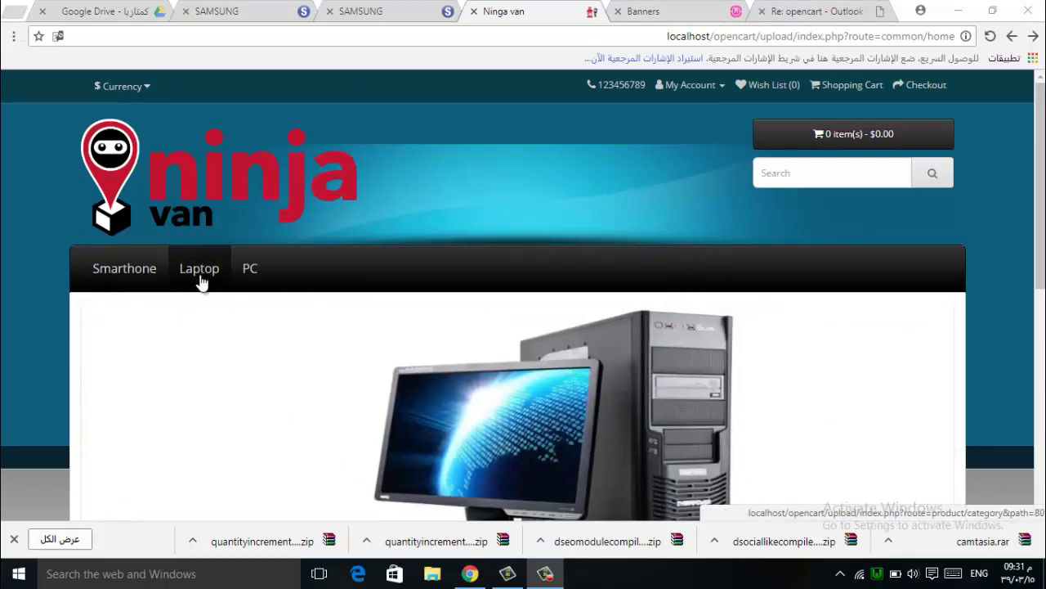
Open the catalog's category list in the OpenCart admin
mouse_move(104, 247)
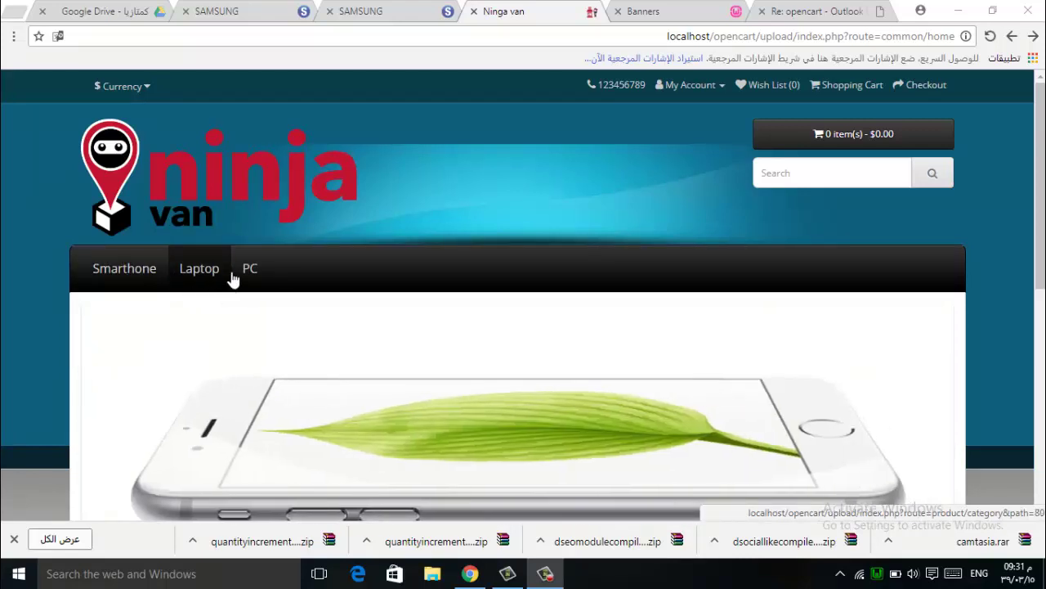
mouse_move(93, 269)
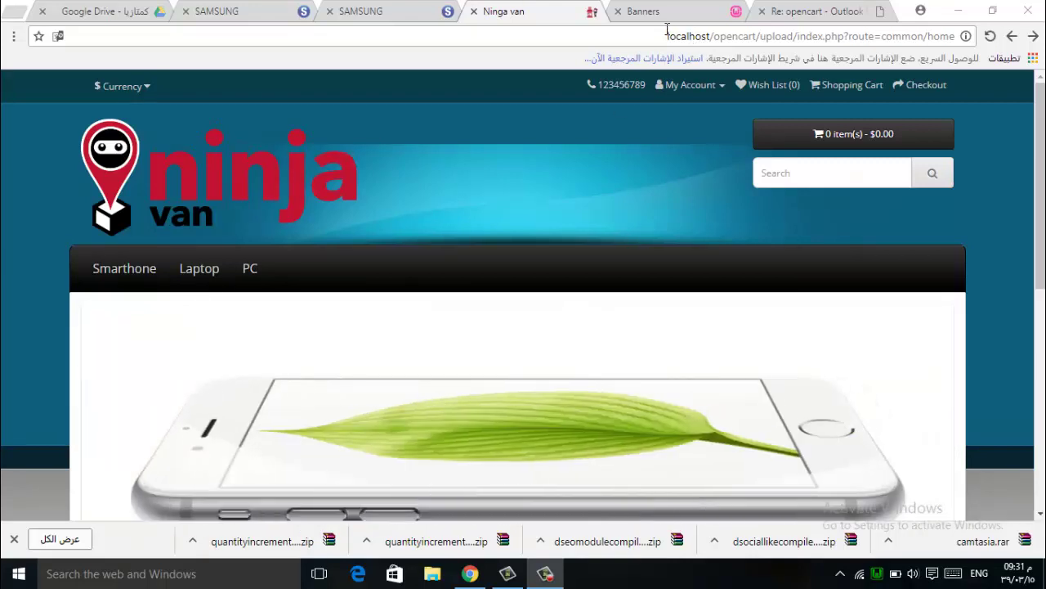
left_click(646, 11)
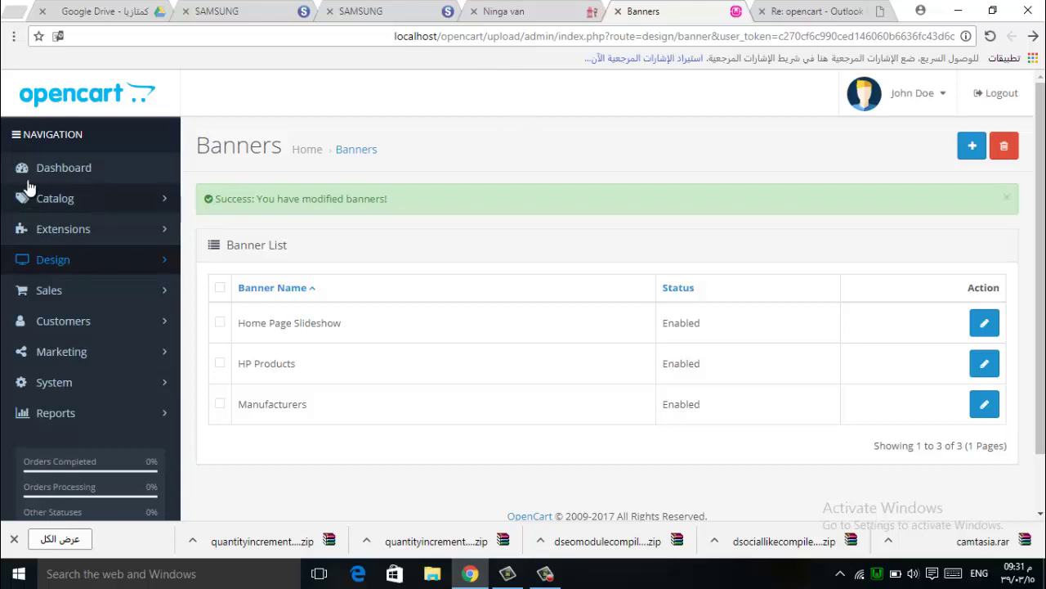
left_click(74, 202)
left_click(80, 230)
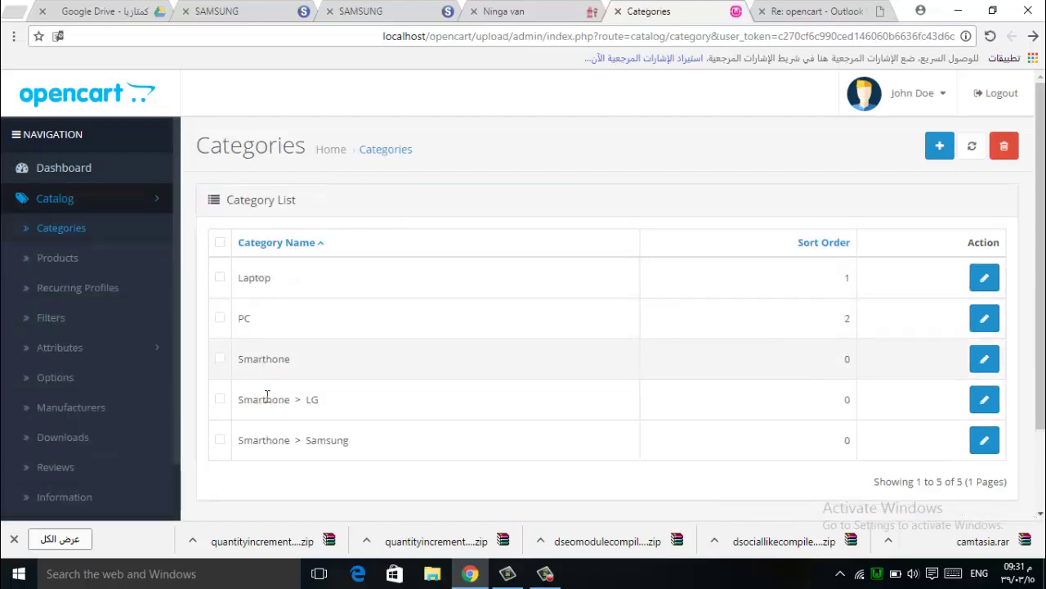
Delete all existing categories from the category list and confirm the deletion
left_click(220, 242)
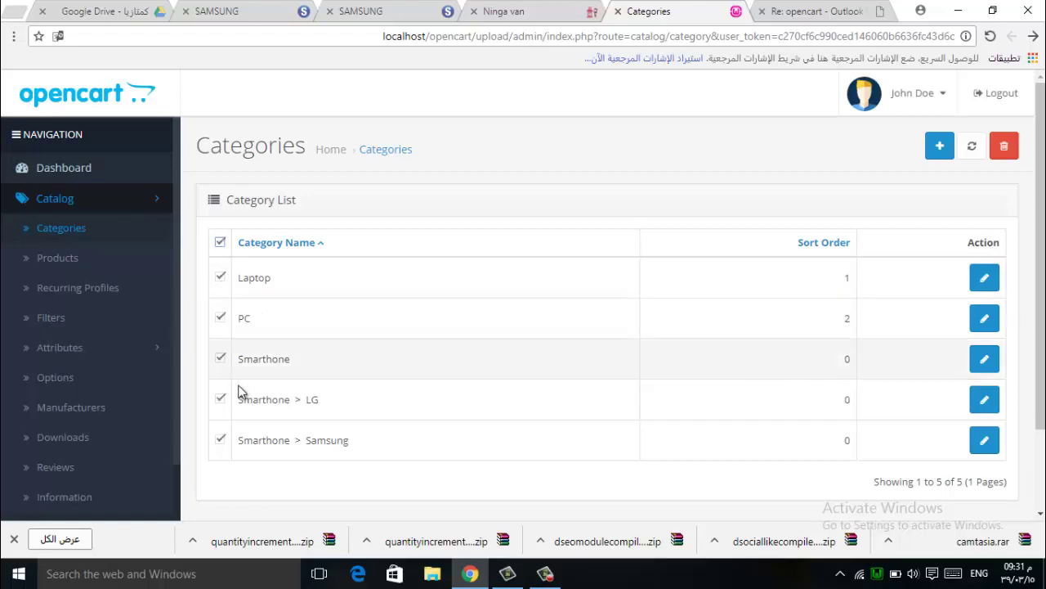
left_click(1004, 146)
left_click(462, 118)
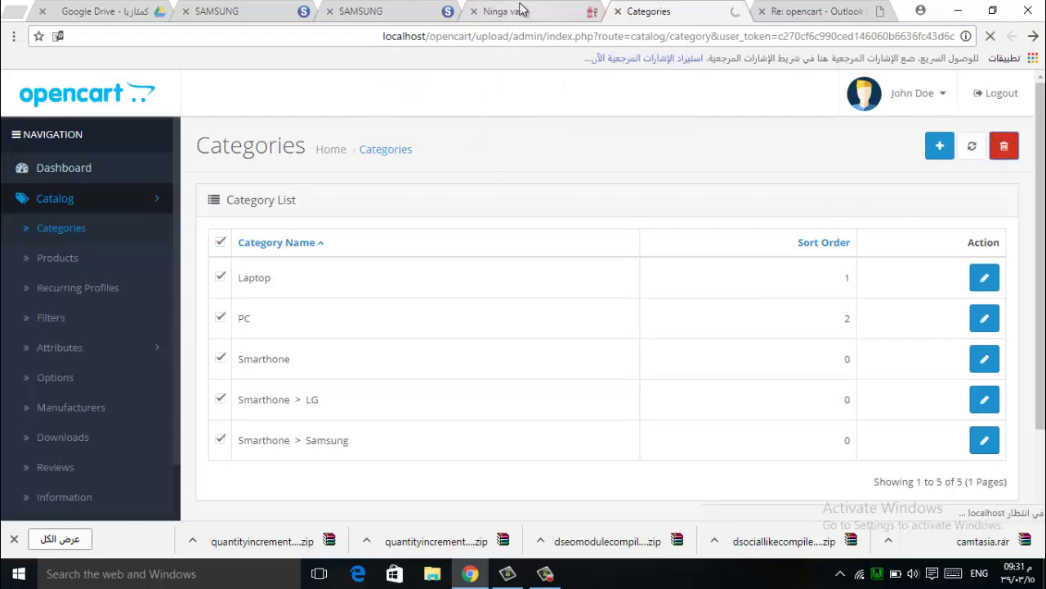
Reload the storefront home page and check its category menu against the admin's category list
left_click(522, 13)
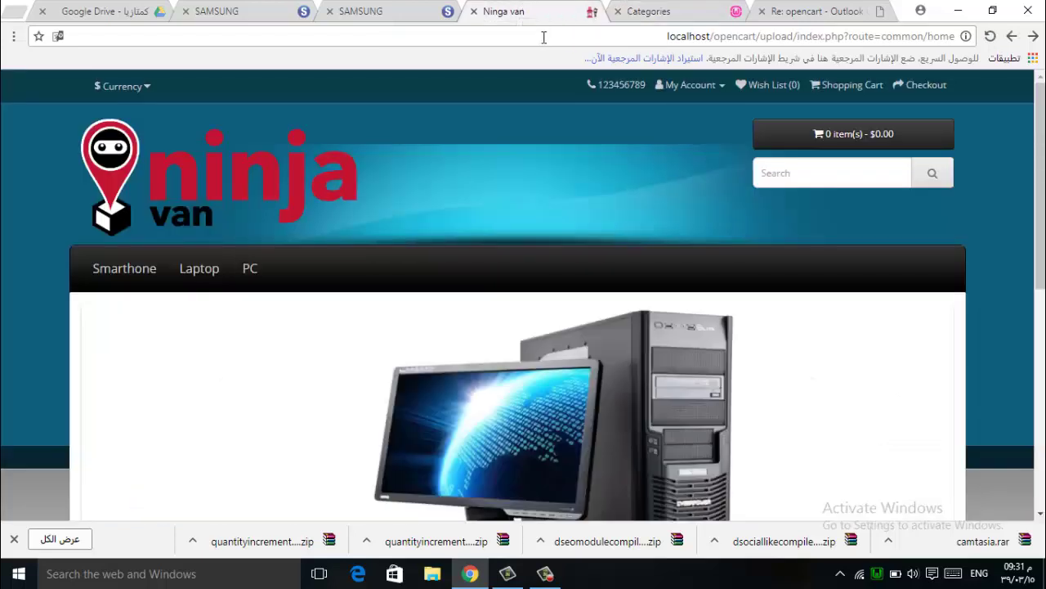
left_click(544, 37)
key("Return")
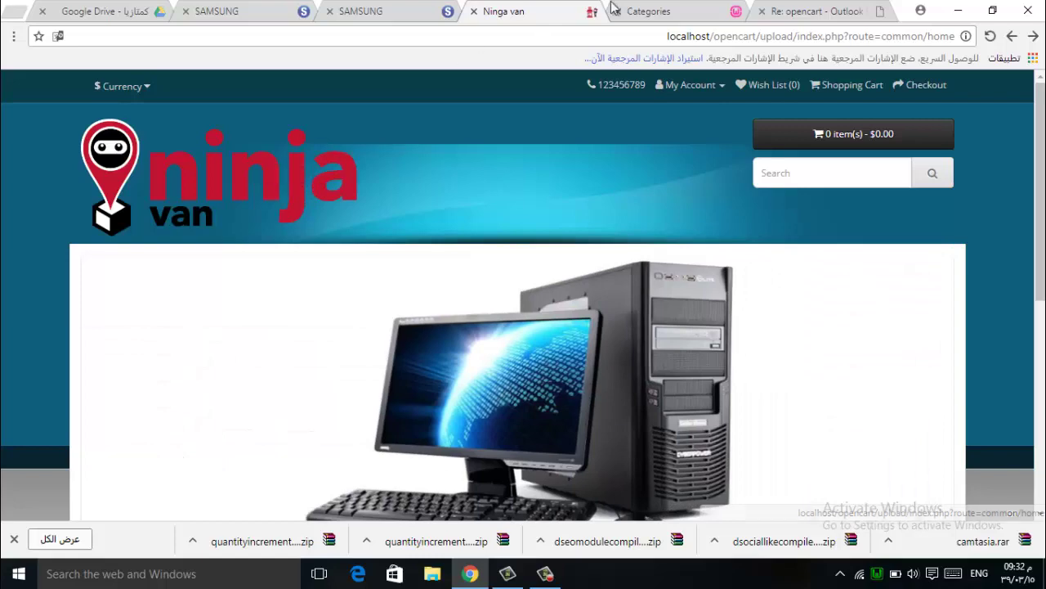
left_click(683, 12)
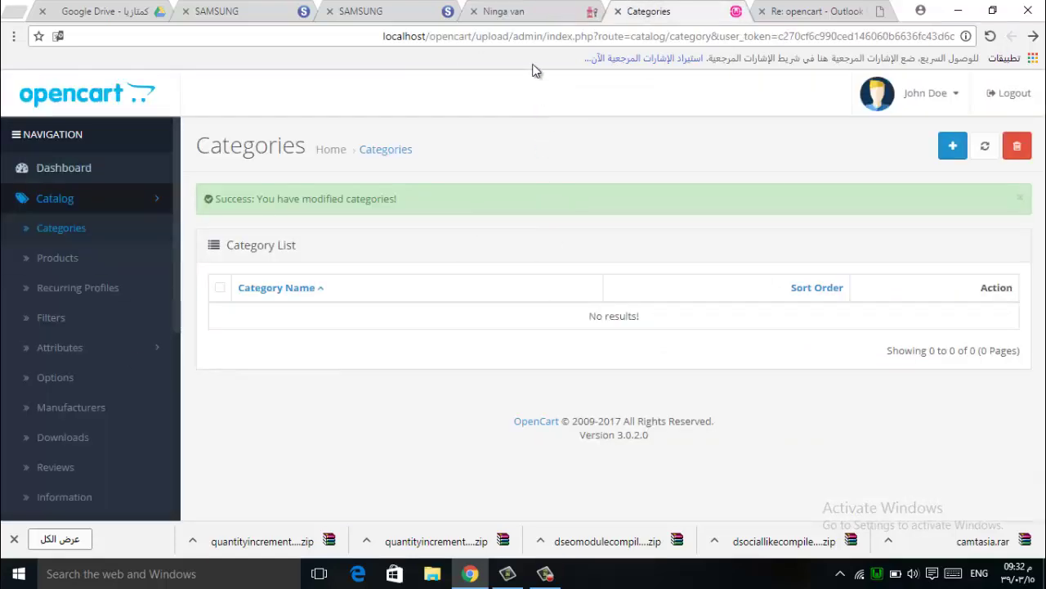
left_click(539, 10)
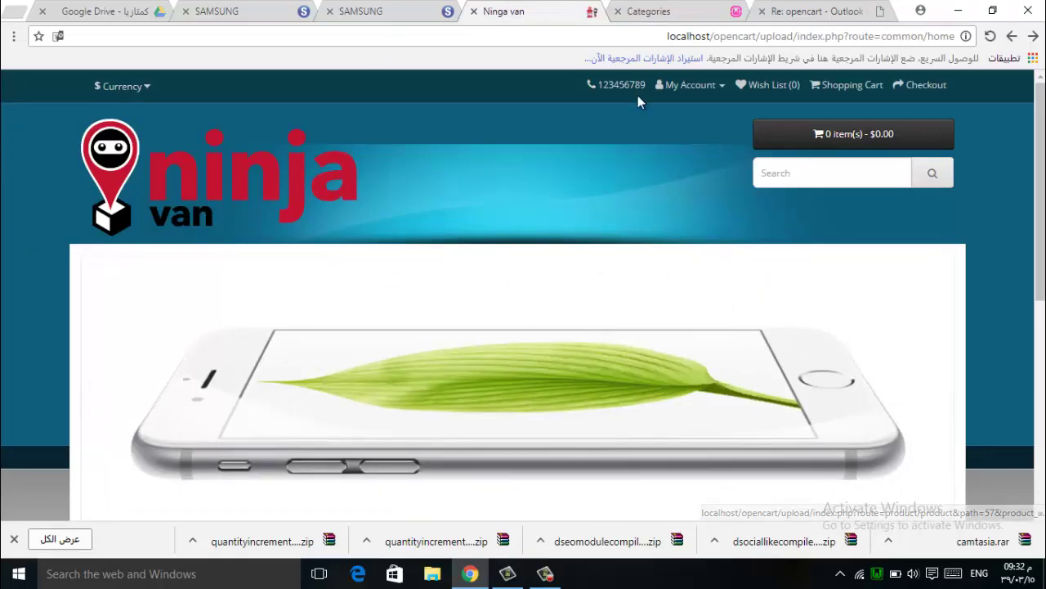
left_click(646, 10)
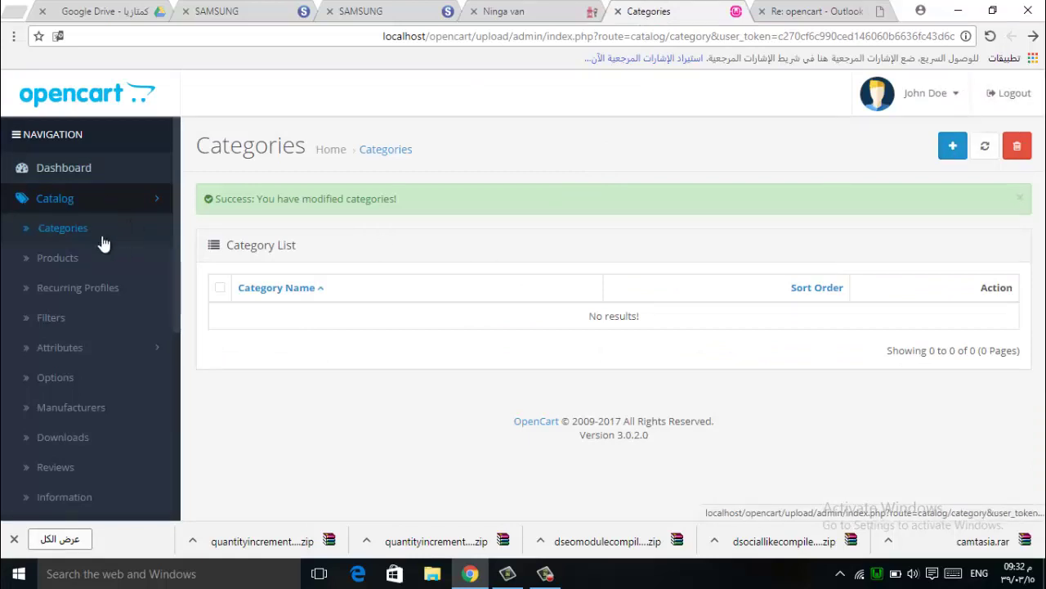
Add a new category and enter "Smartphonse" as its English category name
left_click(948, 153)
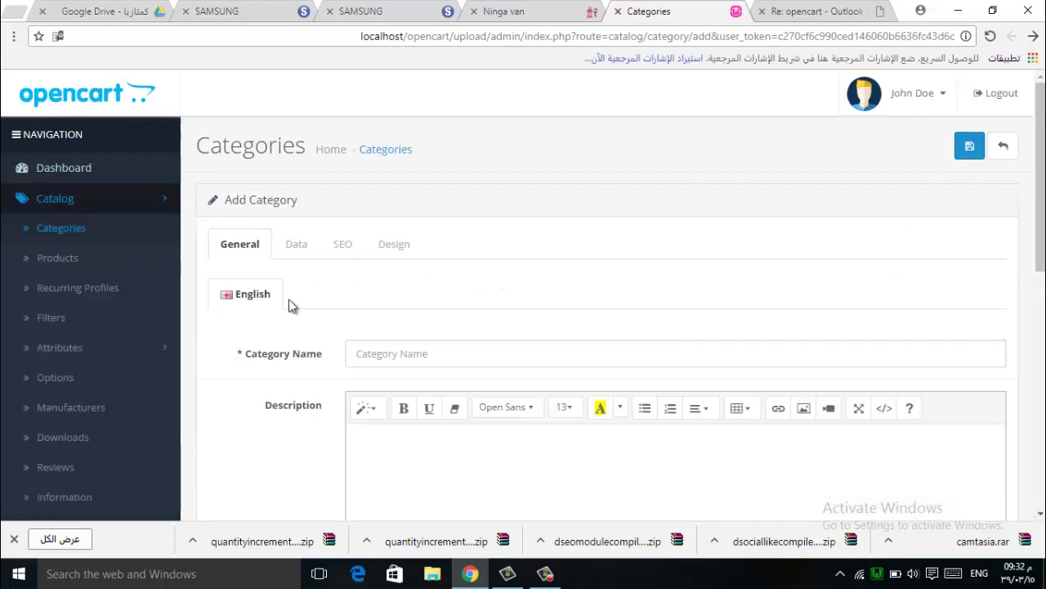
left_click(403, 354)
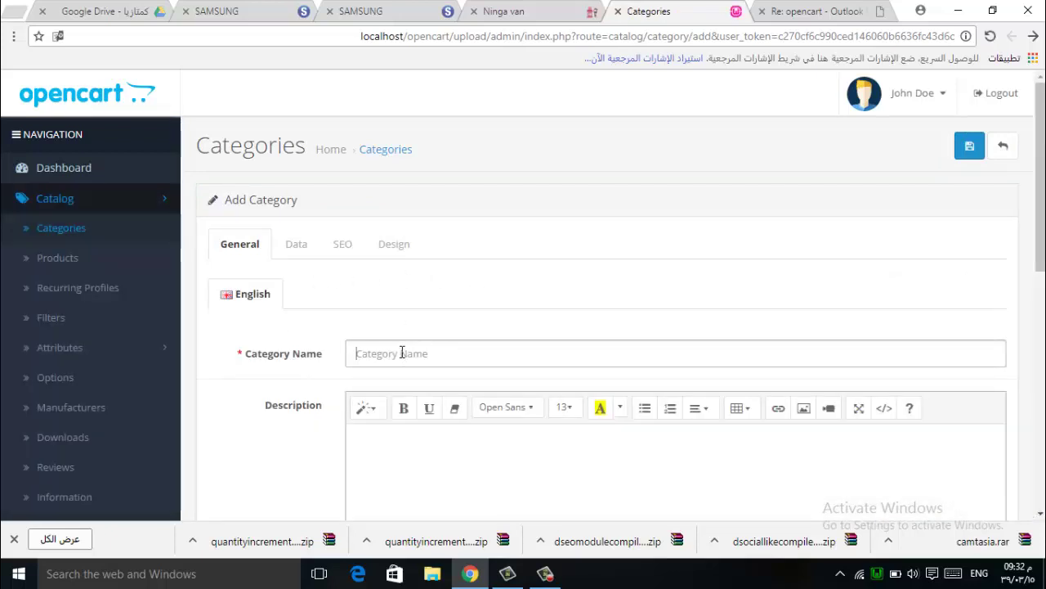
type("Smartphones")
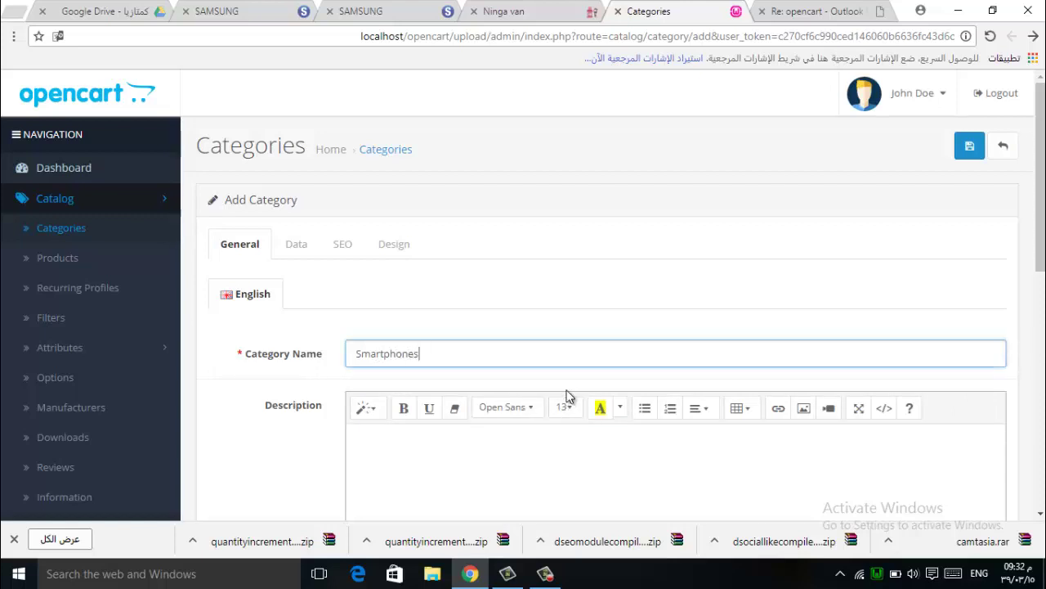
scroll(540, 314, "down", 4)
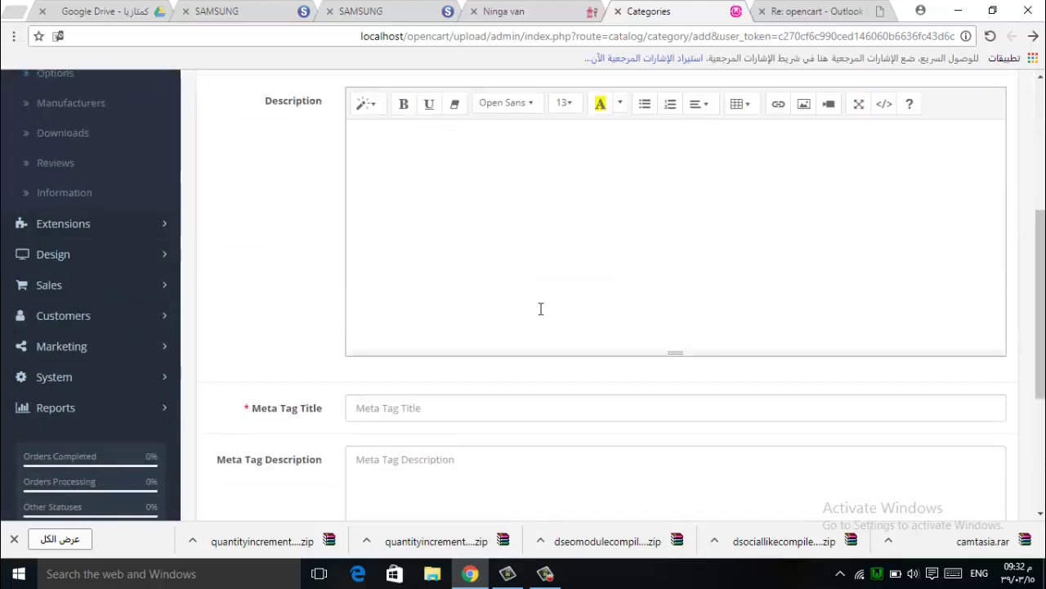
scroll(540, 313, "up", 4)
key("BackSpace")
key("BackSpace")
type("se")
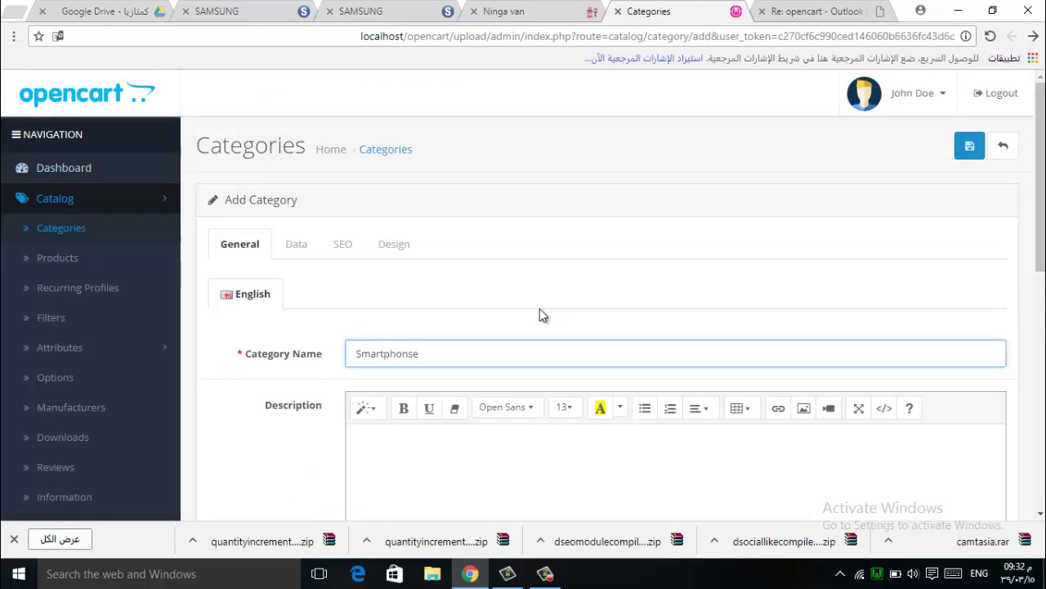
Set the new category's meta tag title to "SmartPhones" and recheck the category name
scroll(539, 314, "down", 5)
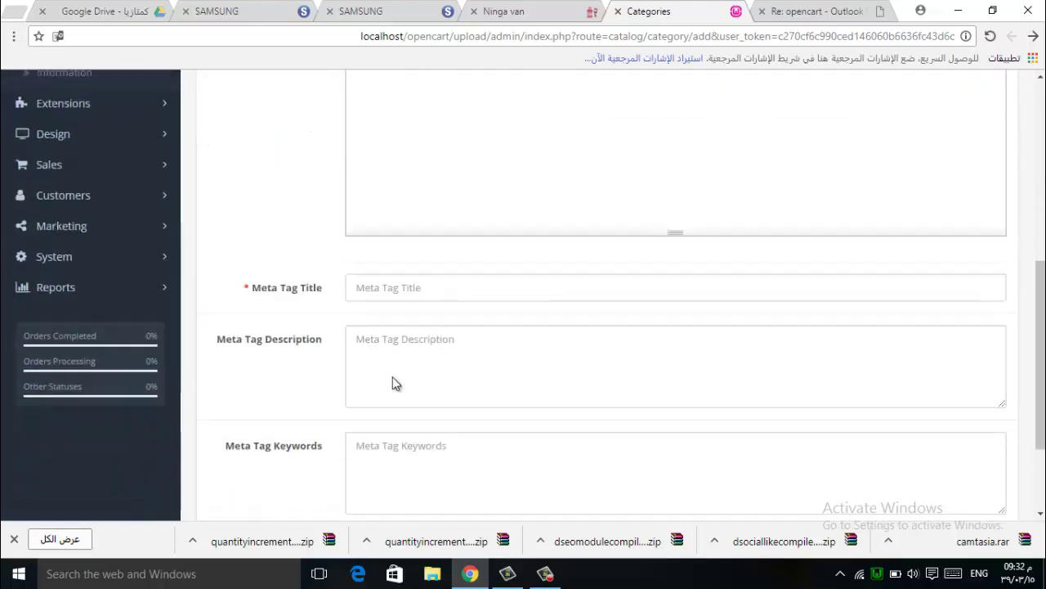
left_click(413, 255)
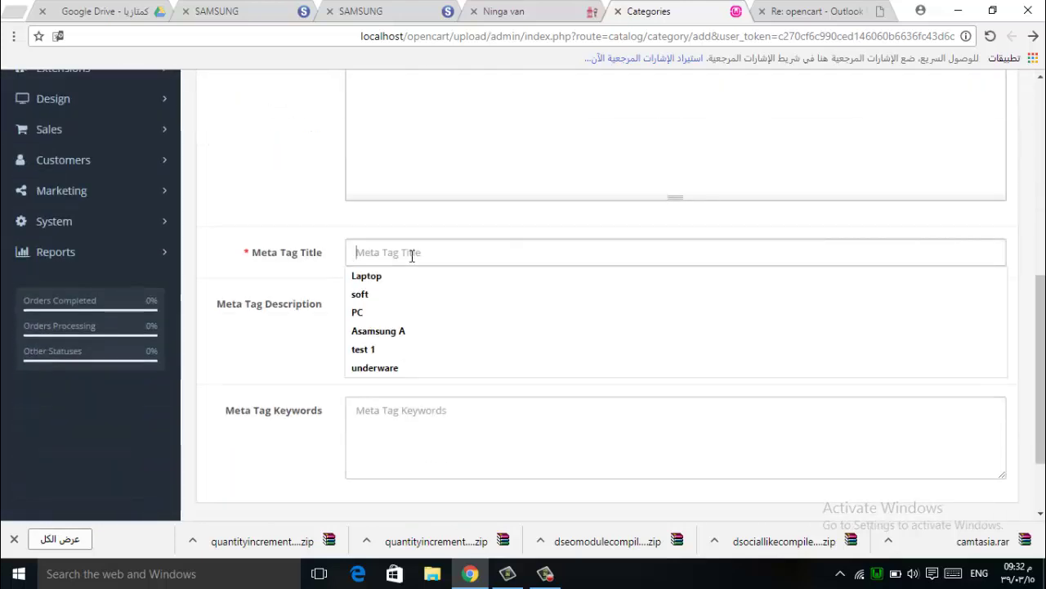
type("SmartPhones")
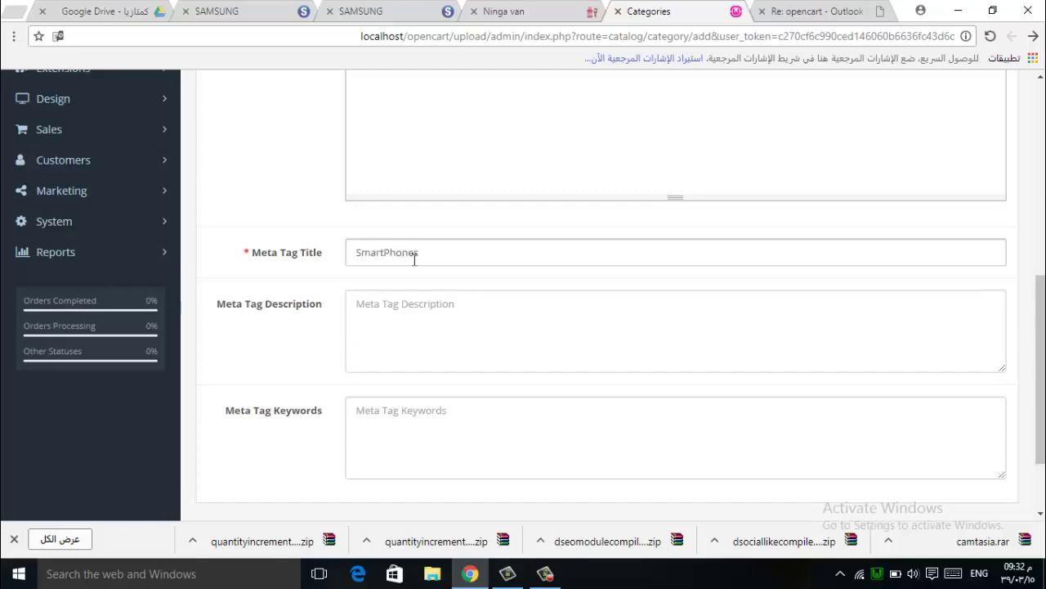
scroll(429, 327, "up", 5)
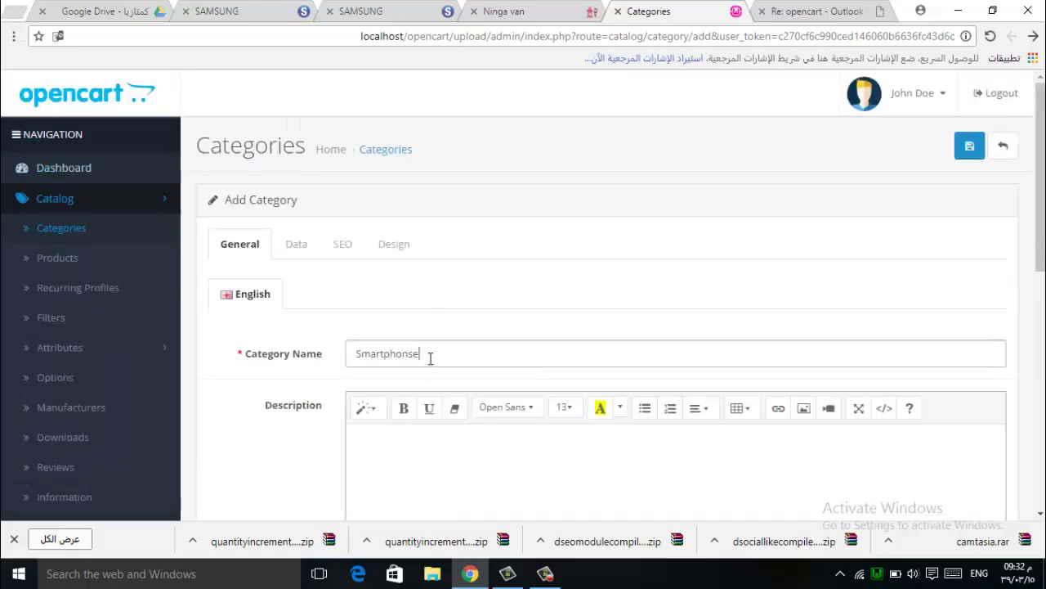
key("BackSpace")
left_click(427, 354)
scroll(432, 329, "down", 7)
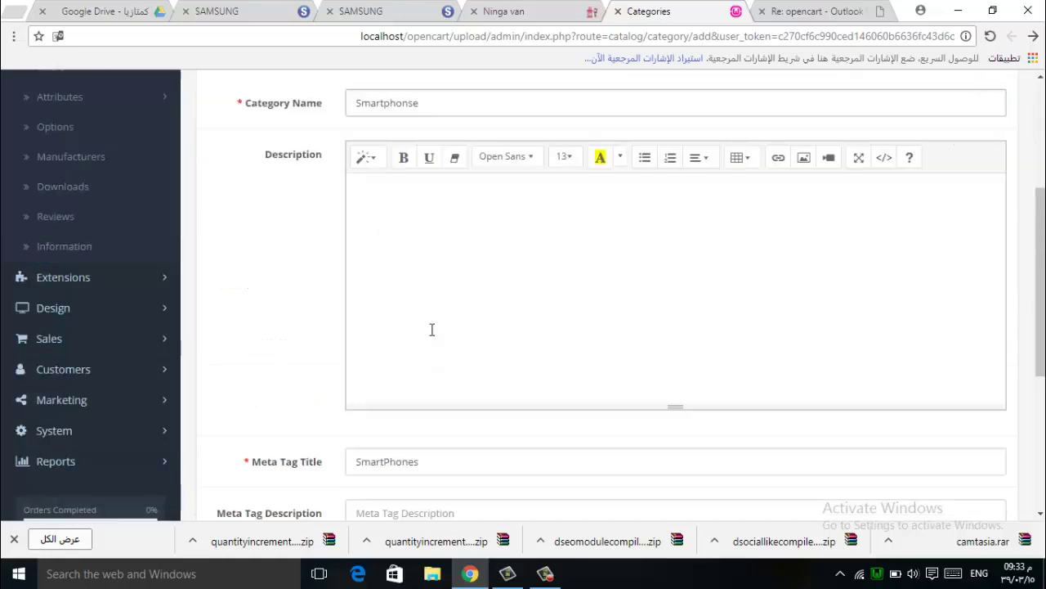
scroll(411, 302, "up", 7)
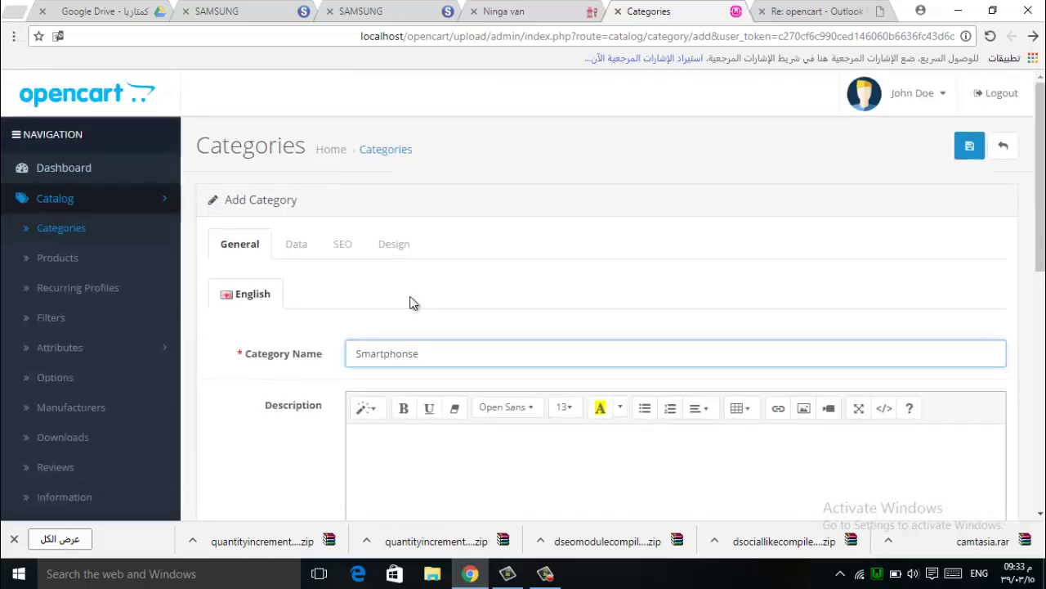
In the new category's data settings, assign dims.jpg as the category image
left_click(294, 248)
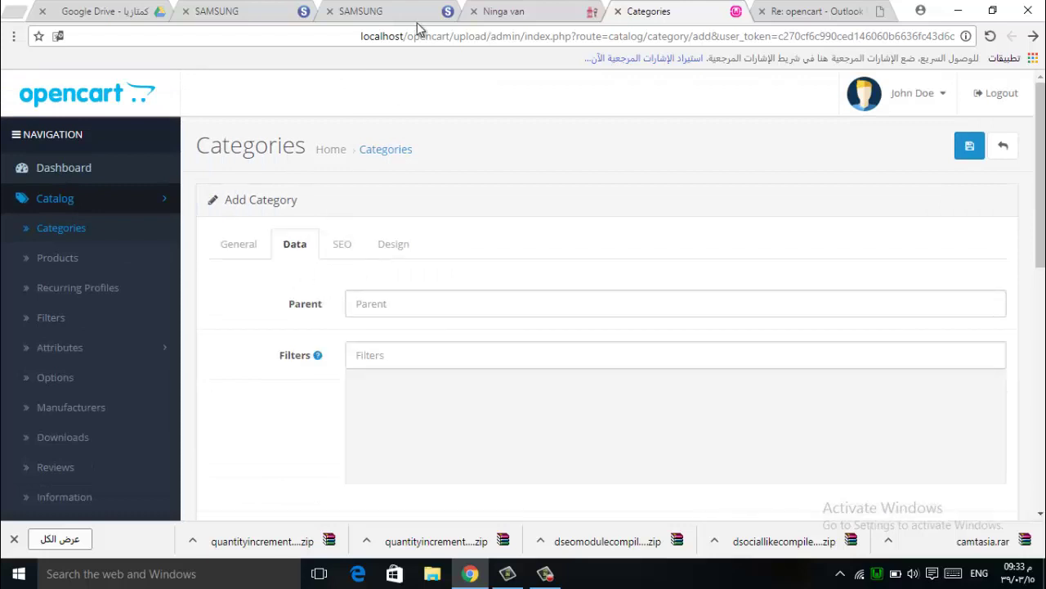
left_click(546, 9)
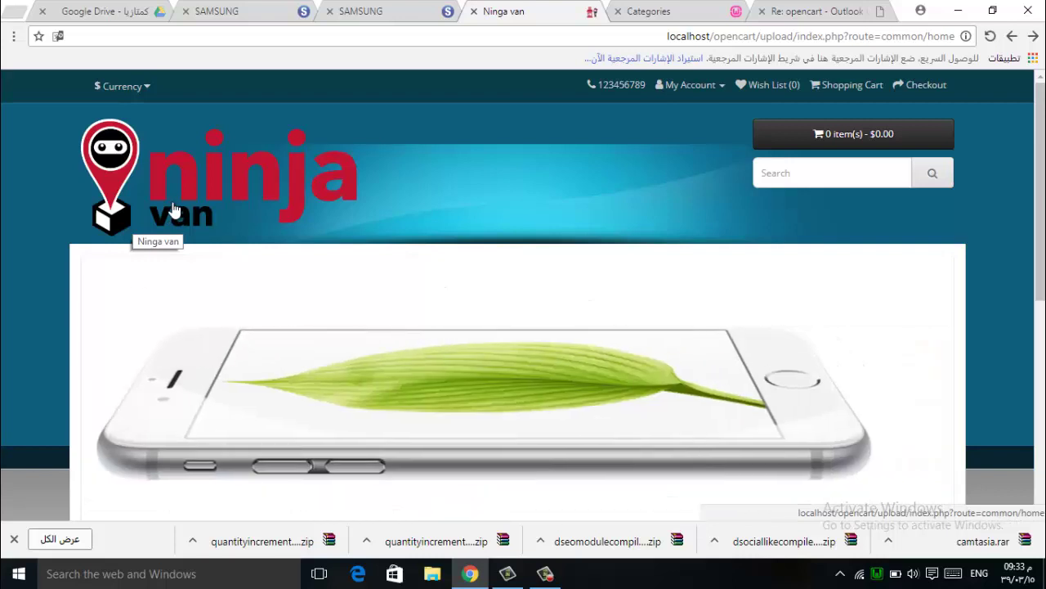
left_click(648, 10)
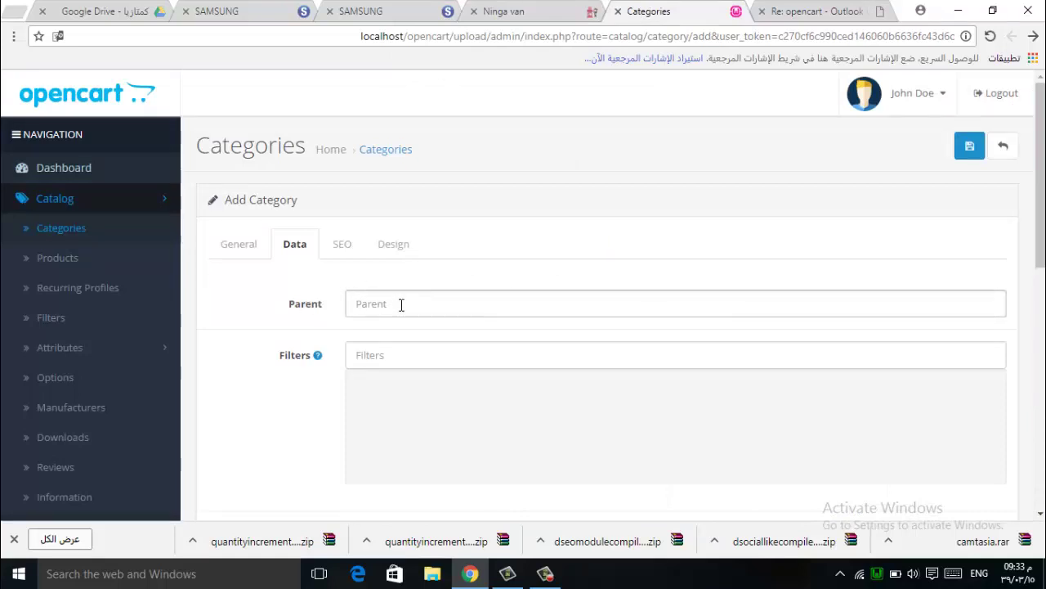
scroll(434, 384, "down", 2)
scroll(392, 384, "down", 4)
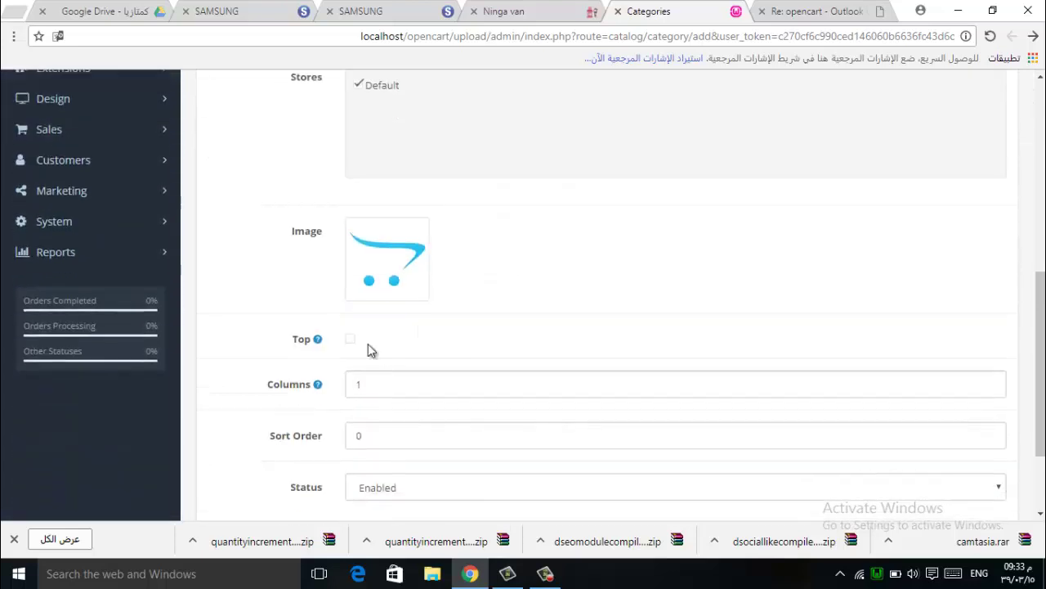
left_click(372, 253)
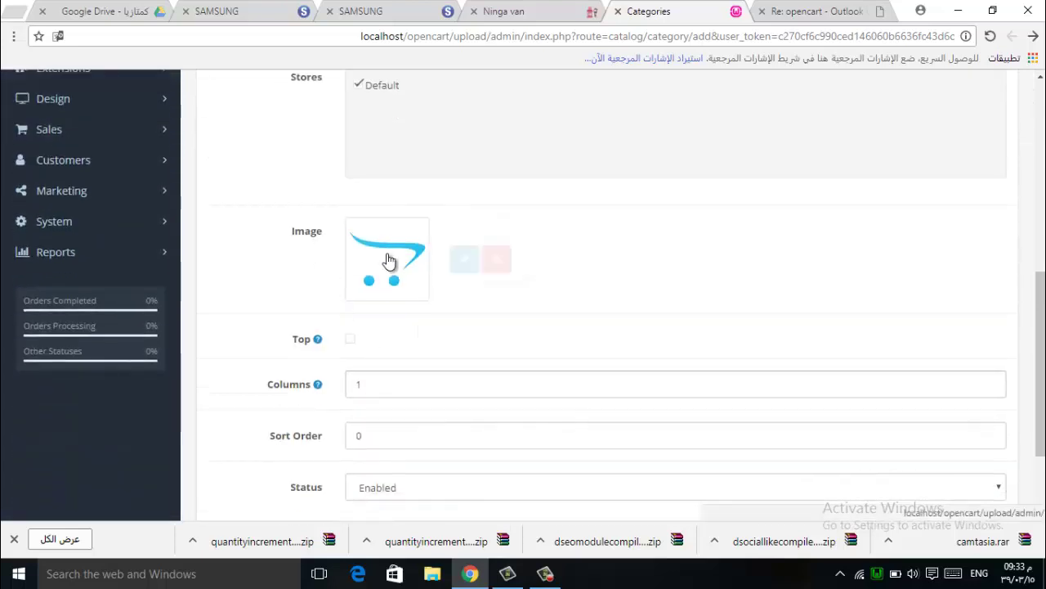
left_click(463, 261)
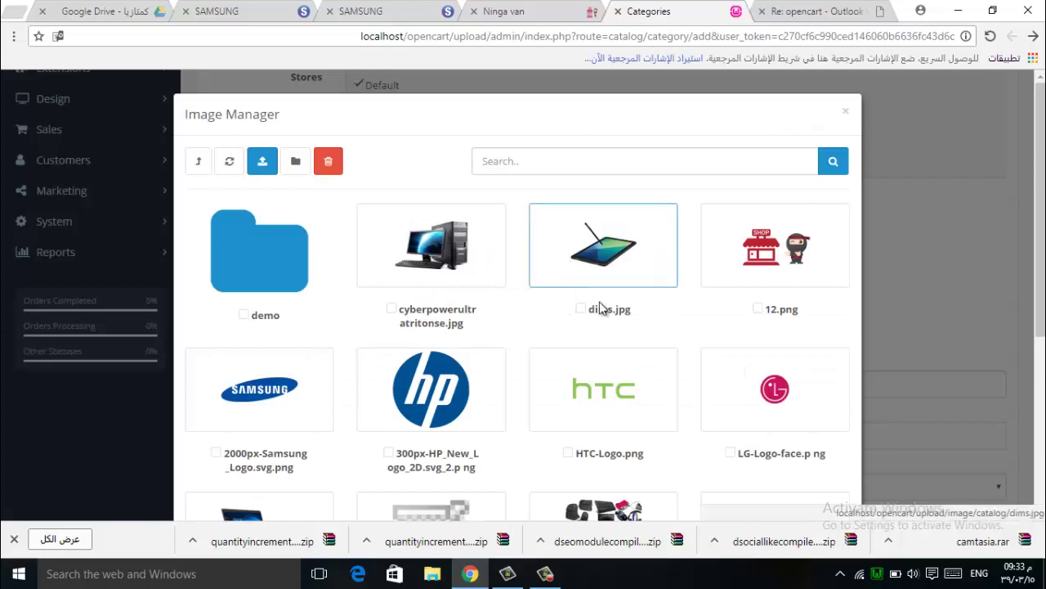
left_click(596, 242)
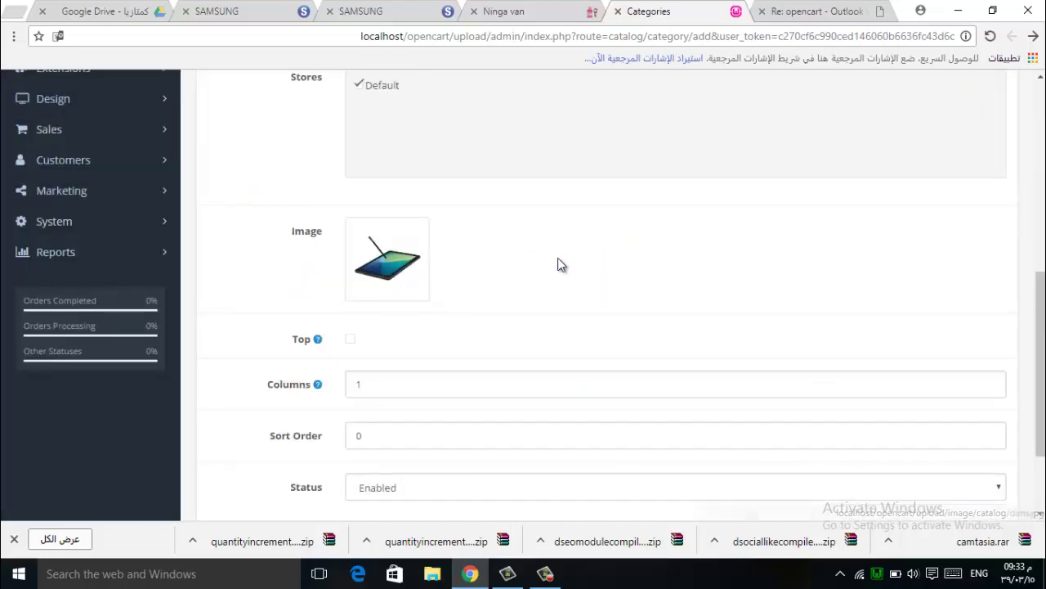
Check the storefront's menu area and enable the Top option for the new category
scroll(454, 289, "down", 3)
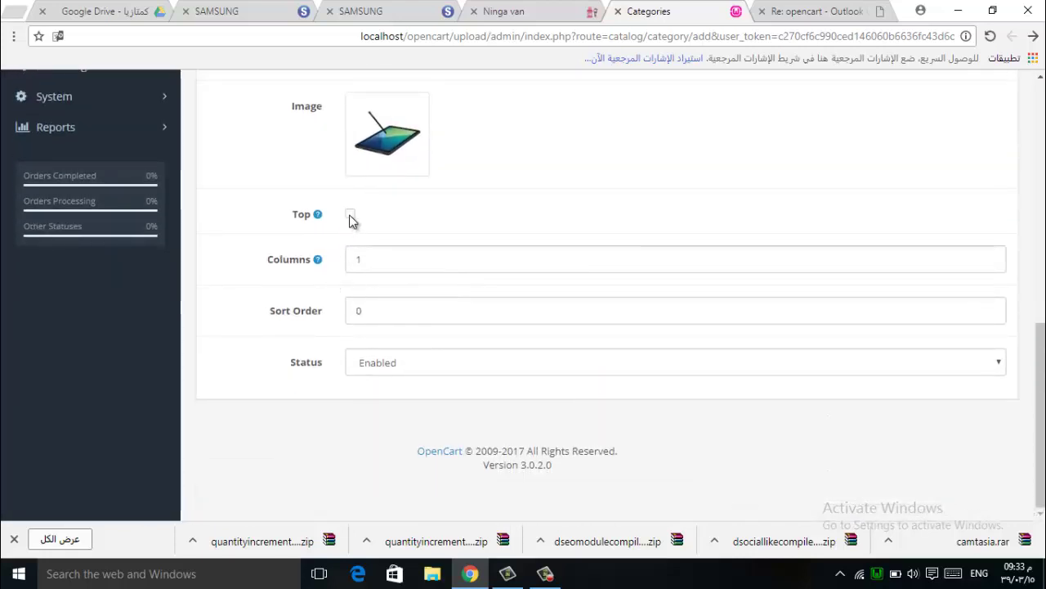
left_click(514, 11)
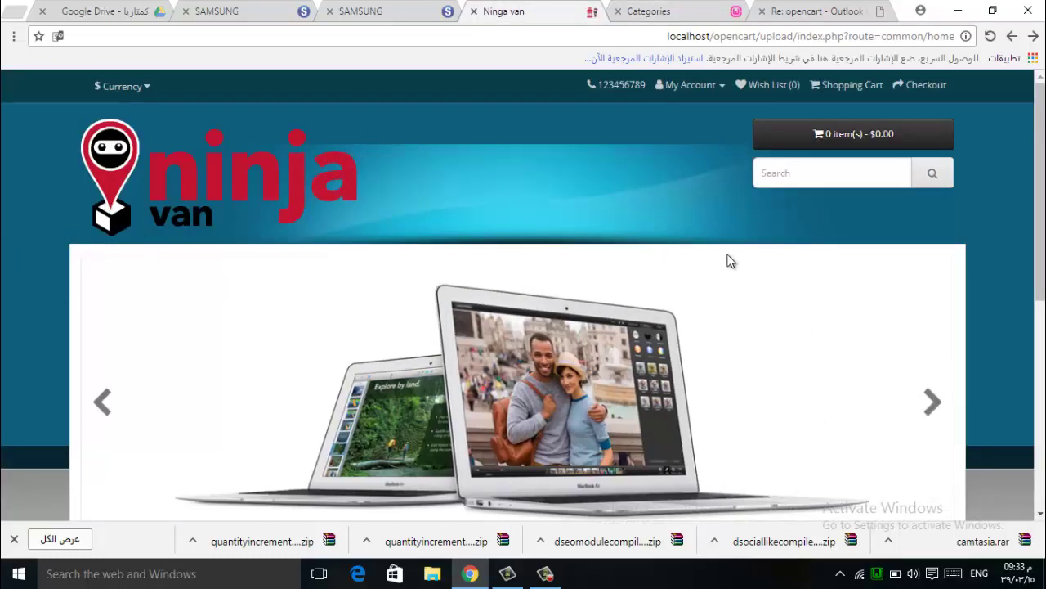
left_click(650, 13)
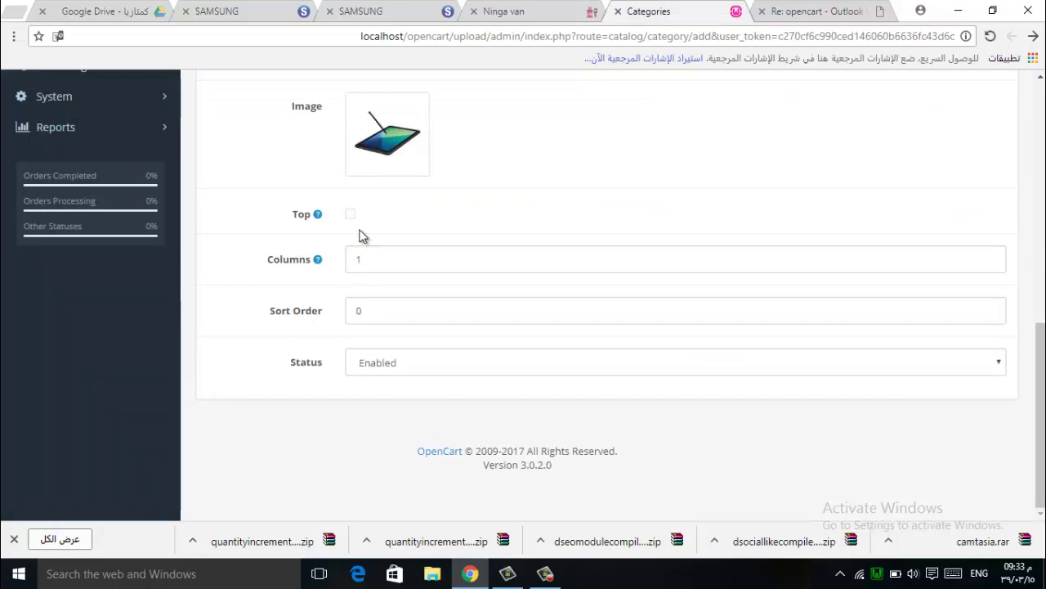
left_click(547, 6)
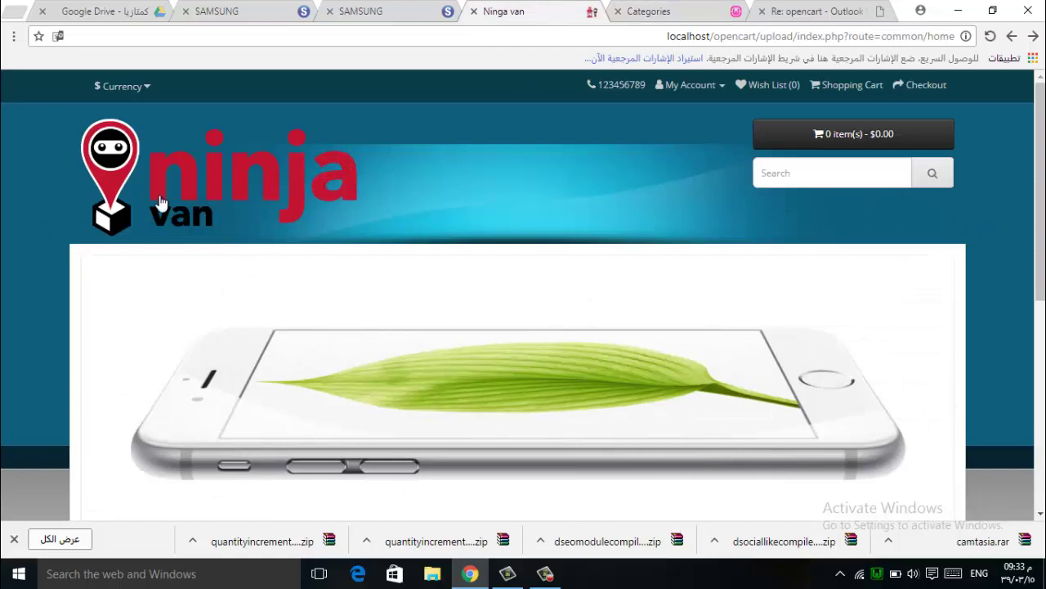
left_click(637, 10)
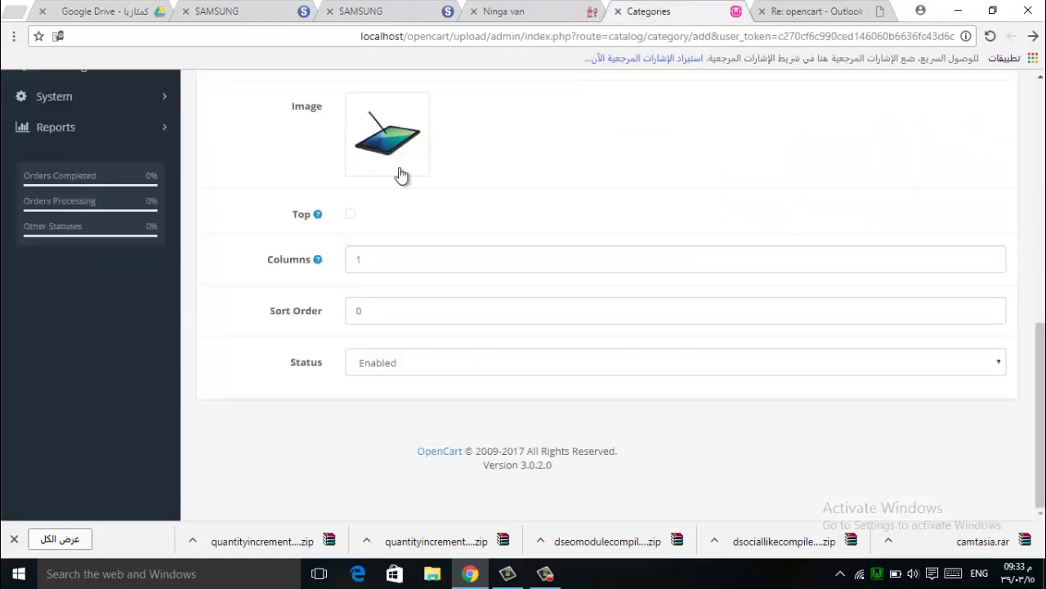
left_click(352, 215)
Set the smartphones category's Columns value to 2 and save the category
left_click(355, 310)
left_click_drag(380, 318, 341, 316)
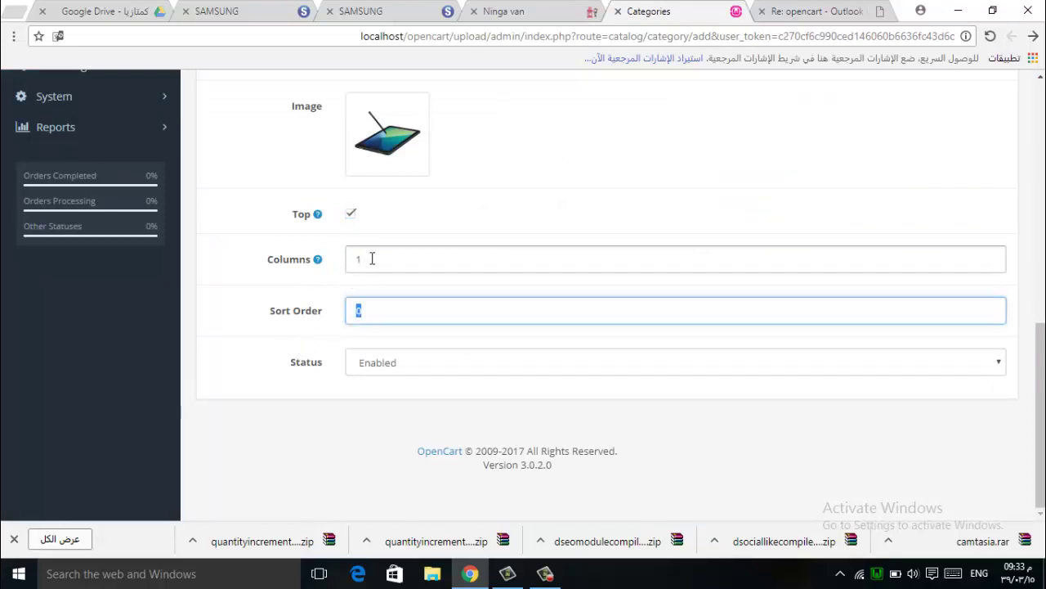
left_click_drag(370, 260, 335, 266)
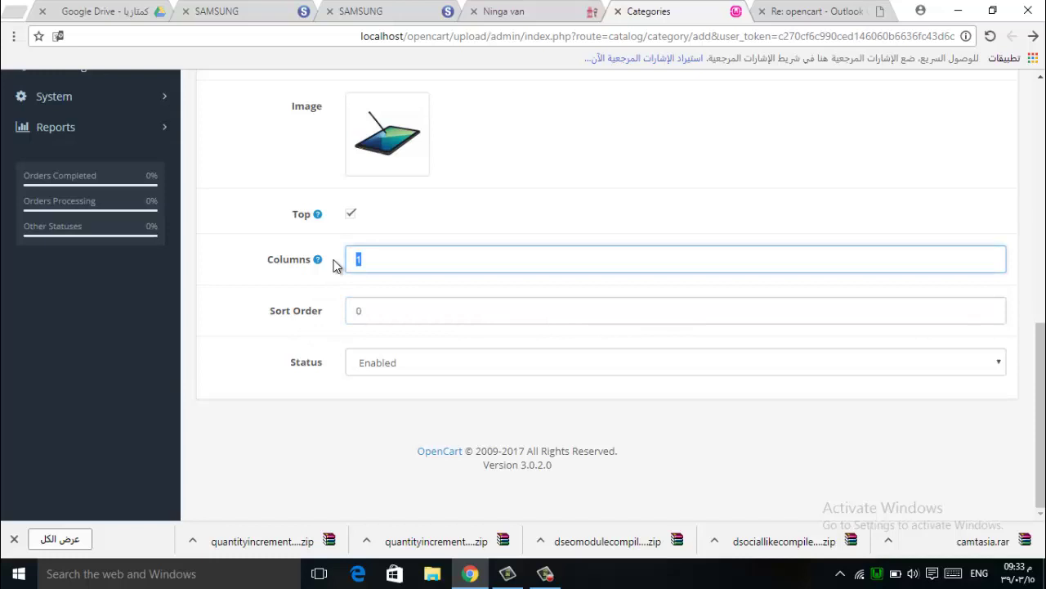
type("2")
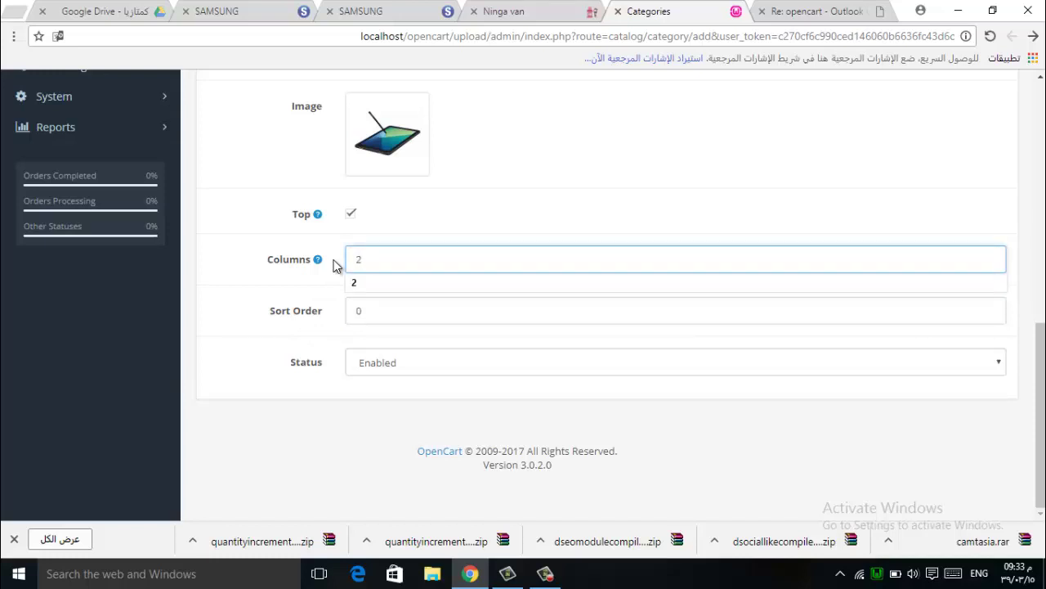
left_click(458, 226)
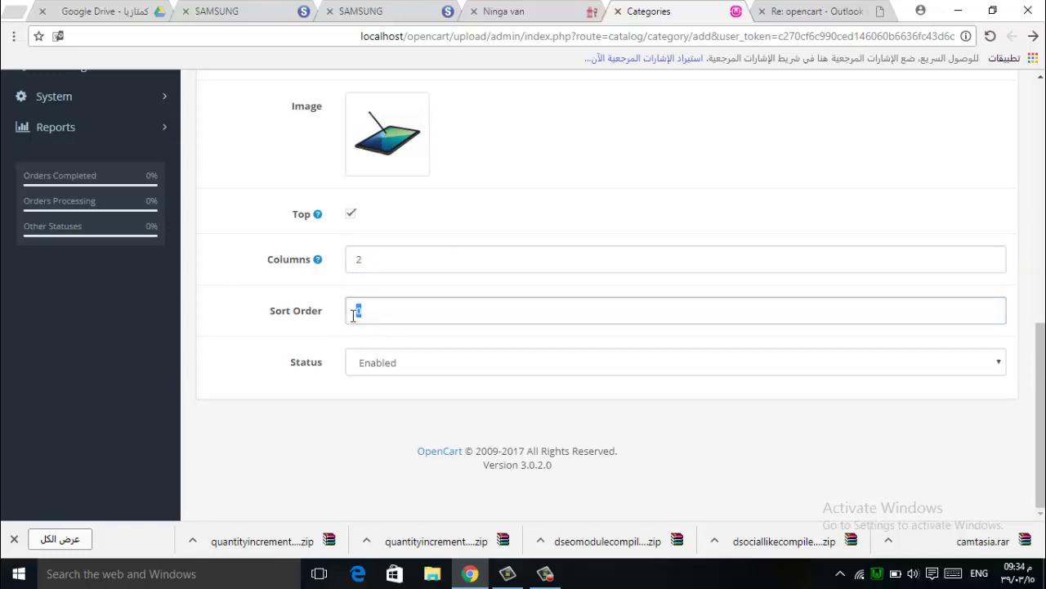
scroll(354, 315, "up", 7)
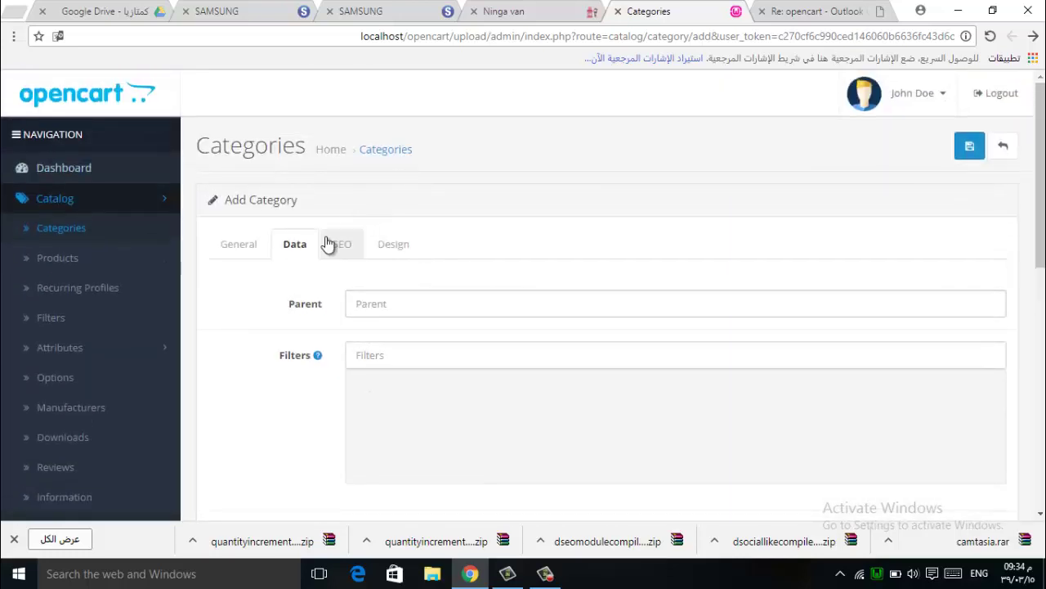
left_click(967, 146)
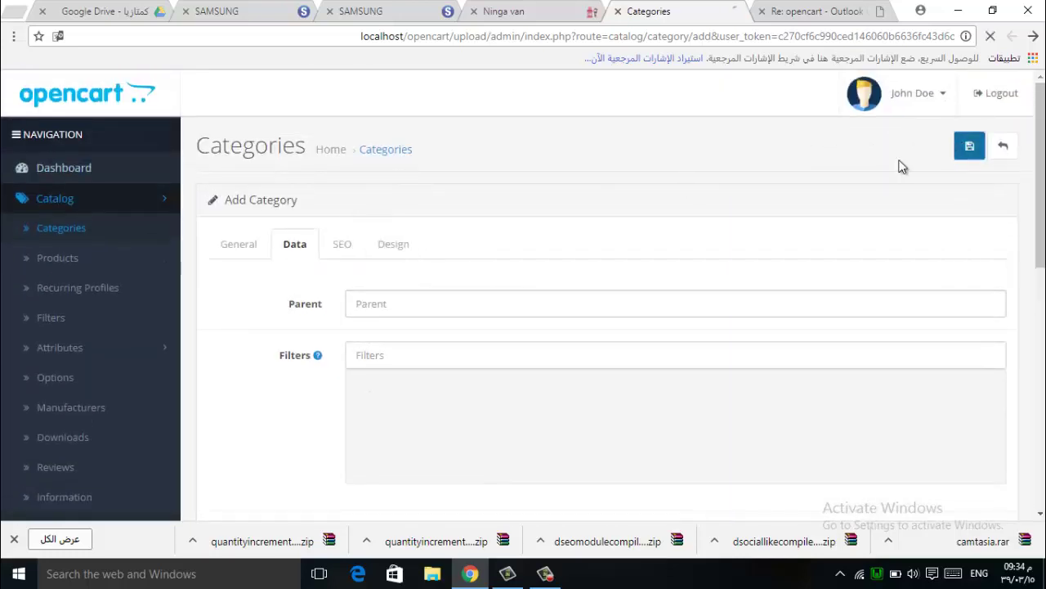
Reload the storefront home page and check the top menu for the smartphones category
left_click(527, 11)
left_click(539, 33)
key("Return")
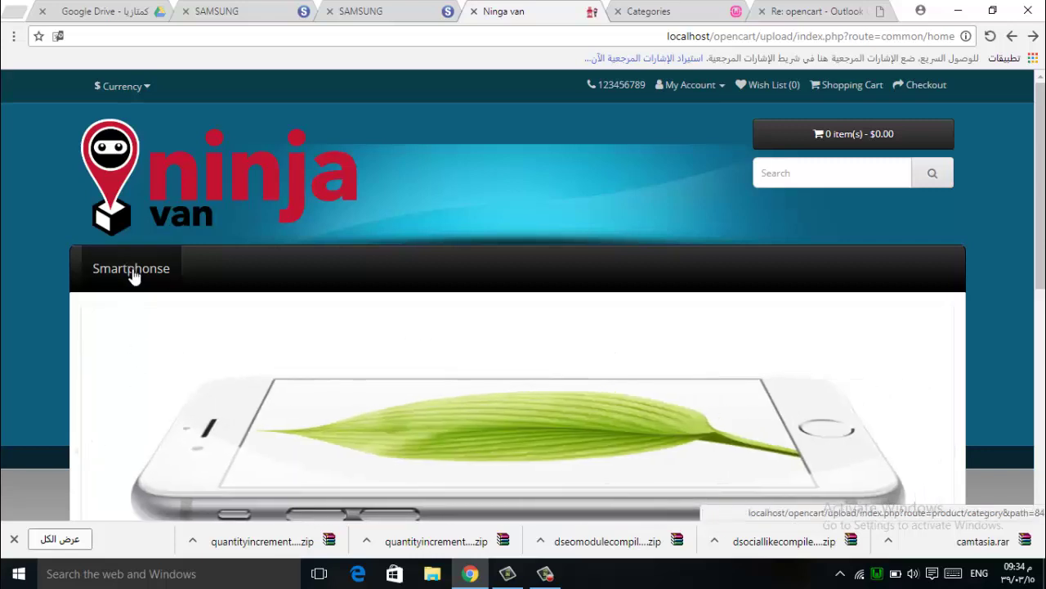
Add another category in the store admin and enter "Laptop" as its English category name
left_click(654, 12)
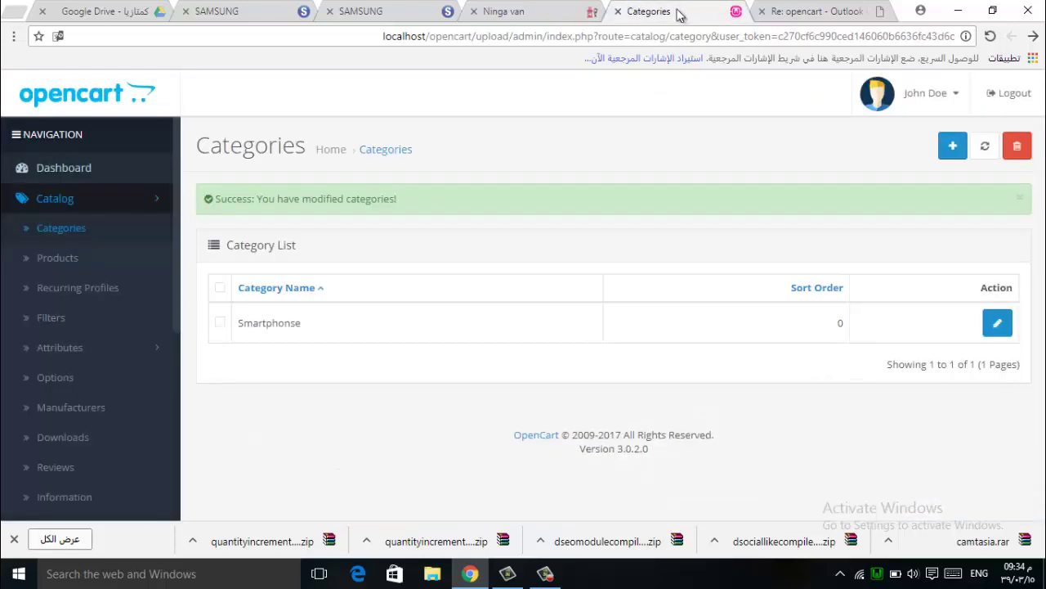
left_click(952, 145)
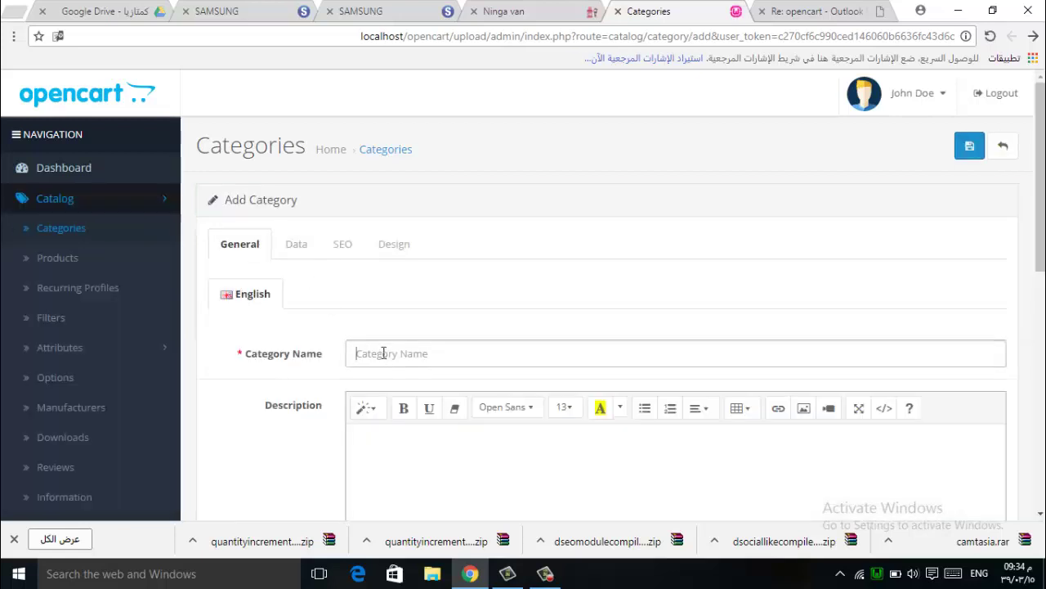
left_click(383, 353)
type("Lap")
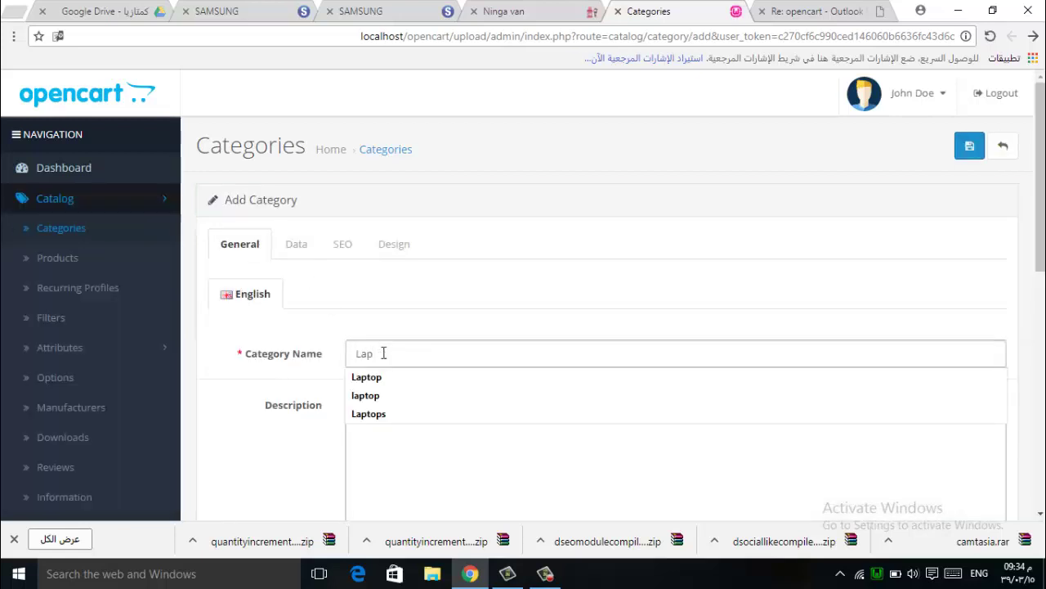
type("top")
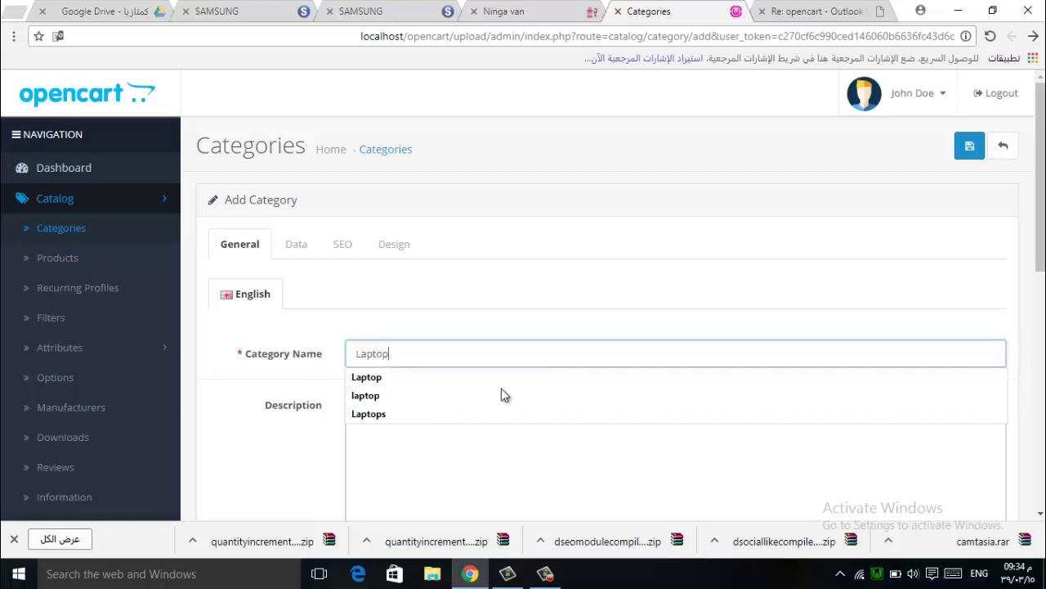
scroll(490, 392, "down", 4)
scroll(457, 299, "up", 4)
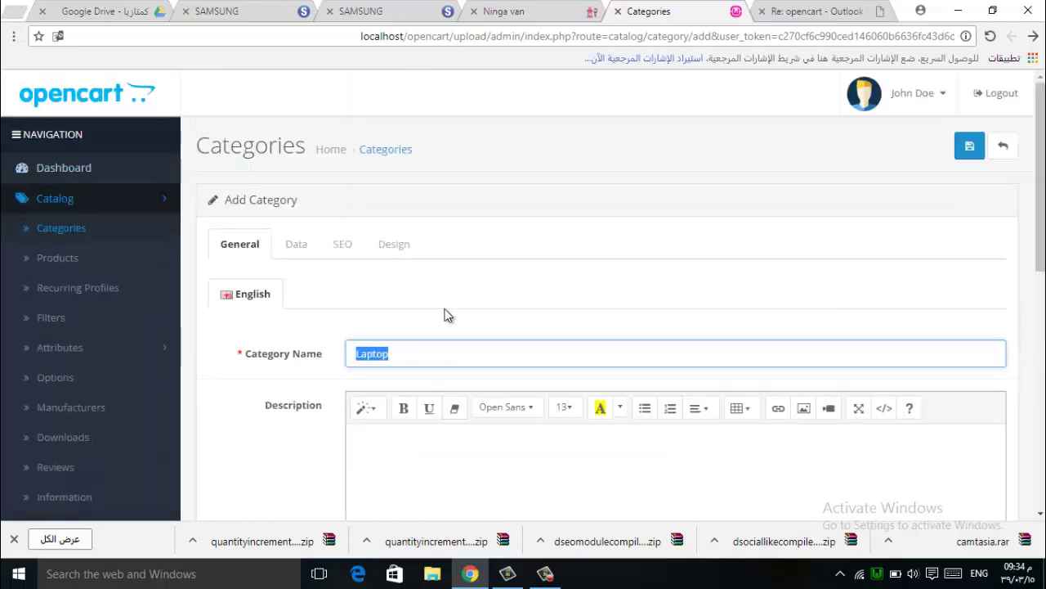
Set the laptop category's meta tag title to "Laptop"
scroll(442, 344, "down", 5)
left_click(398, 252)
type("Laptop")
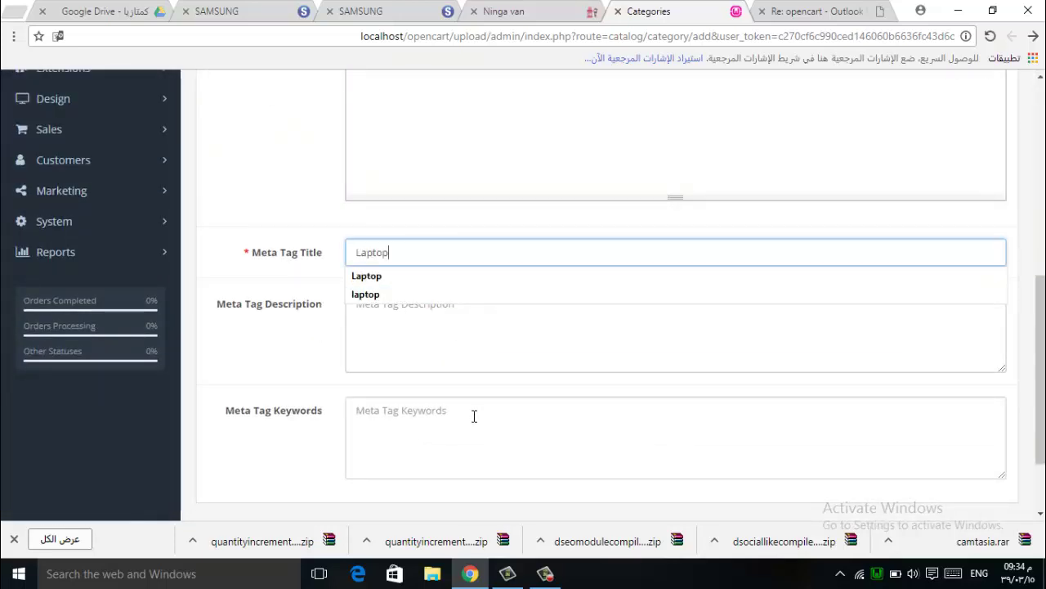
scroll(473, 416, "down", 2)
scroll(472, 360, "up", 10)
In the laptop category's data settings, assign c05145890.png as the category image
left_click(295, 243)
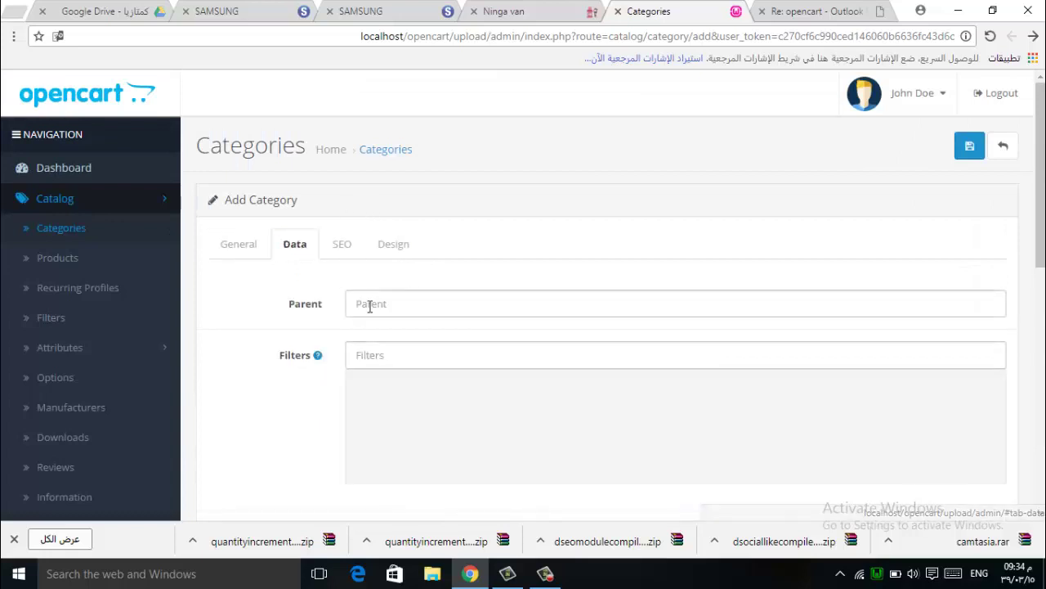
scroll(427, 362, "down", 5)
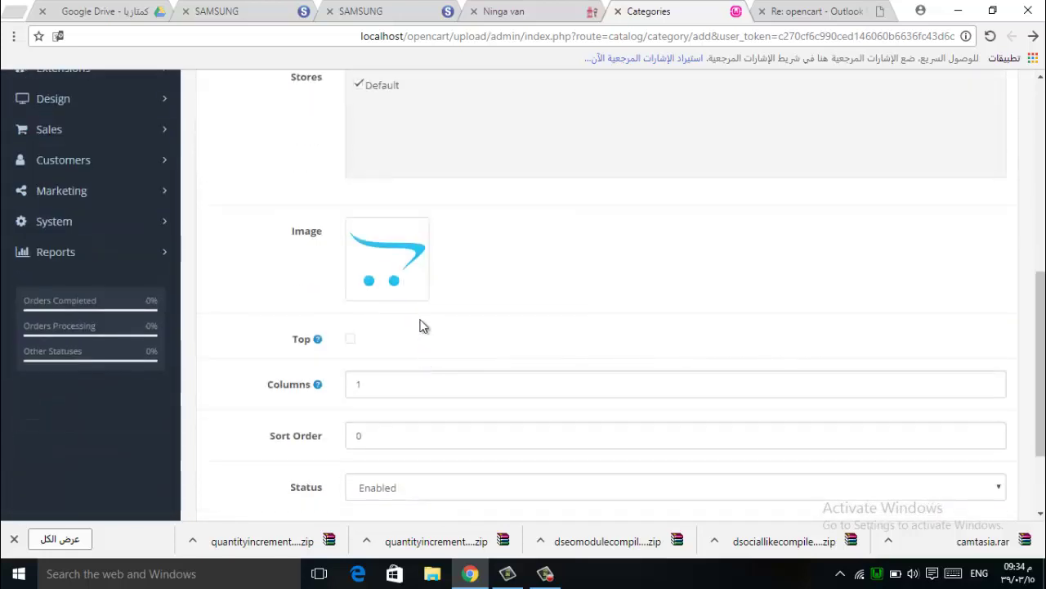
left_click(400, 270)
left_click(468, 263)
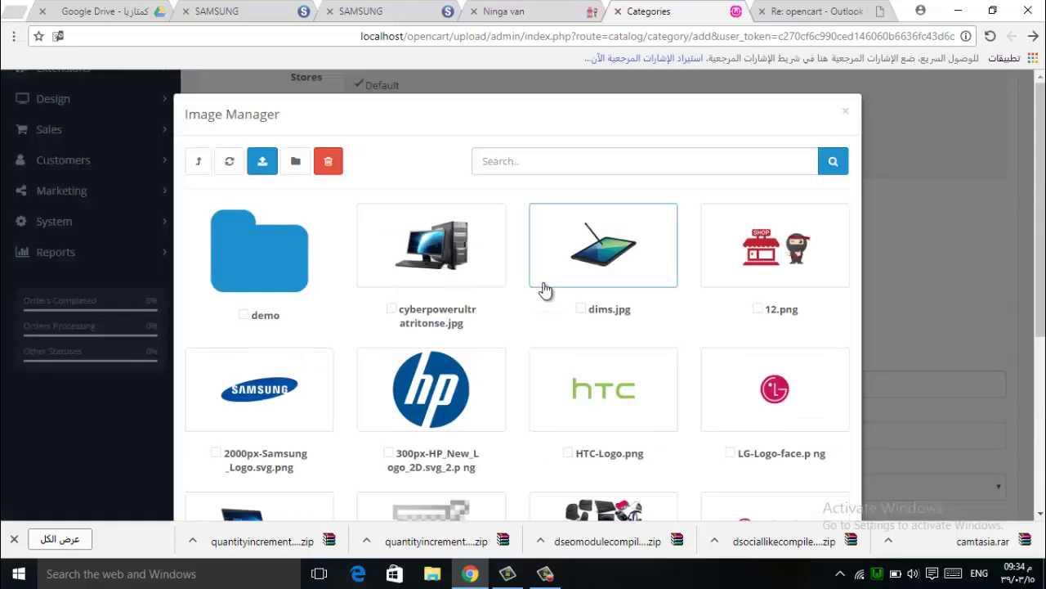
scroll(462, 290, "down", 2)
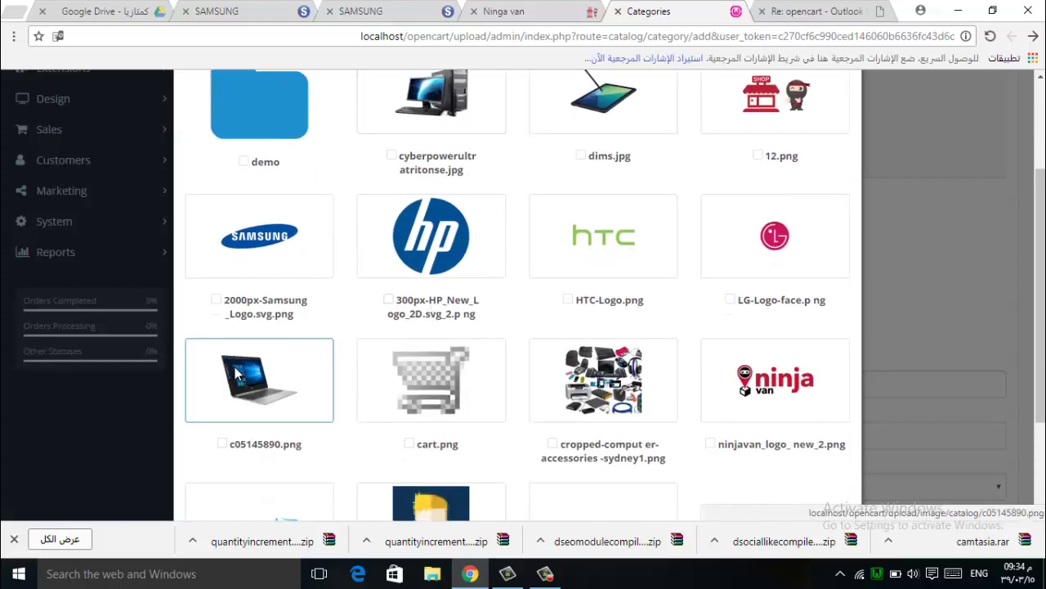
left_click(234, 366)
Give the laptop category sort order 1 with the Top option enabled, and save it
scroll(511, 353, "down", 2)
double_click(360, 311)
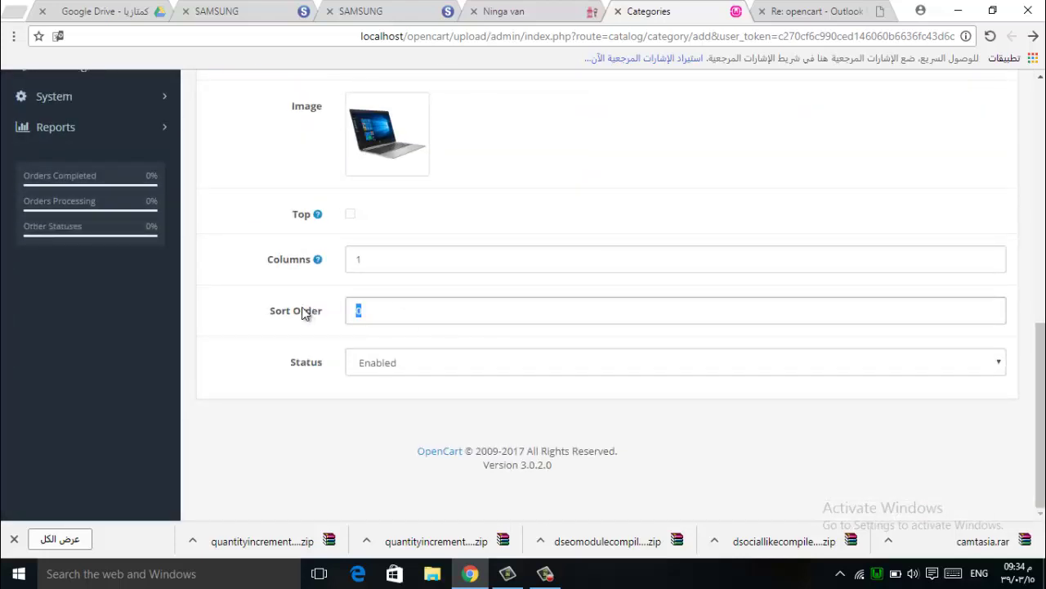
type("1")
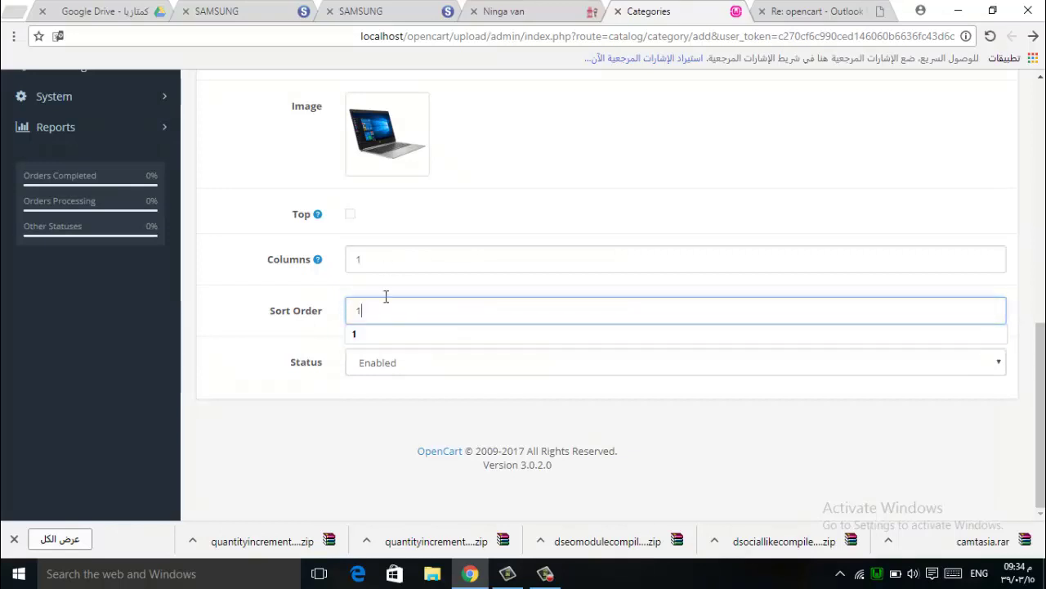
left_click(350, 213)
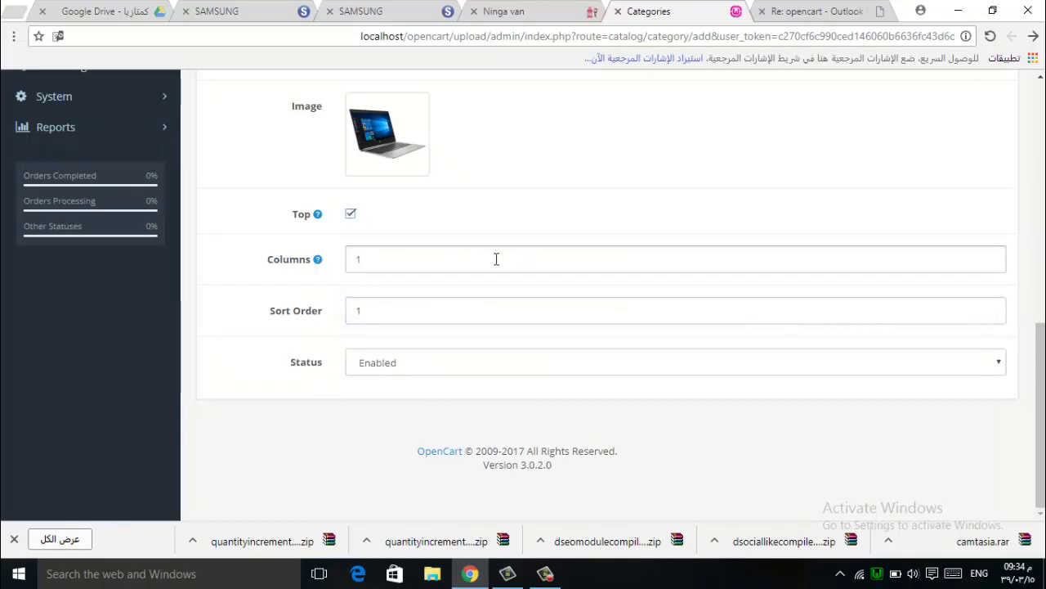
double_click(533, 264)
scroll(989, 183, "up", 5)
scroll(989, 184, "up", 3)
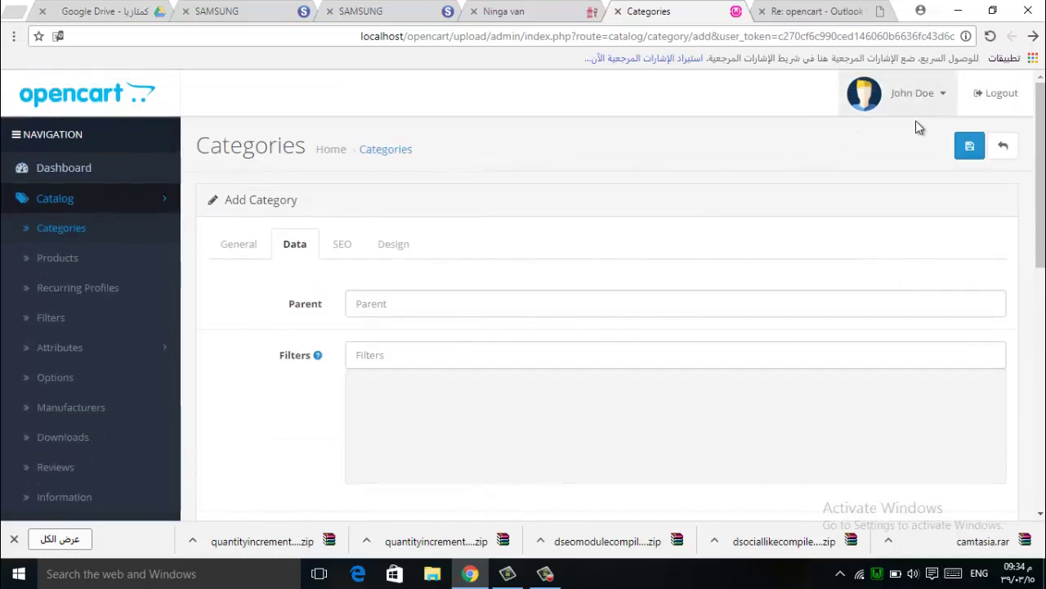
left_click(968, 147)
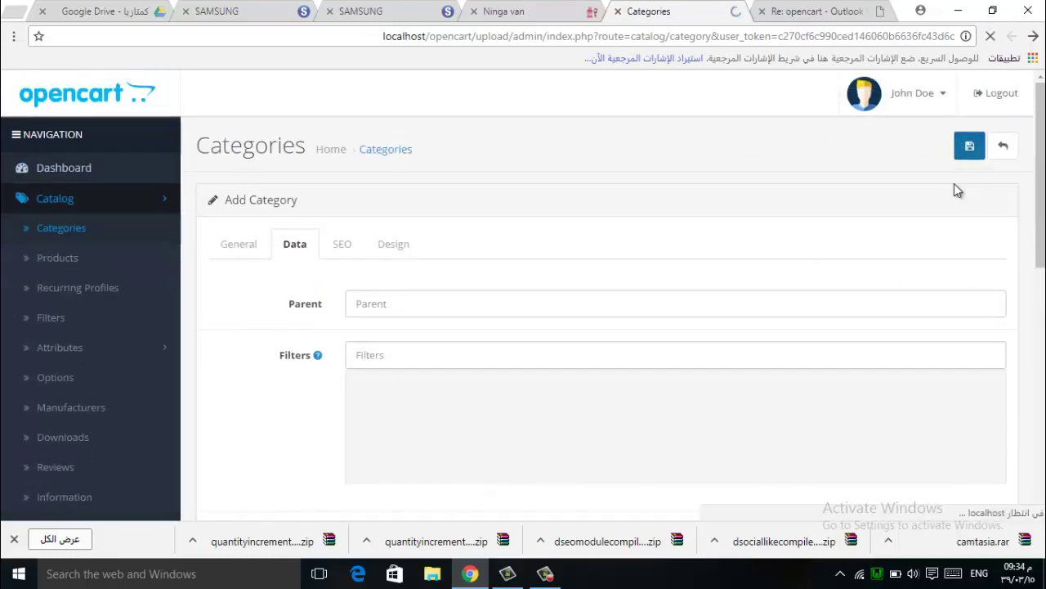
Add a third category with "PC" as both its English category name and its meta tag title
left_click(942, 149)
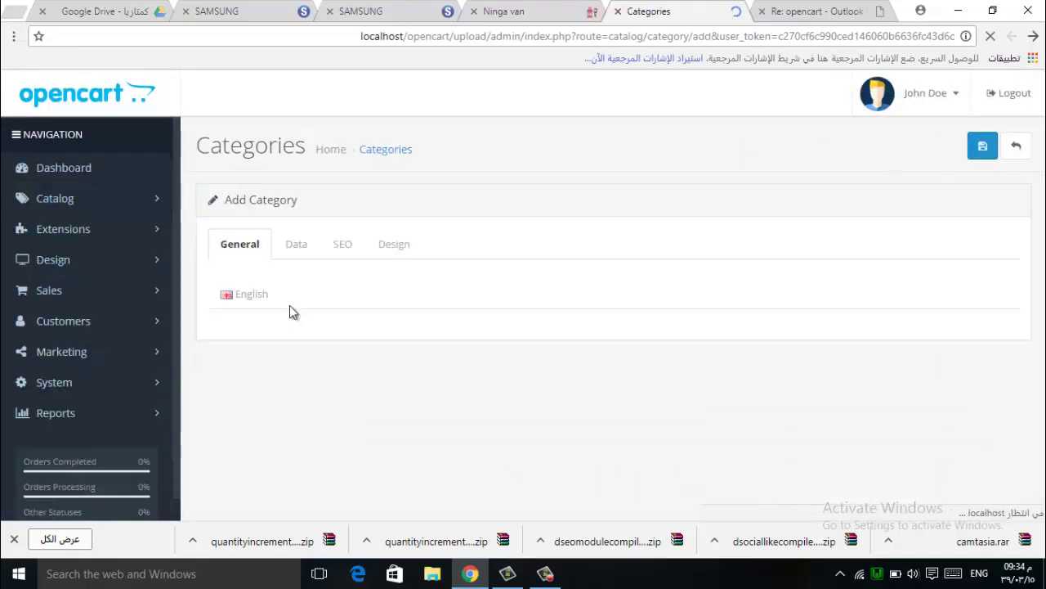
scroll(390, 360, "down", 2)
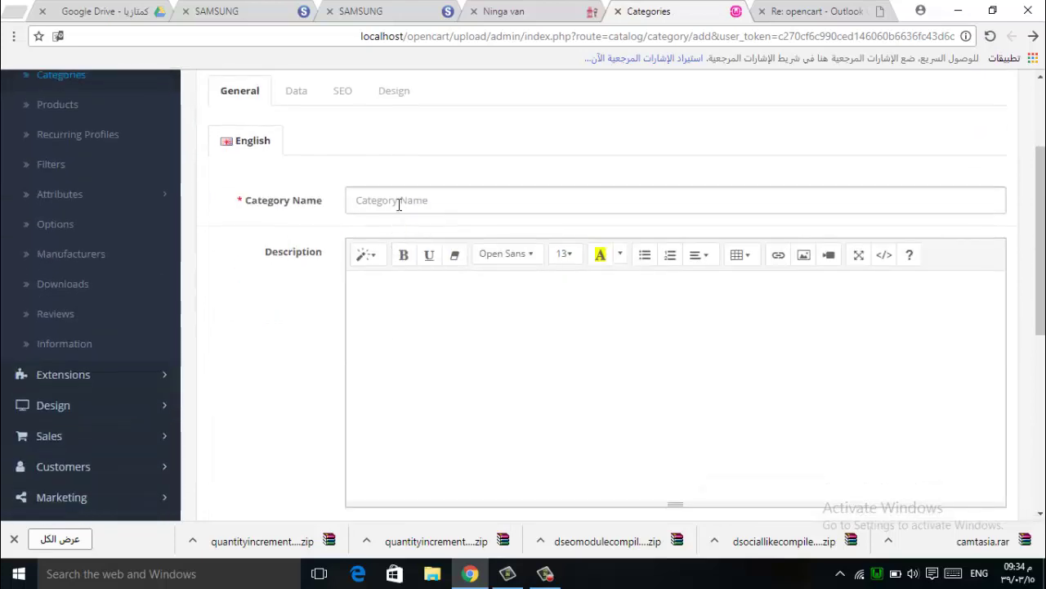
type("PC")
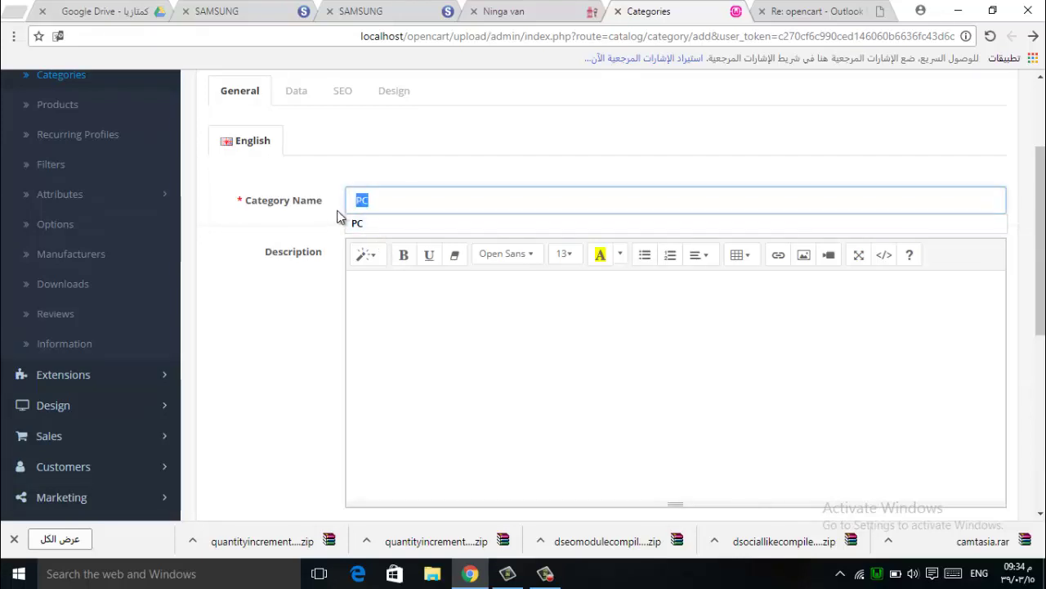
scroll(264, 352, "down", 5)
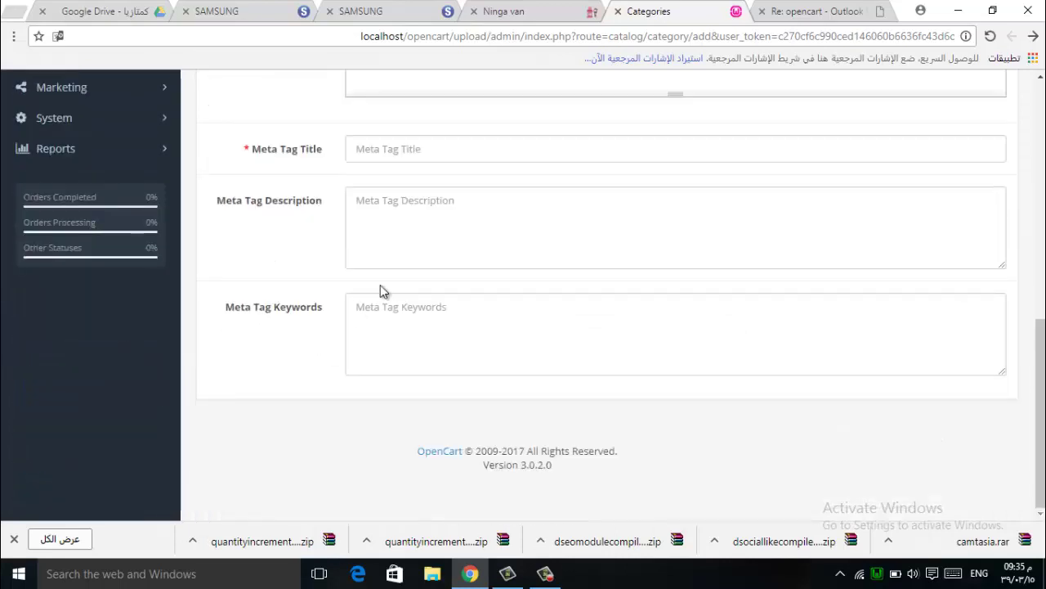
left_click(411, 152)
type("PC")
scroll(397, 162, "up", 10)
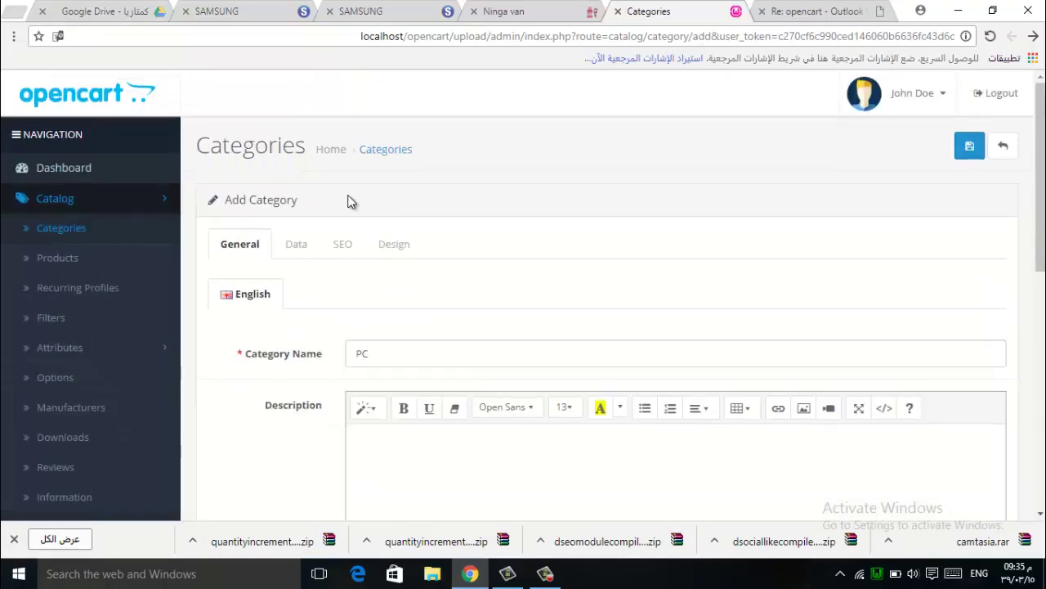
In the PC category's data settings, assign cyberpowerultratritonse.jpg as the category image
left_click(288, 253)
scroll(373, 304, "down", 8)
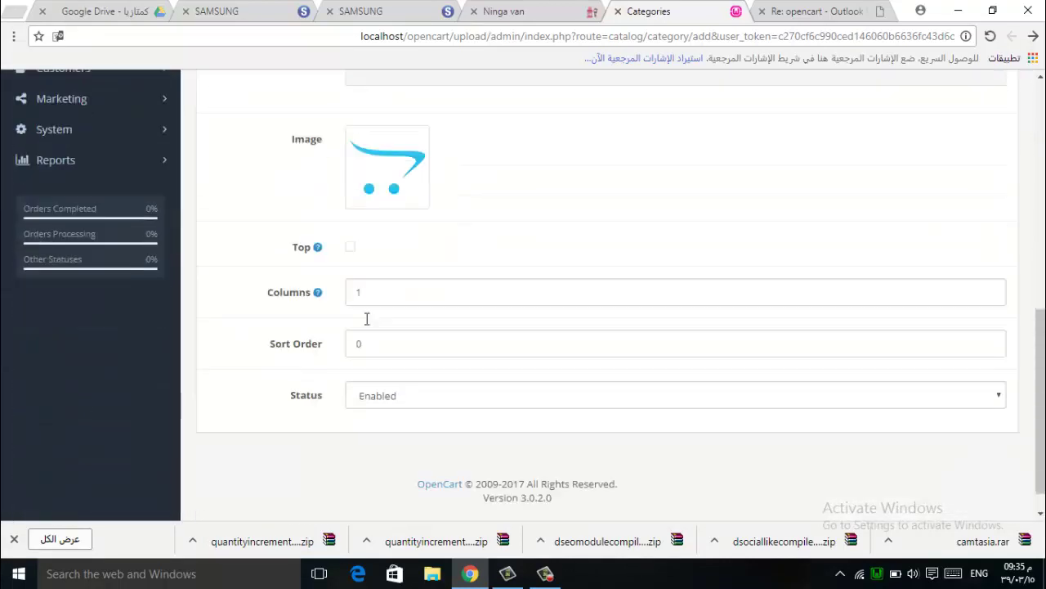
left_click(401, 135)
left_click(465, 134)
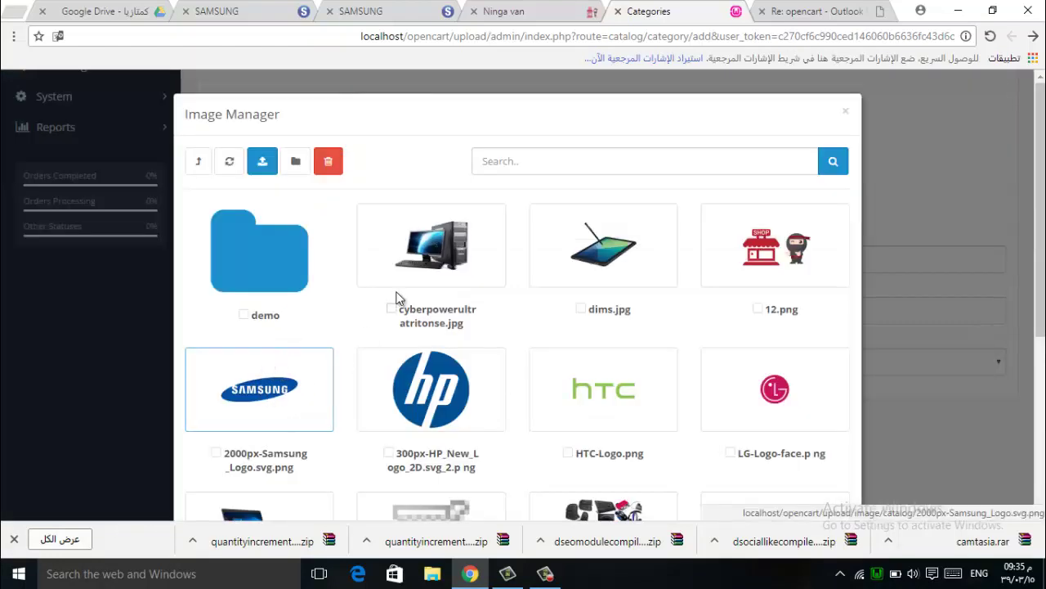
left_click(405, 278)
left_click(411, 269)
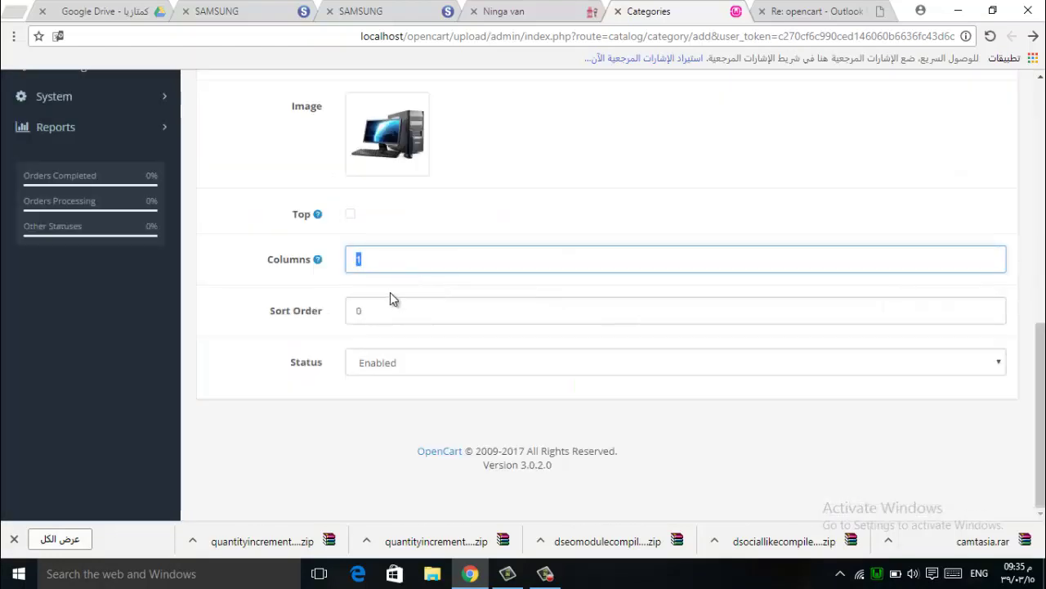
Give the PC category sort order 2 with the Top option enabled, and save it
left_click(294, 315)
type("2")
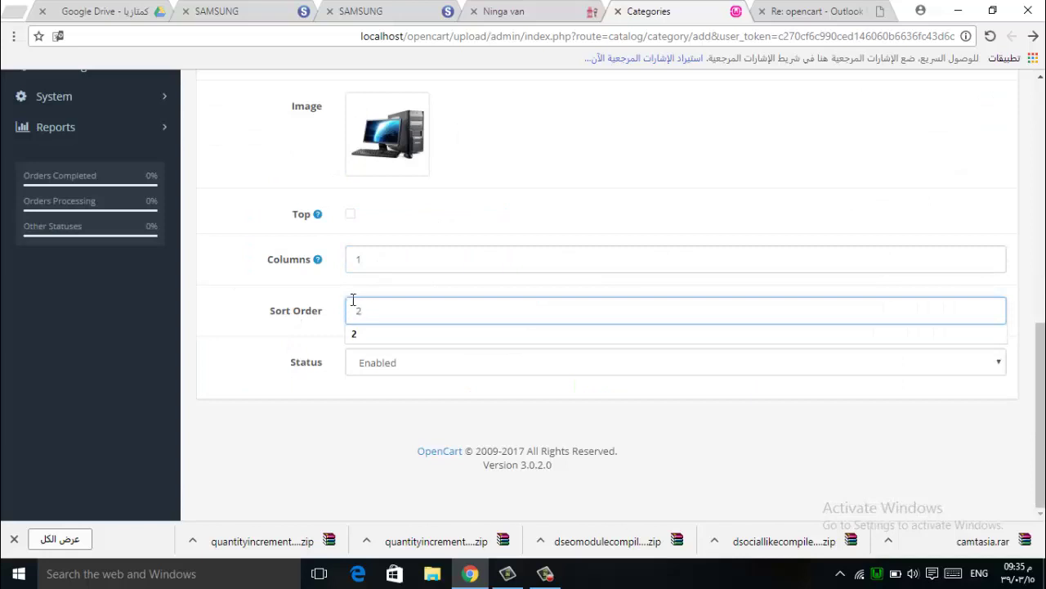
left_click(350, 215)
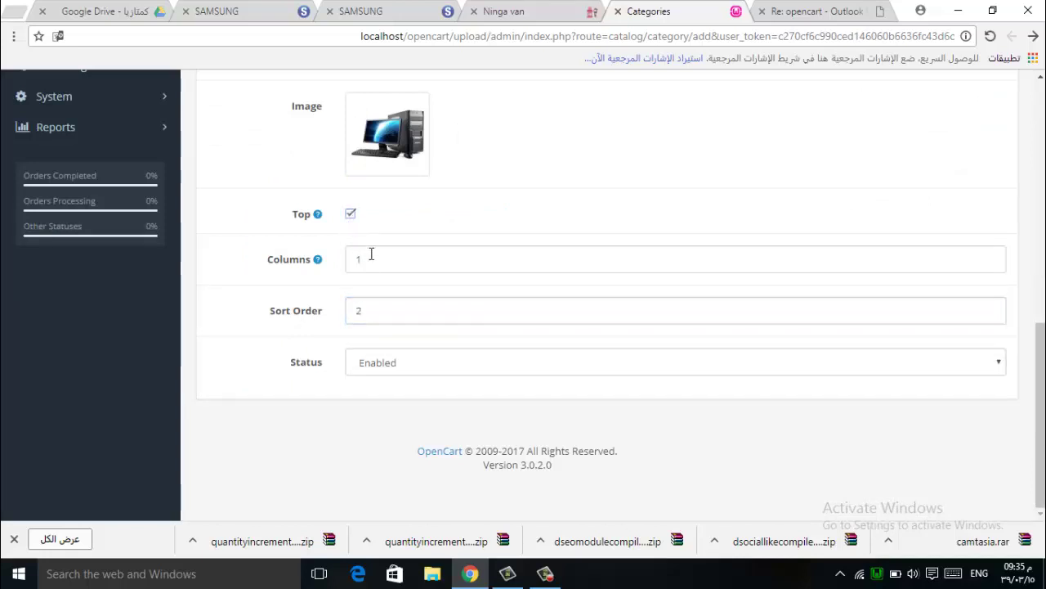
left_click(402, 360)
scroll(573, 327, "up", 10)
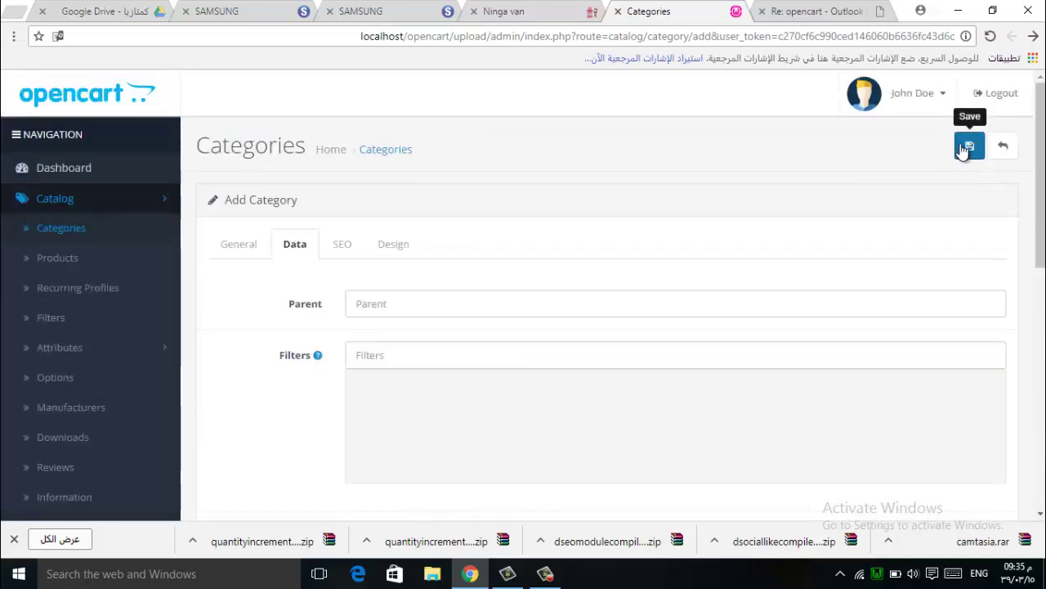
Reload the storefront home page and check the top menu for the laptop and PC categories
left_click(528, 10)
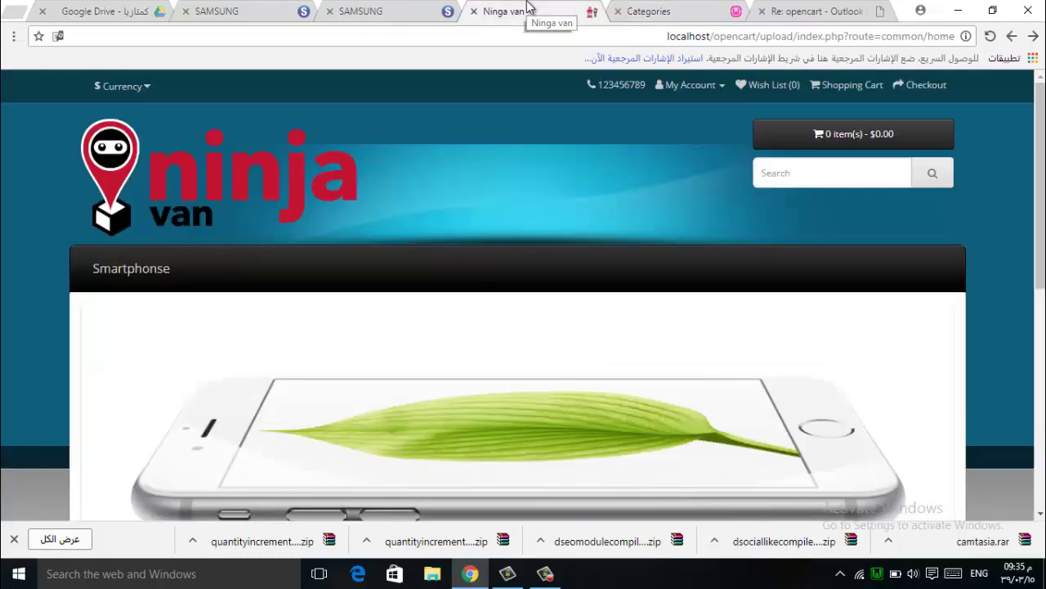
left_click(502, 33)
key("Return")
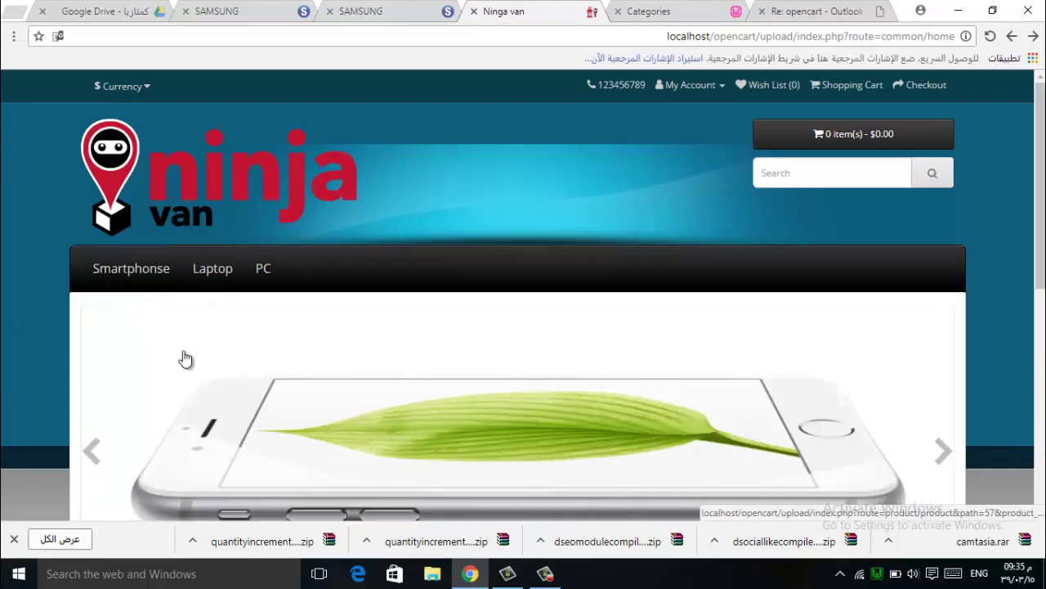
Add a new category with "Samsung" as both its English category name and its meta tag title
left_click(650, 11)
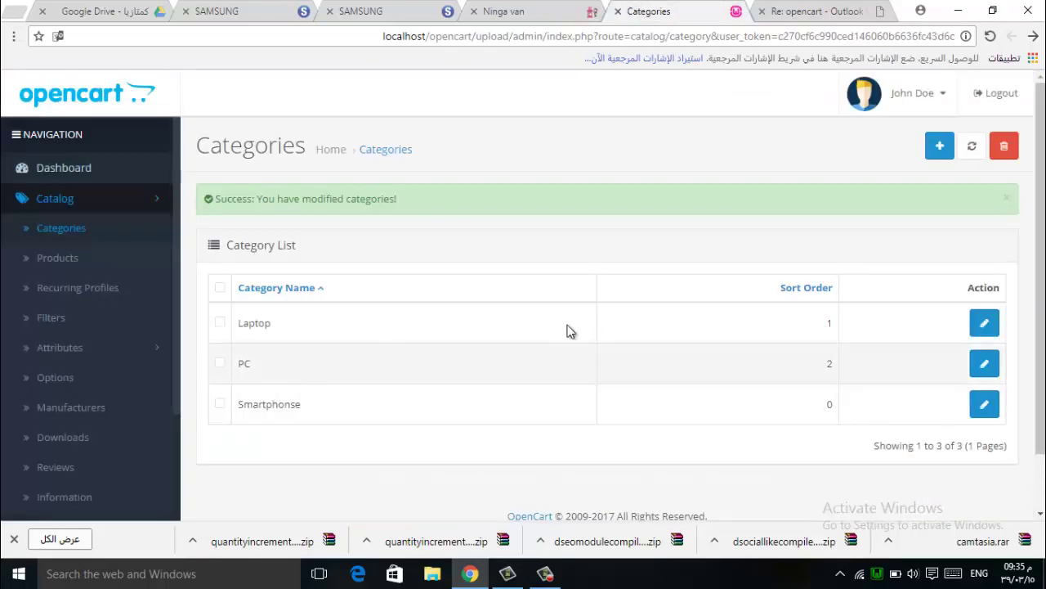
left_click(488, 8)
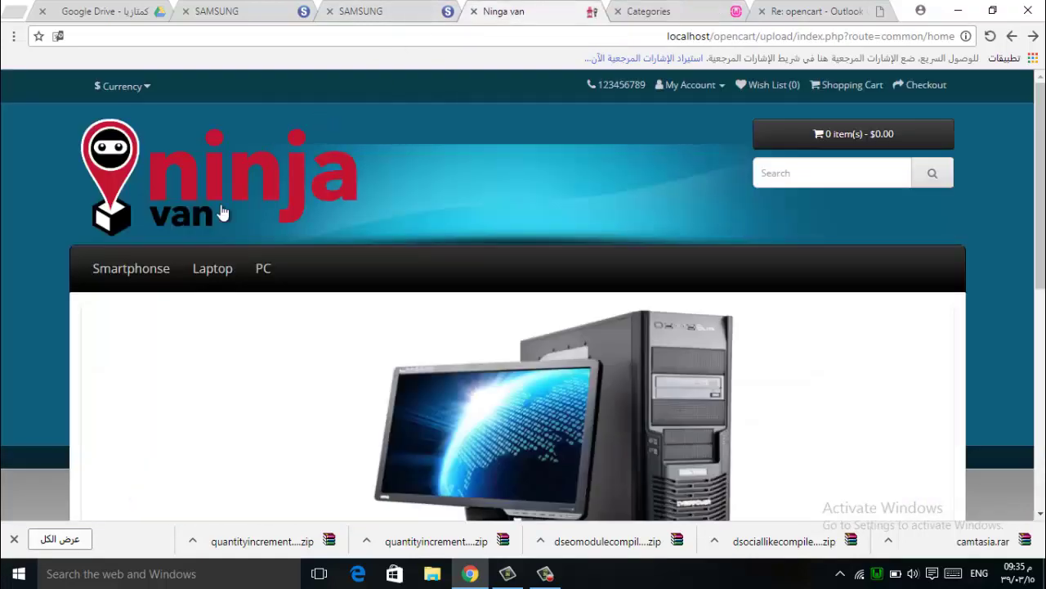
left_click(686, 8)
left_click(940, 145)
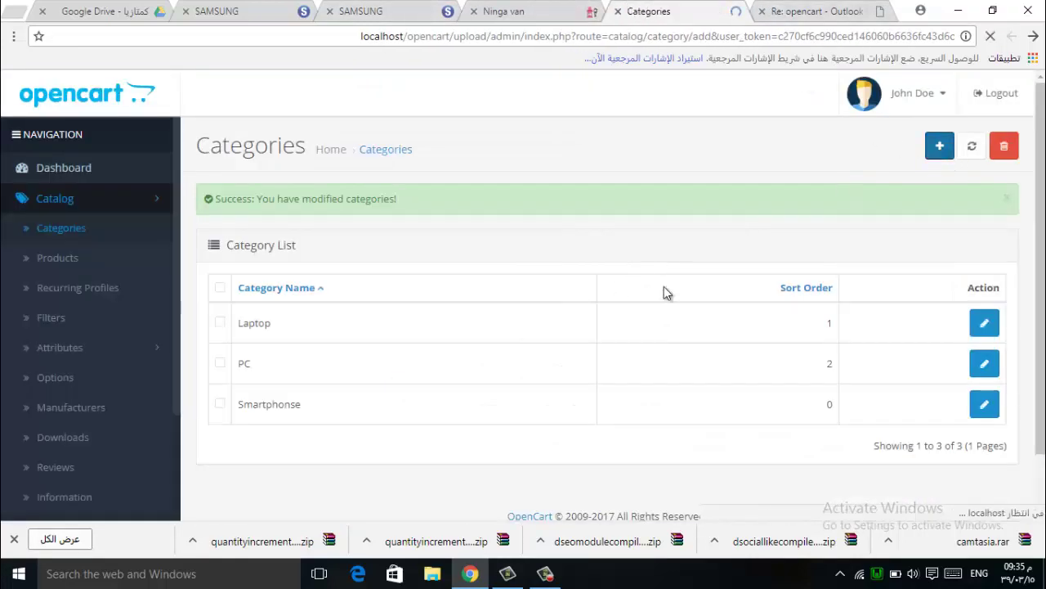
left_click(407, 361)
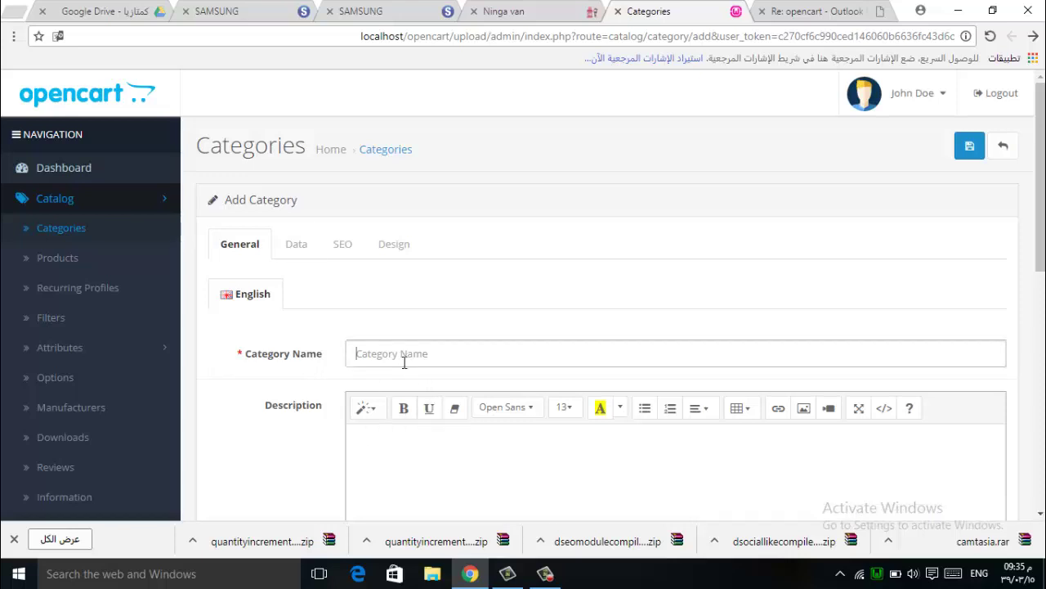
type("Samsung")
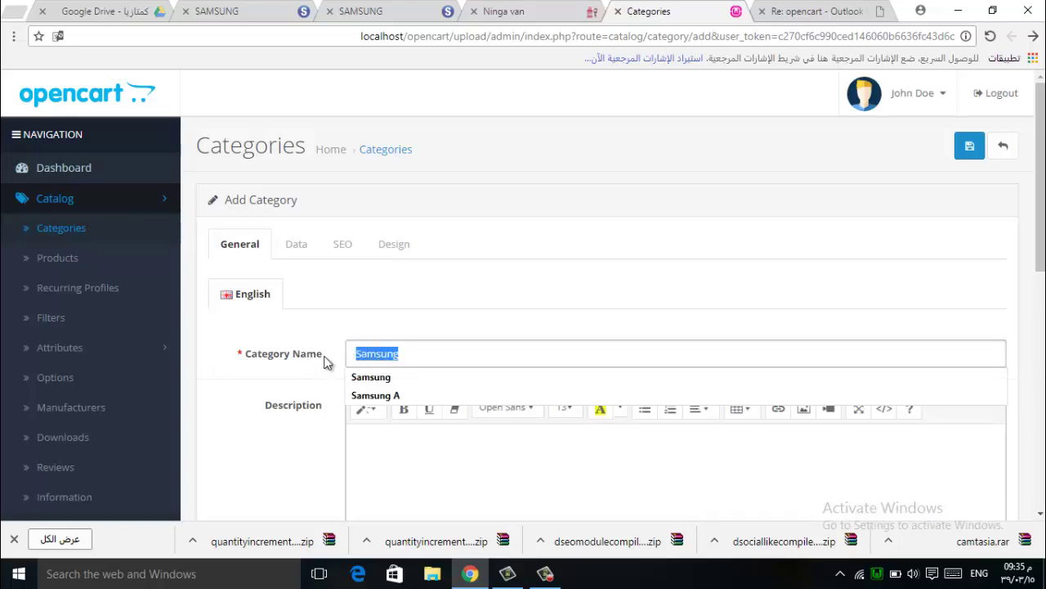
left_click(372, 377)
scroll(311, 452, "down", 4)
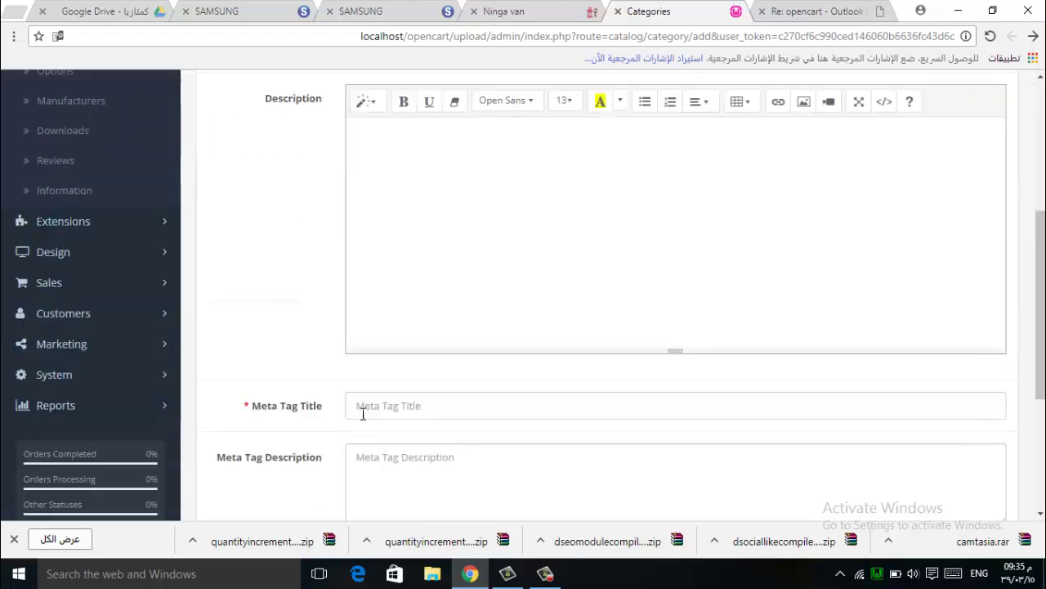
left_click(385, 404)
type("Samsung")
scroll(341, 305, "up", 4)
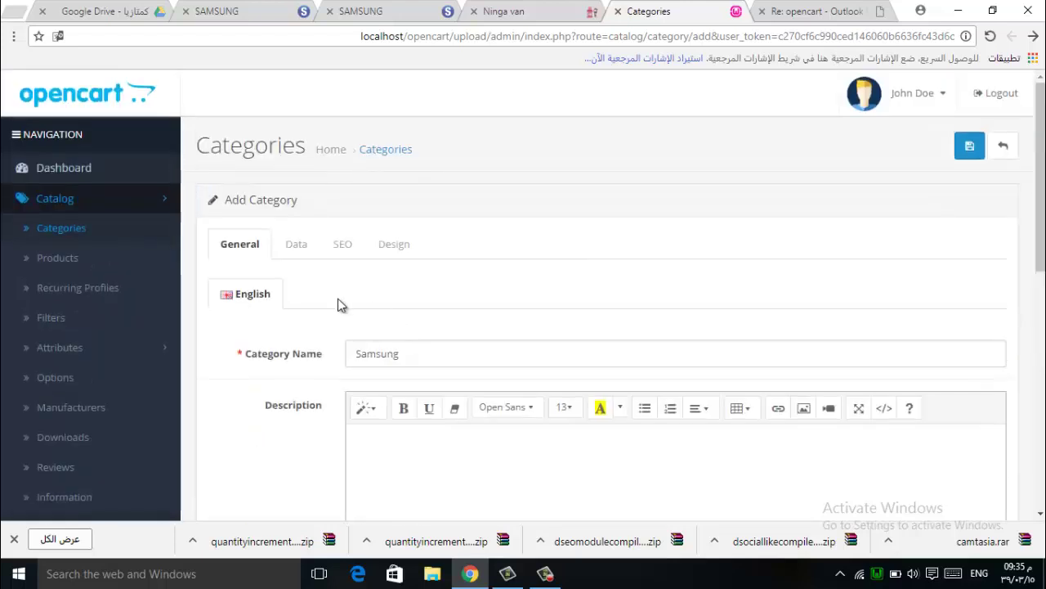
In the Samsung category's data settings, set Smartphonse as the parent and assign 2000px-Samsung_Logo.svg.png as the category image
left_click(291, 245)
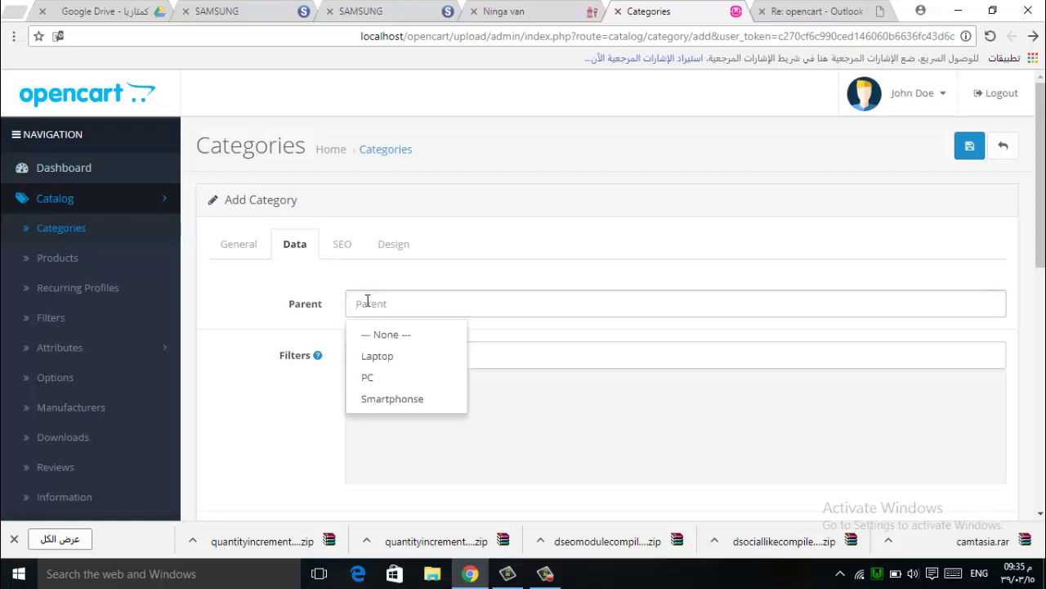
left_click(394, 399)
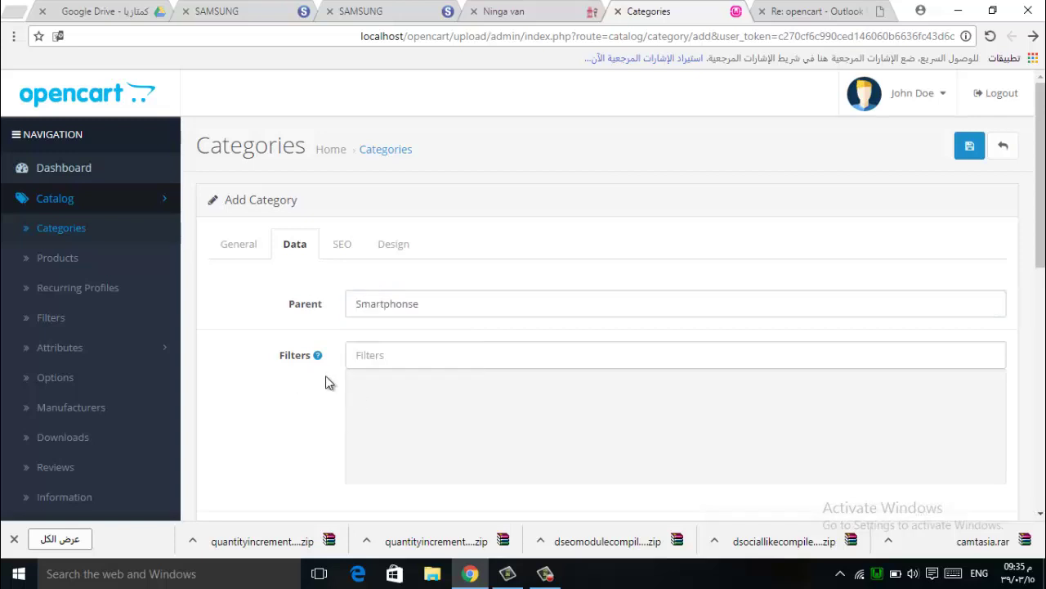
scroll(325, 382, "down", 4)
left_click(390, 384)
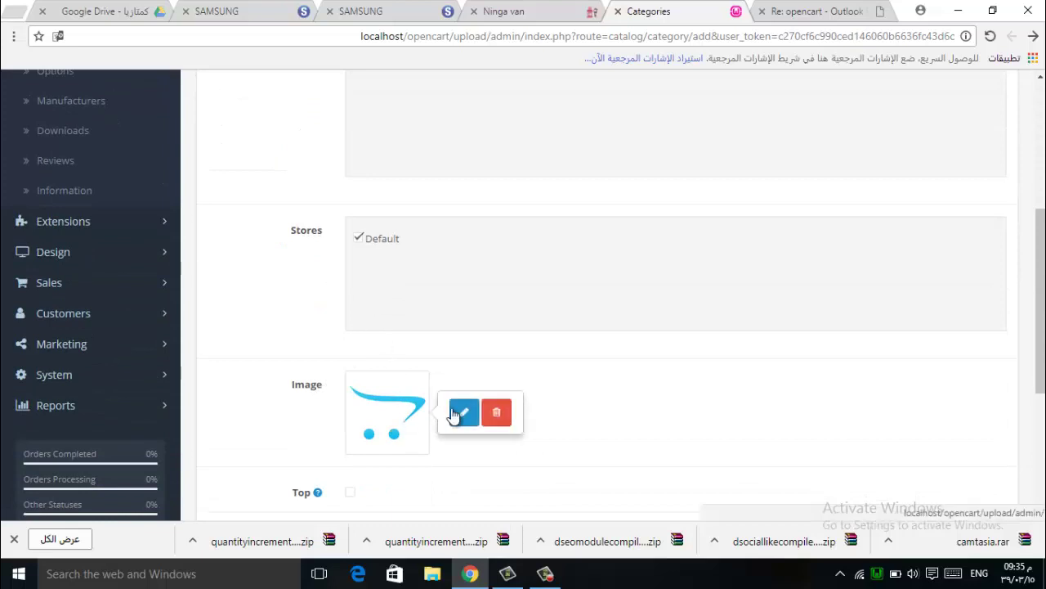
left_click(463, 412)
scroll(579, 285, "down", 2)
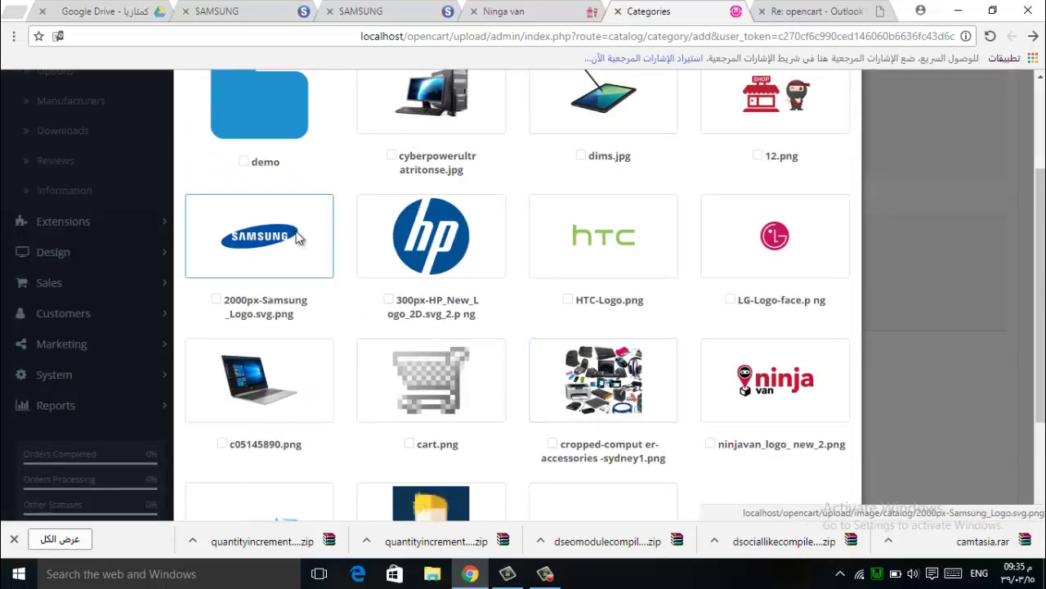
left_click(260, 236)
Enable the Top option for the Samsung subcategory and save it
scroll(479, 303, "down", 4)
left_click(402, 314)
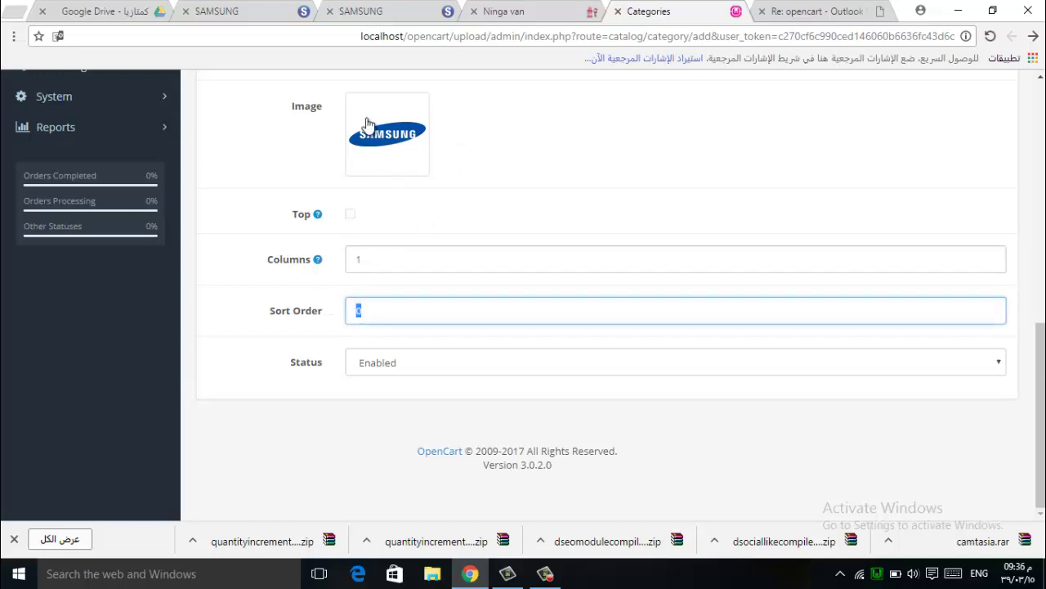
left_click(511, 11)
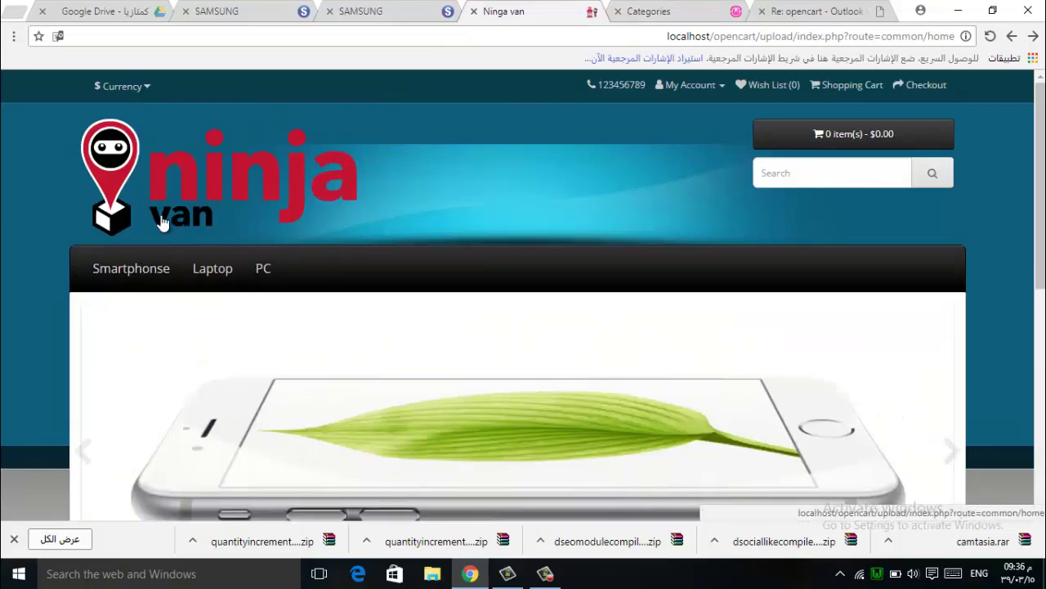
left_click(637, 11)
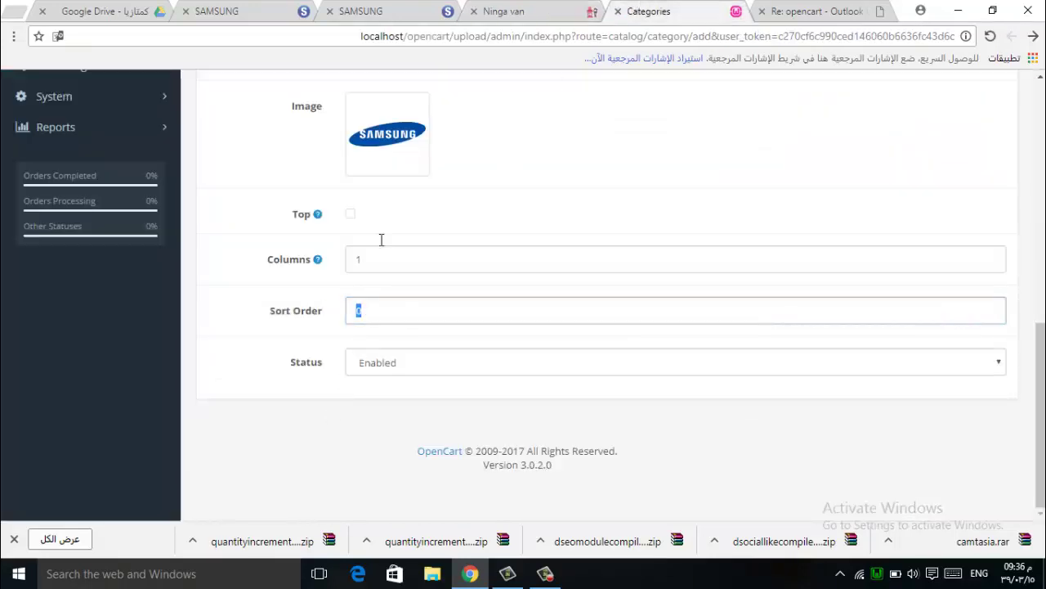
left_click(350, 214)
scroll(534, 299, "up", 10)
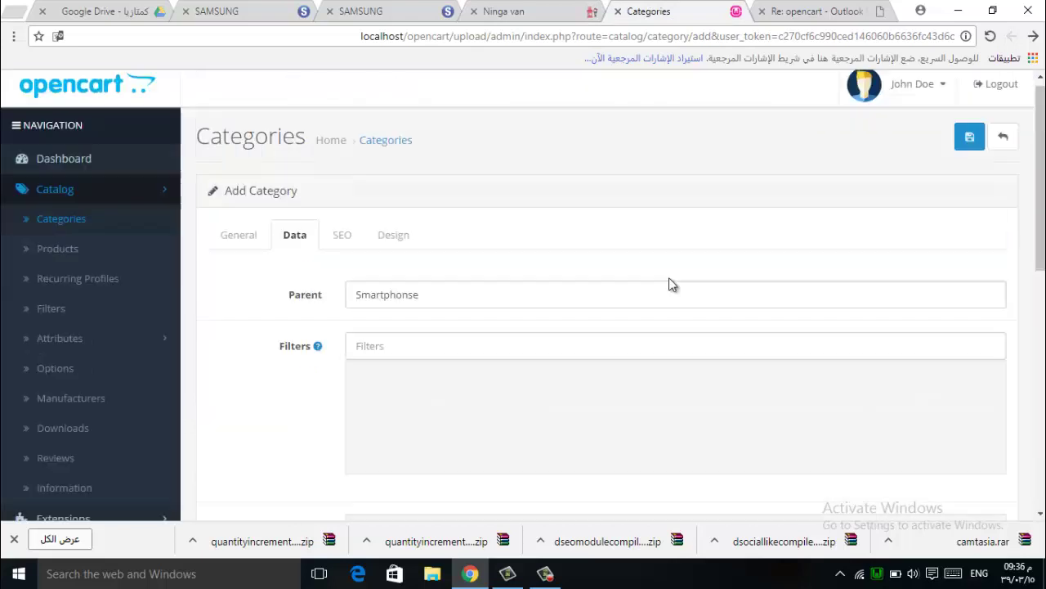
Reload the storefront home page and check the Smartphonse menu entry for the Samsung subcategory
left_click(543, 13)
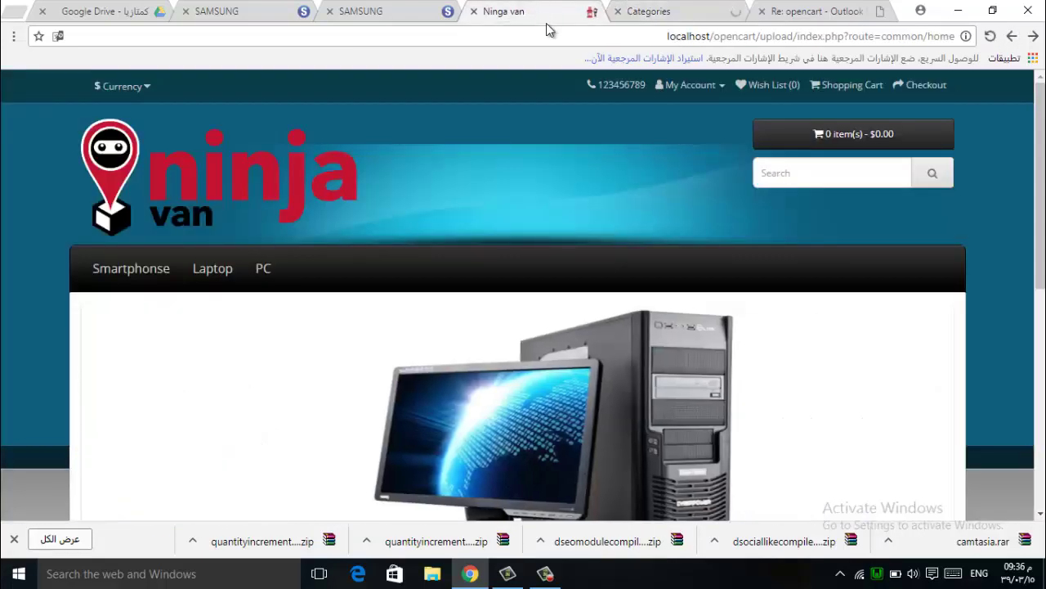
left_click(550, 35)
key("Return")
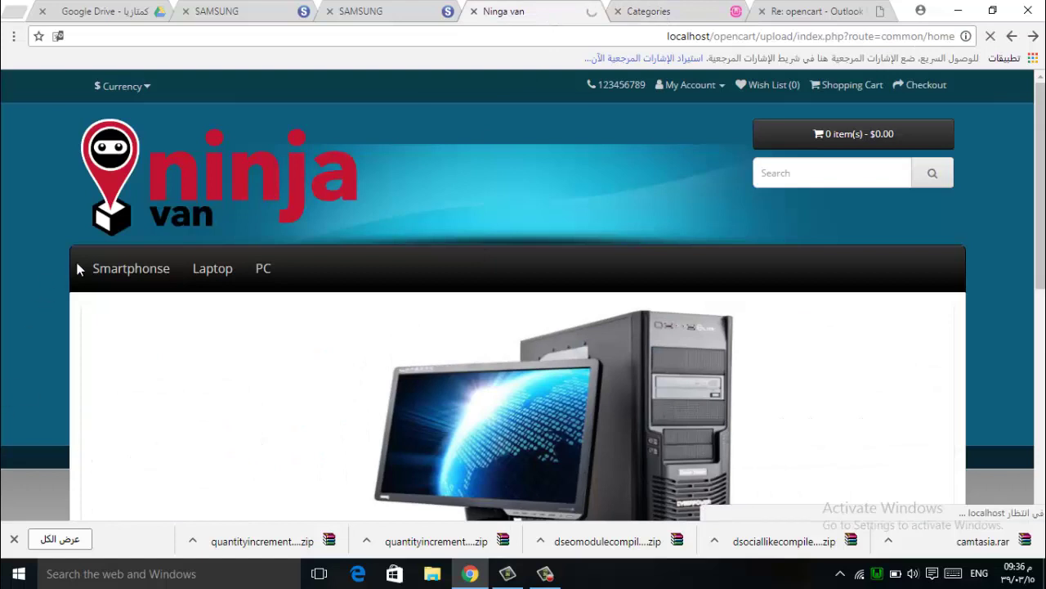
mouse_move(112, 278)
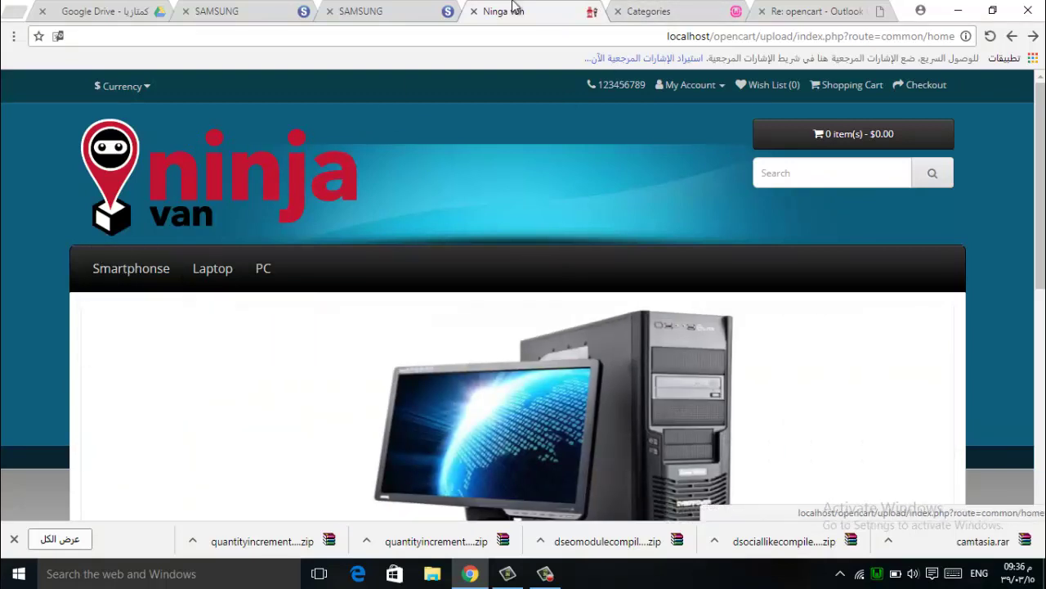
Back in the store admin, add another category named "Apple" and enter the same word as its meta tag title
left_click(662, 11)
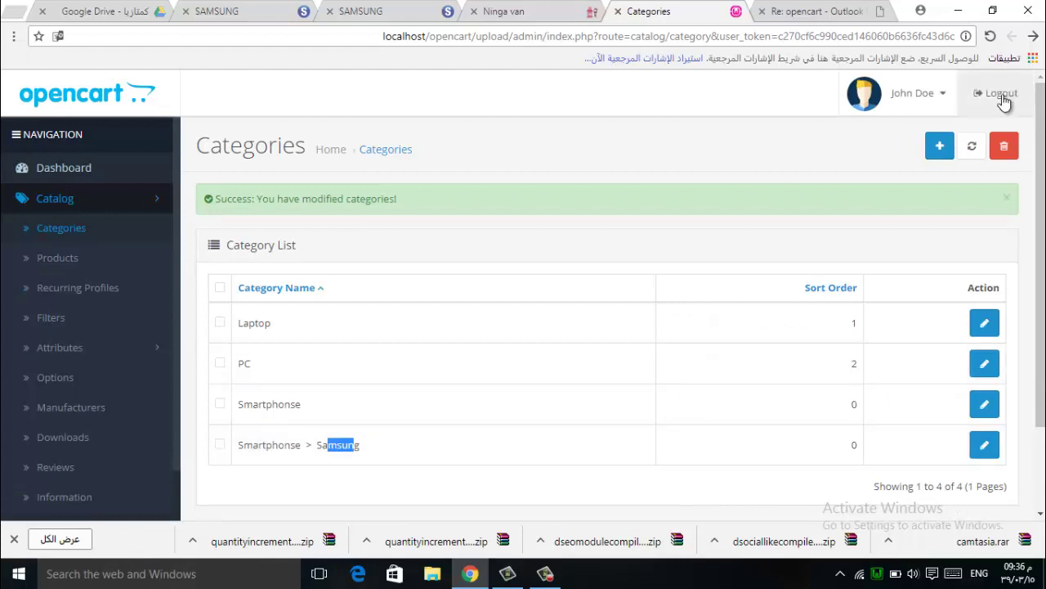
left_click(940, 146)
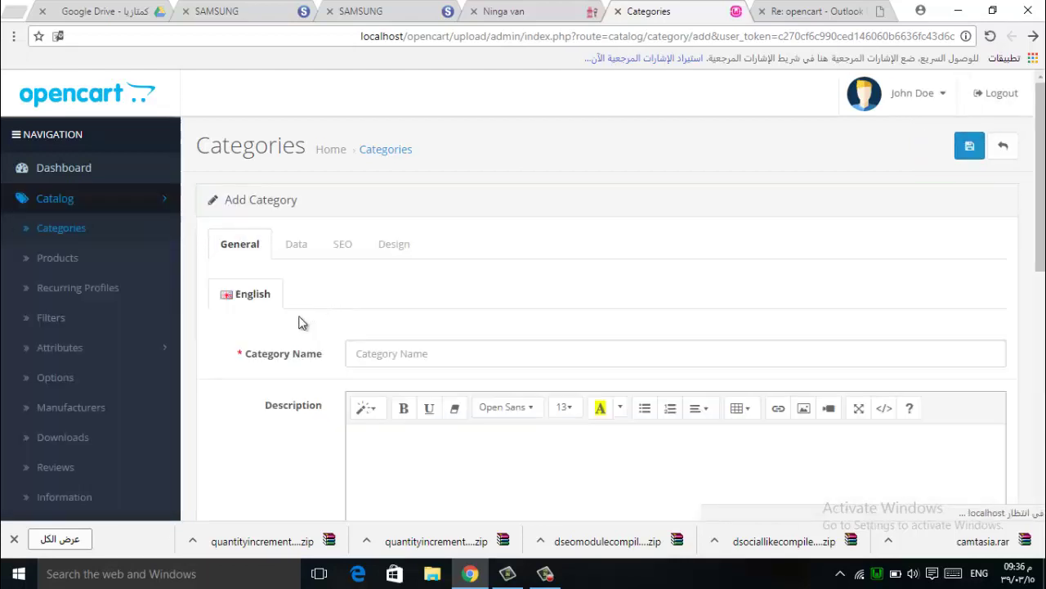
left_click(379, 358)
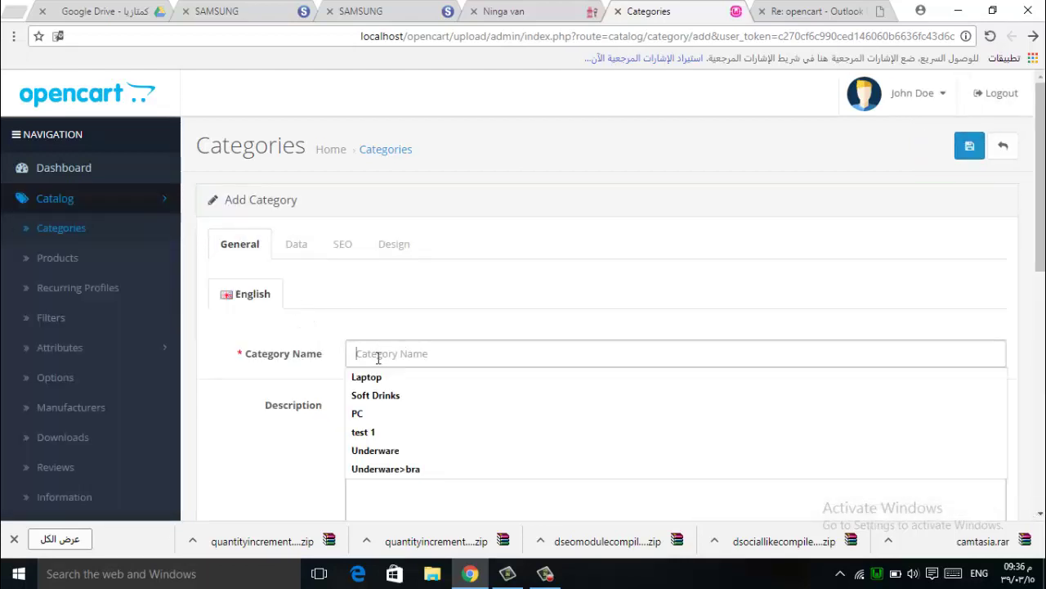
type("Apple")
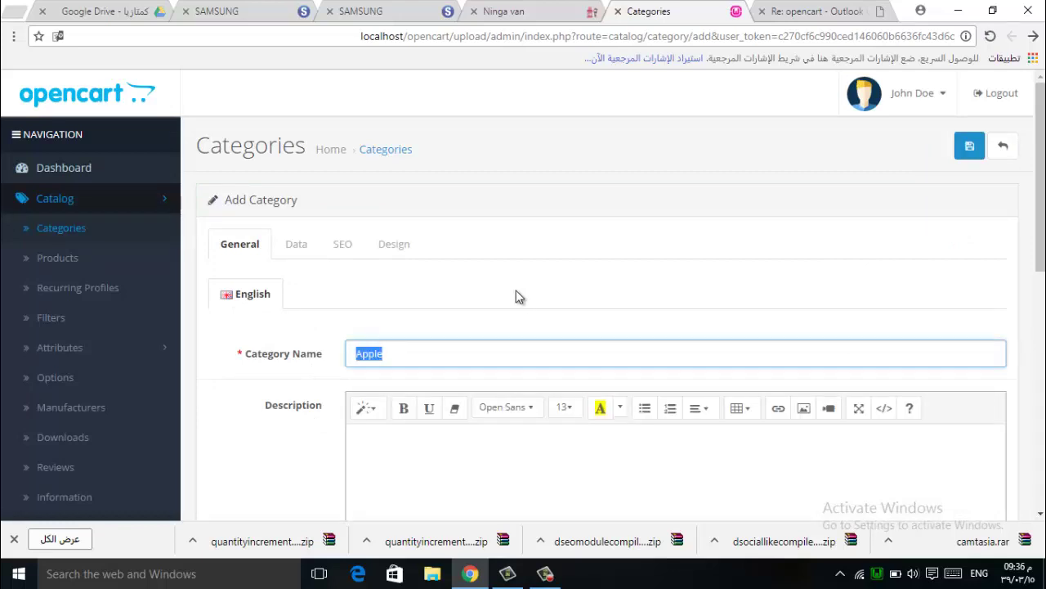
scroll(294, 384, "down", 5)
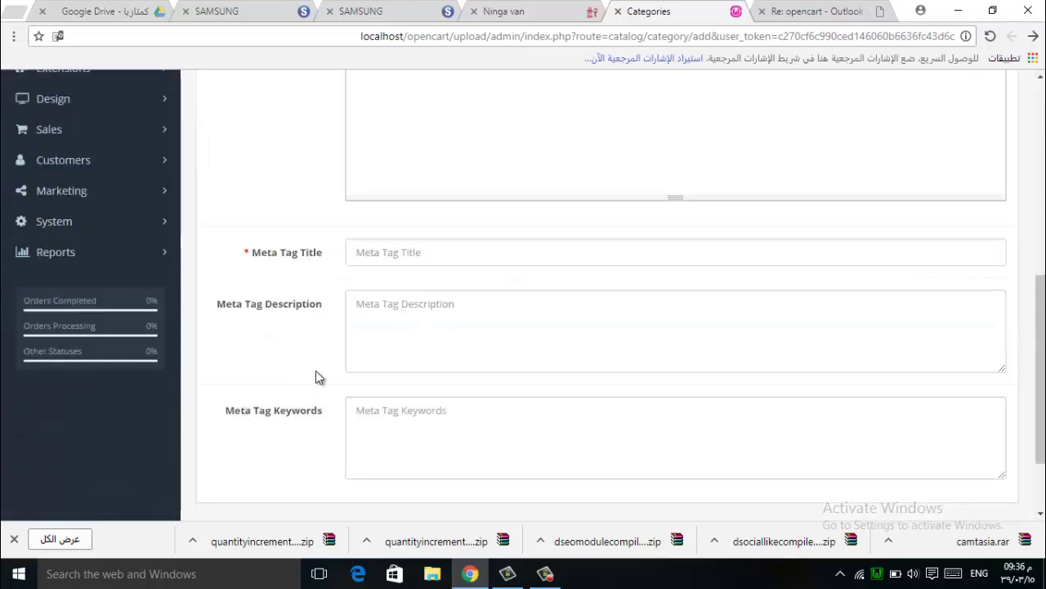
left_click(373, 253)
type("apple")
scroll(304, 227, "up", 6)
In the Apple category's data settings, set Smartphonse as its parent category
left_click(295, 243)
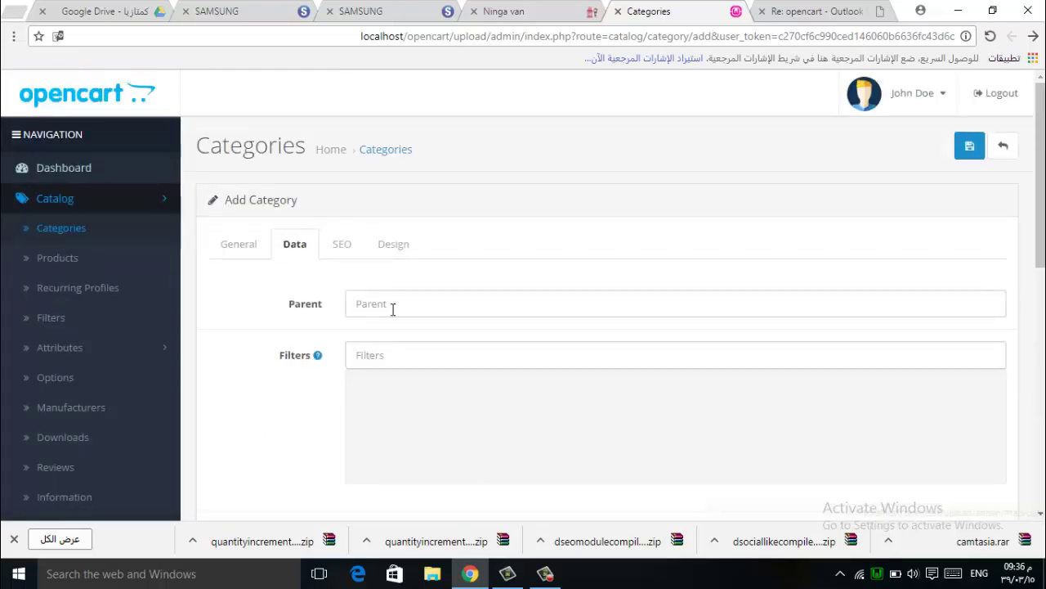
left_click(393, 307)
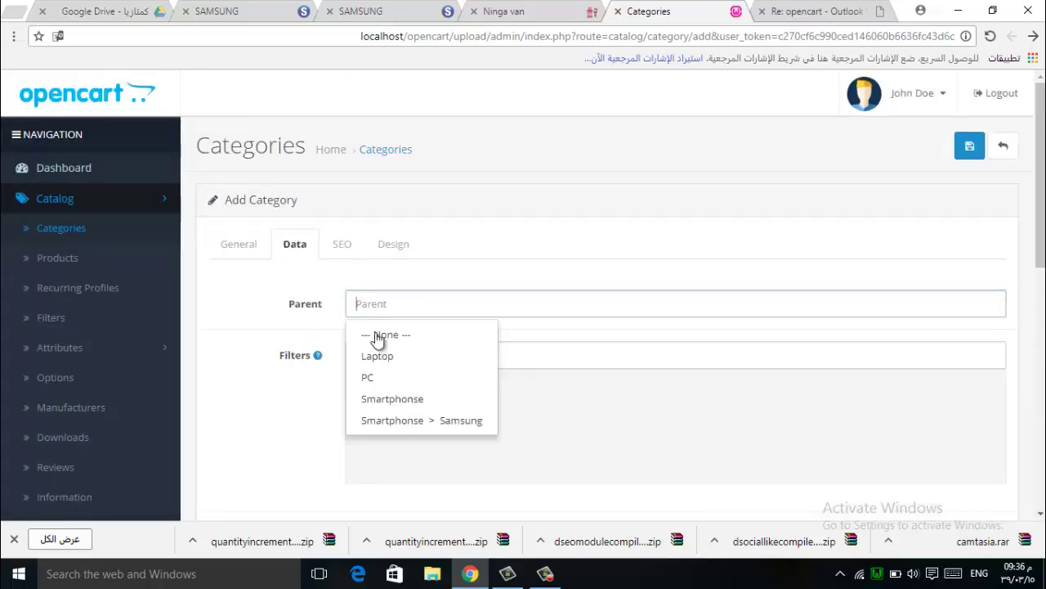
left_click(392, 399)
scroll(369, 360, "down", 1)
scroll(369, 367, "down", 1)
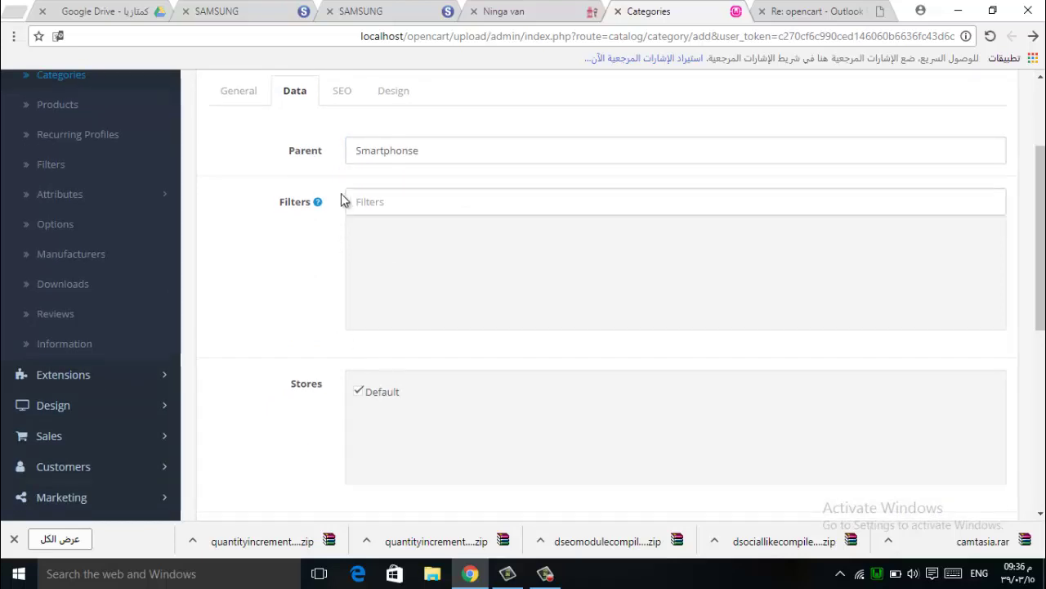
scroll(367, 261, "down", 3)
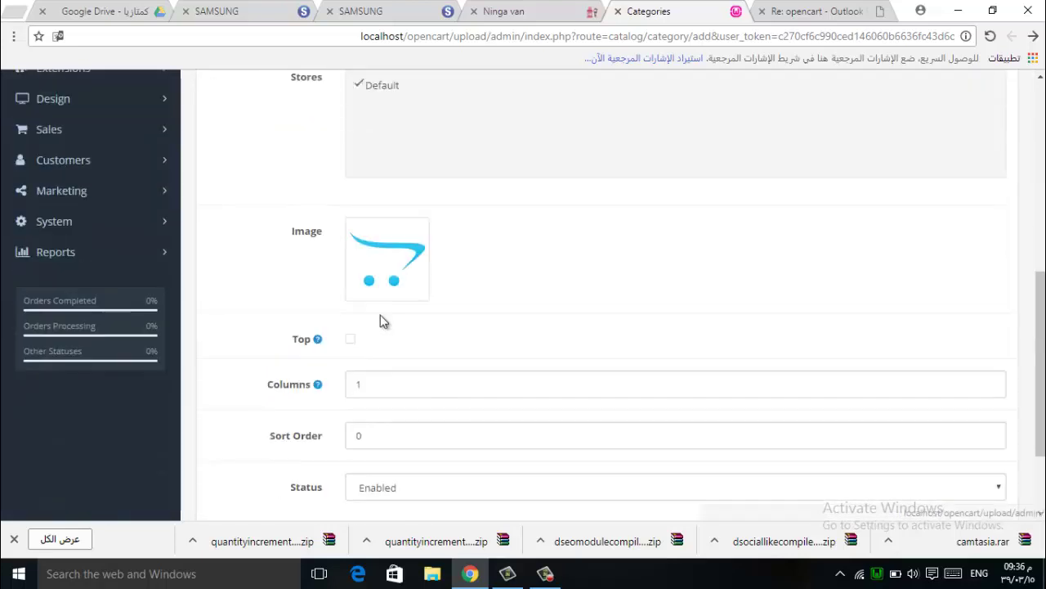
Enable the Top option for the Apple category and set its sort order to 1
left_click(369, 258)
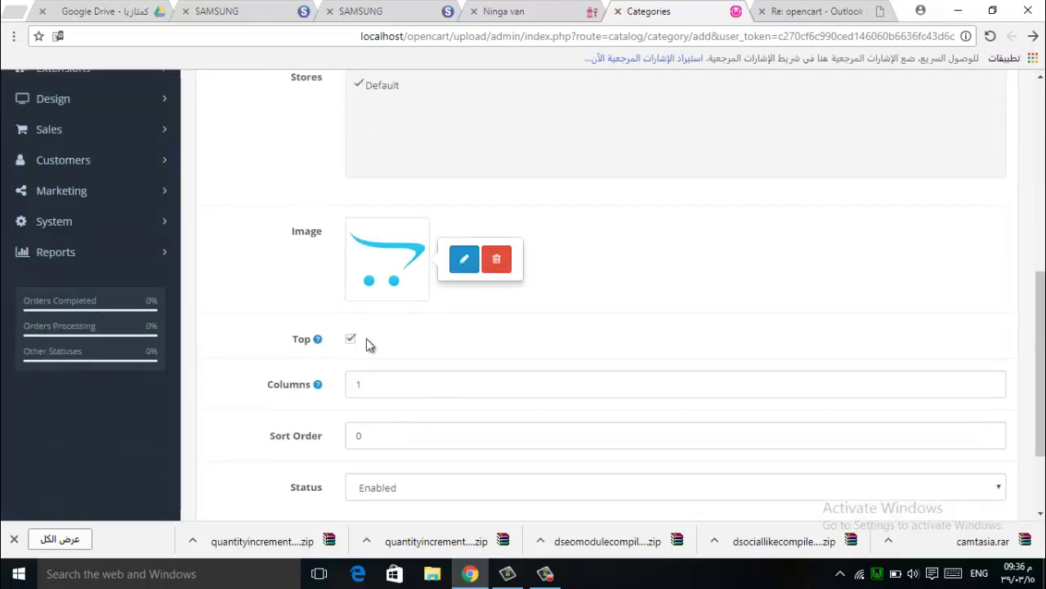
scroll(378, 384, "down", 2)
left_click_drag(358, 311, 334, 314)
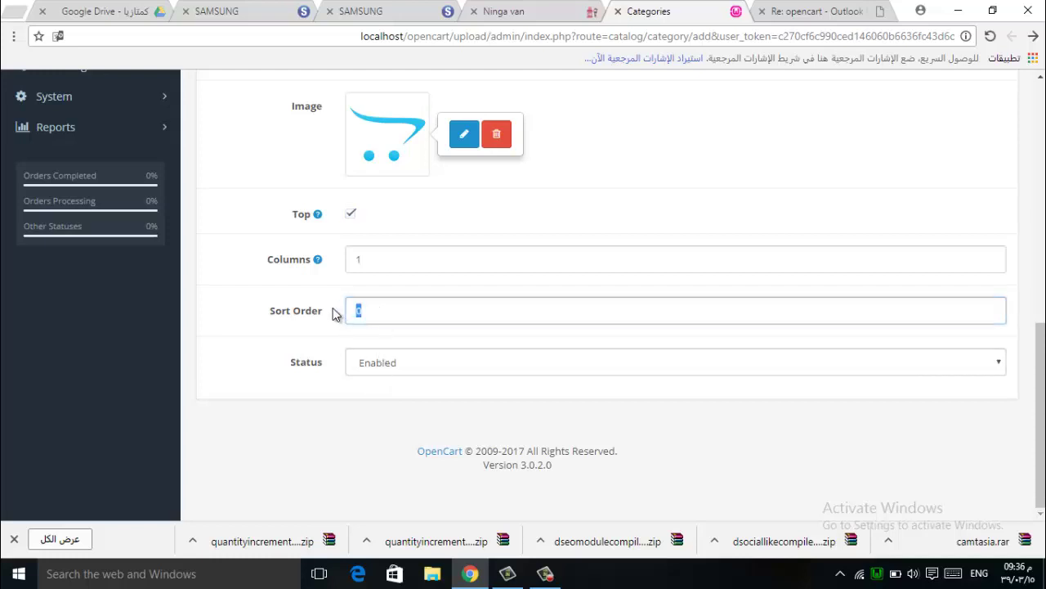
type("1")
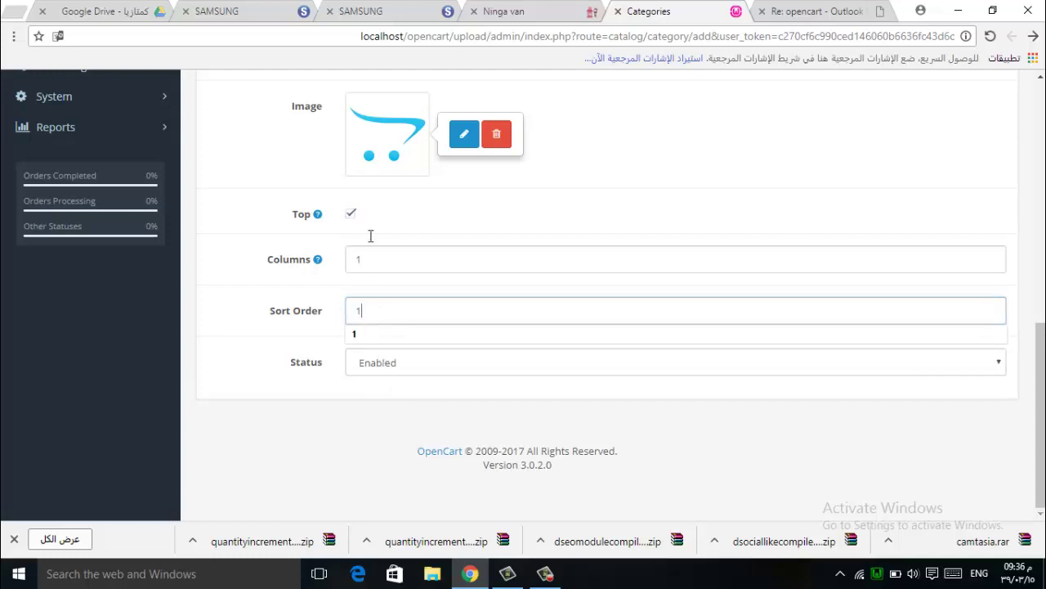
In the browser page with the opencart e-mail, search Google for "apple logo" to find a category image
left_click(822, 11)
left_click(781, 37)
type("g")
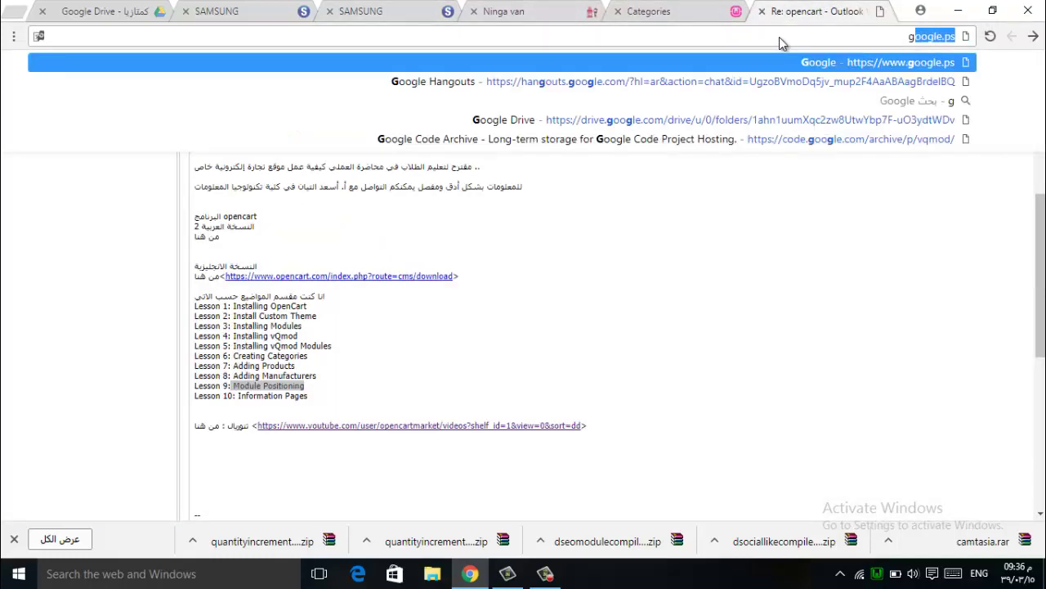
key("BackSpace")
key("BackSpace")
type("o")
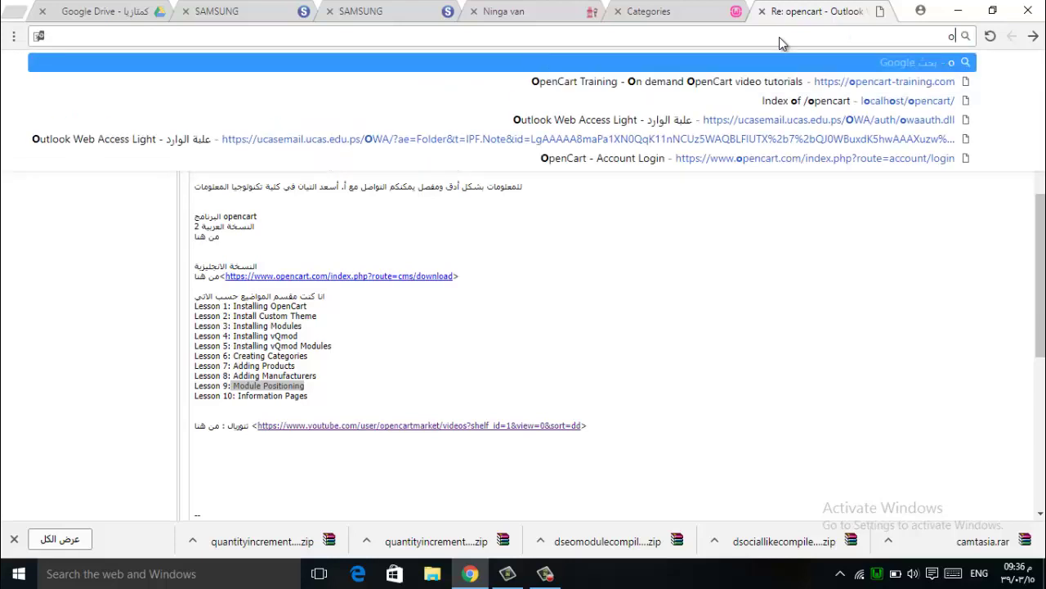
key("BackSpace")
type("apple")
key("BackSpace")
type("i")
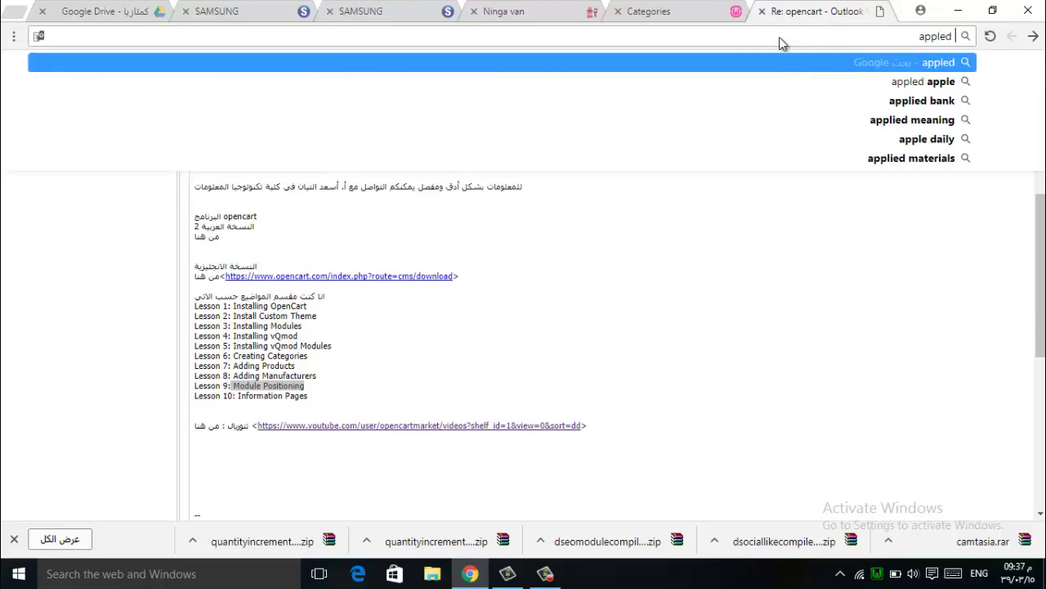
key("BackSpace")
key("BackSpace")
type("e logo")
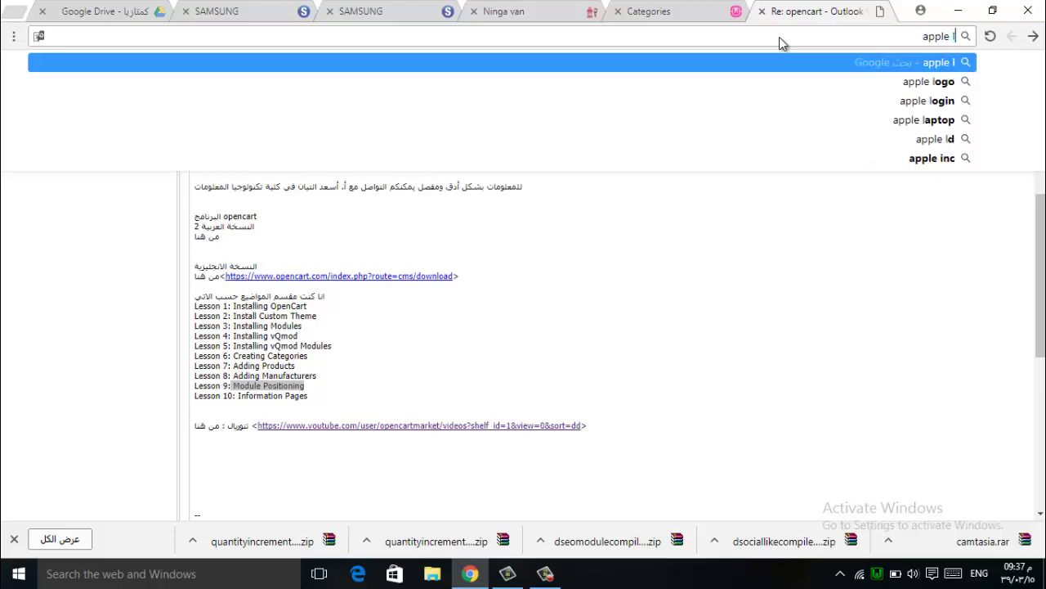
key("Return")
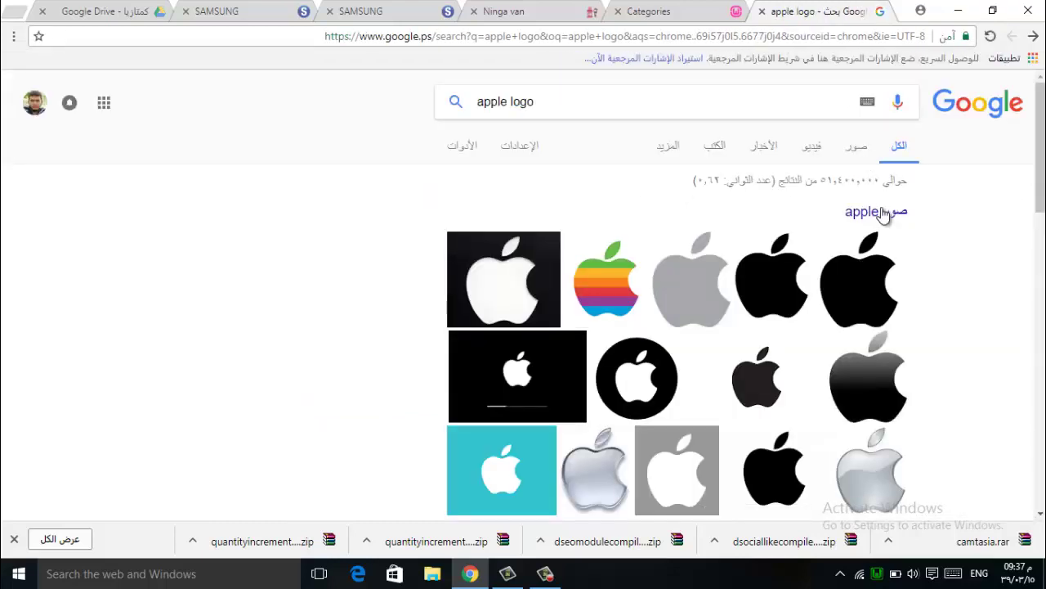
Show the image results for the apple logo search and preview a few candidate logos
left_click(882, 213)
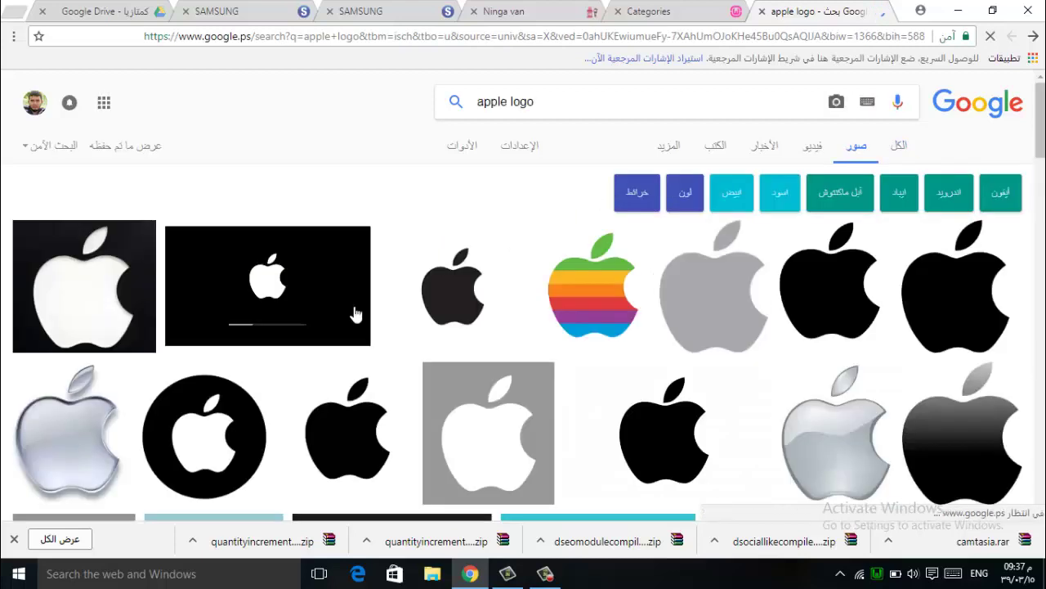
scroll(421, 317, "down", 4)
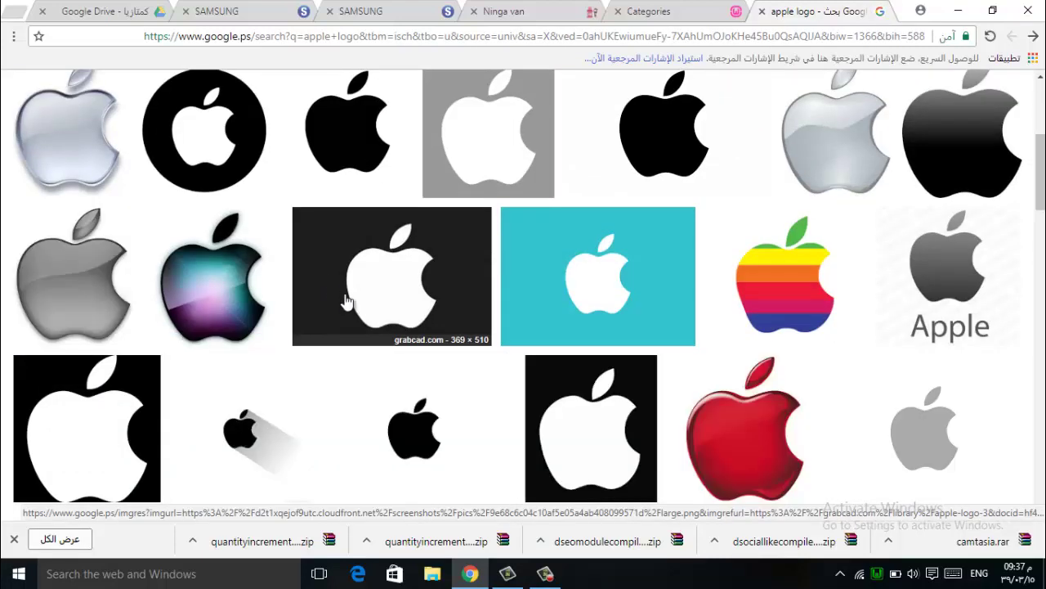
scroll(352, 305, "down", 2)
left_click(403, 282)
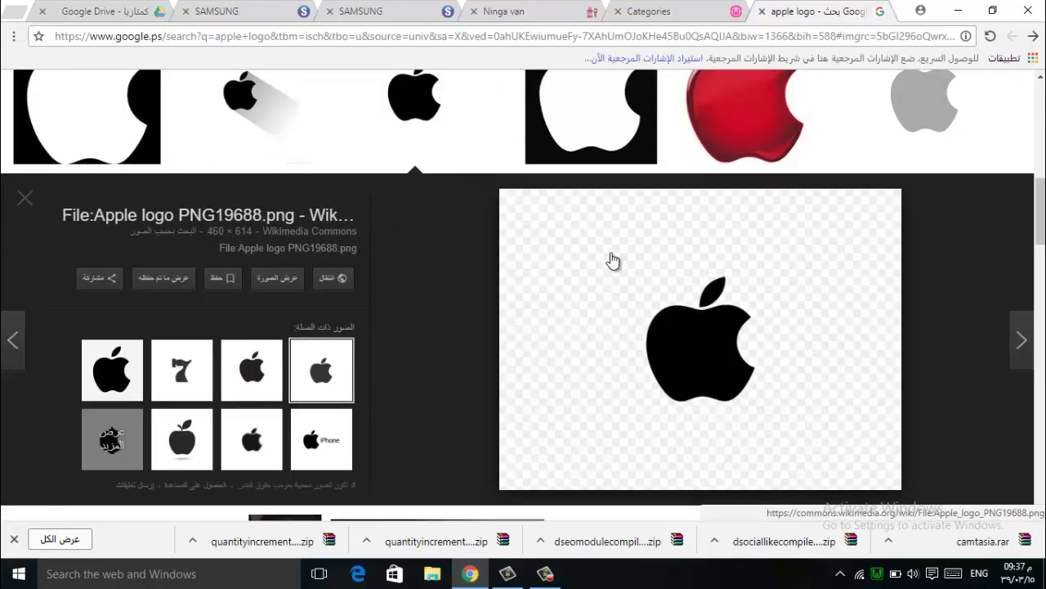
left_click(277, 365)
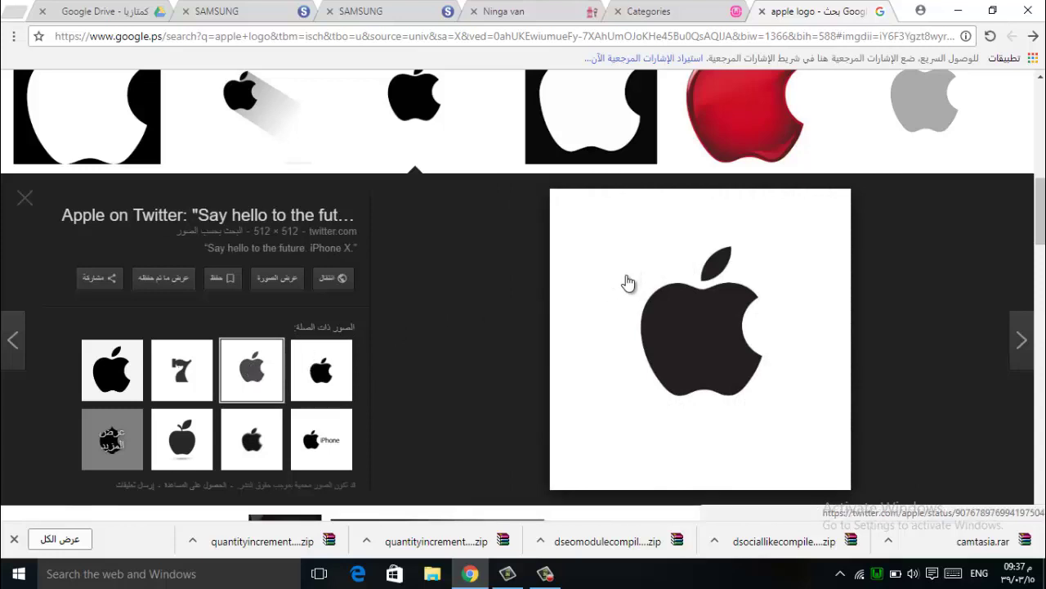
key("Escape")
scroll(638, 196, "up", 1)
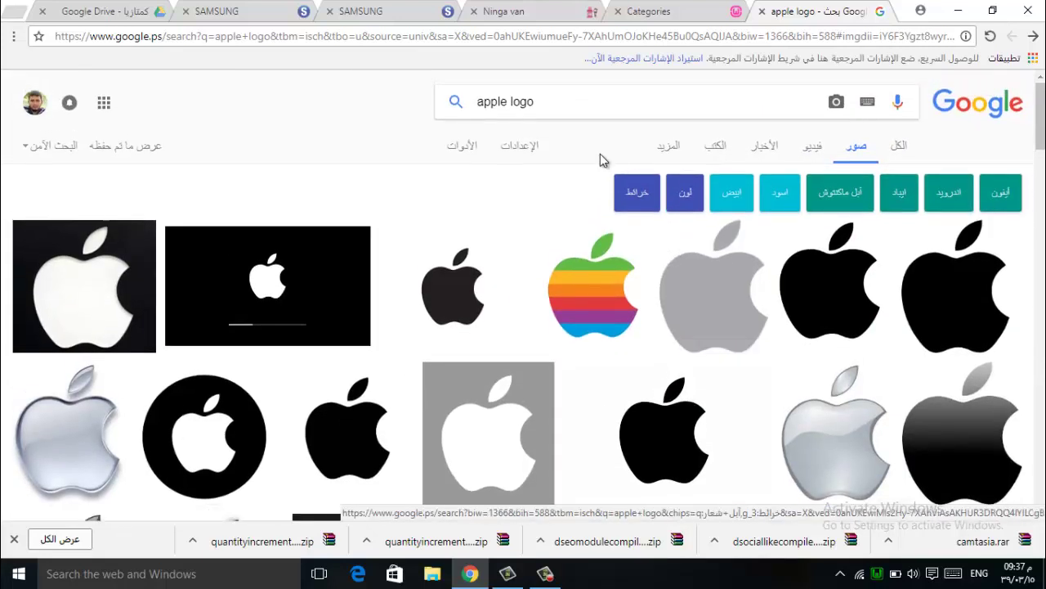
Preview the solid black Apple logo from Freepik and save it to the Desktop as apple-logo_318-40184.jpg
left_click(955, 286)
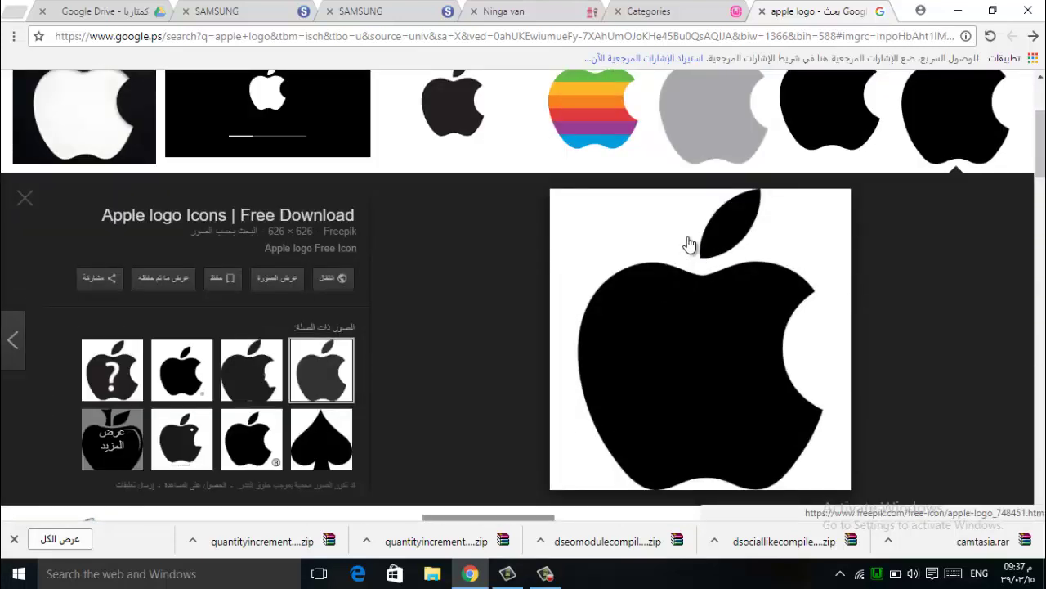
right_click(687, 239)
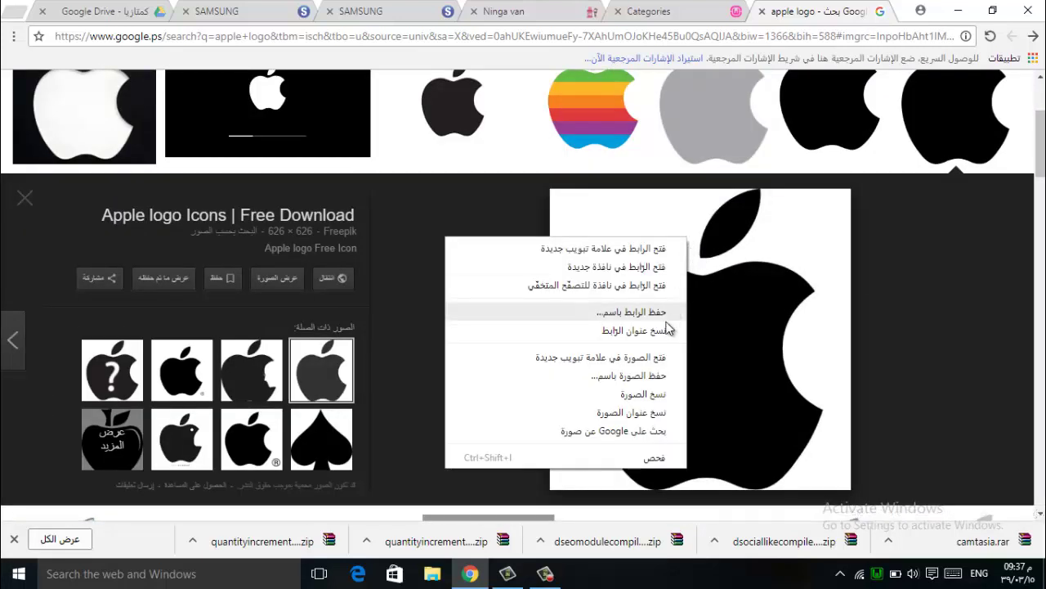
left_click(654, 375)
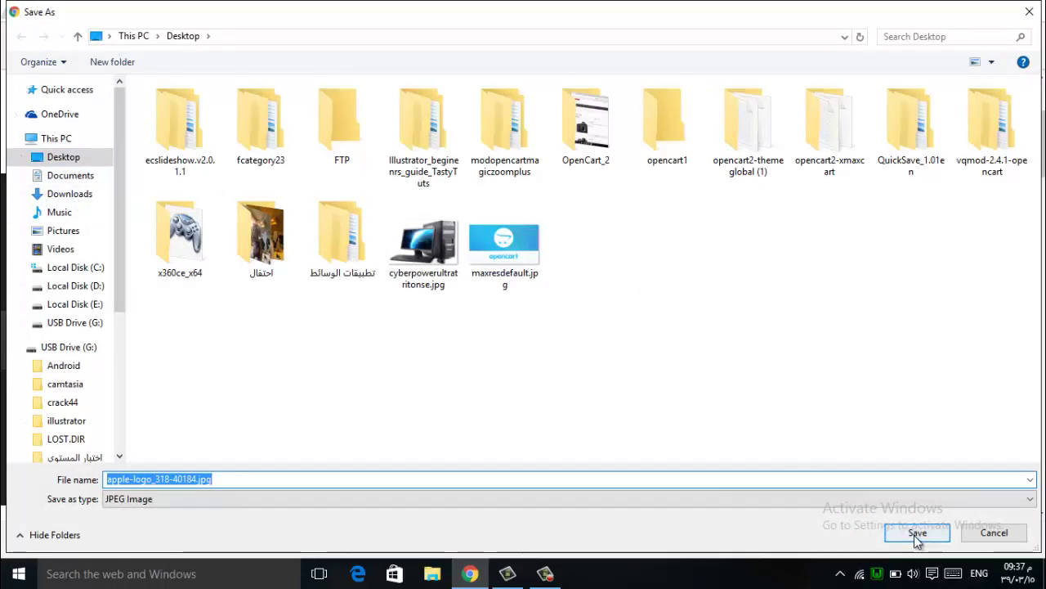
left_click(918, 536)
Back in the Apple category form of the store admin, upload apple-logo_318-40184.jpg from the Desktop to the Image Manager
left_click(674, 14)
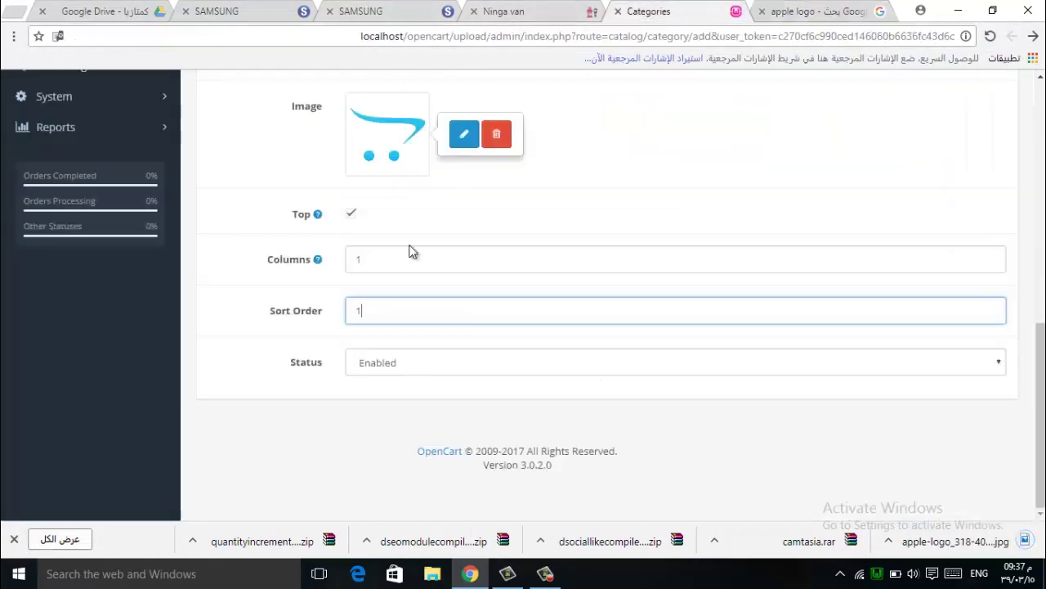
left_click(463, 134)
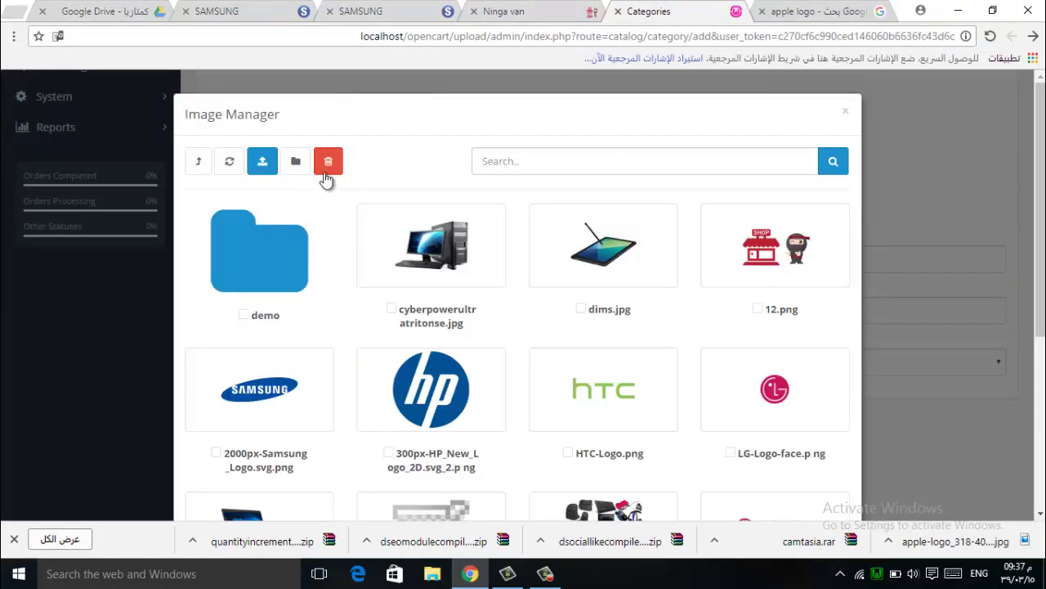
left_click(268, 166)
scroll(458, 229, "down", 3)
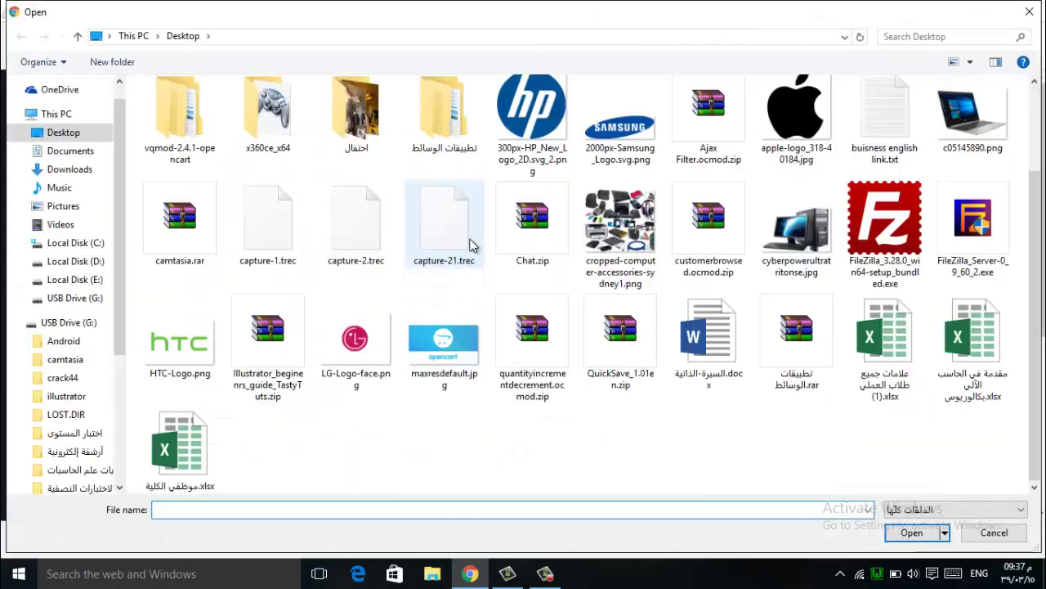
scroll(357, 251, "up", 3)
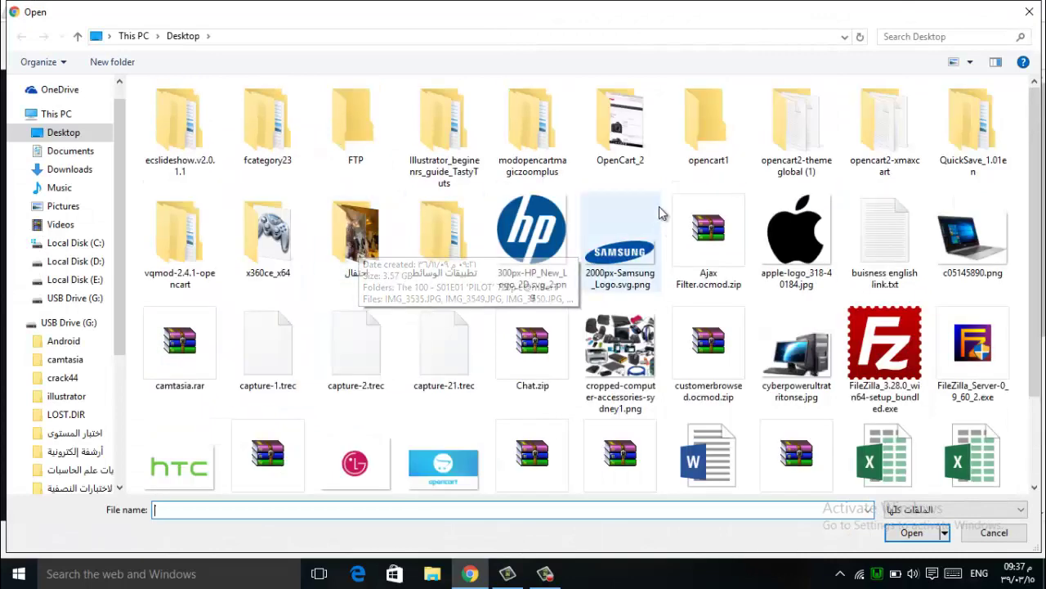
double_click(797, 256)
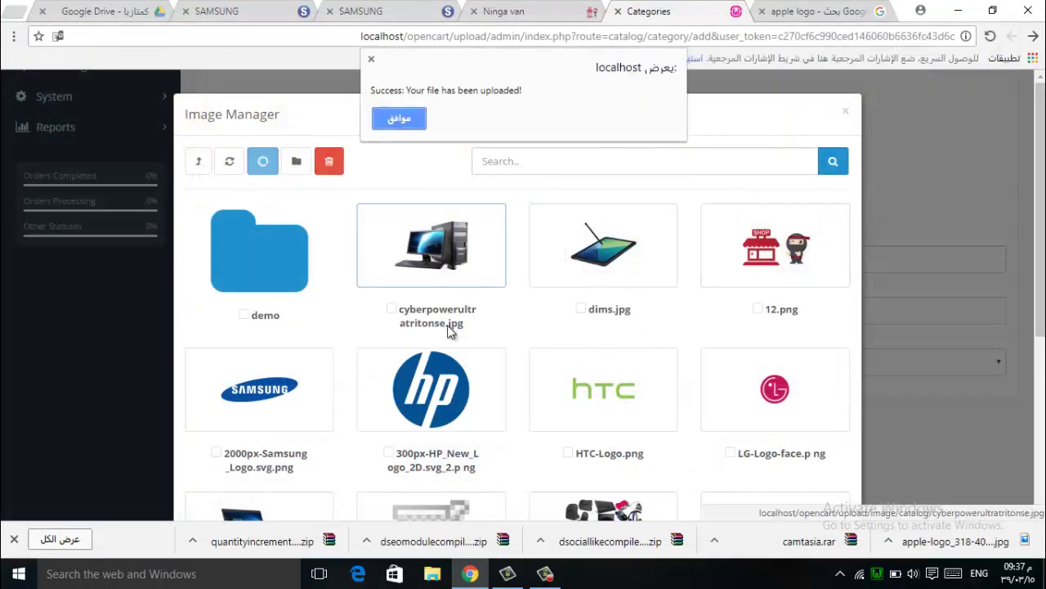
left_click(414, 127)
Use the uploaded apple-logo_318-40184.jpg as the Apple category's image and save the category
scroll(522, 357, "down", 3)
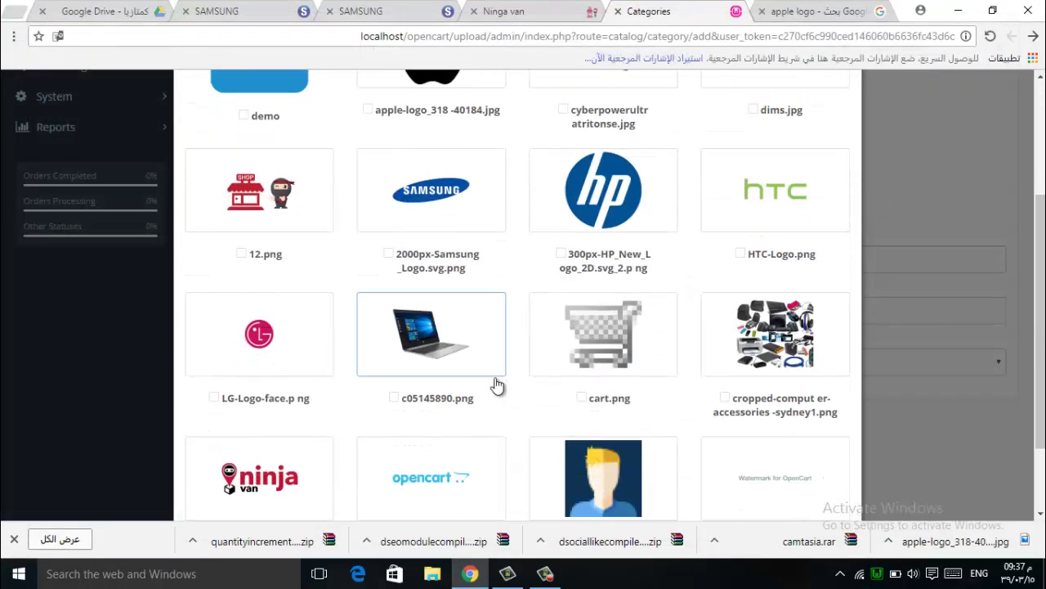
scroll(462, 269, "up", 3)
left_click(431, 242)
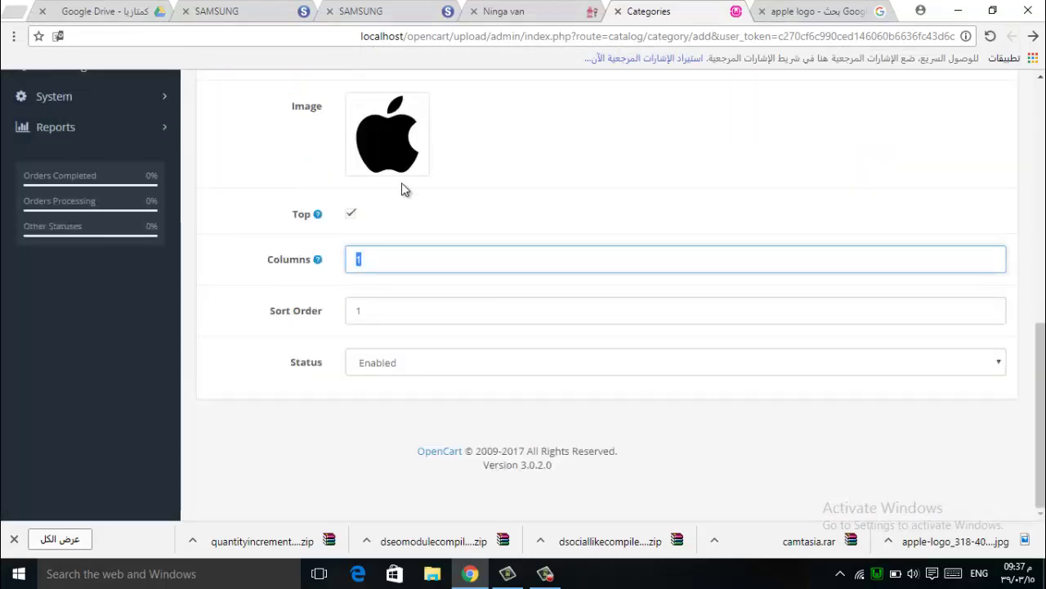
scroll(458, 186, "up", 10)
left_click(971, 150)
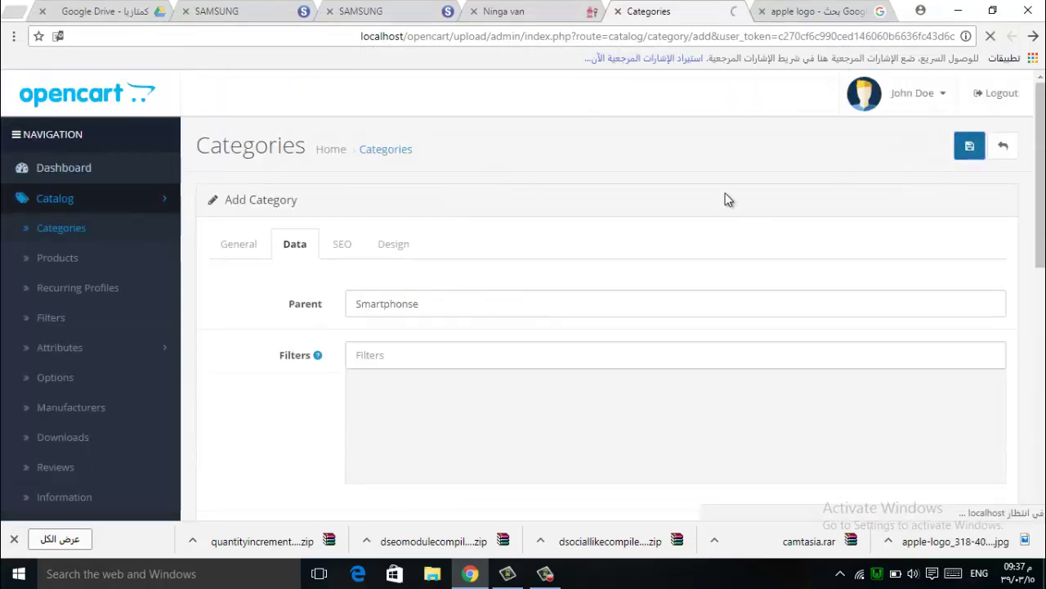
Reload the Ninja van storefront home page and check the Apple entry in the Smartphonse submenu
left_click(487, 10)
left_click(537, 35)
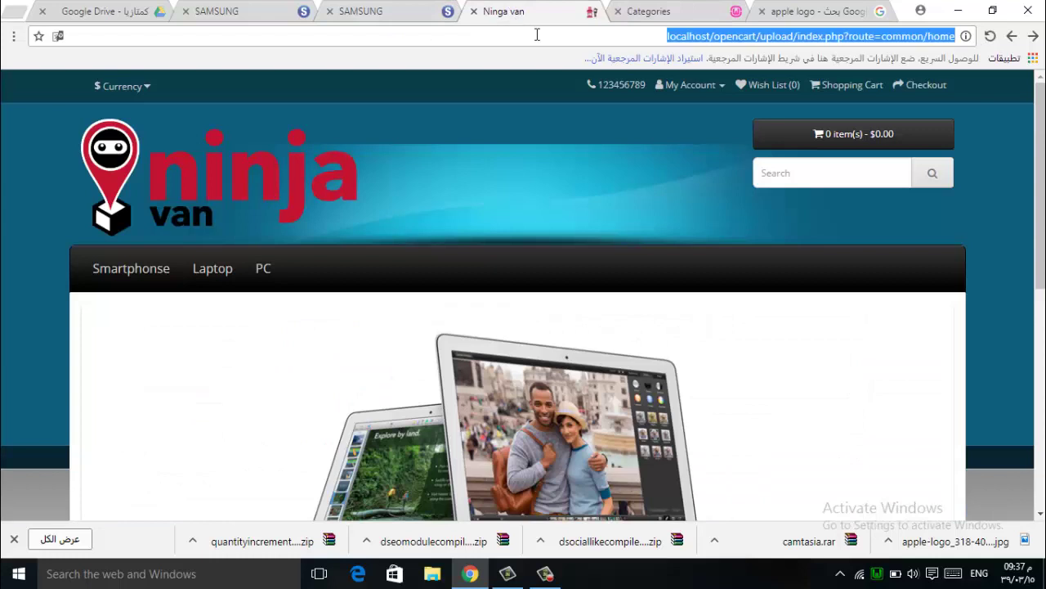
key("Return")
mouse_move(132, 272)
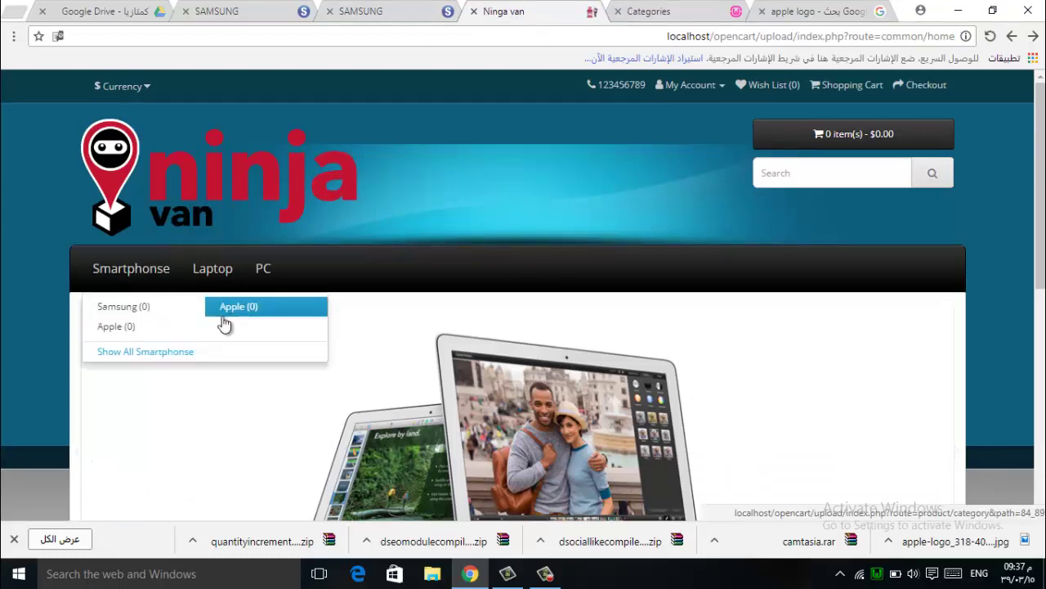
In the admin category list, delete the first of the two duplicate Smartphonse > Apple categories
left_click(749, 10)
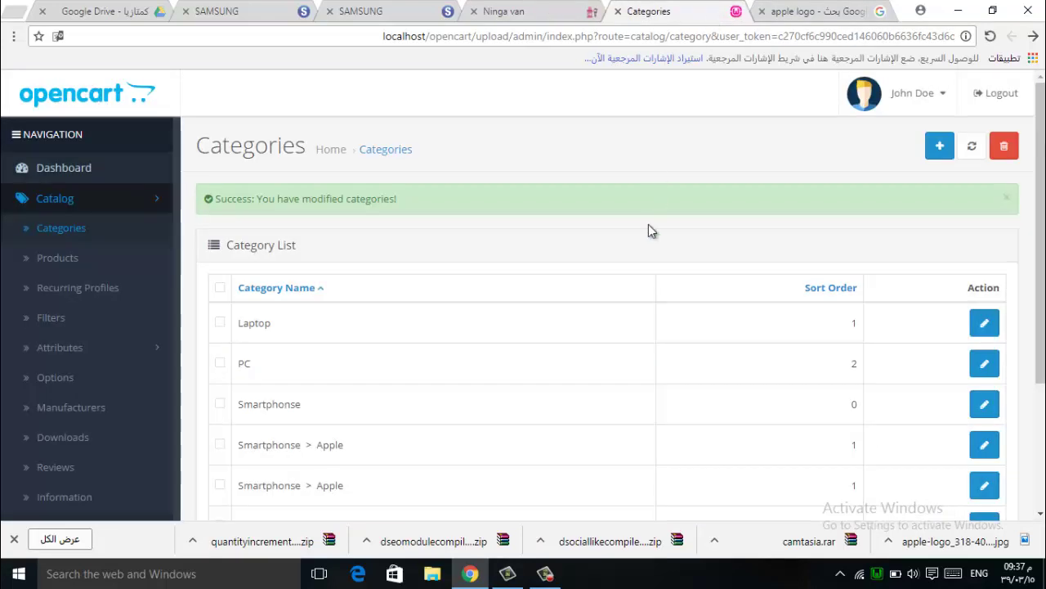
scroll(569, 251, "down", 3)
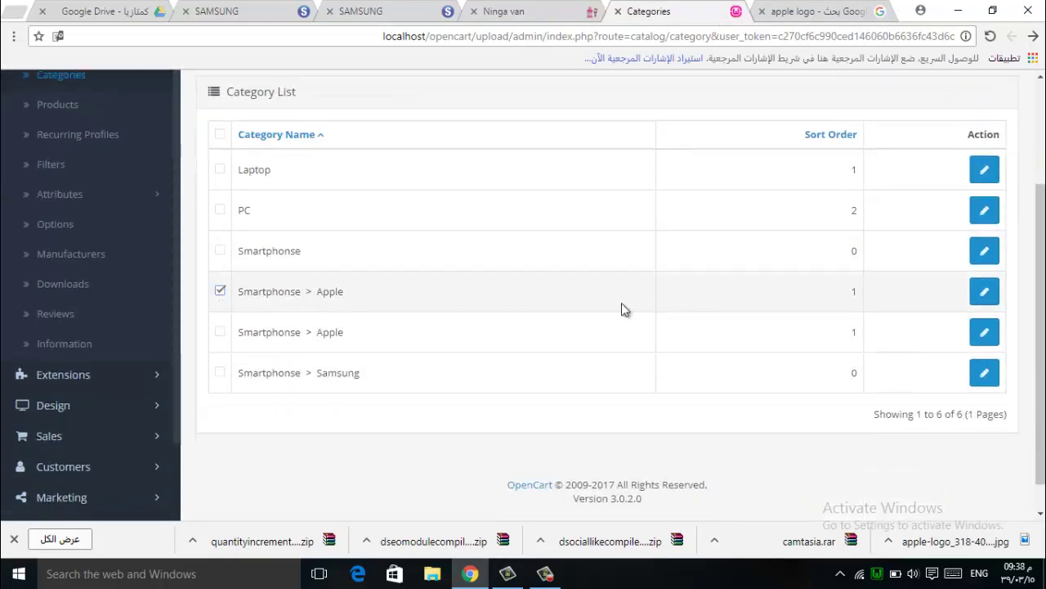
scroll(621, 309, "up", 3)
left_click(1004, 145)
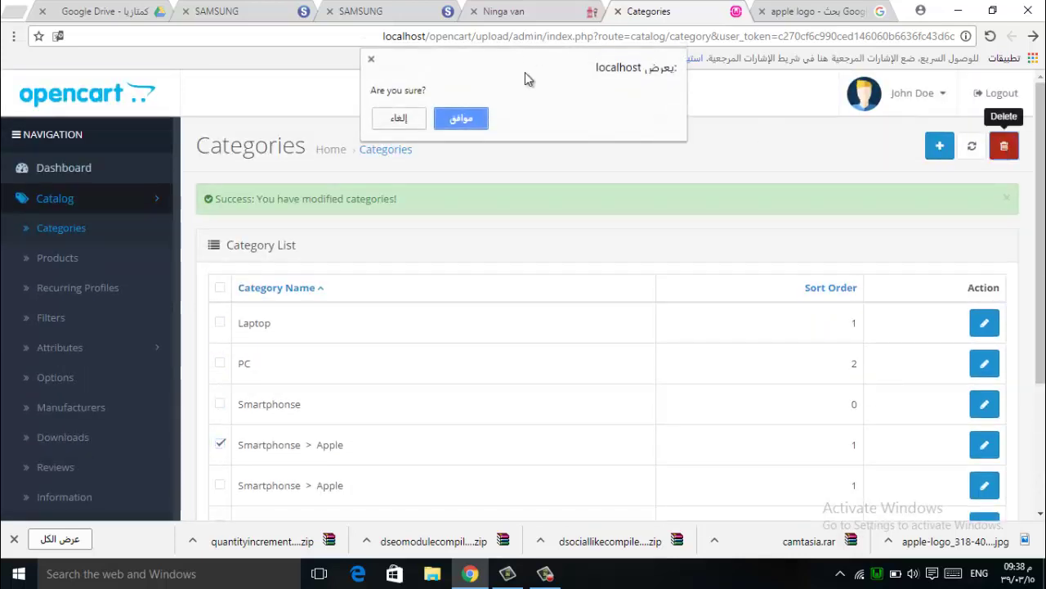
left_click(474, 119)
Reload the storefront home page and check the Smartphonse submenu for duplicate Apple entries
left_click(572, 11)
left_click(583, 36)
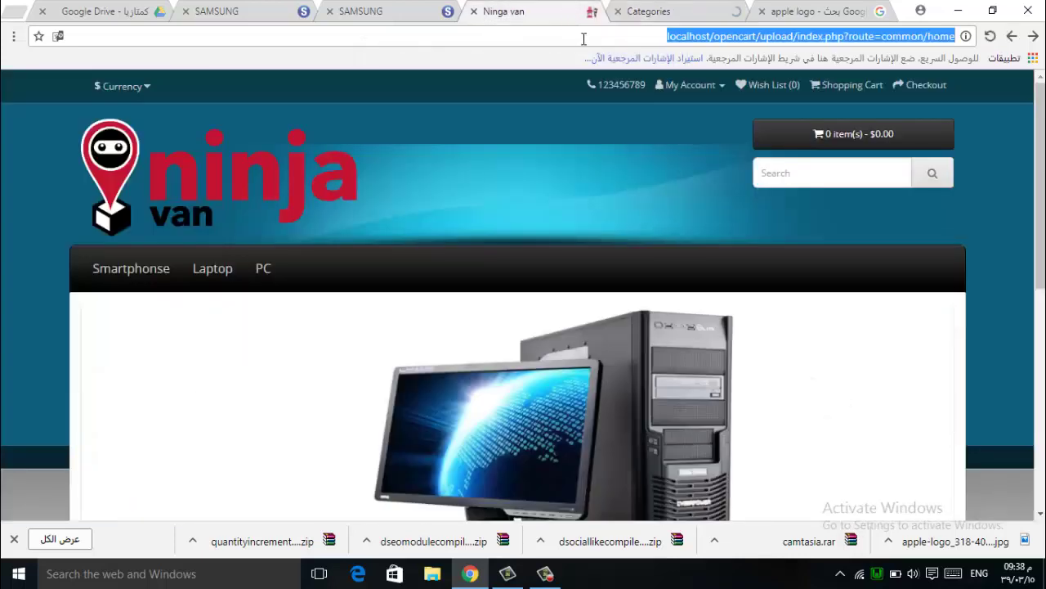
key("Return")
mouse_move(100, 273)
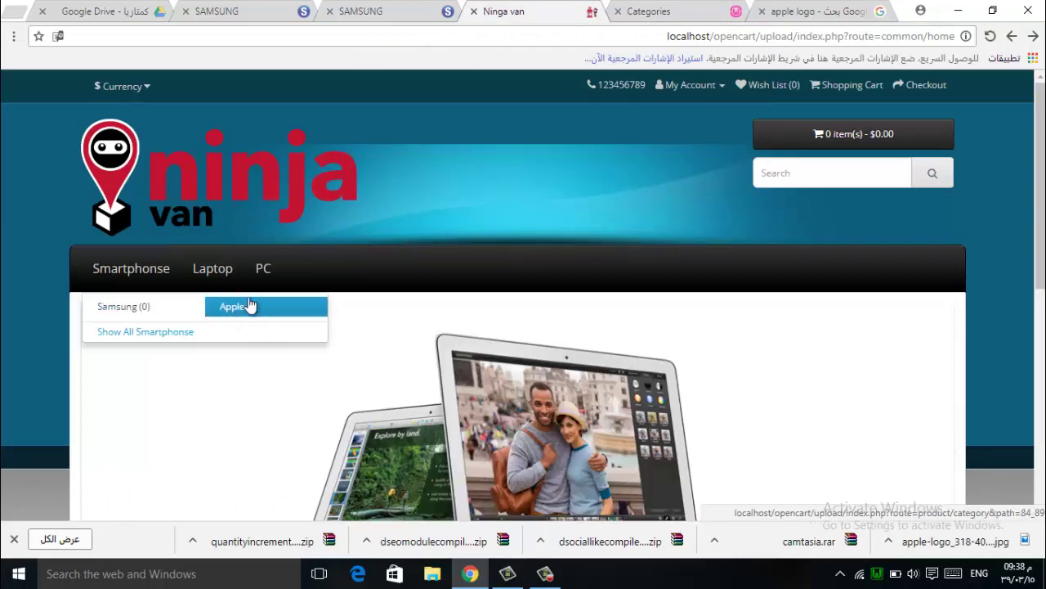
Back in the store admin, add a new category named "HTC" and enter "HTC" as its meta tag title
left_click(658, 11)
left_click(939, 148)
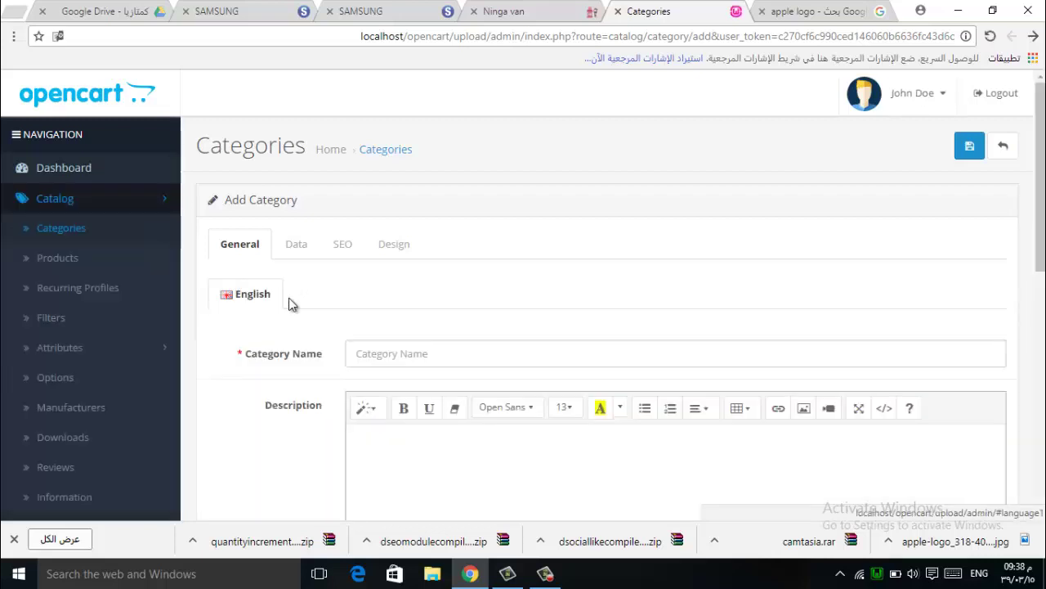
left_click(398, 360)
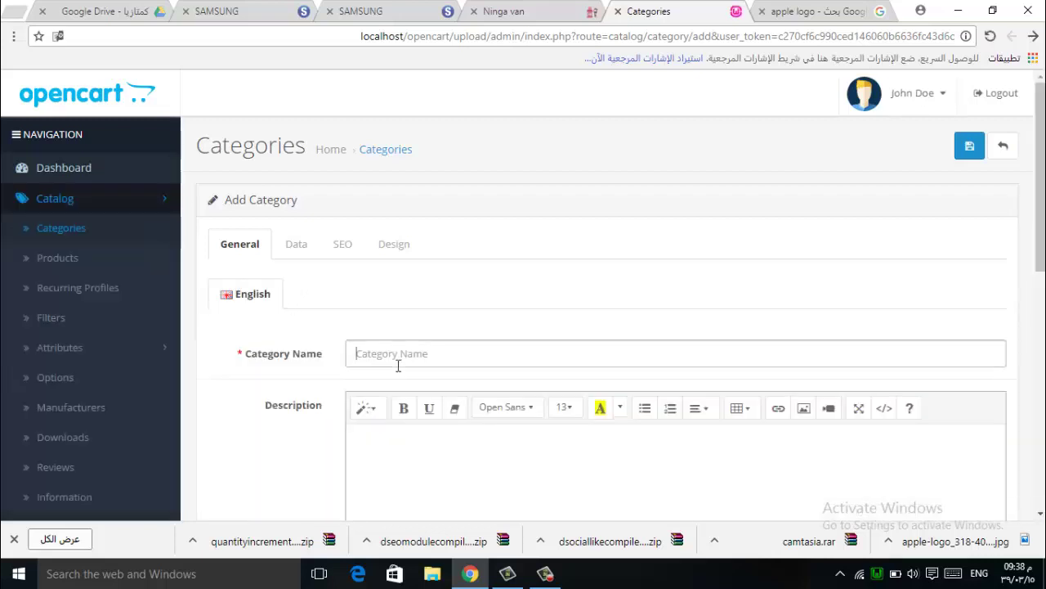
type("HTC")
scroll(344, 352, "down", 4)
left_click(369, 405)
type("HTC")
In the HTC category's data settings, choose HTC-Logo.png from the Image Manager as the category image
scroll(347, 368, "up", 4)
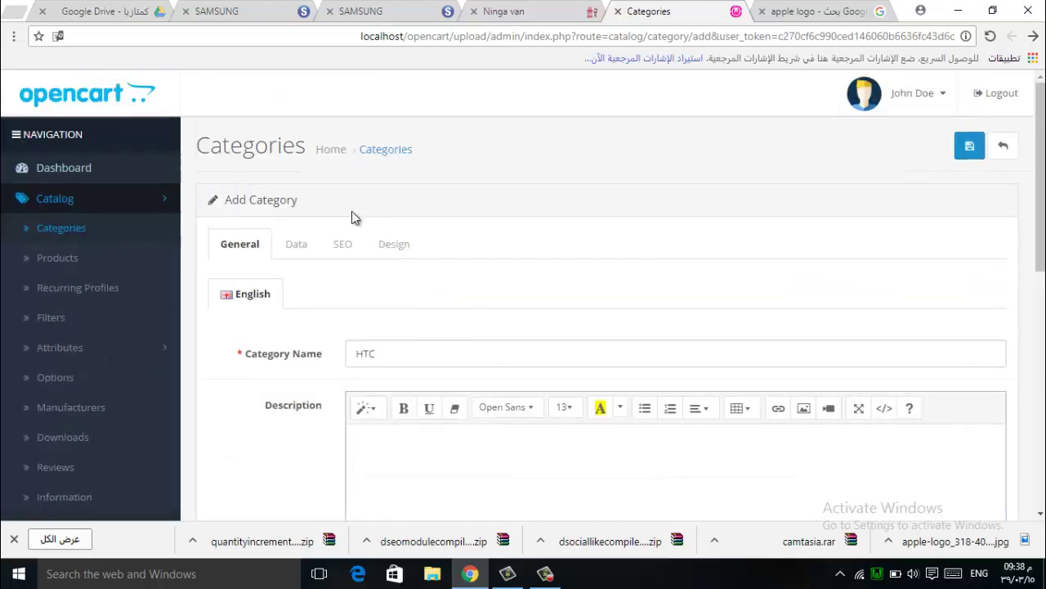
left_click(297, 245)
scroll(434, 355, "down", 6)
left_click(389, 278)
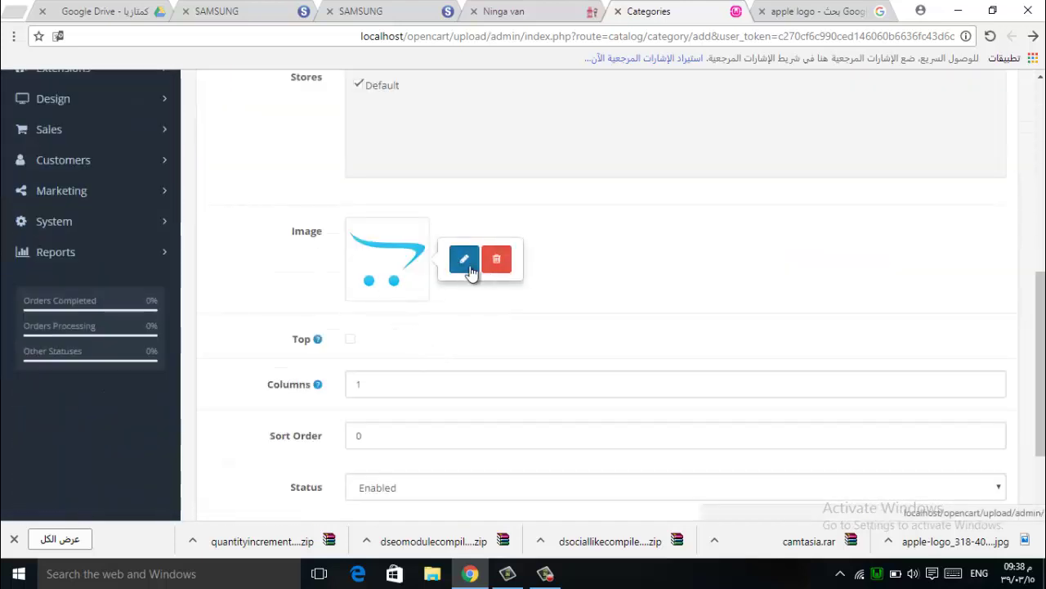
left_click(464, 259)
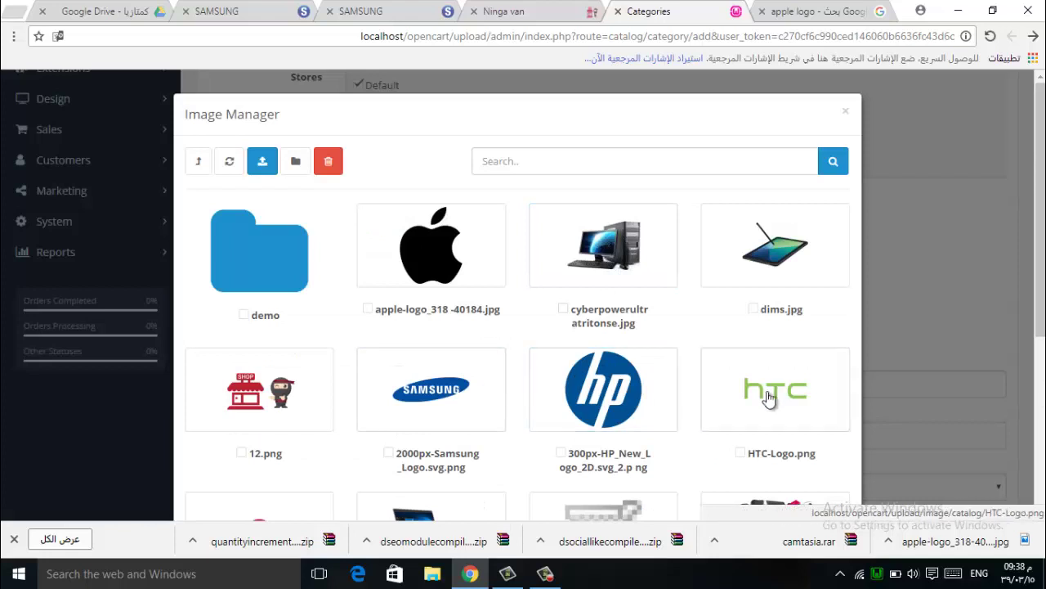
left_click(768, 398)
Set the HTC category's sort order to 2 and enable its Top option, saving the category
scroll(401, 280, "down", 3)
left_click_drag(372, 313, 295, 310)
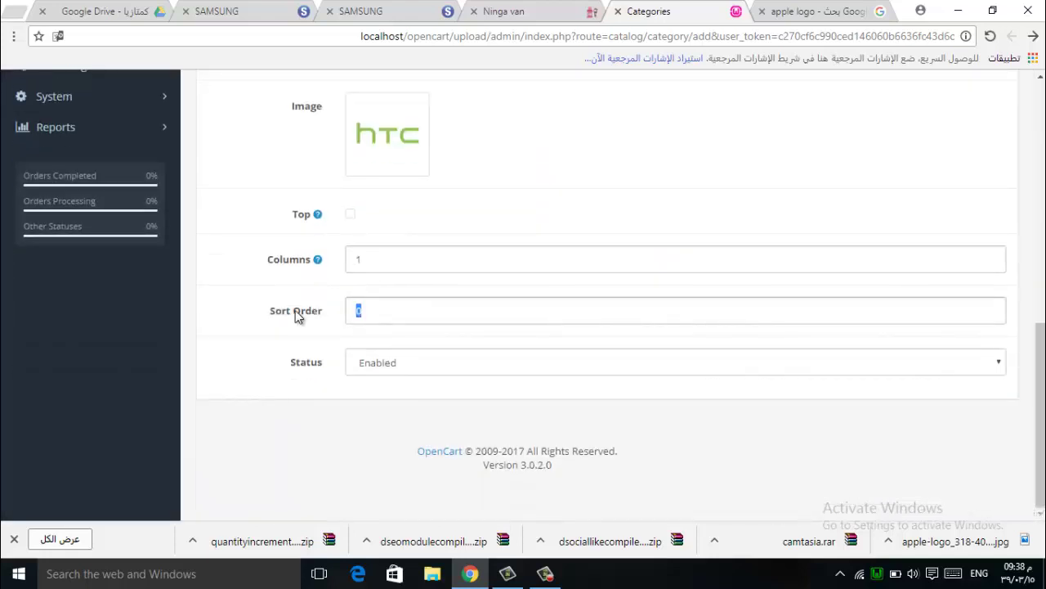
type("2")
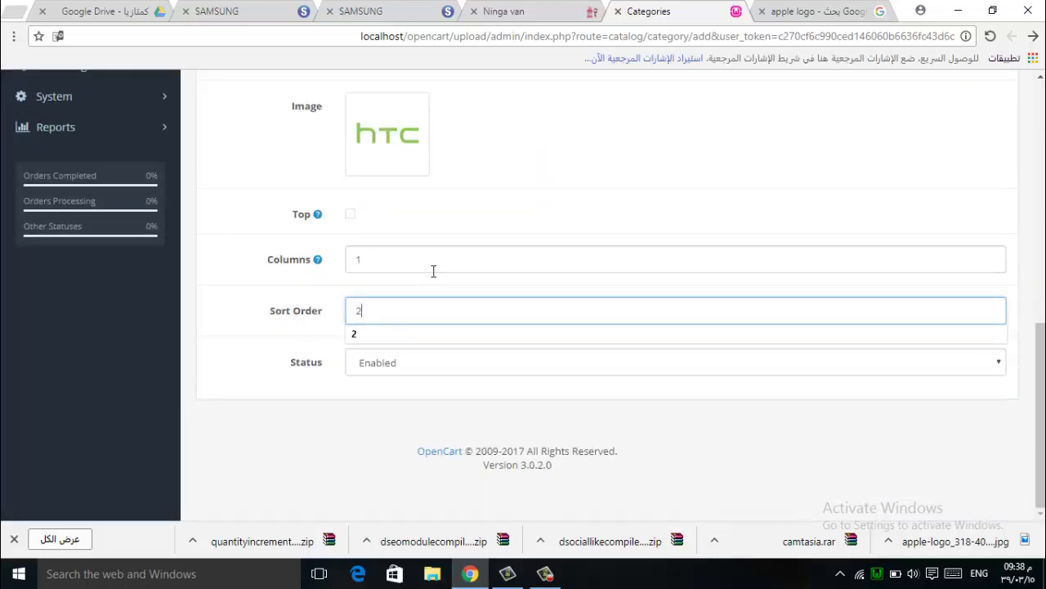
left_click(350, 214)
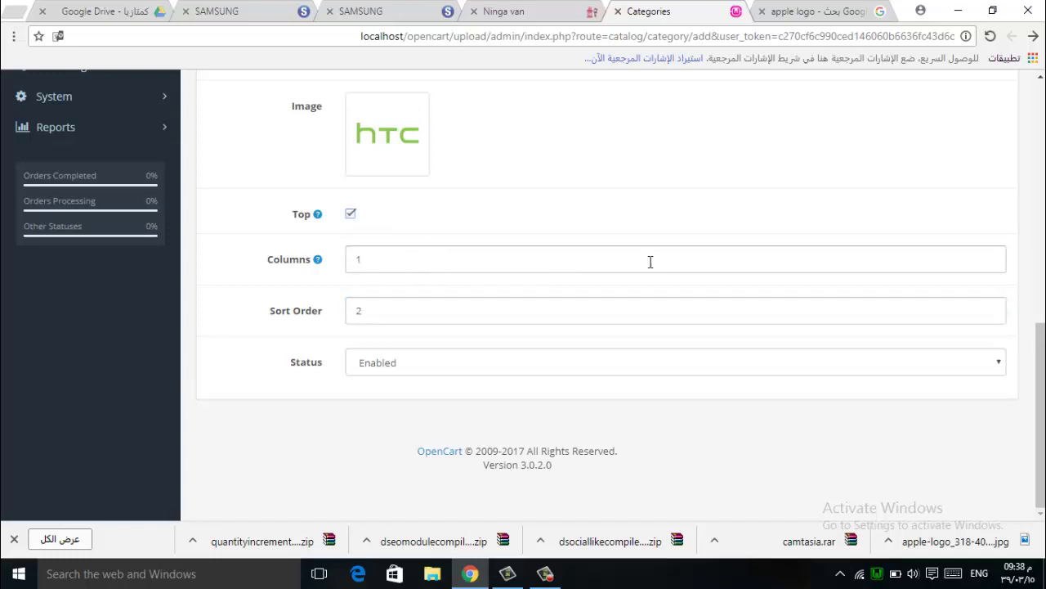
scroll(683, 278, "up", 5)
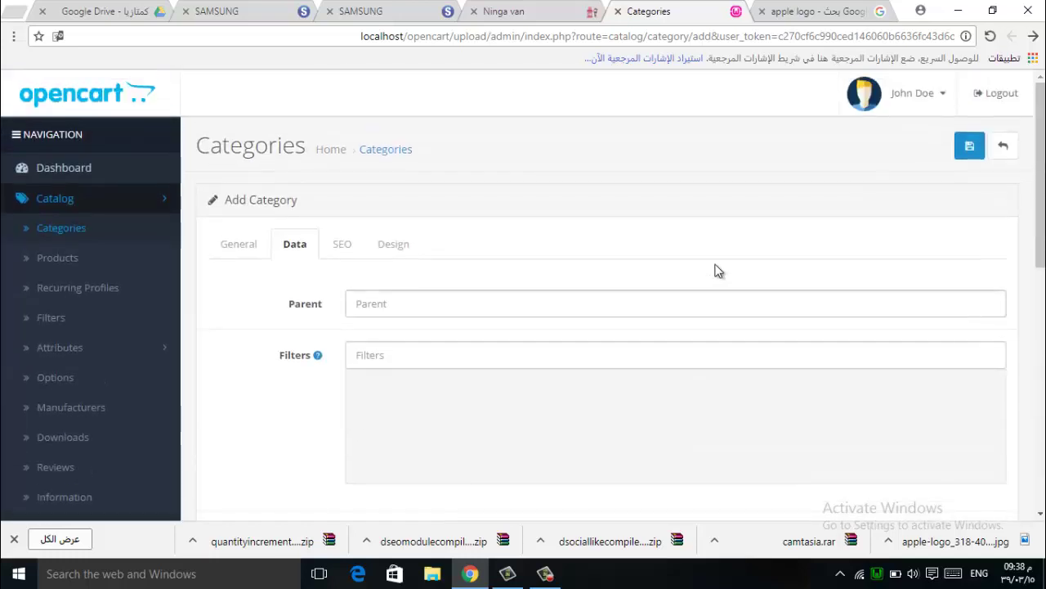
left_click(968, 142)
Reload the storefront to check where HTC appears in the category menu, and return to the admin category list
left_click(569, 13)
left_click(573, 36)
key("Return")
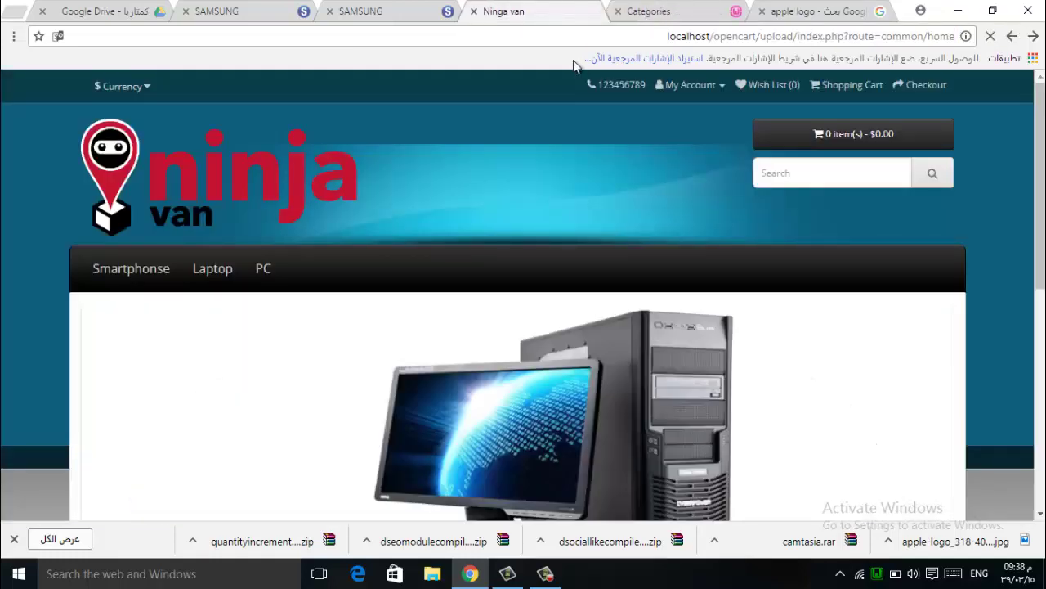
mouse_move(120, 282)
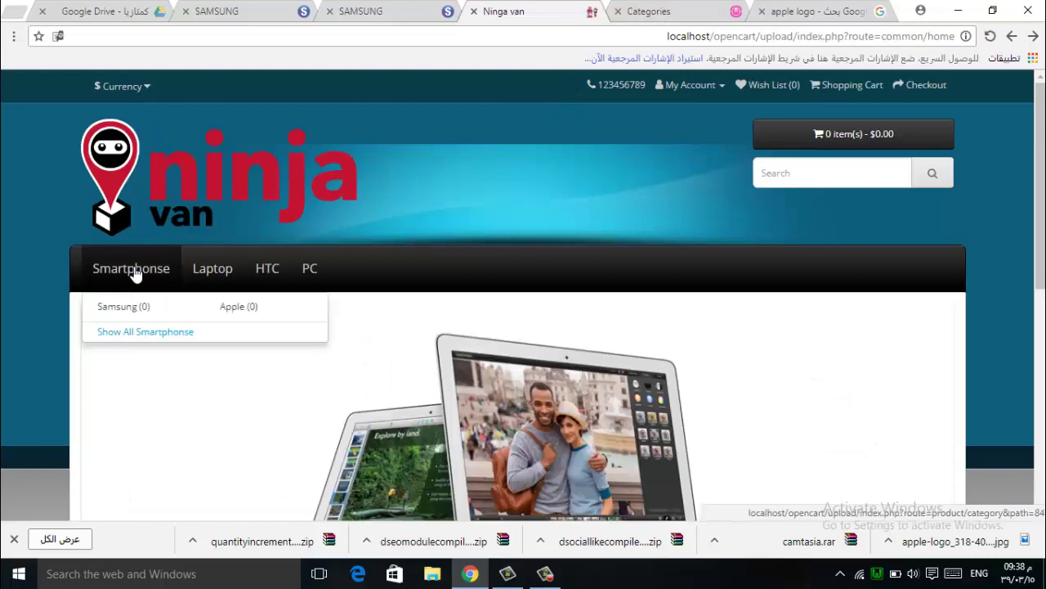
left_click(699, 13)
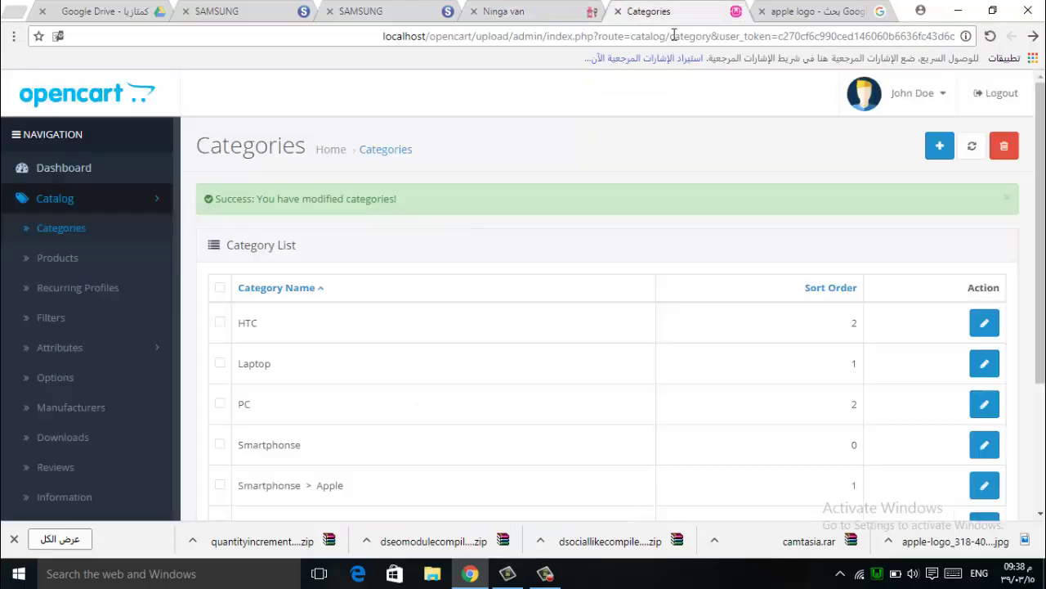
Reload the storefront home page and check which subcategories the Smartphonse menu lists
left_click(554, 12)
left_click(562, 36)
key("Return")
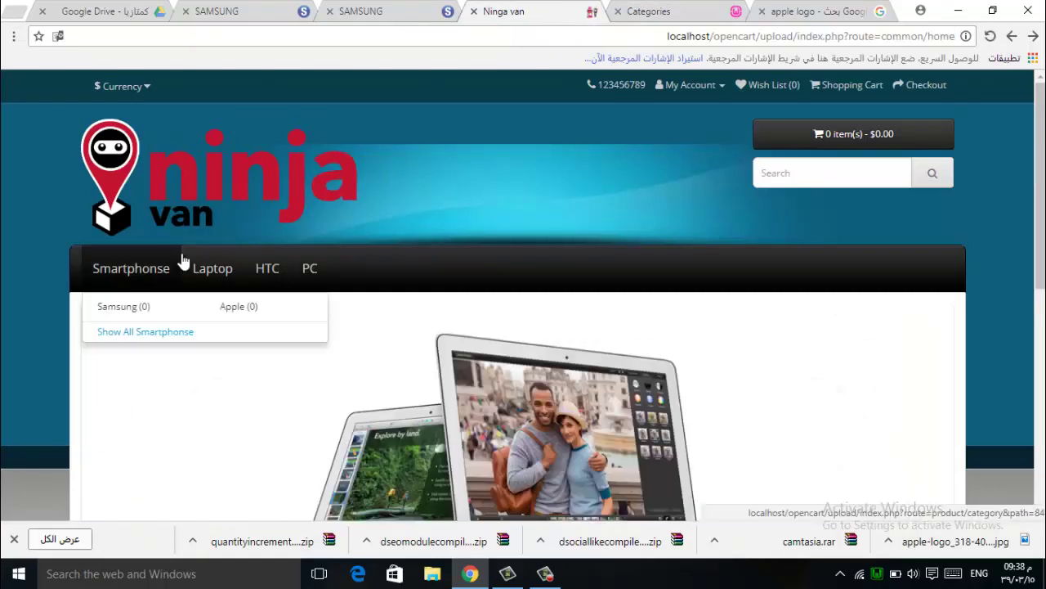
Edit the HTC category in the store admin, assign Smartphonse as its parent category, and save it
left_click(664, 10)
scroll(423, 336, "down", 3)
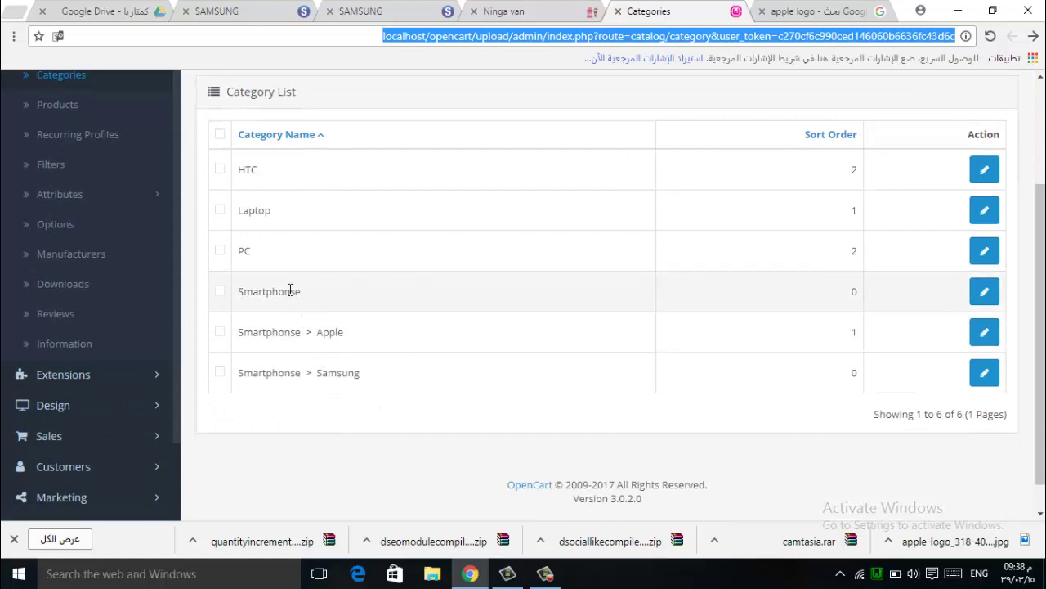
left_click(984, 169)
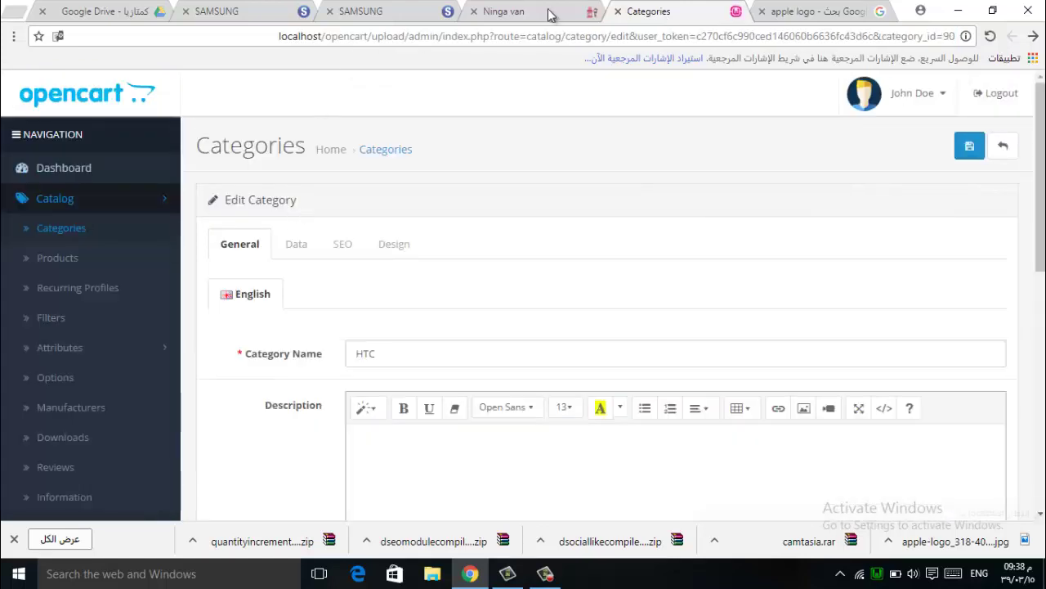
left_click(549, 12)
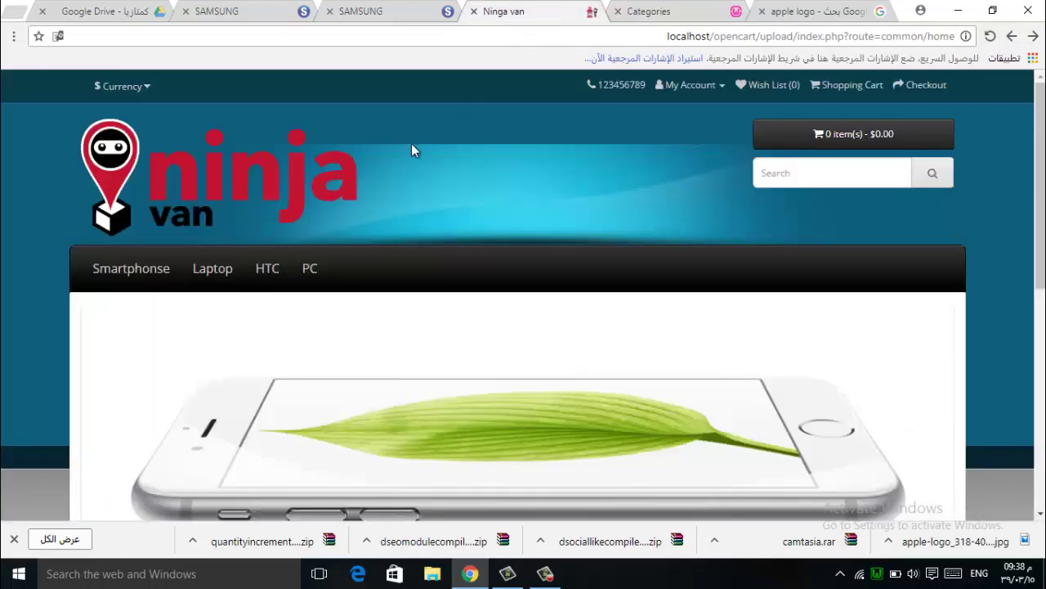
left_click(649, 11)
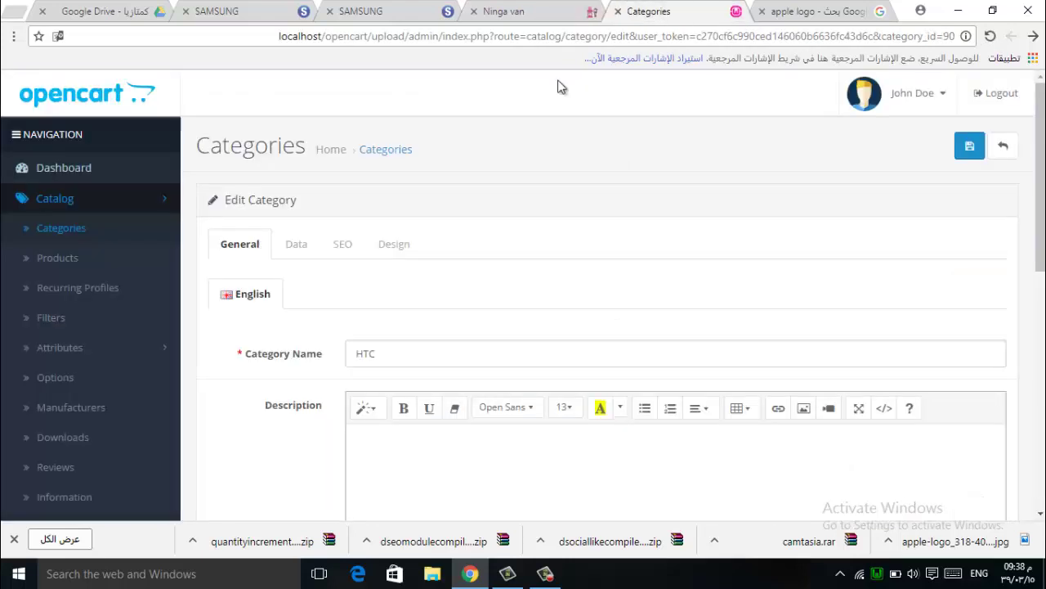
left_click(293, 245)
left_click(391, 303)
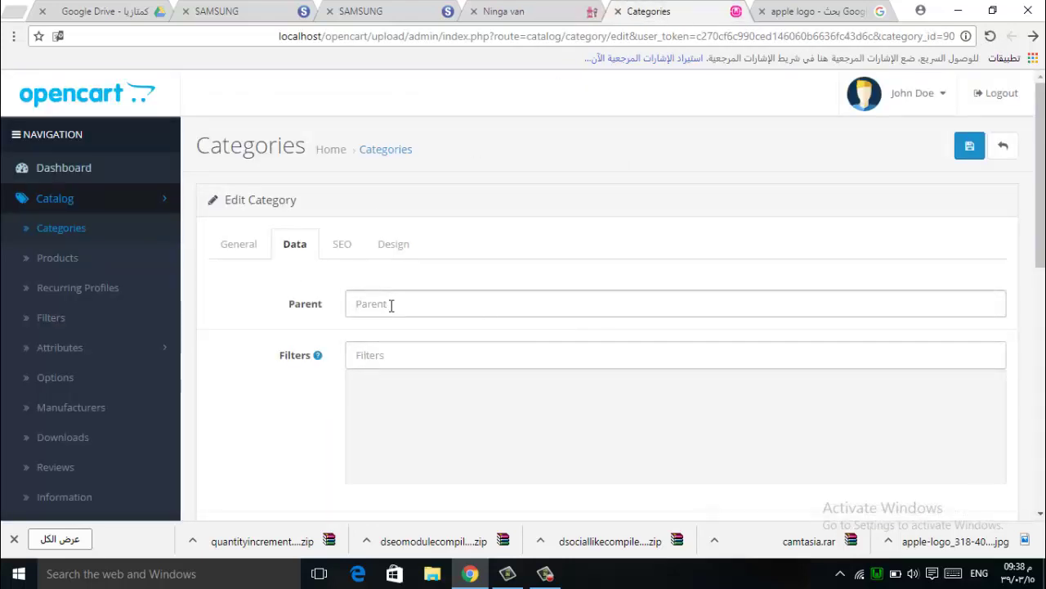
left_click(395, 421)
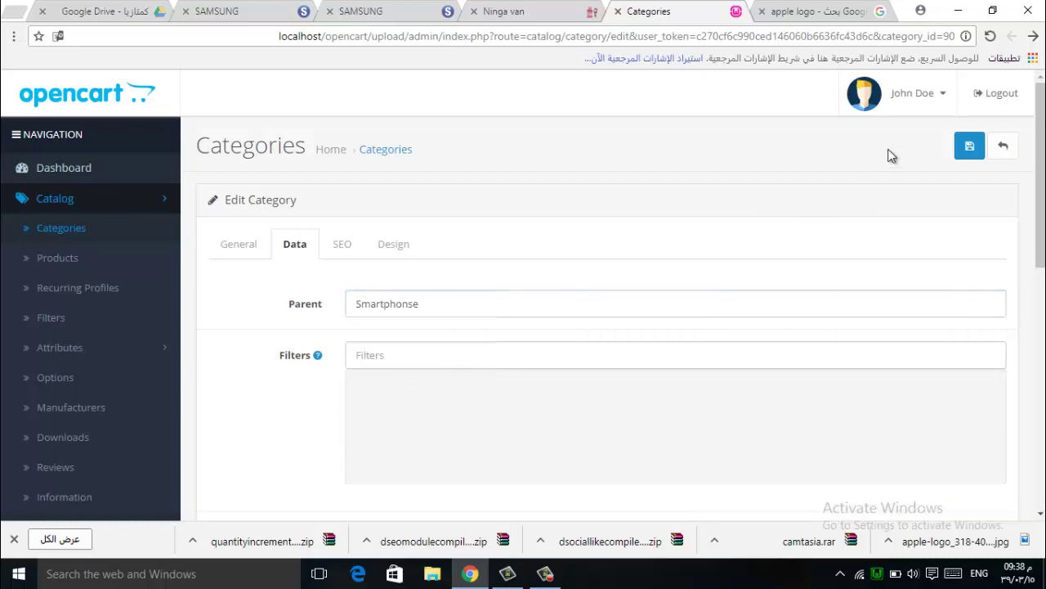
left_click(958, 154)
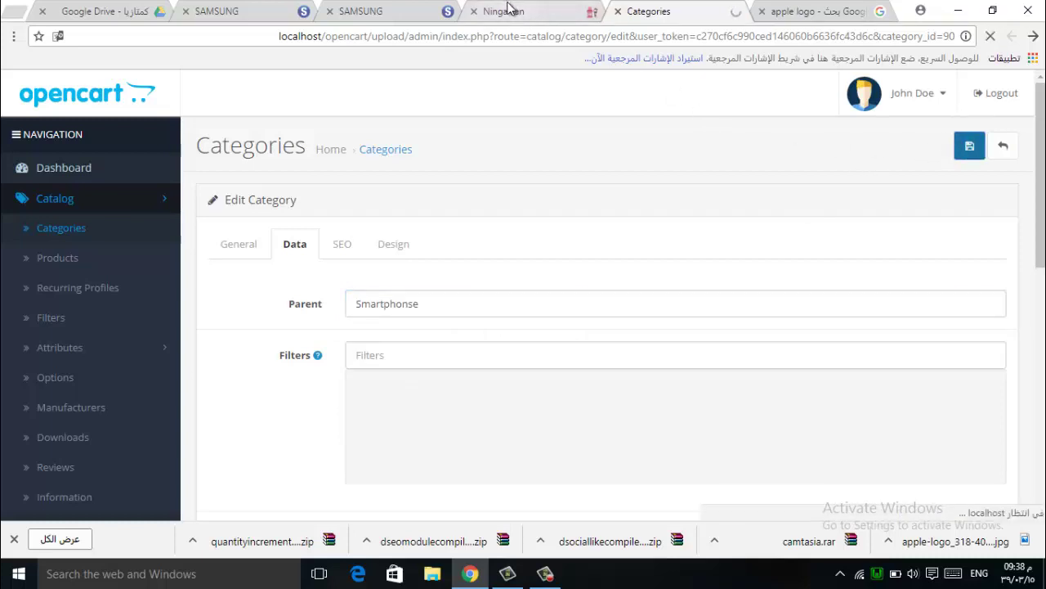
Refresh the storefront and check that HTC is listed under the Smartphonse menu
left_click(508, 11)
key("F5")
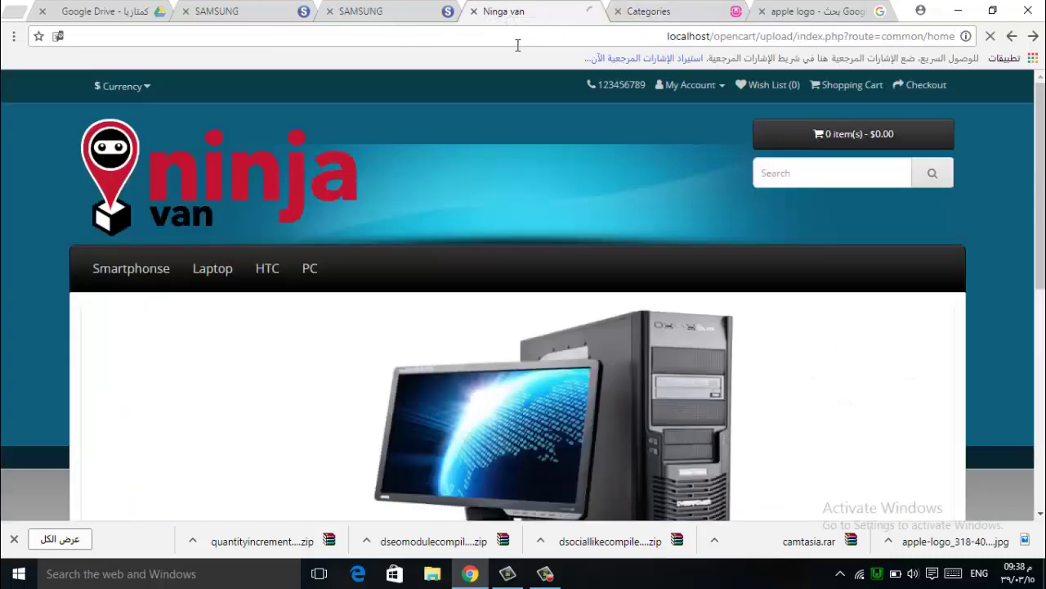
mouse_move(133, 281)
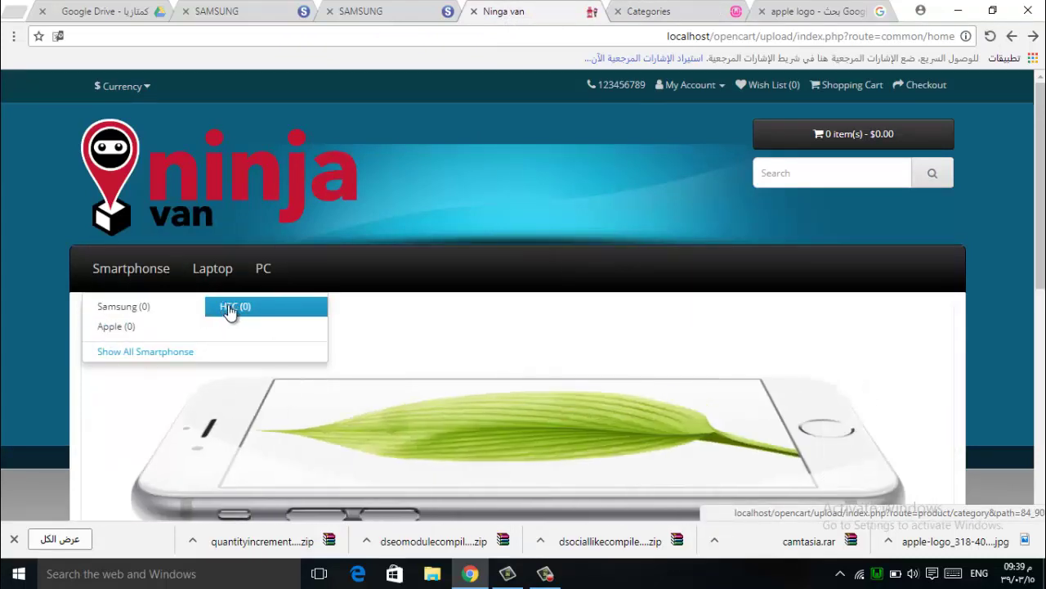
Start a new category in the store admin and choose LG-Logo-face.png as its image in the data settings
left_click(649, 10)
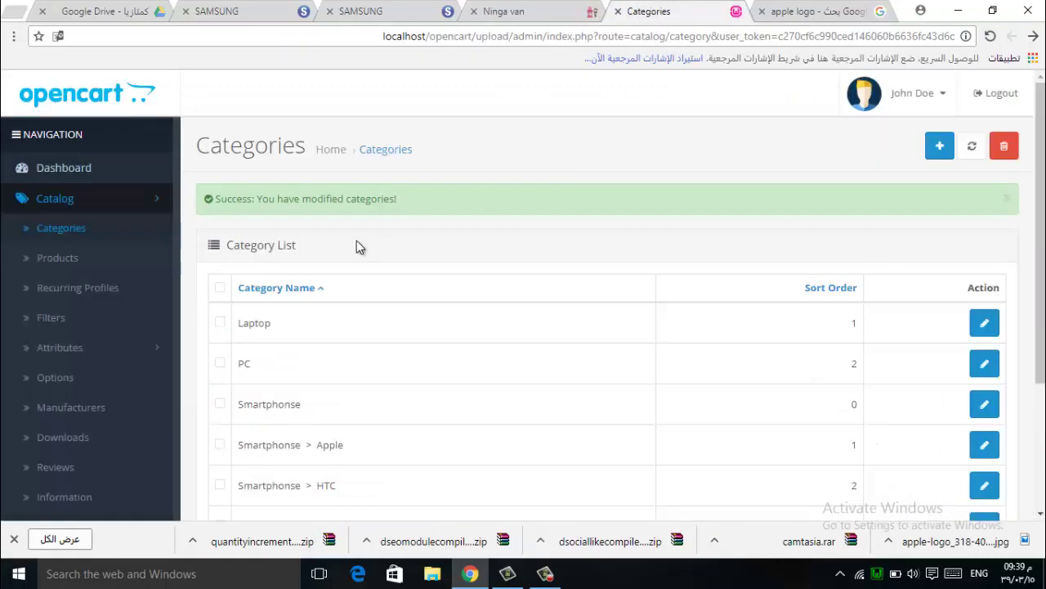
left_click(941, 145)
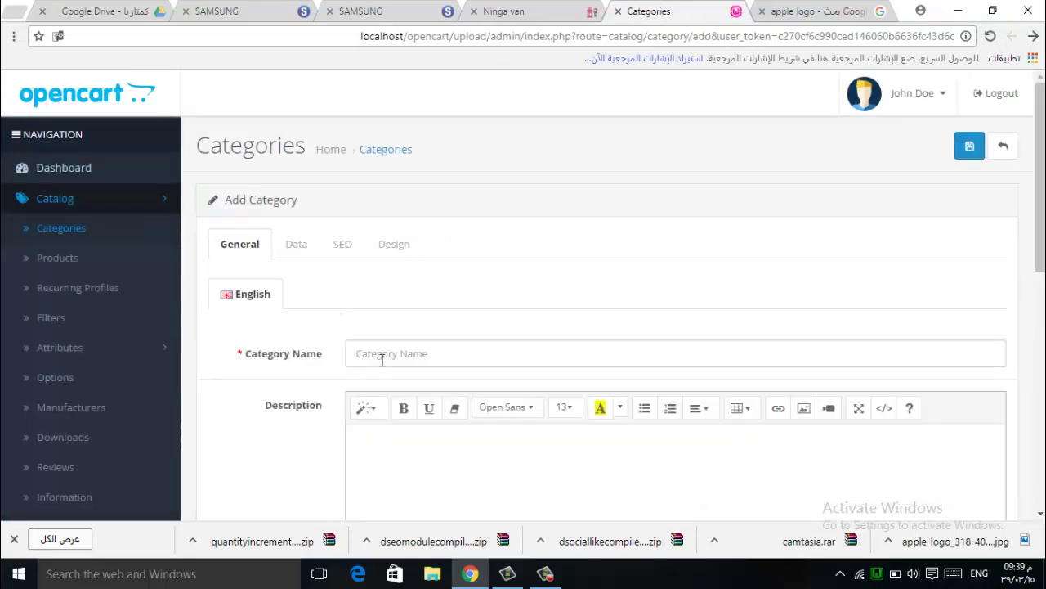
left_click(383, 356)
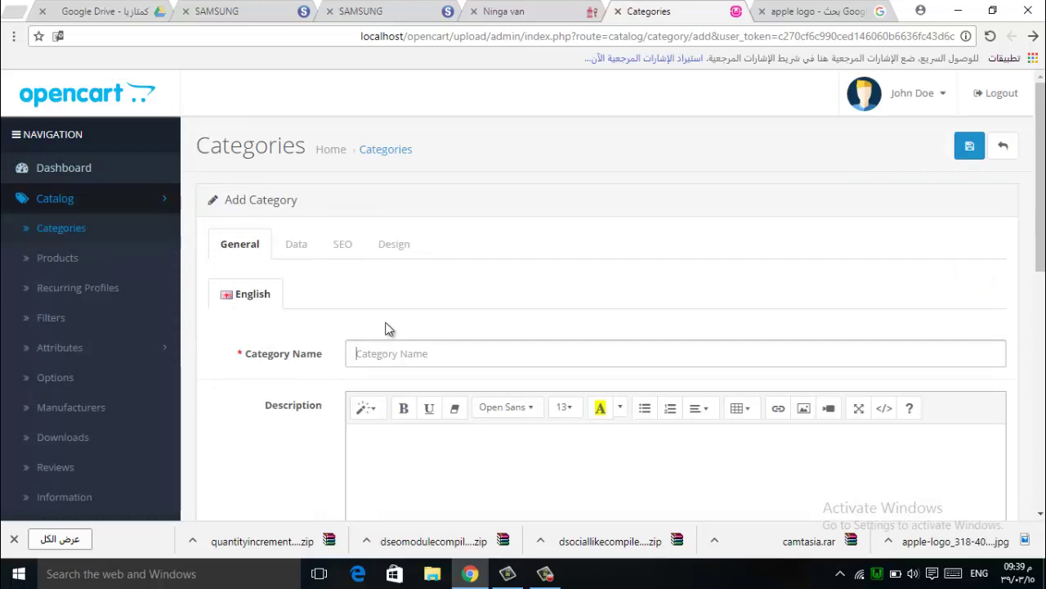
scroll(389, 329, "down", 7)
scroll(385, 319, "up", 6)
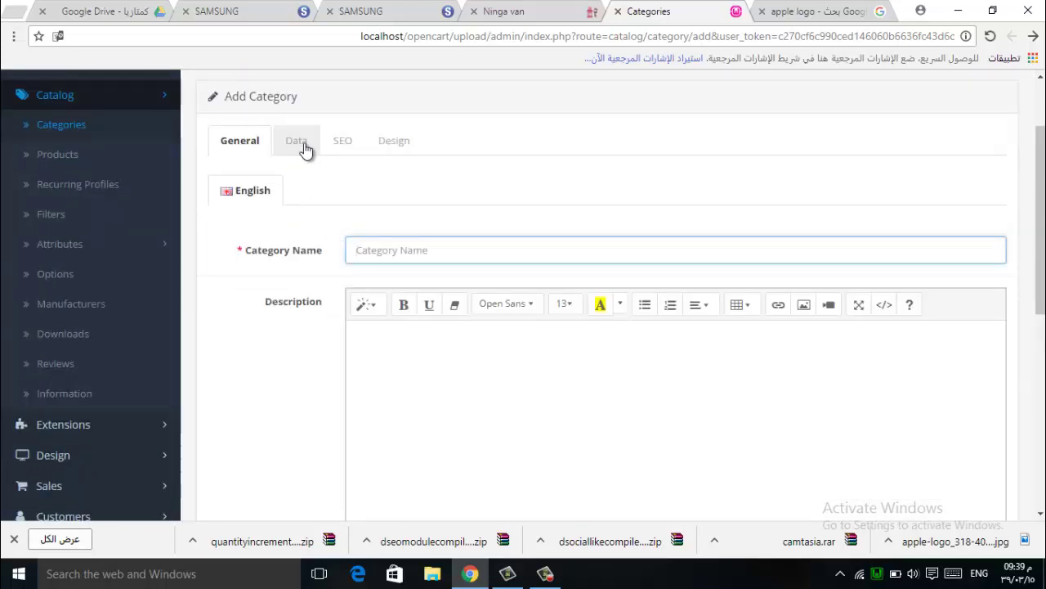
left_click(301, 144)
scroll(422, 316, "down", 4)
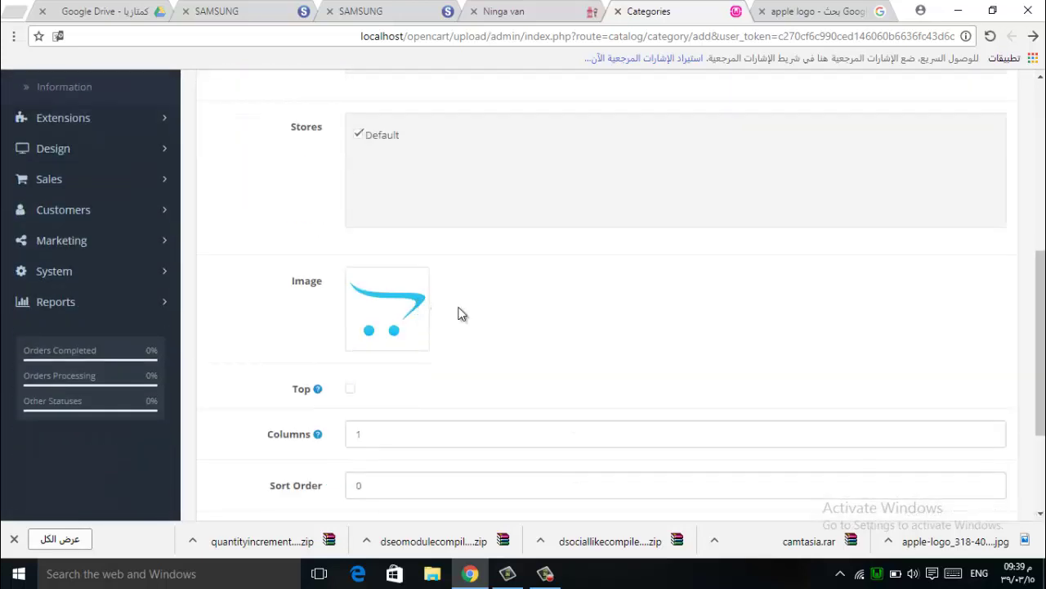
left_click(462, 314)
scroll(499, 375, "down", 2)
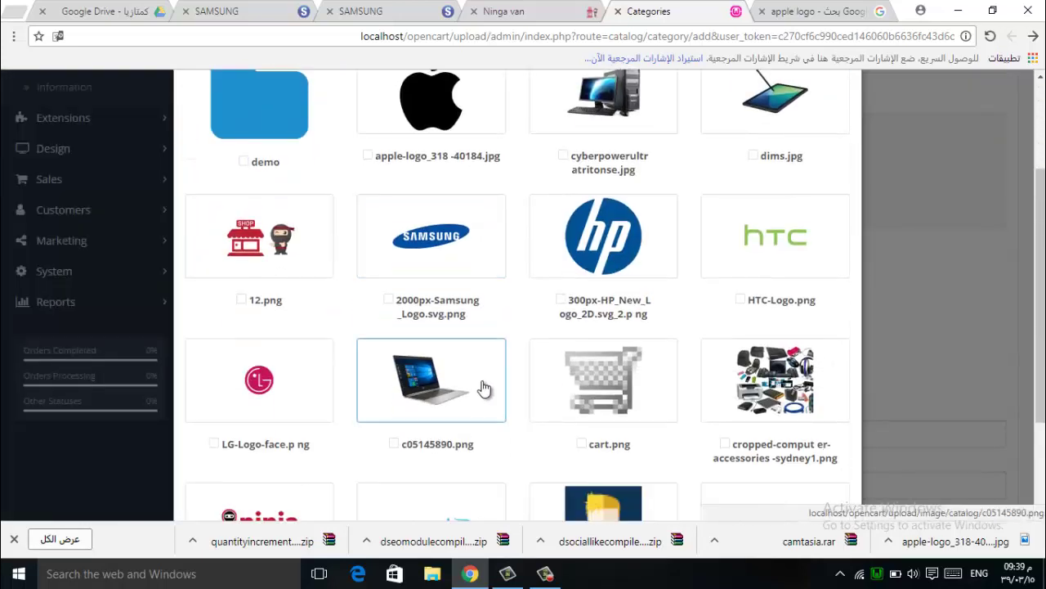
left_click(303, 391)
scroll(552, 368, "up", 5)
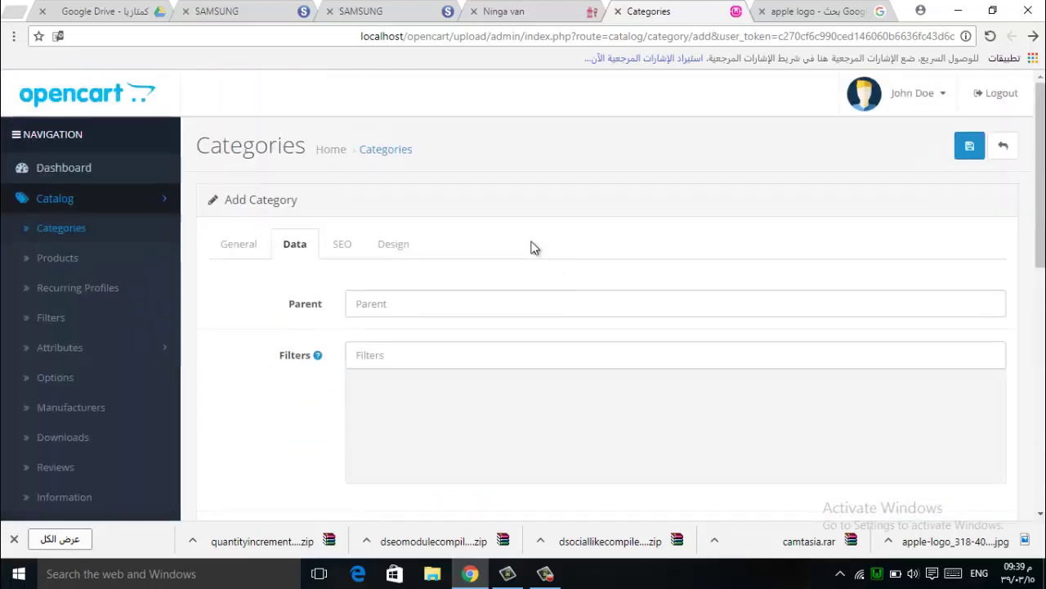
Enable the new category's Top option and set its sort order to 3
scroll(360, 343, "down", 4)
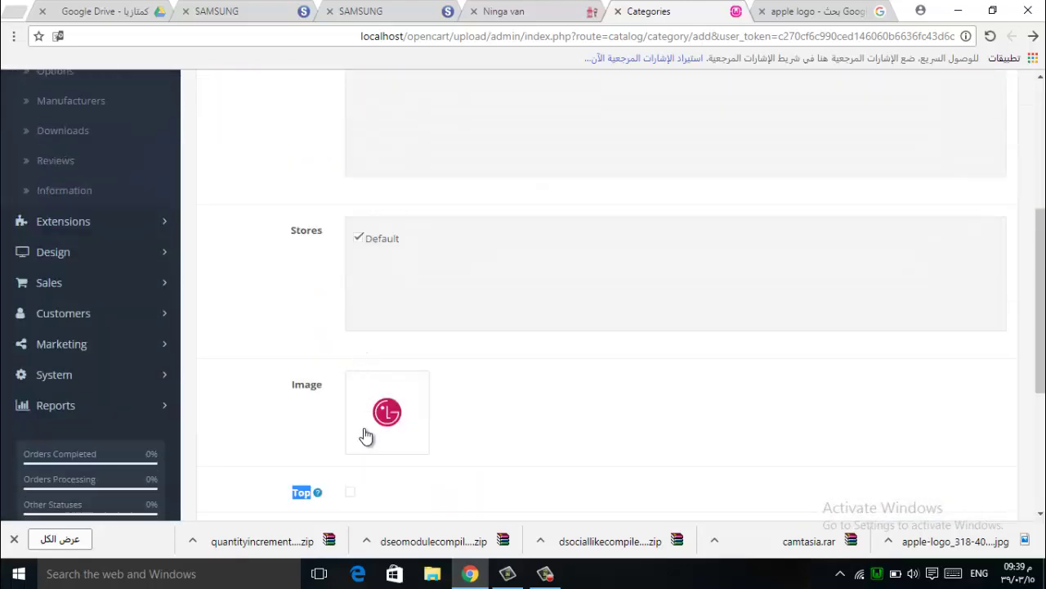
scroll(360, 409, "down", 2)
left_click(360, 388)
type("1")
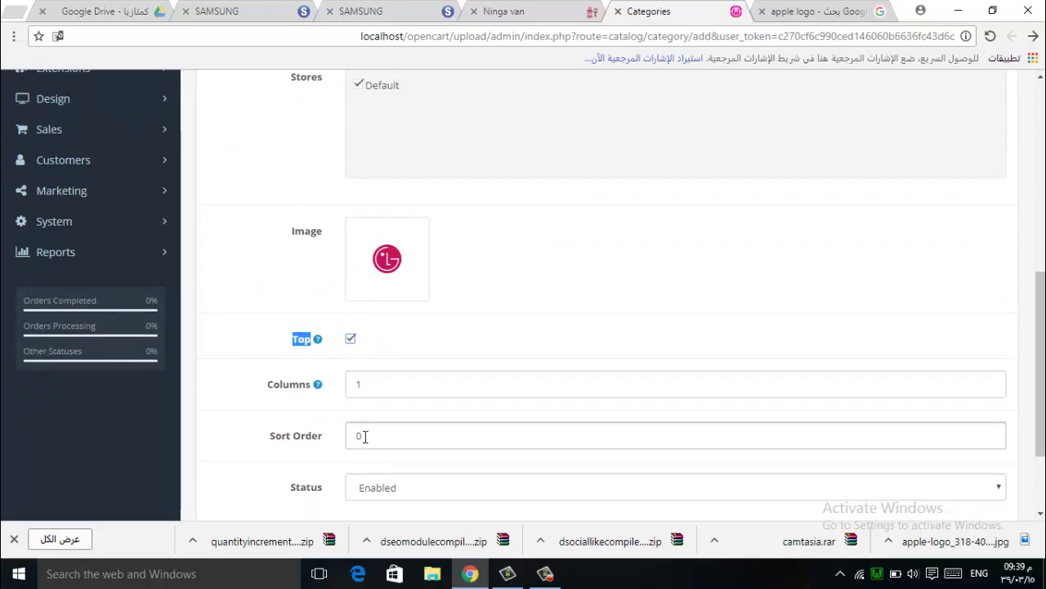
double_click(351, 435)
type("3")
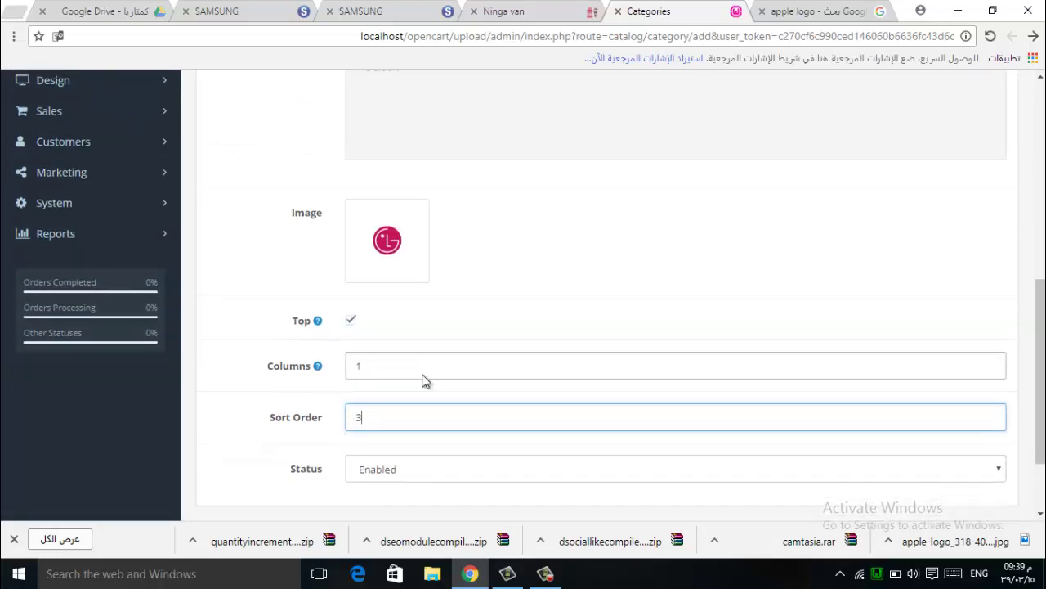
Assign Smartphonse as the new category's parent
scroll(425, 377, "up", 8)
left_click(360, 302)
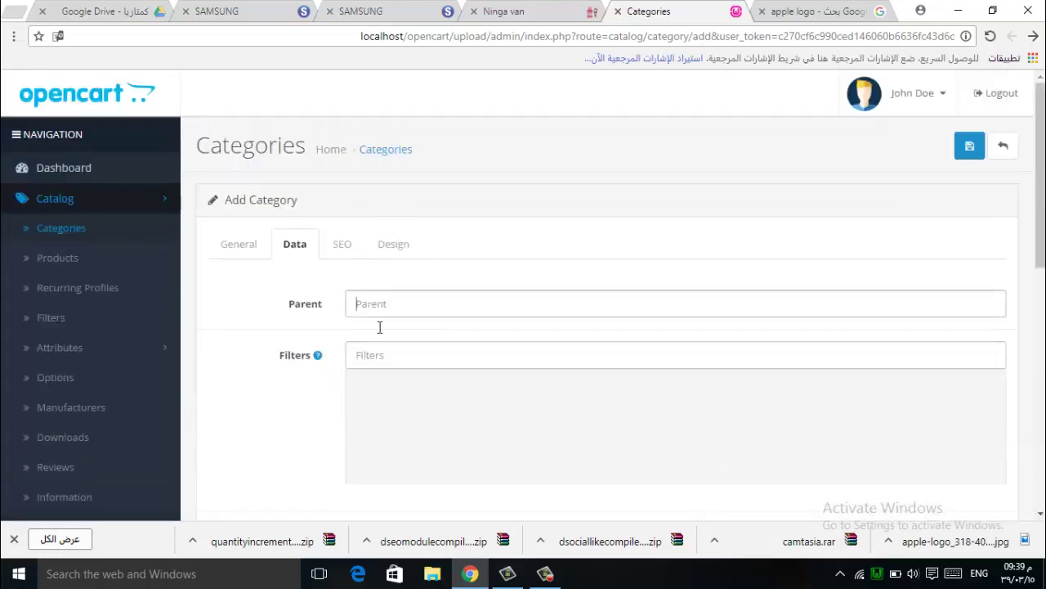
left_click(407, 401)
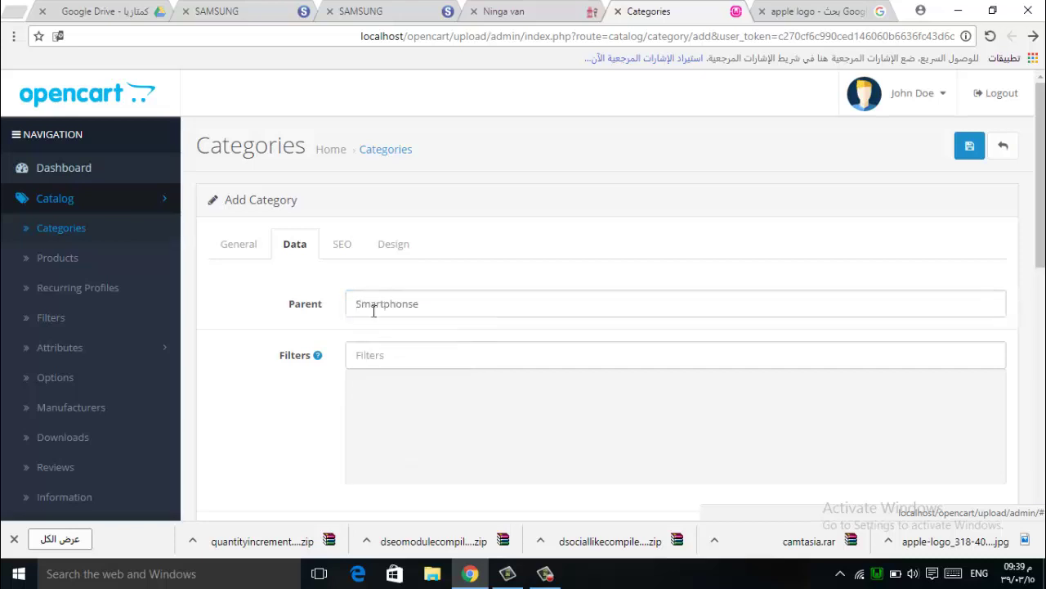
Enter "LG" as both the category name and the meta tag title in the general settings, and save the category
left_click(249, 255)
left_click(380, 354)
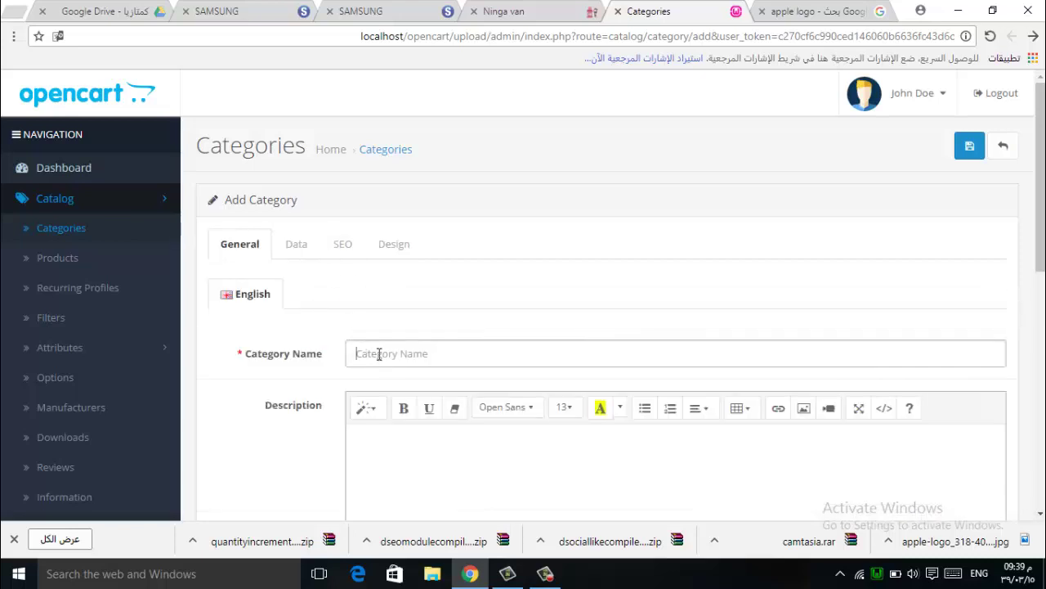
type("LGA")
key("BackSpace")
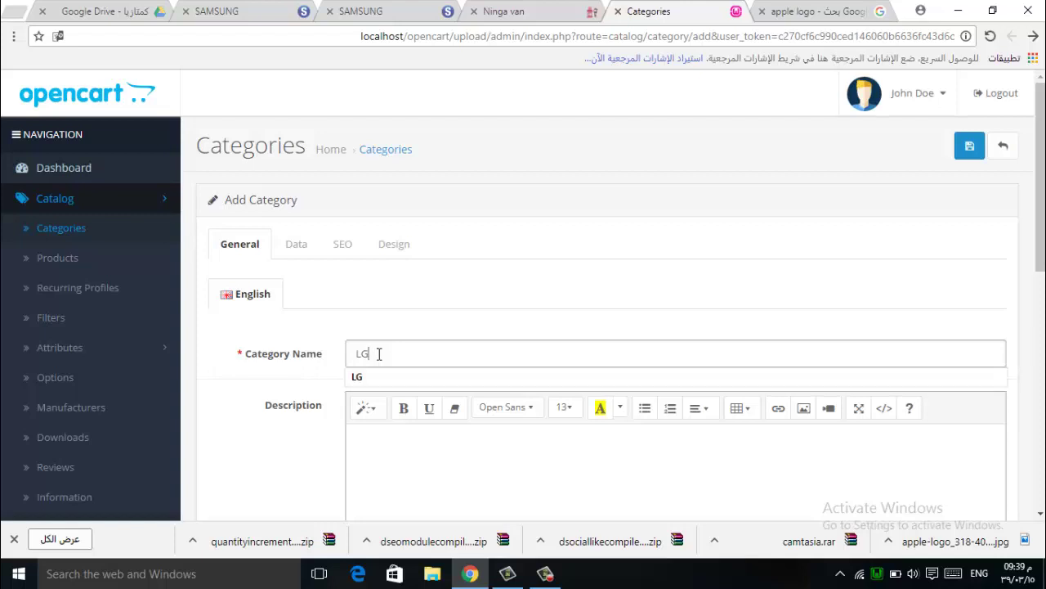
scroll(380, 362, "down", 3)
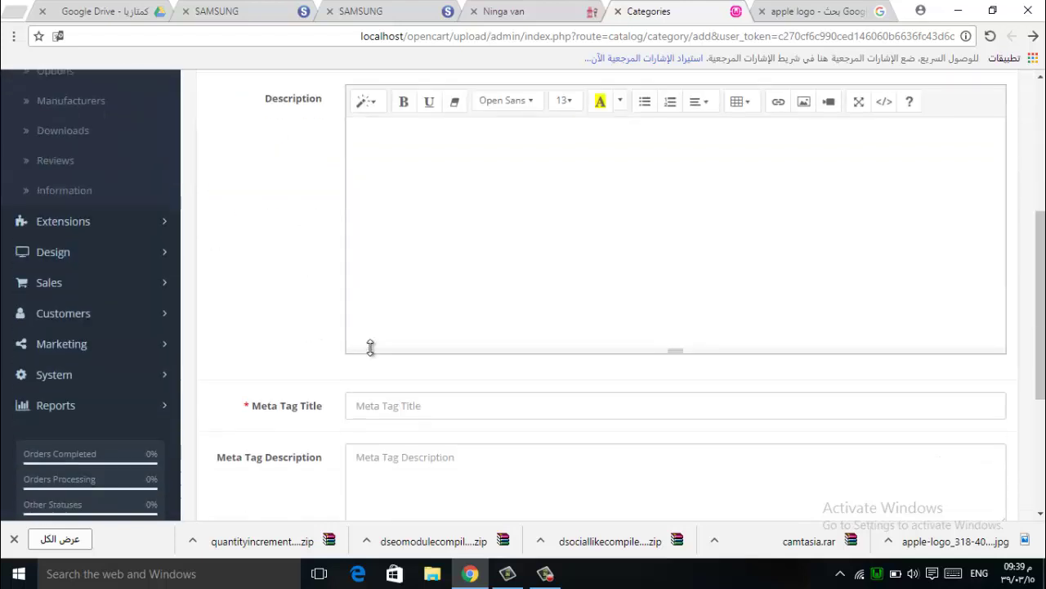
left_click(374, 408)
type("LG")
scroll(427, 388, "up", 3)
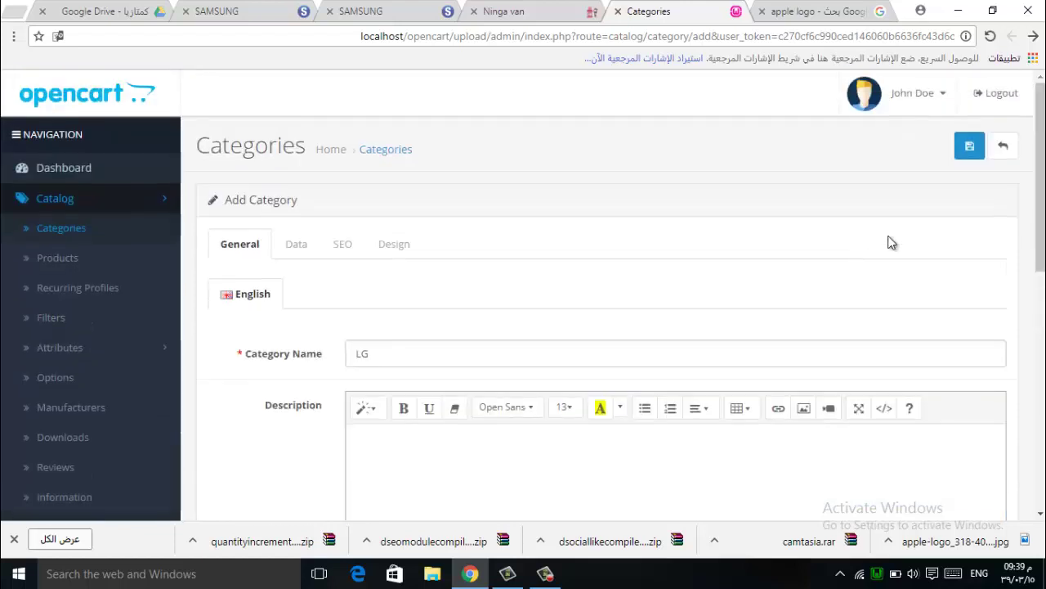
left_click(970, 145)
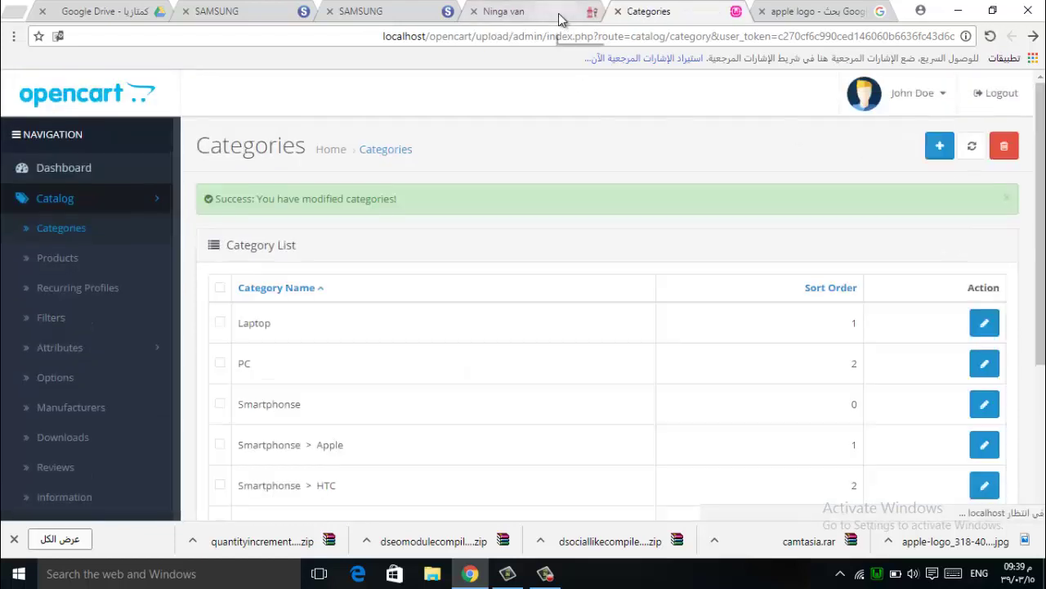
Reload the storefront and check the Smartphonse menu for the LG subcategory
left_click(560, 15)
left_click(560, 32)
key("Return")
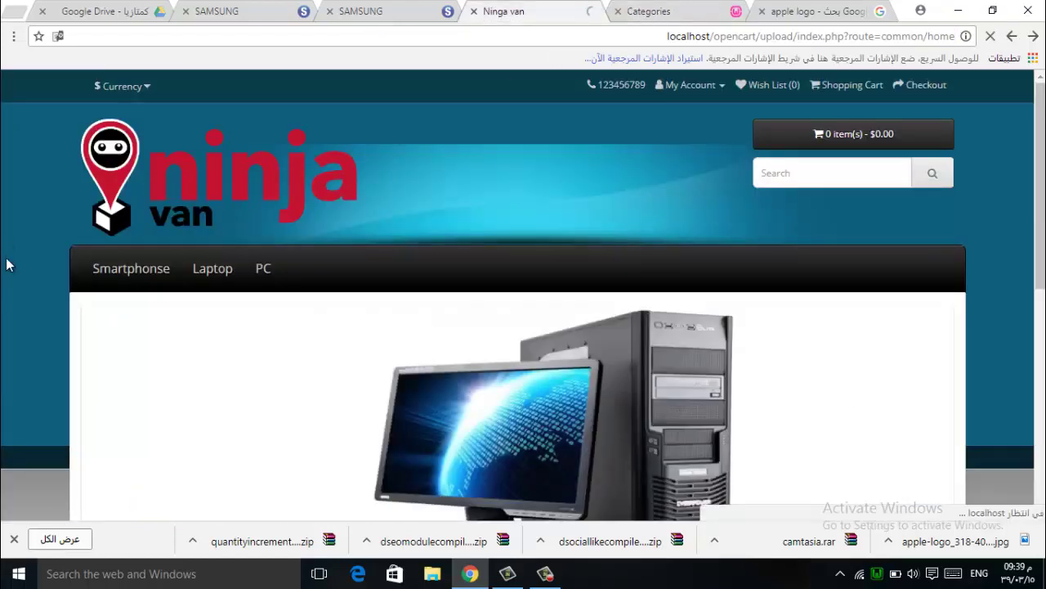
mouse_move(127, 274)
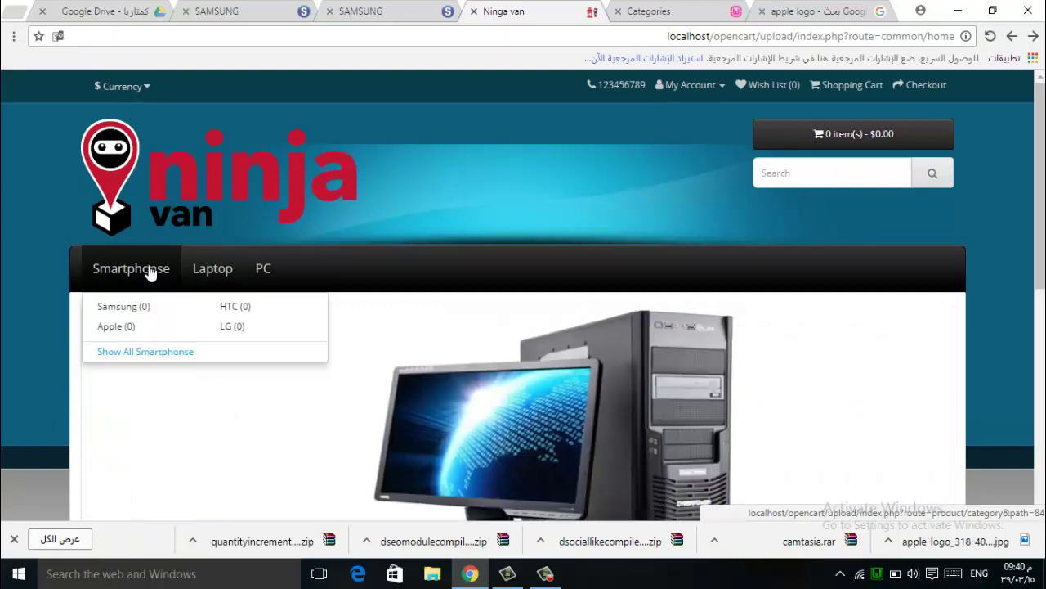
Switch from the storefront to the store administration and open the catalog's manufacturer list
left_click(634, 10)
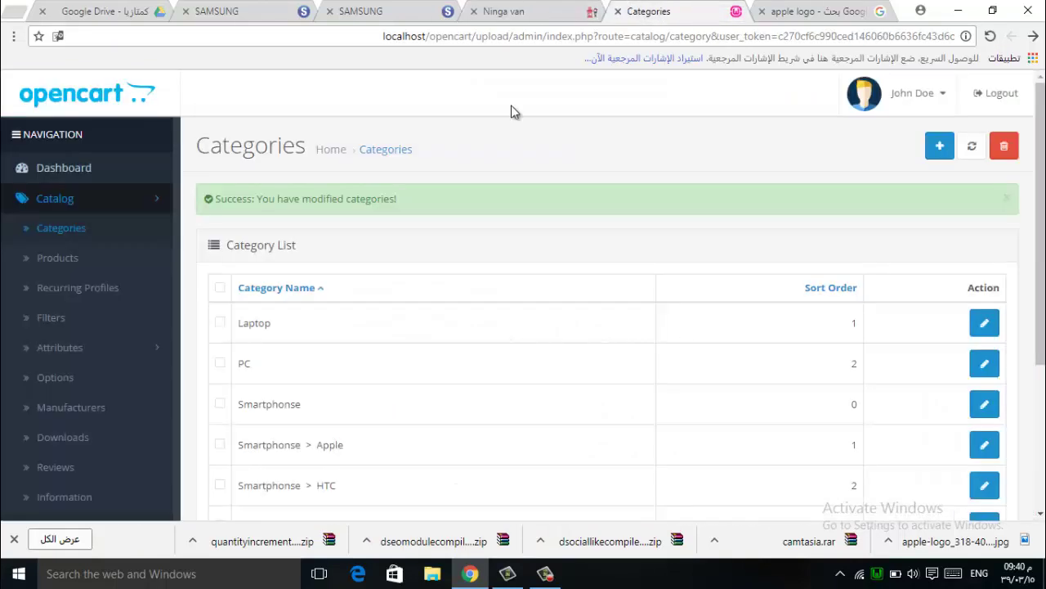
left_click(48, 197)
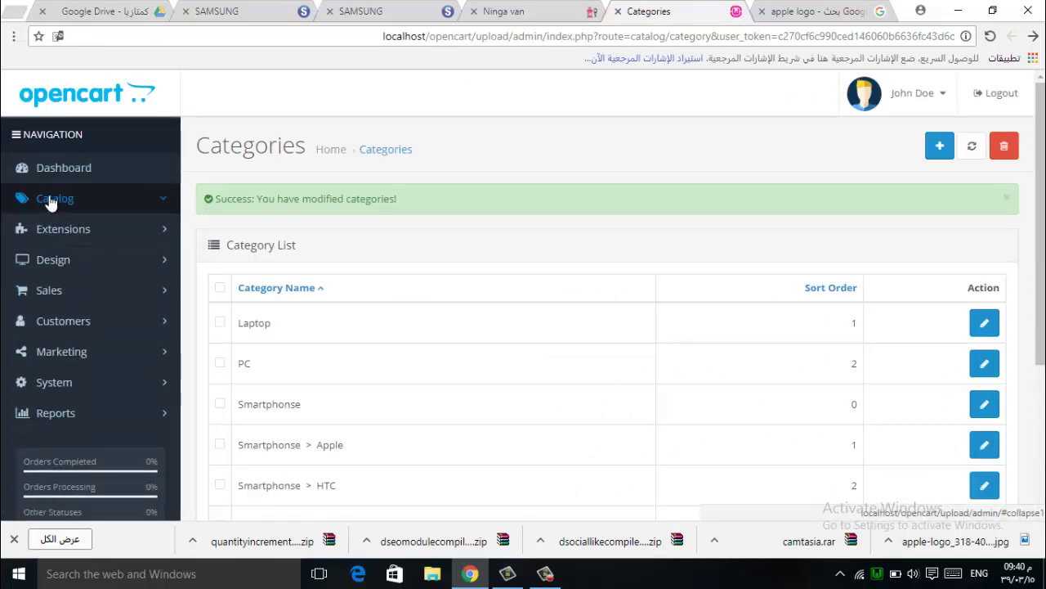
left_click(48, 198)
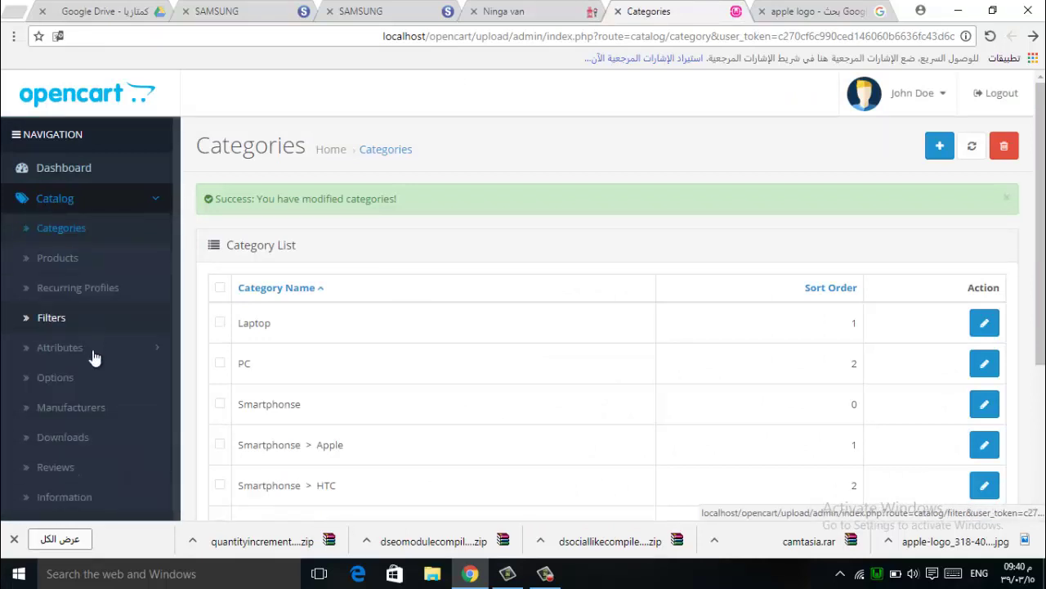
left_click(62, 408)
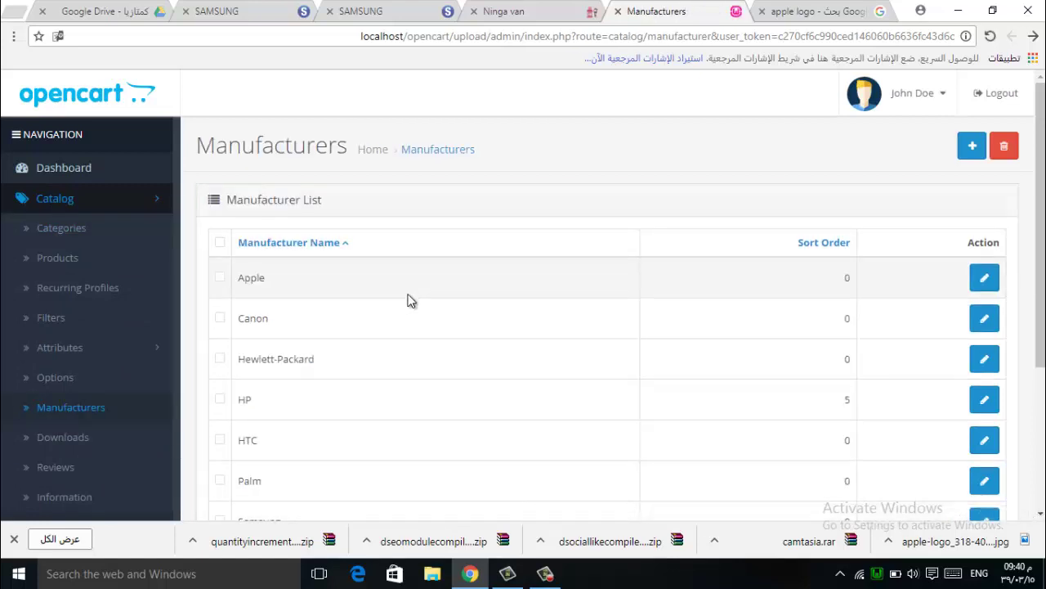
Delete the Hewlett-Packard manufacturer from the list, leaving HP unselected, and confirm the deletion
scroll(408, 299, "down", 3)
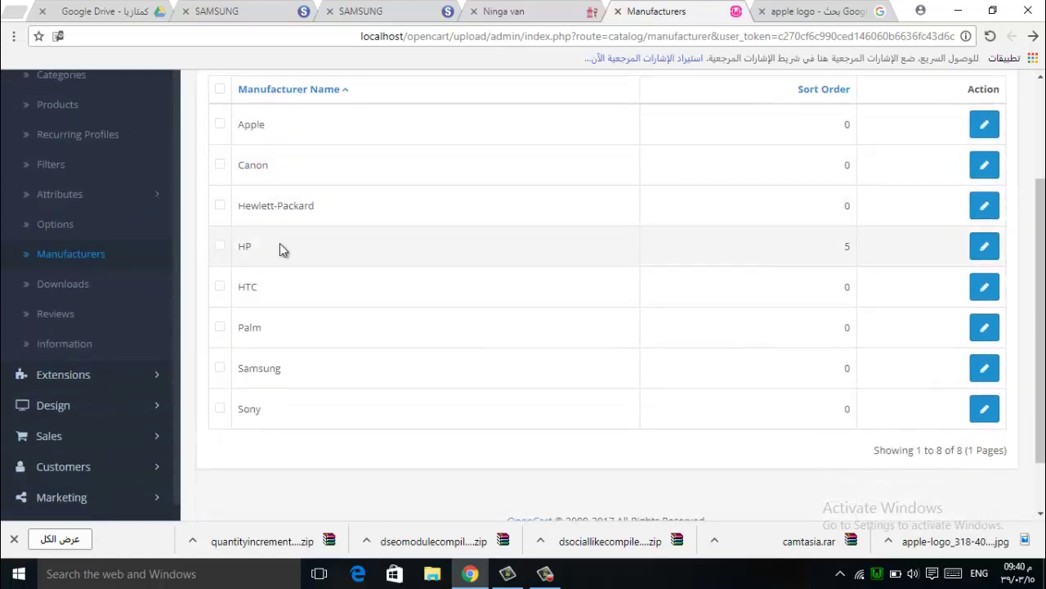
left_click(220, 246)
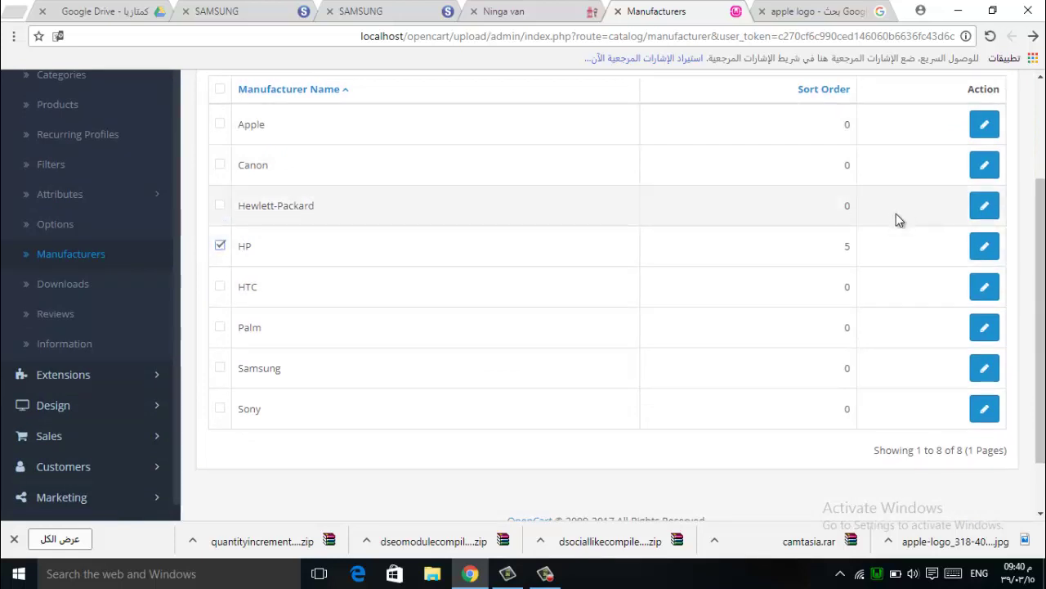
left_click(220, 206)
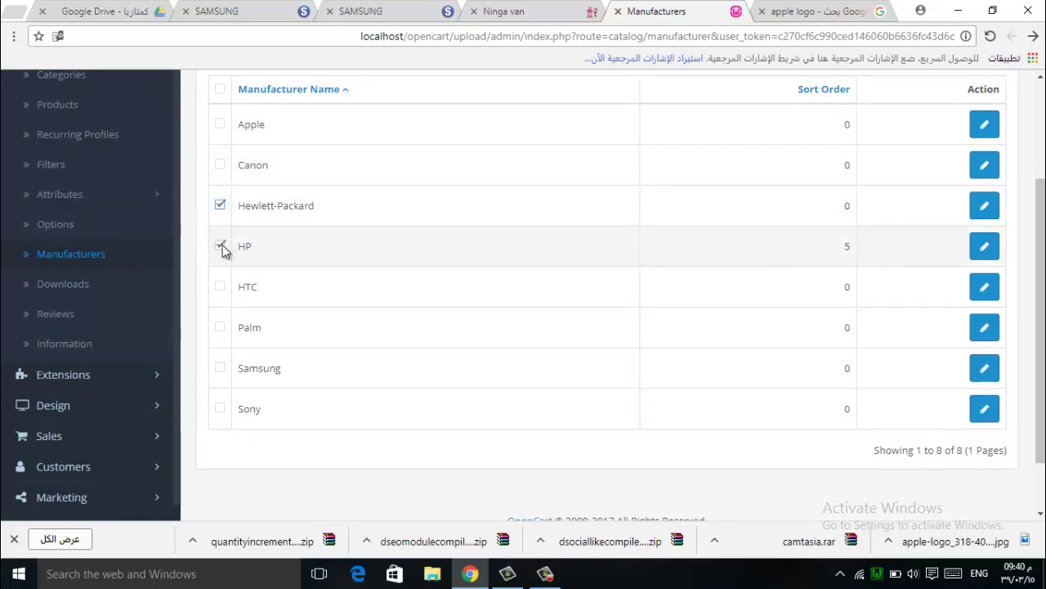
left_click(219, 246)
left_click(1039, 121)
left_click(1004, 145)
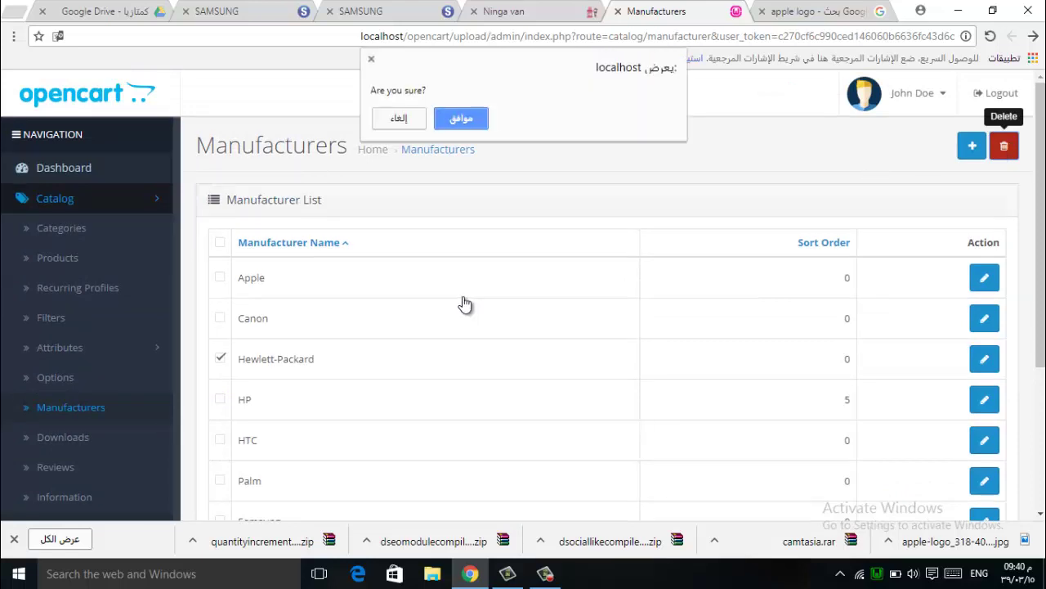
left_click(462, 118)
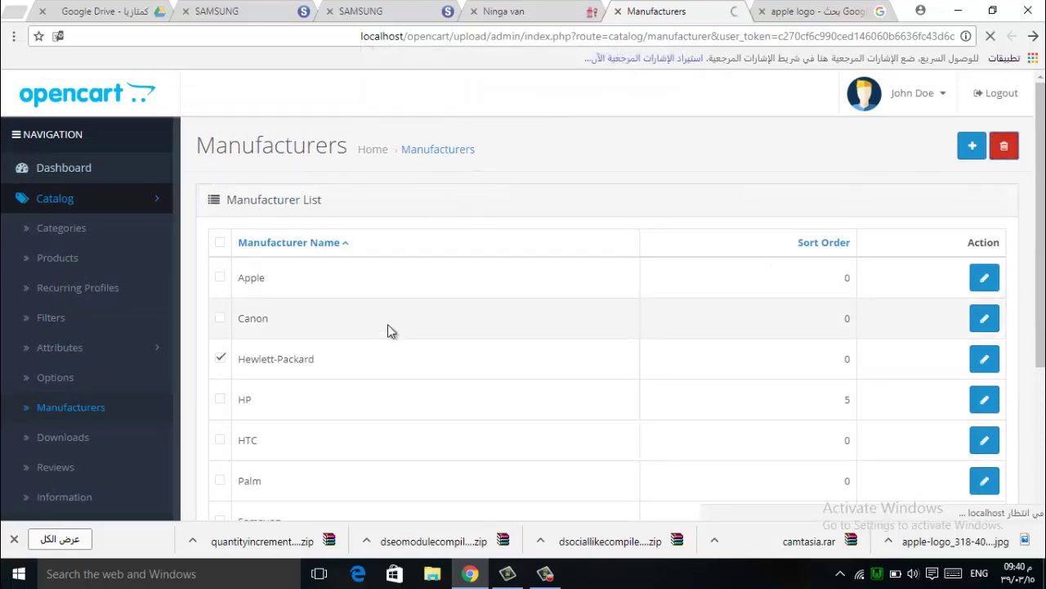
Try to delete the Samsung manufacturer from the manufacturer list
scroll(387, 343, "down", 2)
scroll(270, 304, "down", 3)
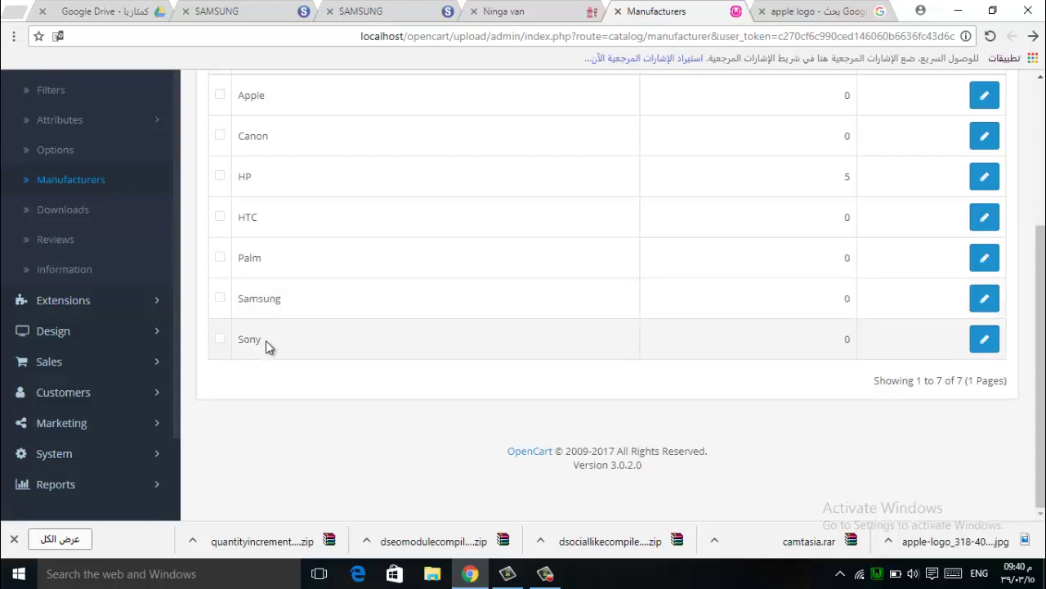
scroll(275, 343, "up", 2)
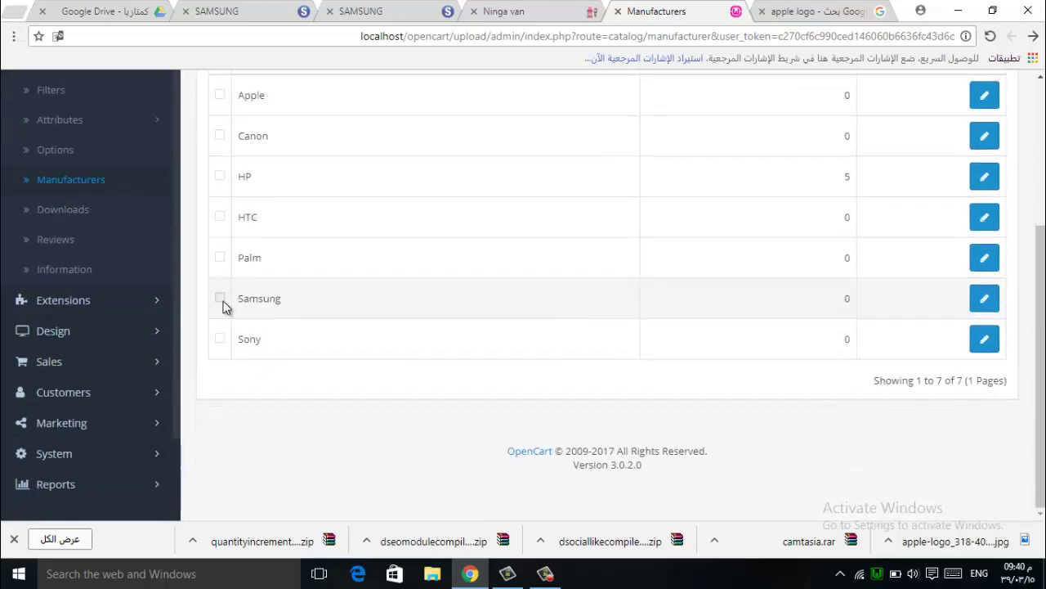
left_click(219, 298)
scroll(811, 265, "up", 3)
left_click(1003, 146)
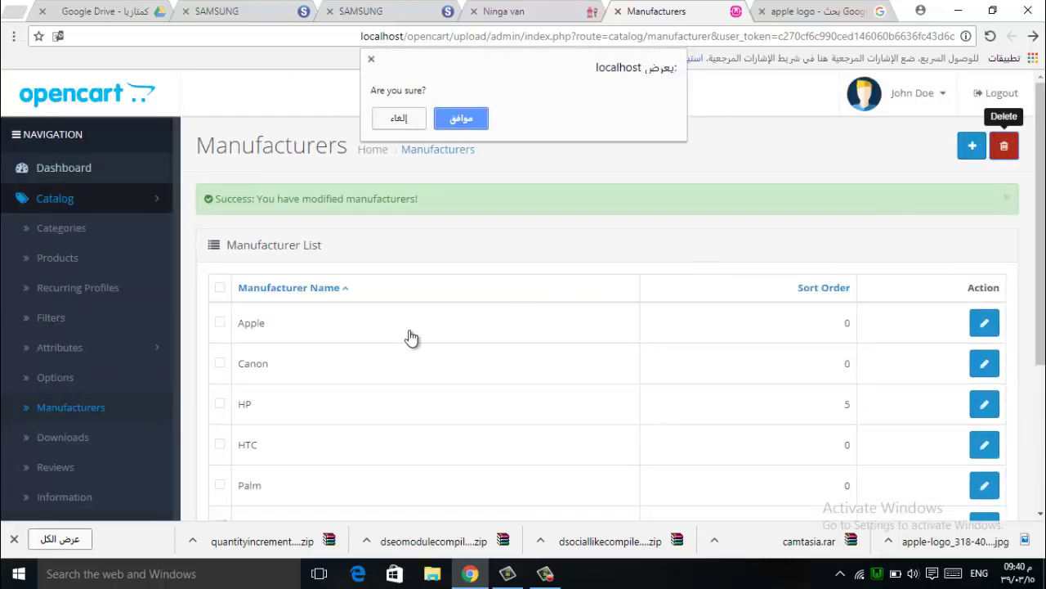
left_click(461, 118)
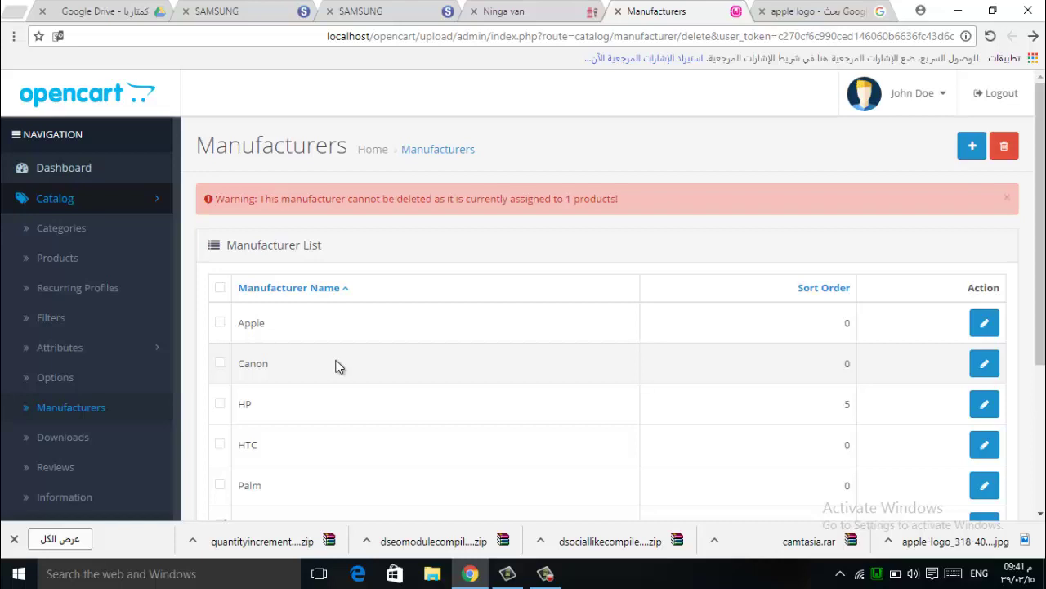
Read the notice above the manufacturer list and check the subcategories in the storefront's Smartphonse menu
scroll(391, 347, "down", 2)
scroll(377, 274, "up", 2)
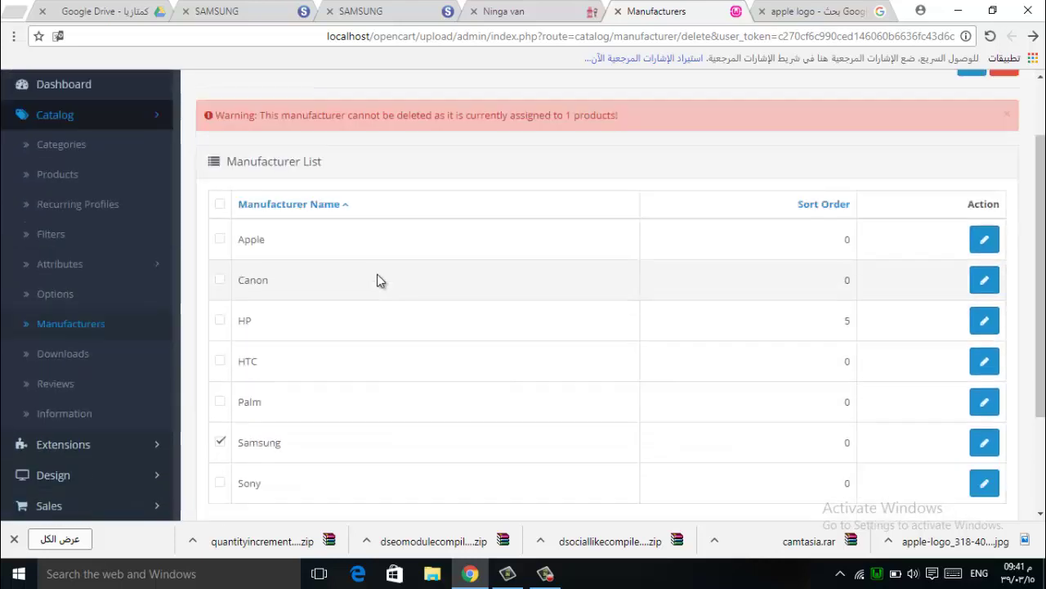
left_click_drag(454, 199, 407, 197)
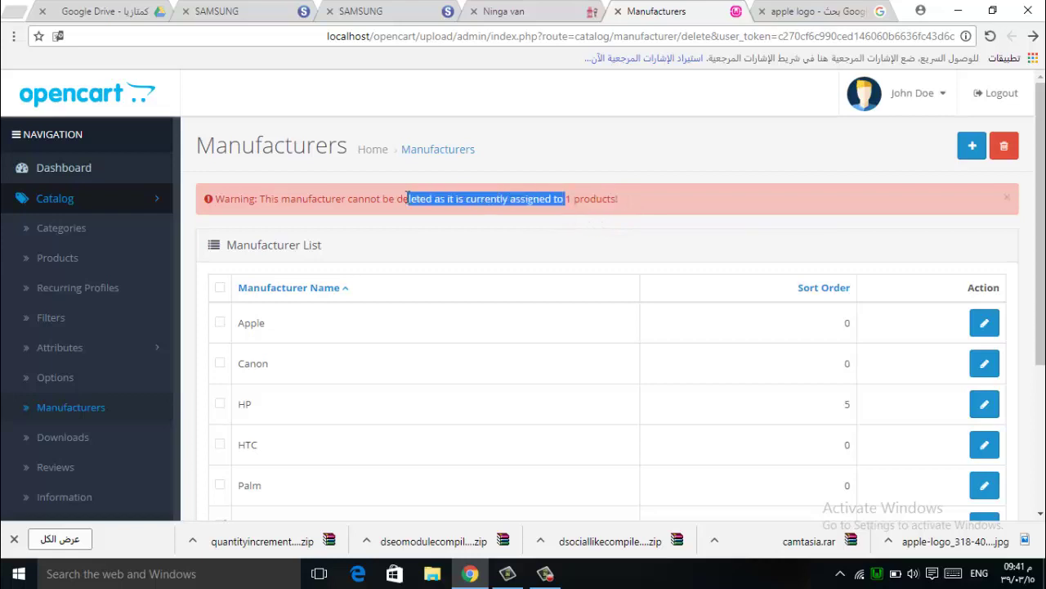
left_click(477, 6)
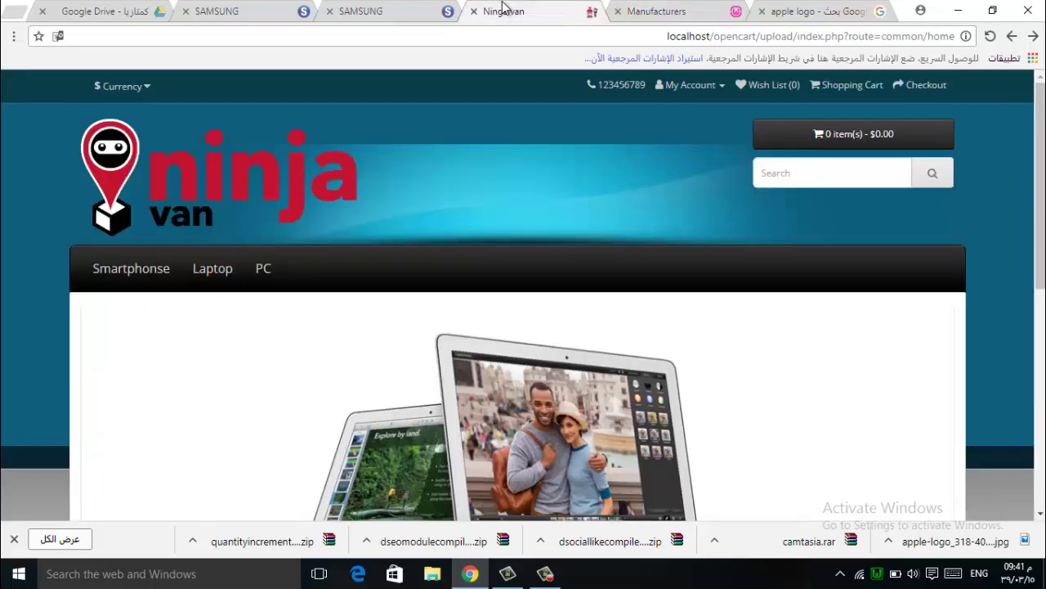
mouse_move(105, 283)
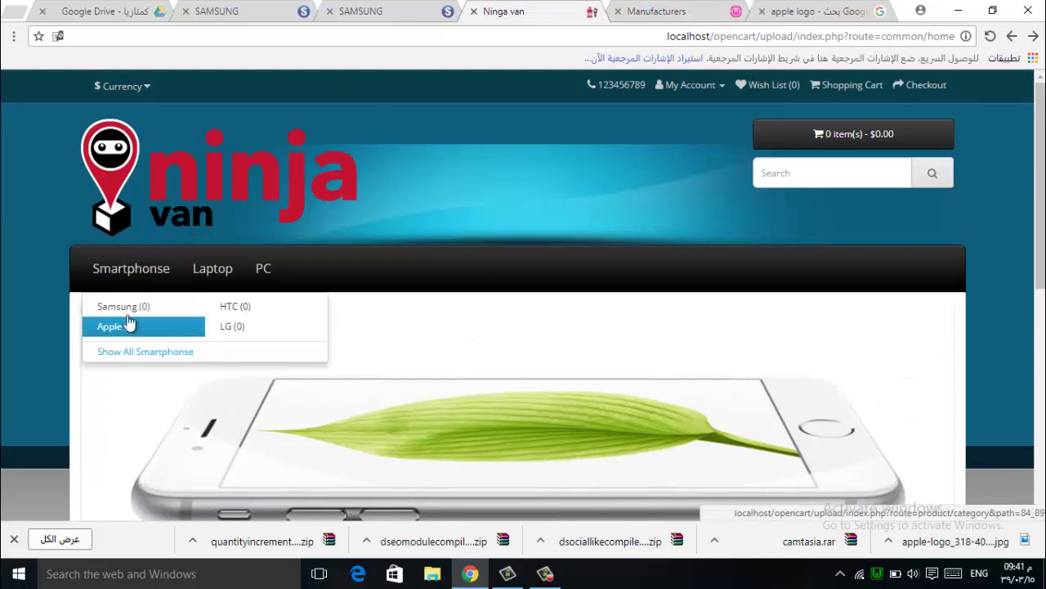
Back in the manufacturer list, deselect Samsung, select HTC instead and delete it, confirming the deletion
left_click(657, 11)
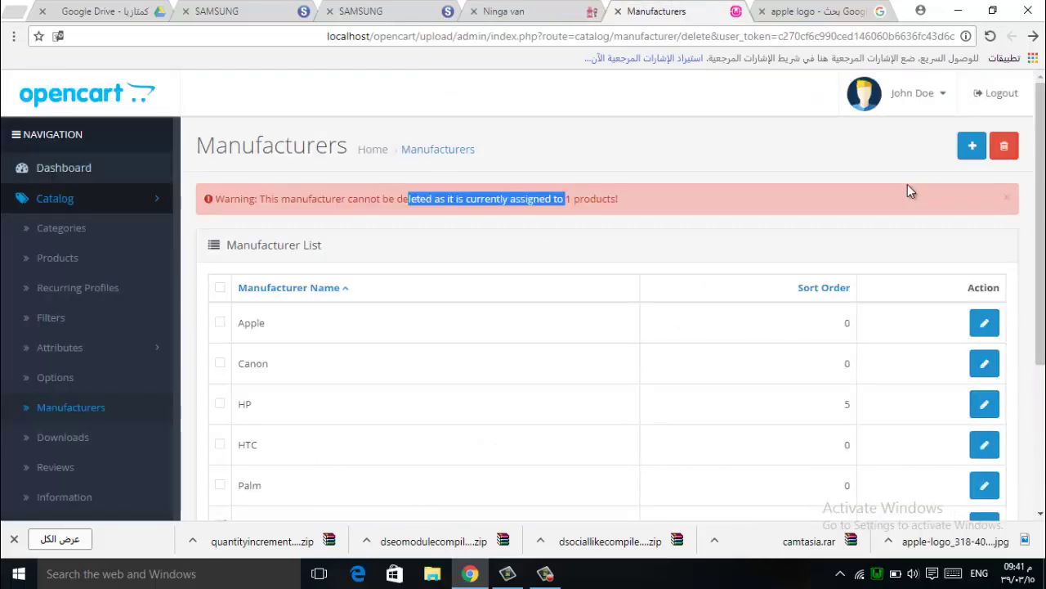
scroll(507, 294, "down", 2)
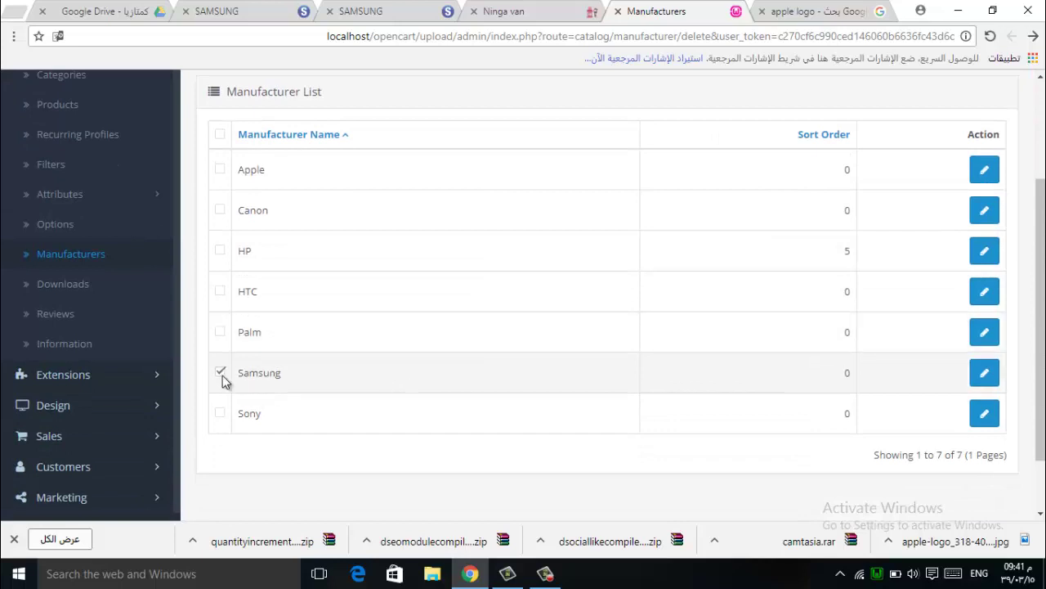
left_click(220, 372)
left_click(220, 291)
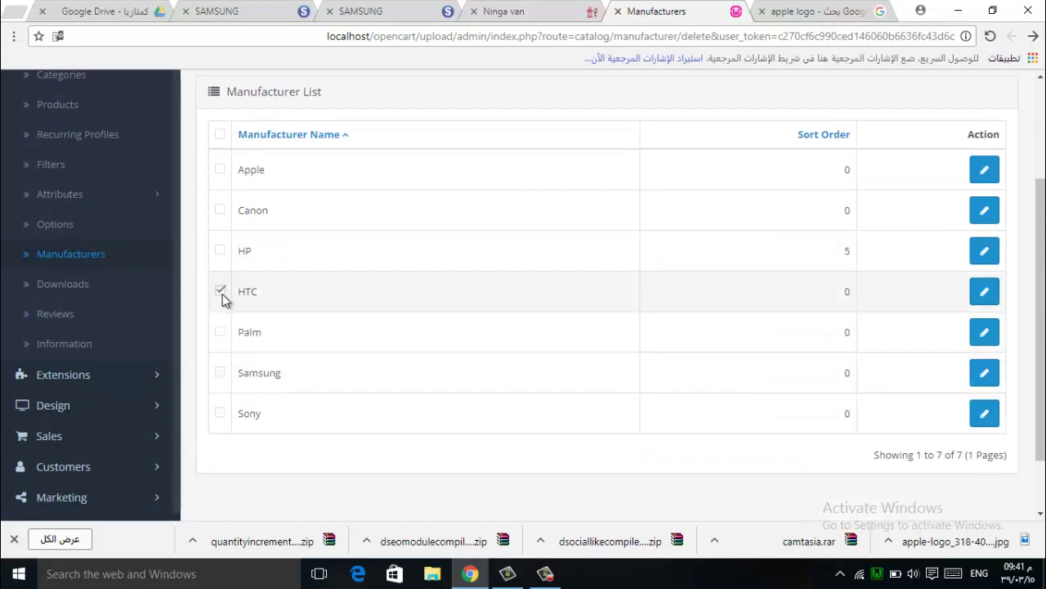
scroll(833, 205, "up", 2)
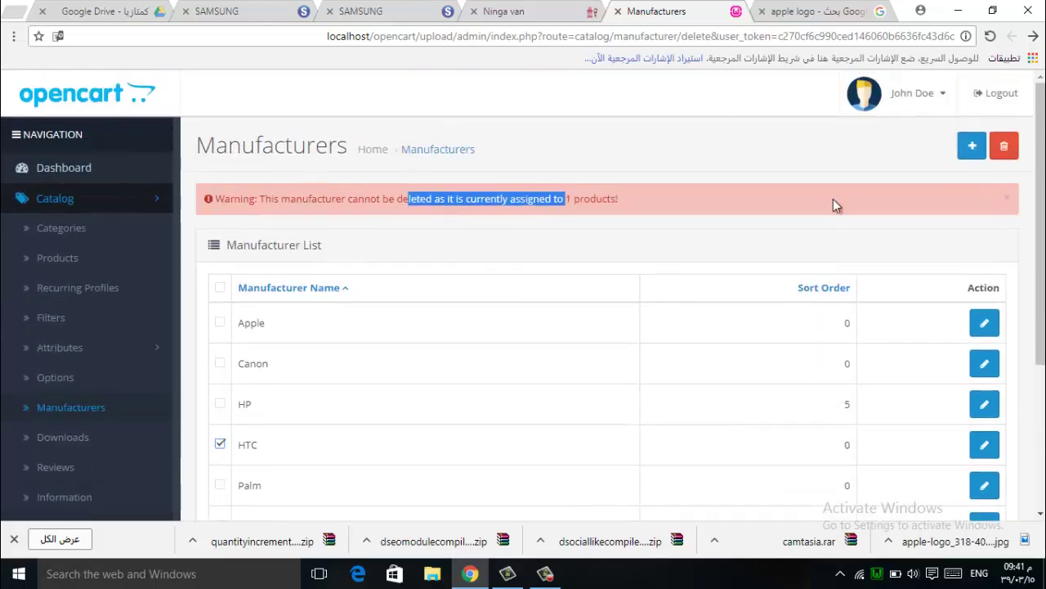
left_click(1004, 148)
left_click(463, 119)
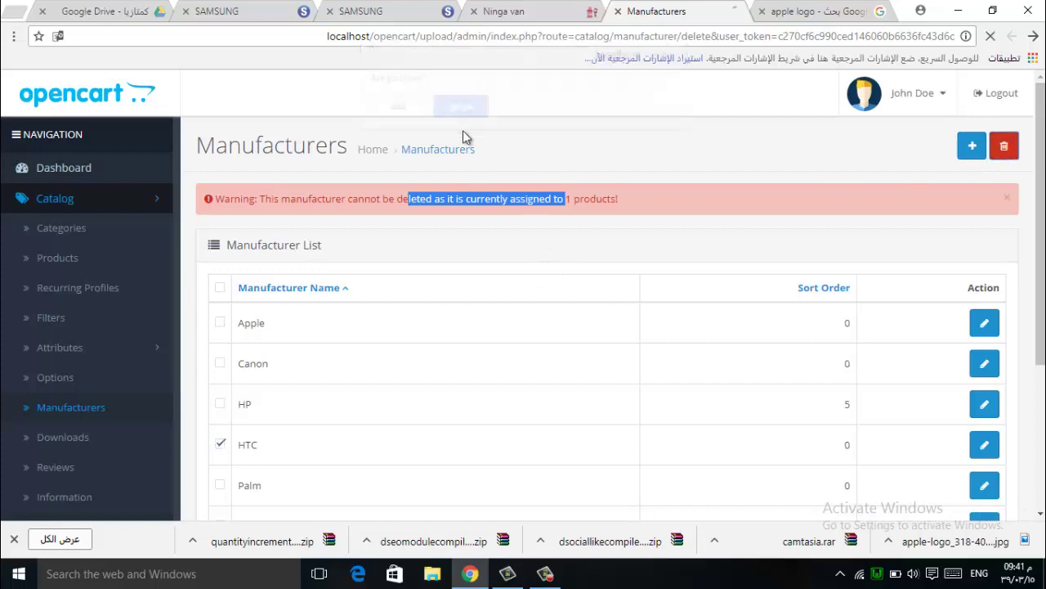
Start adding a new manufacturer and enter "HTC" as its name
scroll(431, 214, "down", 3)
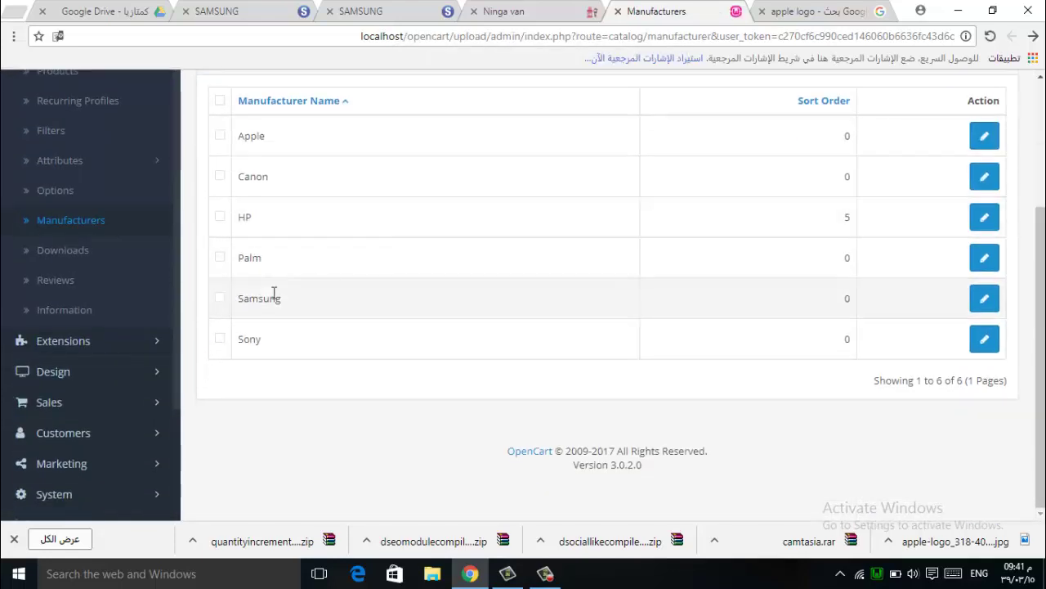
scroll(600, 201, "up", 3)
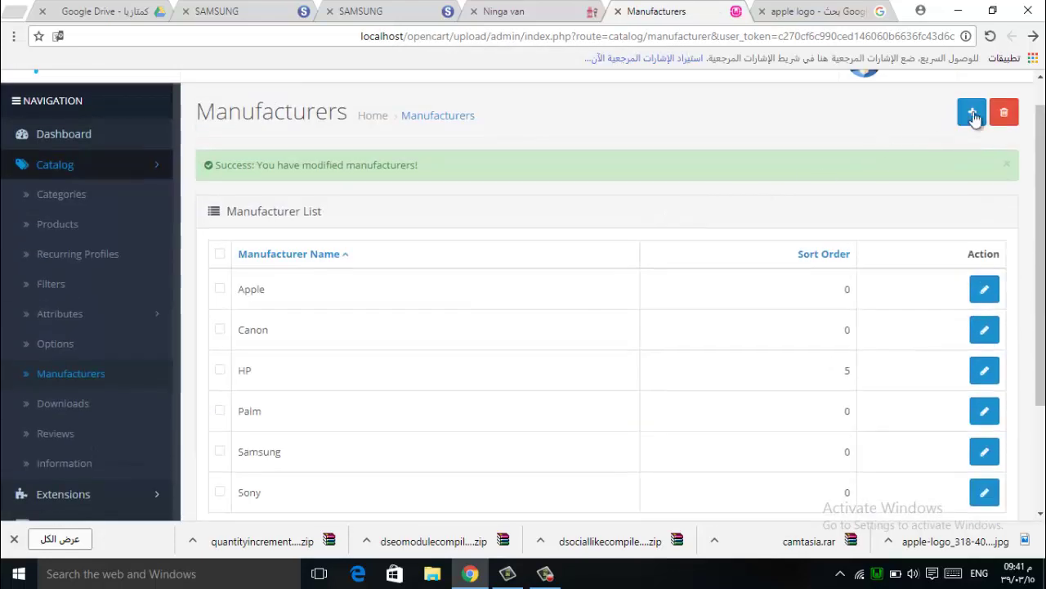
left_click(973, 116)
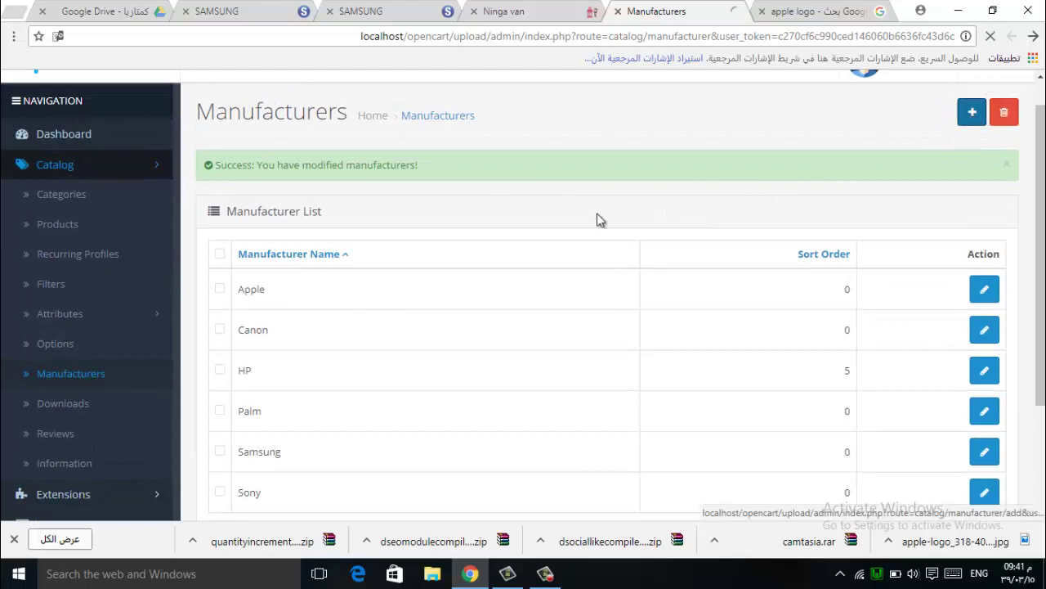
left_click(376, 305)
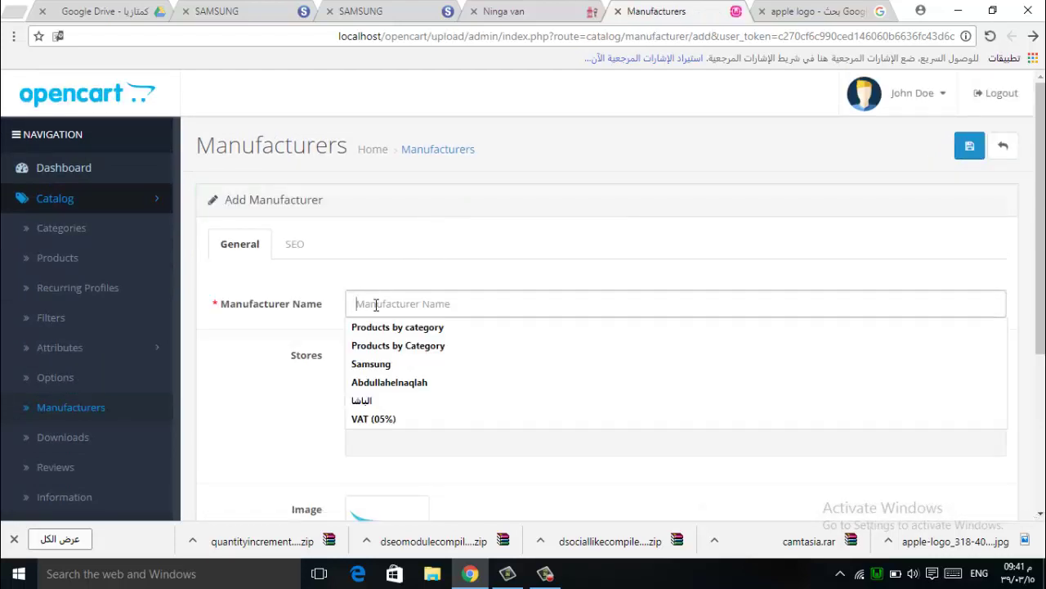
type("HTC")
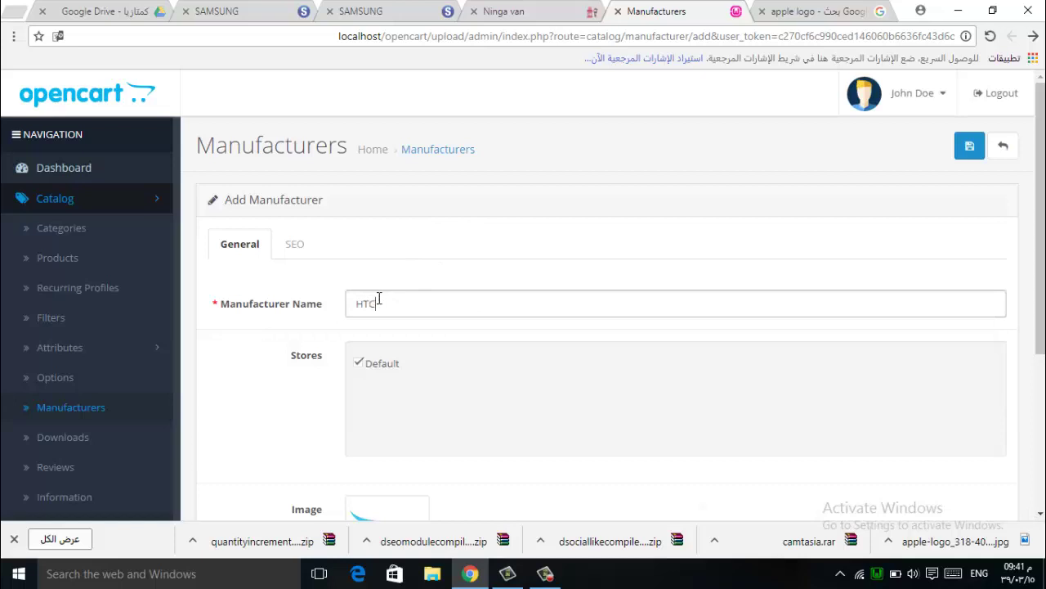
Assign HTC-Logo.png from the image manager as the new manufacturer's image
scroll(378, 300, "down", 3)
left_click(377, 301)
left_click(420, 273)
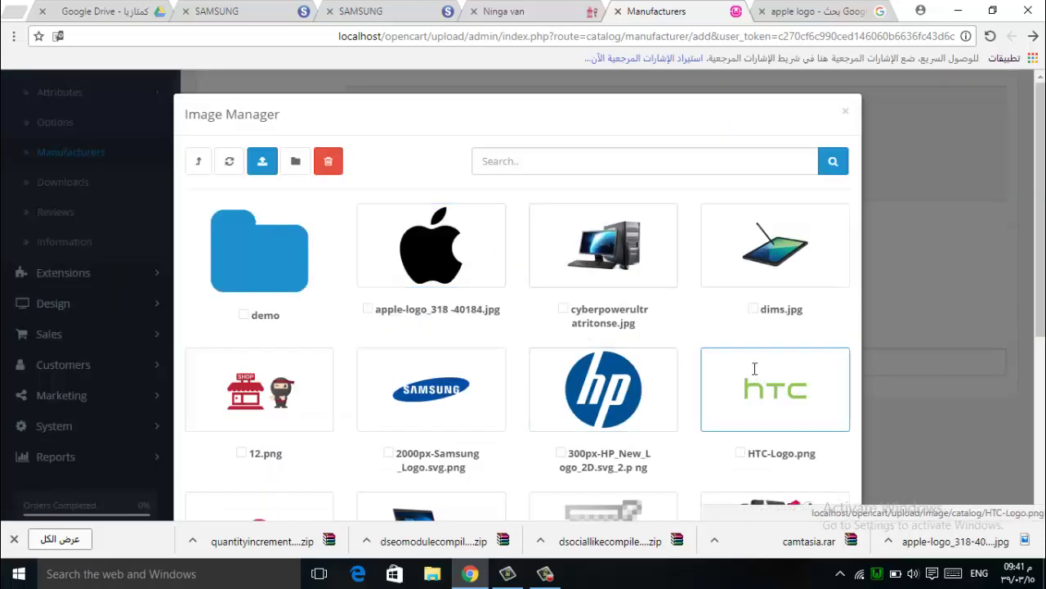
left_click(753, 374)
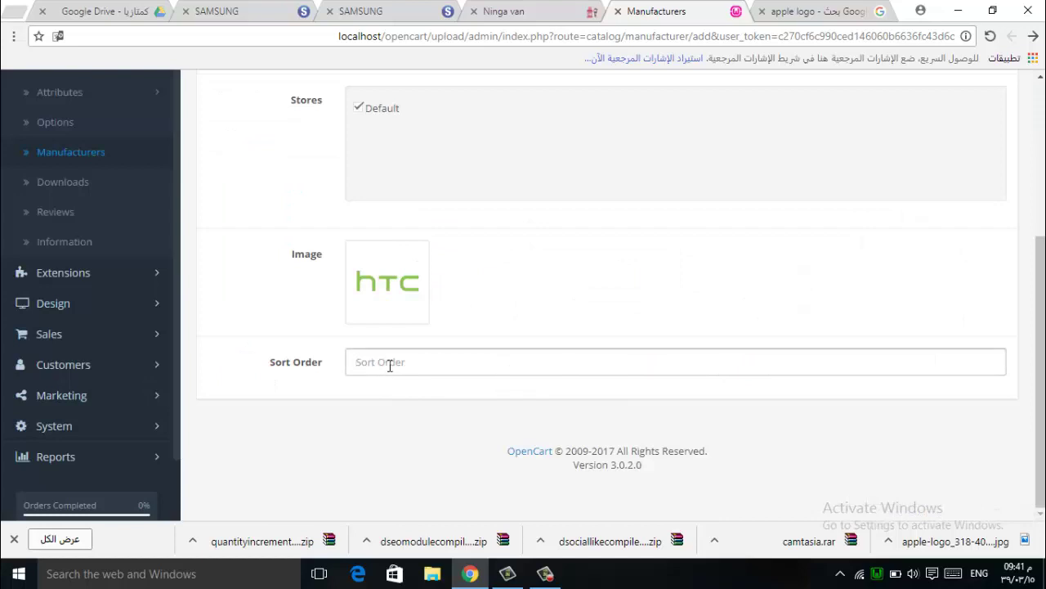
Set the new manufacturer's sort order to 4, leave its SEO keyword empty, and save it
left_click(386, 361)
type("4")
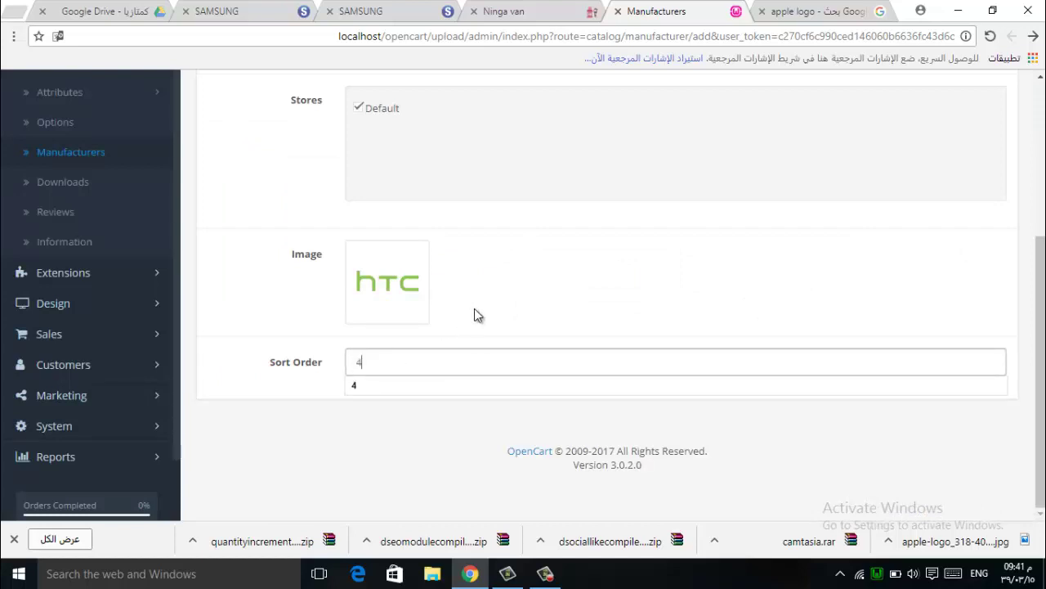
scroll(478, 316, "up", 10)
left_click(295, 247)
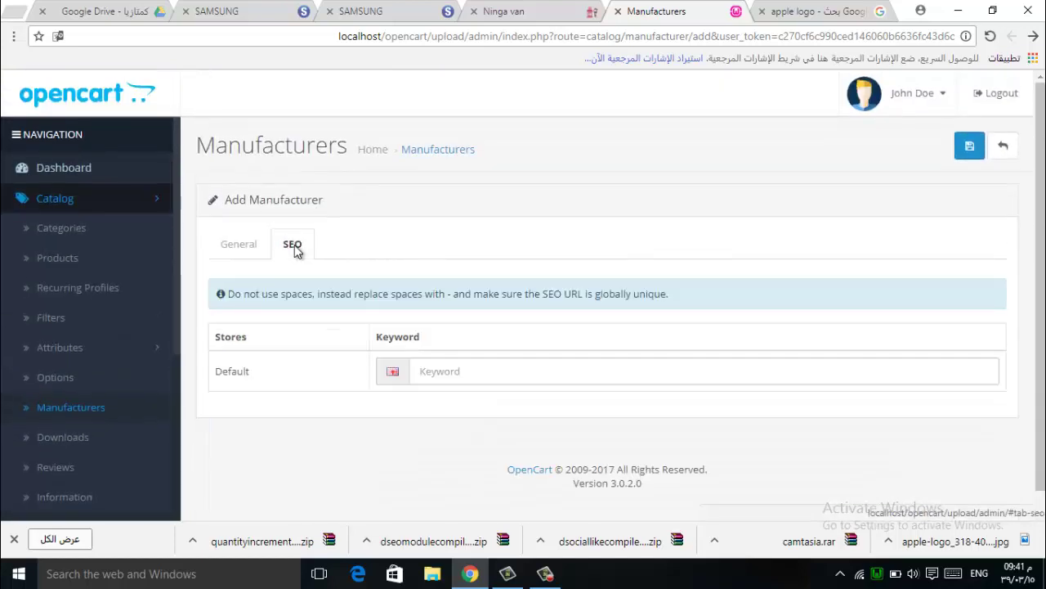
left_click(247, 249)
left_click(971, 148)
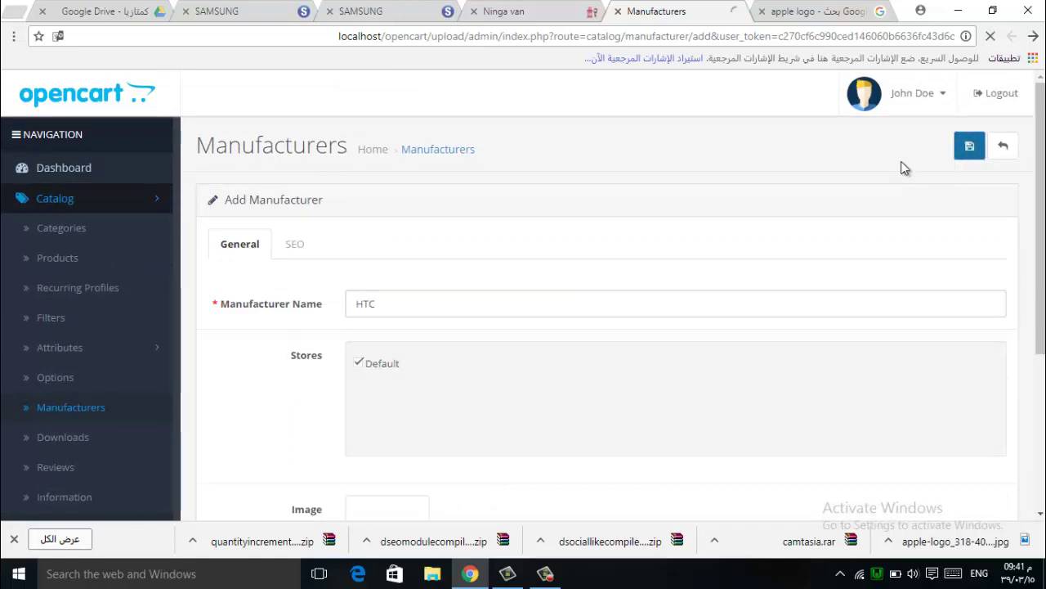
Select the Palm manufacturer in the list and delete it, confirming the deletion
scroll(345, 286, "down", 3)
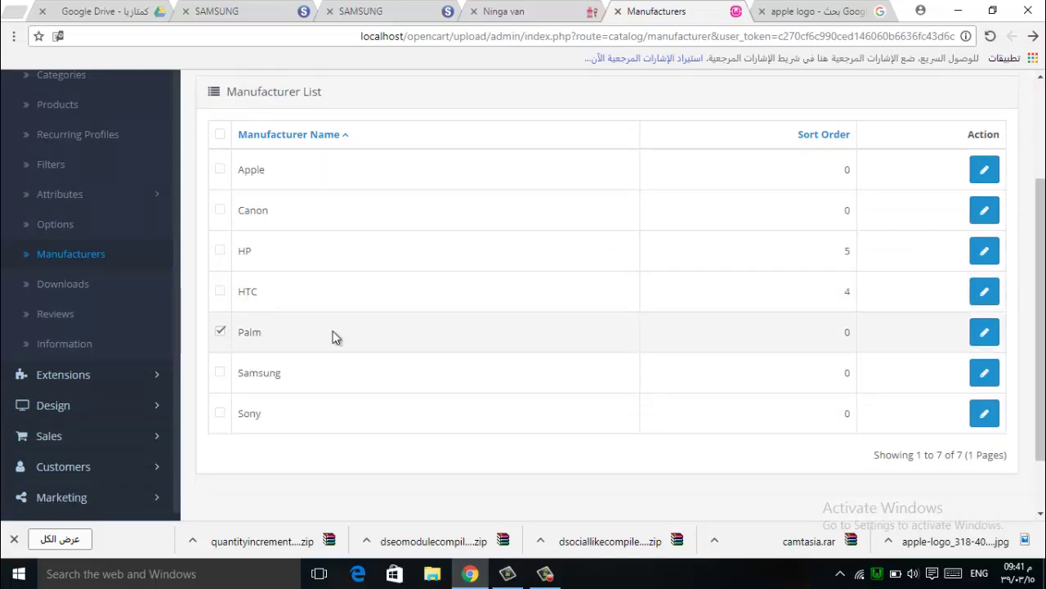
scroll(335, 336, "up", 3)
left_click(1004, 145)
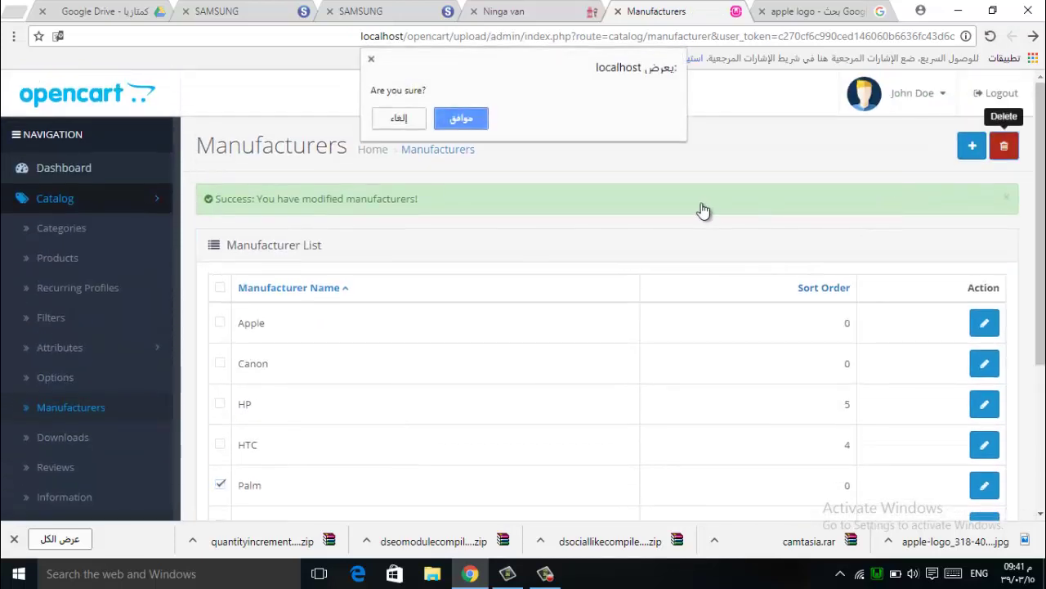
left_click(461, 118)
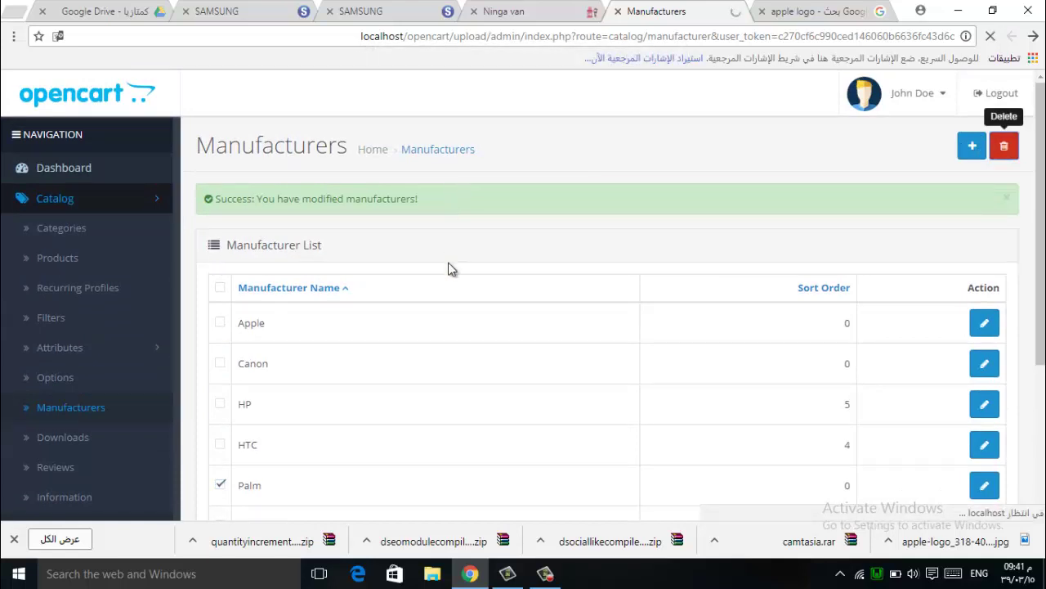
Start adding a new manufacturer and enter "Dell" as its name
scroll(413, 306, "down", 2)
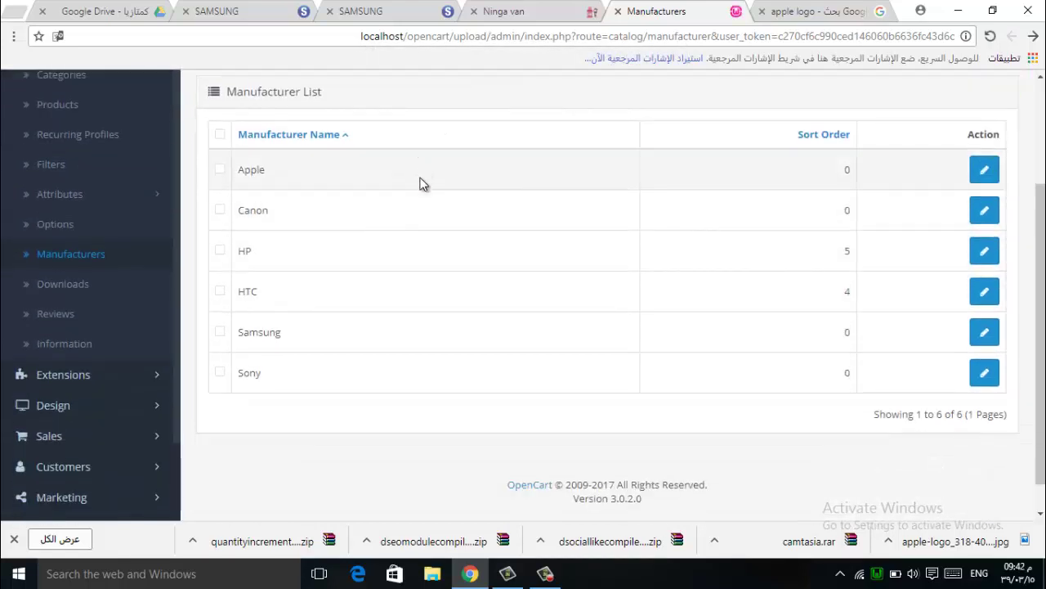
scroll(357, 486, "up", 2)
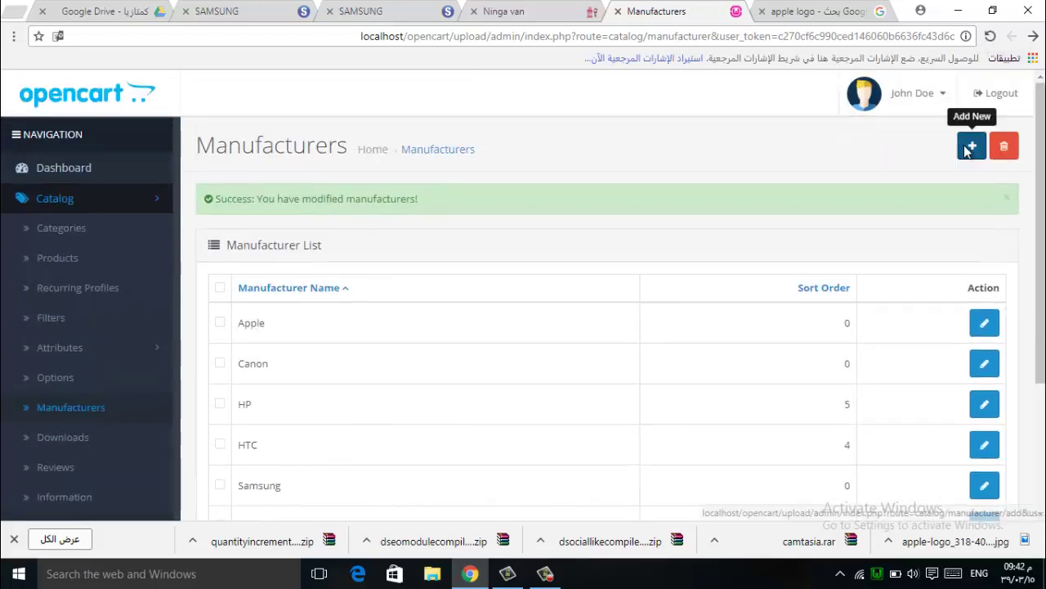
left_click(971, 146)
left_click(367, 299)
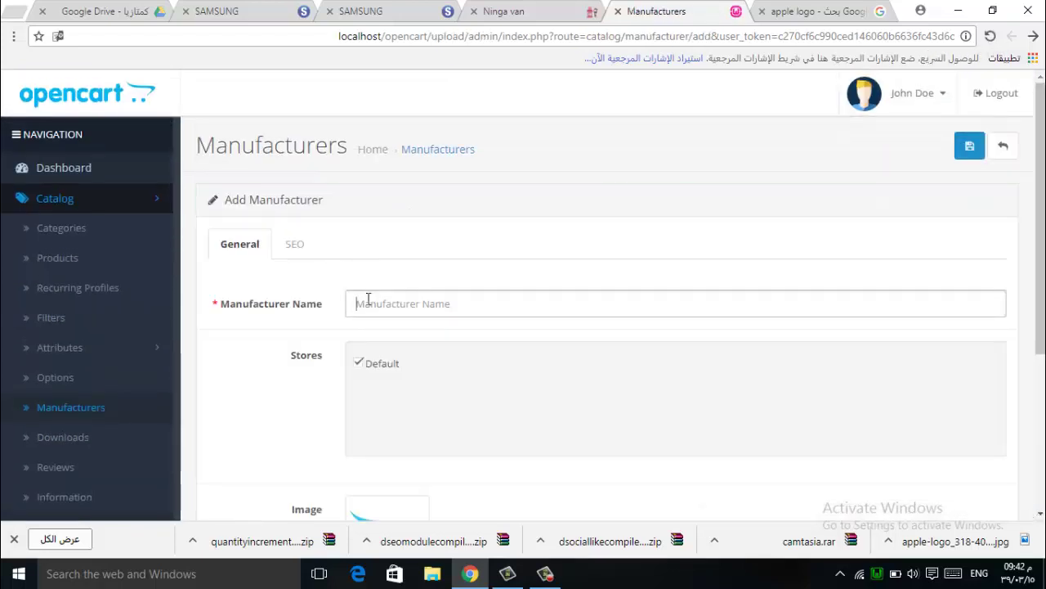
type("D")
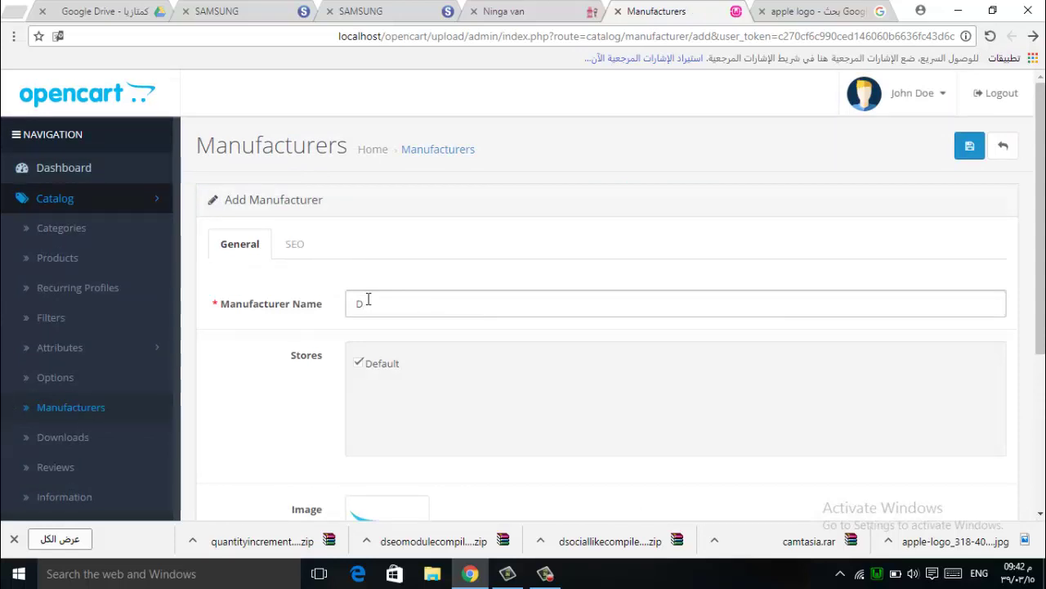
type("ell")
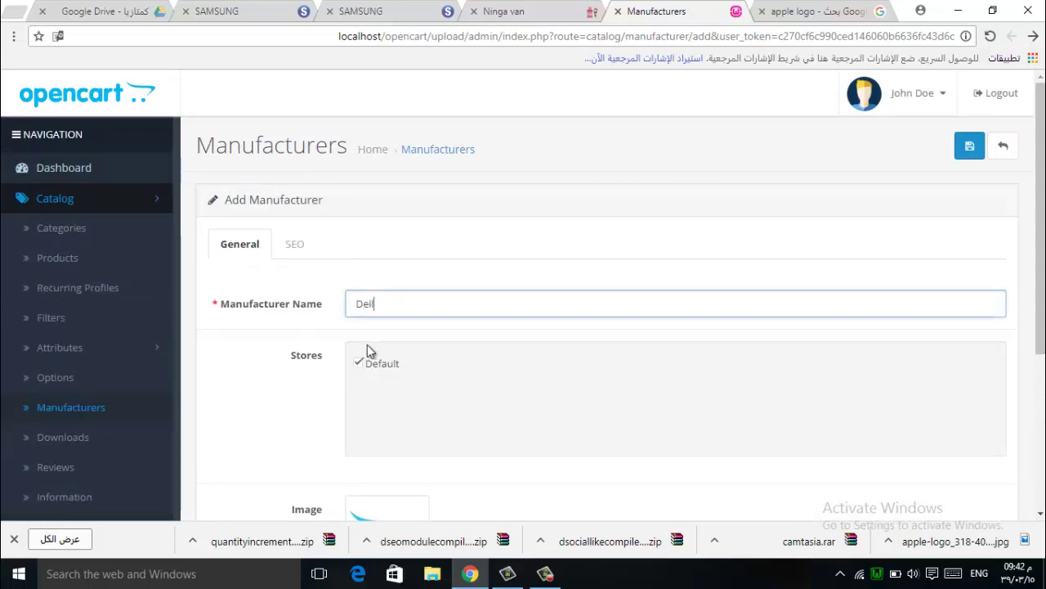
Open the image manager for the manufacturer's image and look through the stored files for a Dell logo
scroll(367, 350, "down", 2)
left_click(434, 299)
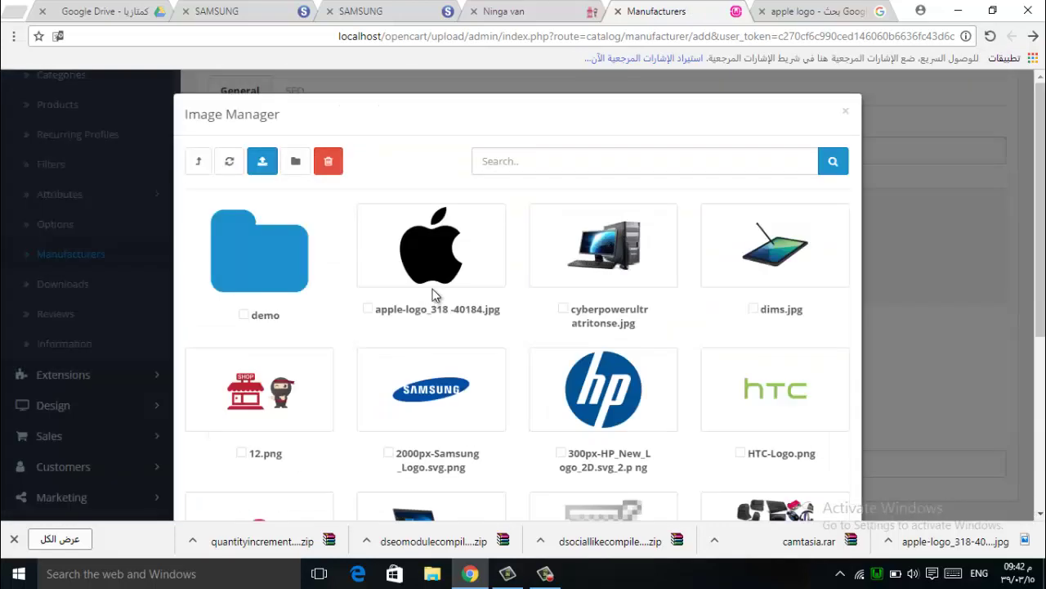
scroll(421, 400, "down", 2)
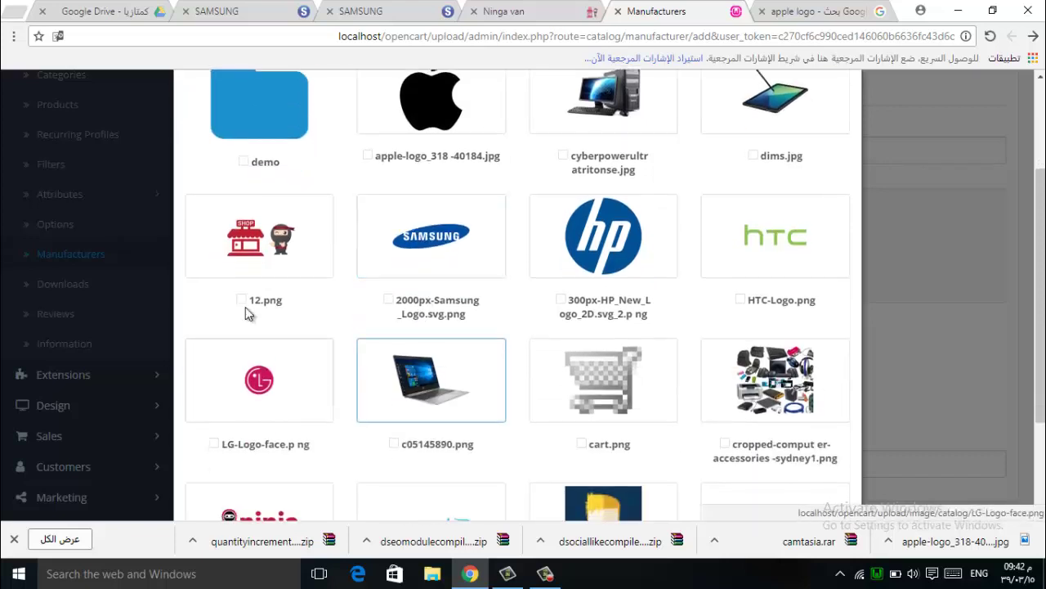
scroll(594, 288, "down", 2)
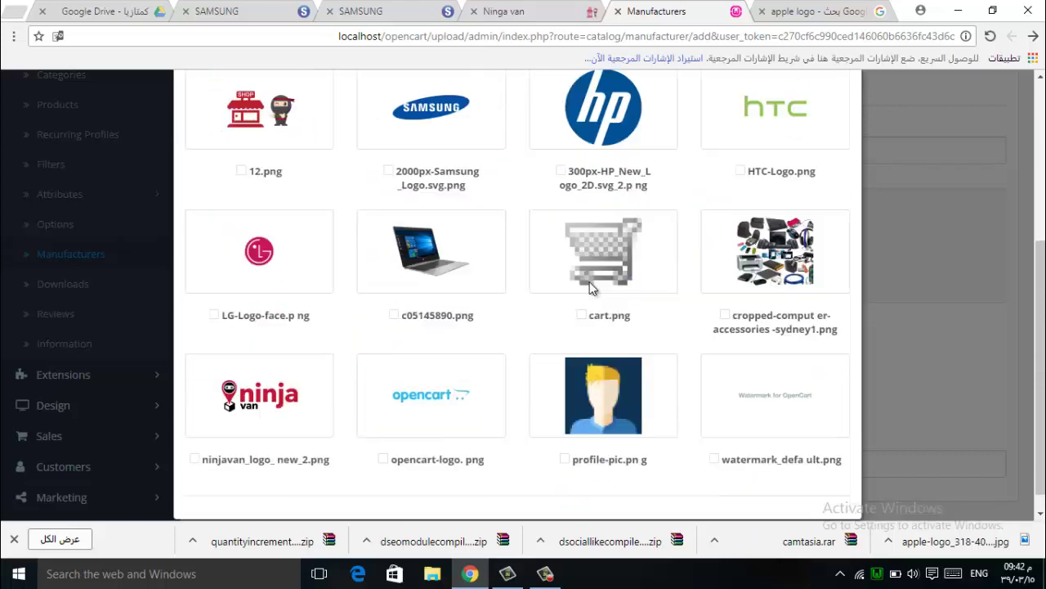
scroll(585, 293, "up", 4)
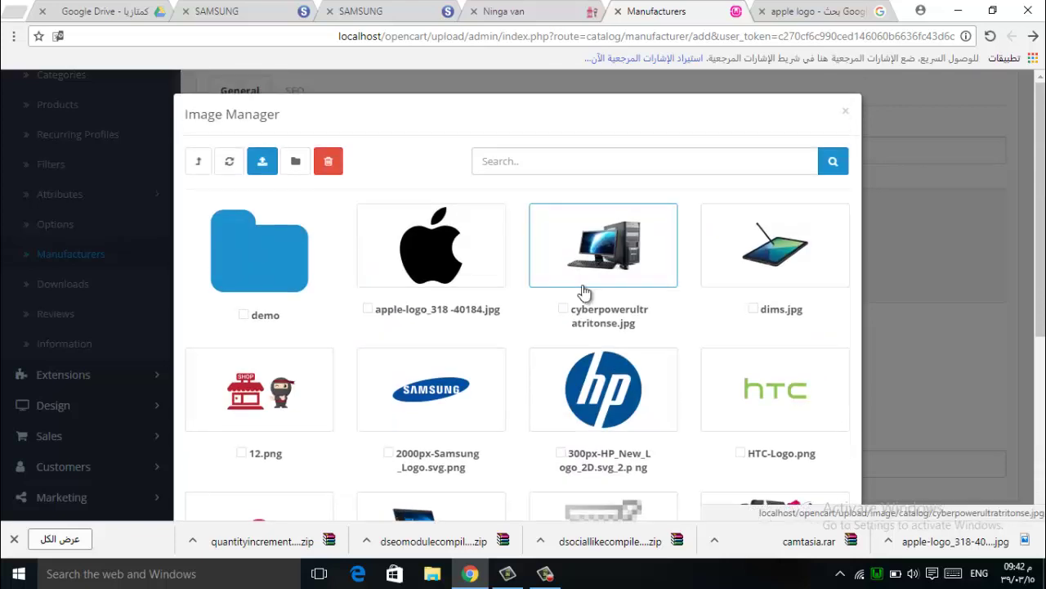
Switch to the Google Images results and search for "delllogo" instead of the Apple logo
left_click(859, 9)
scroll(494, 246, "up", 3)
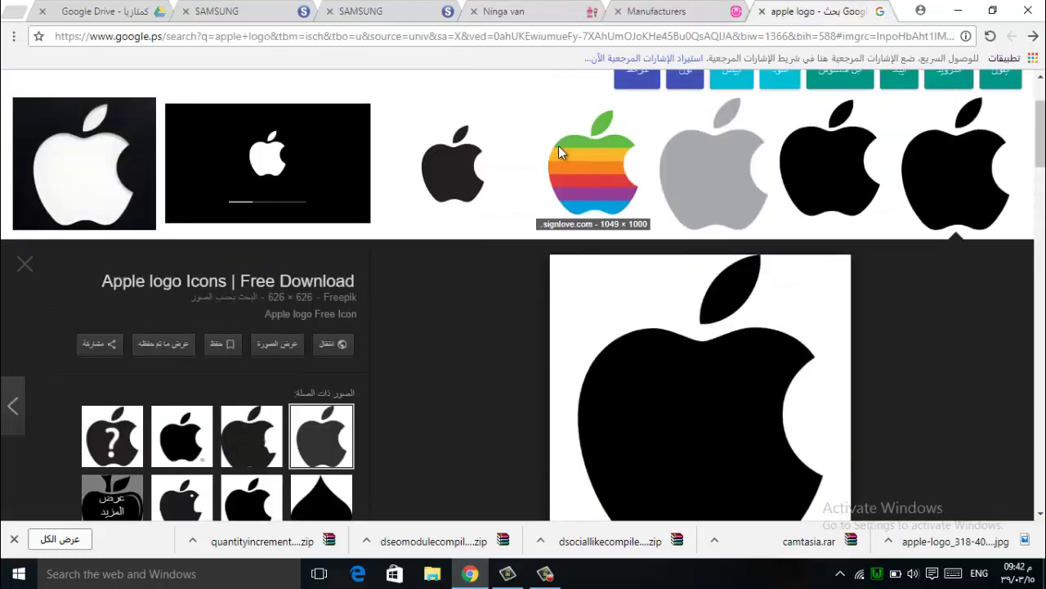
double_click(494, 92)
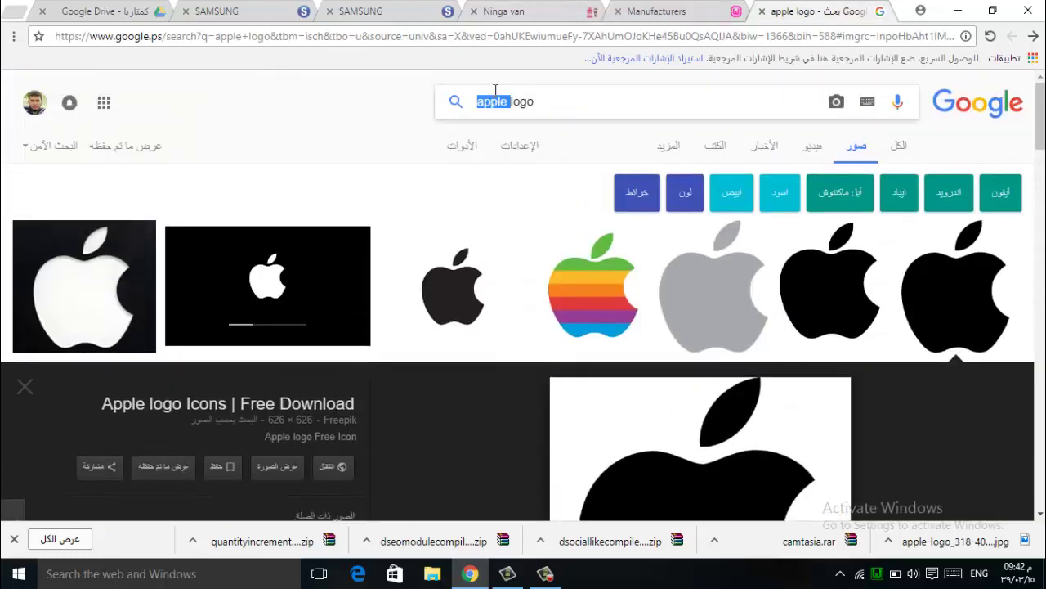
type("dell")
key("Return")
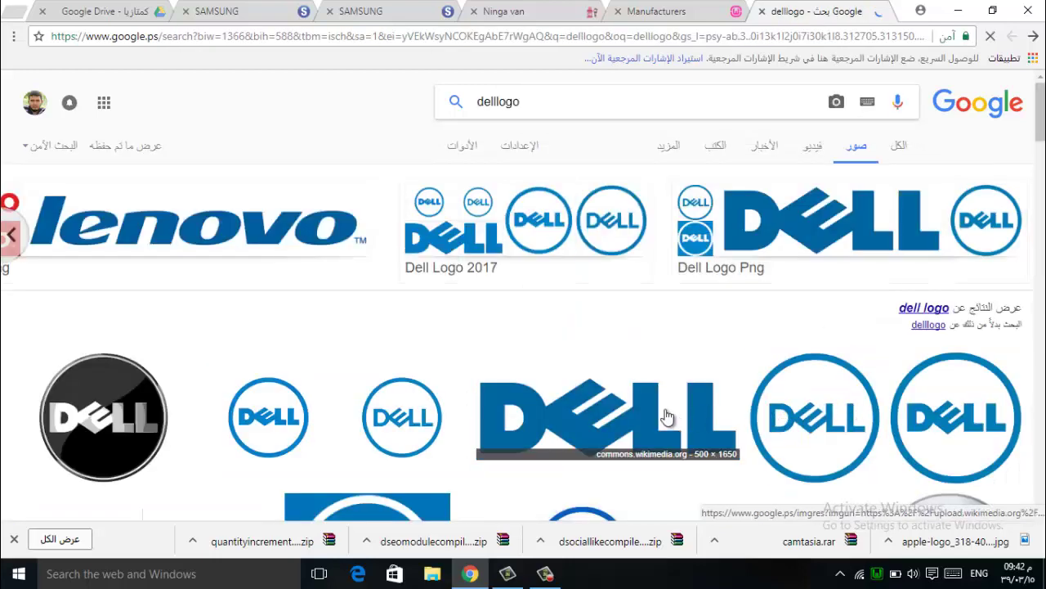
Open the circular white Dell logo from underconsideration.com and save the image to the desktop as dell_2016_logo.png
left_click(673, 413)
left_click(844, 100)
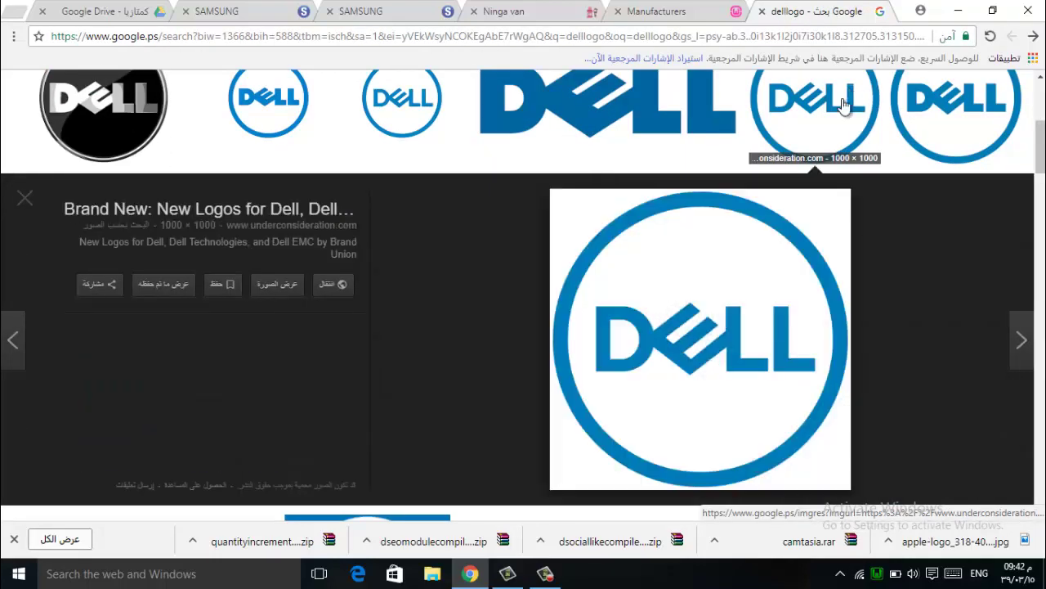
right_click(699, 268)
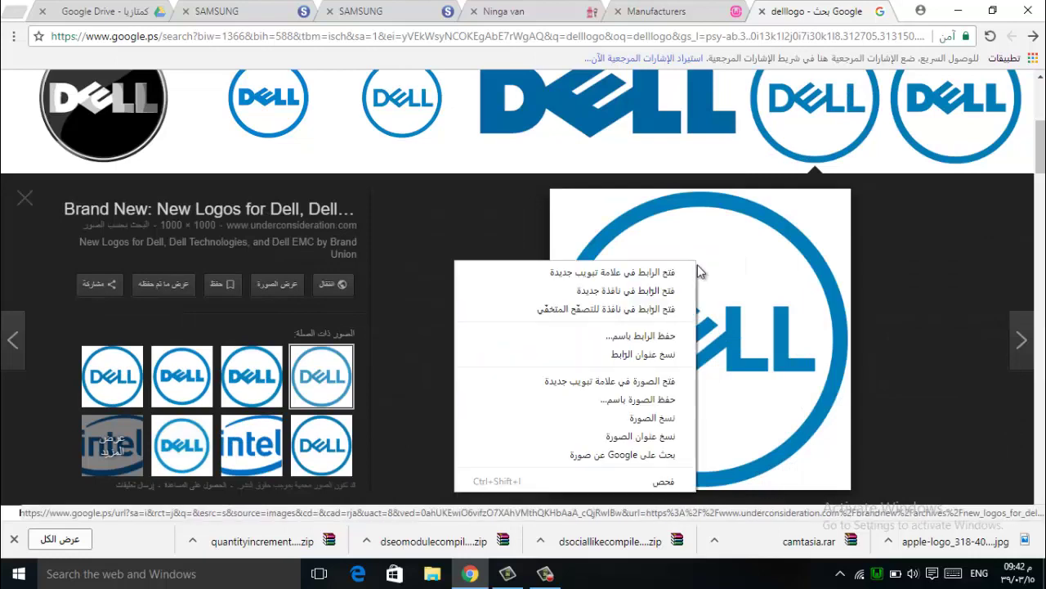
left_click(638, 406)
left_click(902, 528)
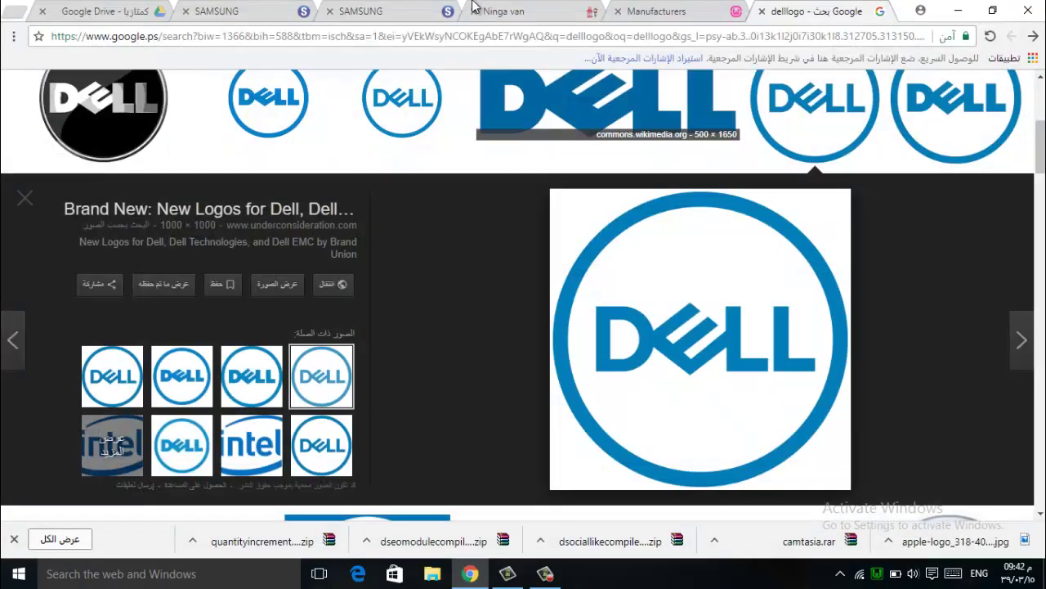
Return to the store's image manager, upload dell_2016_logo.png from the desktop, and assign it as the manufacturer's image
left_click(645, 11)
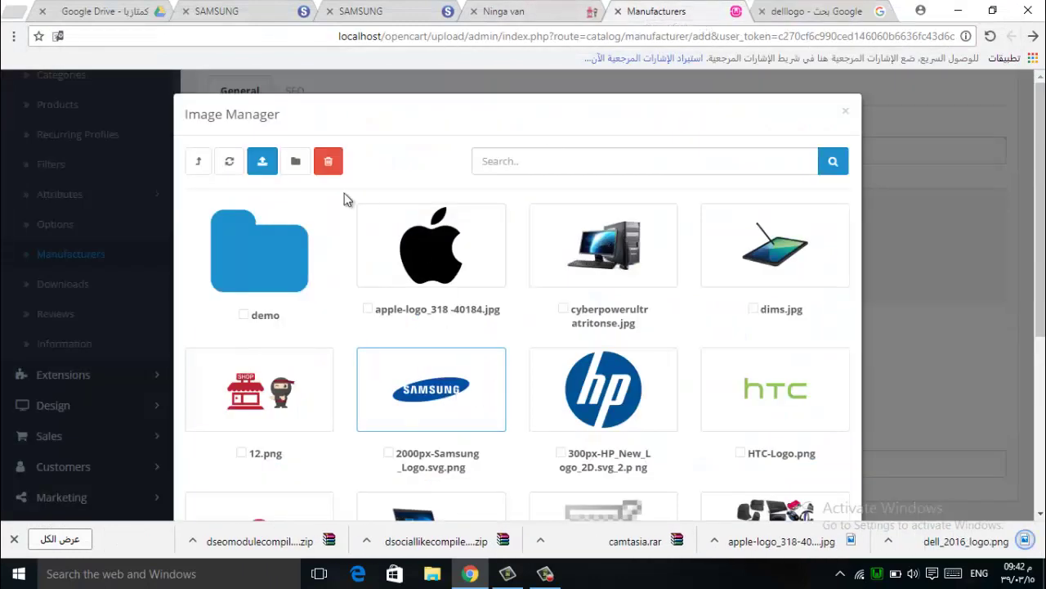
left_click(263, 164)
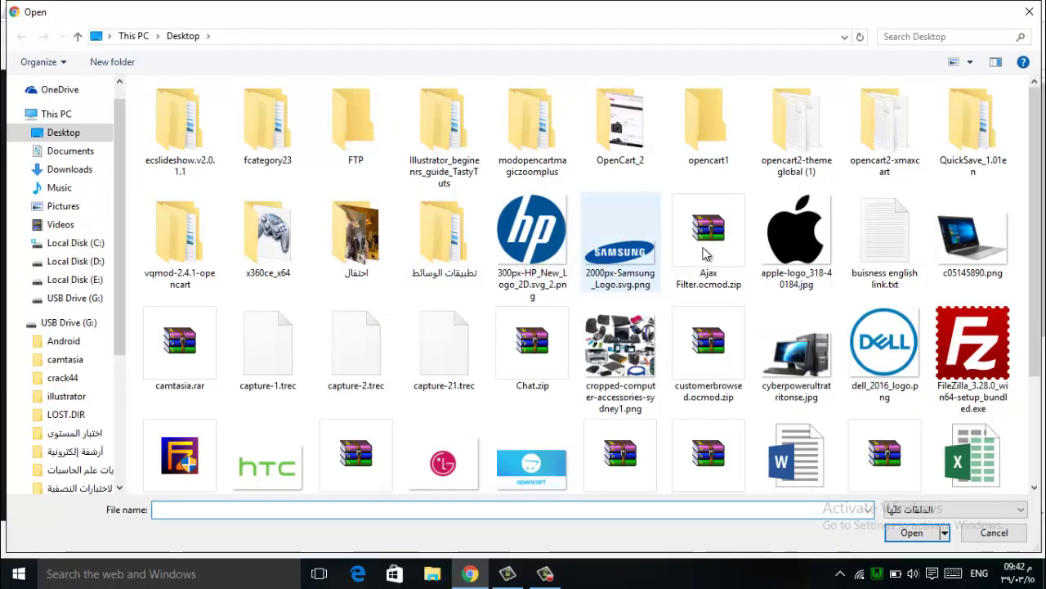
double_click(892, 342)
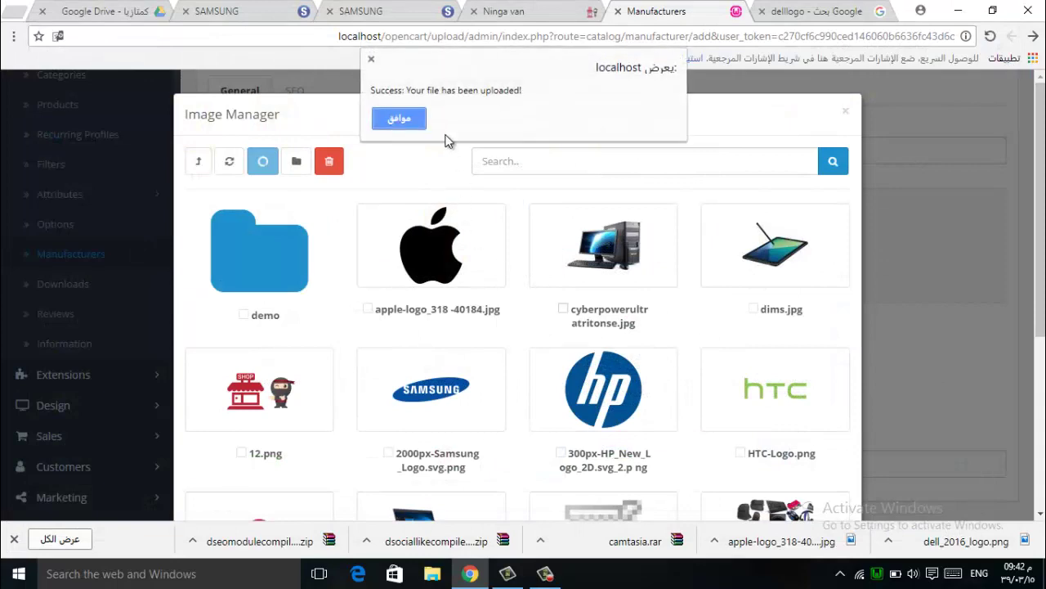
left_click(406, 124)
scroll(496, 362, "down", 4)
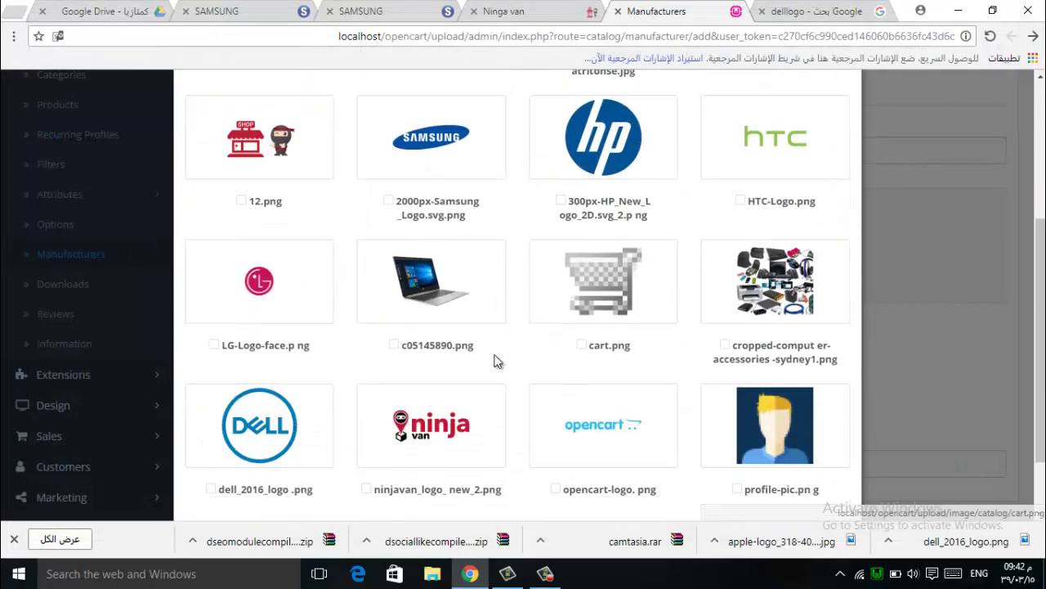
left_click(257, 370)
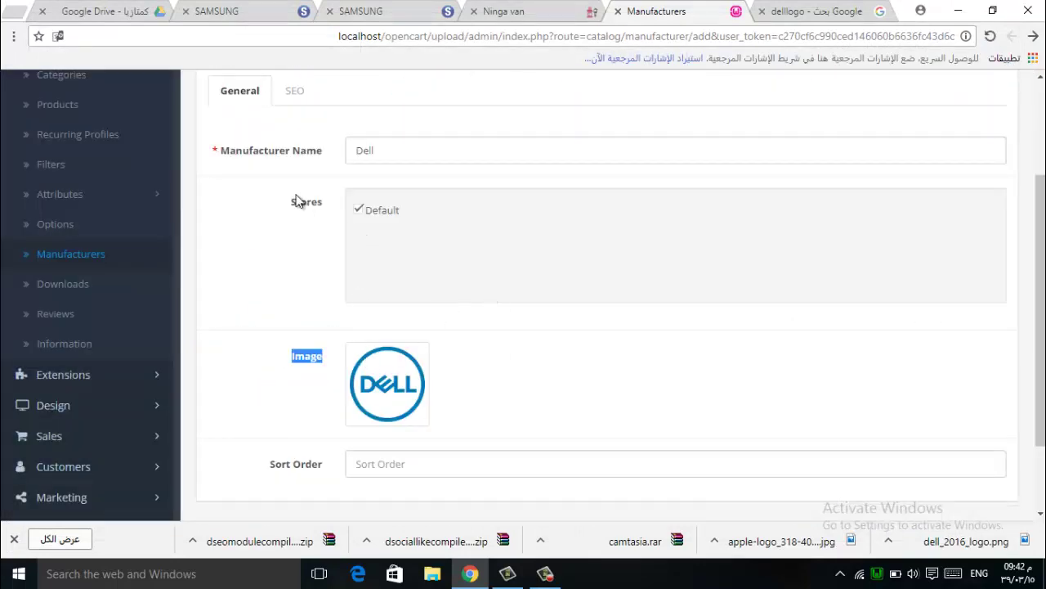
Set the Dell manufacturer's sort order to 3 and save it
left_click_drag(299, 205, 334, 205)
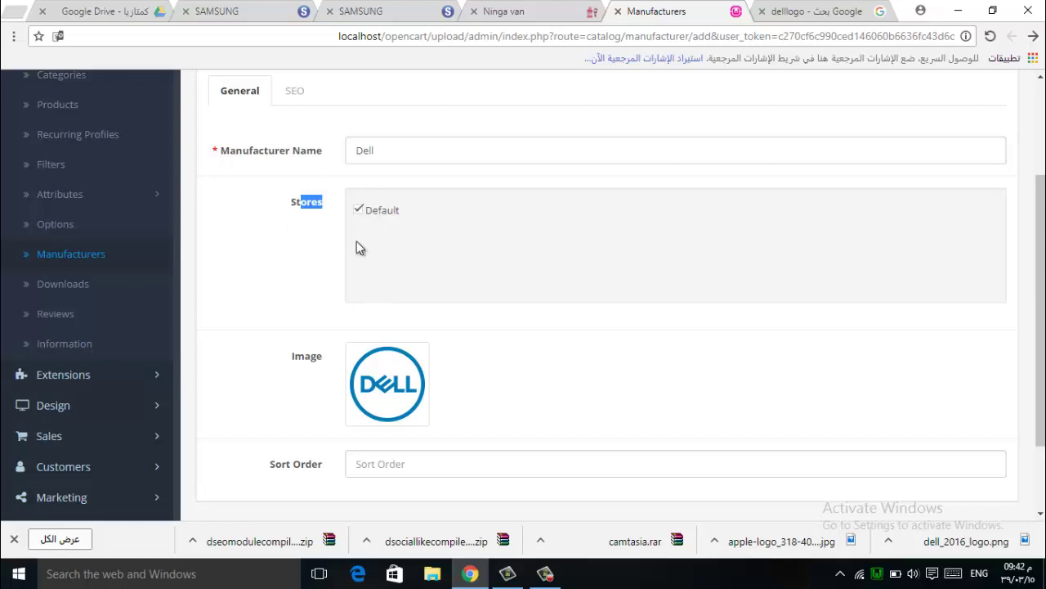
scroll(450, 372, "down", 2)
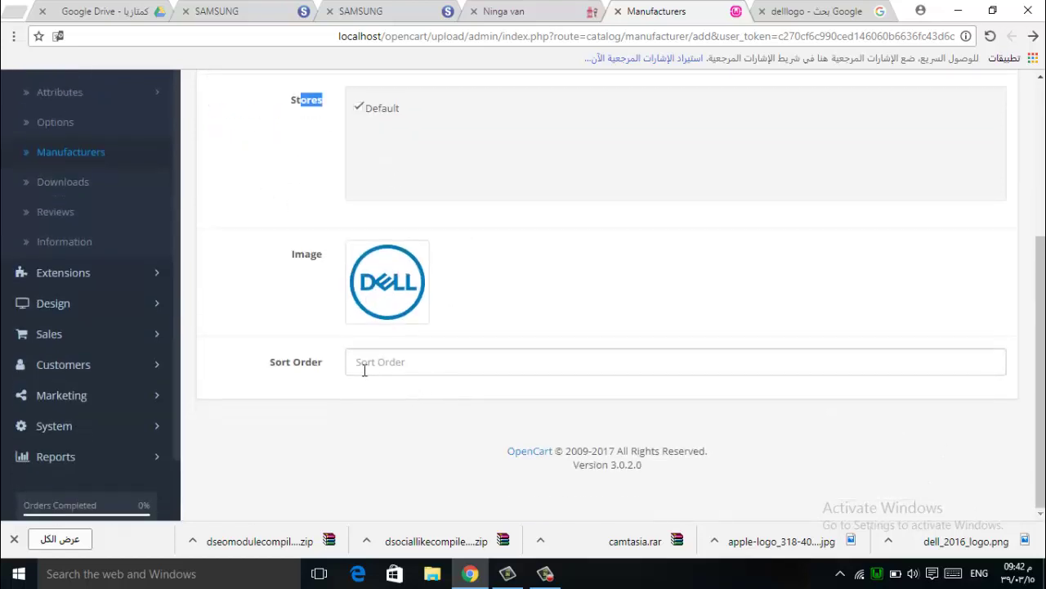
left_click(365, 360)
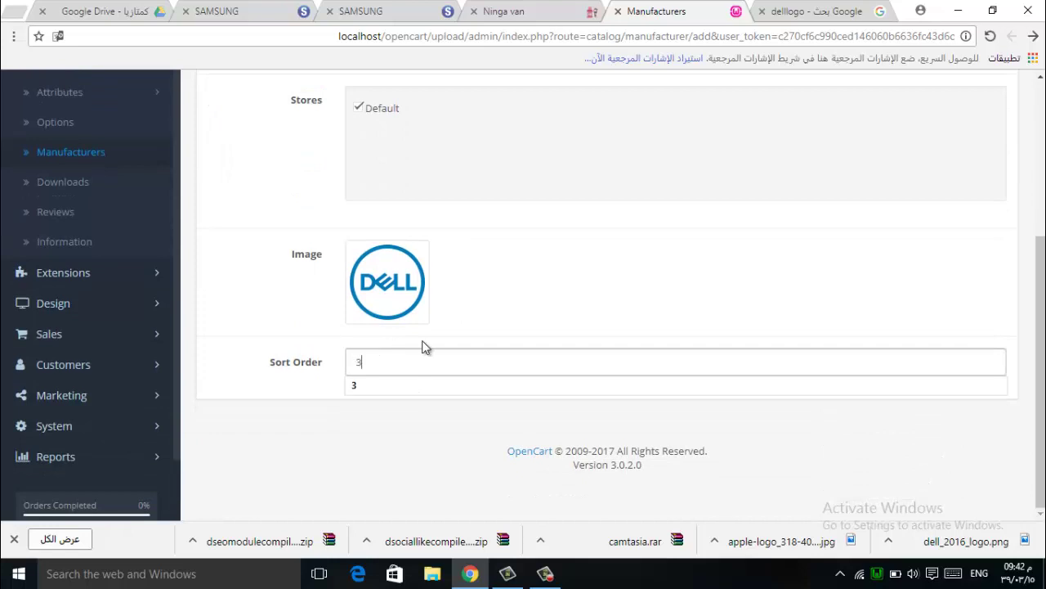
scroll(434, 331, "up", 3)
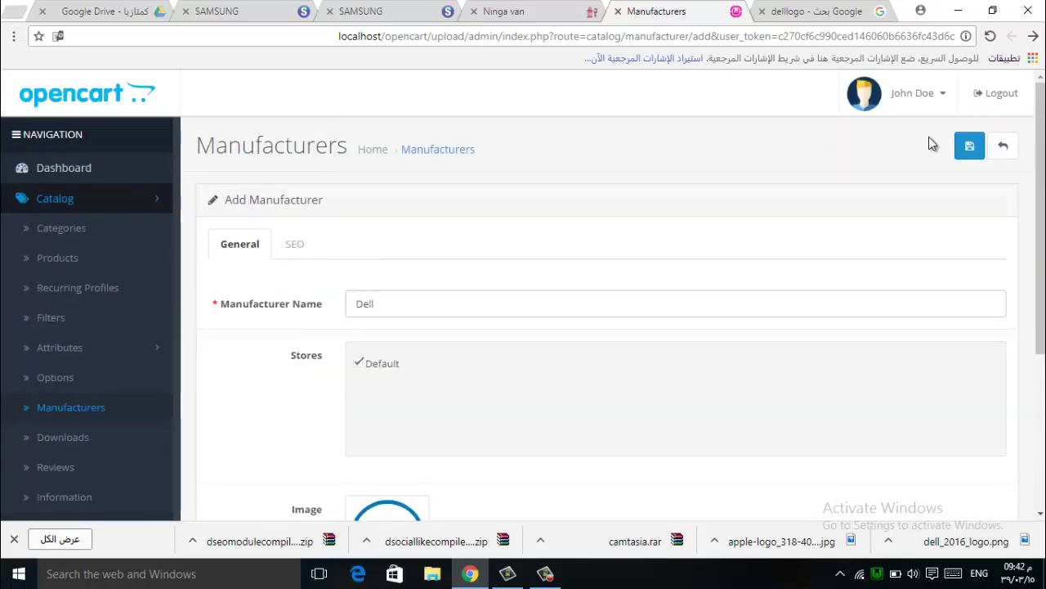
left_click(968, 145)
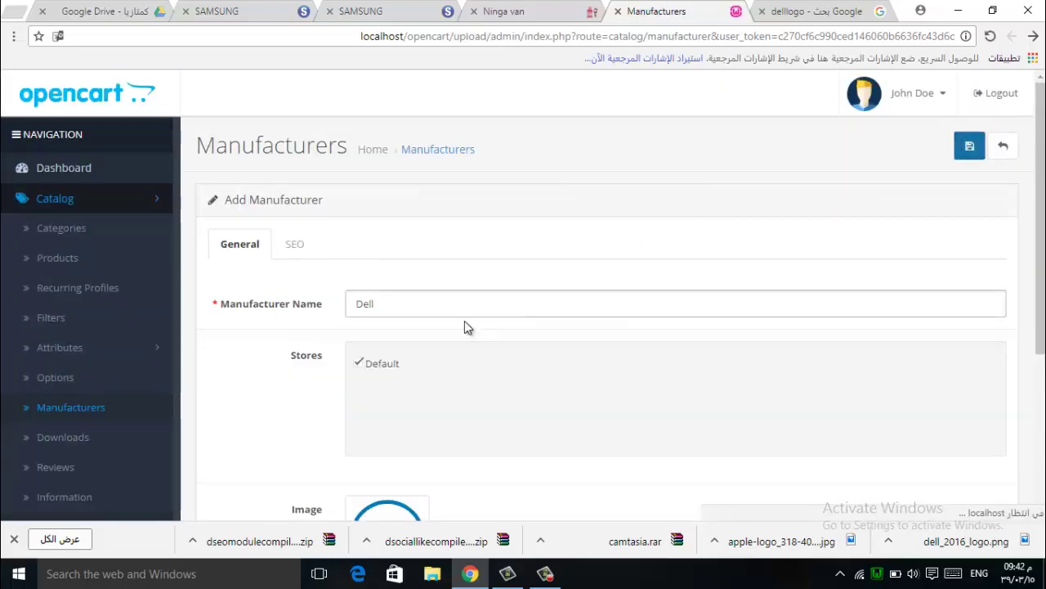
scroll(462, 317, "down", 2)
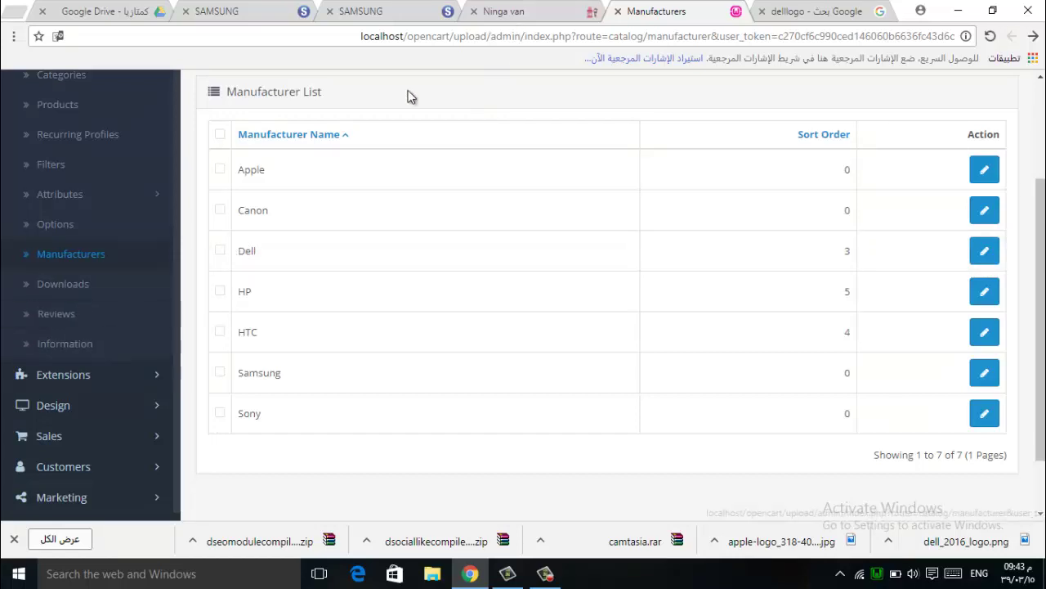
Reload the Ninja Van storefront home page and check the Smartphonse category menu
left_click(536, 12)
left_click(536, 33)
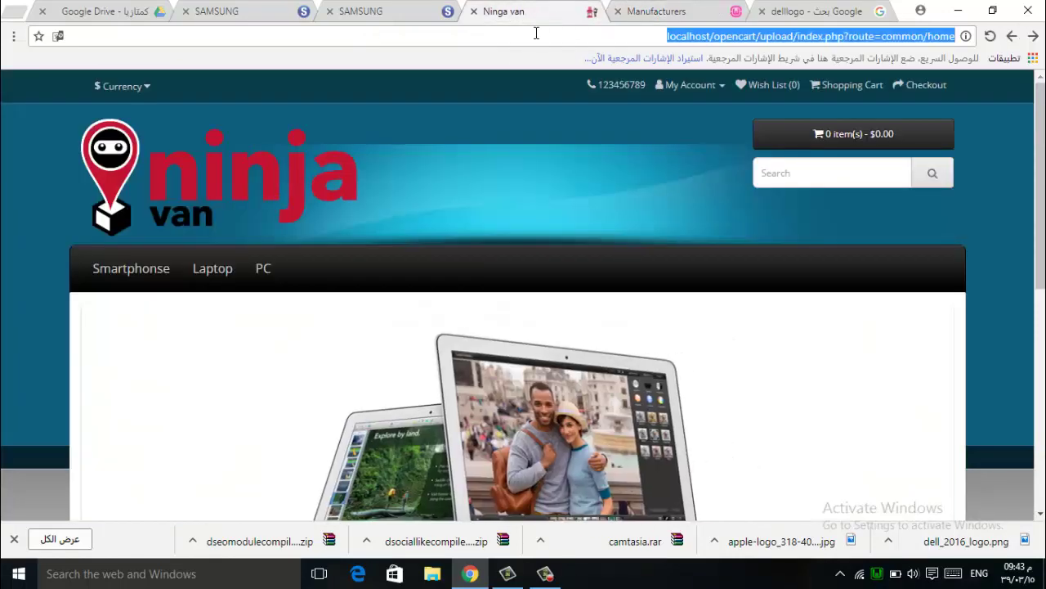
key("Return")
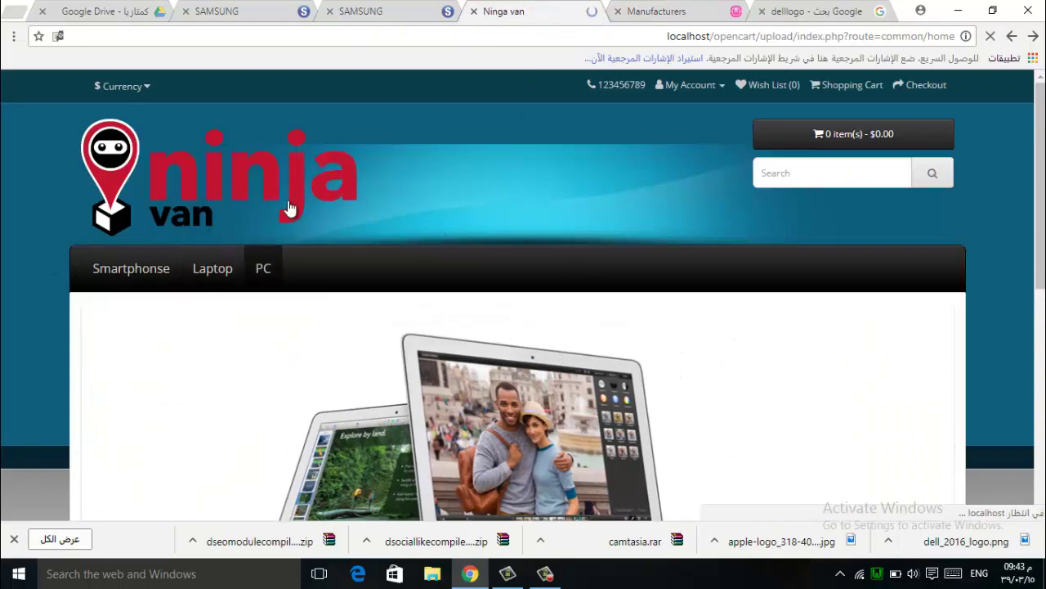
mouse_move(146, 277)
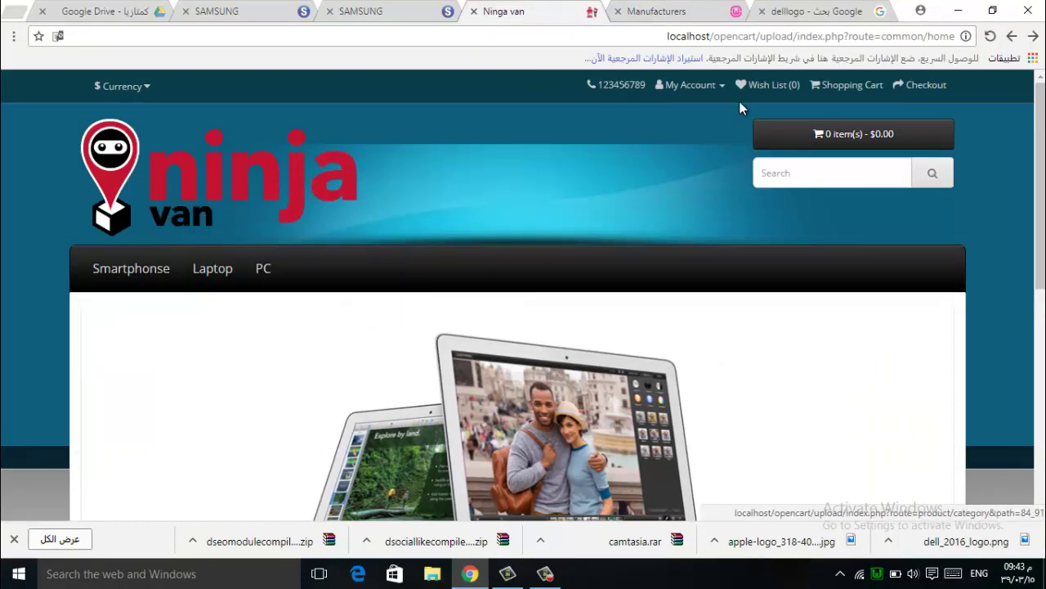
Go back to the store admin's product list and delete both the Samsung and Samsung S7 edge products, confirming the deletion
left_click(677, 11)
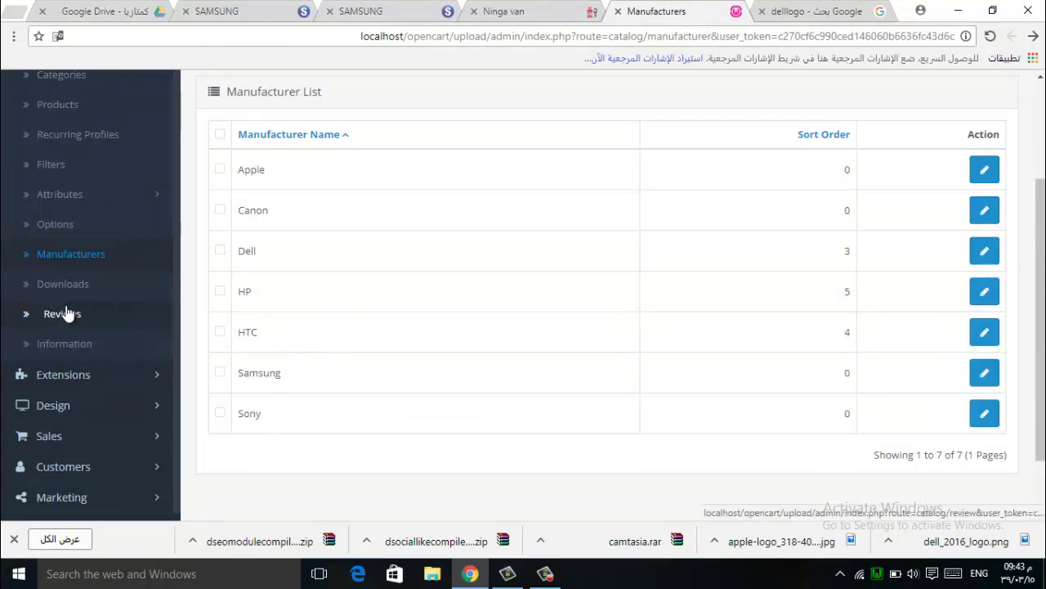
scroll(86, 178, "up", 2)
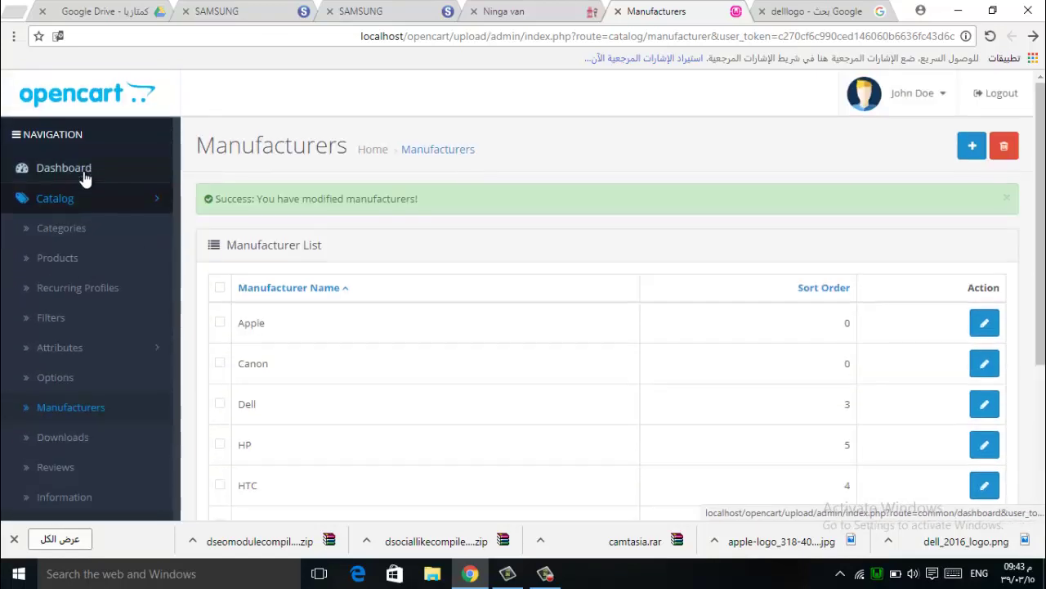
left_click(72, 261)
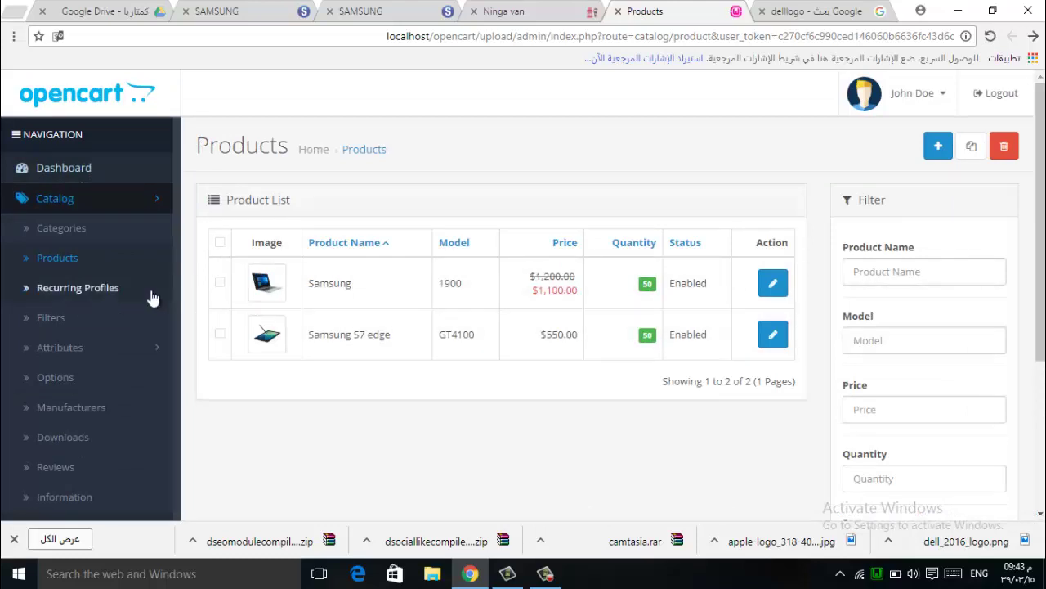
left_click(219, 337)
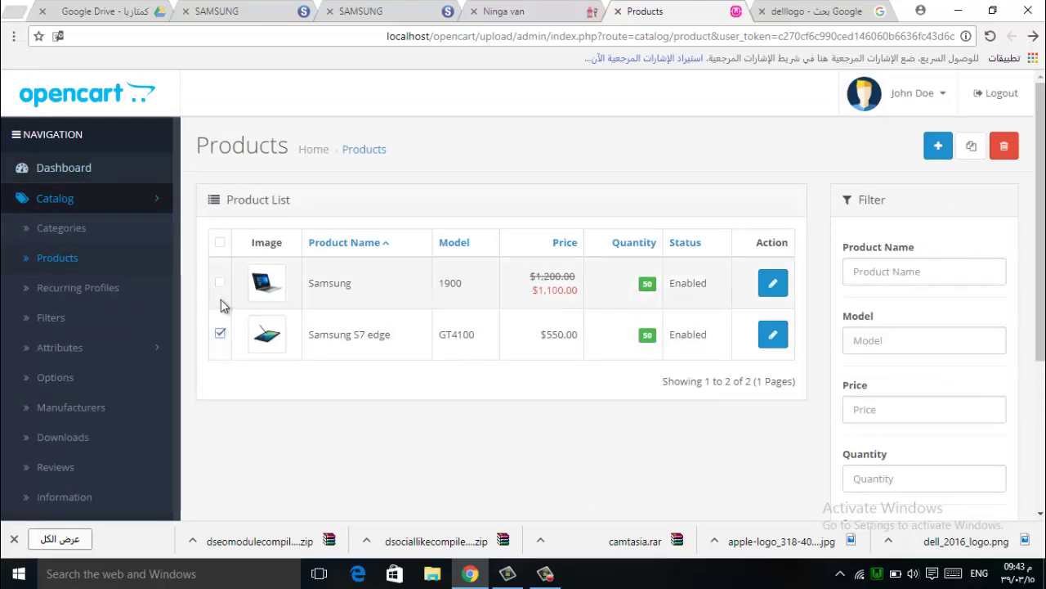
left_click(1001, 150)
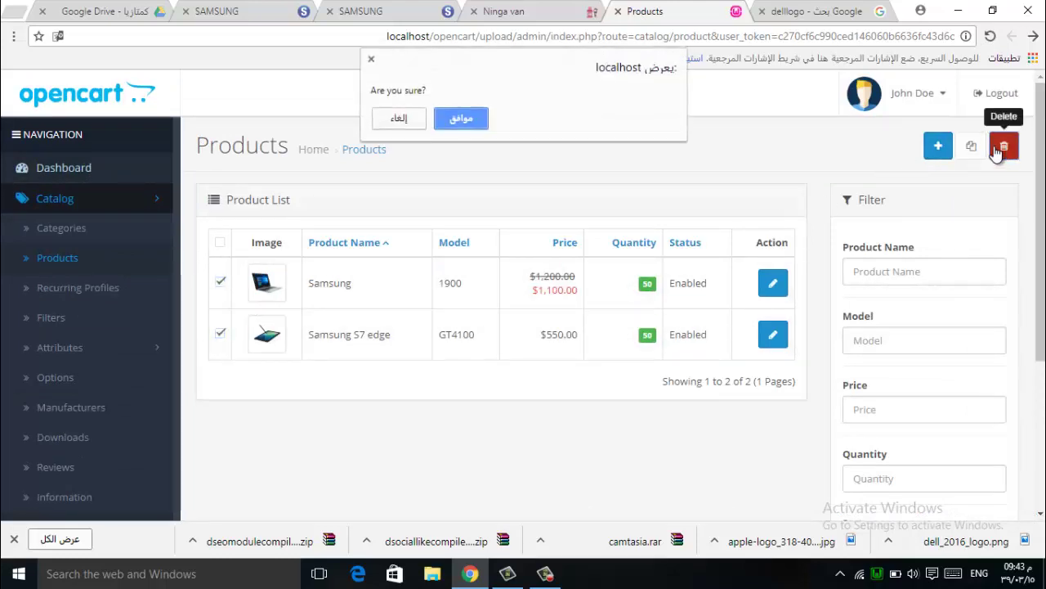
left_click(473, 117)
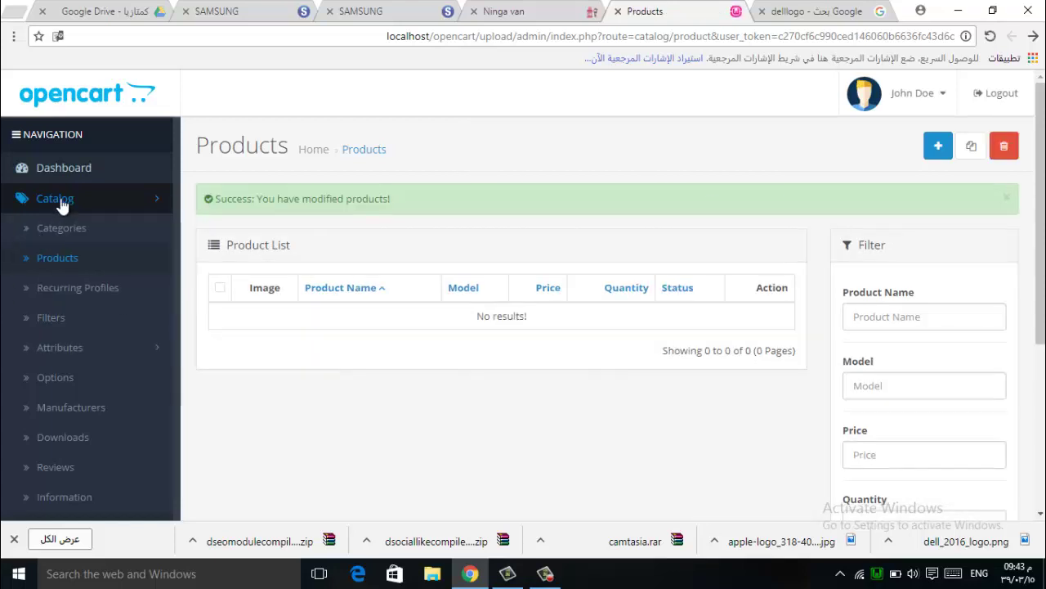
Start a new product in the catalog and name it Samsung S7 edge
left_click(937, 150)
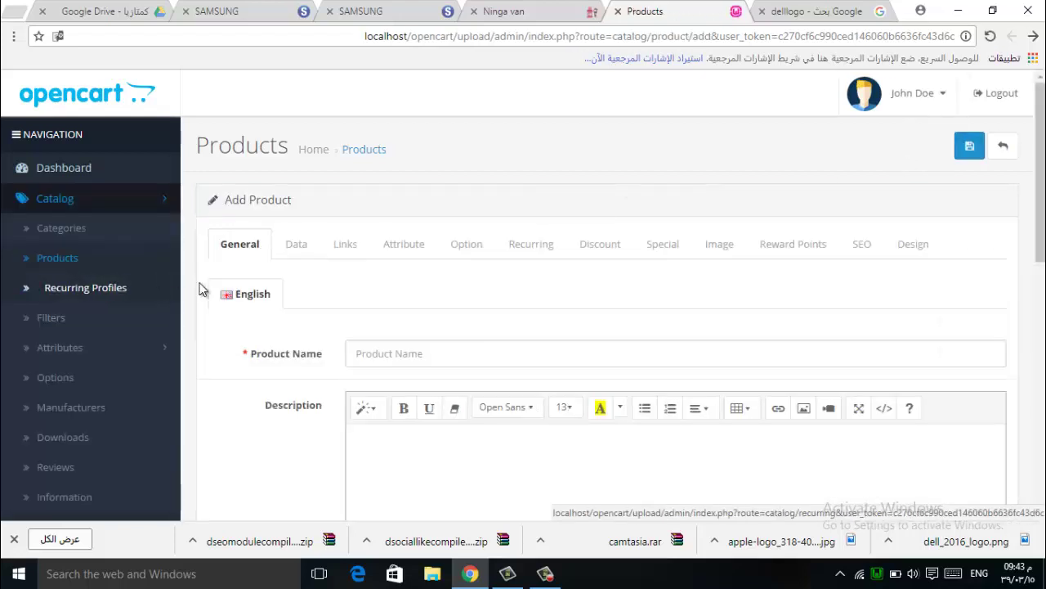
left_click(379, 357)
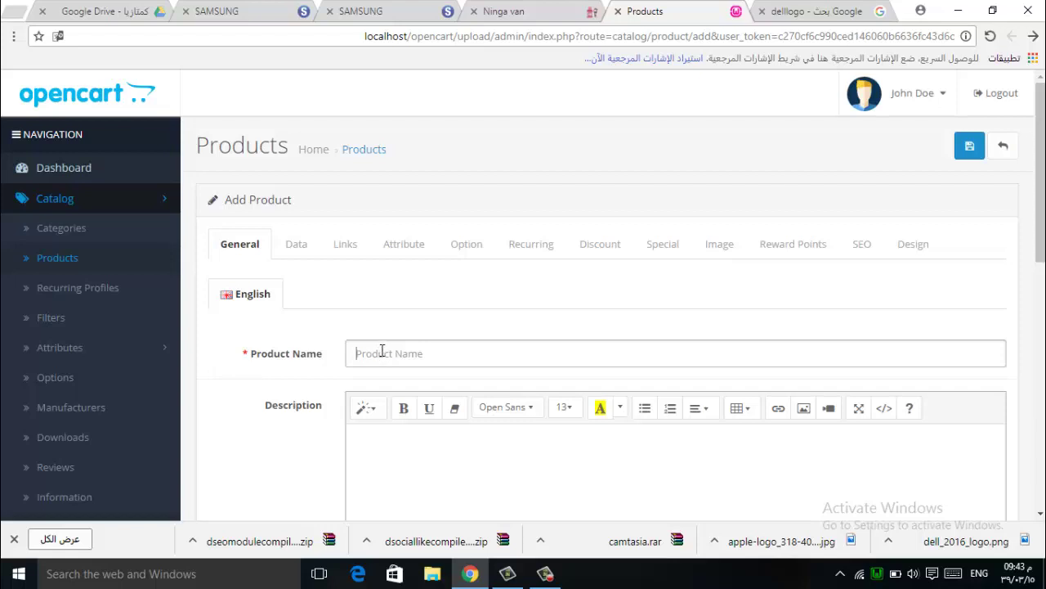
type("Samsung S7 edge")
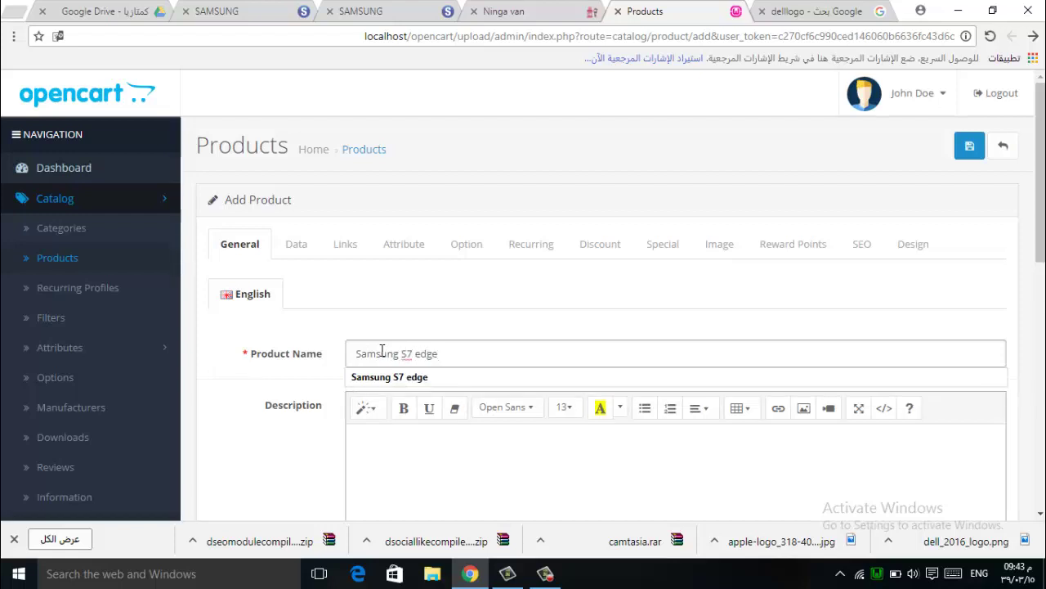
scroll(468, 343, "down", 2)
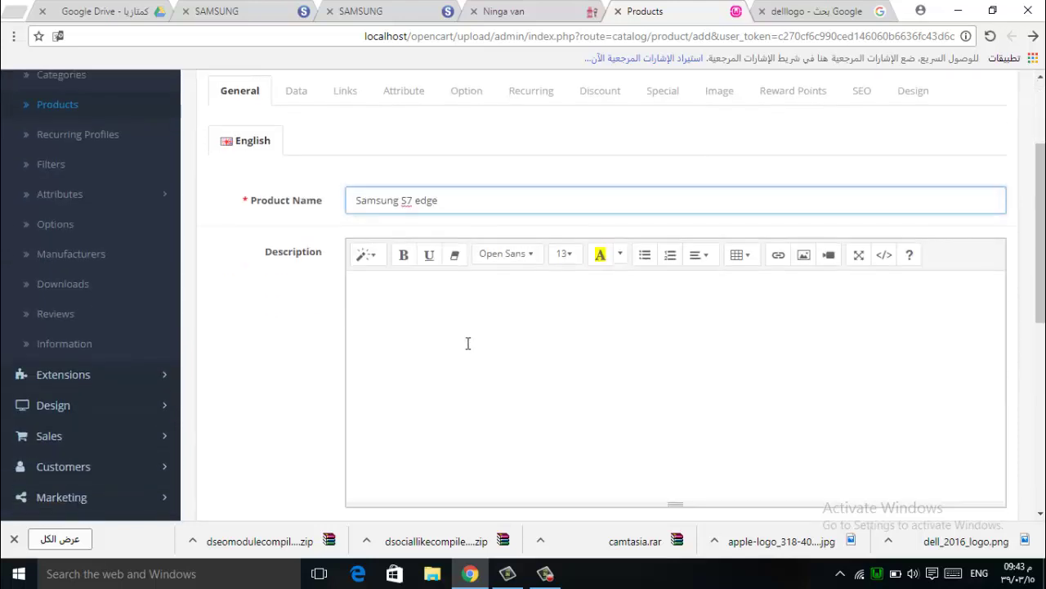
left_click(412, 309)
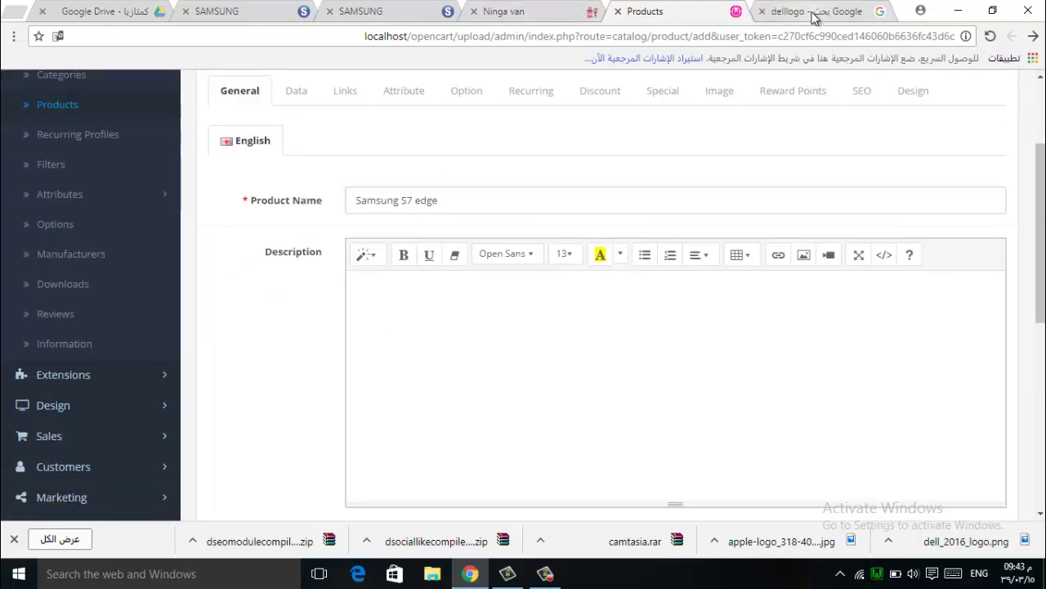
Switch to the Google search page and search all results for Samsung s7 edge
left_click(814, 13)
left_click(898, 148)
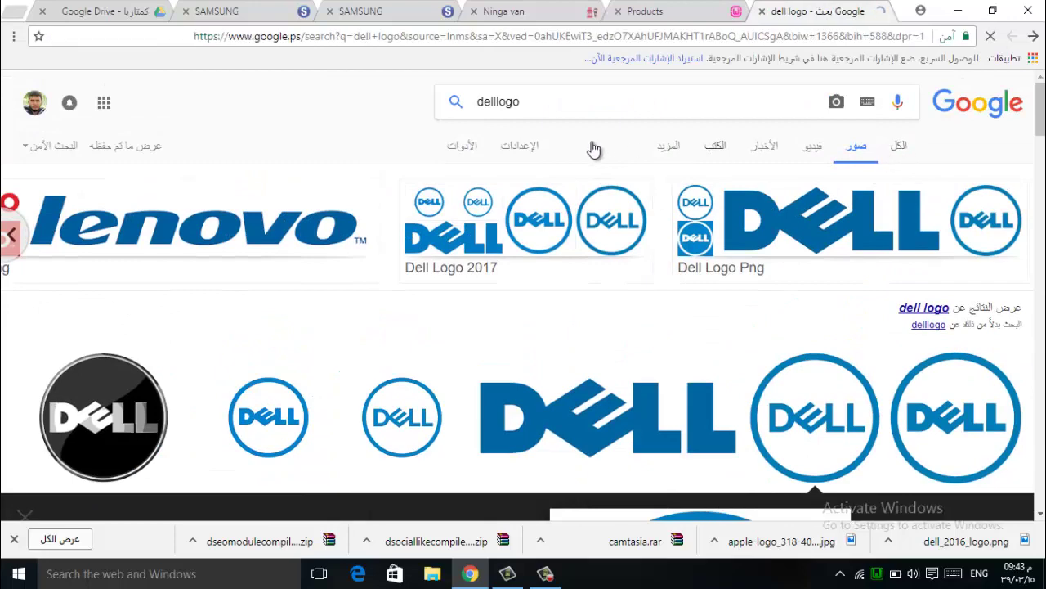
left_click(532, 102)
key("ctrl+a")
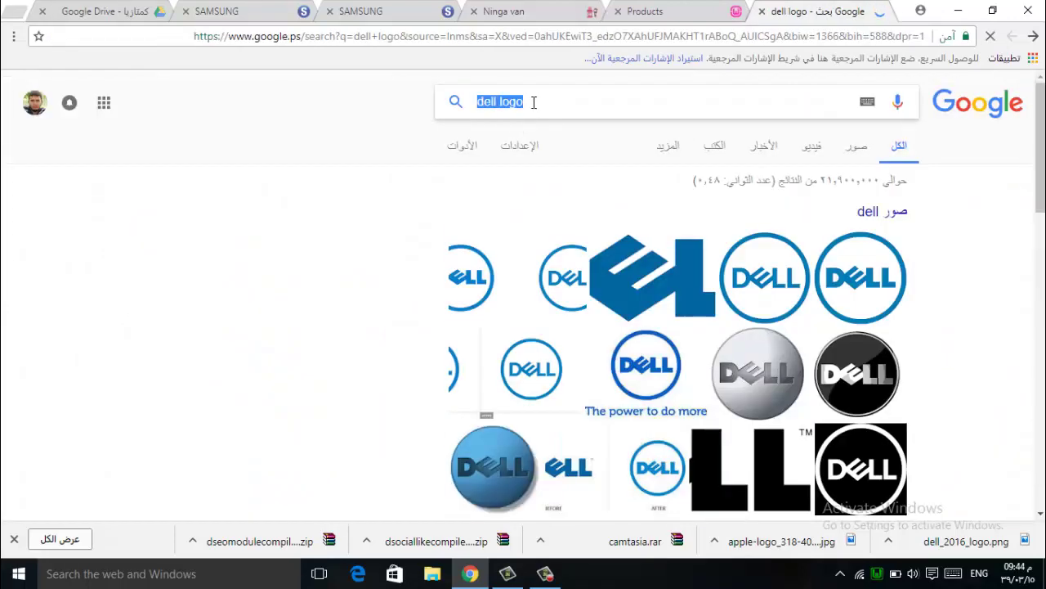
type("Sams")
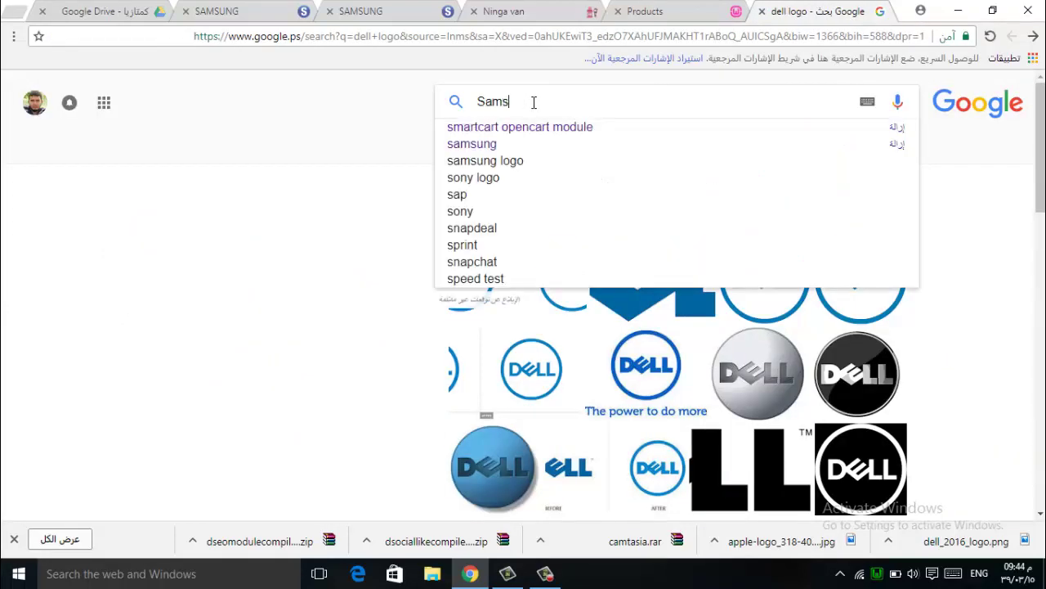
type("ung s7")
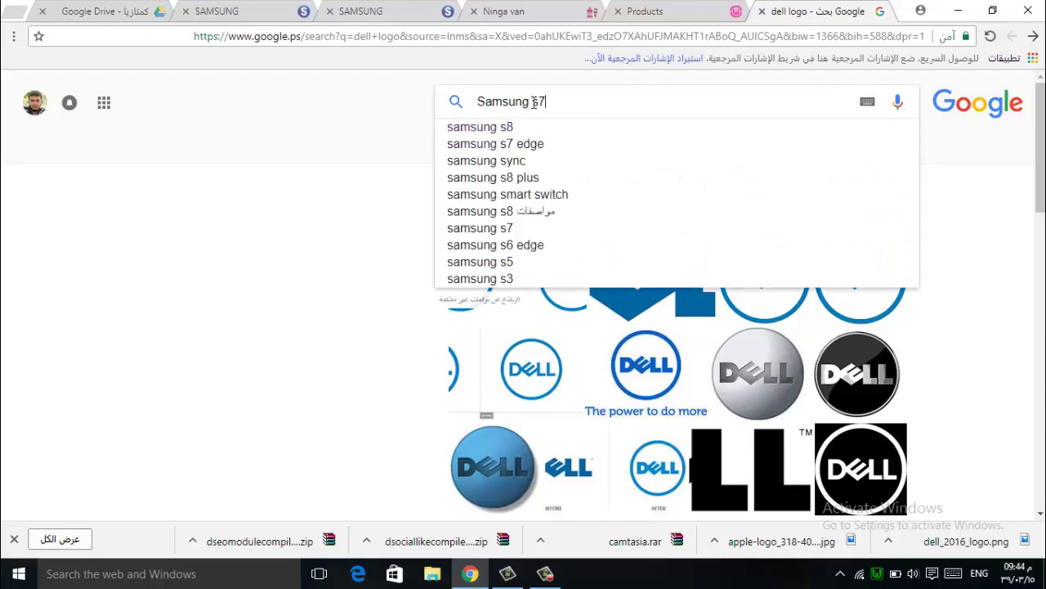
type(" edge")
key("Return")
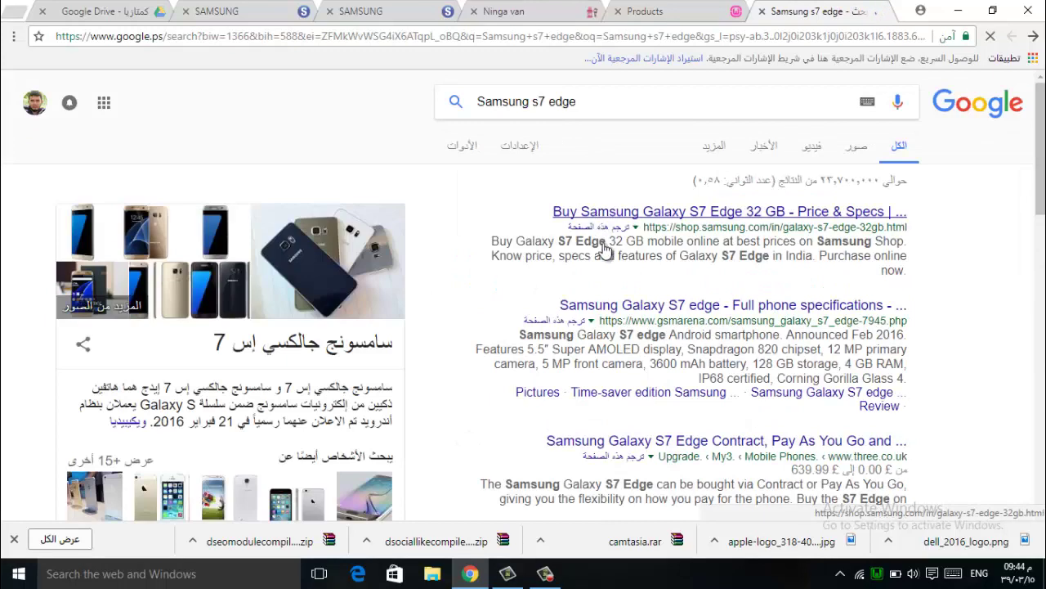
Open the GSMArena Samsung Galaxy S7 edge specifications result separately and copy its full specification table from Network to Battery life
middle_click(609, 306)
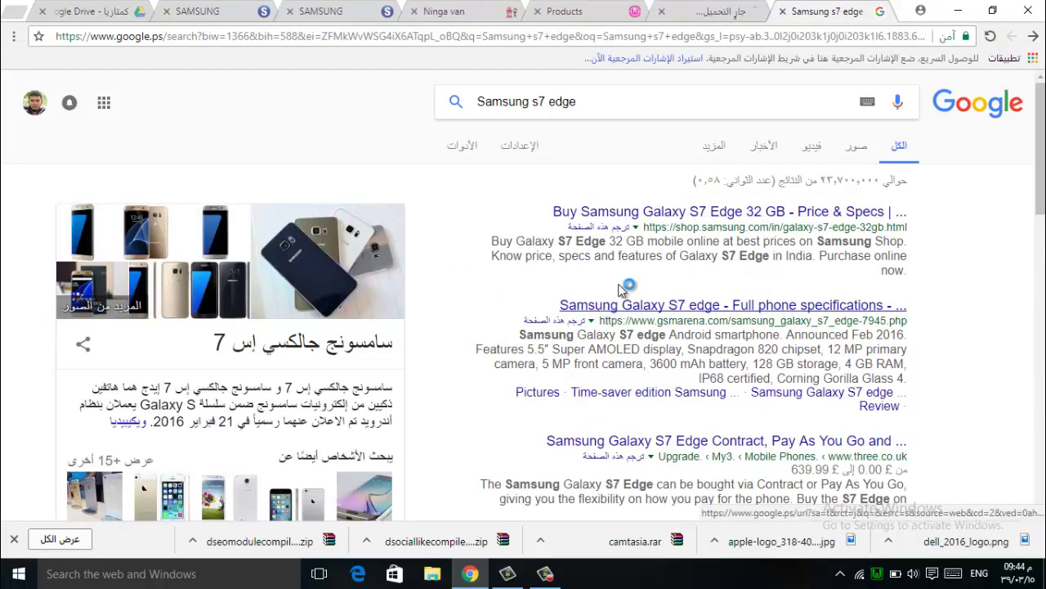
left_click(727, 12)
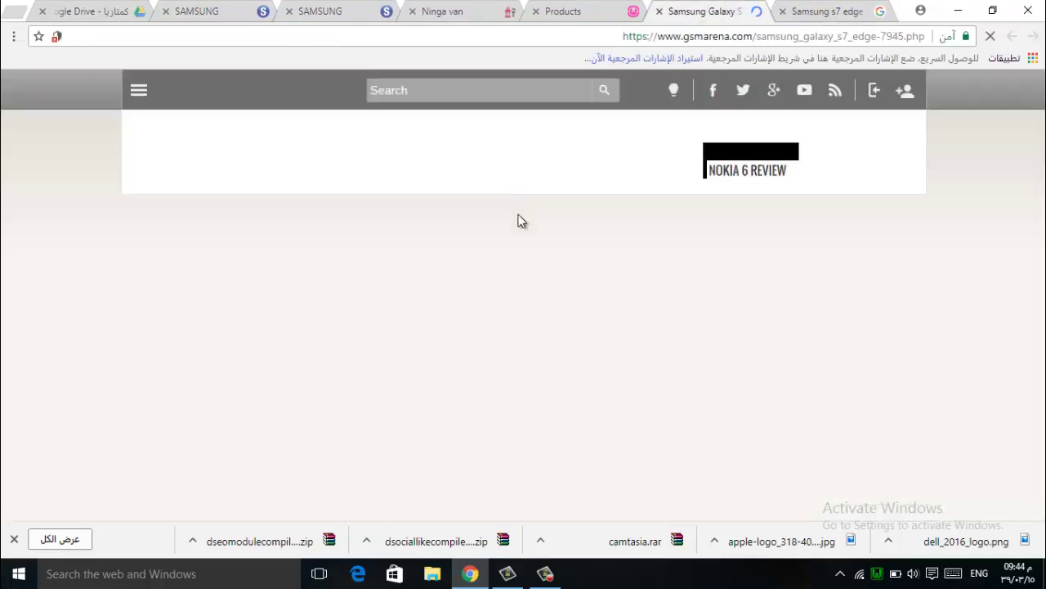
scroll(491, 278, "down", 3)
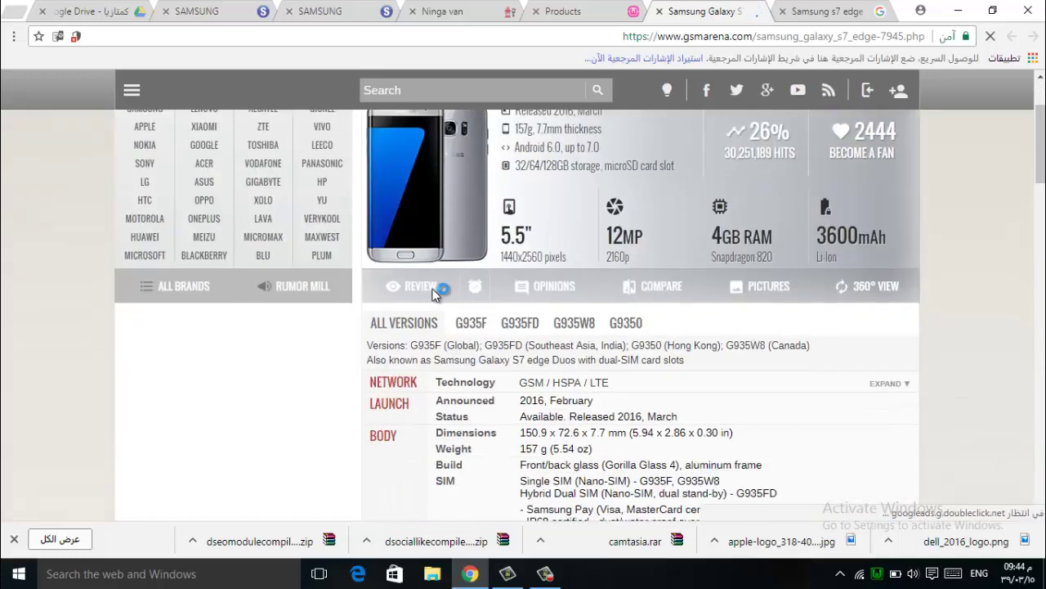
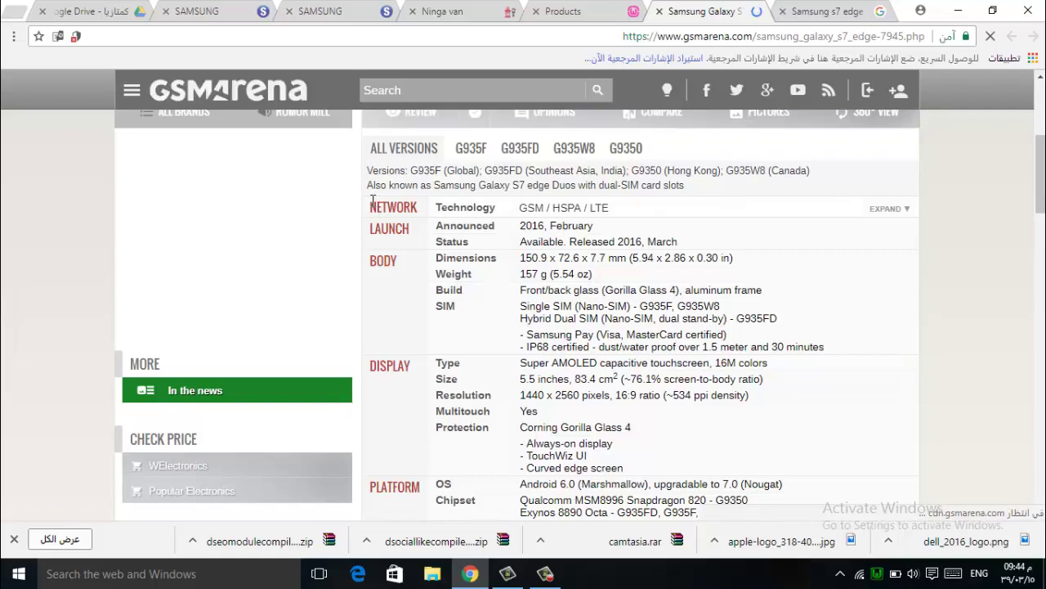
left_click_drag(373, 203, 625, 238)
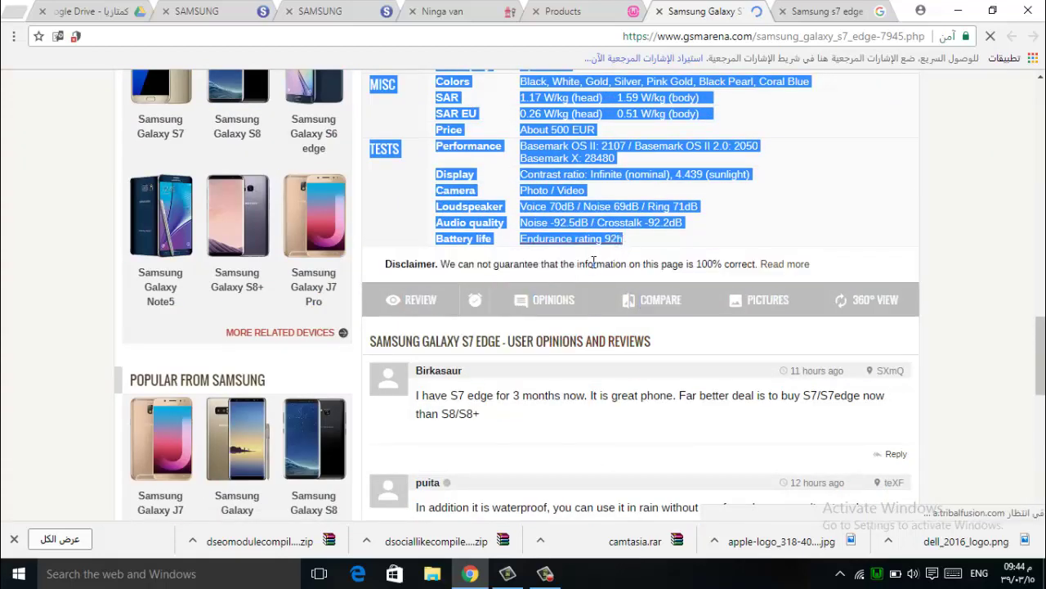
Return to the store's new product form and paste the copied specification table into the product description
left_click(595, 17)
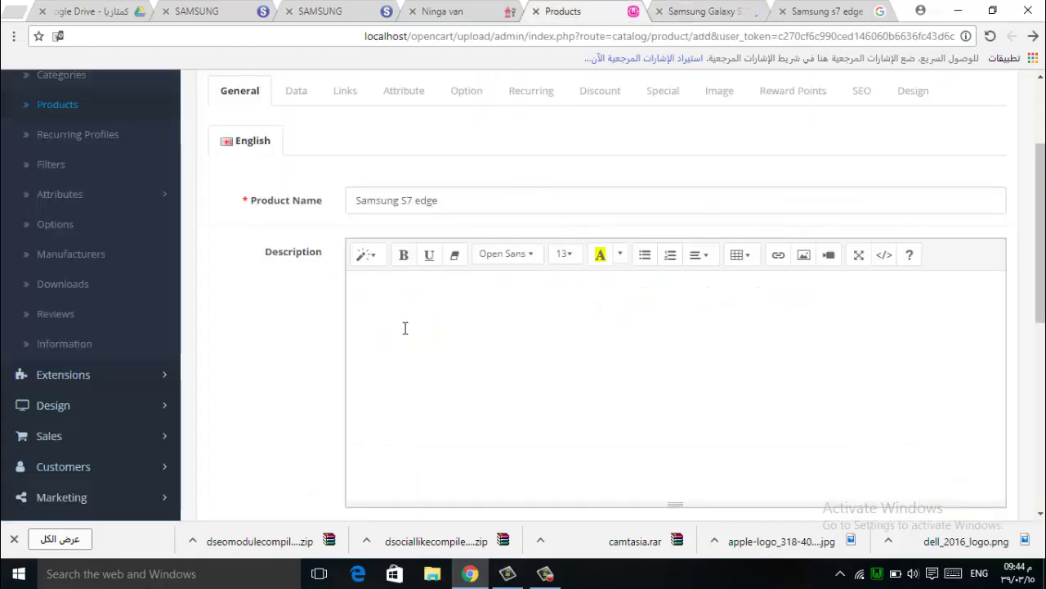
left_click(405, 328)
key("ctrl+v")
scroll(466, 361, "up", 15)
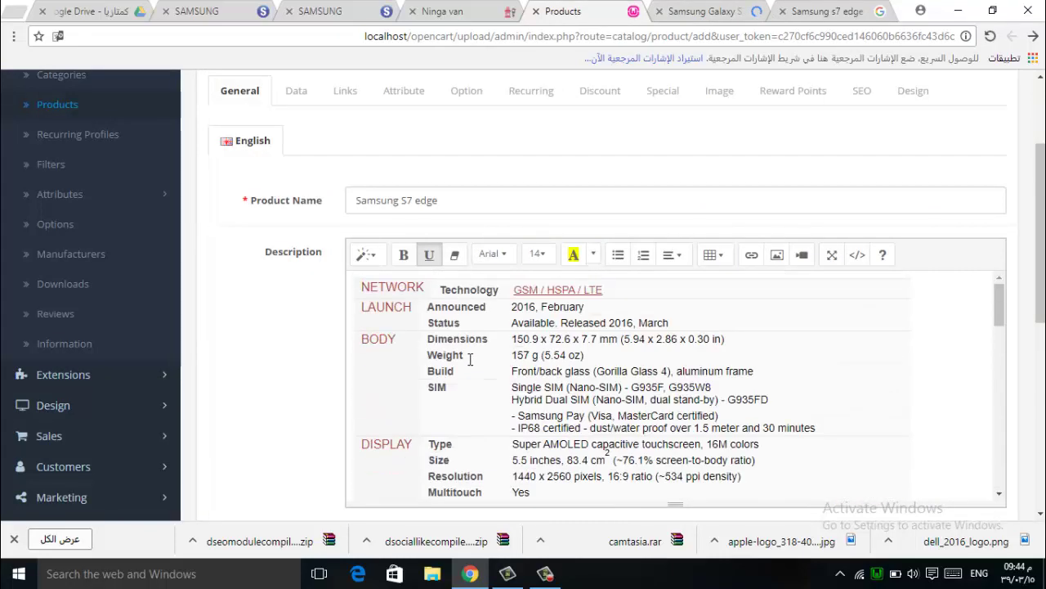
scroll(470, 360, "up", 2)
Set the product's meta tag title to Samsung-S7-edge
scroll(245, 368, "down", 4)
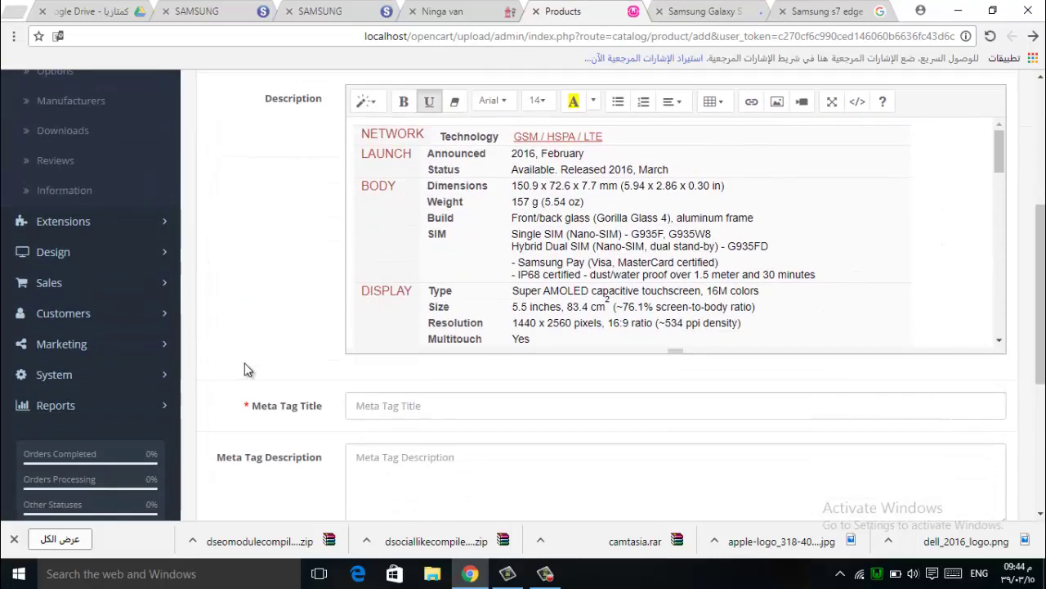
scroll(403, 277, "down", 15)
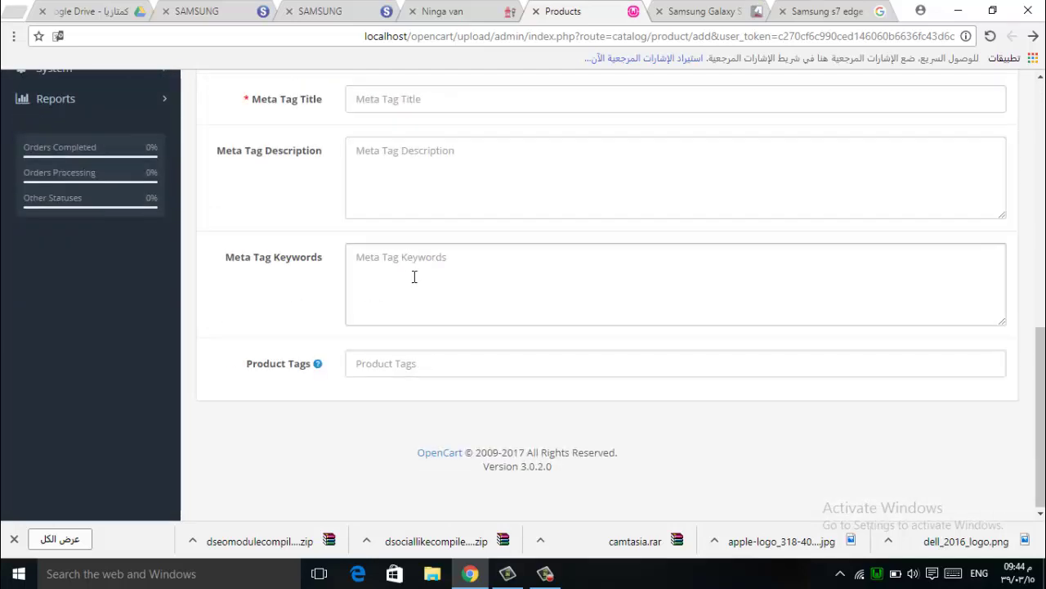
scroll(415, 275, "up", 4)
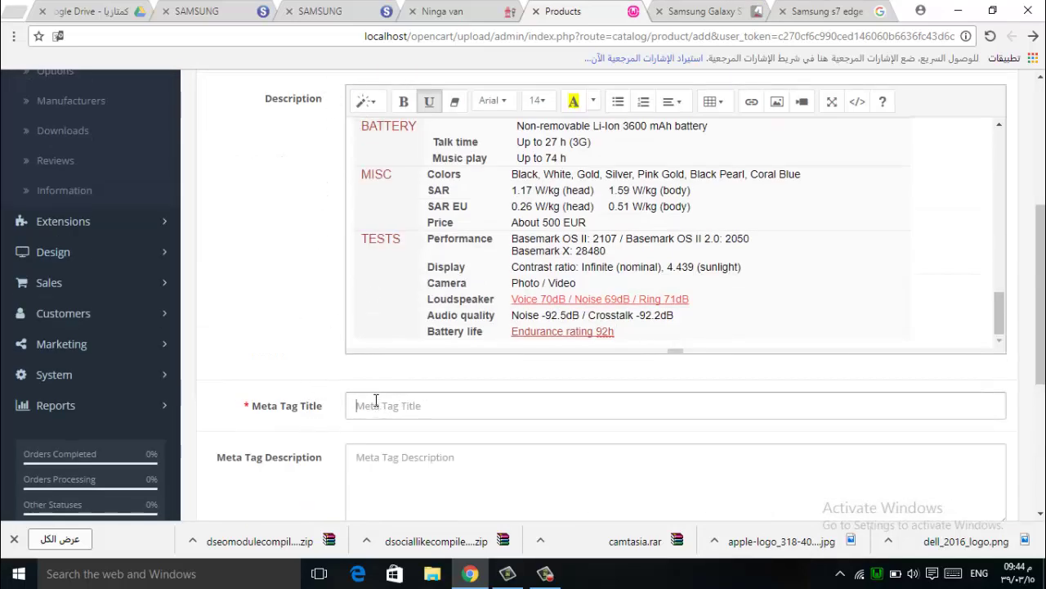
type("S")
left_click(398, 428)
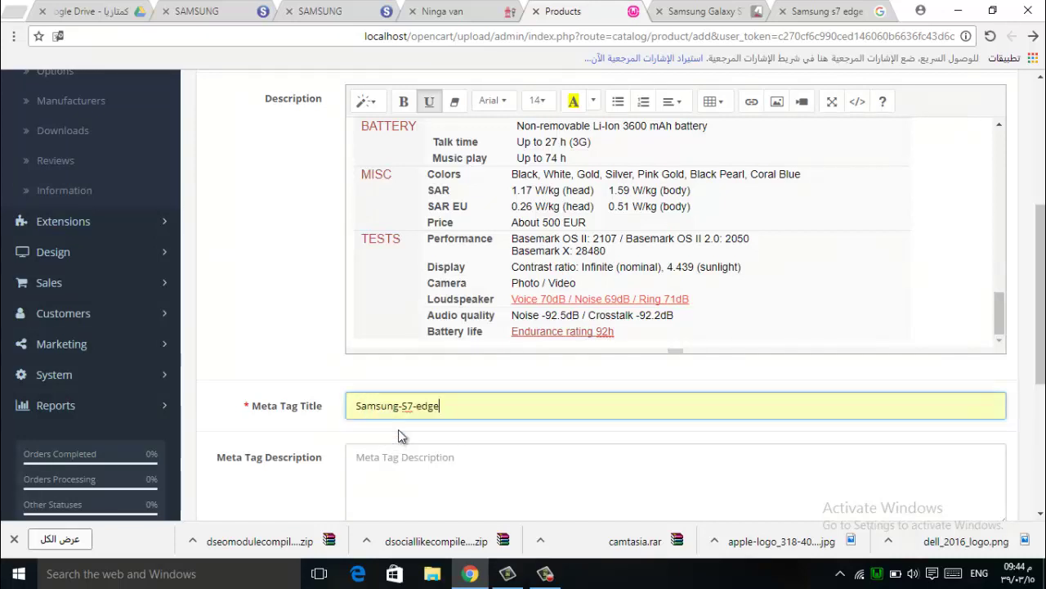
scroll(425, 397, "down", 2)
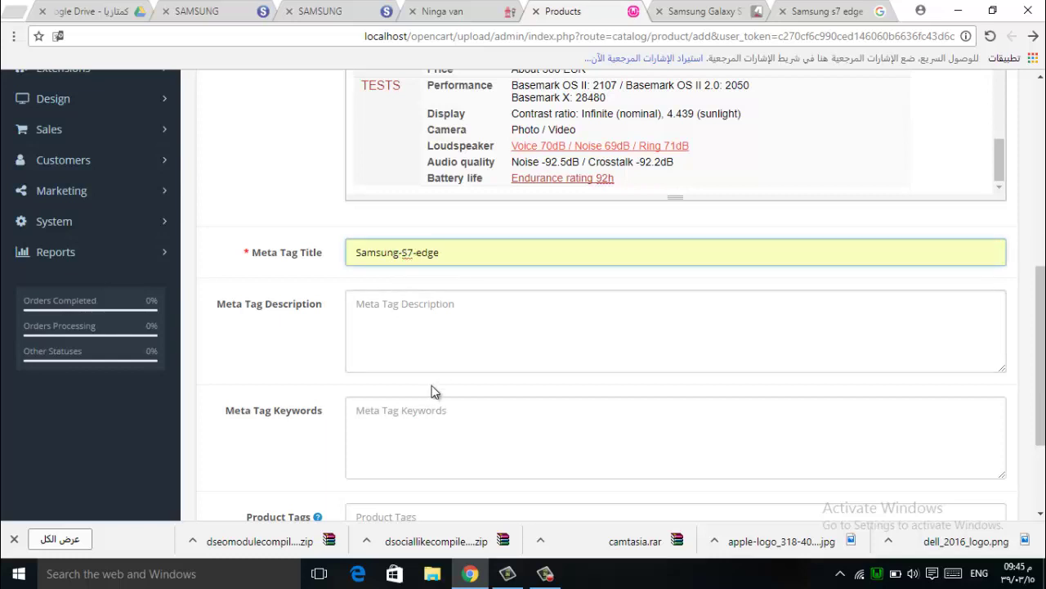
scroll(446, 388, "down", 2)
Show the product's data settings, then copy the model number G935F from the GSMArena page's version list
scroll(446, 381, "up", 10)
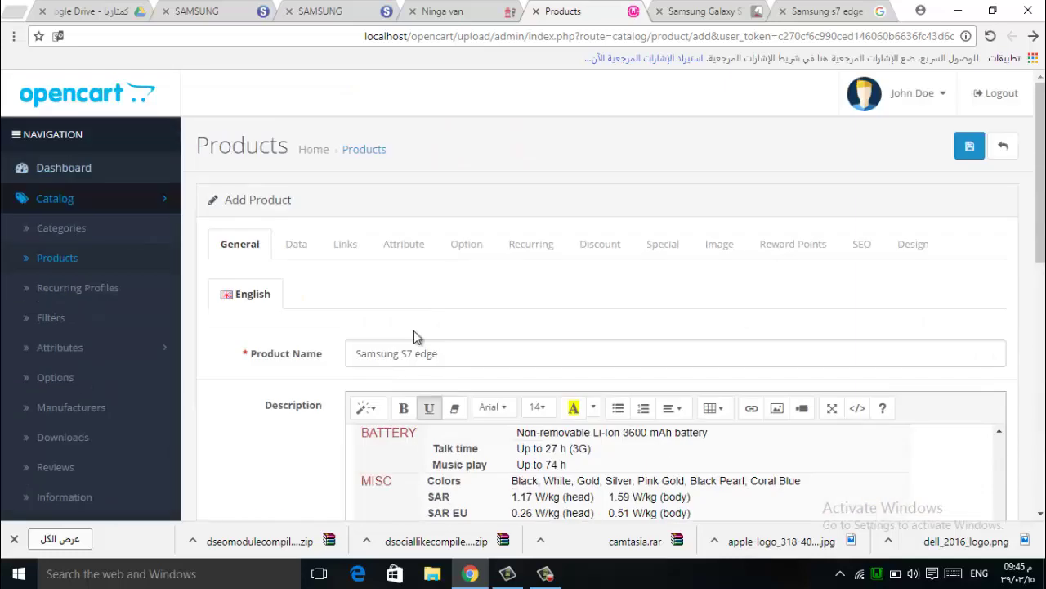
left_click(300, 255)
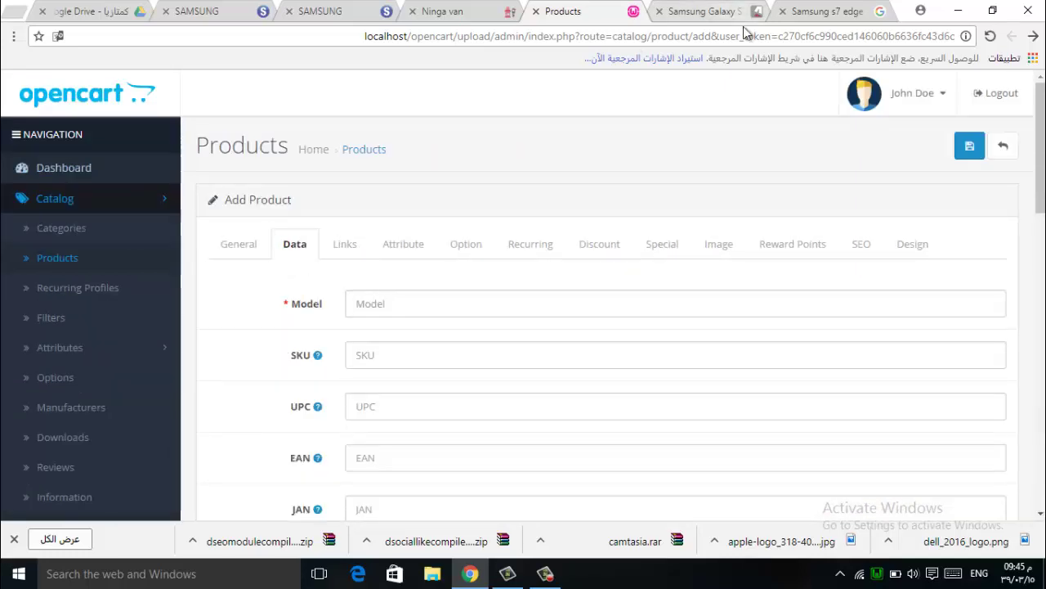
left_click(703, 11)
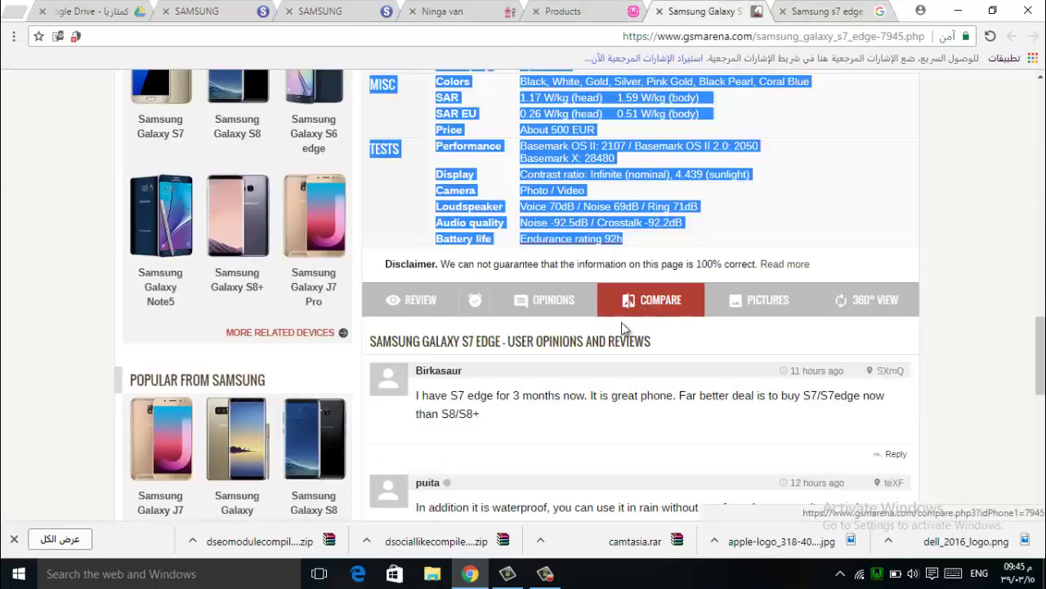
scroll(623, 323, "up", 5)
scroll(623, 319, "up", 2)
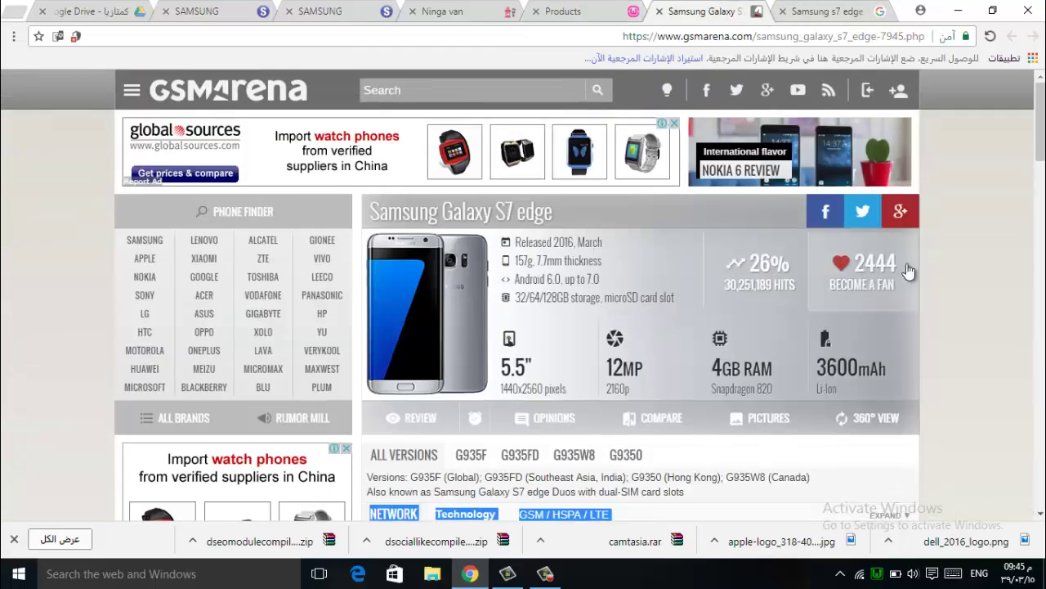
left_click(961, 269)
scroll(930, 310, "down", 2)
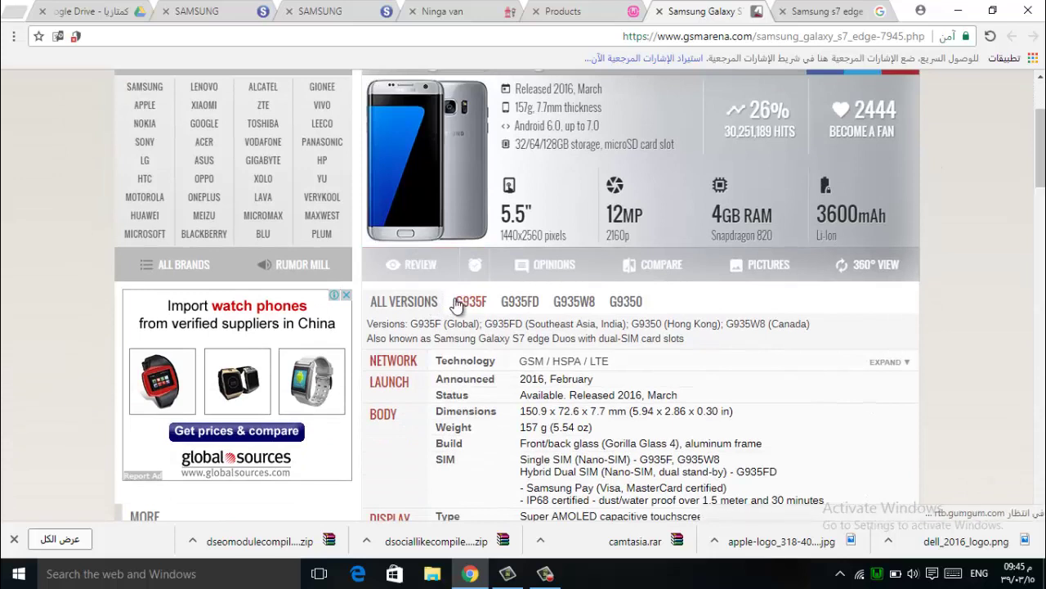
left_click_drag(458, 305, 487, 303)
key("ctrl+c")
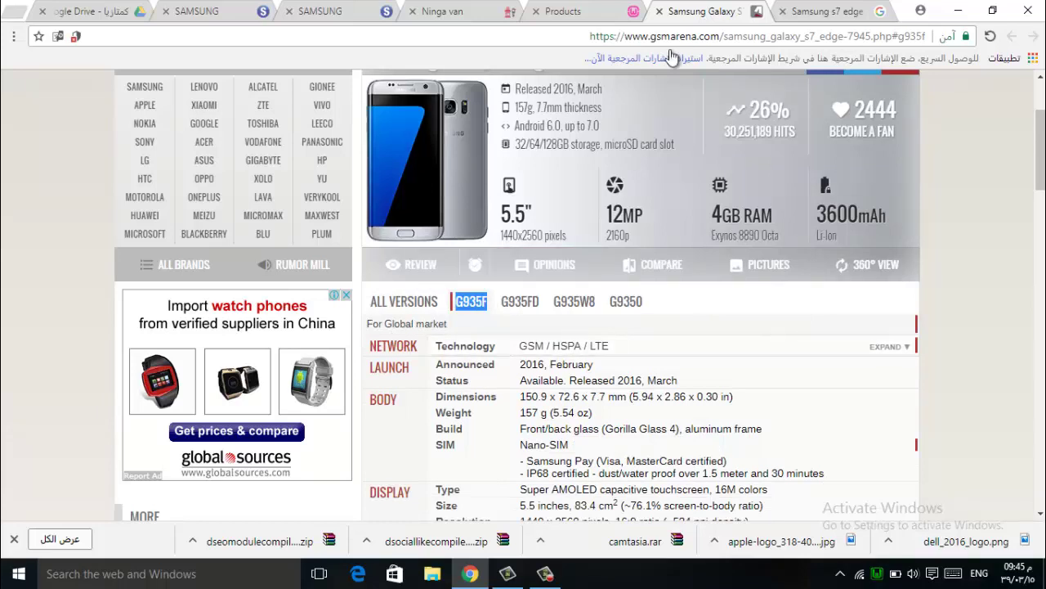
Return to the store's product form and paste G935F as the product's model
left_click(560, 12)
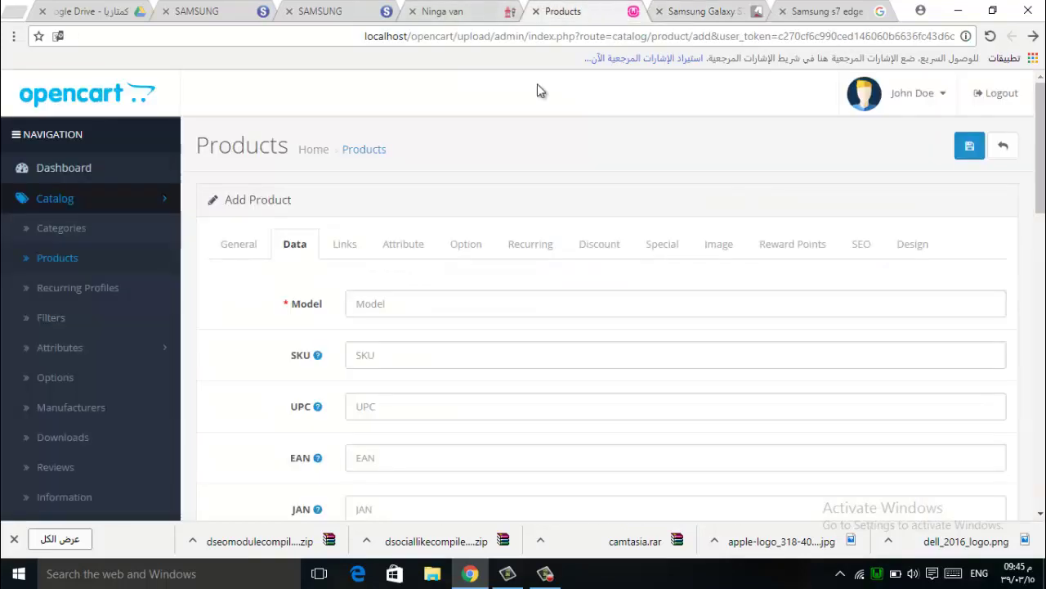
left_click(415, 293)
key("ctrl+v")
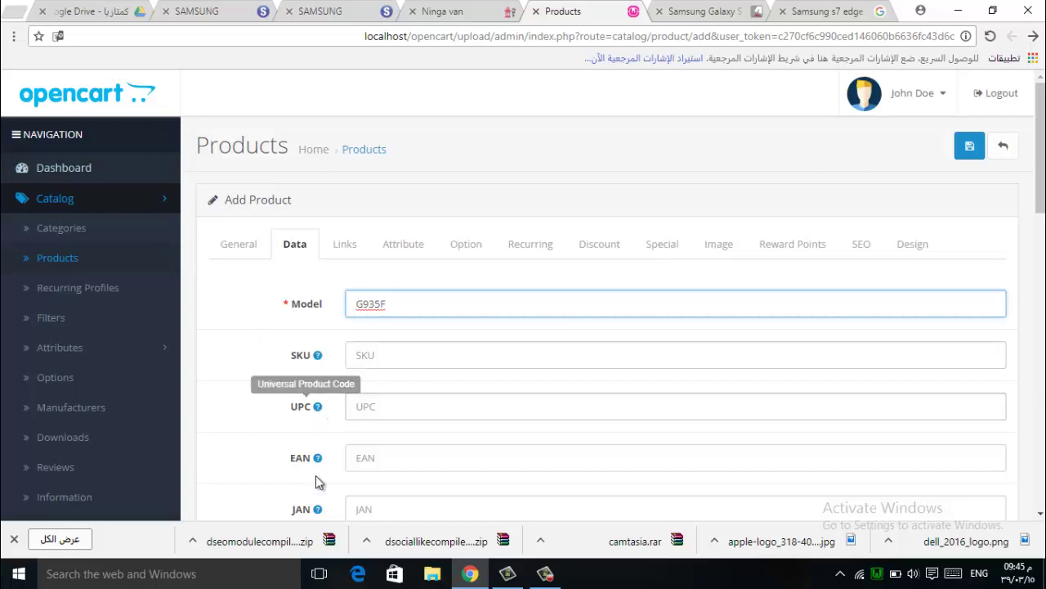
Review the product code fields' help and set the product's location to Gaza srtip
scroll(315, 463, "down", 2)
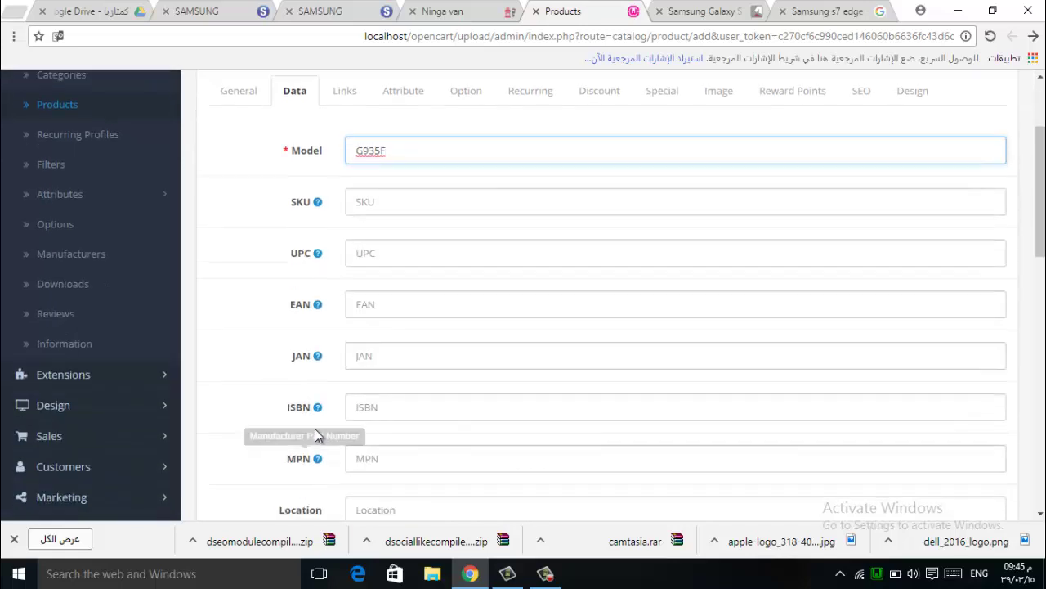
mouse_move(319, 409)
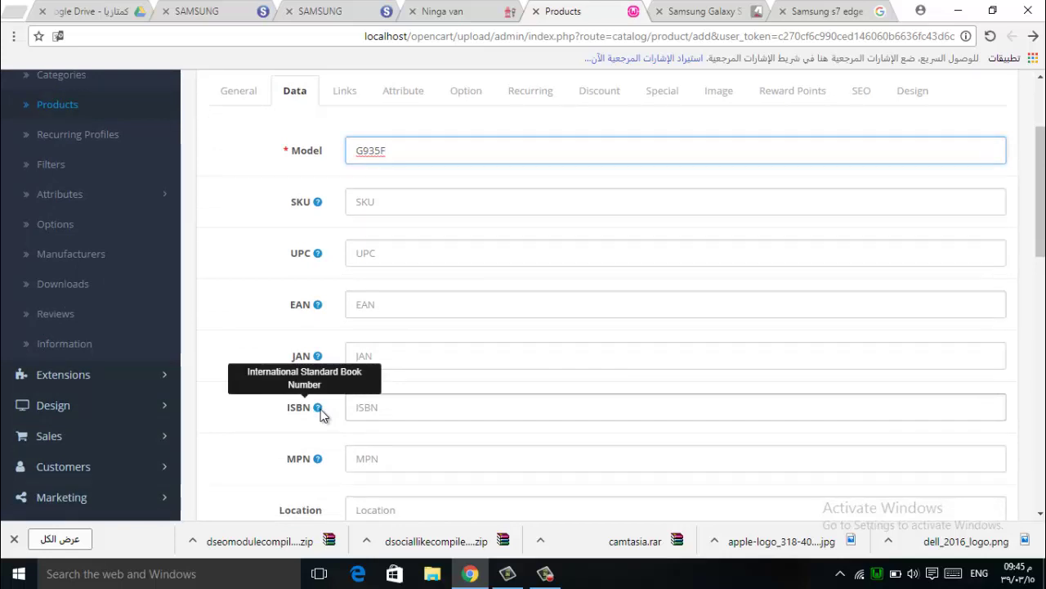
scroll(321, 425, "down", 2)
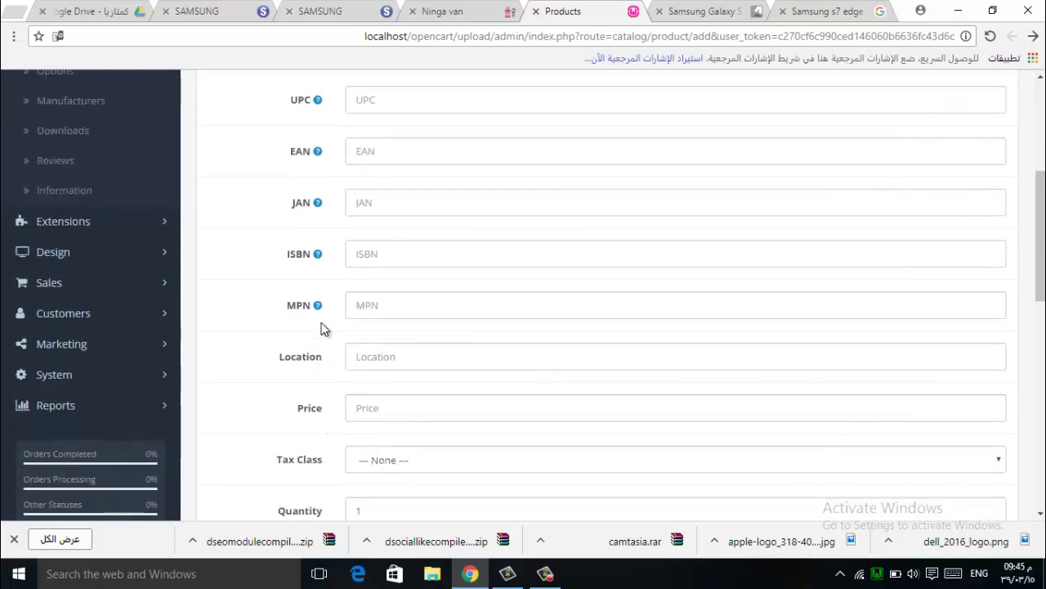
mouse_move(319, 309)
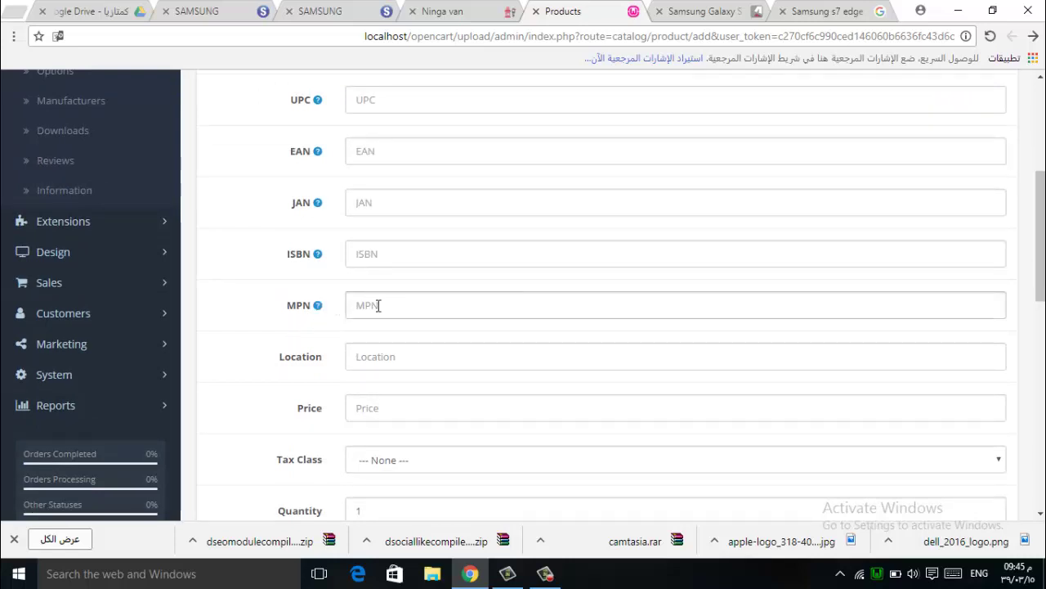
left_click(349, 359)
type("Ga")
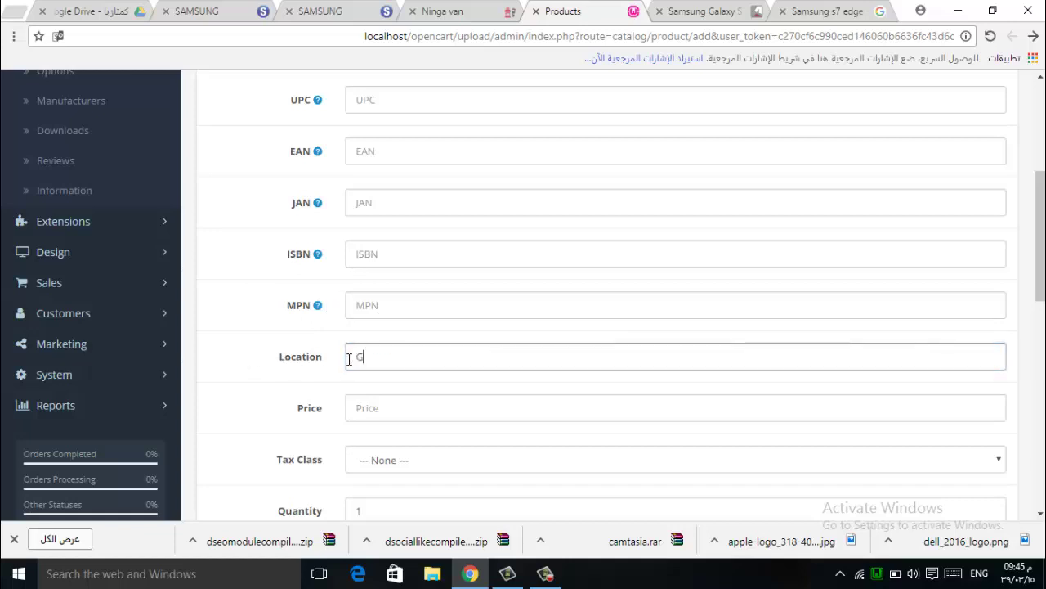
type("za srtip")
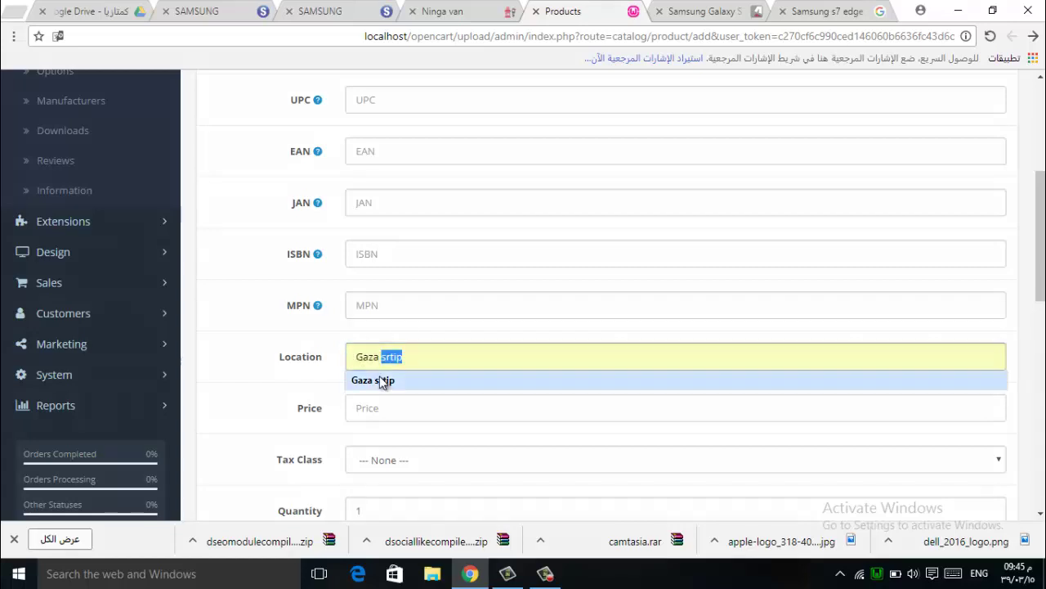
left_click(374, 380)
key("Tab")
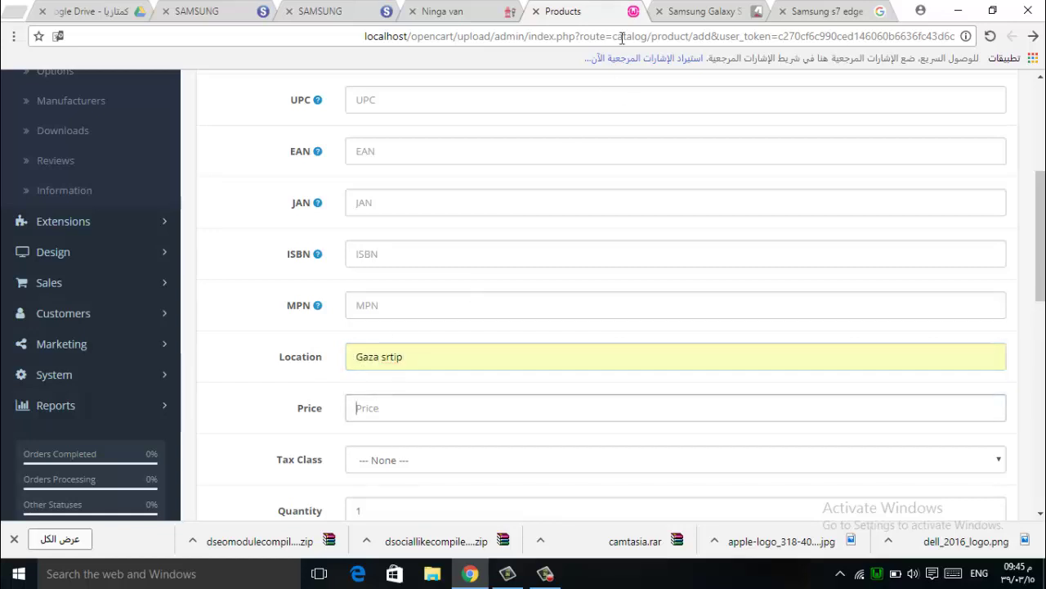
Check the GSMArena page for a price, then search Google for Samsung s7 edge price
left_click(678, 11)
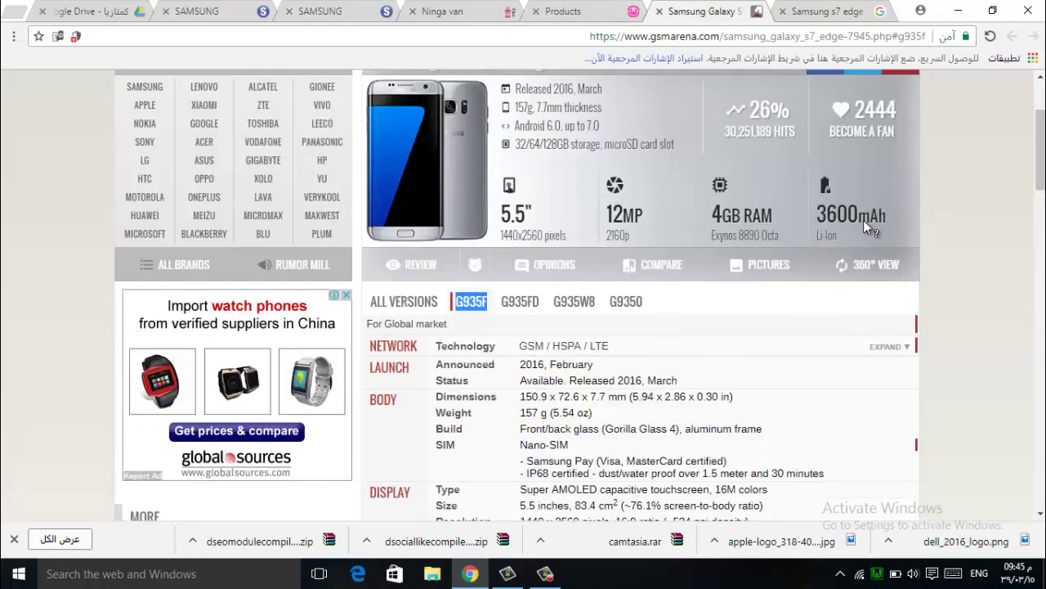
scroll(864, 220, "up", 2)
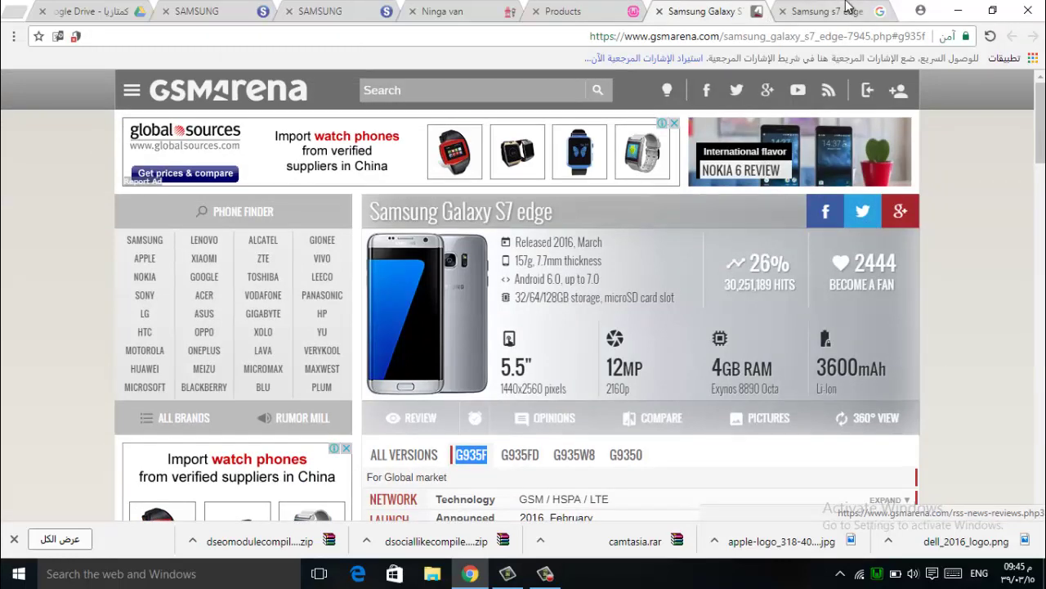
left_click(847, 8)
left_click(677, 110)
type("p")
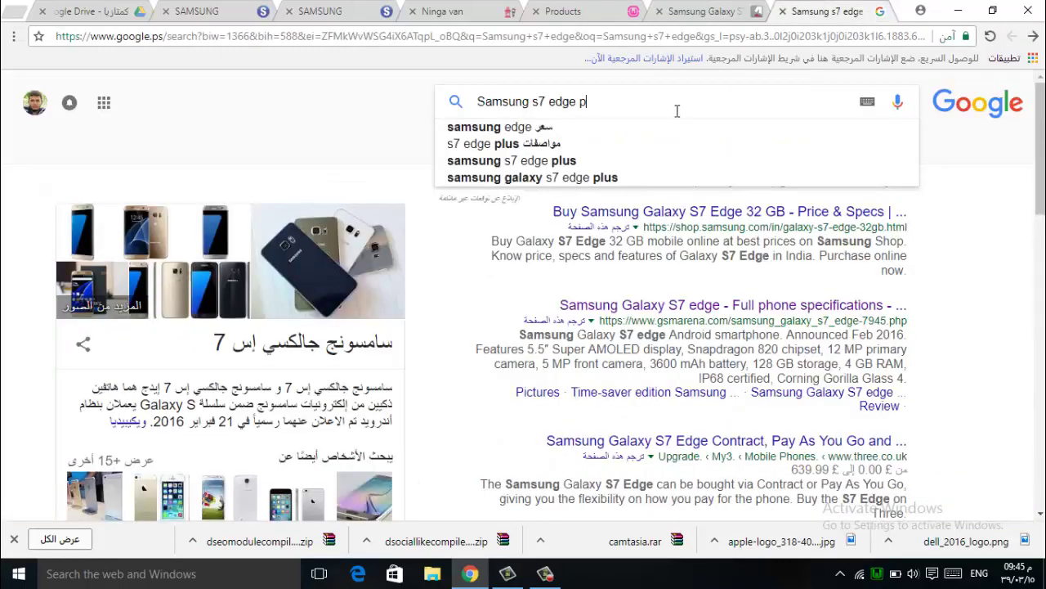
type("rice")
key("Return")
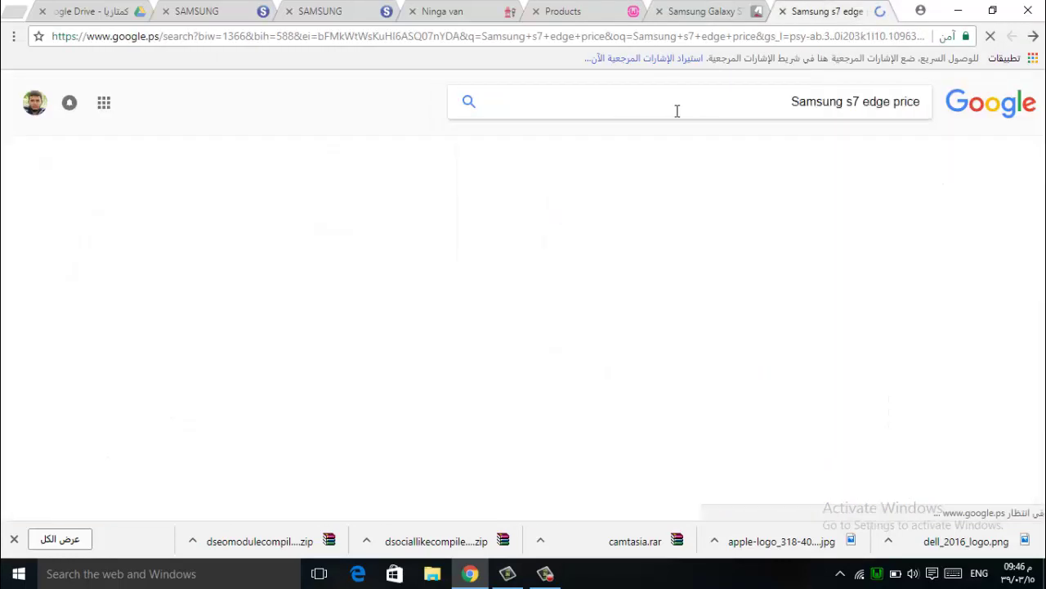
Open the Gadgets 360 search result for the Samsung Galaxy S7 Edge and examine its price details
middle_click(636, 214)
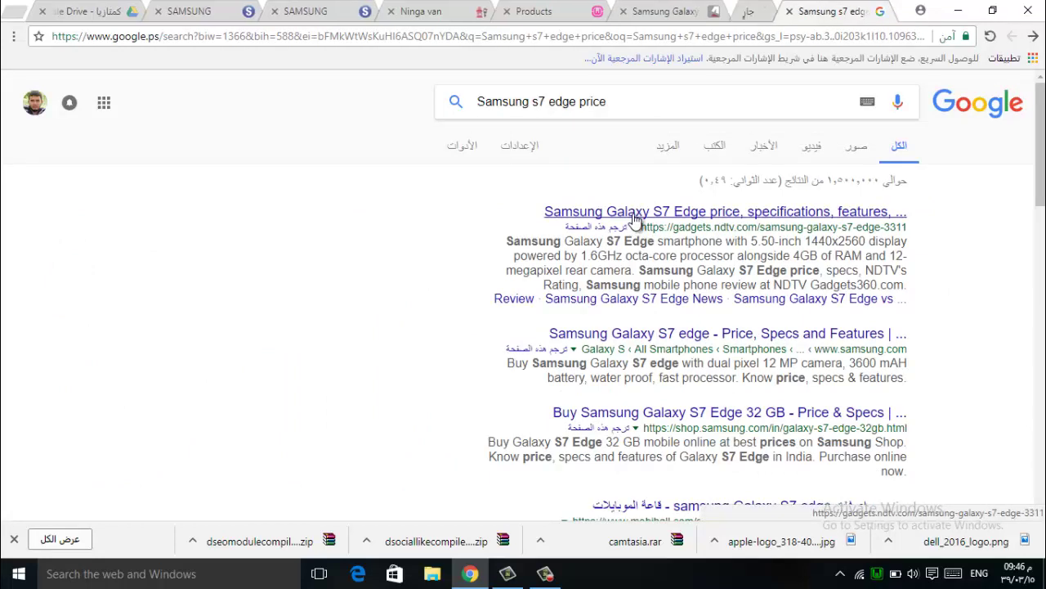
left_click(760, 11)
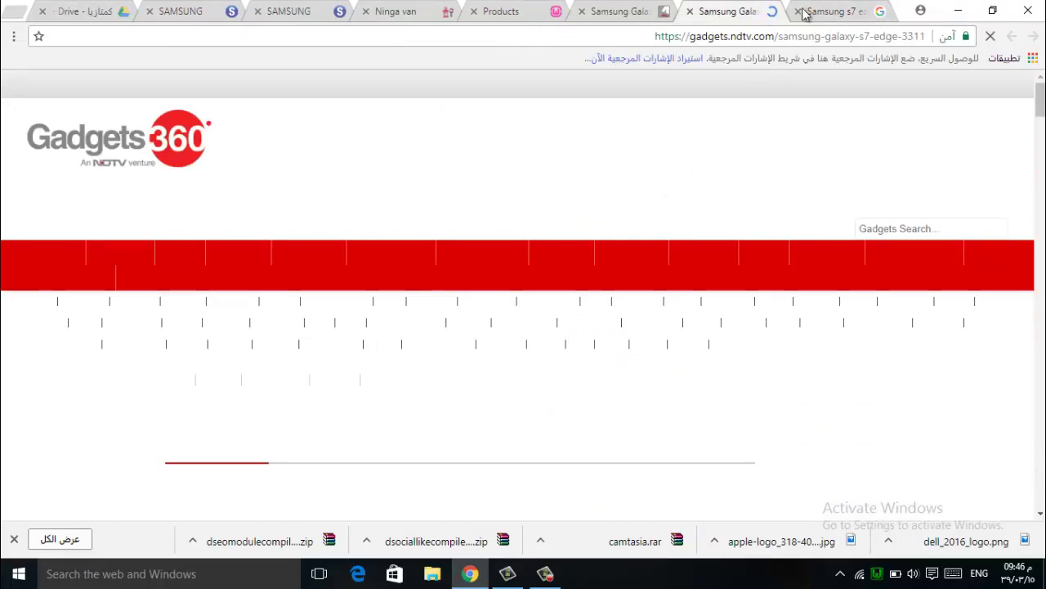
left_click(835, 11)
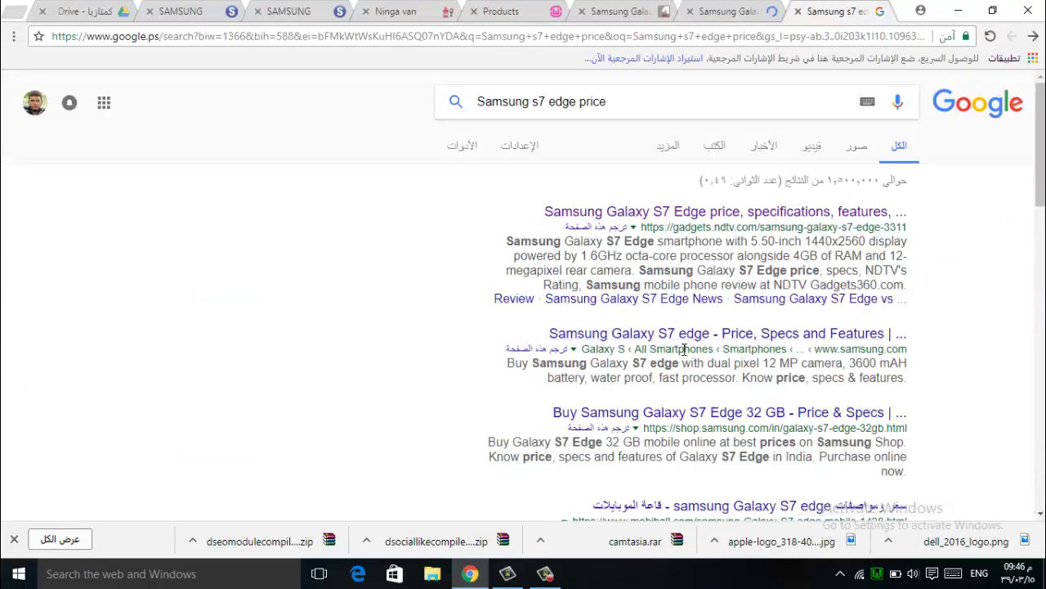
left_click(728, 11)
scroll(609, 287, "down", 2)
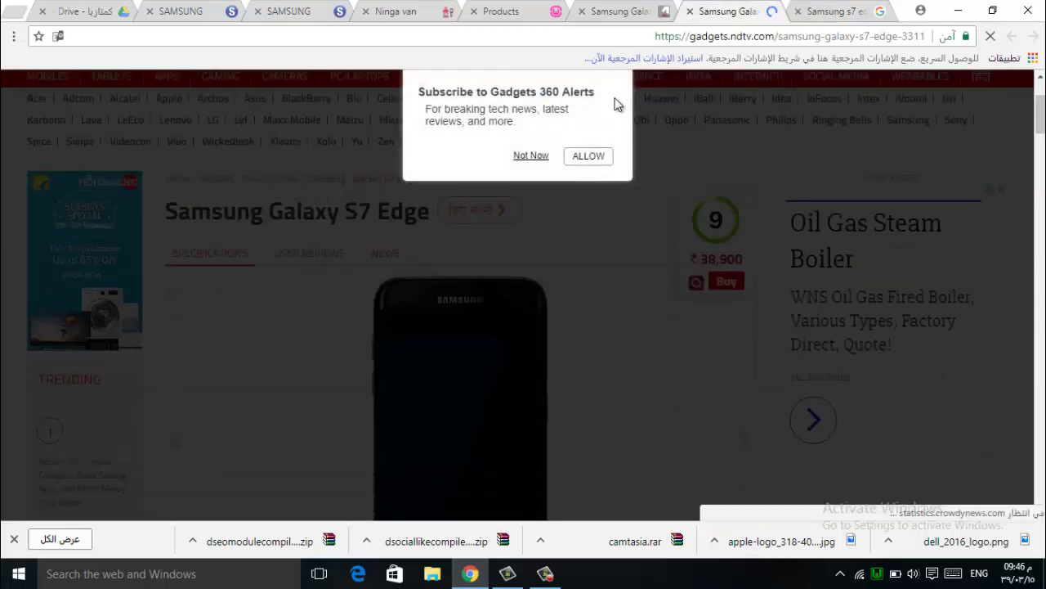
scroll(600, 347, "down", 7)
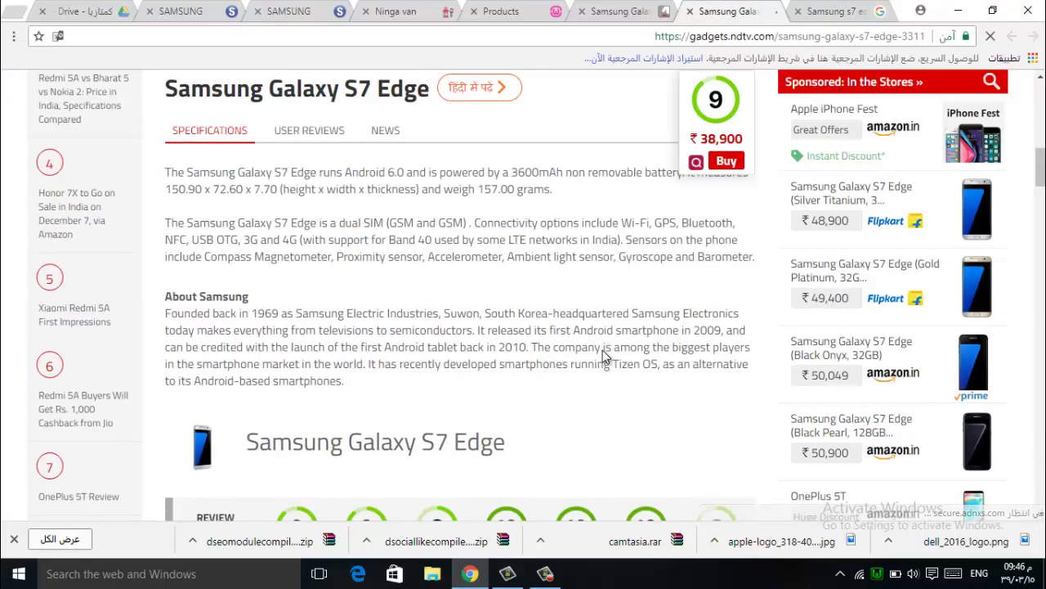
scroll(604, 350, "up", 4)
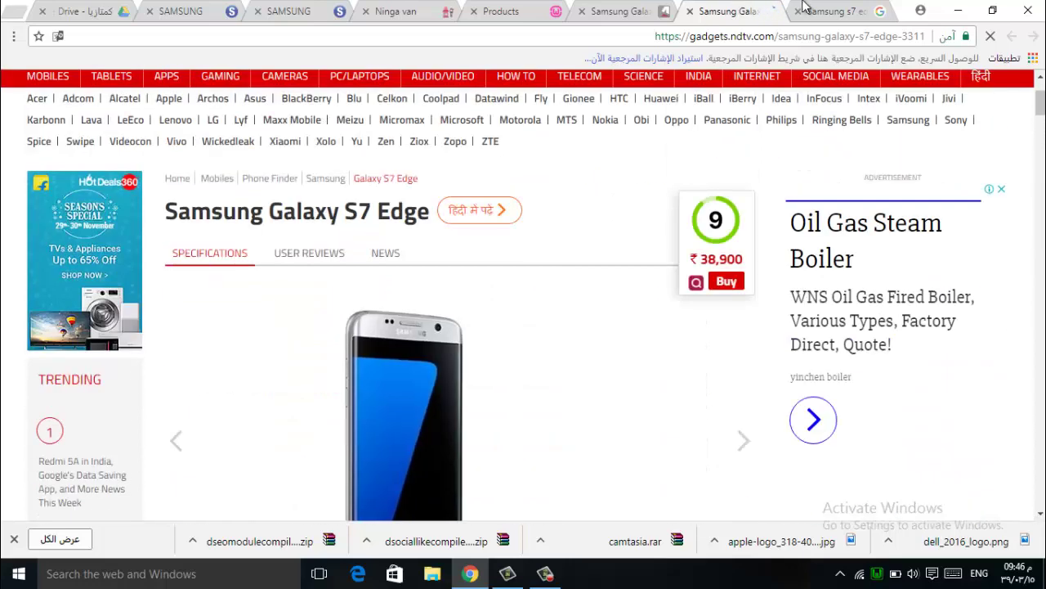
Open the official Samsung search result for the Galaxy S7 edge and examine the phone's price on its page
key("ctrl+Tab")
middle_click(735, 335)
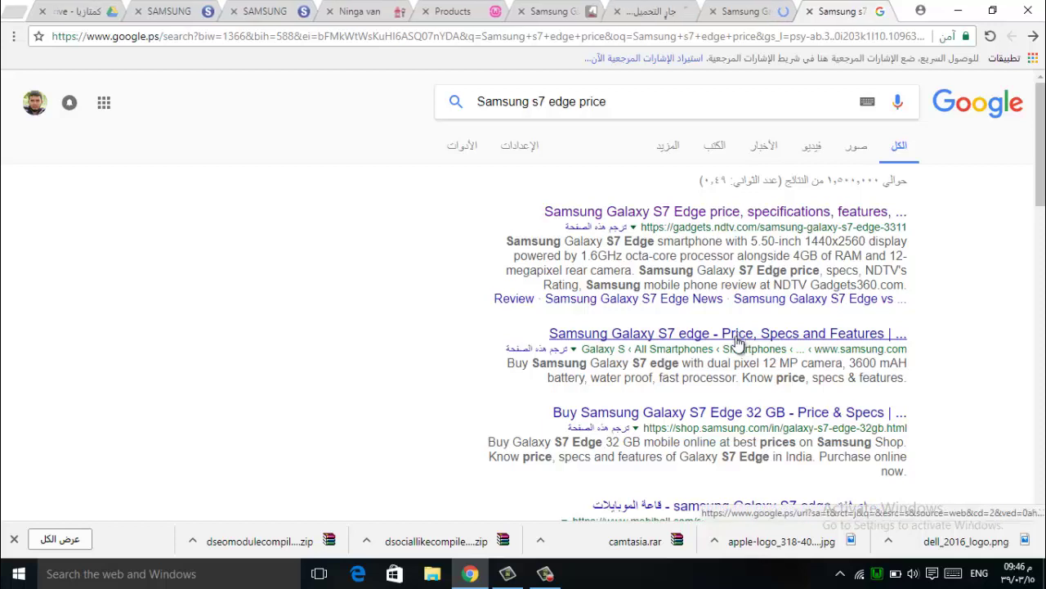
left_click(760, 12)
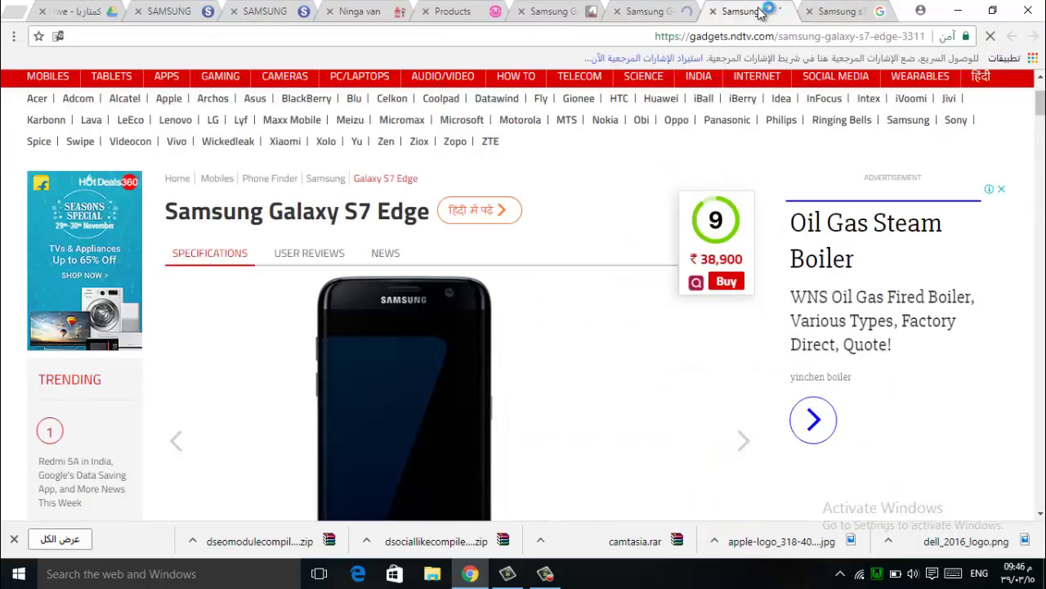
scroll(703, 148, "down", 3)
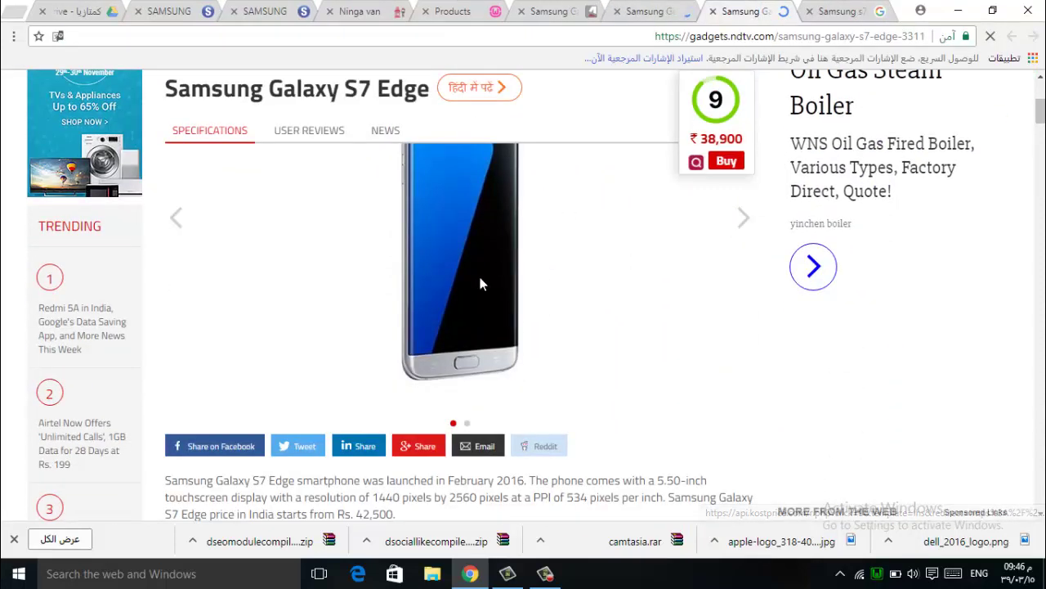
left_click(654, 12)
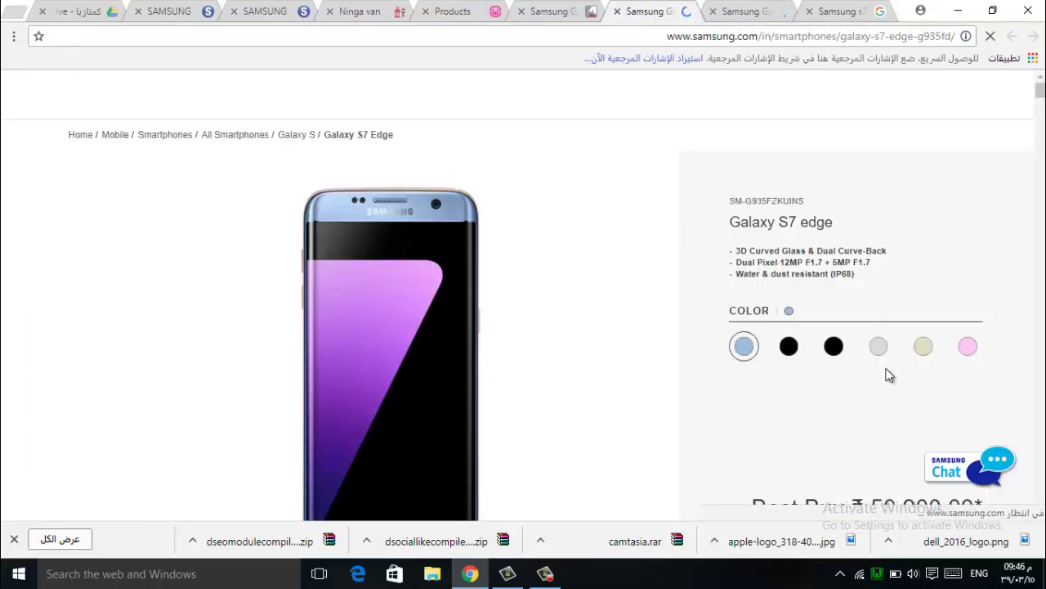
scroll(1043, 100, "down", 1)
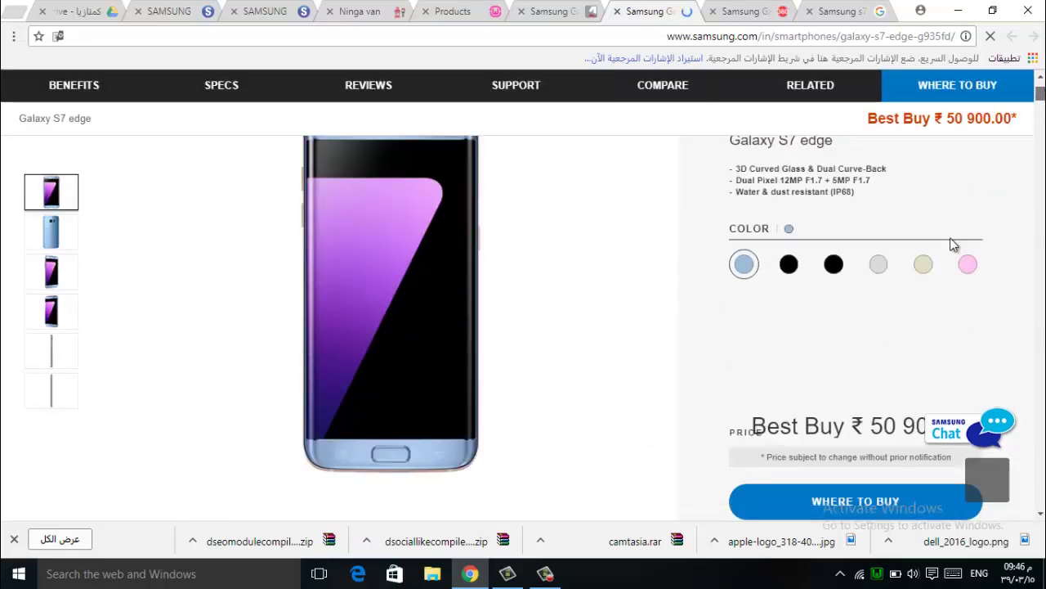
scroll(1021, 182, "down", 2)
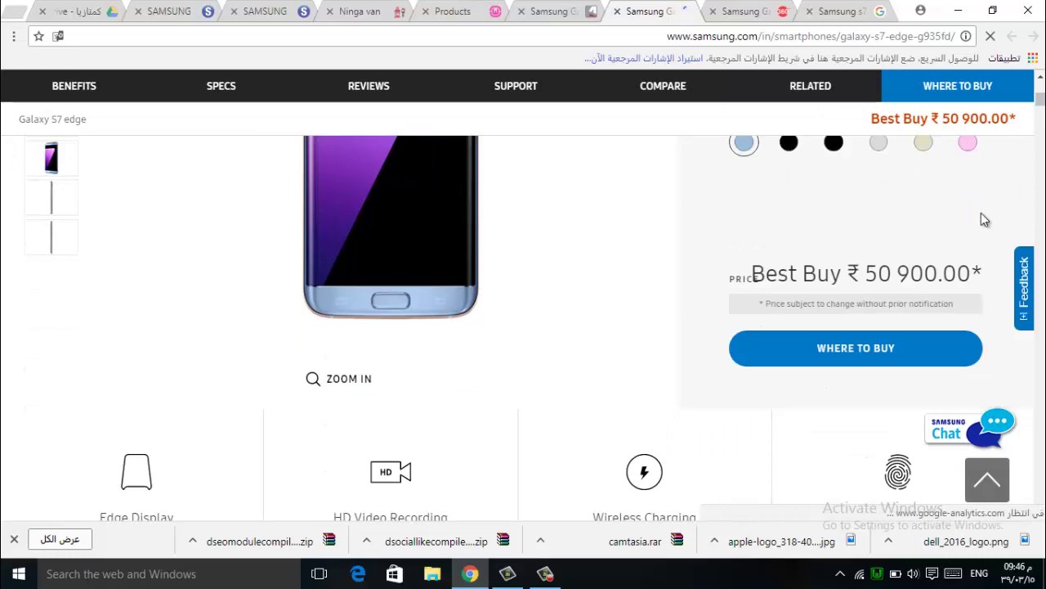
scroll(934, 204, "down", 3)
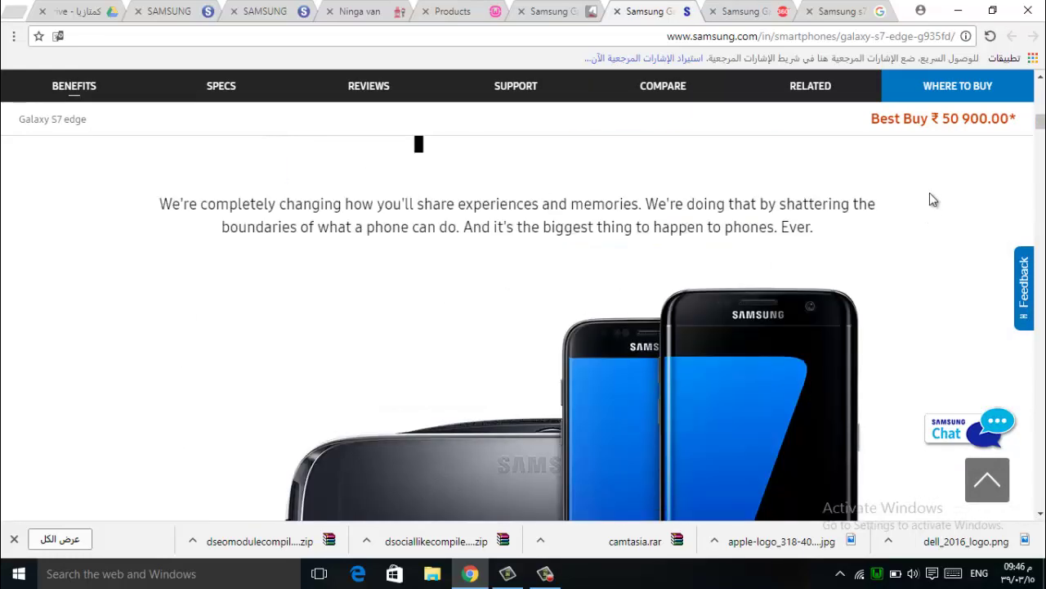
Open the mobihall.com search result for the Galaxy S7 edge and look through its specification table for a price
left_click(847, 9)
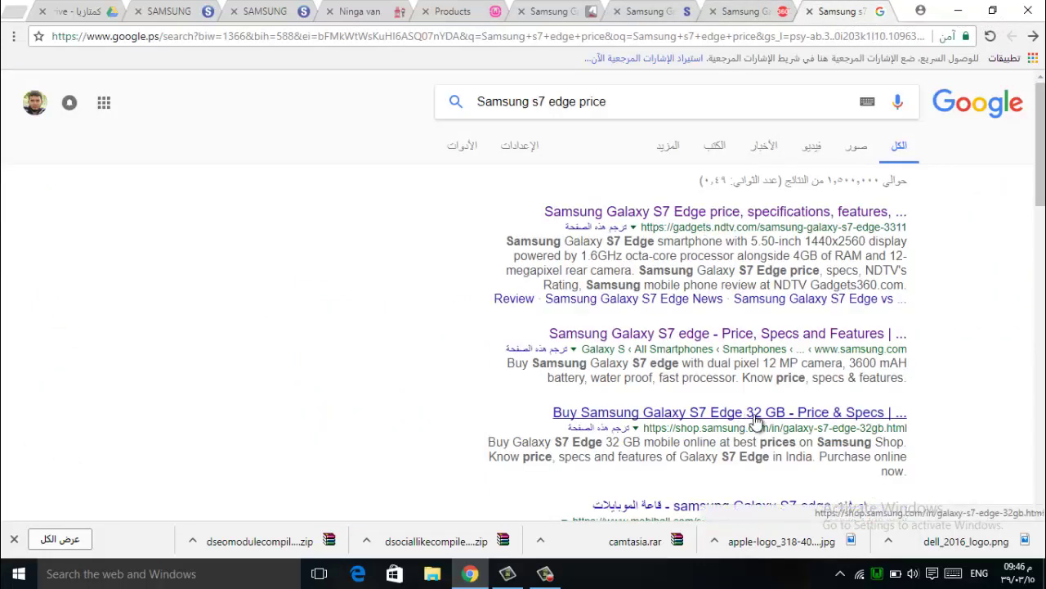
scroll(756, 419, "down", 2)
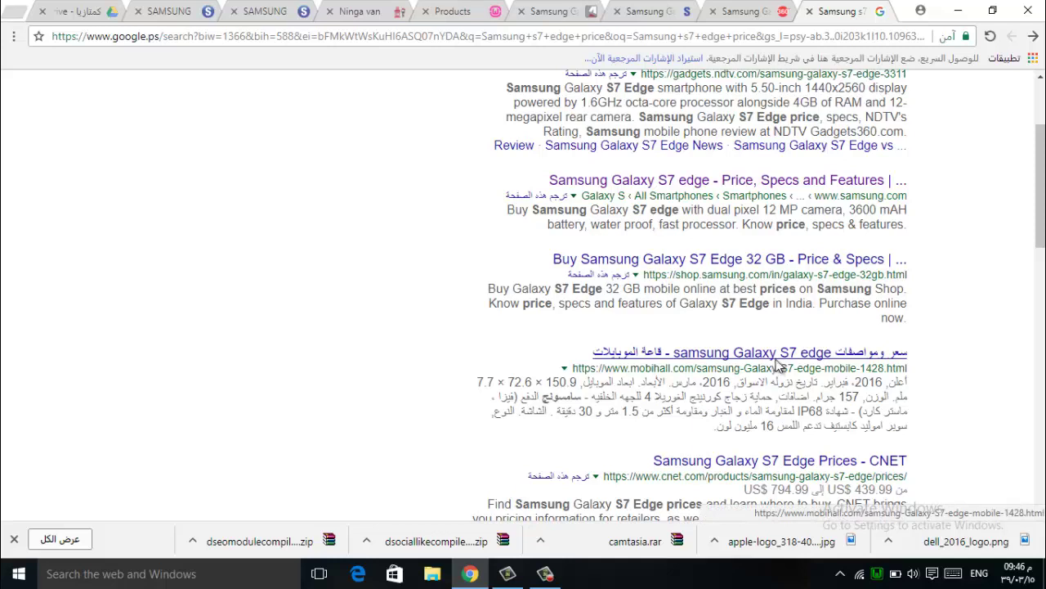
left_click(777, 361)
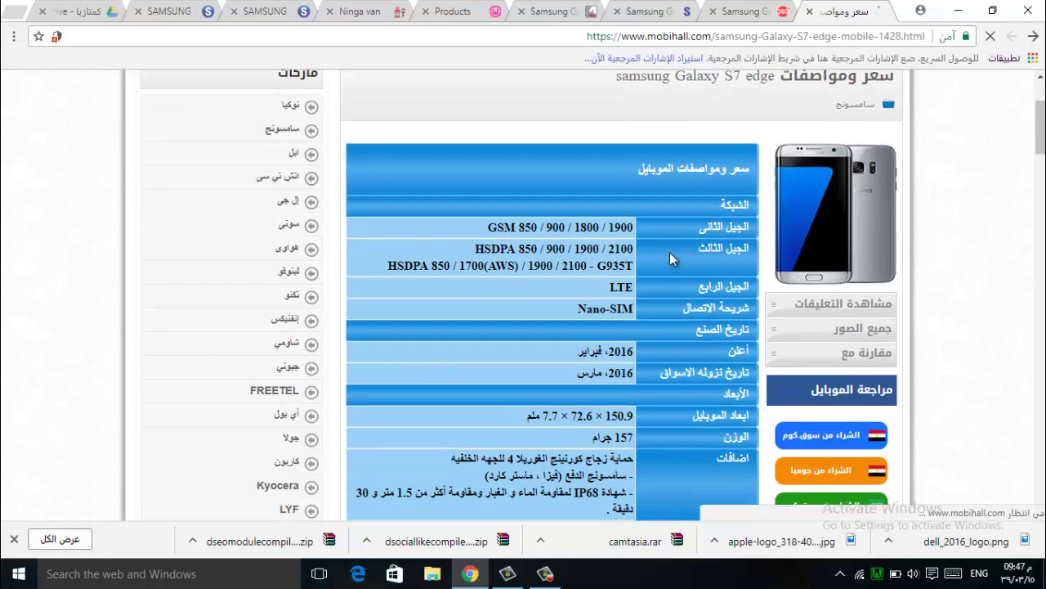
scroll(670, 253, "down", 10)
scroll(669, 267, "down", 7)
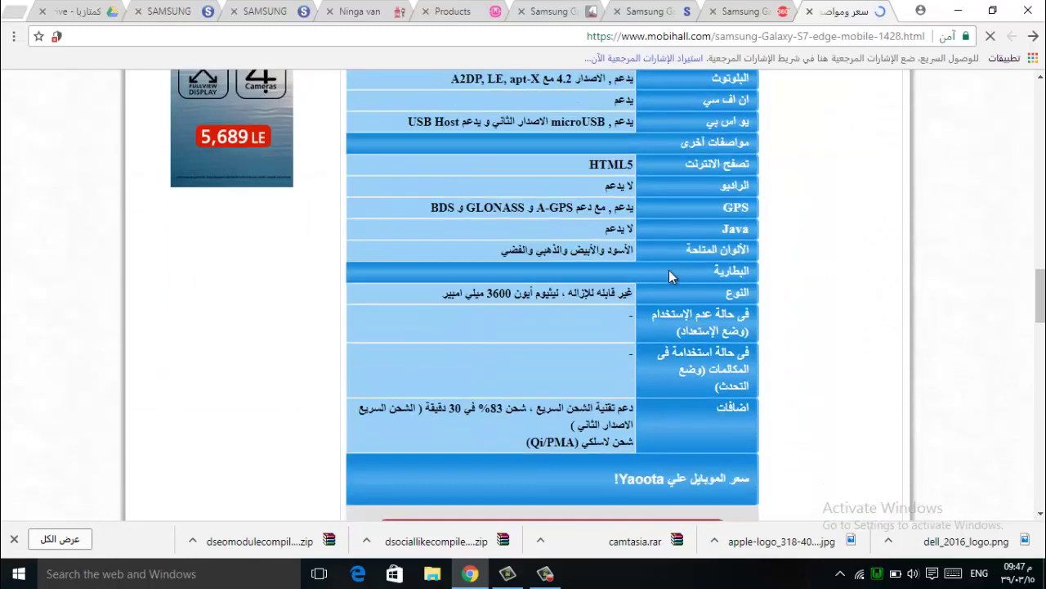
scroll(669, 270, "up", 2)
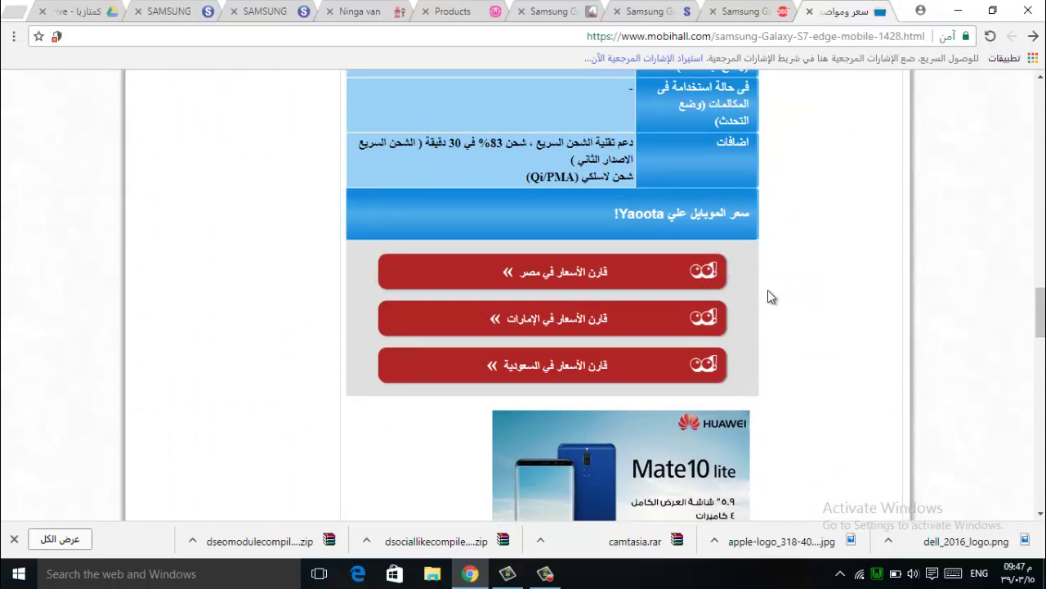
scroll(780, 269, "up", 10)
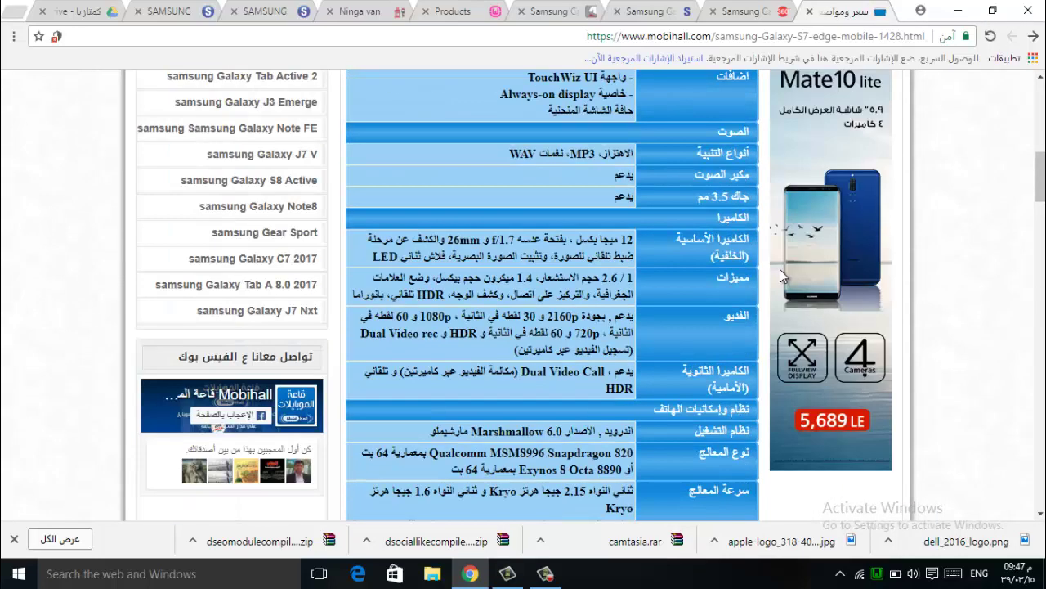
Return to the store's new product form and set the product's price to 1000
left_click(660, 20)
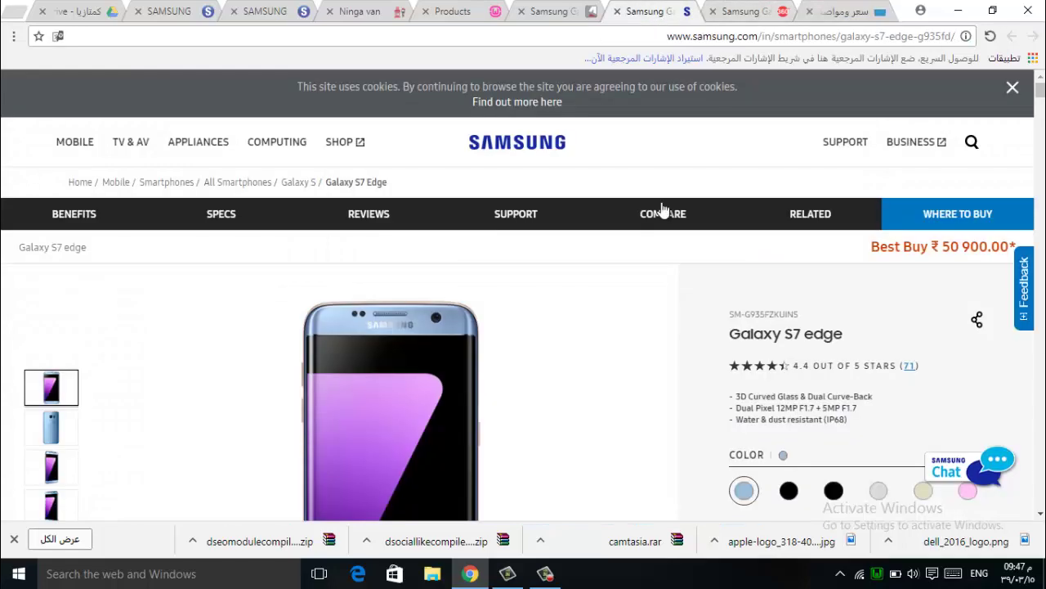
left_click(554, 12)
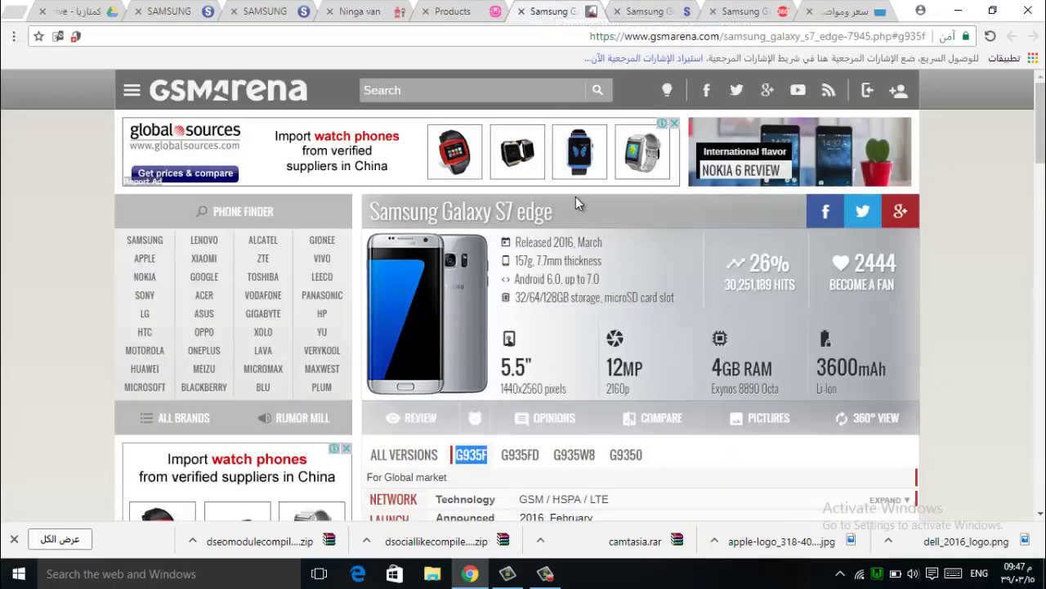
left_click(479, 11)
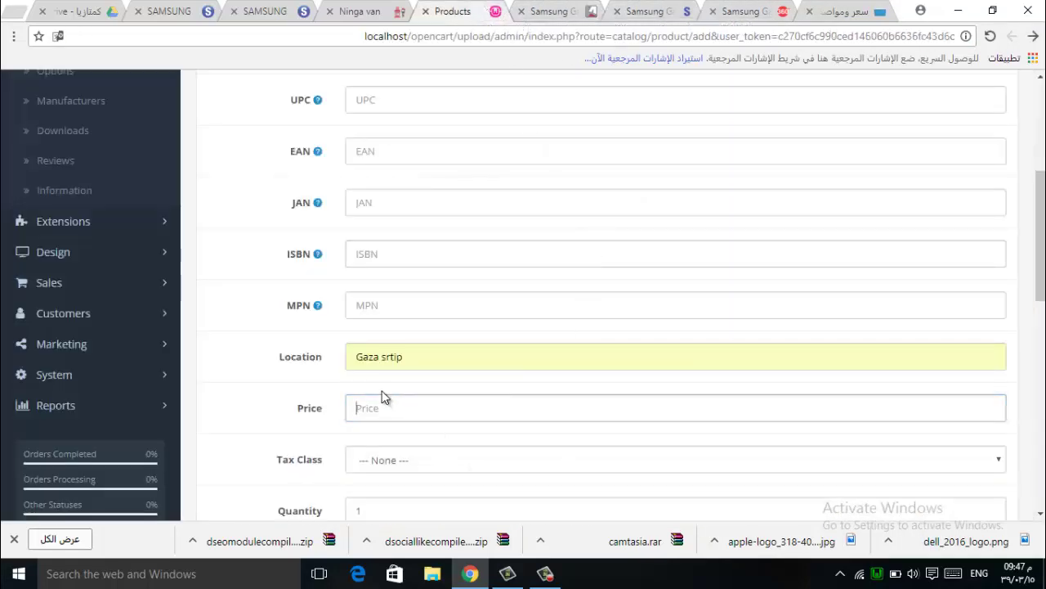
type("1000")
Set the product's tax class to Taxable Goods and its quantity to 40
scroll(414, 413, "down", 2)
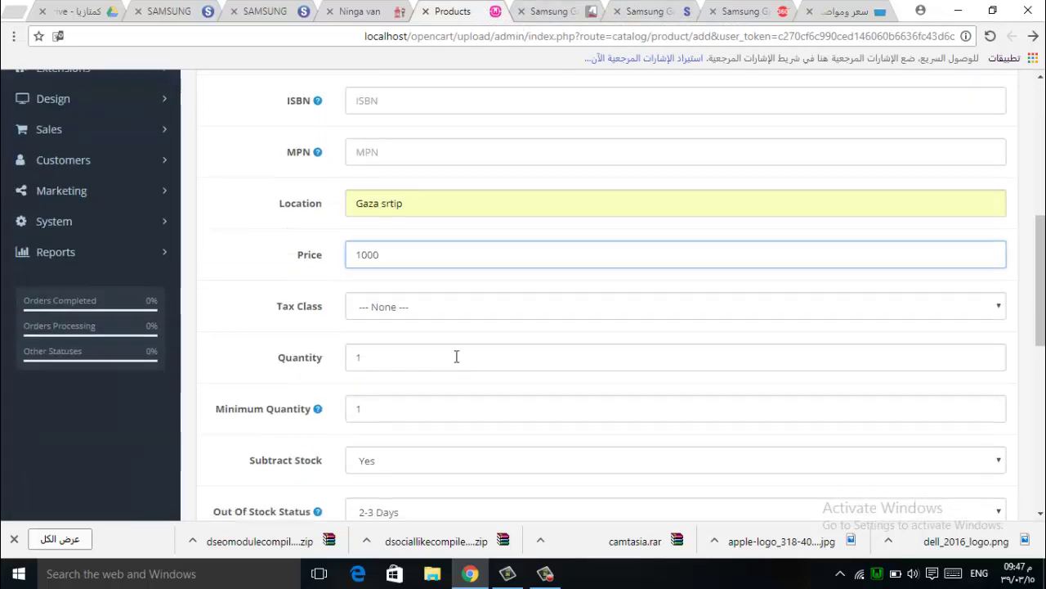
left_click(411, 313)
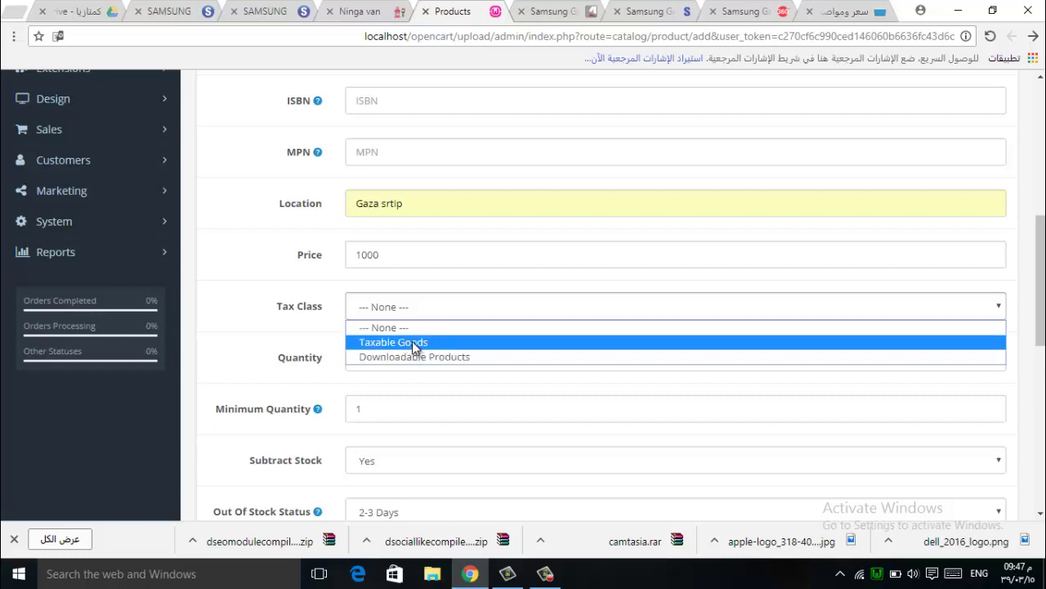
left_click(412, 344)
left_click_drag(362, 357, 346, 362)
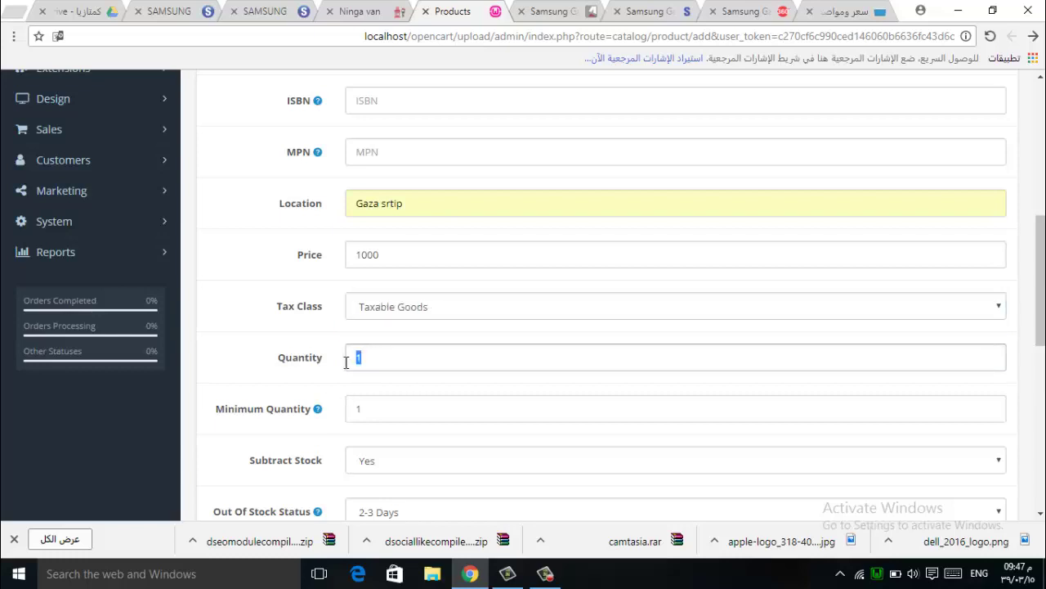
type("40")
Keep stock subtraction set to Yes and set the product's out-of-stock status to Out Of Stock
scroll(348, 363, "down", 2)
left_click_drag(375, 255, 352, 260)
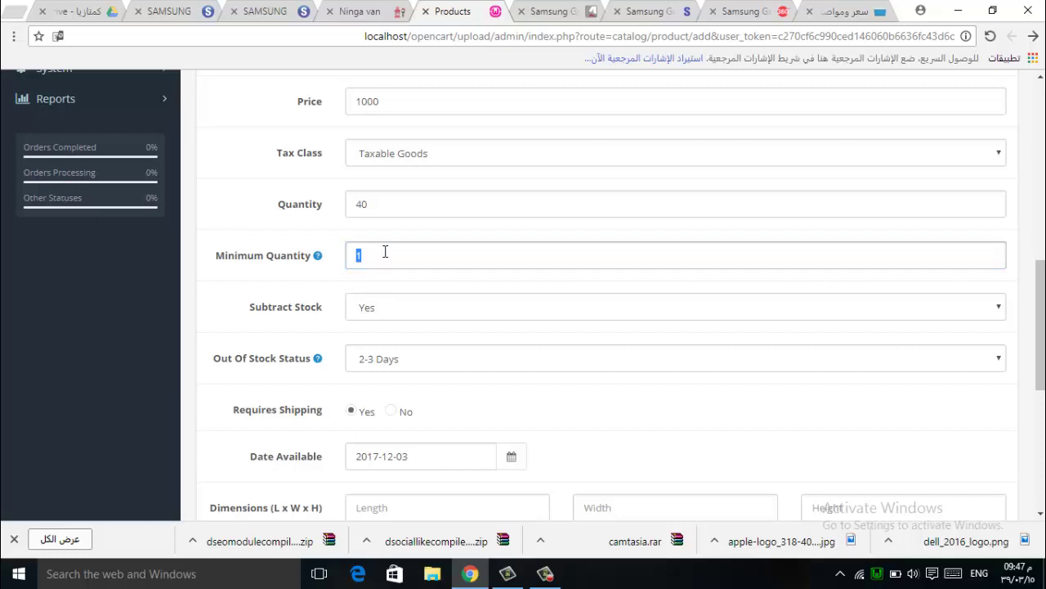
left_click(387, 314)
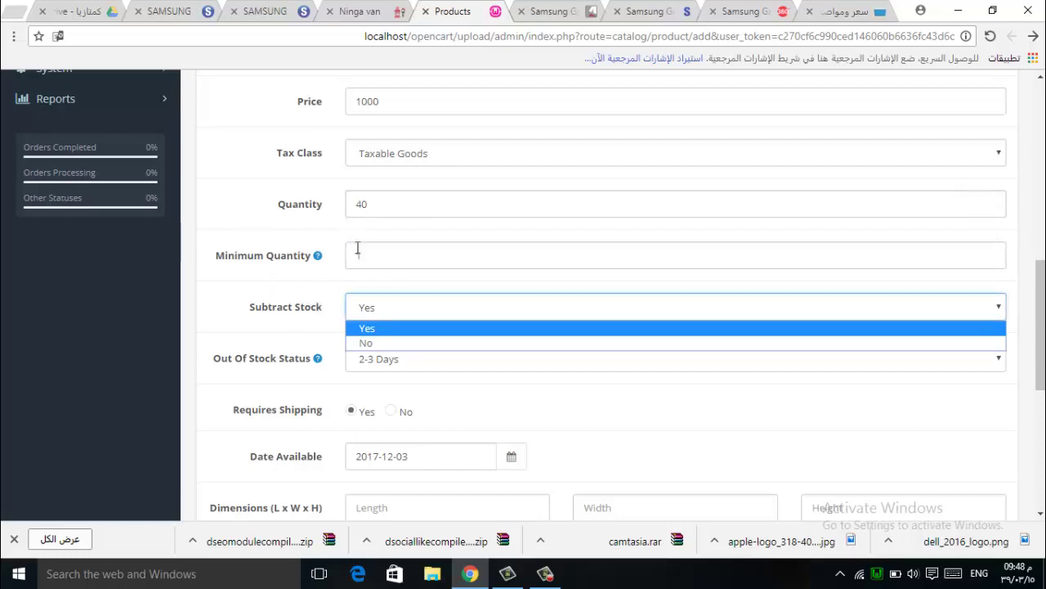
left_click(380, 328)
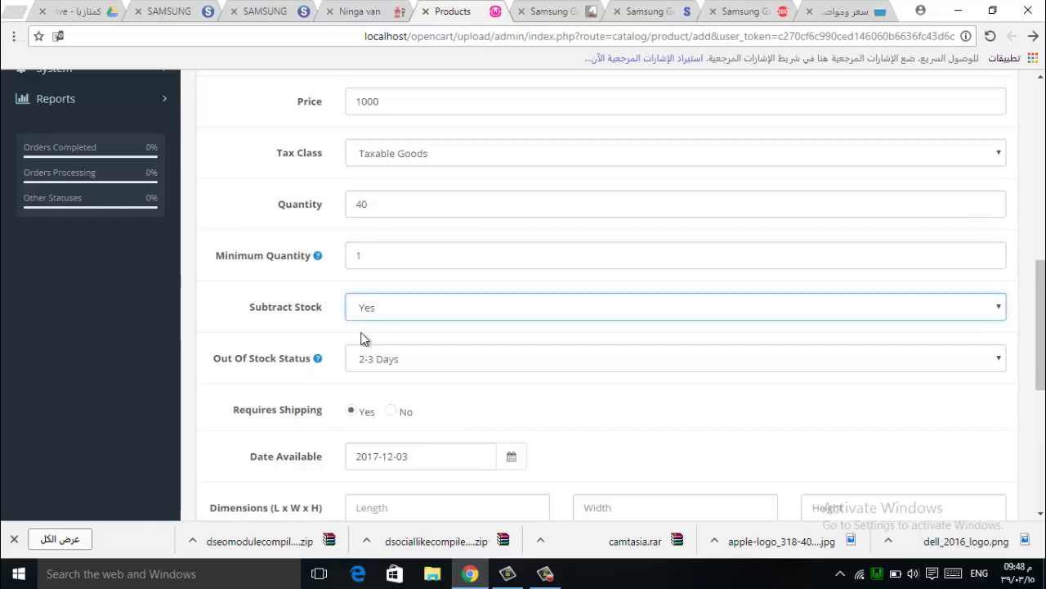
scroll(335, 344, "down", 2)
mouse_move(243, 208)
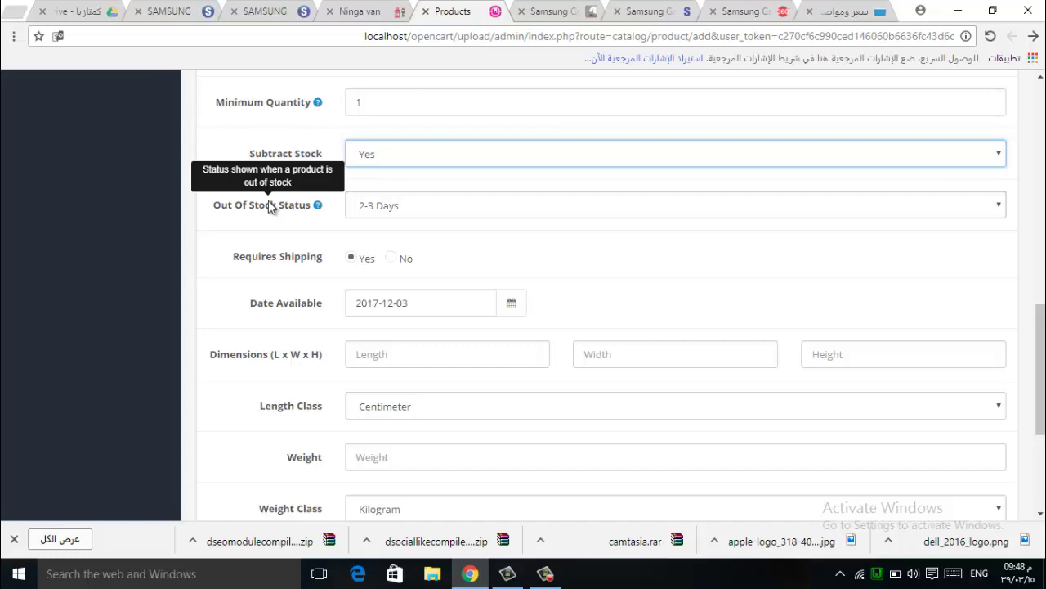
left_click(394, 206)
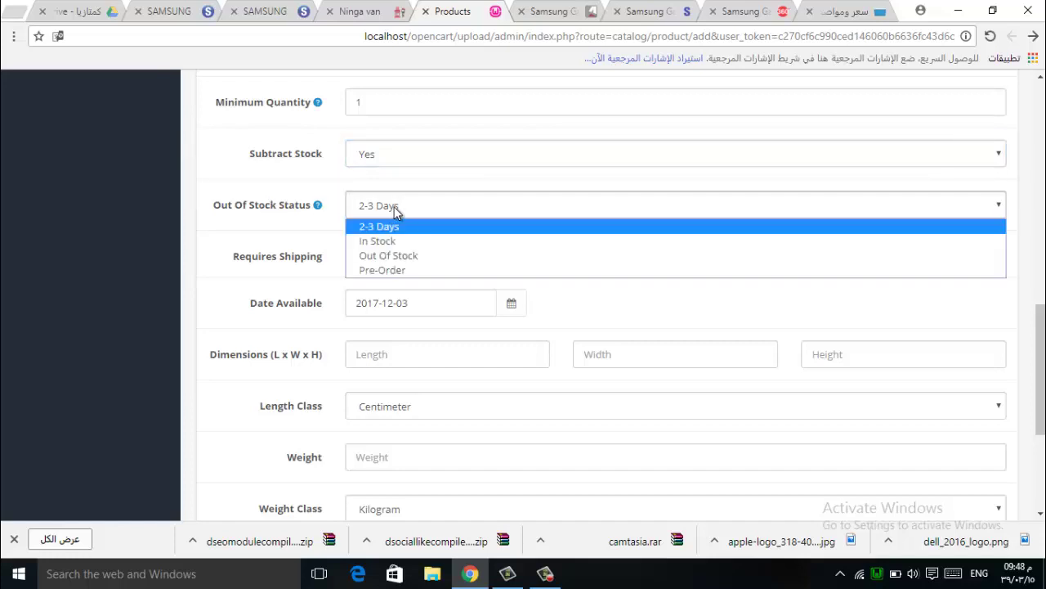
left_click(374, 260)
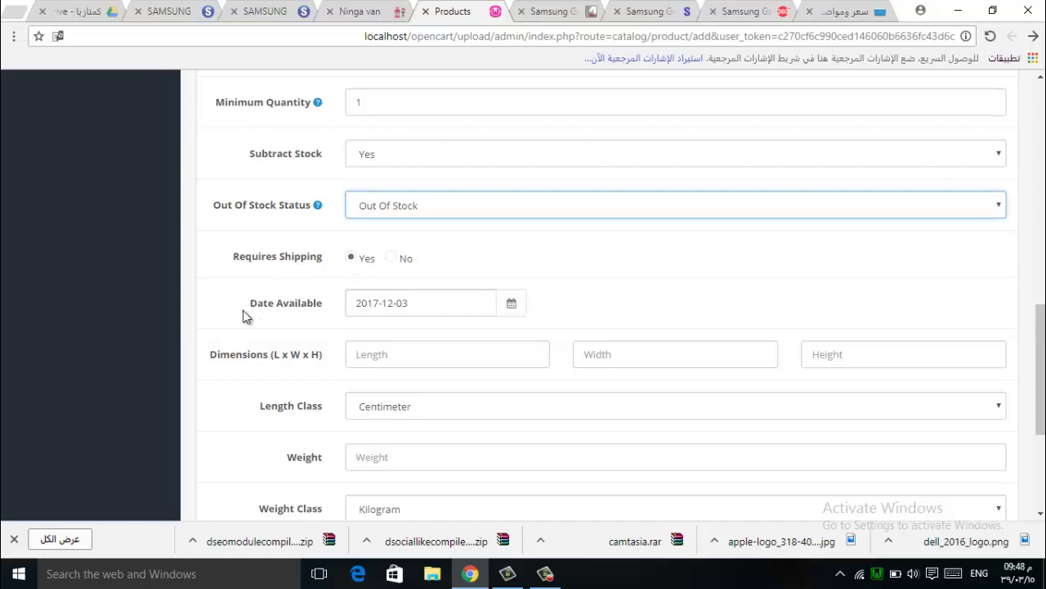
Switch to the mobihall.com Galaxy S7 edge page and examine its specification table for the phone's dimensions and weight
scroll(243, 310, "down", 3)
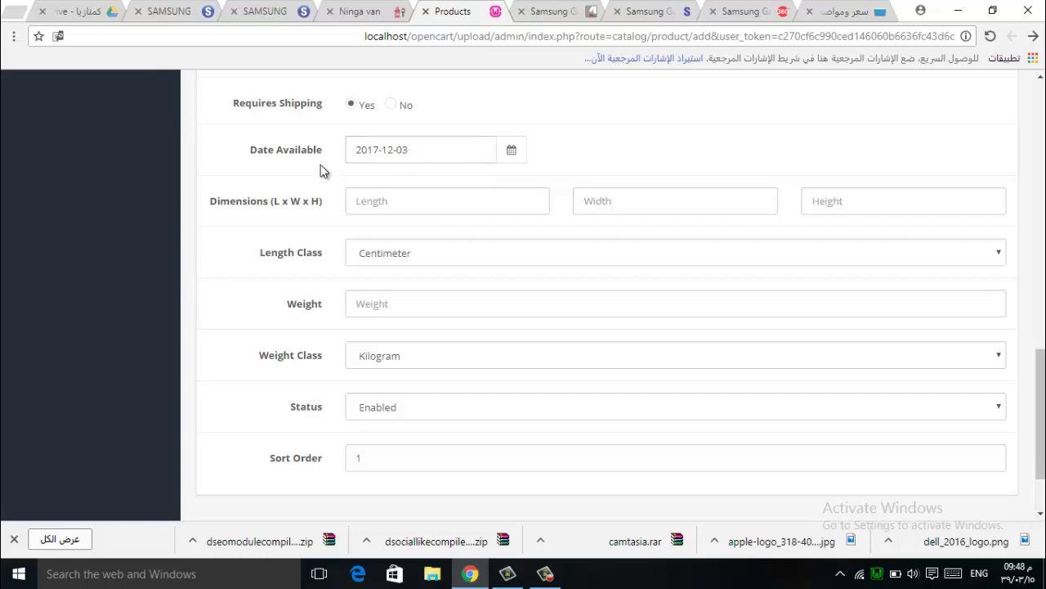
left_click(745, 12)
left_click(850, 11)
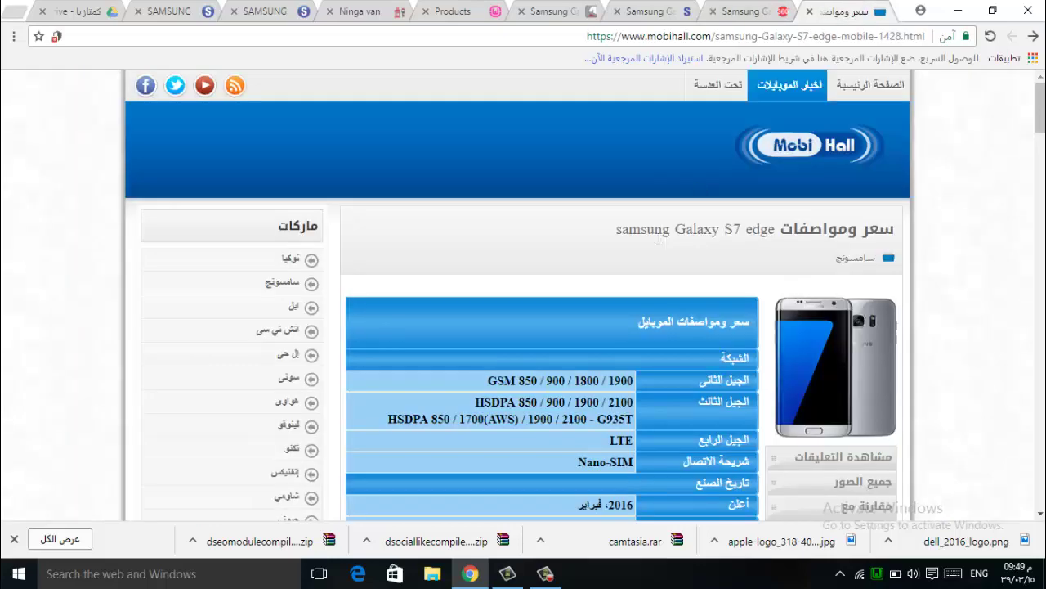
scroll(646, 290, "down", 5)
scroll(654, 278, "up", 2)
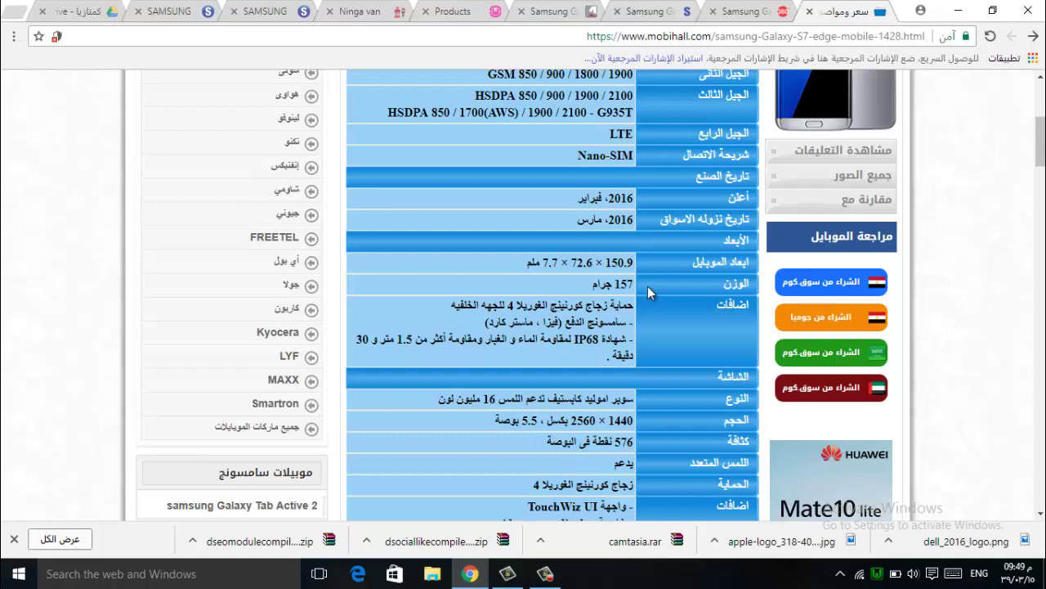
scroll(648, 286, "up", 3)
scroll(648, 285, "down", 6)
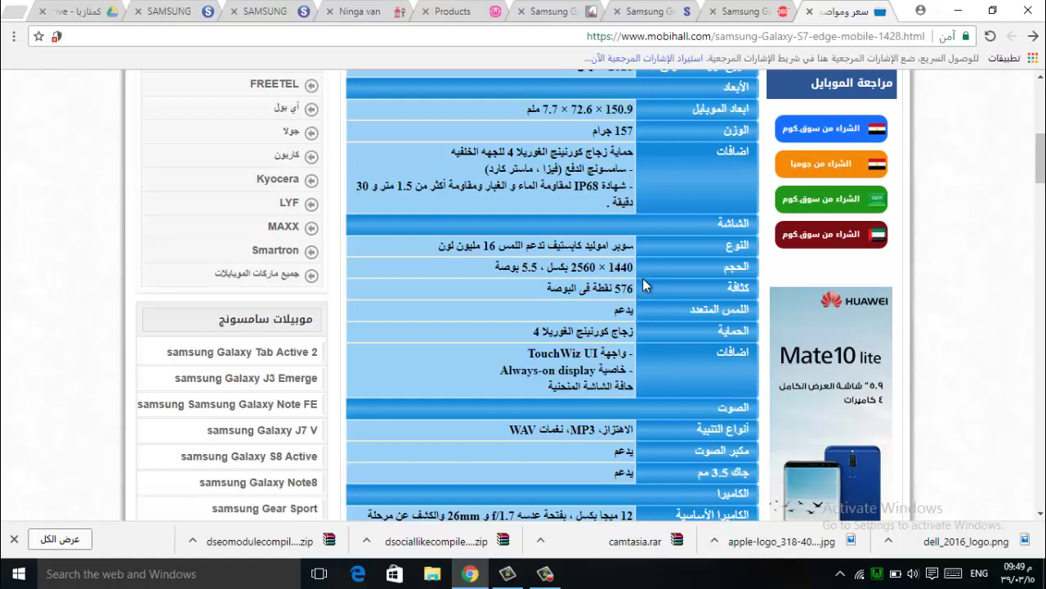
scroll(643, 280, "down", 3)
scroll(603, 250, "down", 3)
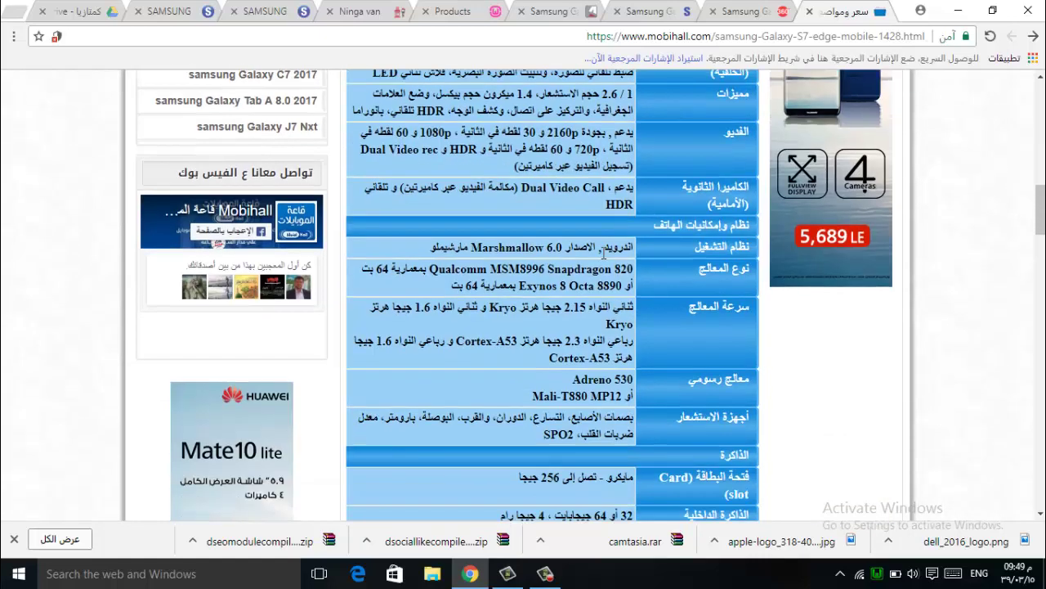
scroll(604, 254, "down", 5)
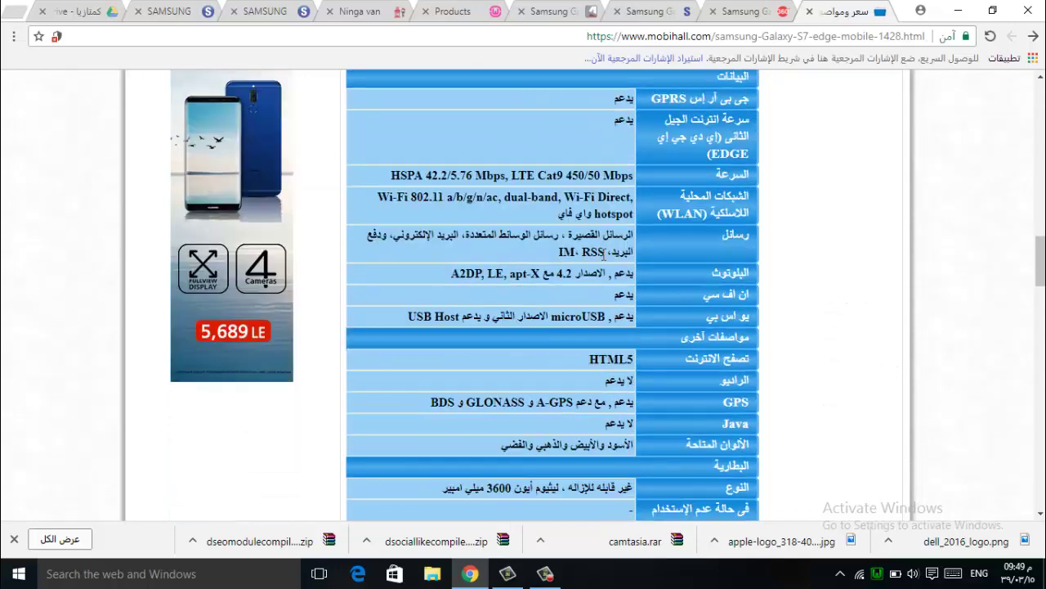
scroll(603, 255, "down", 3)
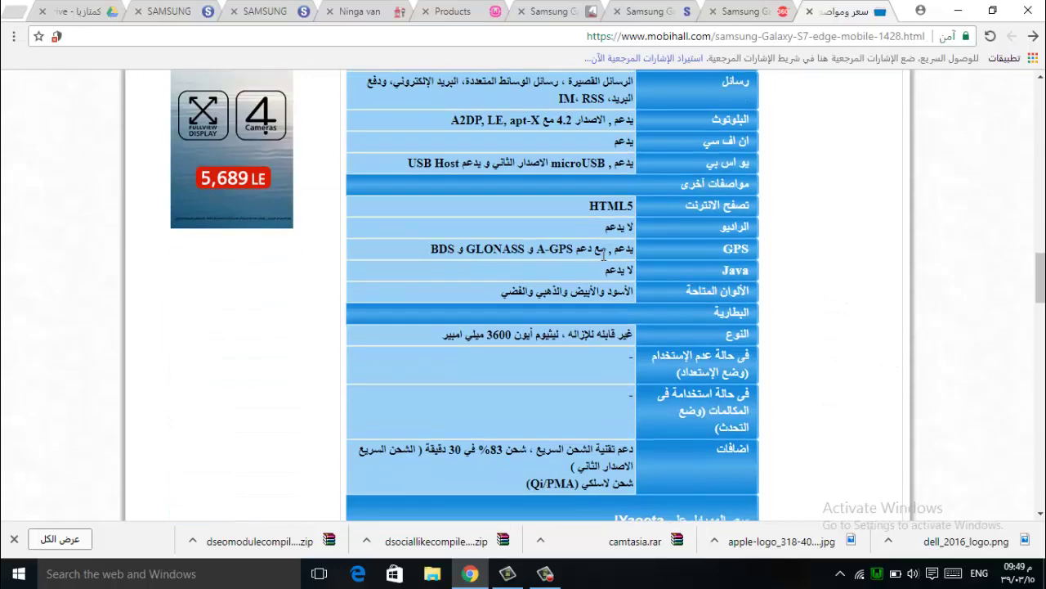
scroll(604, 254, "down", 3)
scroll(602, 259, "up", 9)
scroll(602, 259, "up", 6)
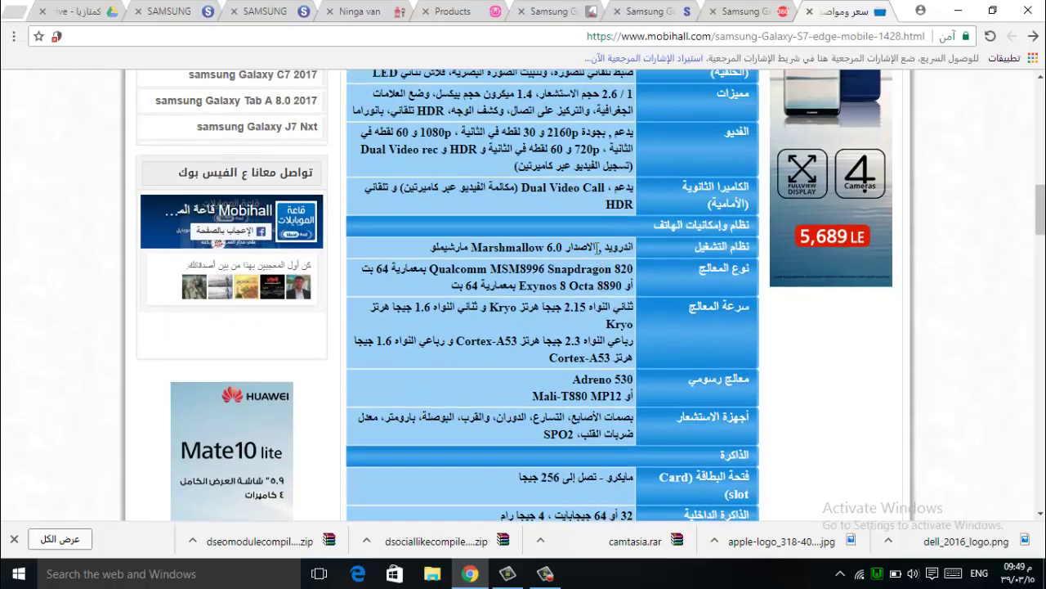
scroll(654, 232, "up", 6)
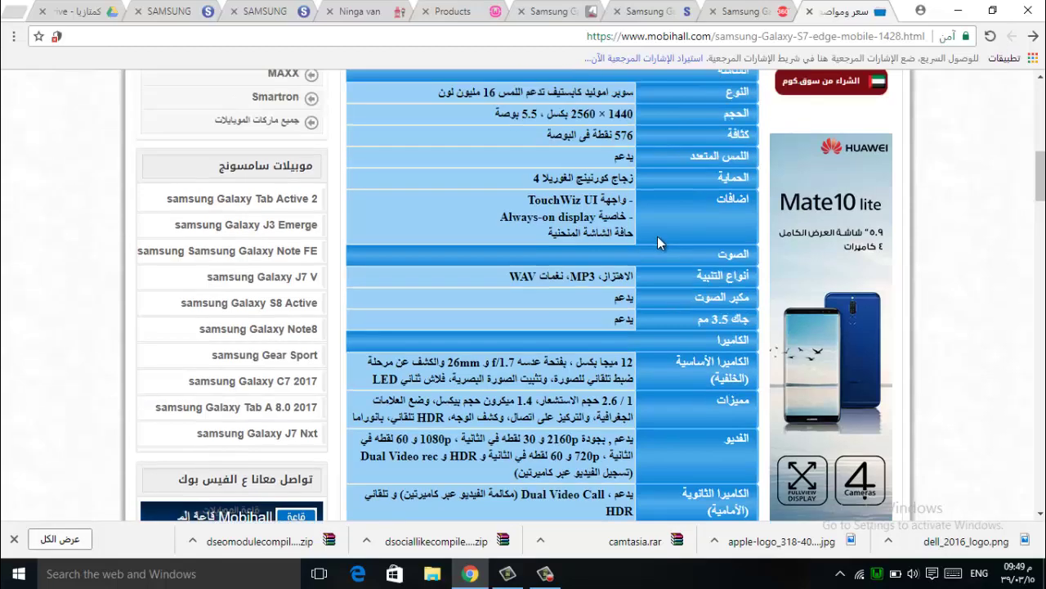
scroll(659, 240, "up", 3)
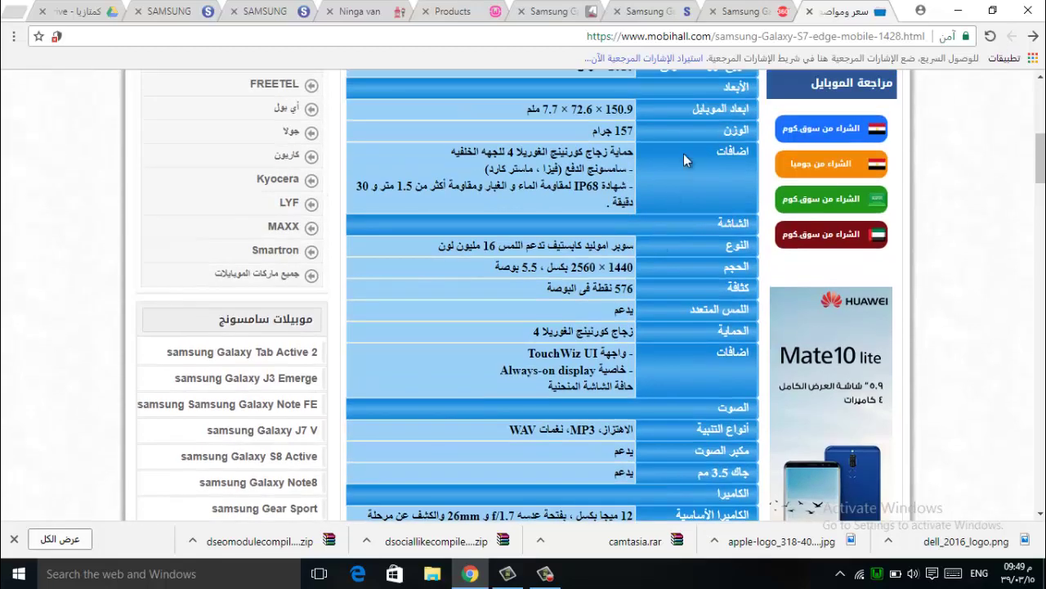
Copy the phone's length of 150.9 from the specification table into the product's length dimension and set the length class to Millimeter
double_click(614, 107)
left_click(582, 109)
double_click(577, 109)
left_click_drag(604, 113, 636, 109)
key("ctrl+c")
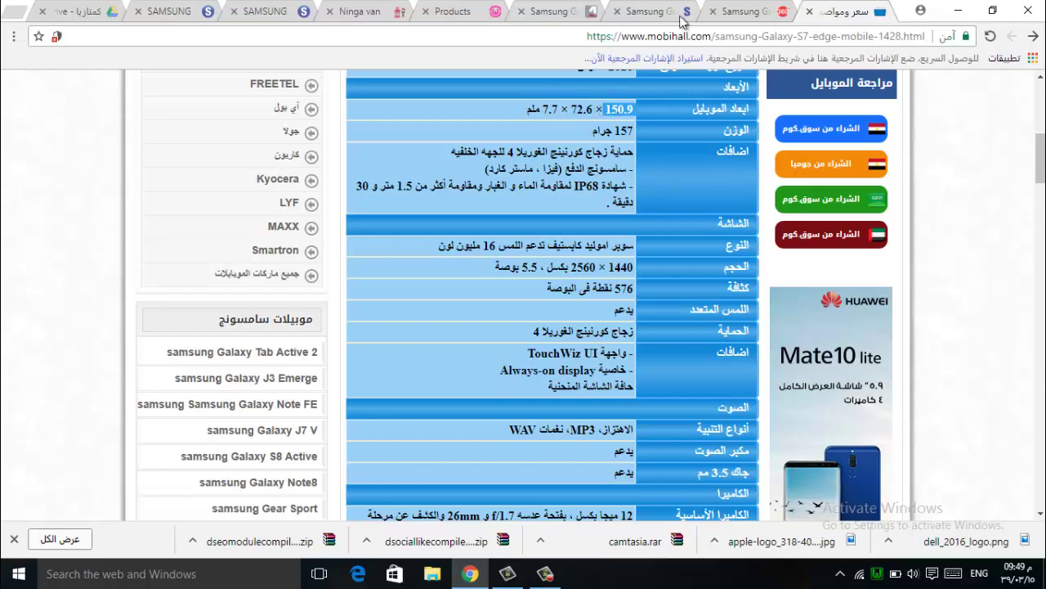
left_click(465, 14)
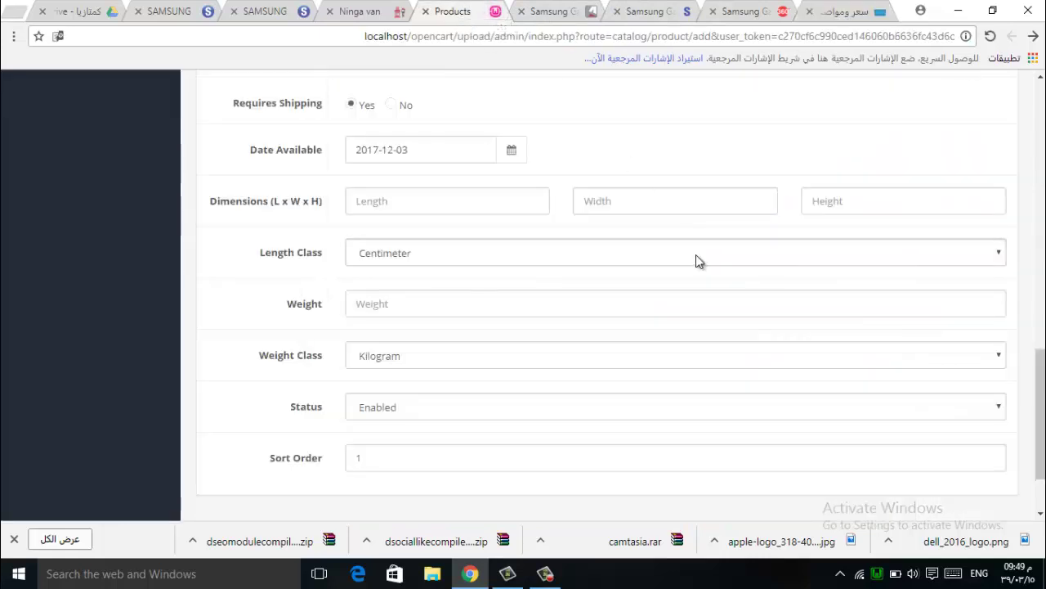
left_click(384, 199)
key("ctrl+v")
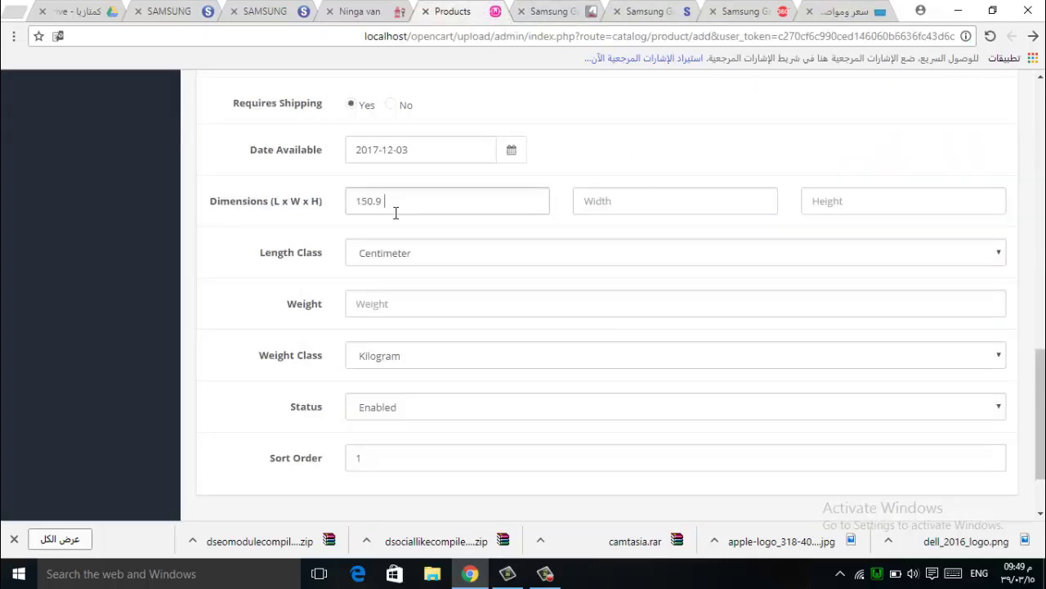
left_click(395, 253)
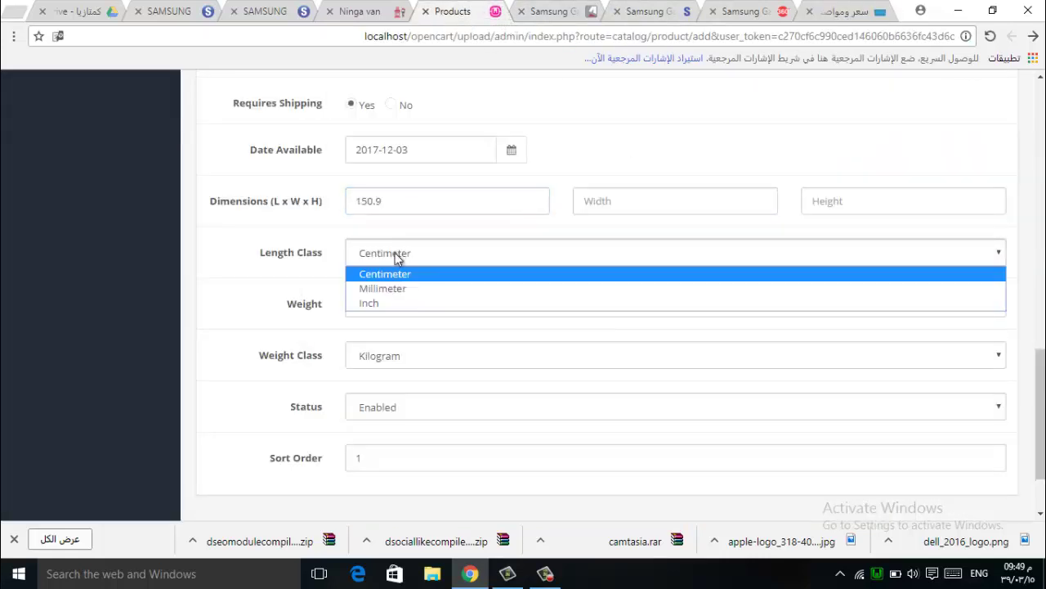
left_click(388, 290)
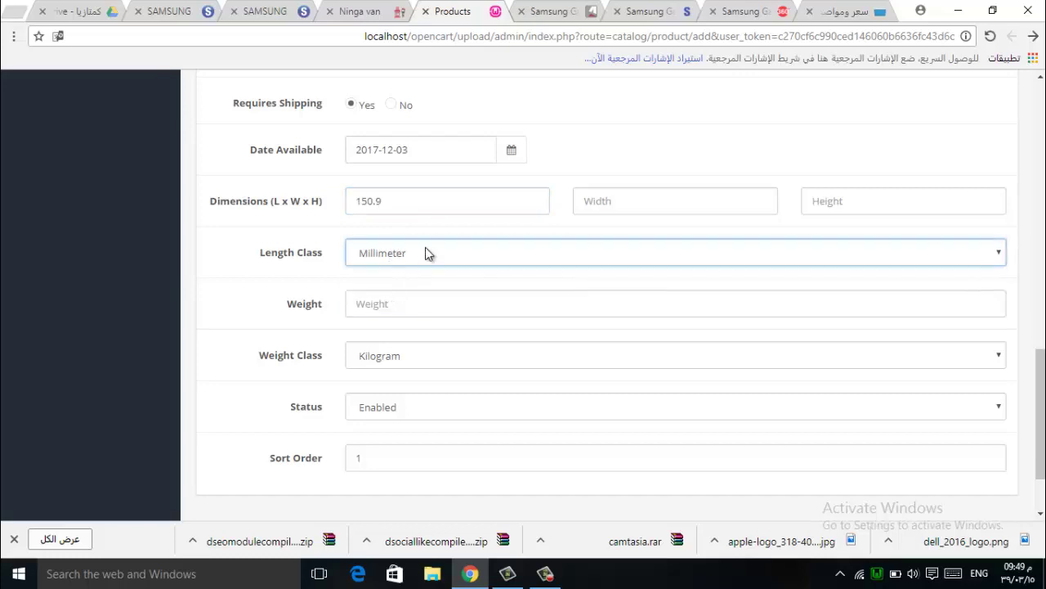
Copy the phone's width of 72.6 from the mobihall.com specifications into the product's width dimension
left_click(828, 13)
left_click(580, 108)
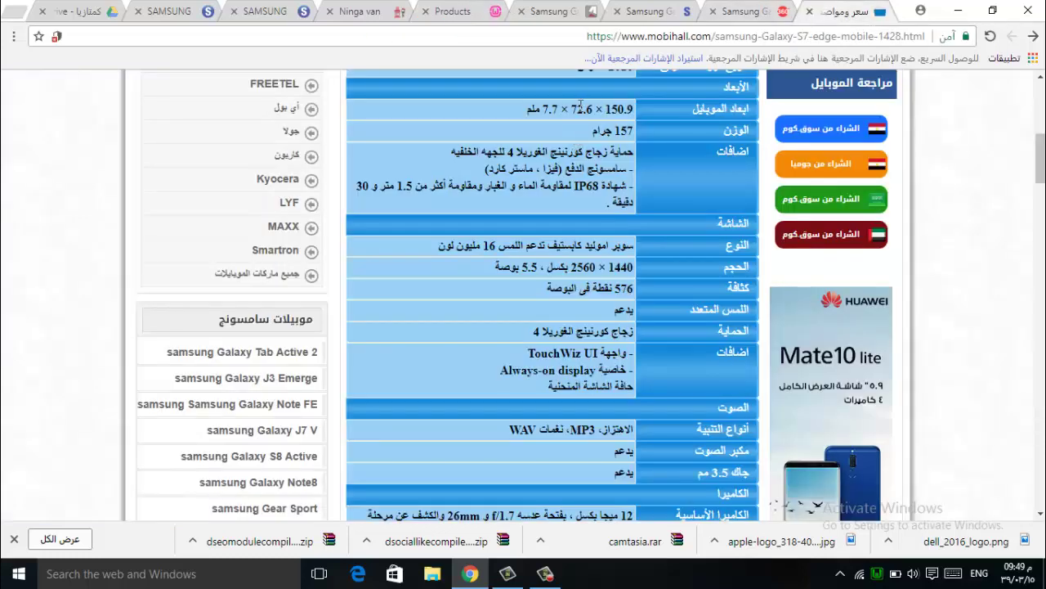
double_click(578, 108)
key("ctrl+c")
left_click(490, 13)
left_click(612, 198)
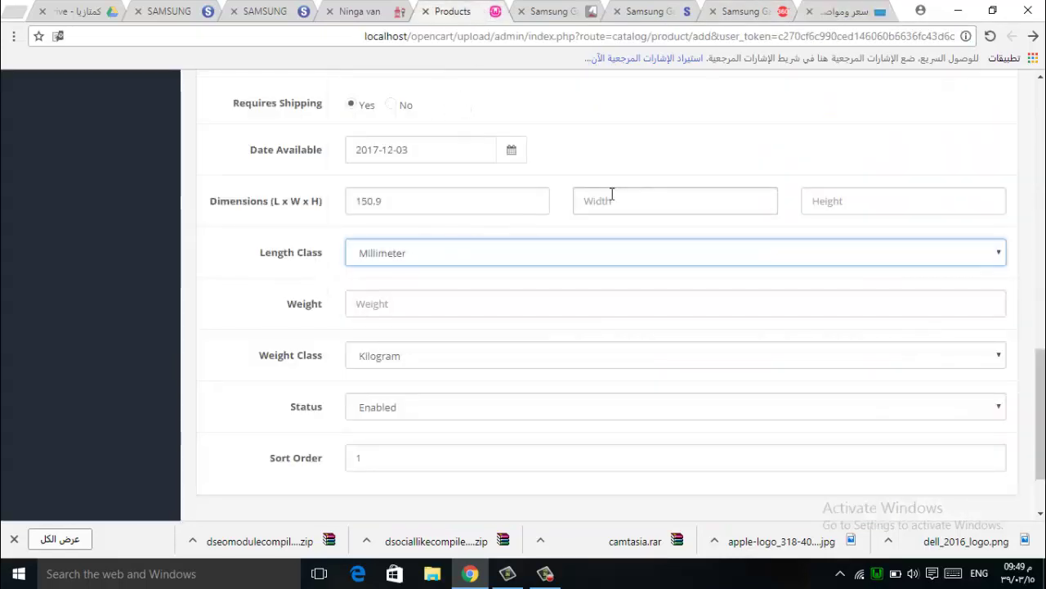
key("ctrl+v")
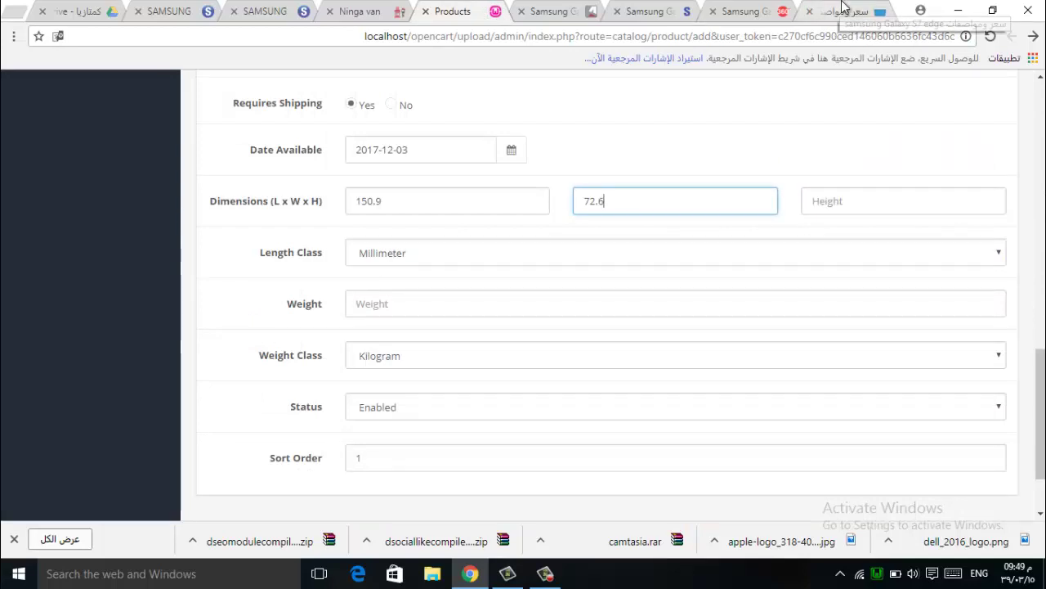
Copy the phone's thickness of 7.7 from the mobihall.com specifications into the product's height dimension
left_click(842, 9)
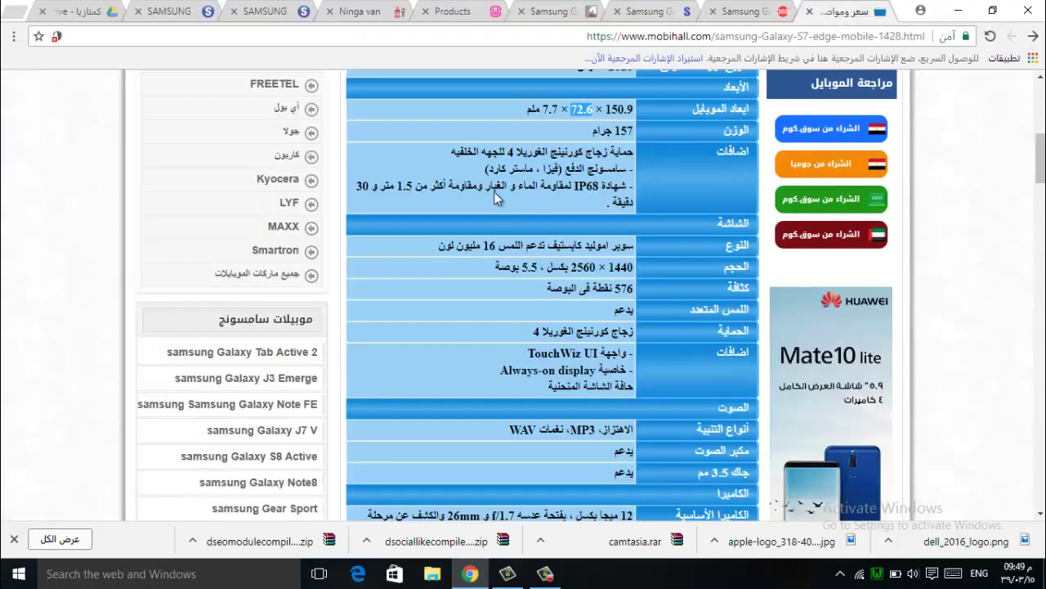
left_click_drag(541, 109, 557, 109)
key("ctrl+c")
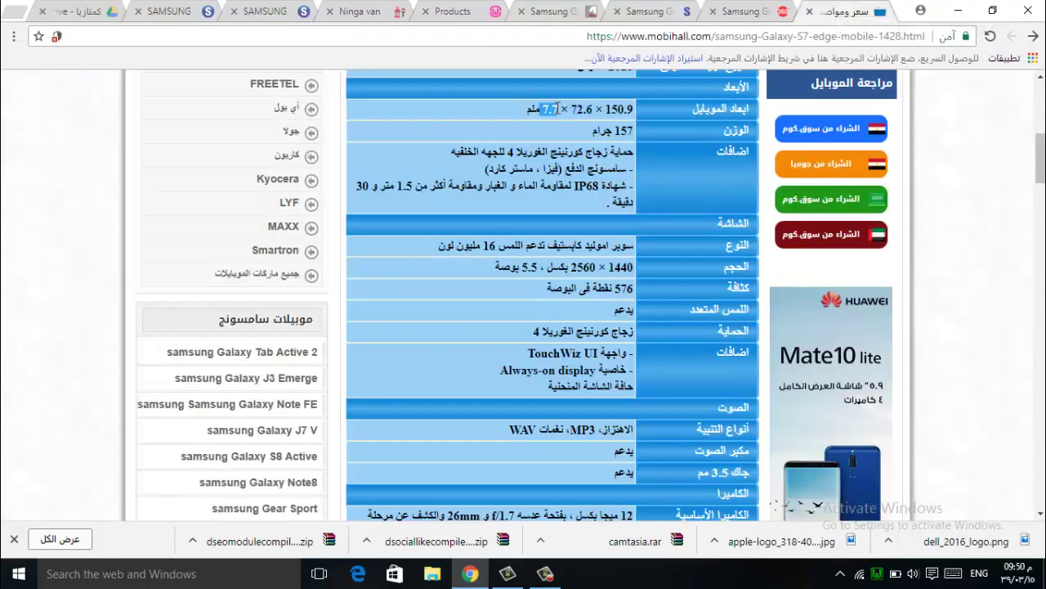
left_click(446, 10)
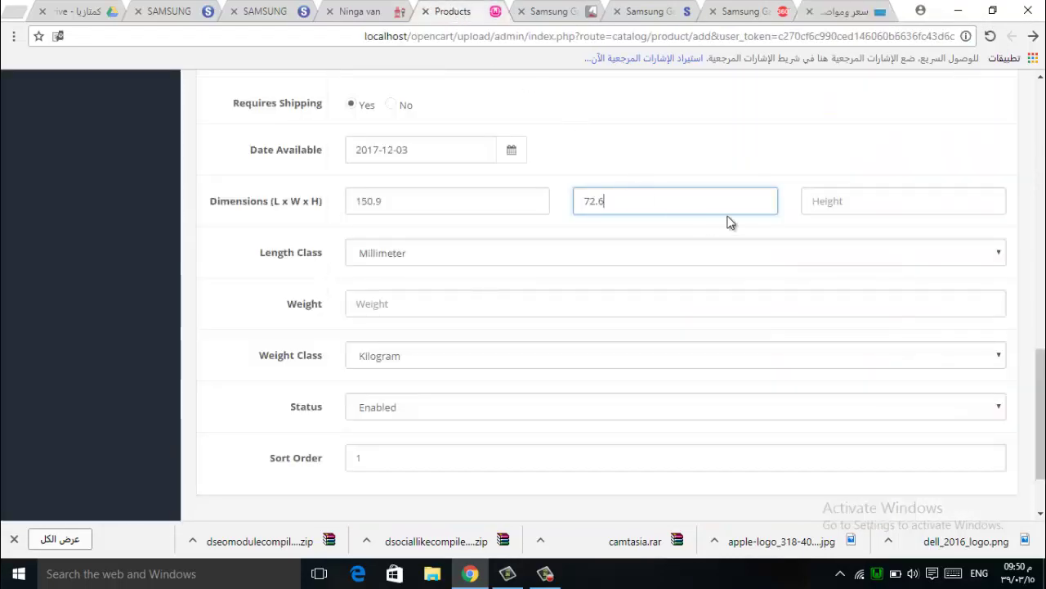
left_click(828, 200)
key("ctrl+v")
Copy the phone's weight of 157 from the mobihall.com specifications into the product's weight and set the weight class to Gram
left_click(834, 11)
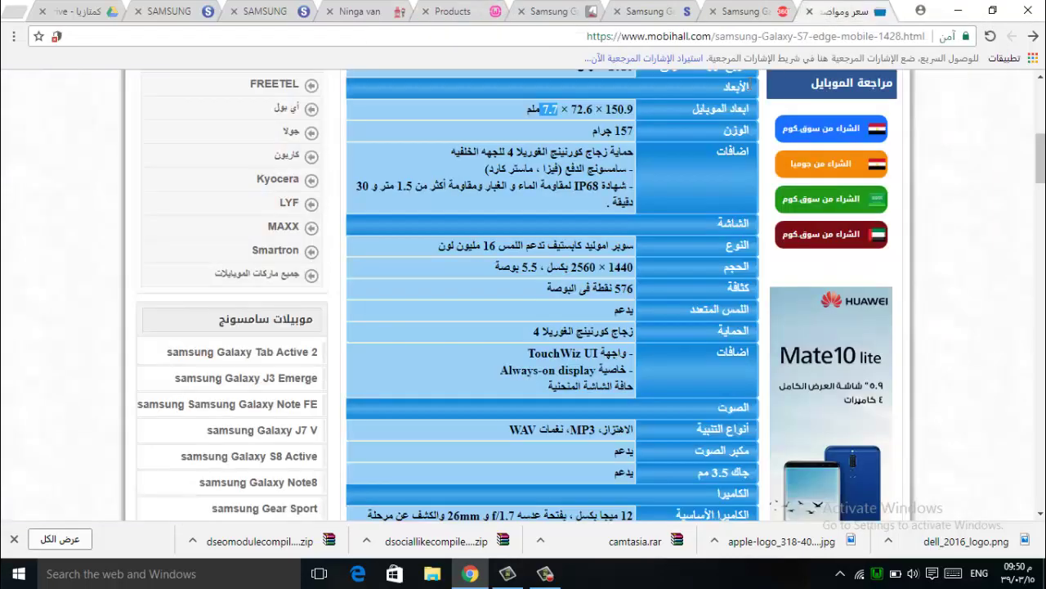
left_click_drag(611, 129, 636, 129)
key("ctrl+c")
left_click(478, 10)
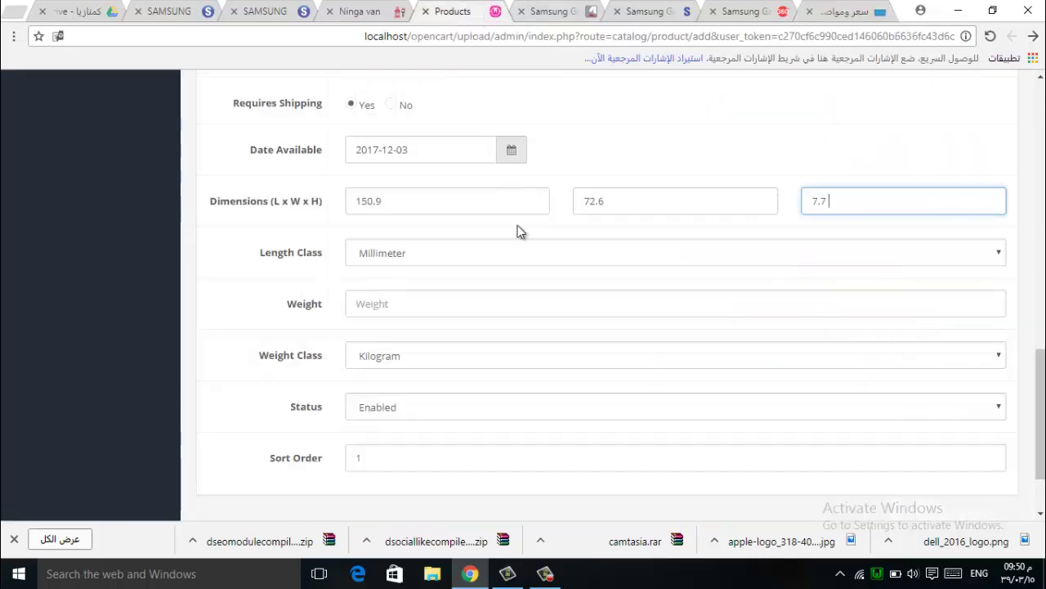
left_click(387, 303)
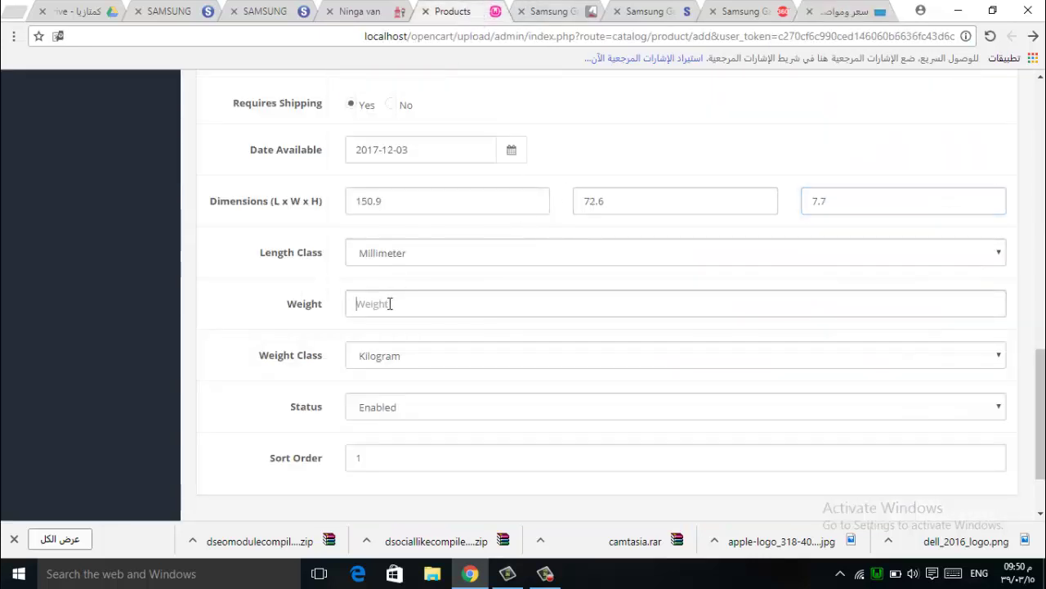
key("ctrl+v")
left_click(389, 355)
left_click(415, 393)
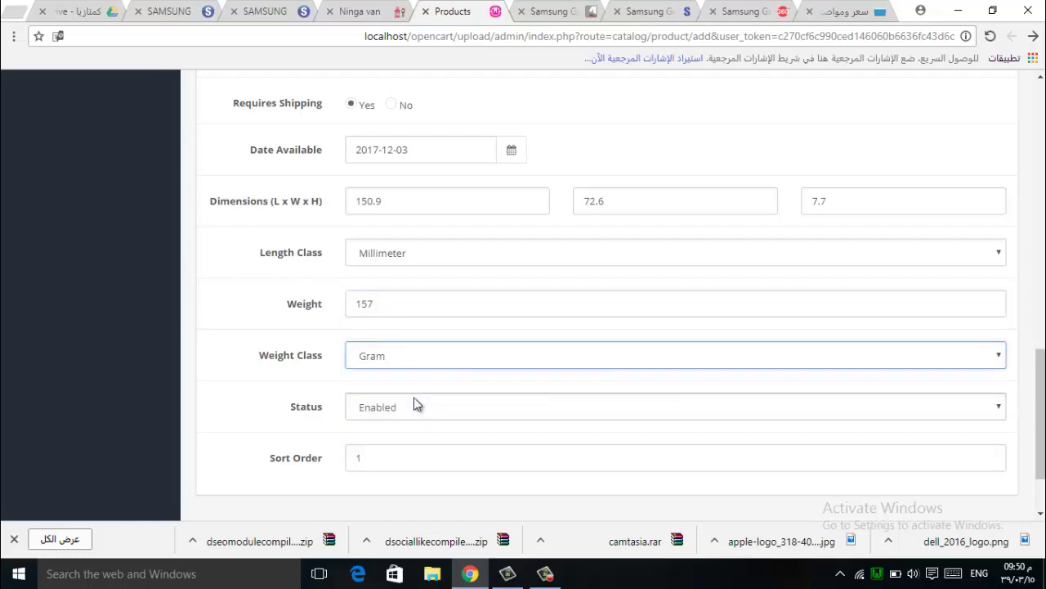
Keep the product's status as Enabled and set its sort order to 0
scroll(418, 394, "down", 1)
left_click(399, 317)
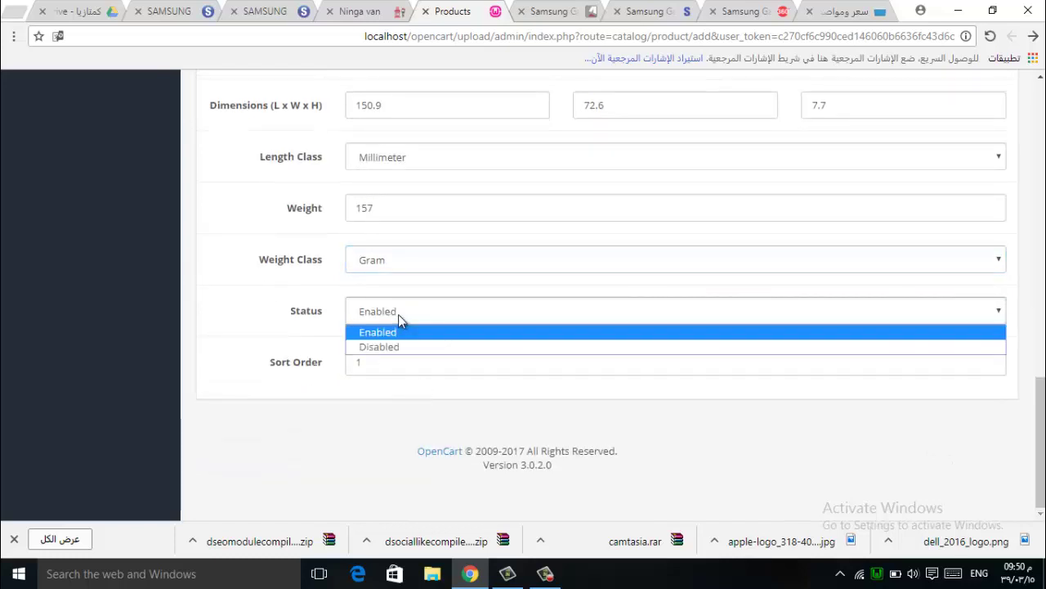
left_click(389, 332)
double_click(369, 367)
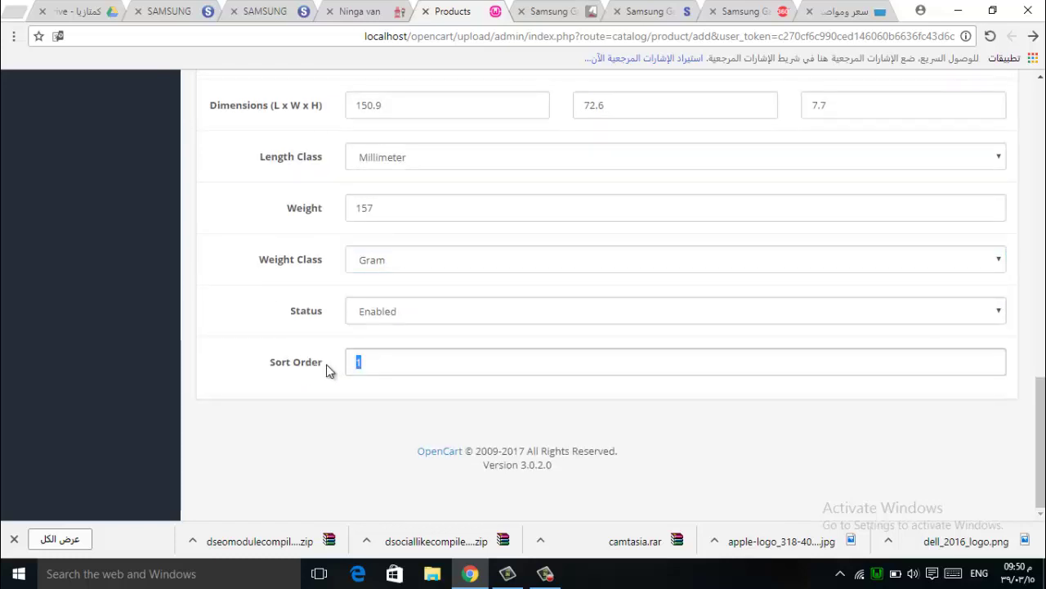
type("0")
Assign Samsung as the product's manufacturer in its link settings
scroll(318, 344, "up", 15)
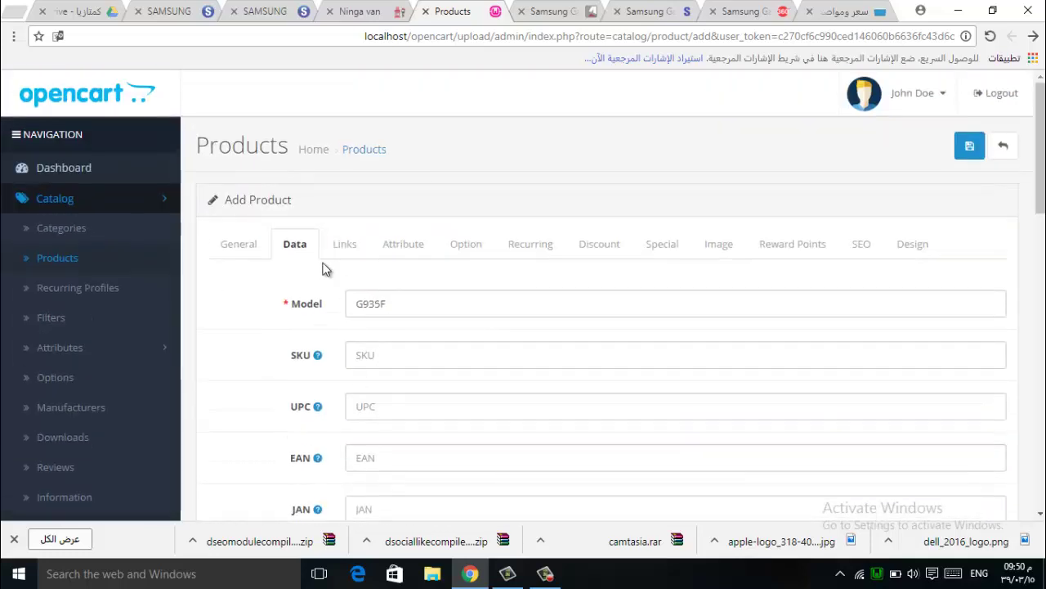
left_click(346, 249)
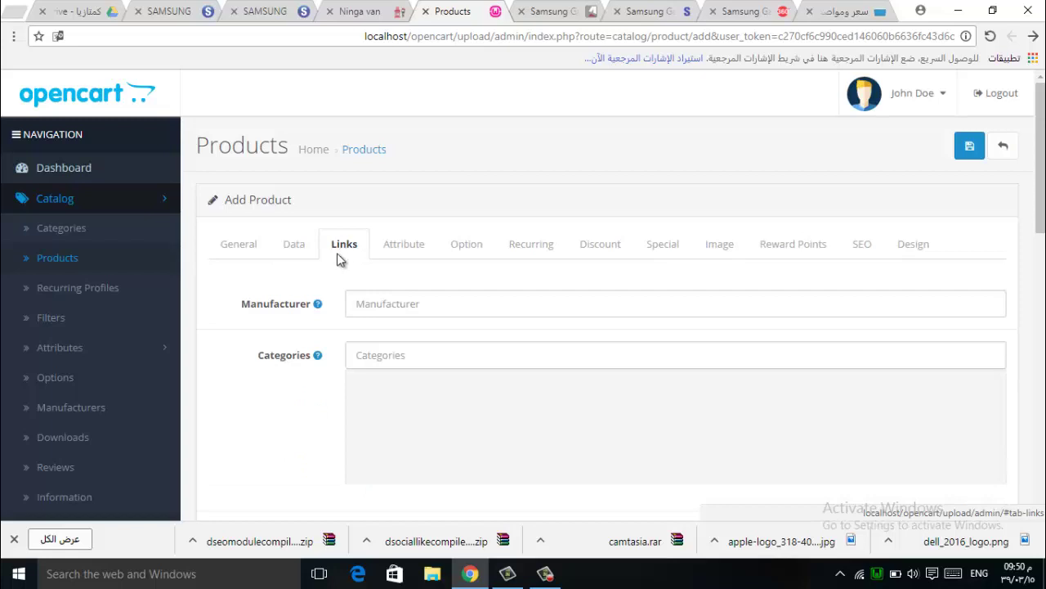
left_click(373, 304)
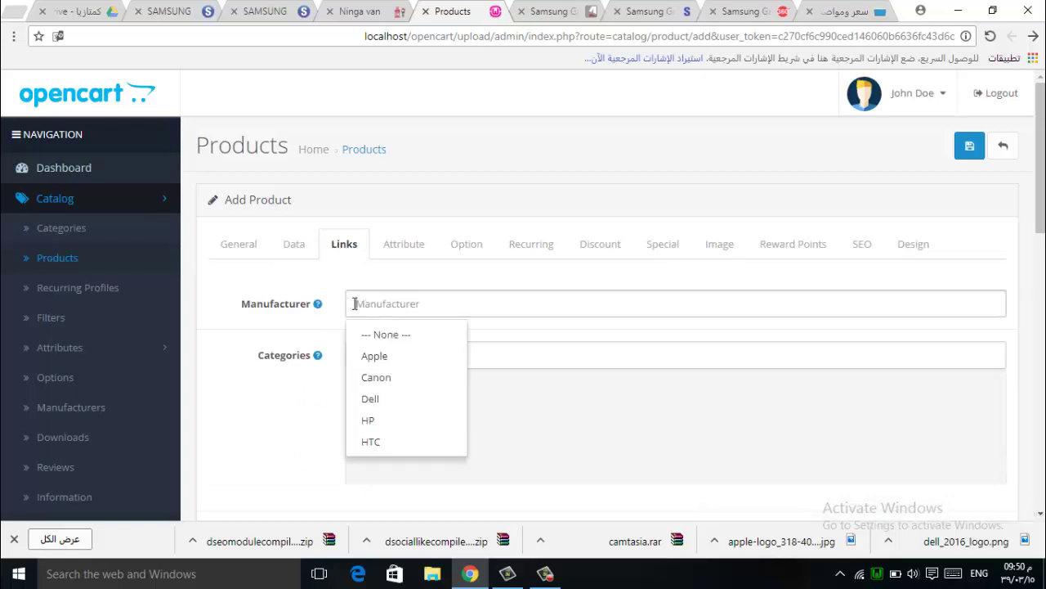
mouse_move(318, 309)
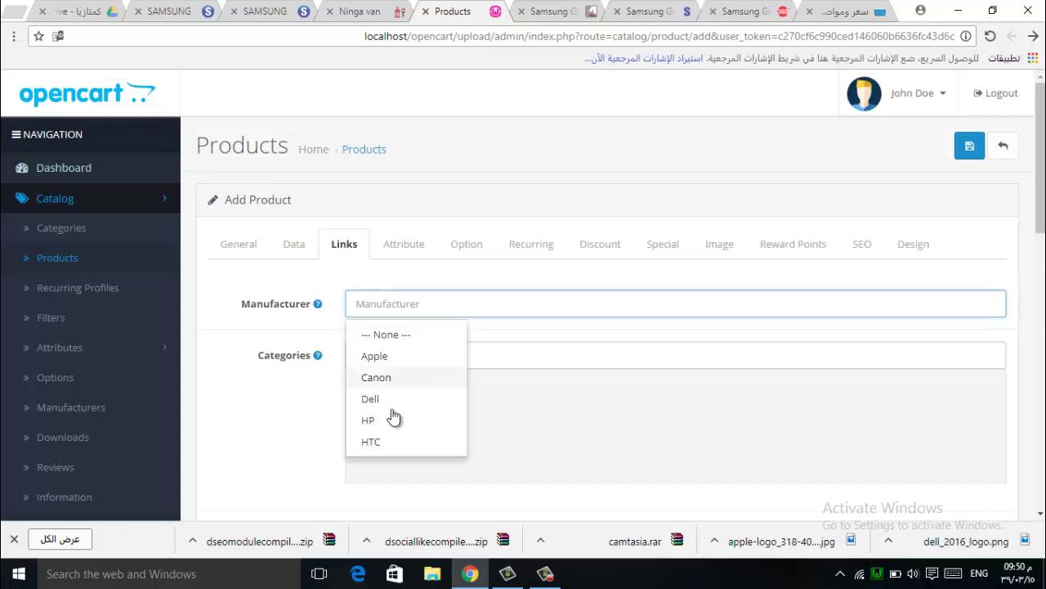
scroll(393, 419, "down", 2)
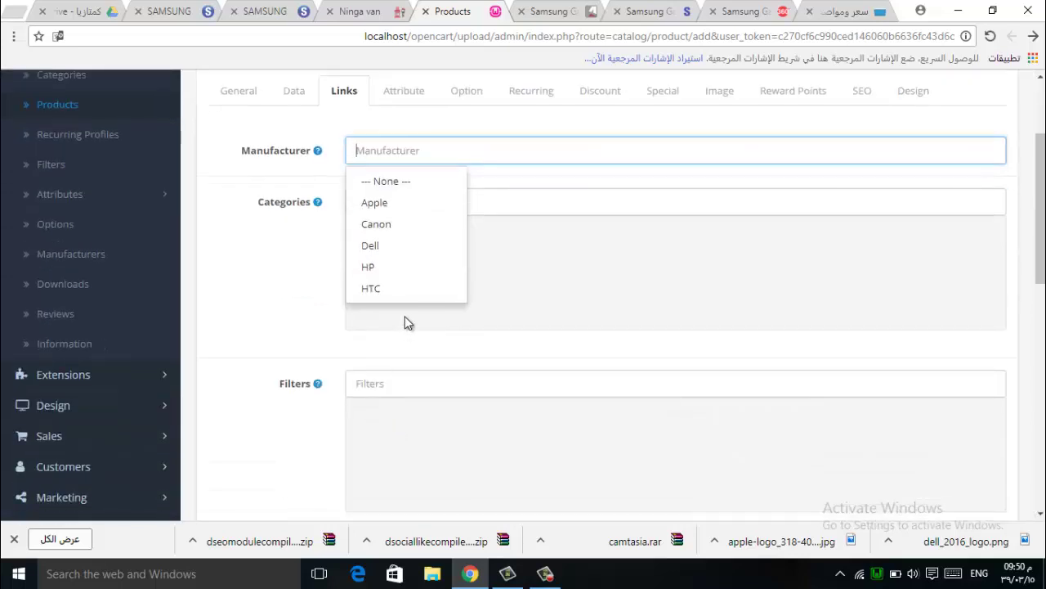
type("S")
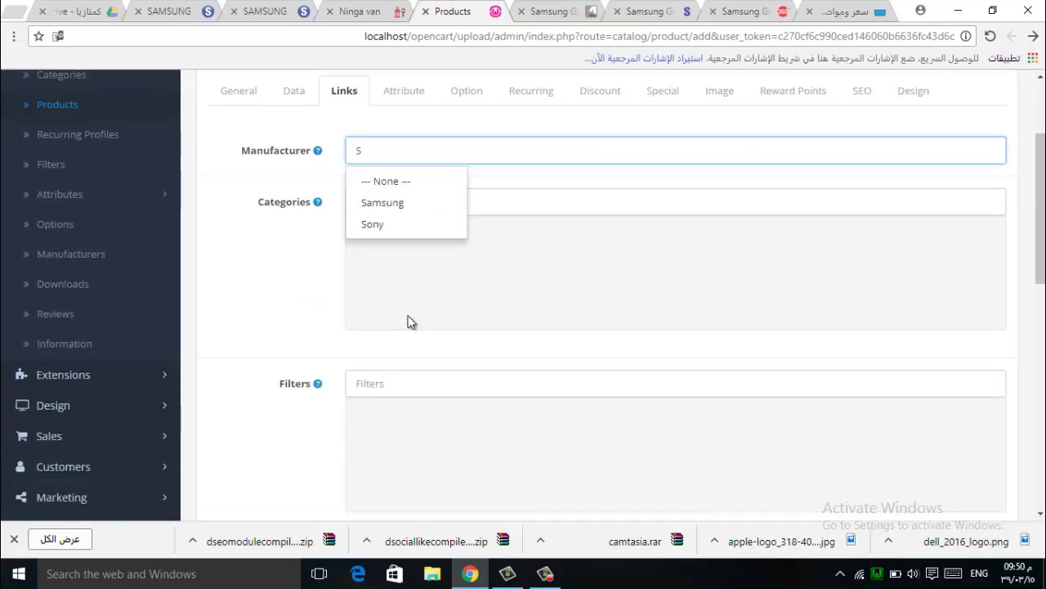
left_click(411, 203)
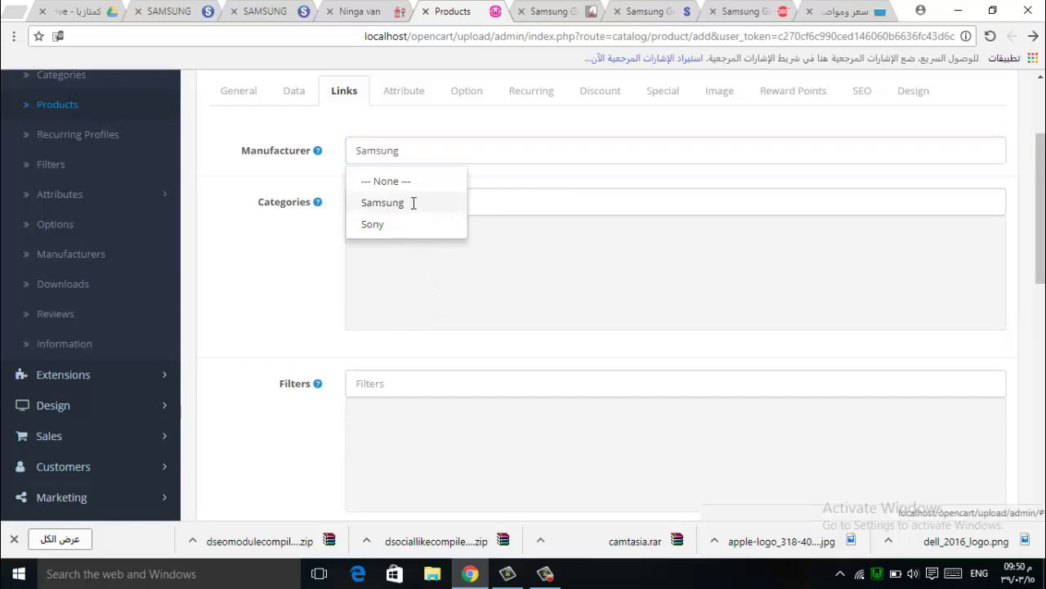
left_click(392, 155)
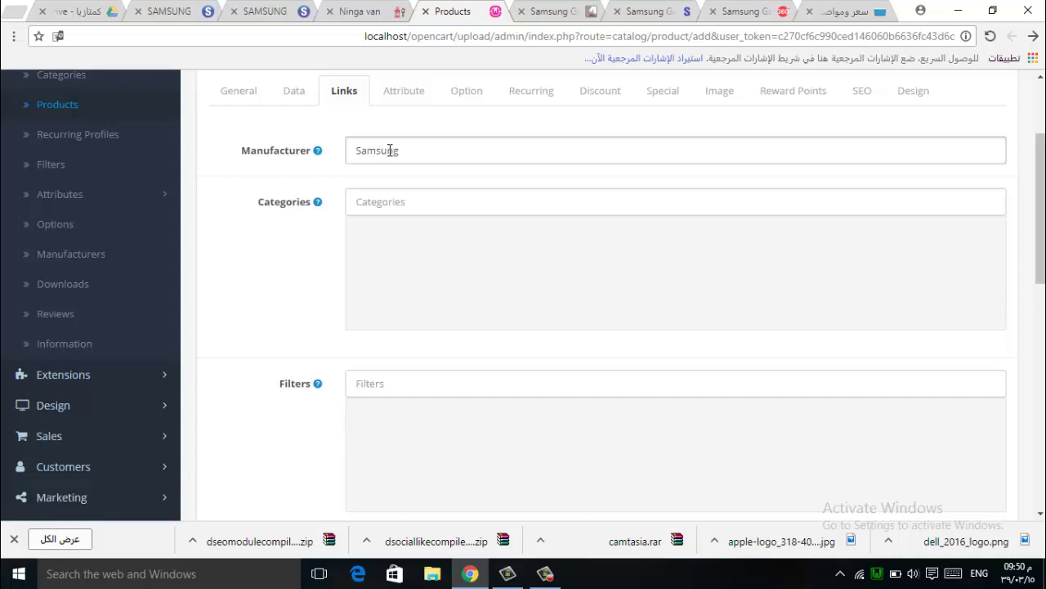
Look up the Smartphonse category for the product by filtering the category suggestions with "Sma"
left_click(402, 201)
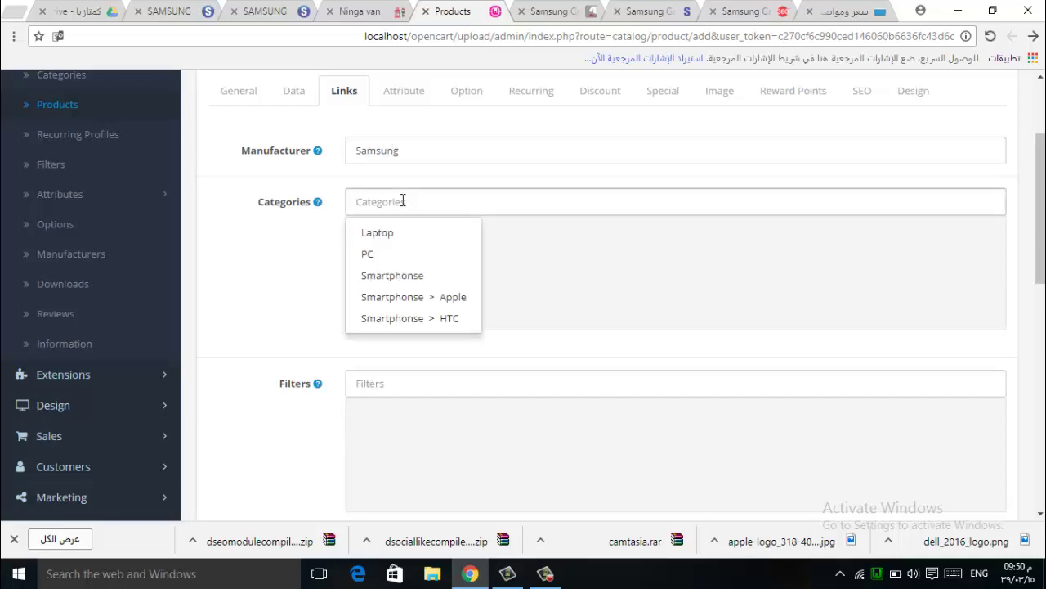
type("Sa")
key("BackSpace")
type("m")
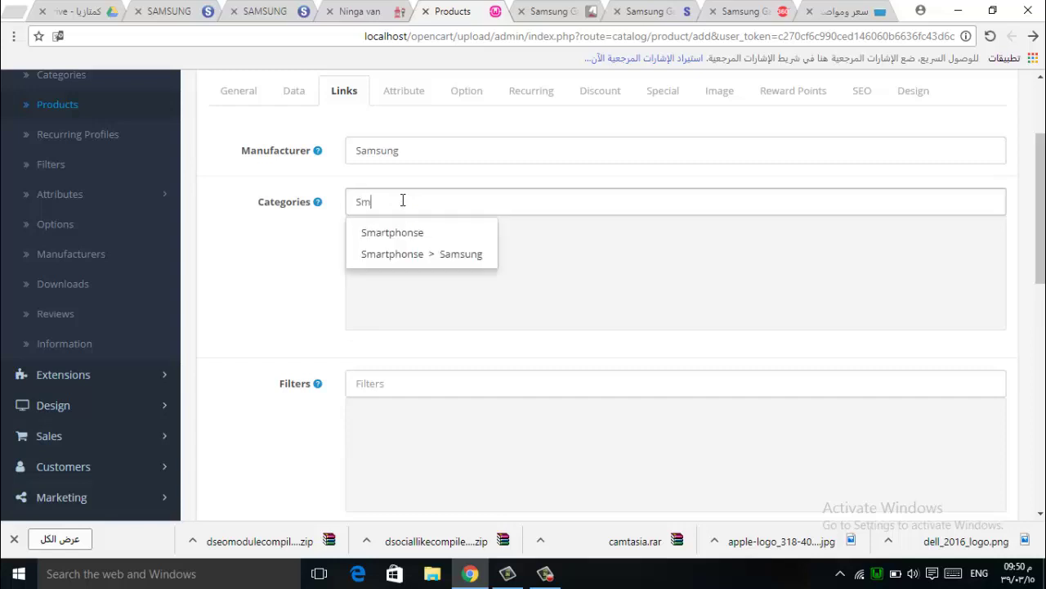
type("a")
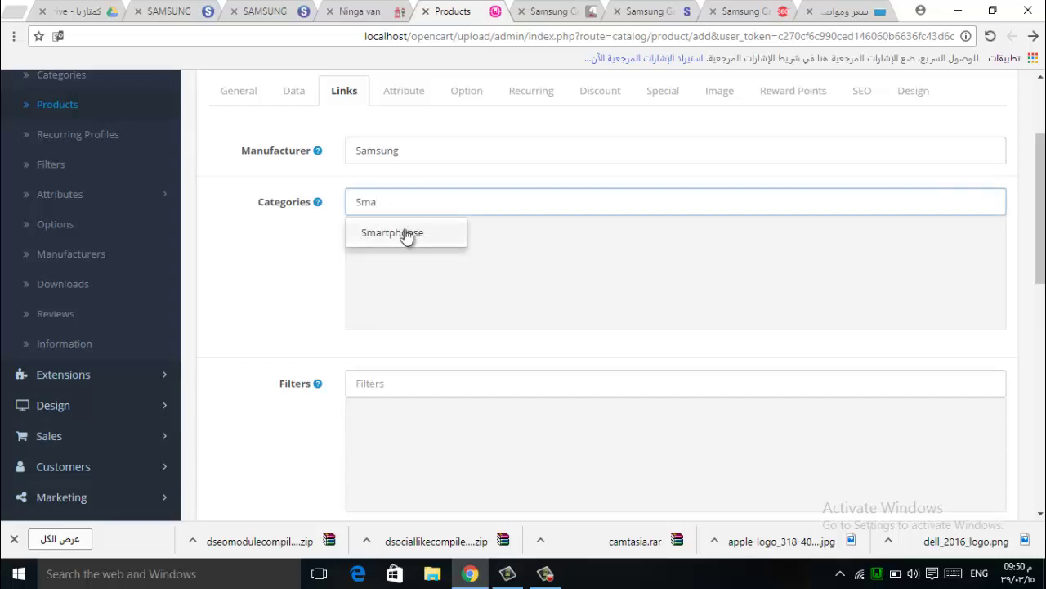
Assign the product to the Smartphonse and Smartphonse > Samsung categories
left_click(404, 233)
left_click(408, 203)
type("sa")
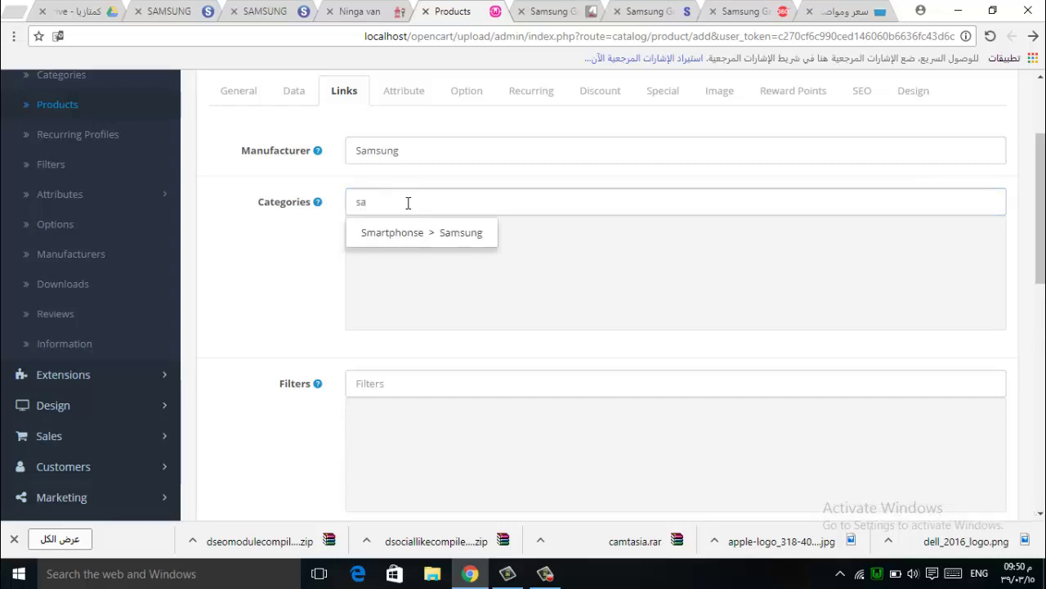
type("m")
left_click(406, 234)
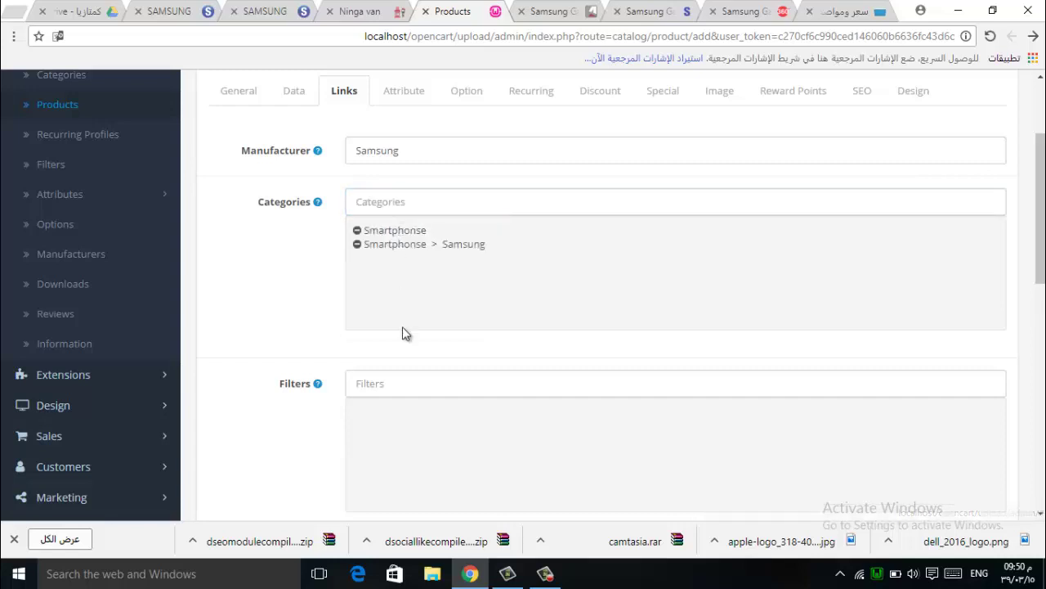
Review the remaining link fields and the Attribute, Special and Image sections of the product form
scroll(379, 403, "down", 1)
scroll(362, 406, "down", 3)
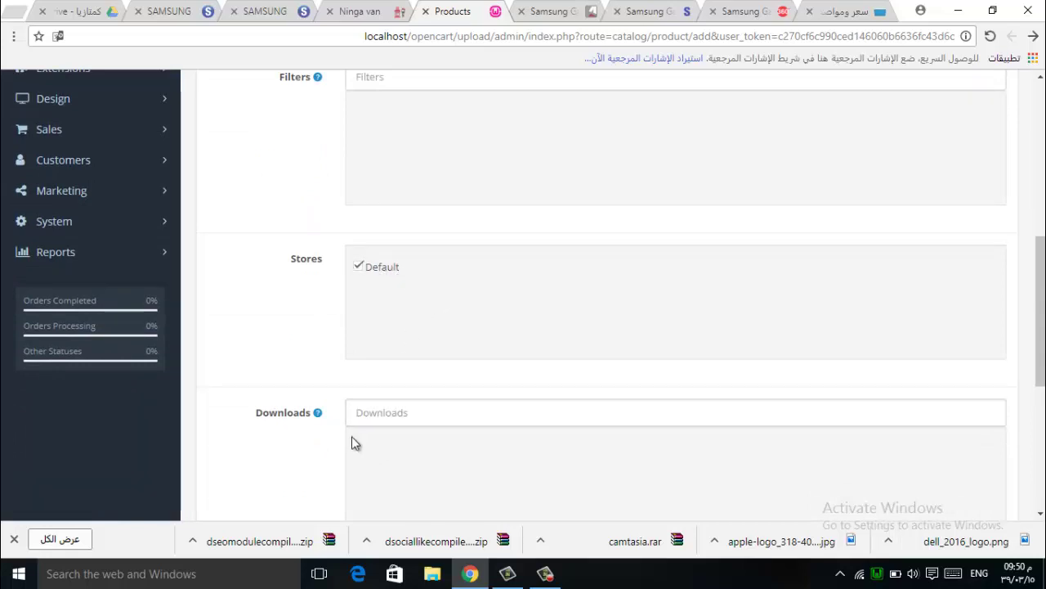
scroll(354, 434, "down", 2)
scroll(380, 402, "down", 3)
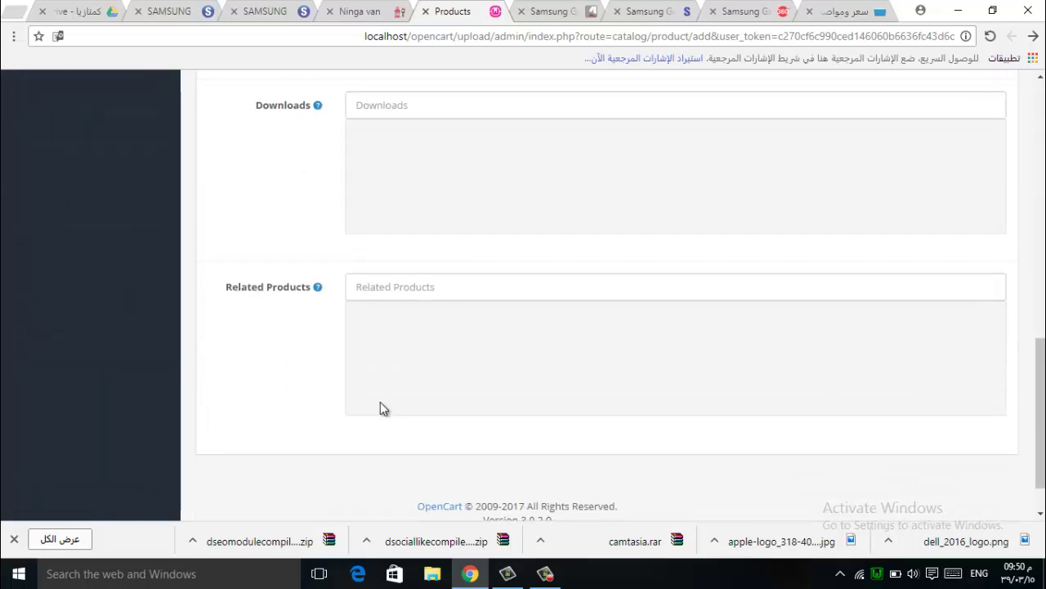
scroll(384, 327, "up", 10)
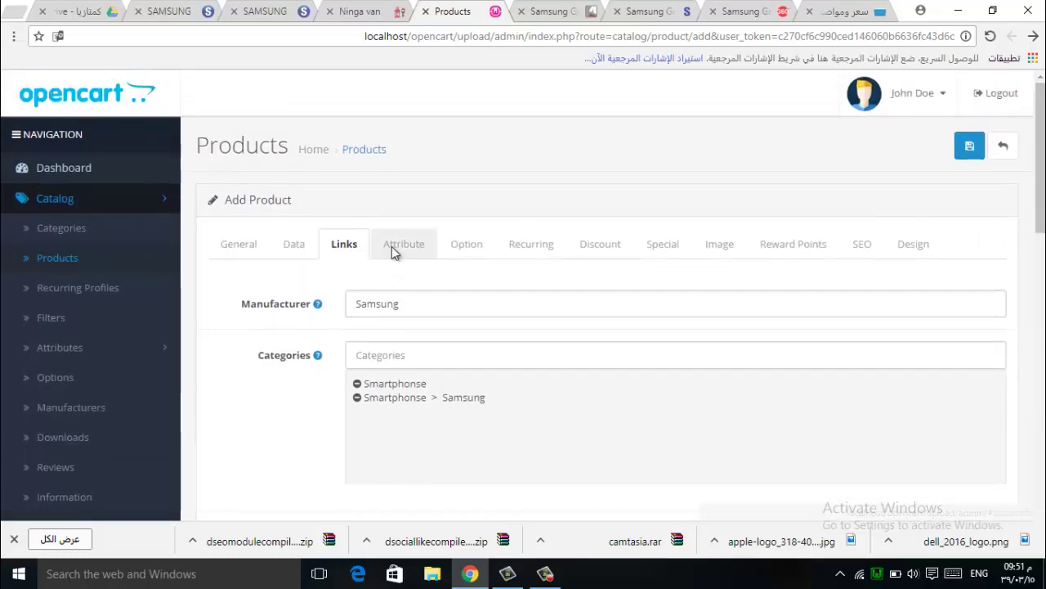
left_click(393, 247)
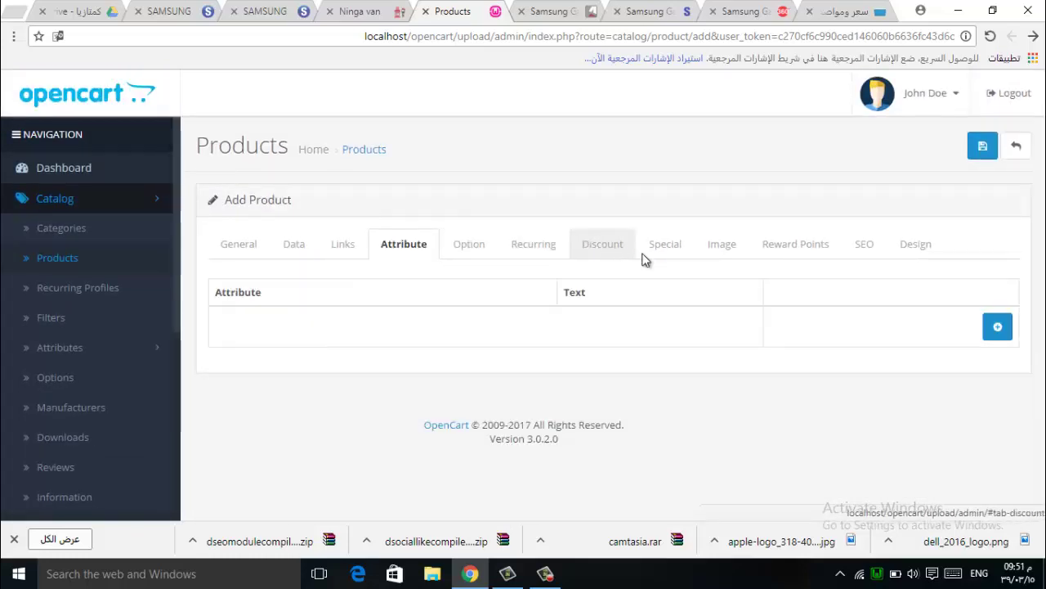
left_click(673, 248)
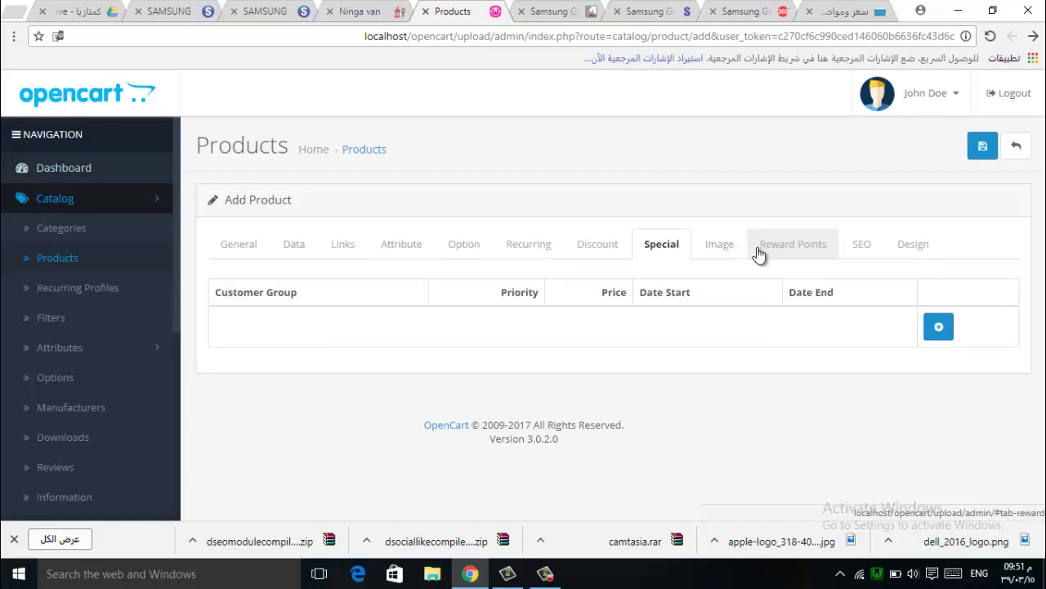
left_click(730, 250)
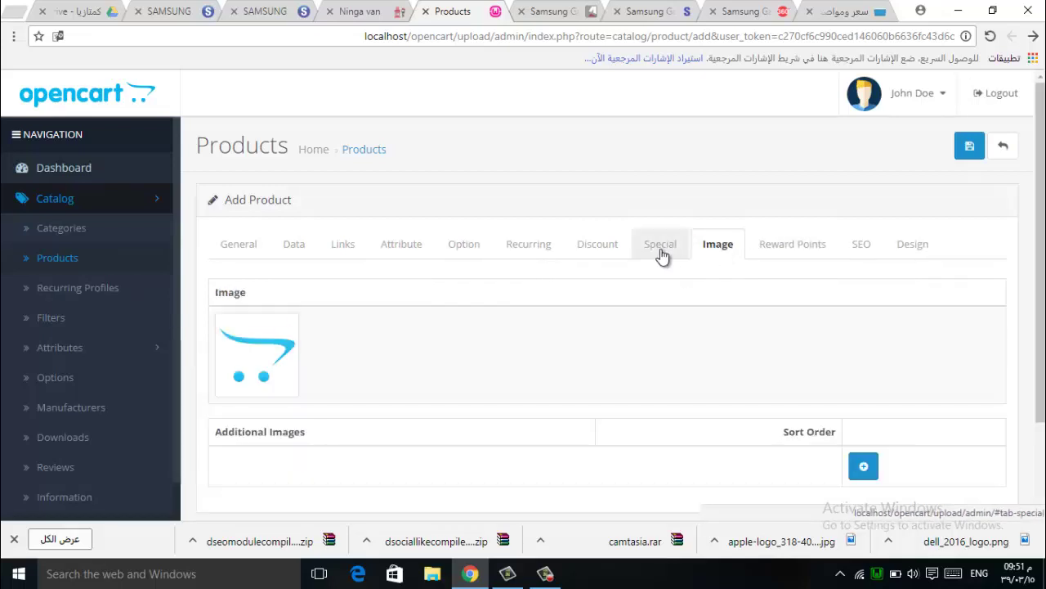
Add a quantity discount row to the product, keeping the default customer group
left_click(618, 243)
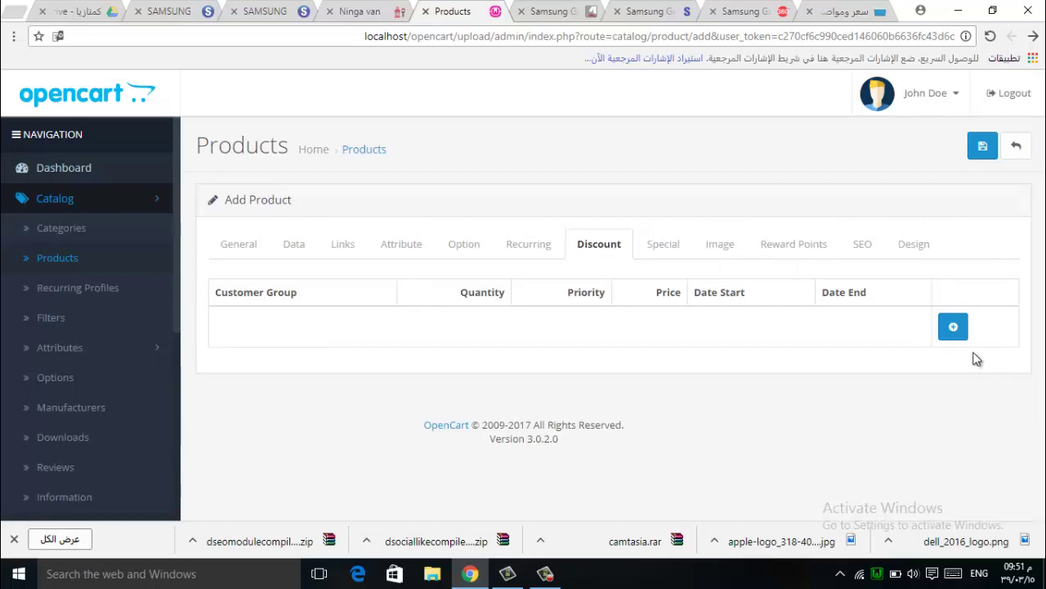
left_click(954, 329)
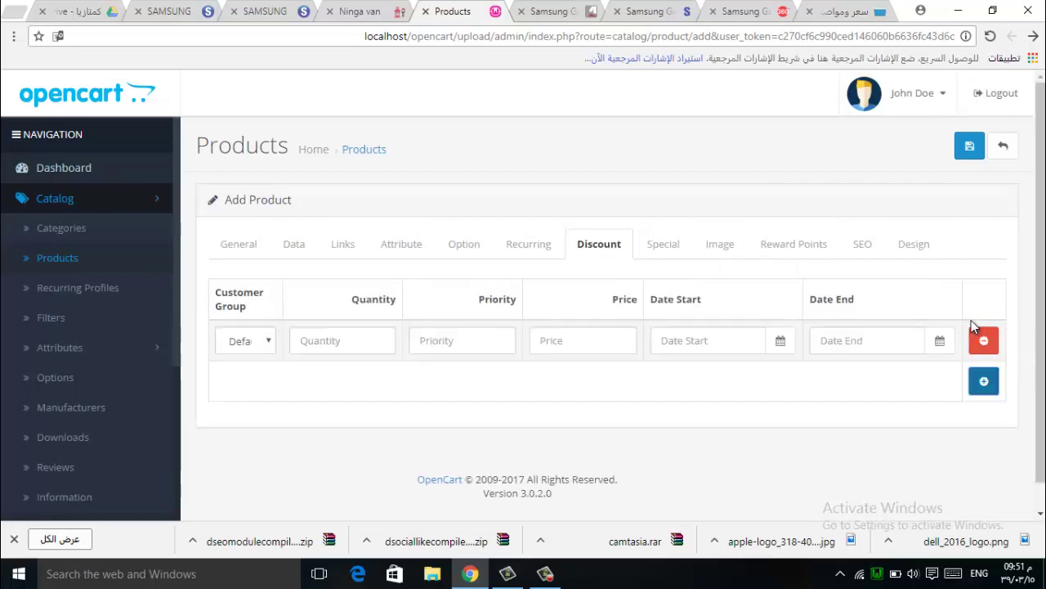
left_click(252, 345)
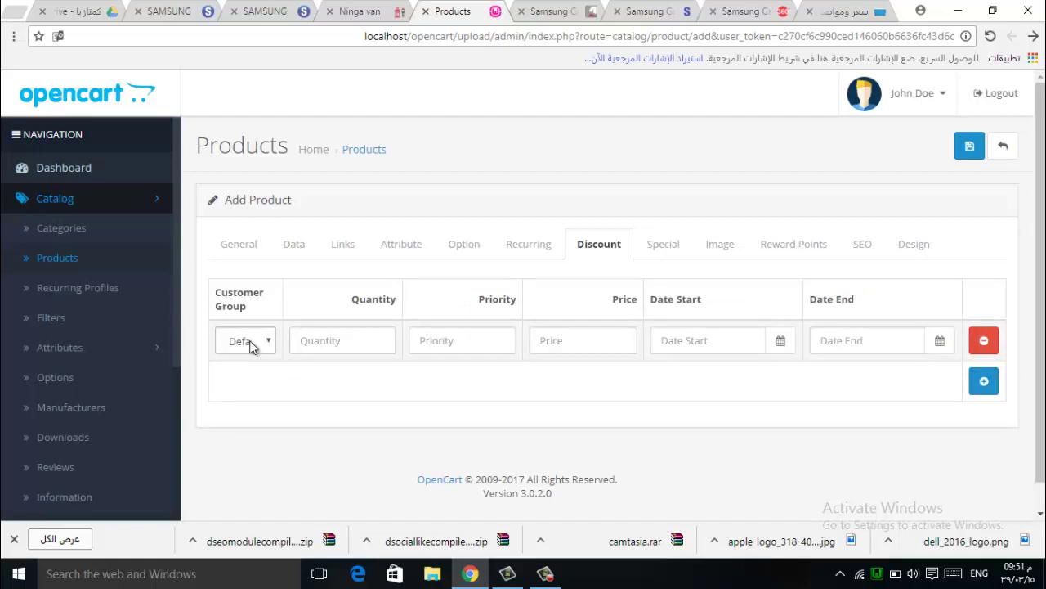
left_click(327, 340)
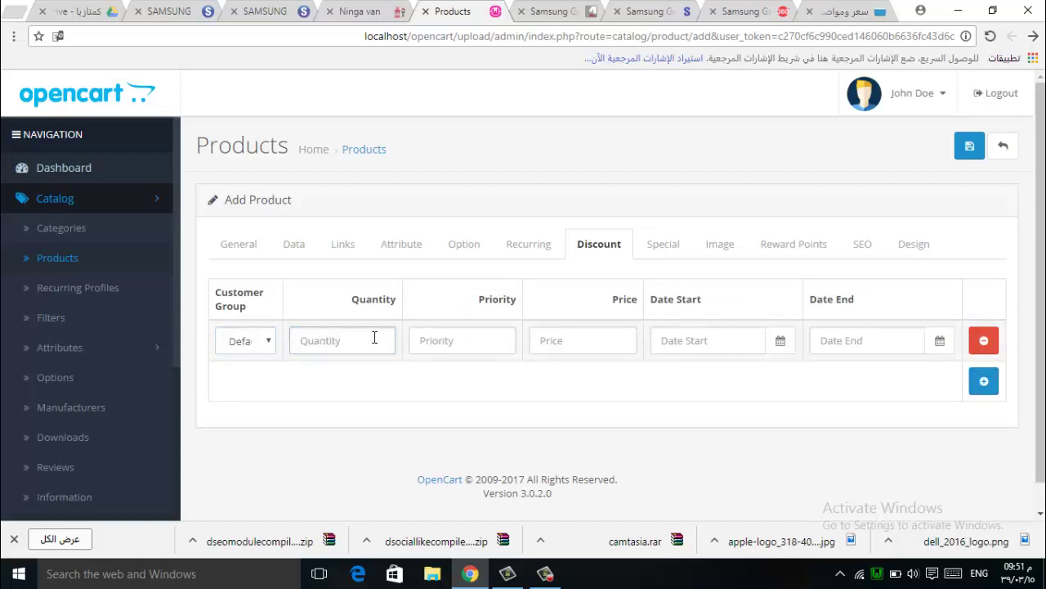
left_click(447, 341)
left_click(512, 349)
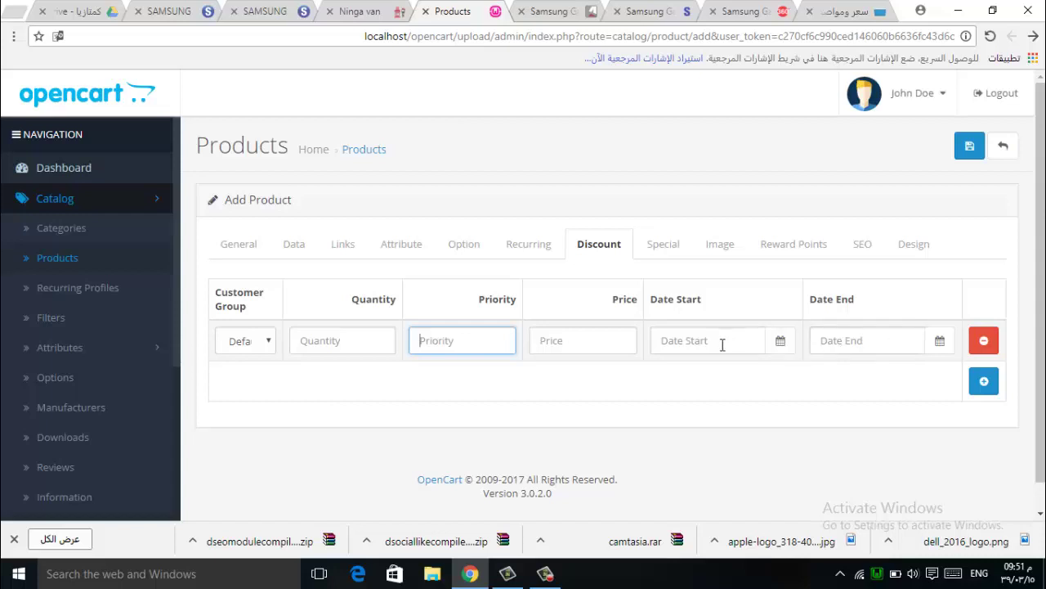
Set the discount row's priority to 3 and its validity from 2017-12-03 to 2017-12-05
left_click(780, 342)
type("3")
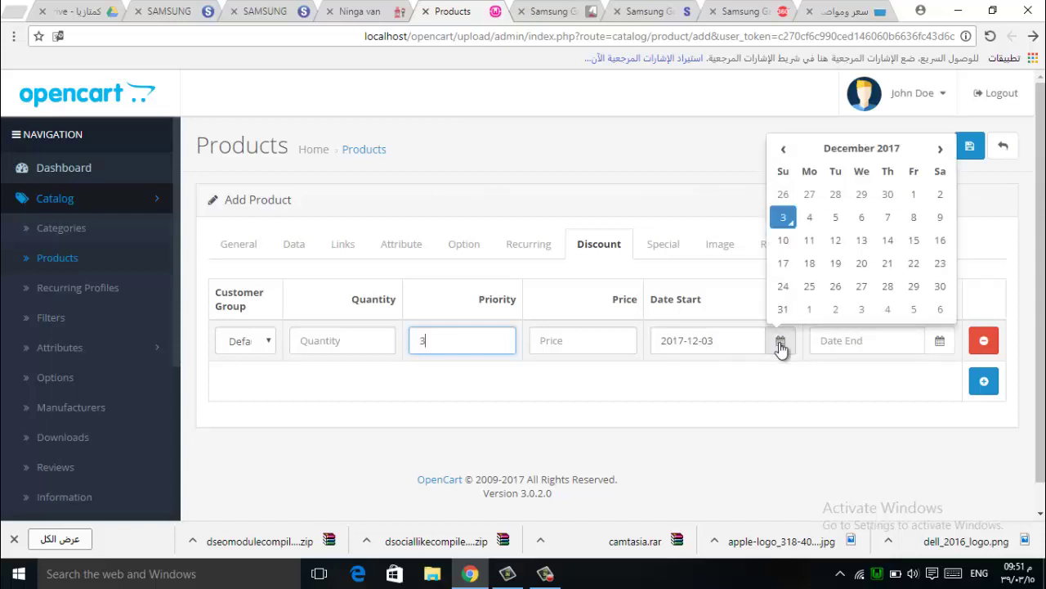
left_click(787, 219)
left_click(850, 341)
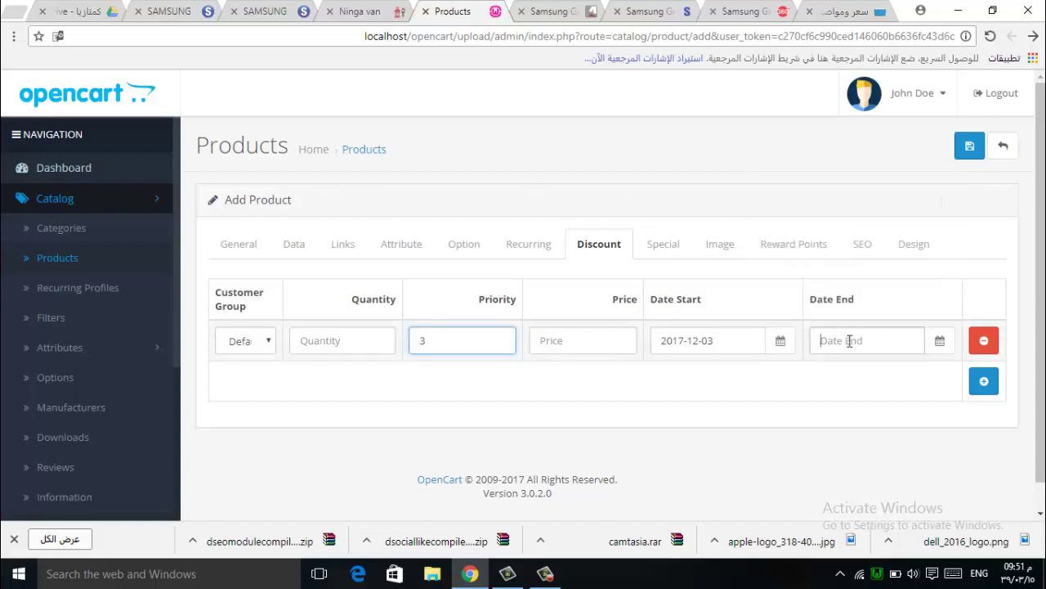
left_click(939, 340)
left_click(833, 217)
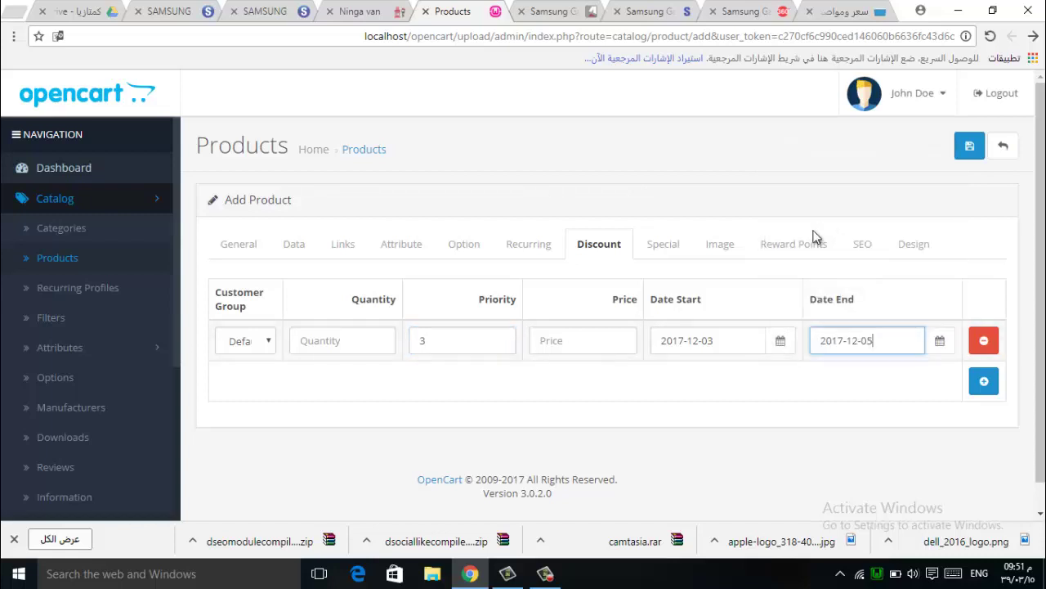
Set the discount row's price to 900 and clear its priority
left_click(597, 339)
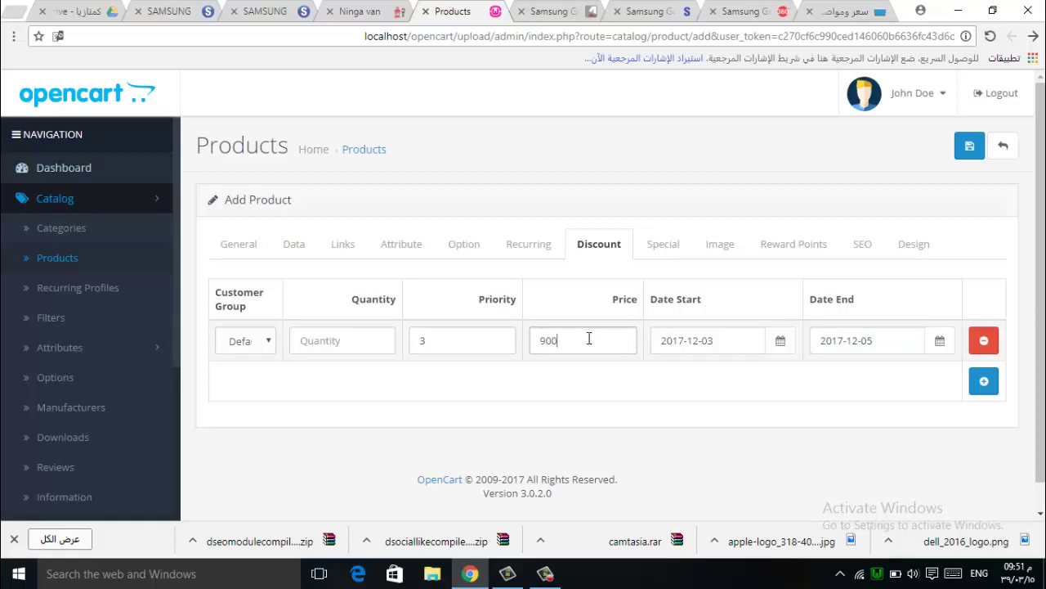
left_click(578, 335)
key("shift+Tab")
key("BackSpace")
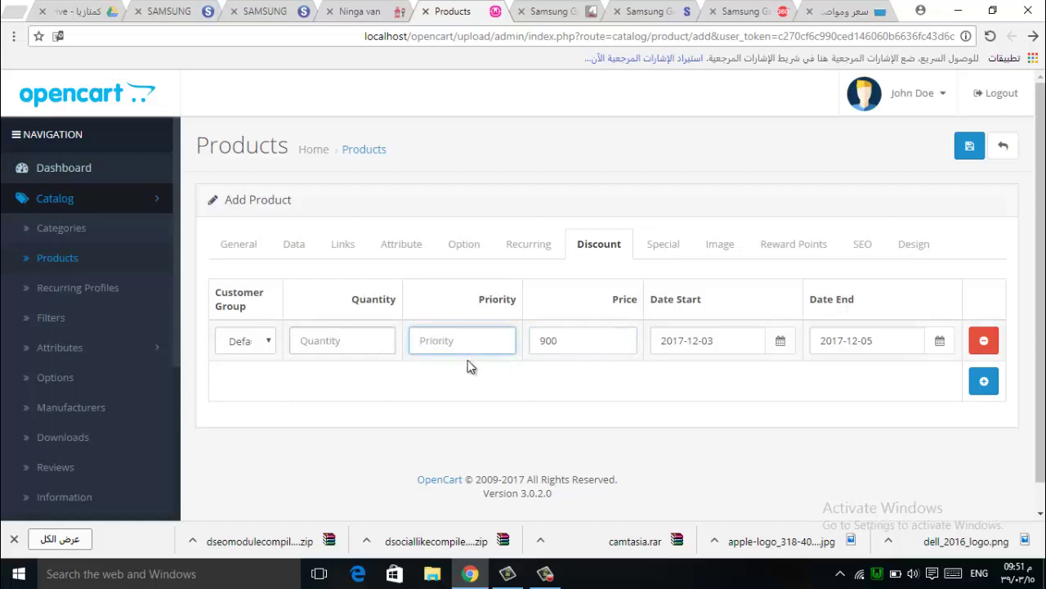
left_click(499, 368)
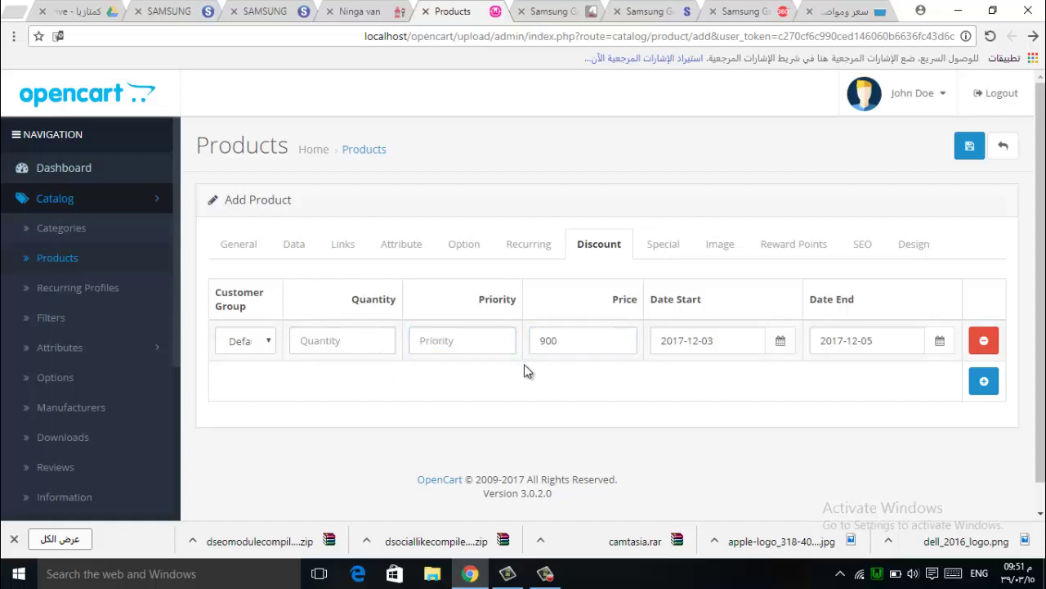
Add a second discount row with quantity 2 and price 850
left_click(983, 381)
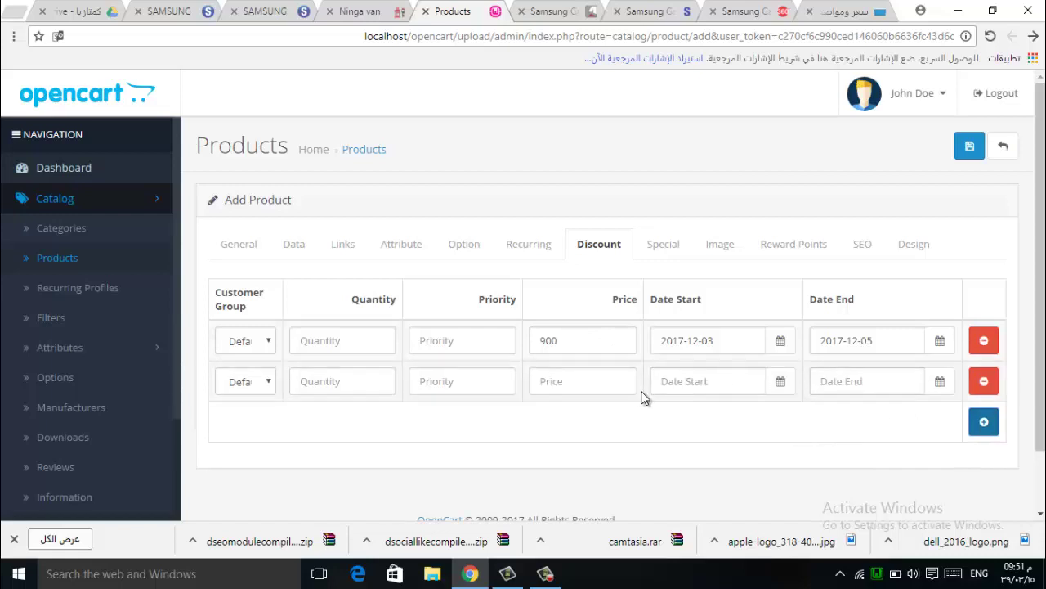
left_click(349, 382)
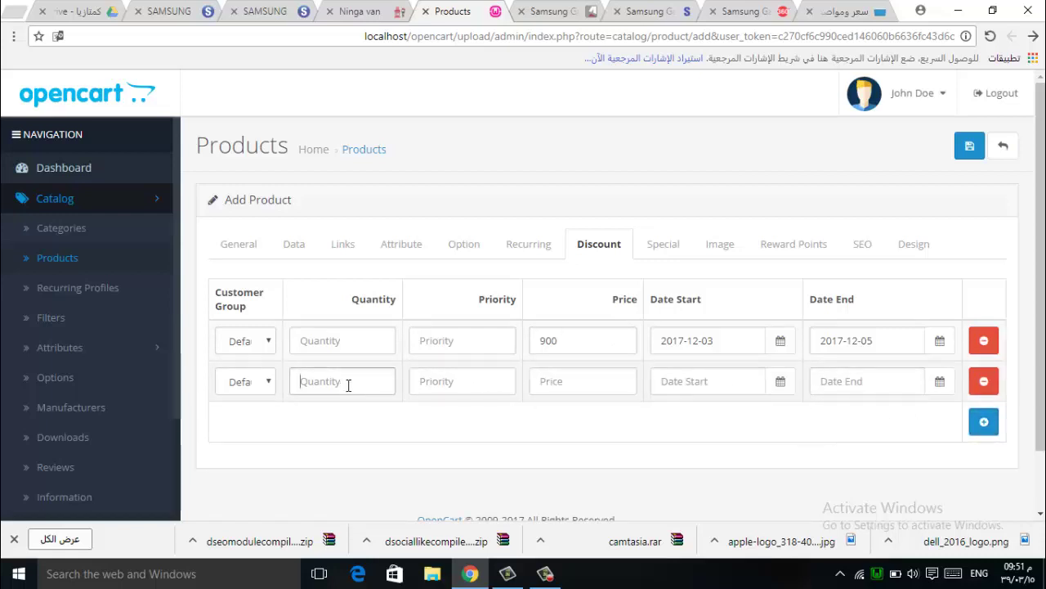
type("2")
left_click(353, 430)
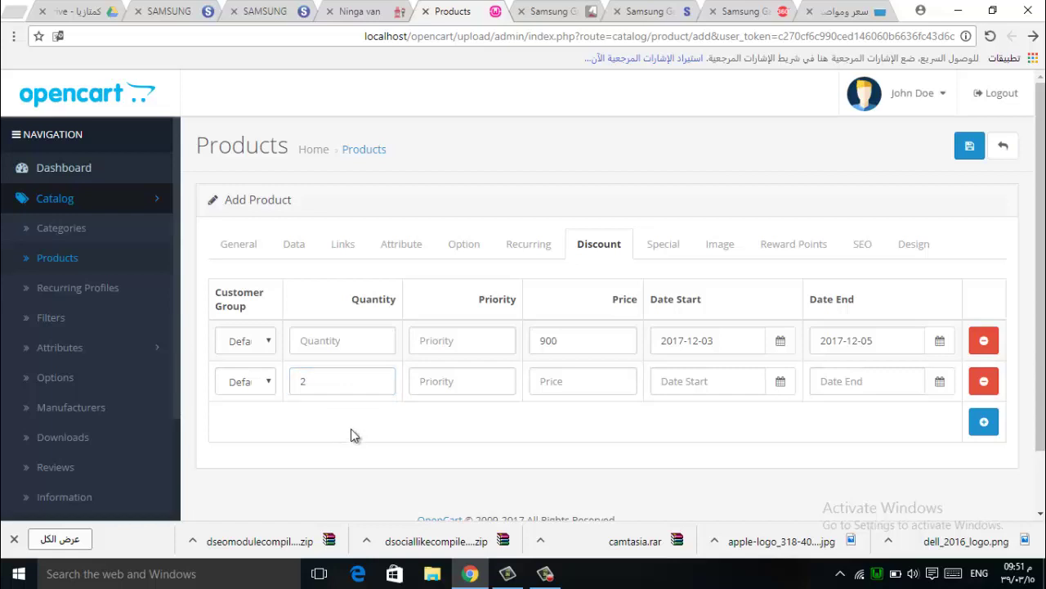
left_click(570, 384)
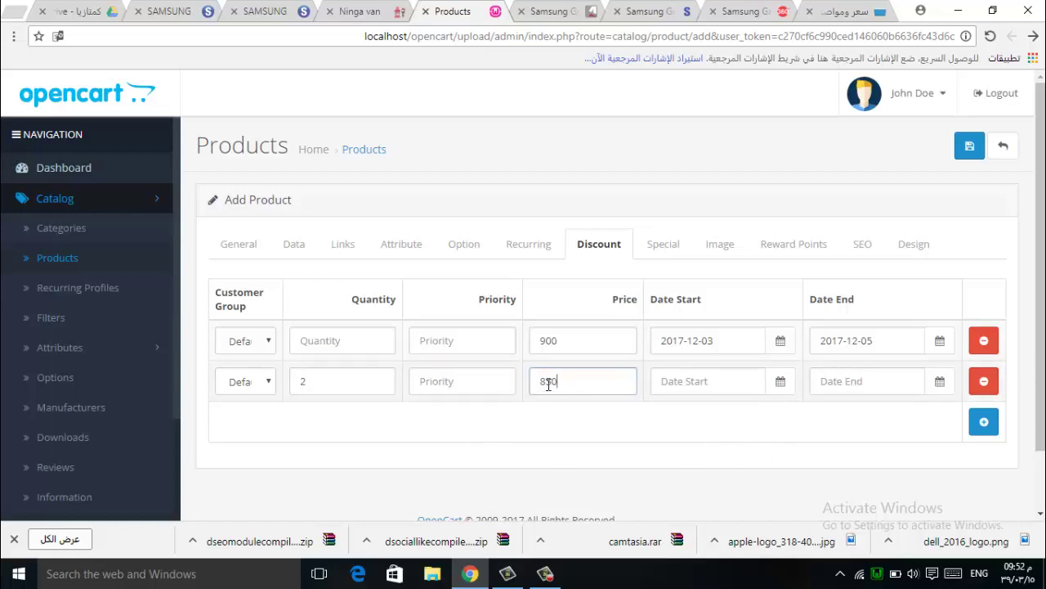
left_click(318, 385)
left_click_drag(584, 392, 540, 393)
left_click(677, 417)
Set the priority to 0 for the second discount row and 1 for the first
left_click(486, 385)
left_click(479, 380)
type("0")
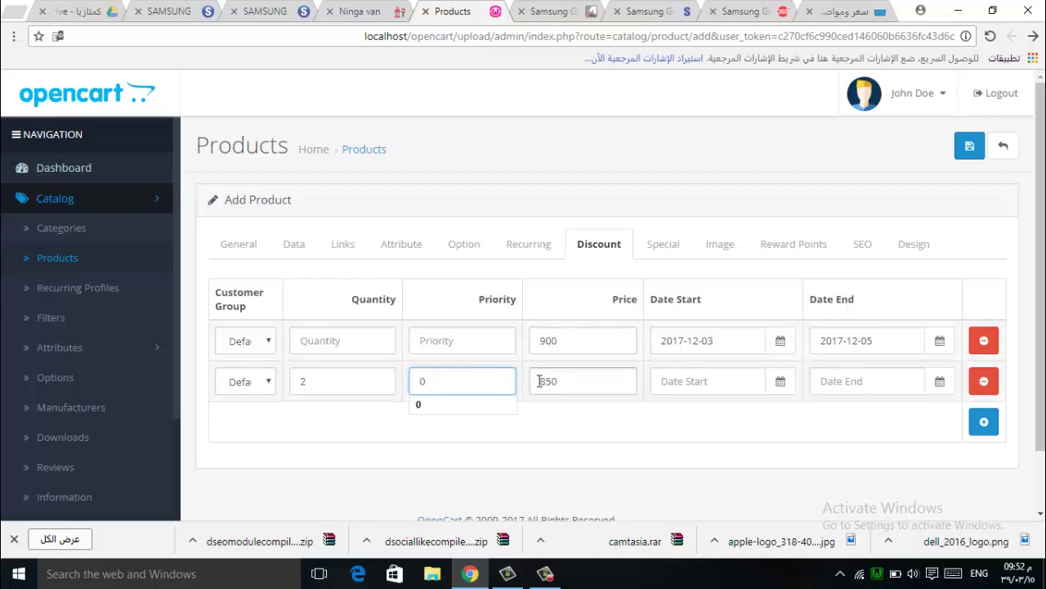
left_click(470, 344)
type("1")
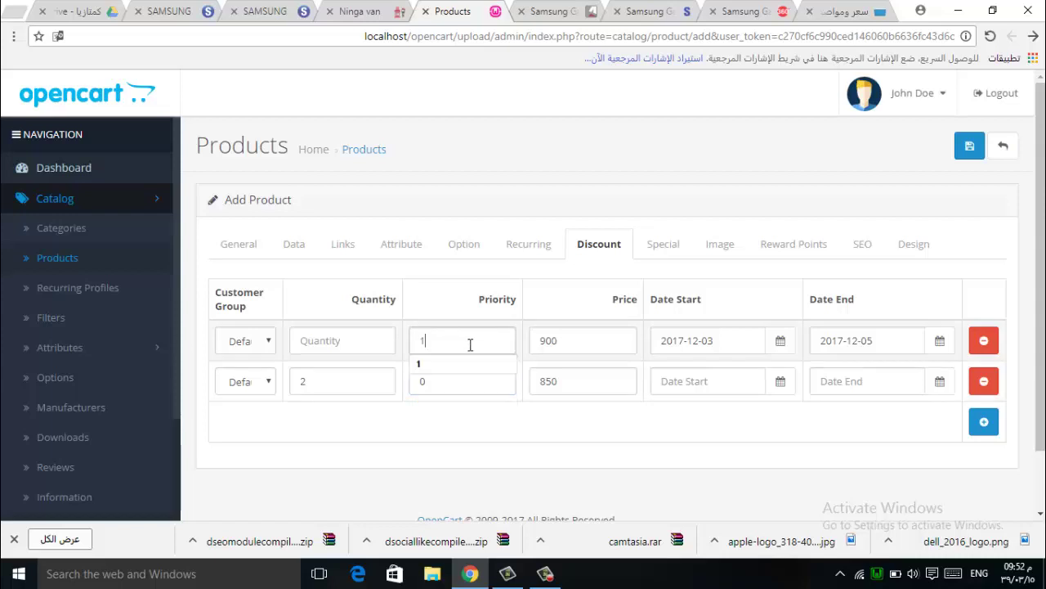
left_click(502, 433)
left_click(537, 340)
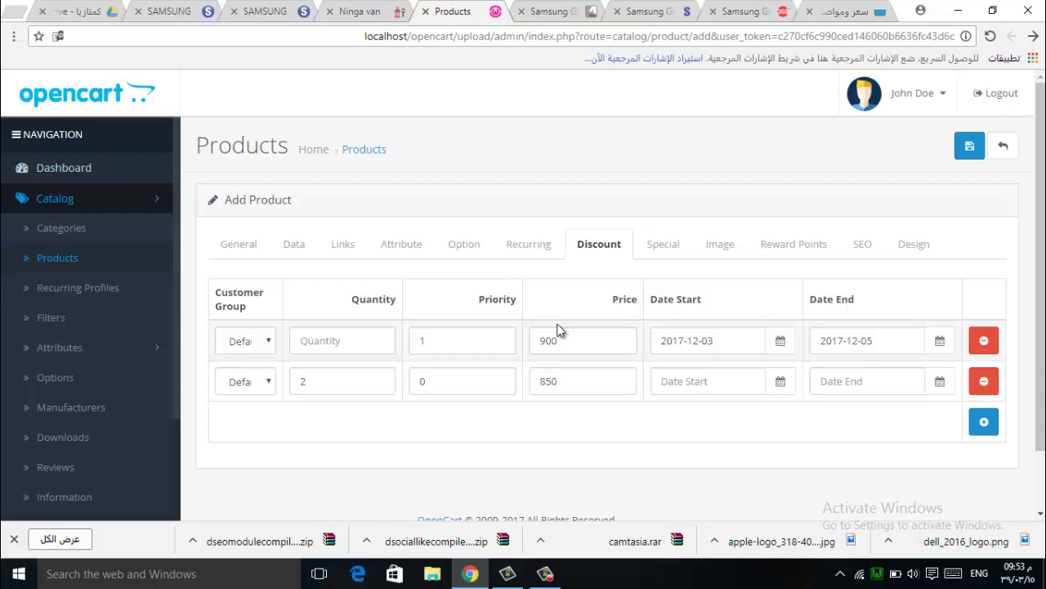
left_click(665, 254)
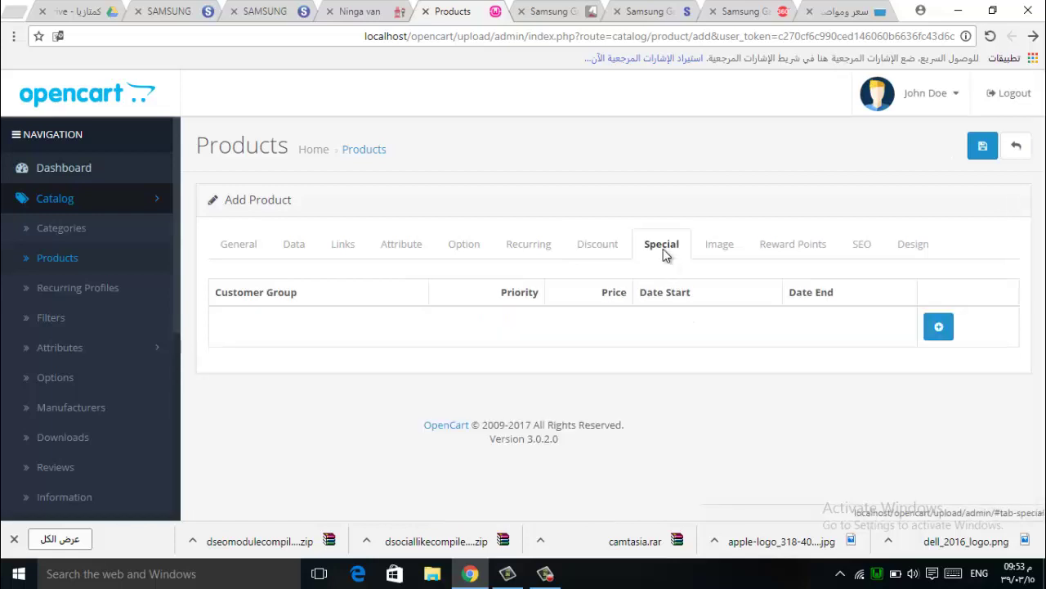
left_click(729, 250)
scroll(417, 358, "down", 2)
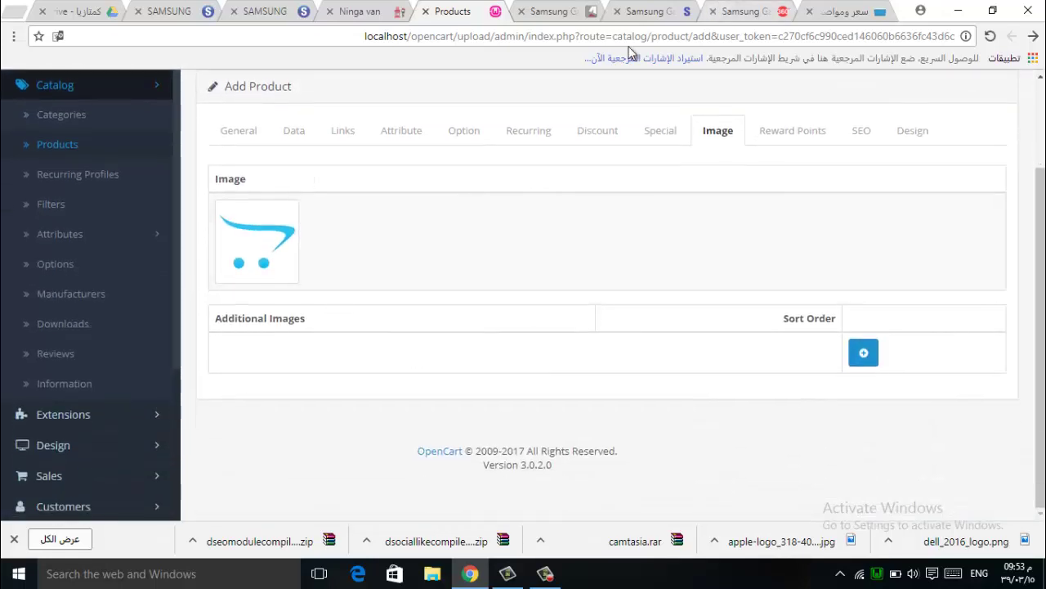
left_click(750, 11)
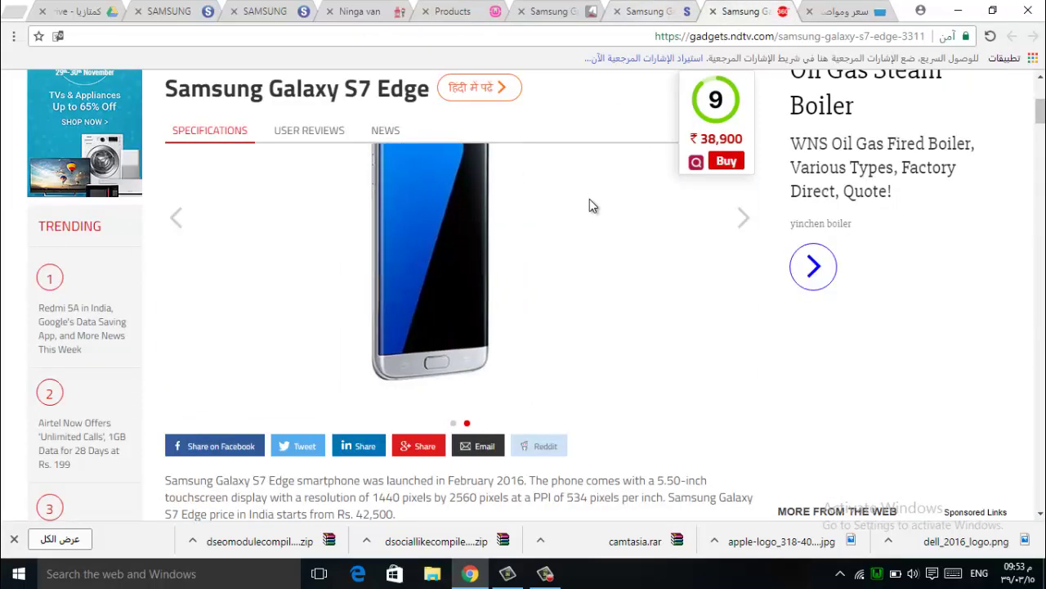
right_click(470, 207)
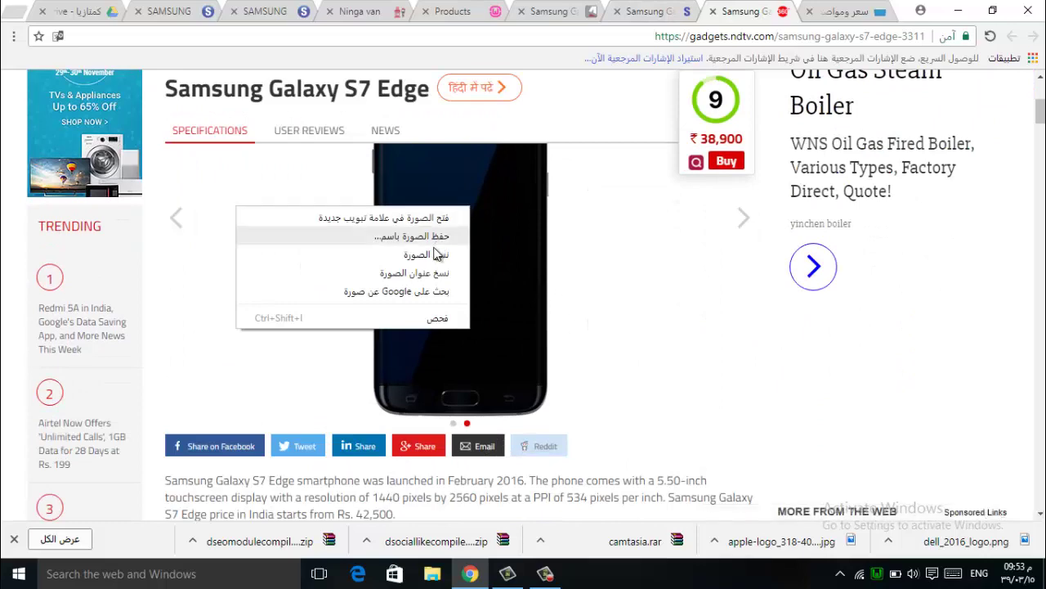
left_click(434, 238)
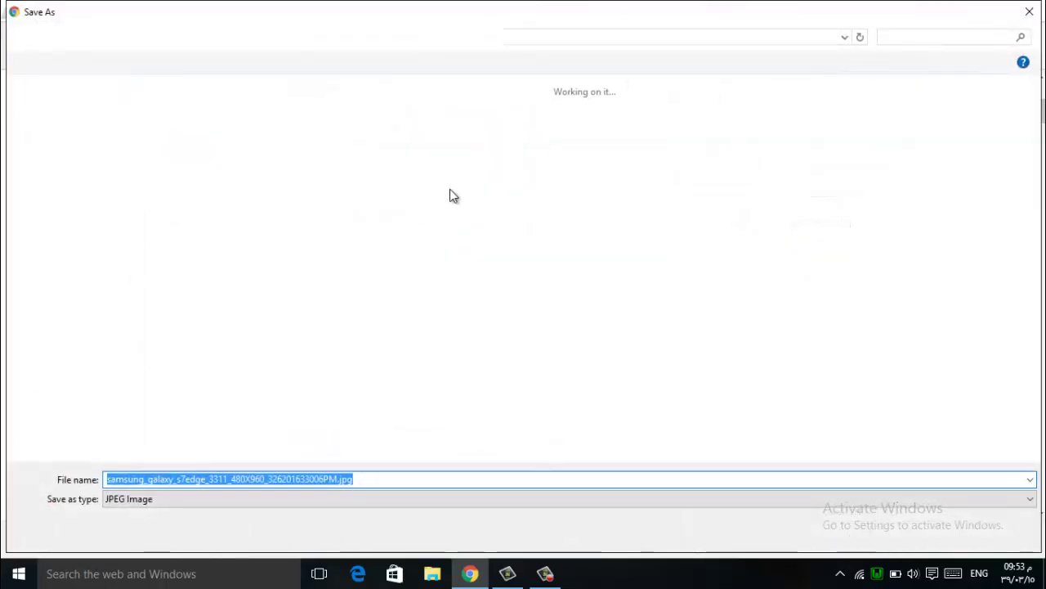
left_click(910, 533)
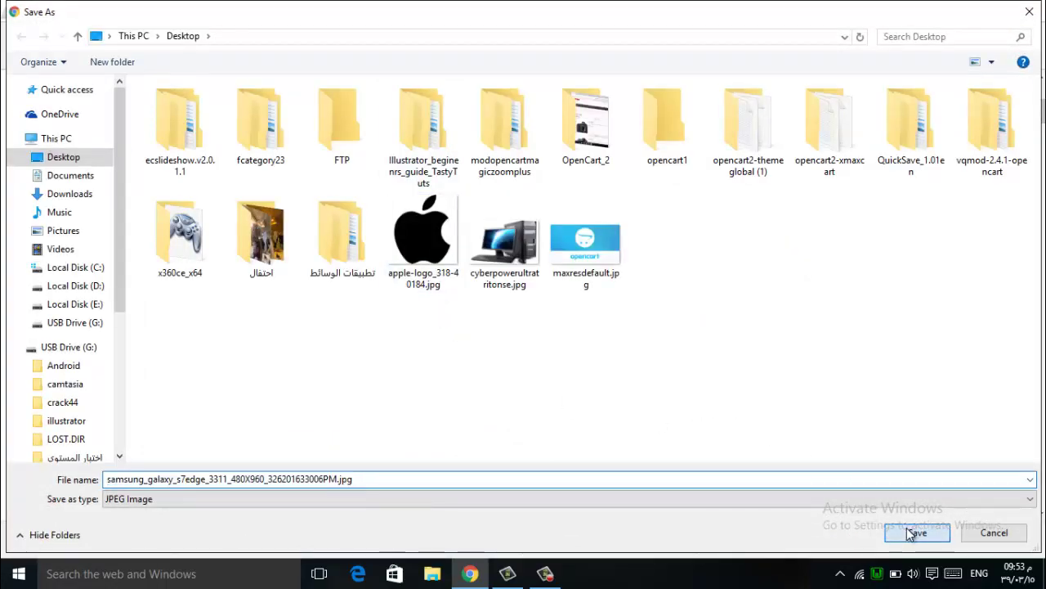
right_click(451, 228)
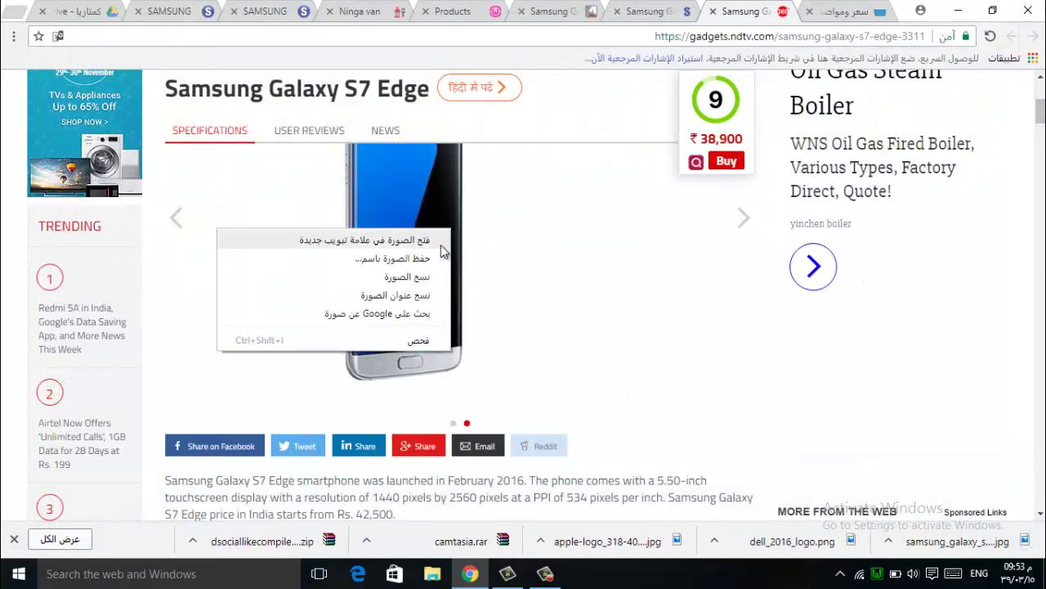
left_click(437, 258)
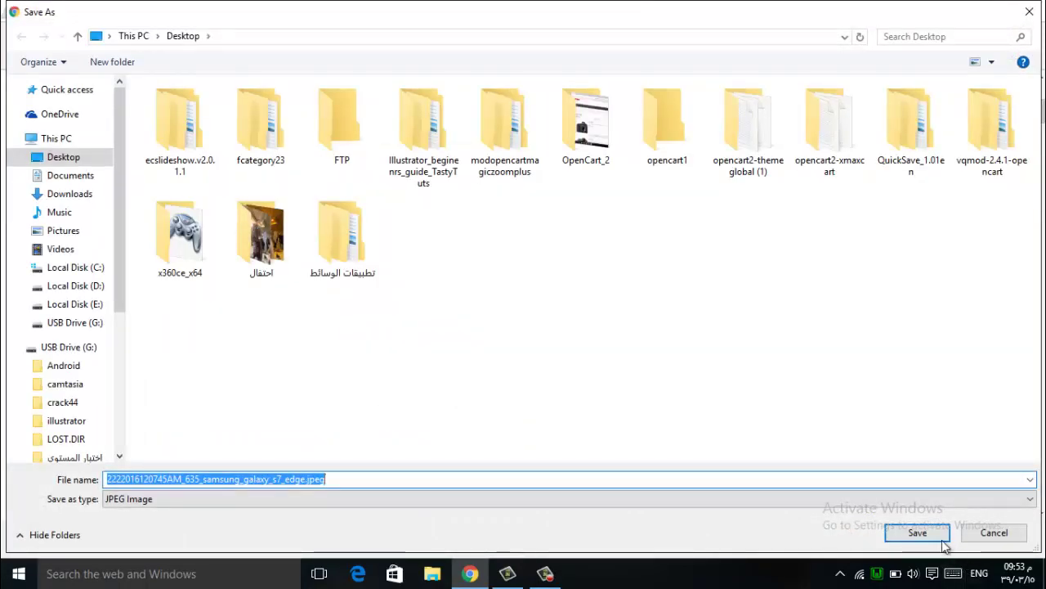
left_click(917, 532)
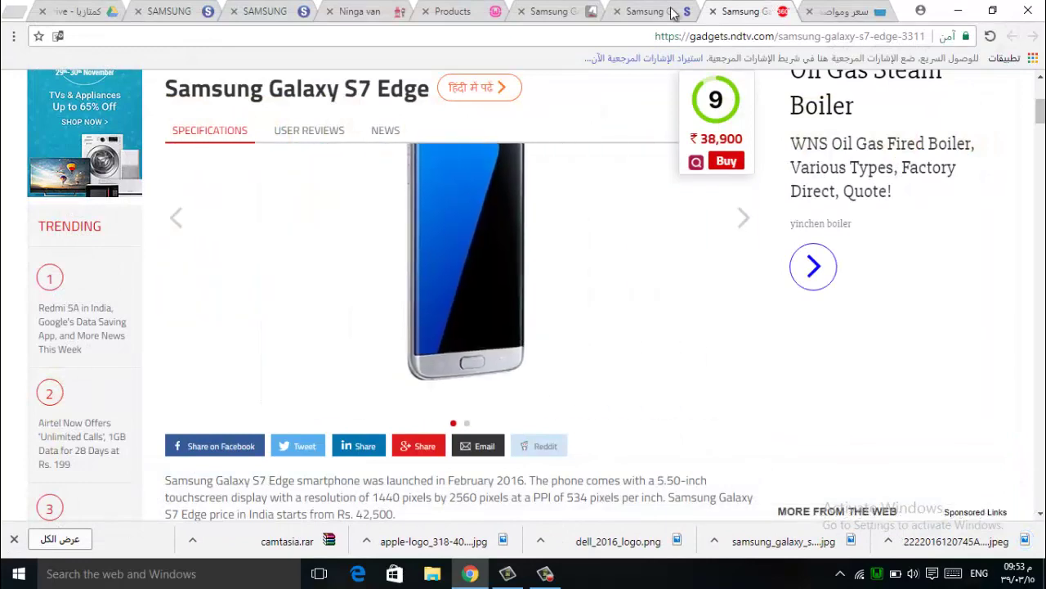
left_click(646, 12)
scroll(450, 298, "down", 3)
scroll(302, 292, "up", 2)
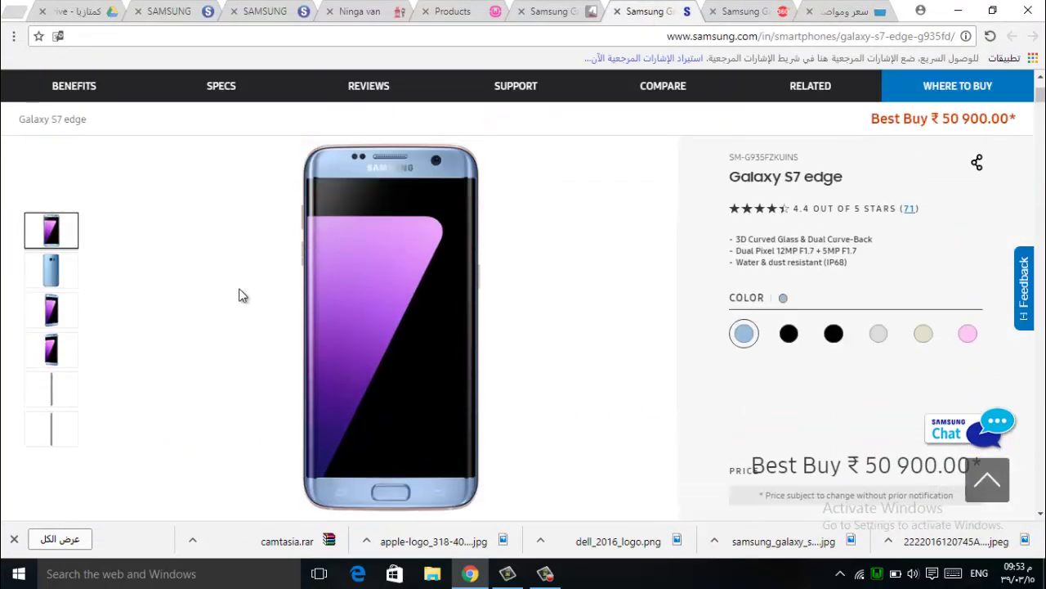
left_click(50, 278)
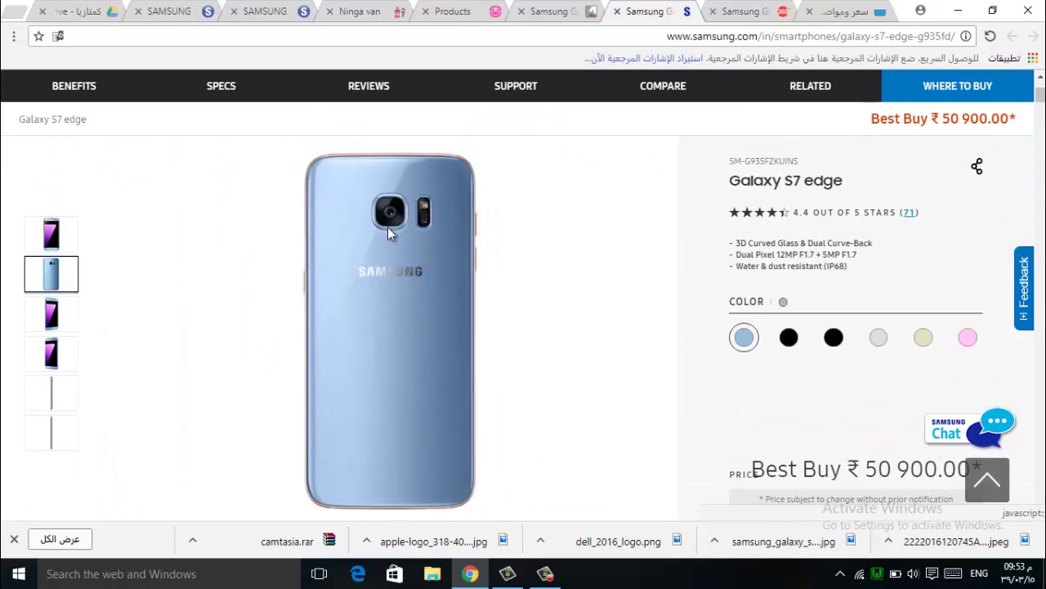
right_click(400, 222)
left_click(388, 249)
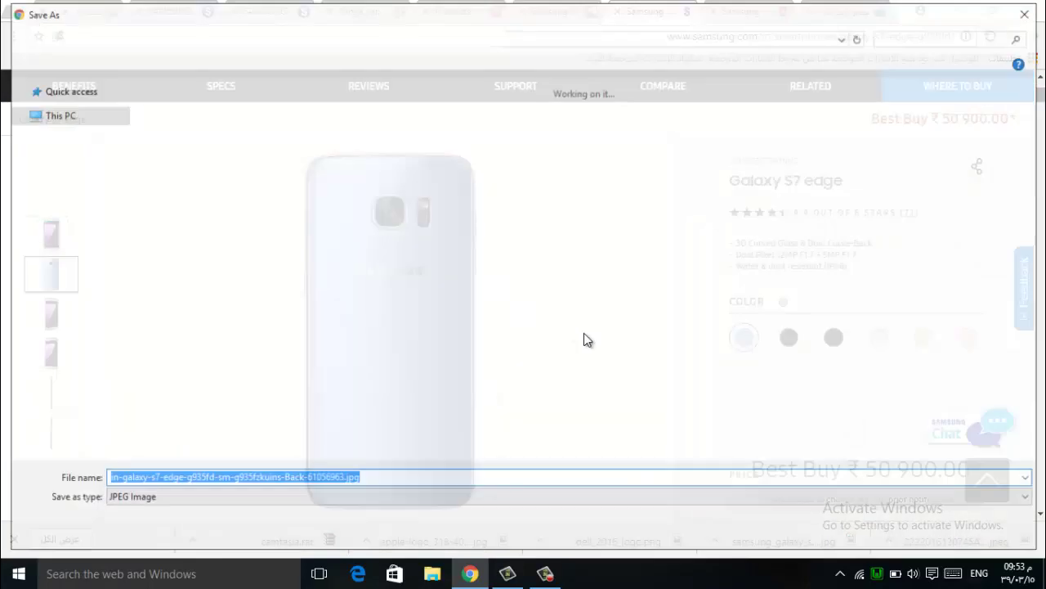
left_click(914, 533)
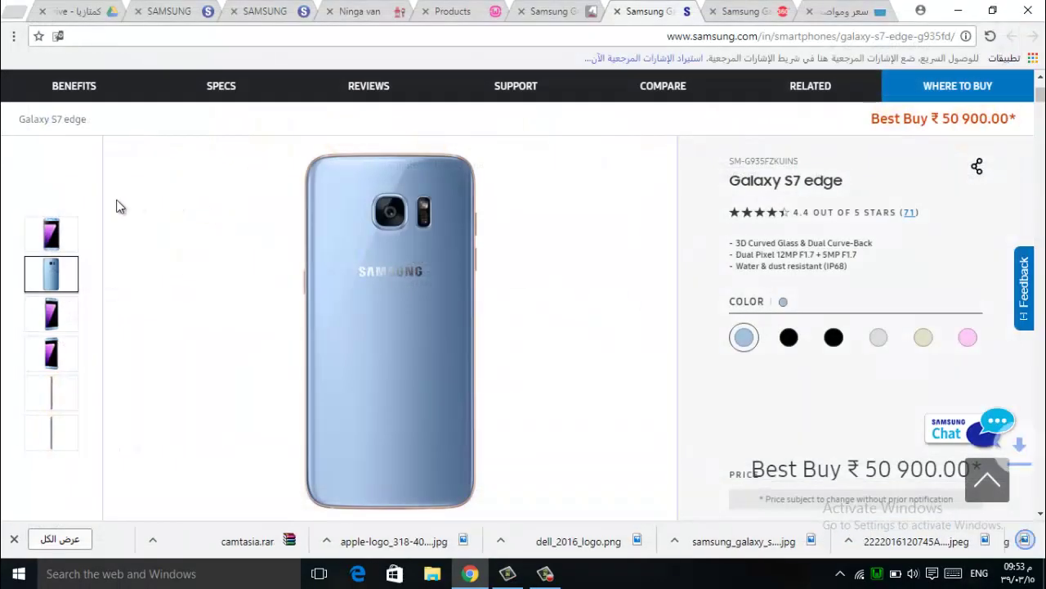
Save the third gallery picture, the angled front view, to the Desktop as in-galaxy-s7-edge-g935fd-sm-g935fzkuins-30L-61056975.jpg
left_click(50, 325)
right_click(350, 222)
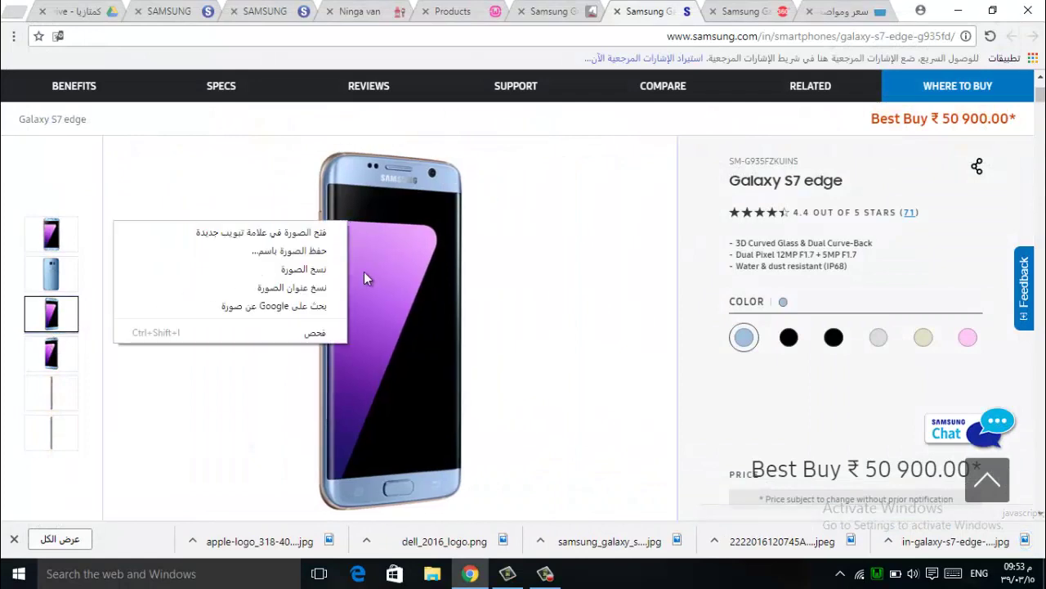
left_click(318, 252)
left_click(912, 532)
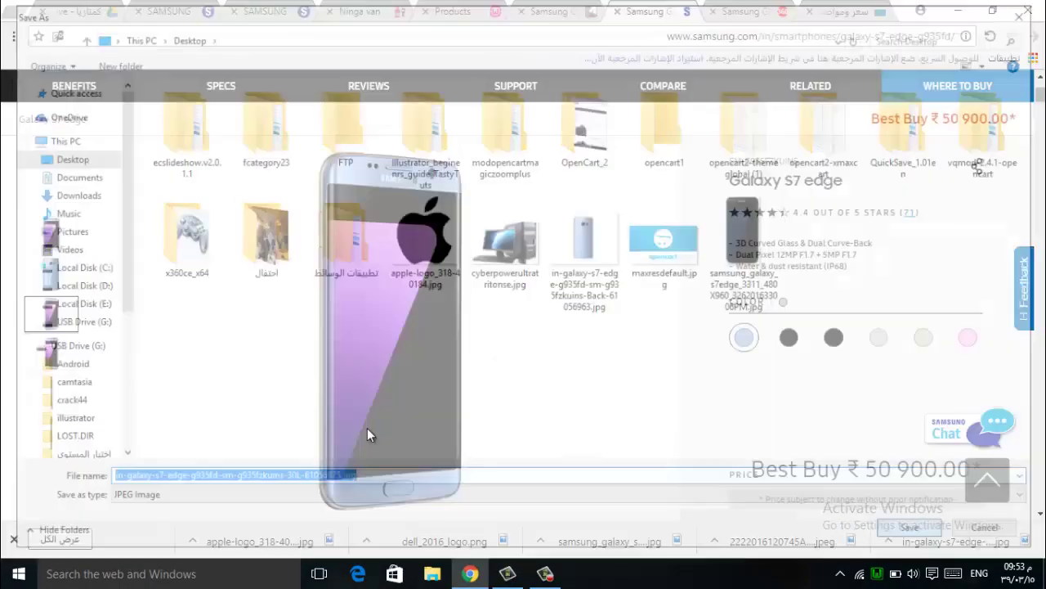
Save the fifth gallery picture, the phone's side view, as in-galaxy-s7-edge-g935fd-sm-g935fzkuins-SideL-61057021.jpg
left_click(51, 356)
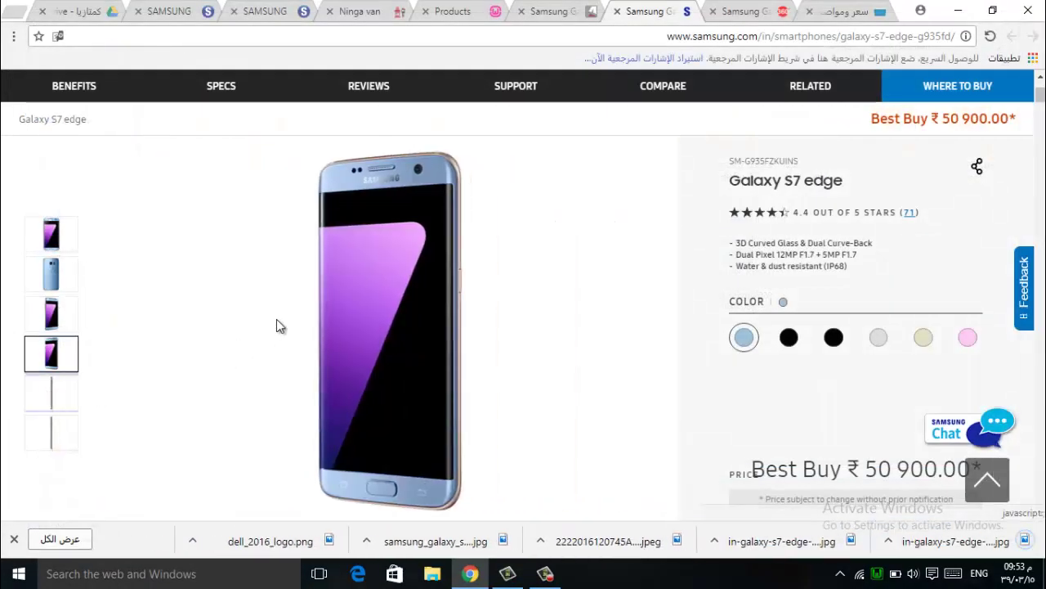
left_click(51, 394)
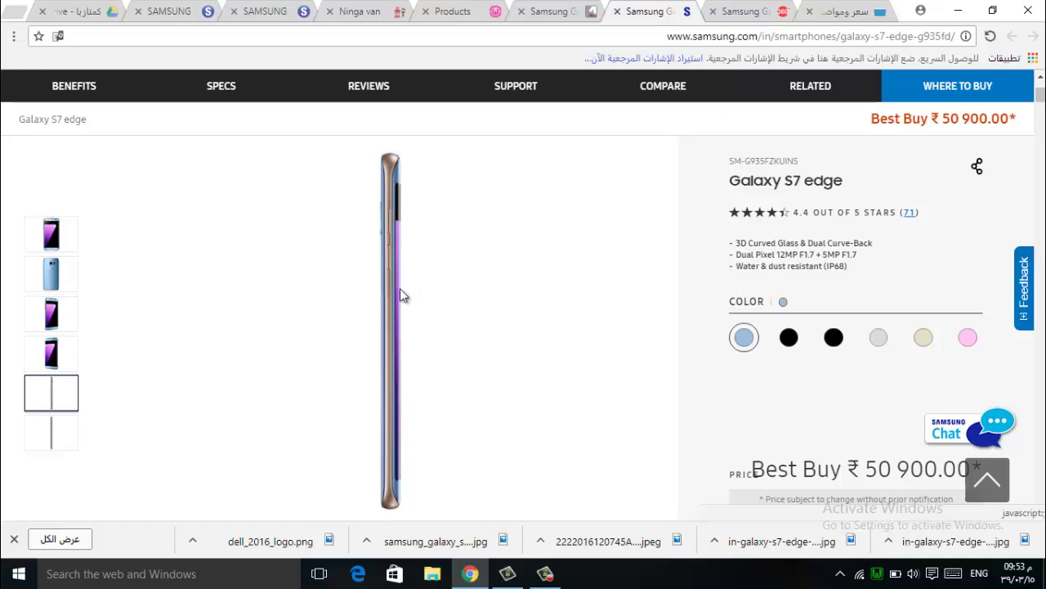
right_click(393, 289)
left_click(360, 327)
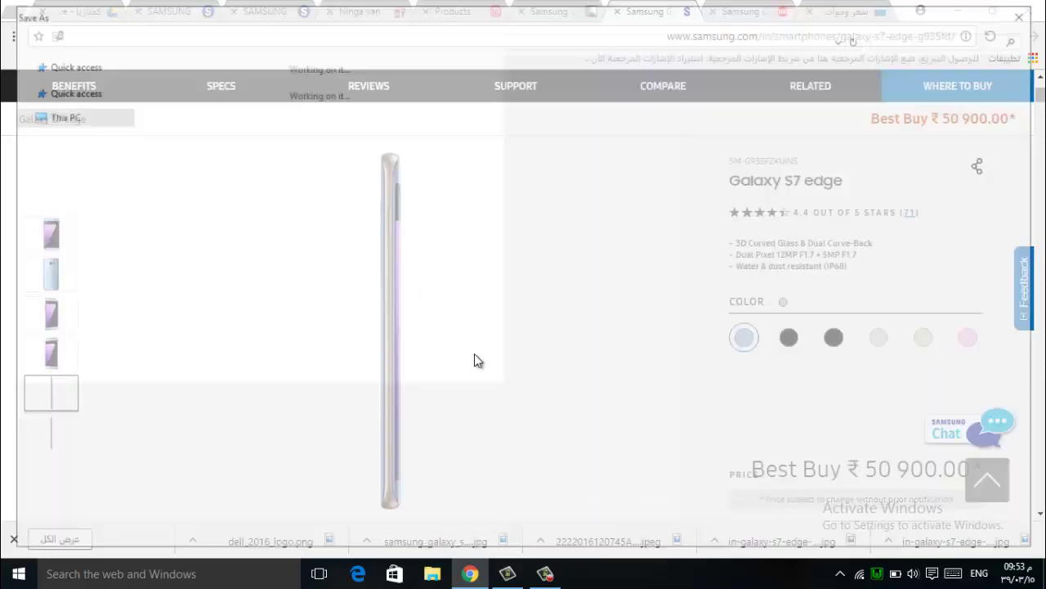
left_click(911, 534)
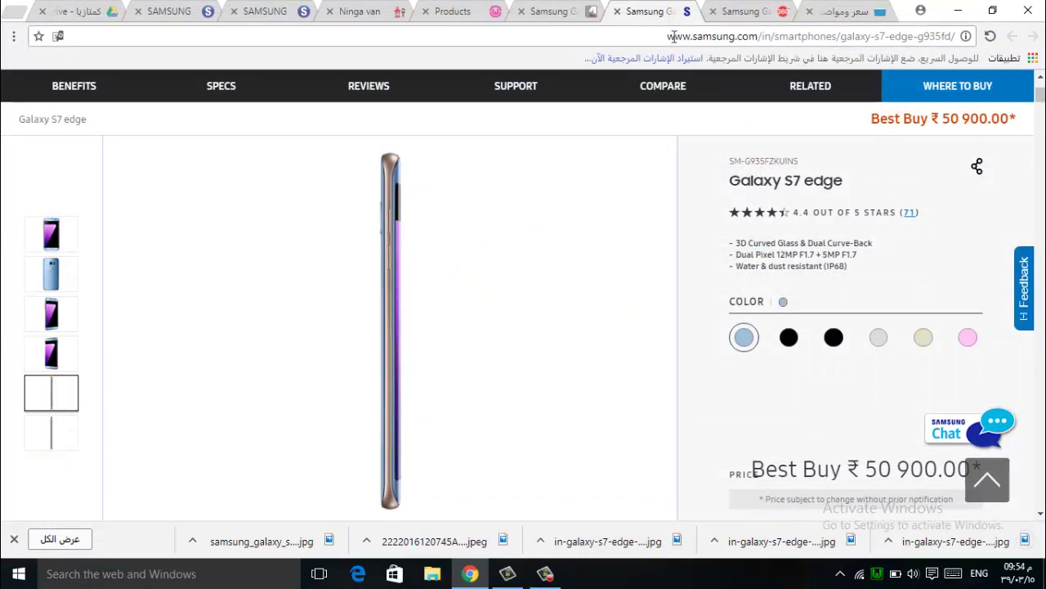
Return to the OpenCart Add Product page and open the Image Manager for the product's main image
left_click(464, 13)
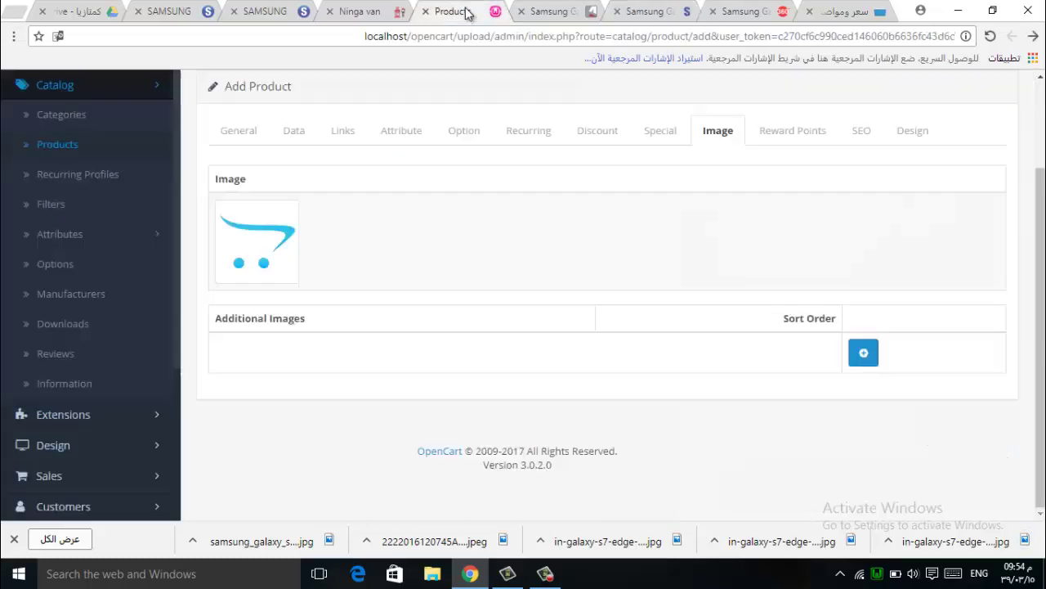
left_click(275, 262)
left_click(325, 249)
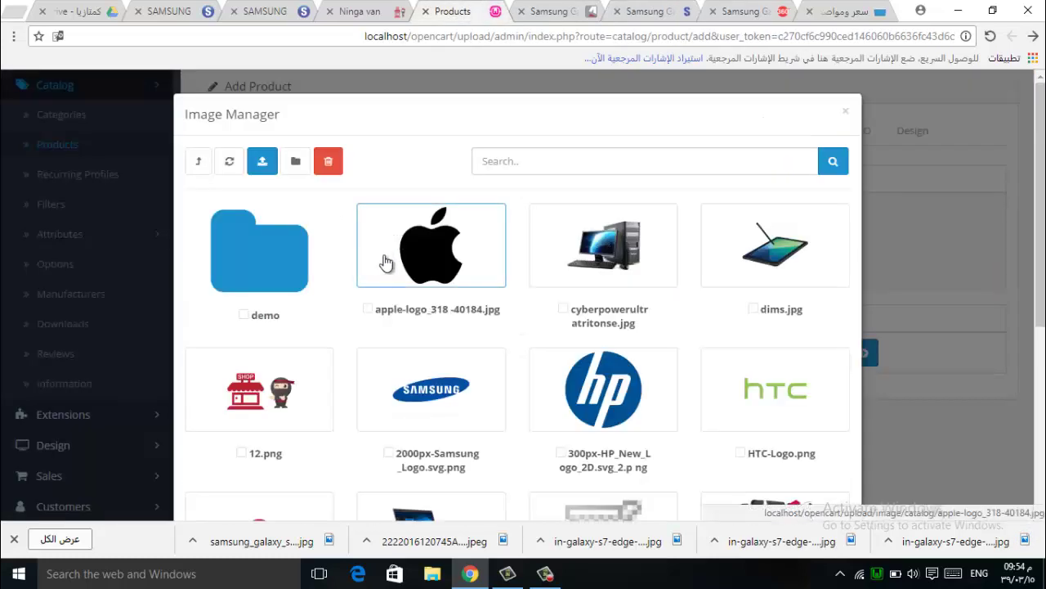
scroll(558, 264, "down", 3)
scroll(526, 269, "up", 3)
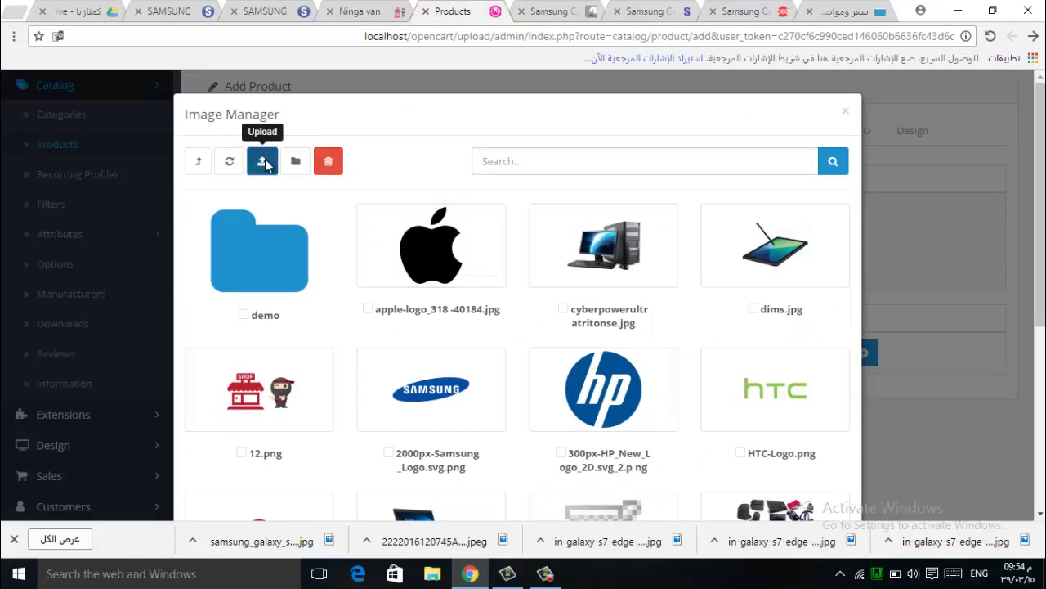
Upload the five saved Galaxy S7 Edge pictures from the Desktop to the Image Manager
left_click(264, 160)
scroll(694, 229, "down", 2)
scroll(687, 212, "up", 2)
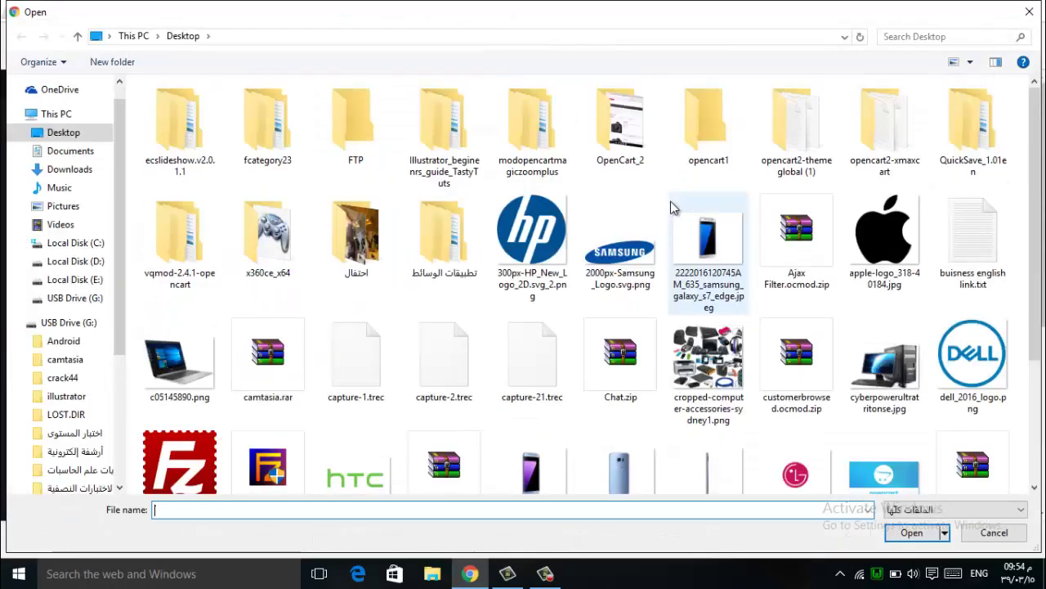
left_click(710, 239)
scroll(710, 240, "down", 2)
left_click(650, 299, "ctrl")
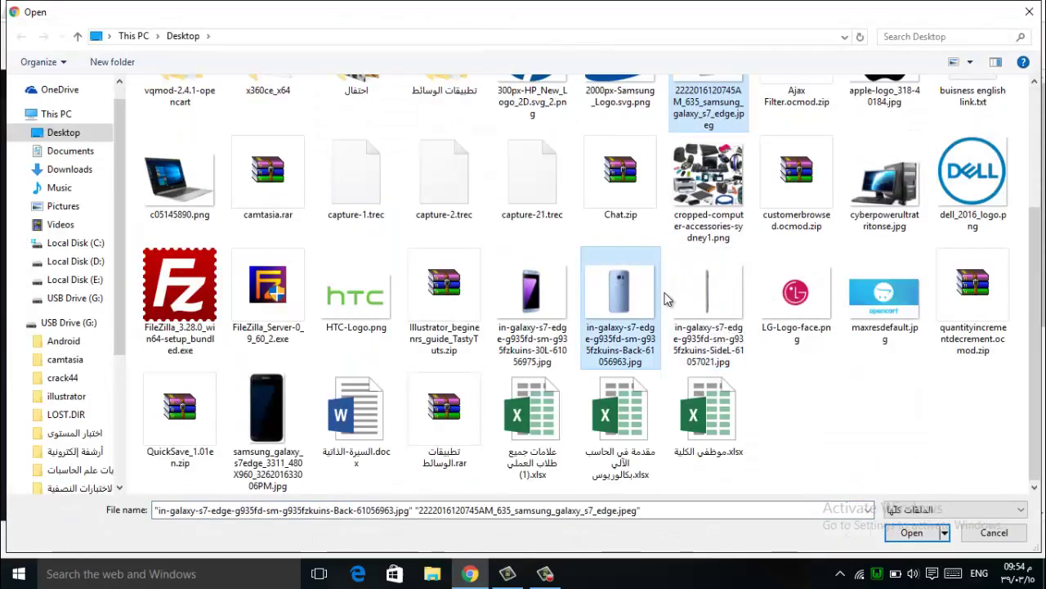
left_click(695, 299, "ctrl")
left_click(544, 295, "ctrl")
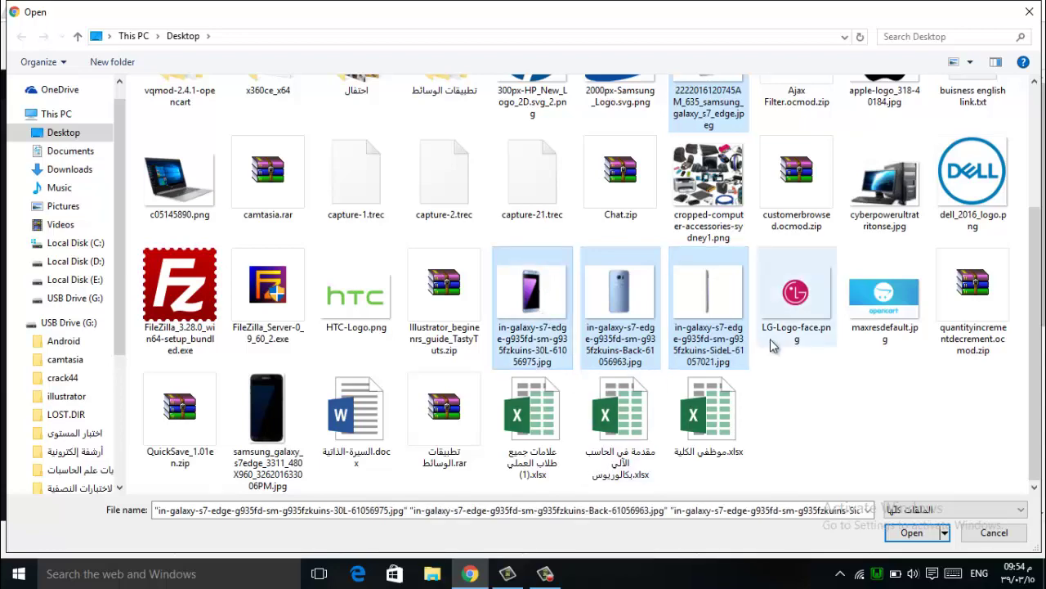
left_click(258, 416, "ctrl")
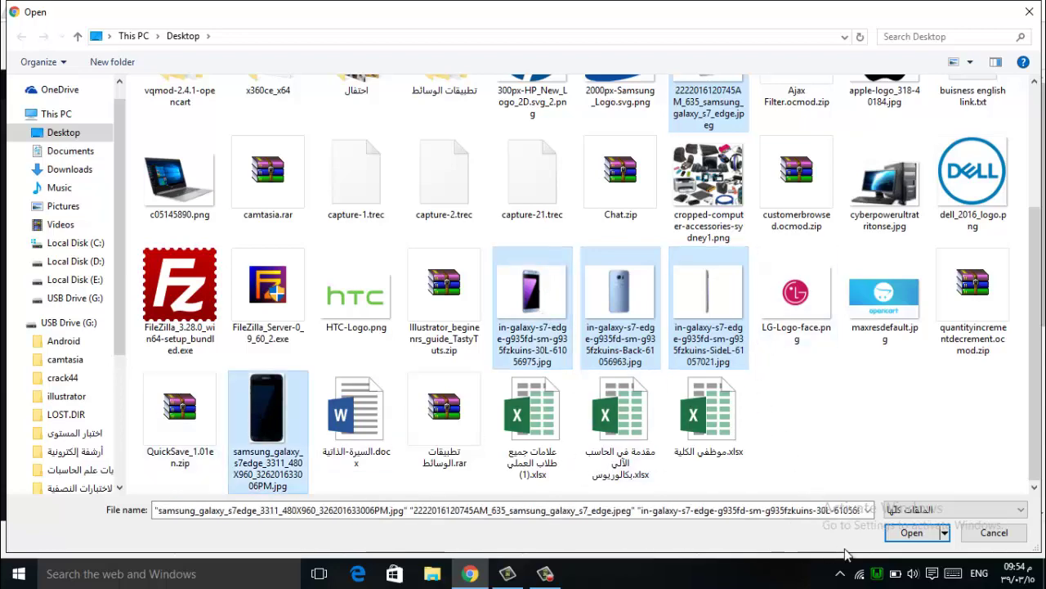
left_click(907, 532)
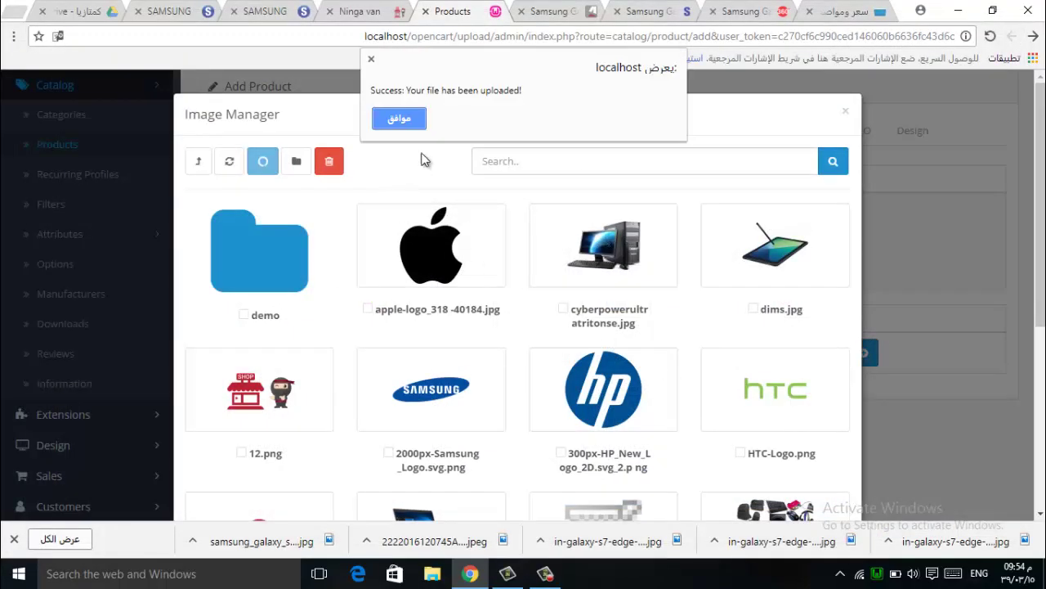
left_click(411, 122)
scroll(417, 270, "down", 3)
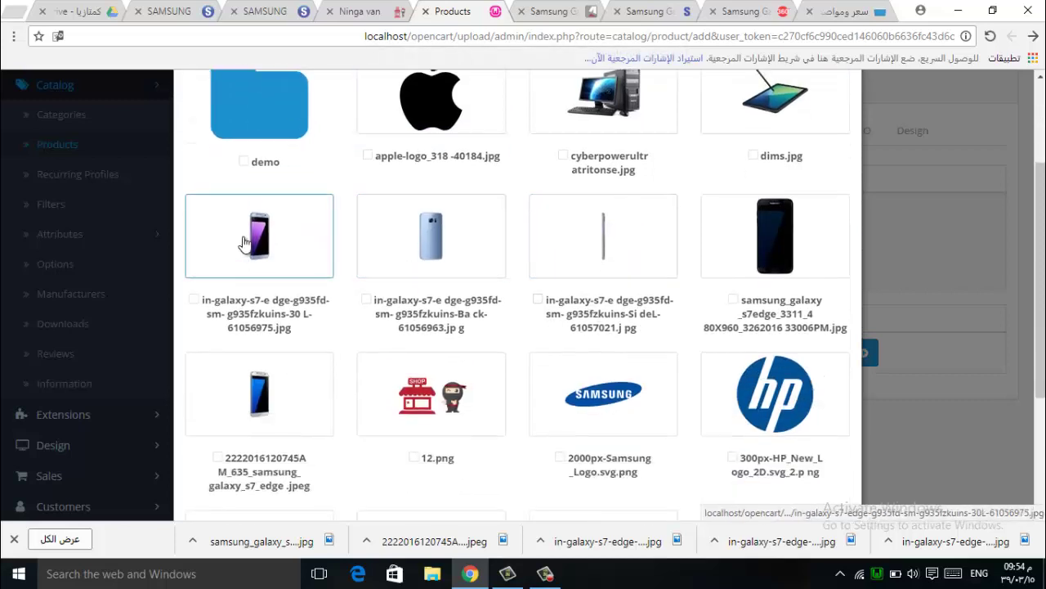
left_click(264, 394)
left_click_drag(223, 320, 789, 316)
Add an additional image row and assign it the back-view picture in-galaxy-s7-edge-g935fd-sm-g935fzkuins-Back-61056963.jpg
left_click(863, 353)
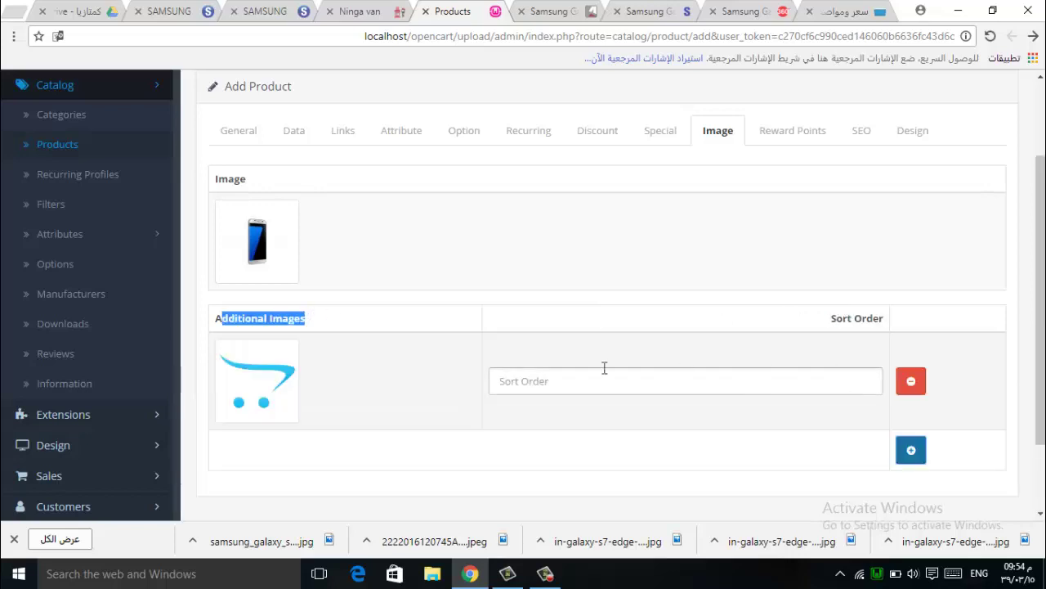
left_click(291, 377)
left_click(329, 380)
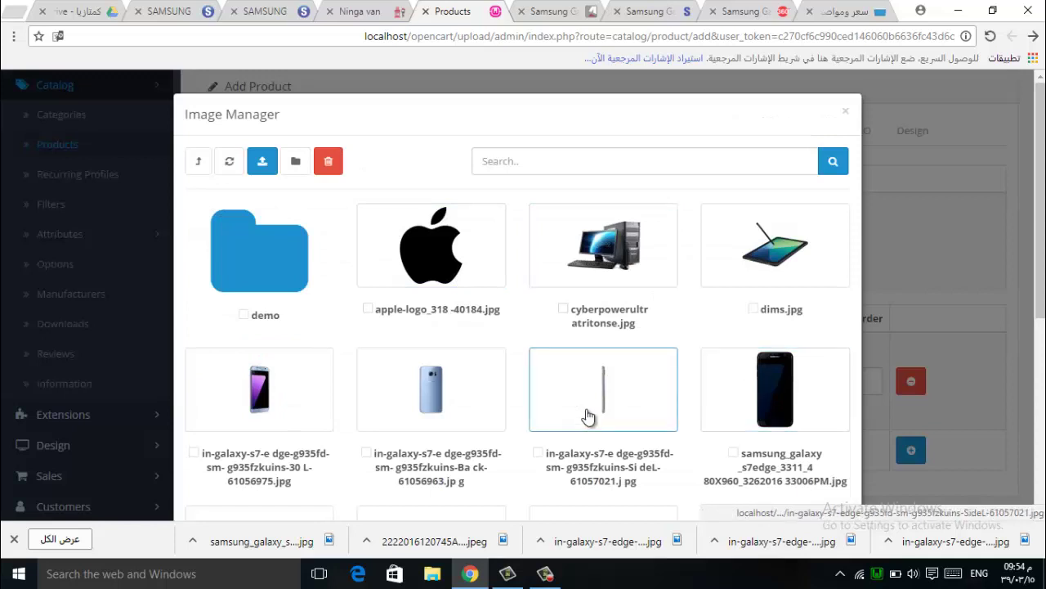
left_click(431, 389)
Add a second additional image row with the side-view picture in-galaxy-s7-edge-g935fd-sm-g935fzkuins-SideL-61057021.jpg
scroll(900, 388, "down", 2)
left_click(911, 352)
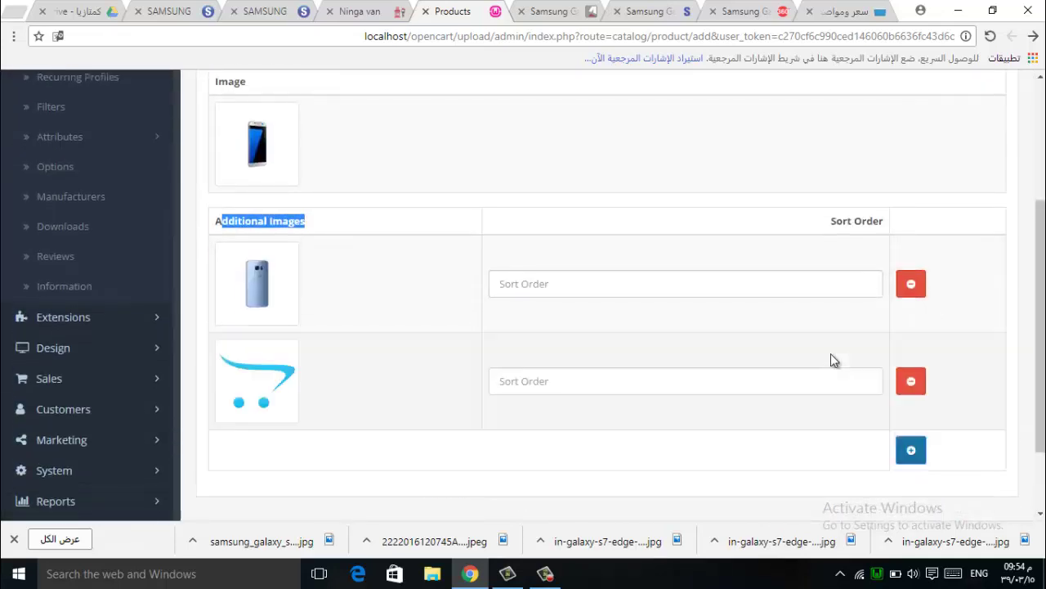
left_click(286, 372)
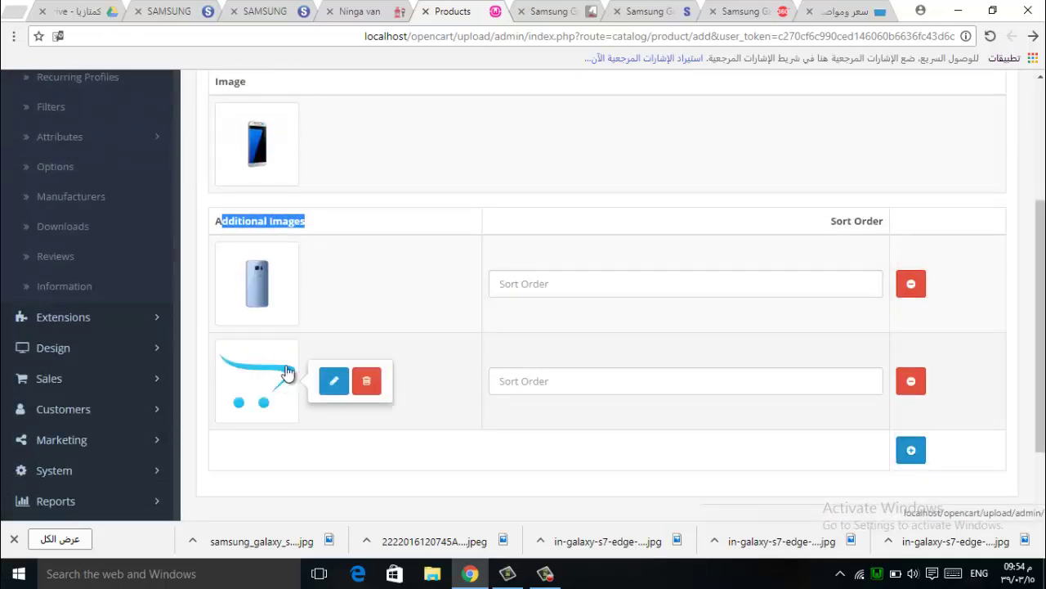
left_click(333, 380)
left_click(588, 407)
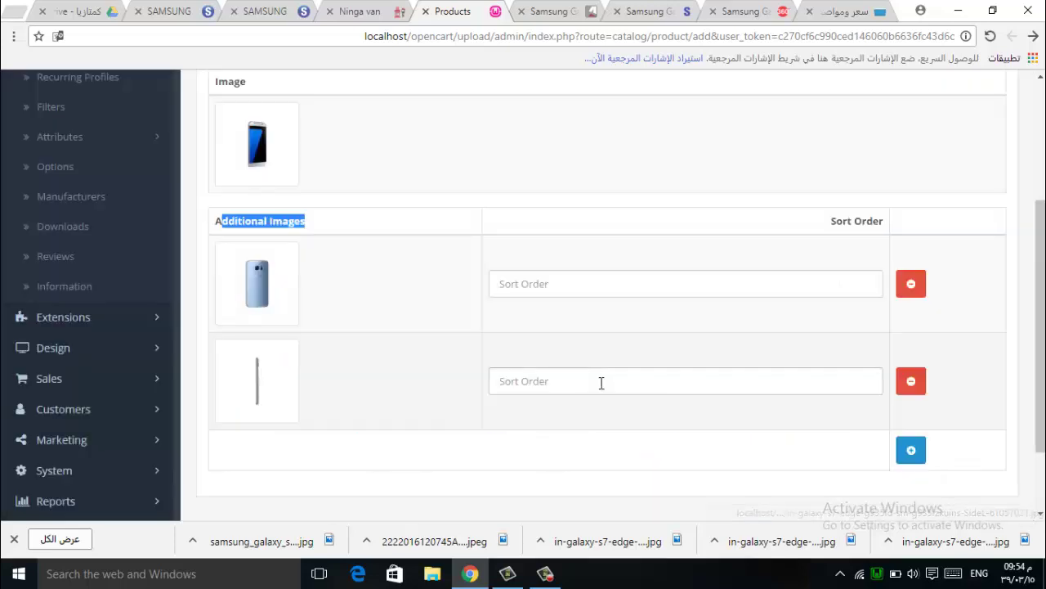
Add a third additional image row with the angled front picture in-galaxy-s7-edge-g935fd-sm-g935fzkuins-30L-61056975.jpg
left_click(911, 449)
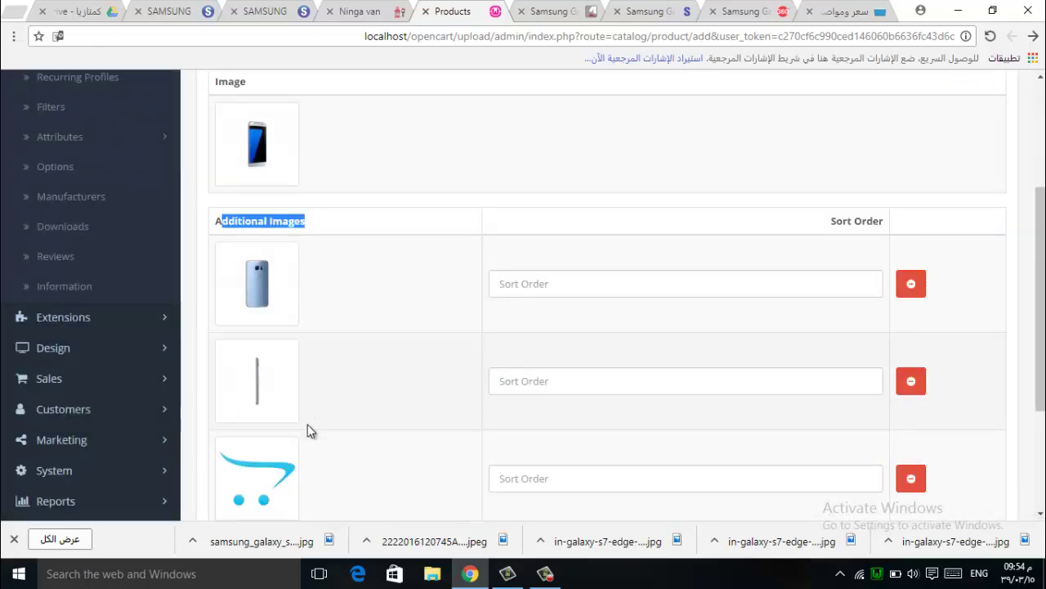
left_click(275, 474)
left_click(334, 477)
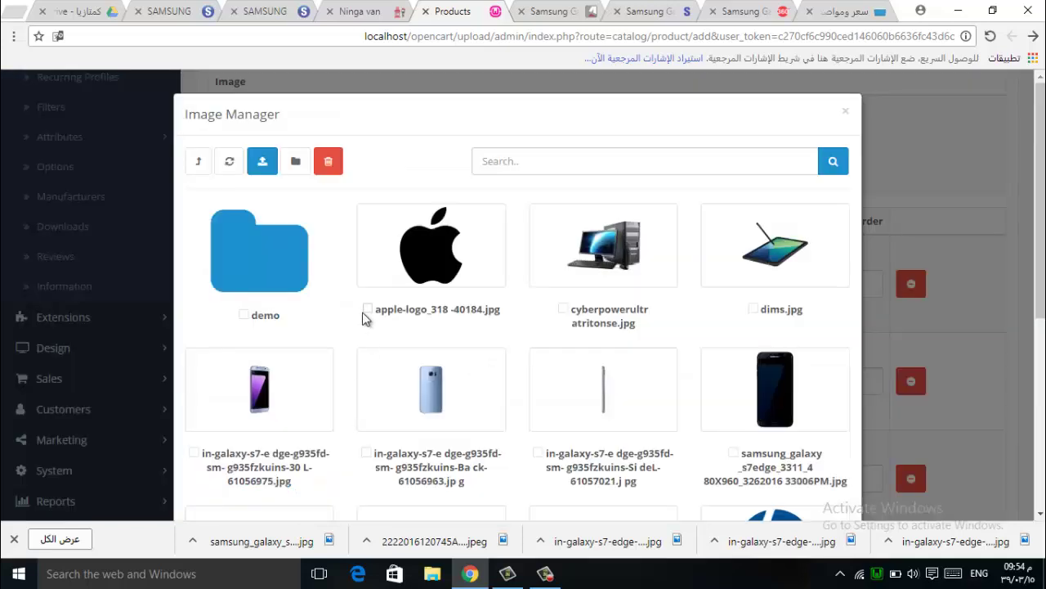
scroll(282, 343, "down", 2)
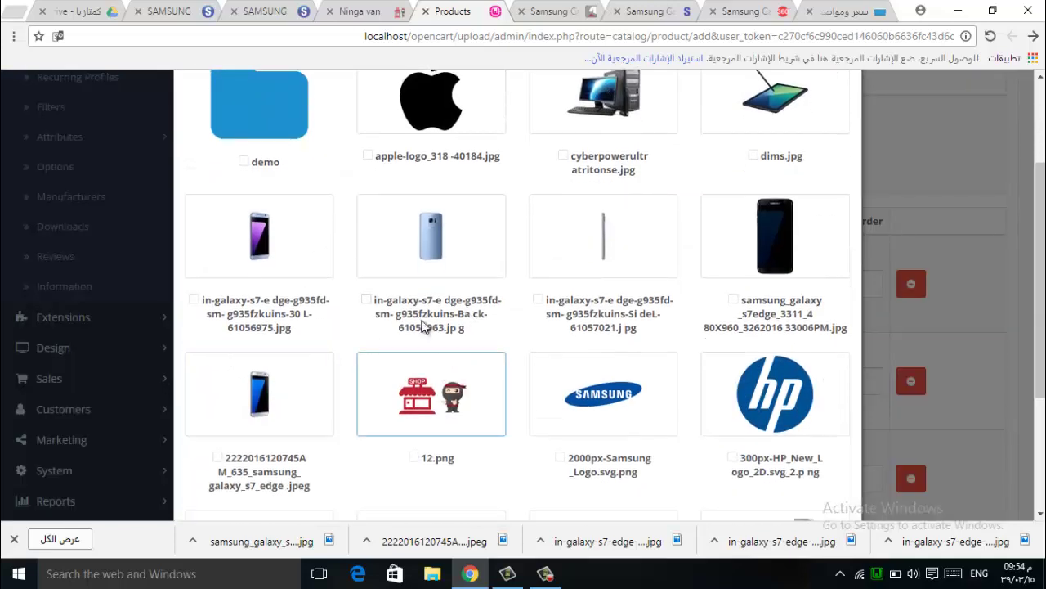
left_click(241, 237)
Set the additional images' sort order to 0 for the back view, 1 for the side view and 2 for the angled front view
scroll(458, 360, "down", 2)
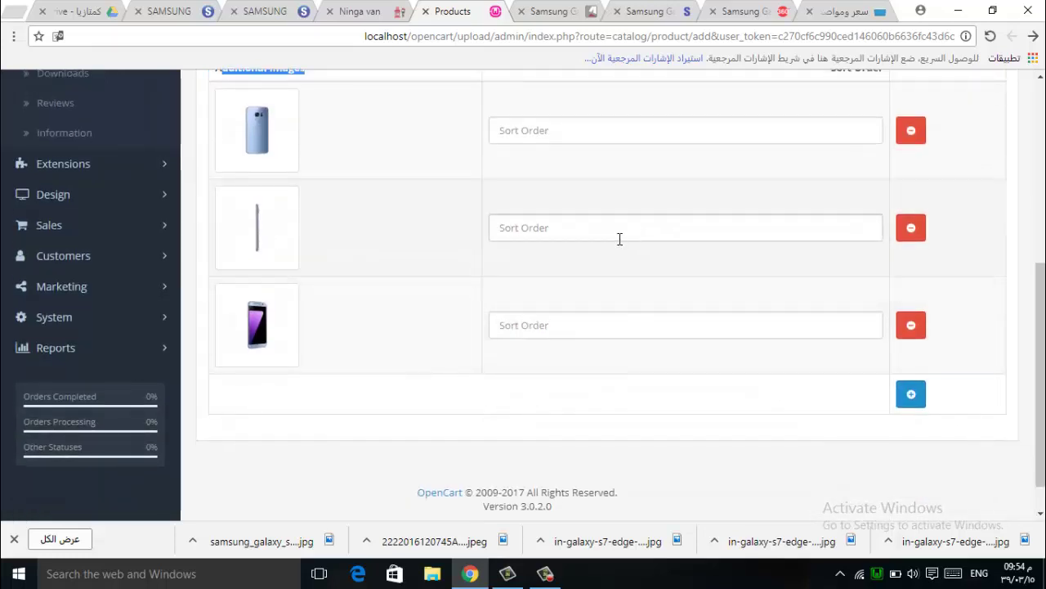
scroll(619, 238, "up", 2)
left_click(556, 276)
type("0")
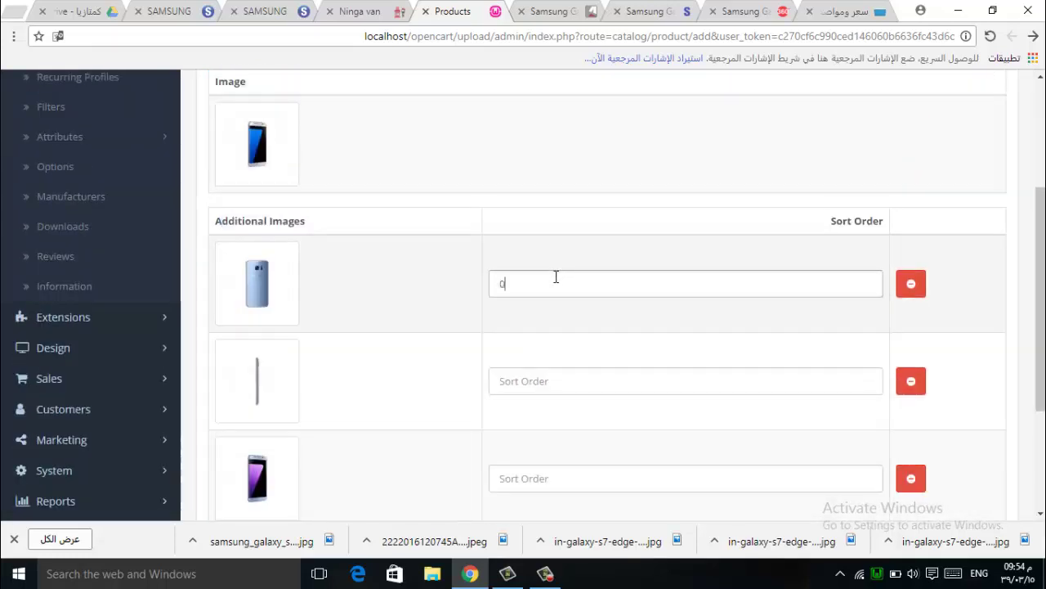
left_click(562, 383)
type("1")
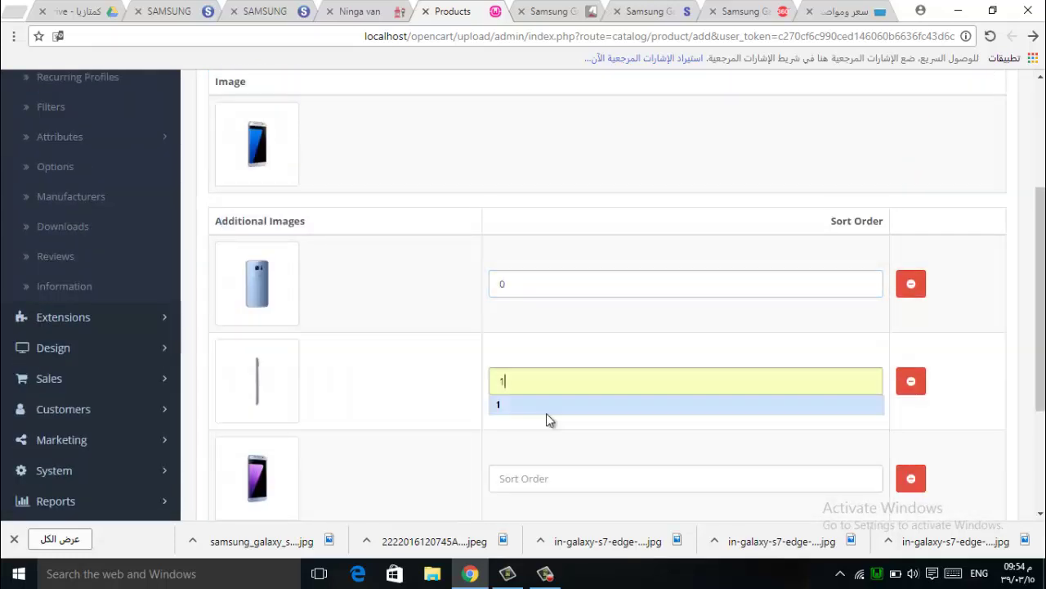
left_click(532, 476)
type("2")
Set the points needed to buy the product to 4000 in its reward points settings
scroll(586, 415, "down", 2)
scroll(412, 294, "up", 4)
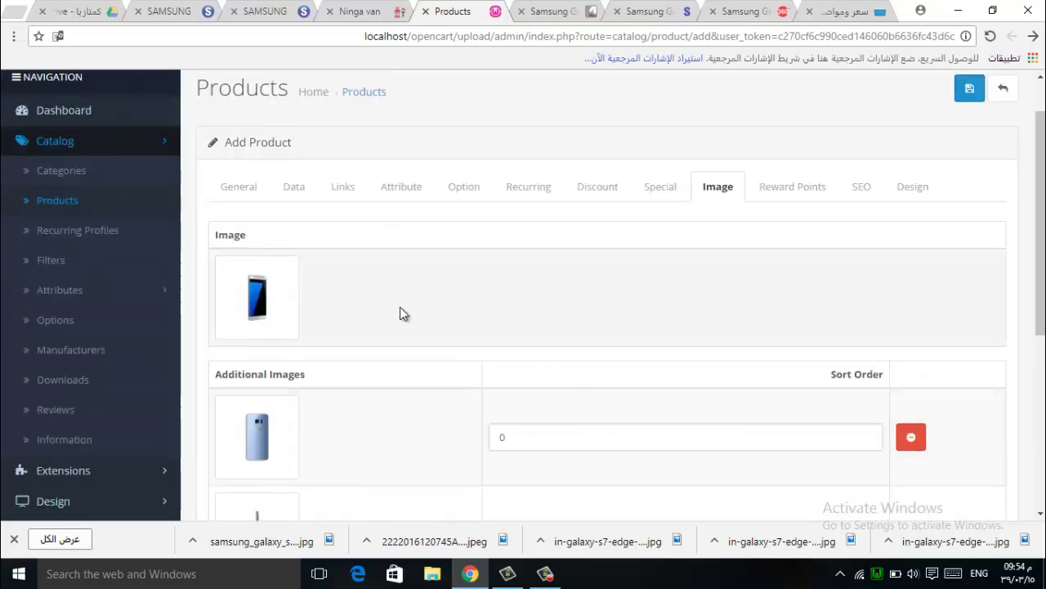
left_click(809, 193)
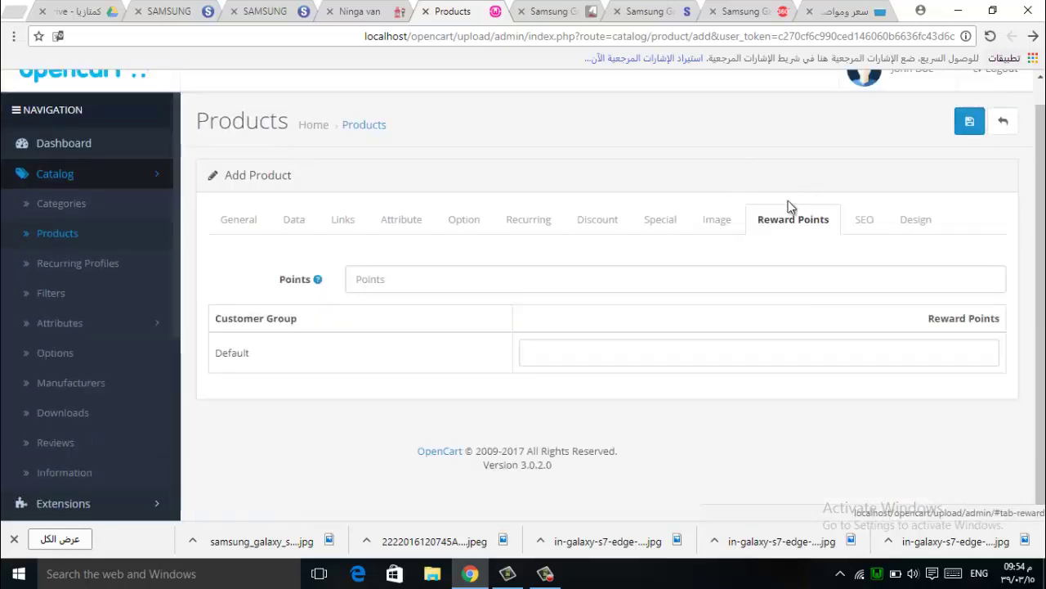
left_click(430, 276)
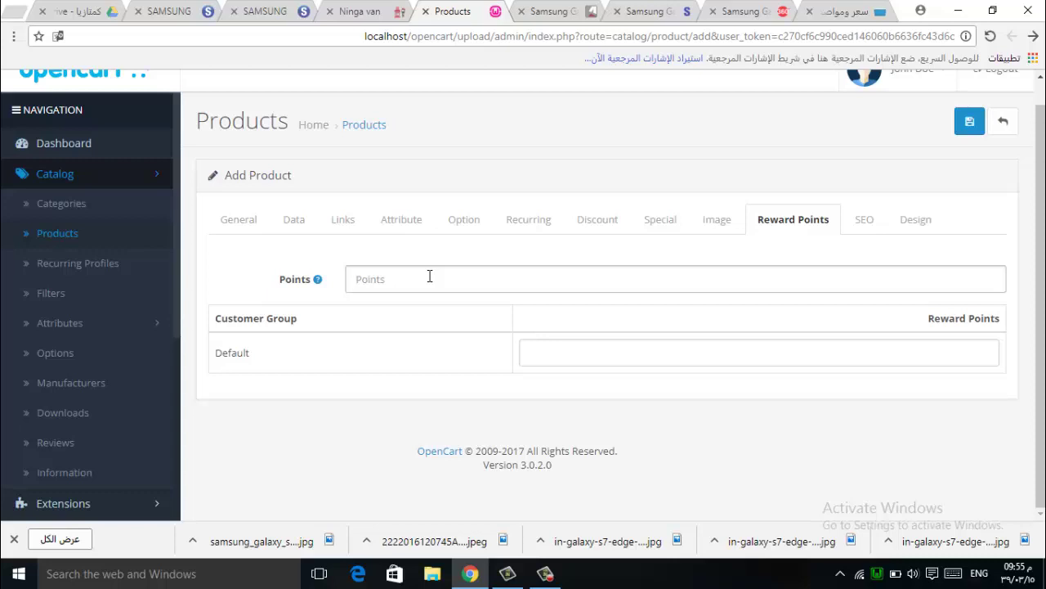
mouse_move(318, 280)
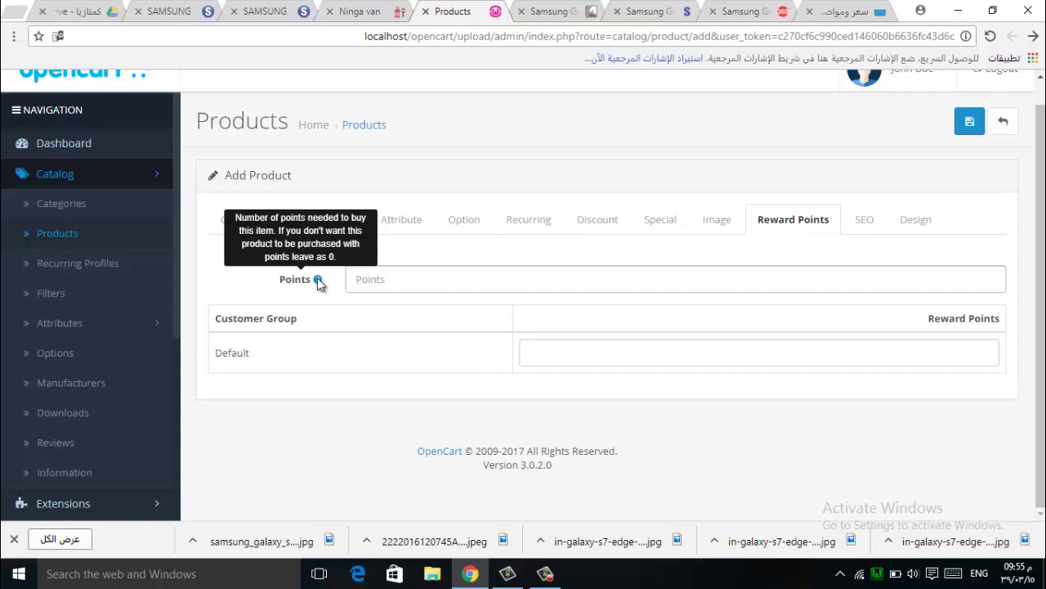
left_click(414, 276)
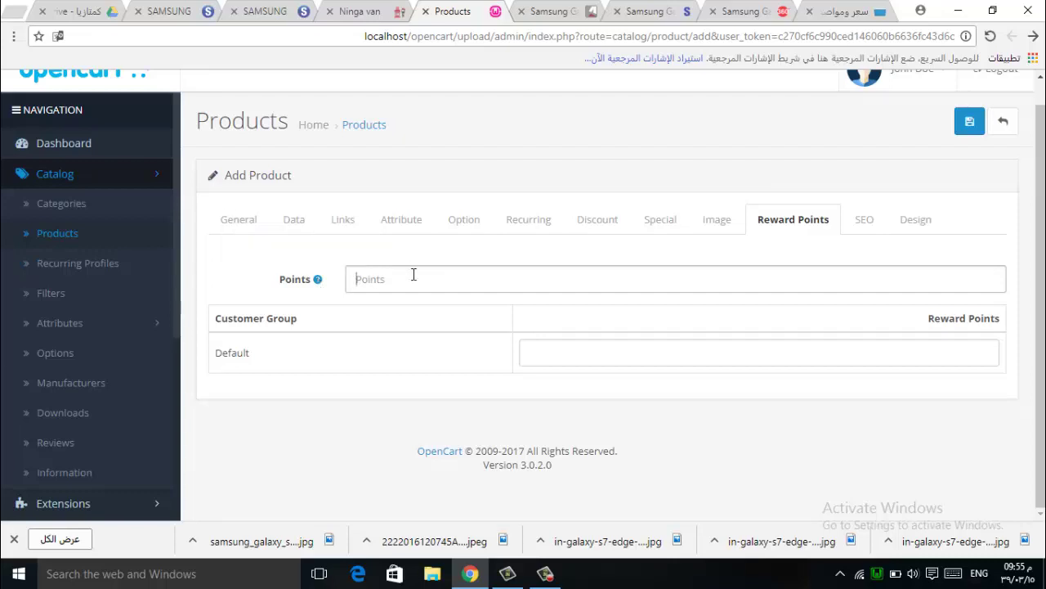
type("4000")
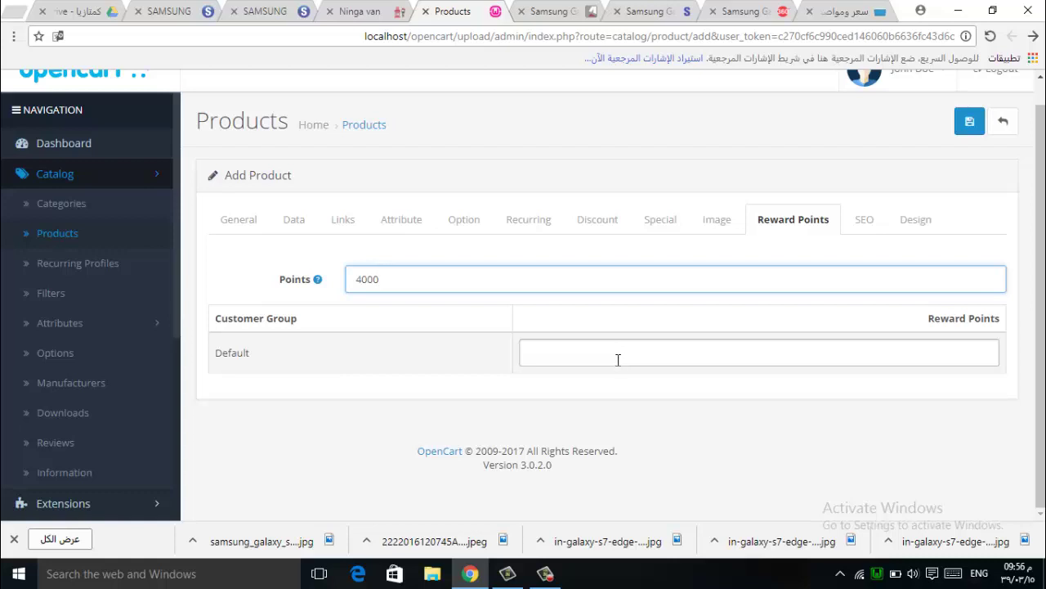
Set the Default customer group's reward points to 25 and save the new product
left_click(570, 364)
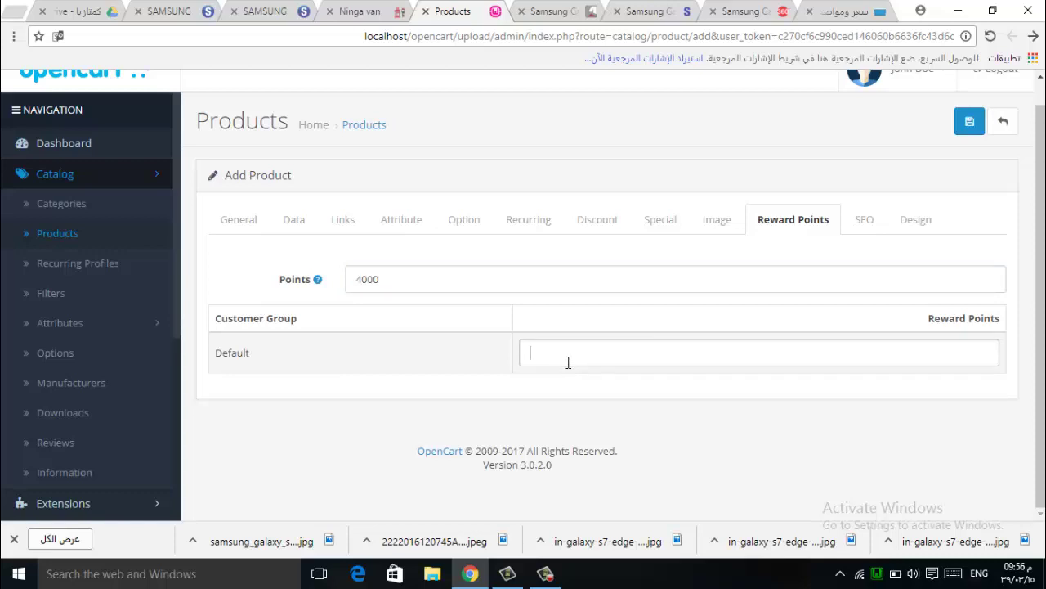
type("25")
left_click(553, 355)
left_click(421, 280)
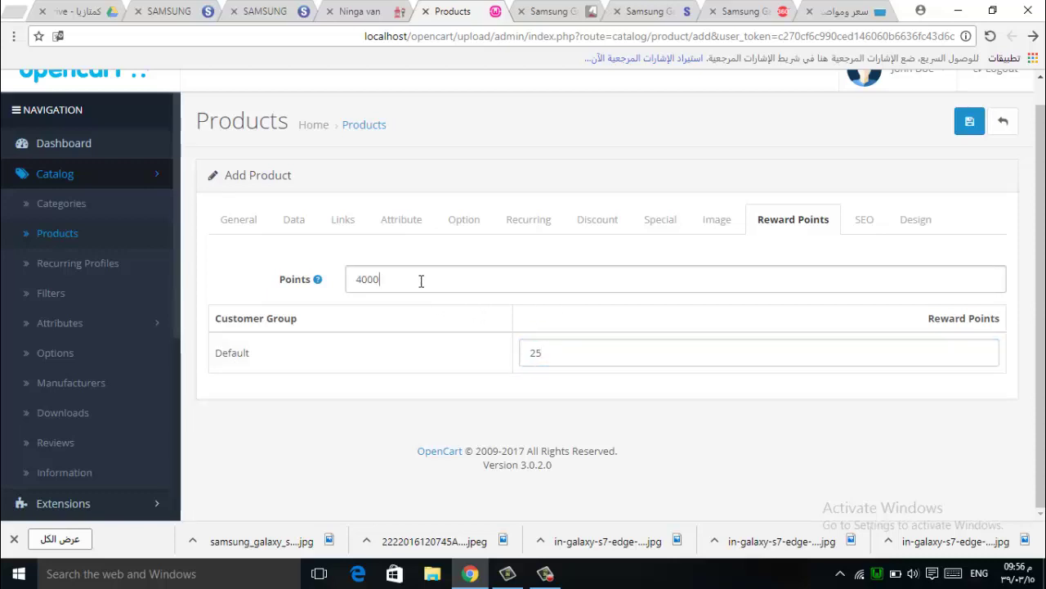
left_click(582, 274)
left_click(868, 221)
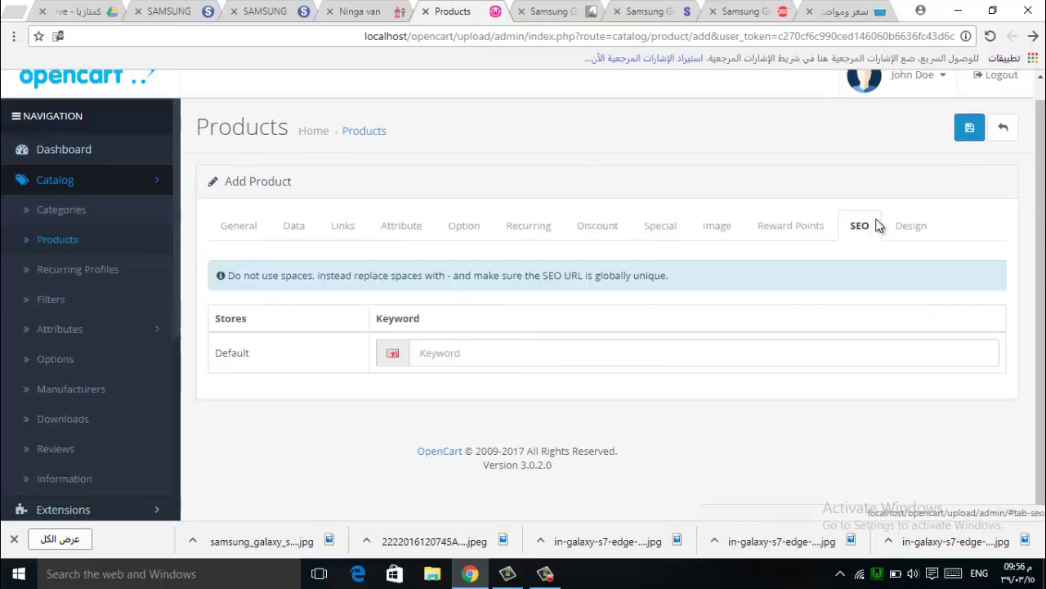
left_click(968, 131)
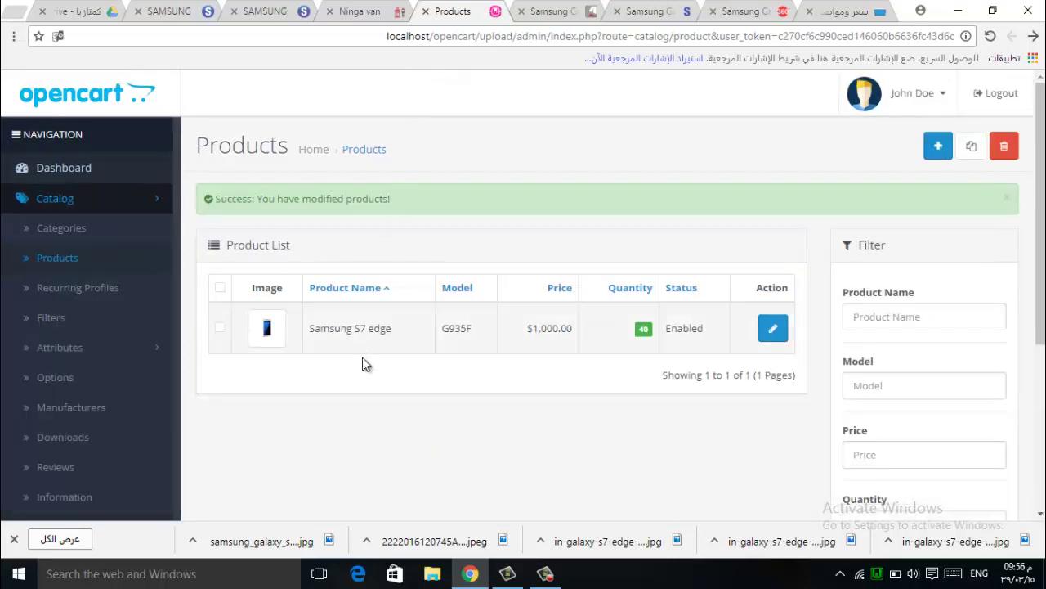
Reload the Ninja Van storefront home page and check the subcategories listed under Smartphonse
left_click(360, 21)
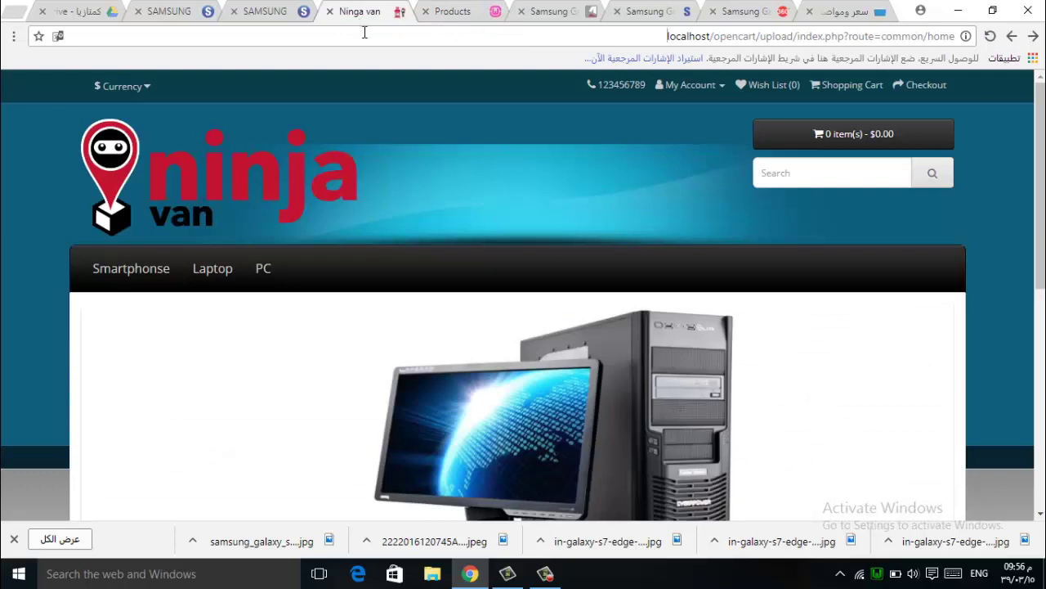
left_click(364, 32)
key("Return")
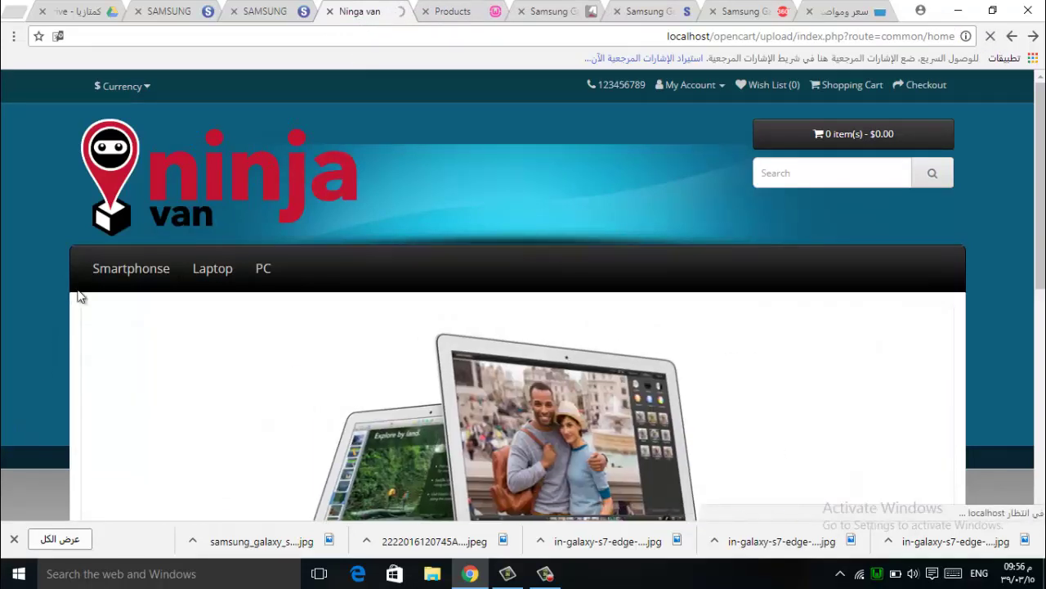
mouse_move(131, 272)
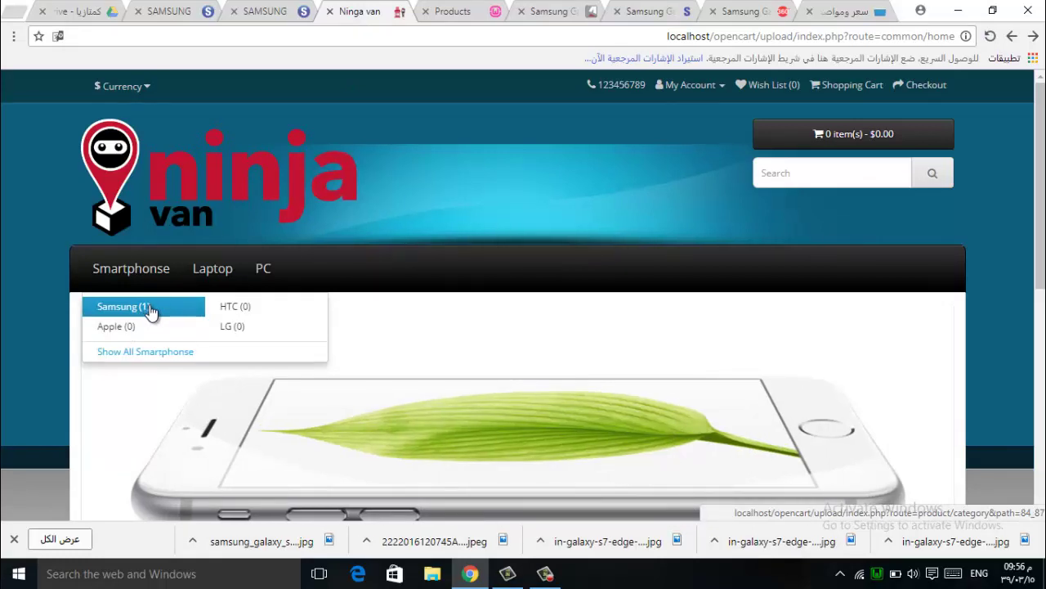
Open the Samsung S7 edge product for editing in the admin, check its status in the product data and save it again
left_click(429, 15)
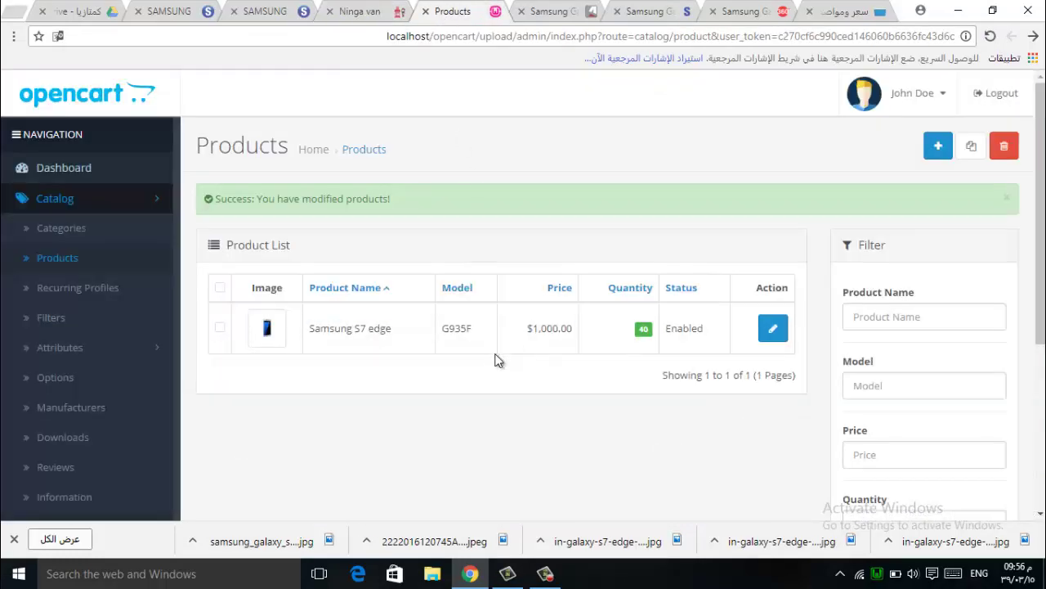
left_click(773, 329)
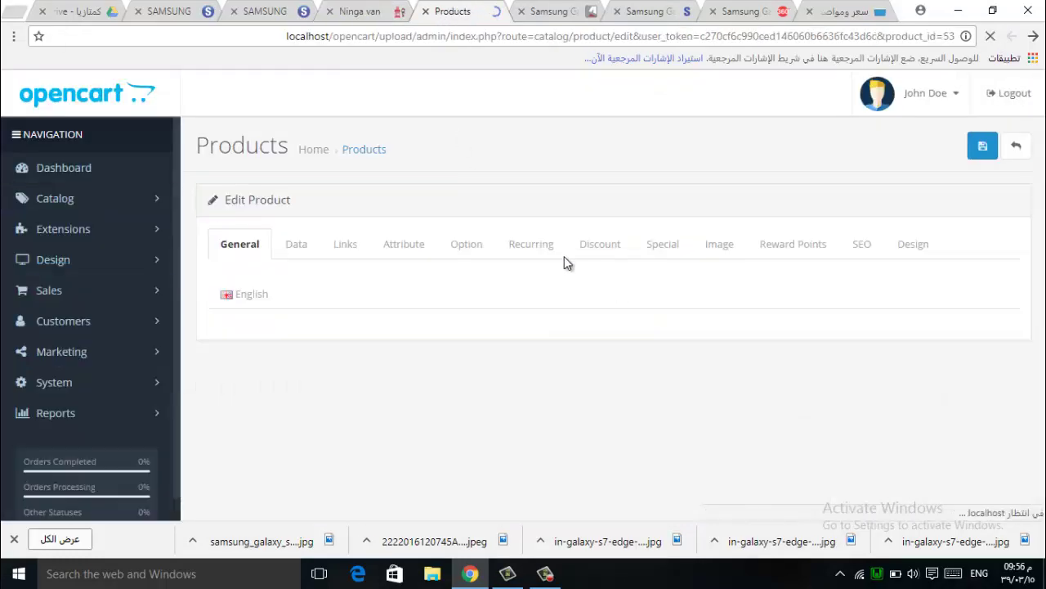
scroll(351, 237, "down", 15)
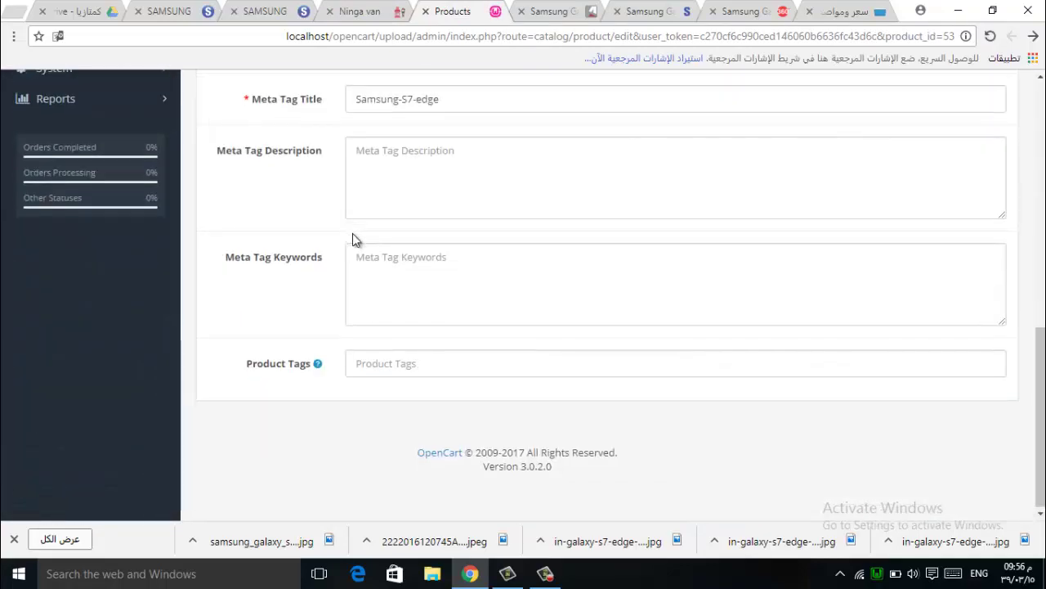
scroll(352, 235, "up", 15)
left_click(295, 242)
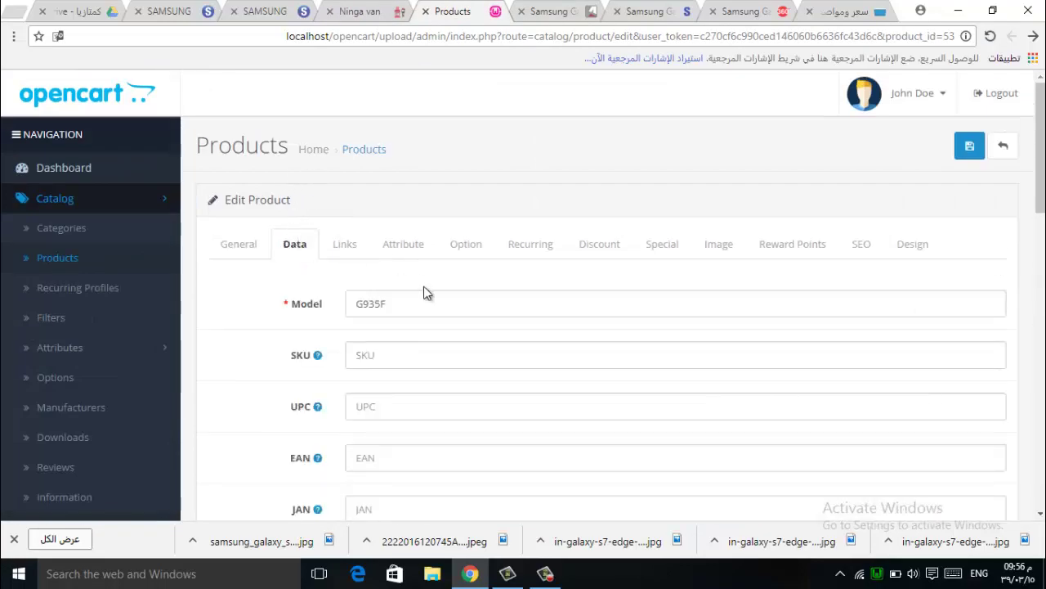
scroll(425, 292, "down", 15)
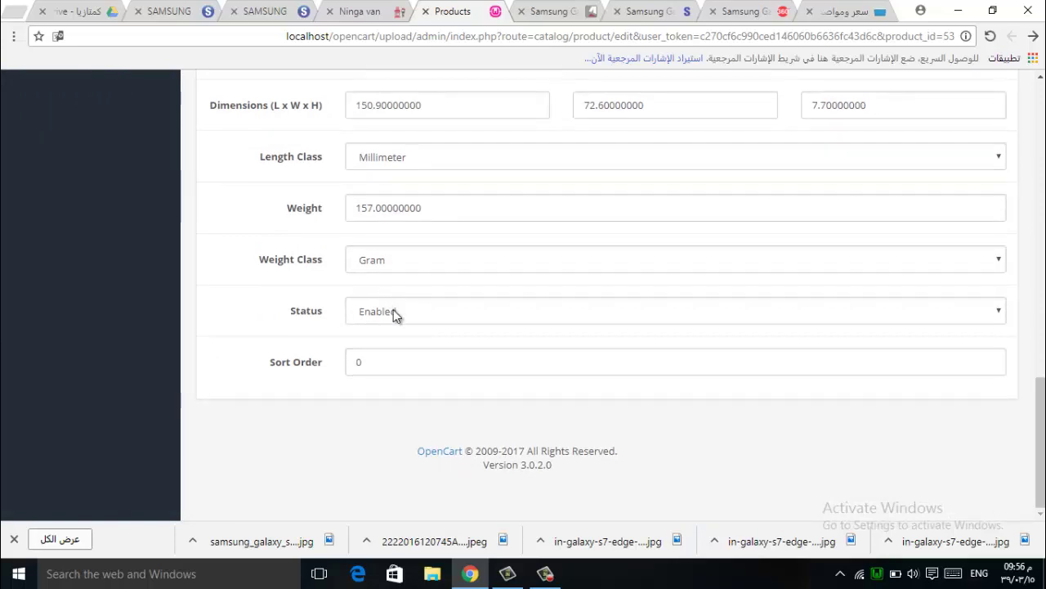
left_click(393, 311)
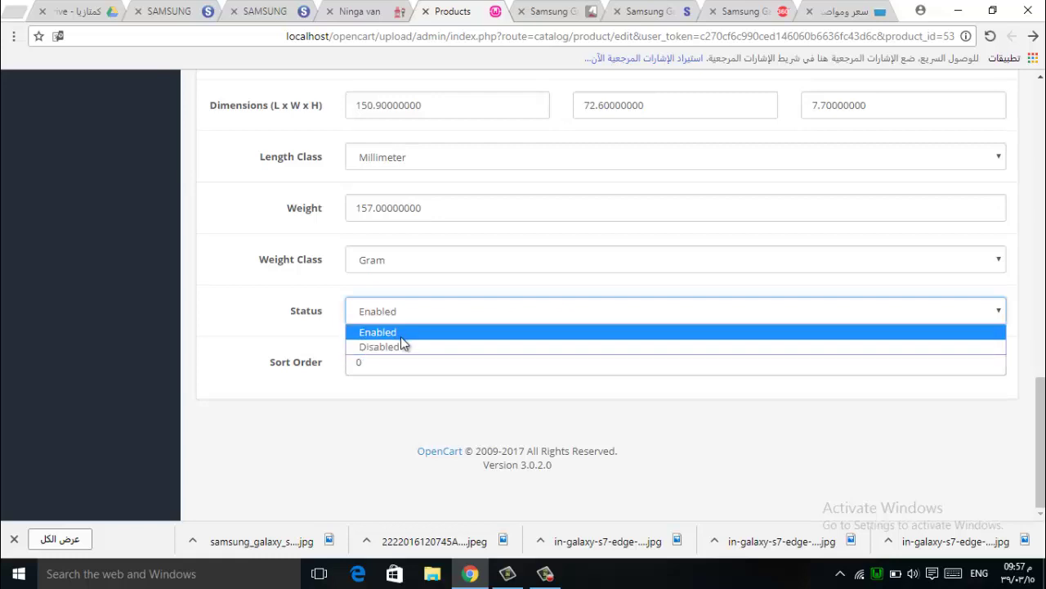
left_click(224, 276)
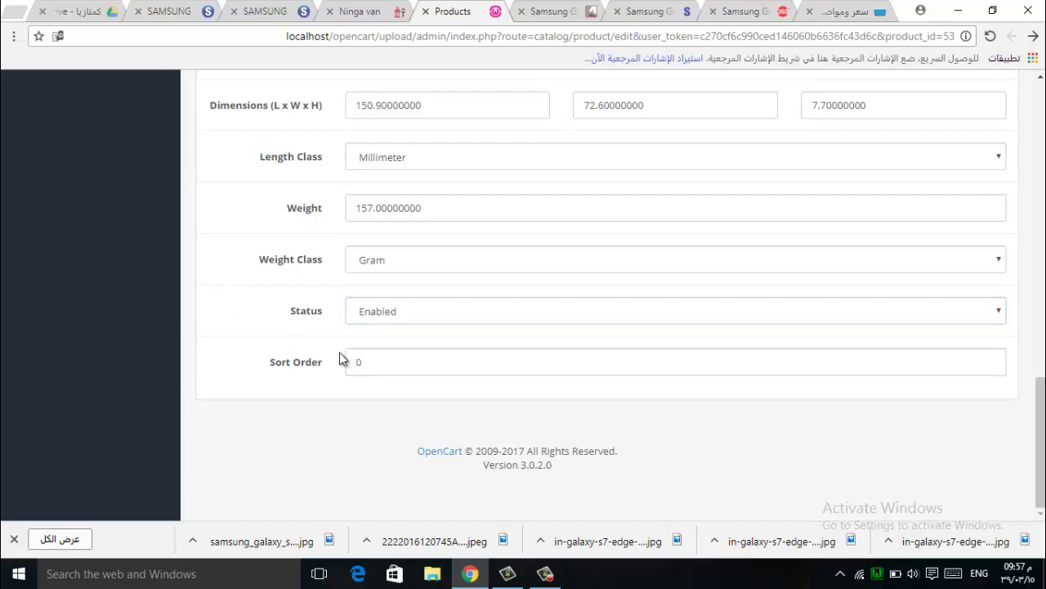
scroll(389, 299, "up", 8)
scroll(409, 246, "up", 5)
left_click(969, 144)
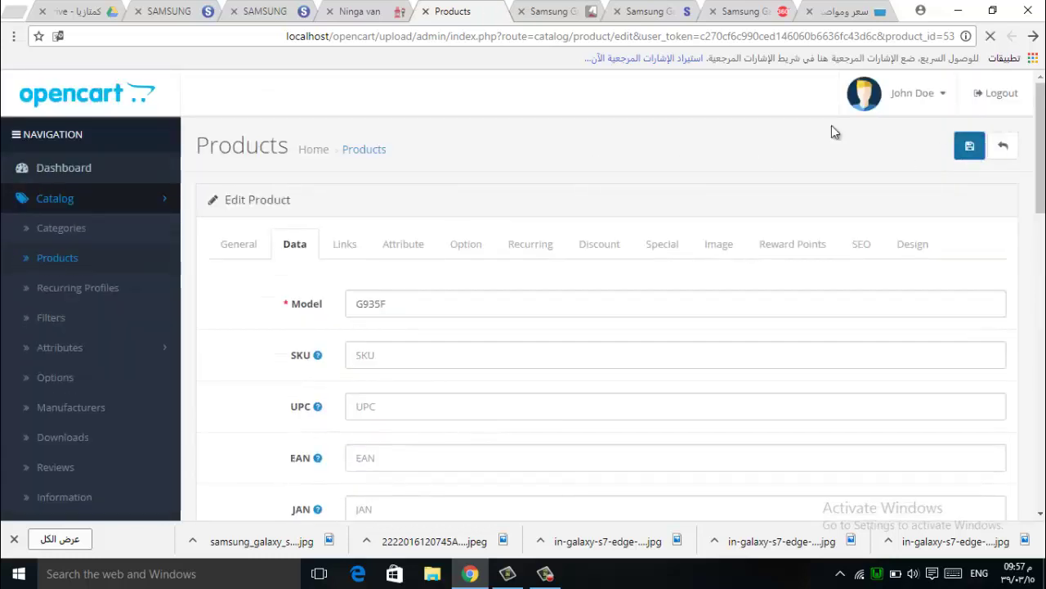
View the storefront's Samsung category and examine the Samsung S7 edge price with and without tax
left_click(359, 11)
scroll(416, 317, "down", 2)
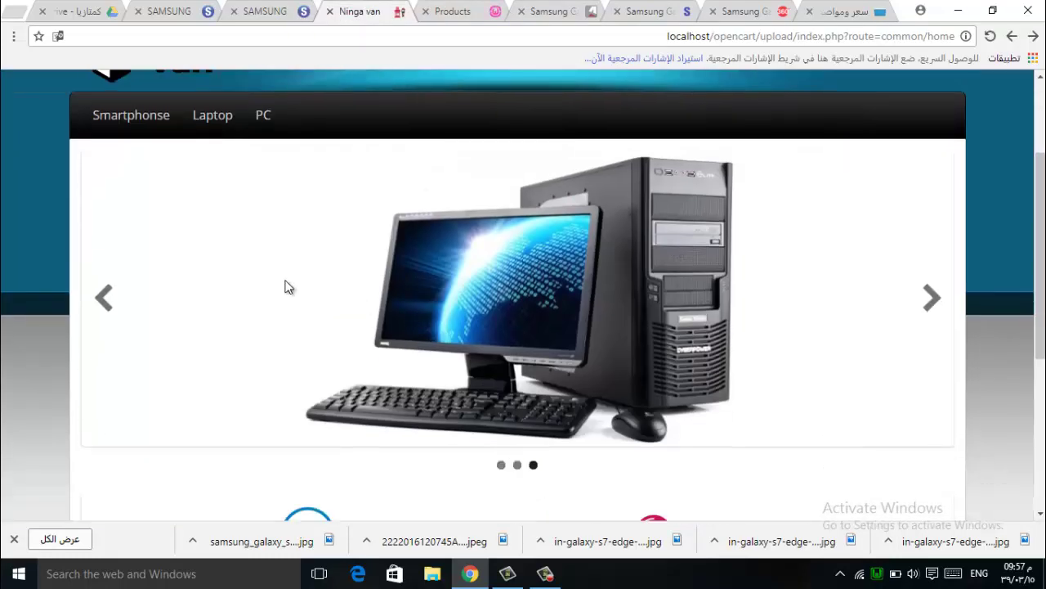
mouse_move(117, 122)
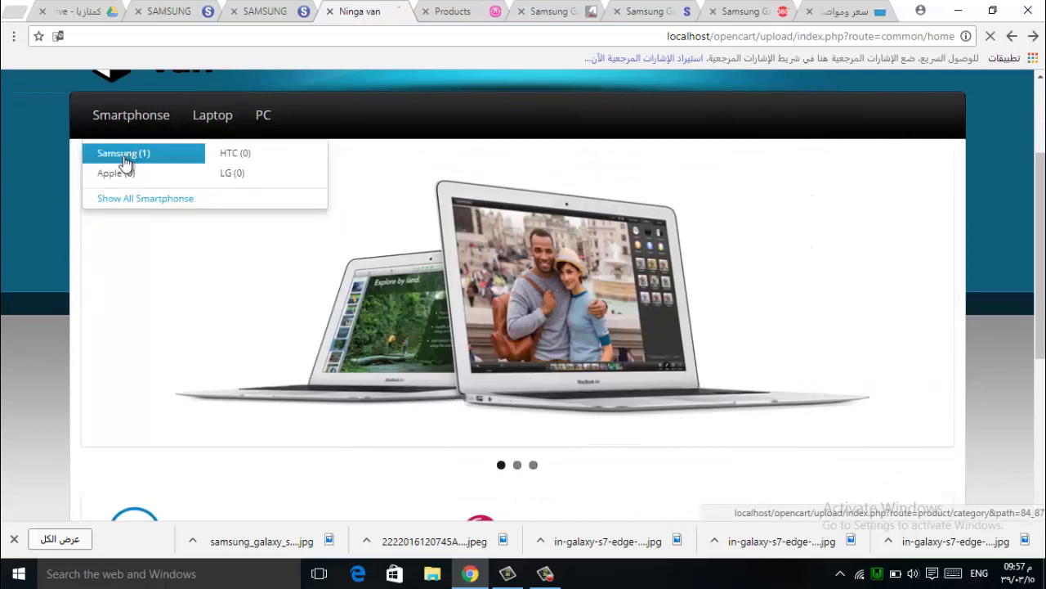
left_click(127, 162)
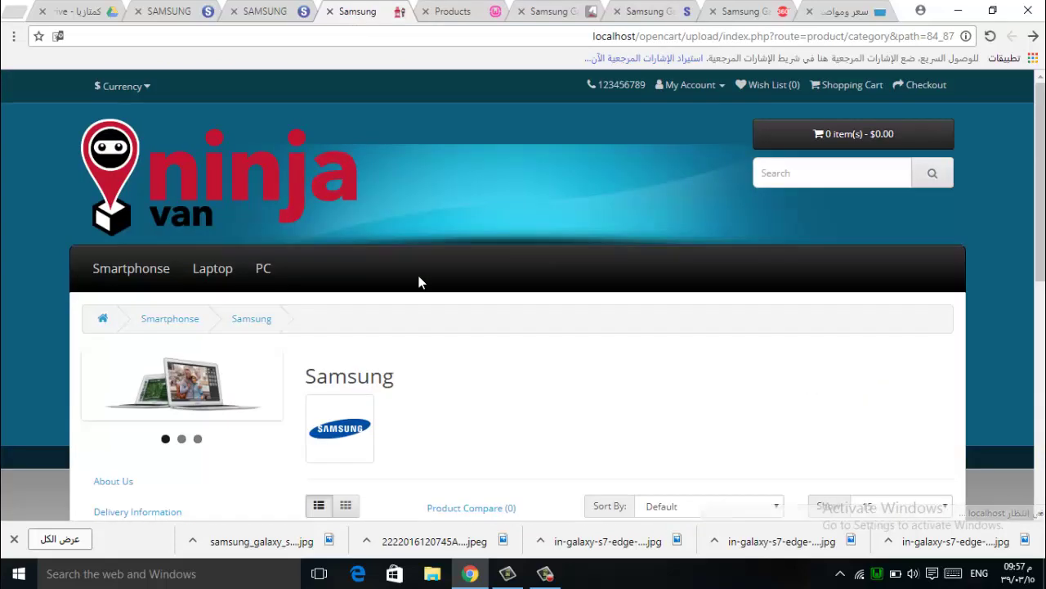
scroll(421, 281, "down", 3)
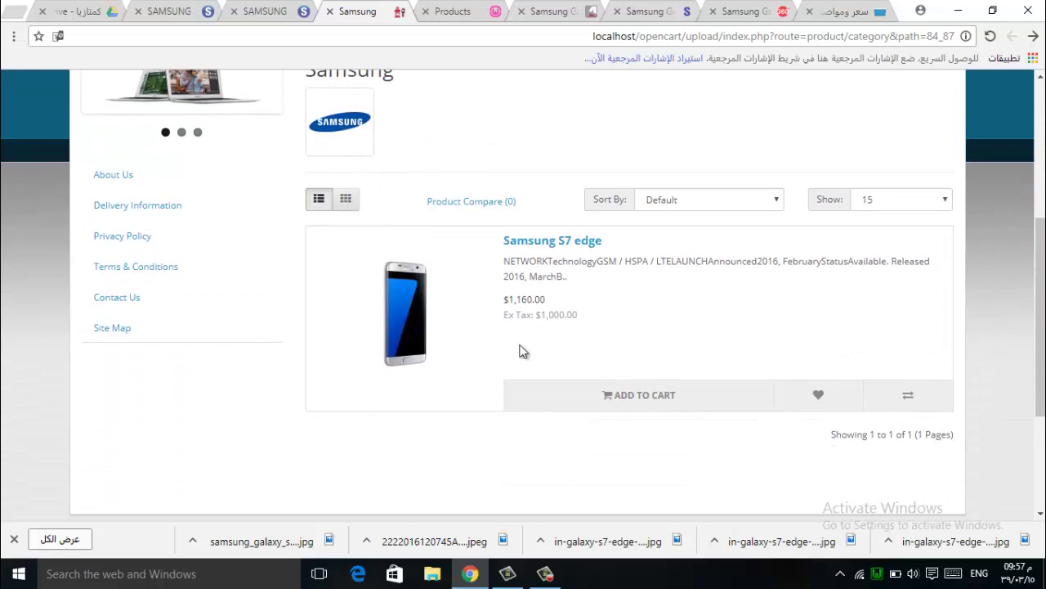
double_click(511, 302)
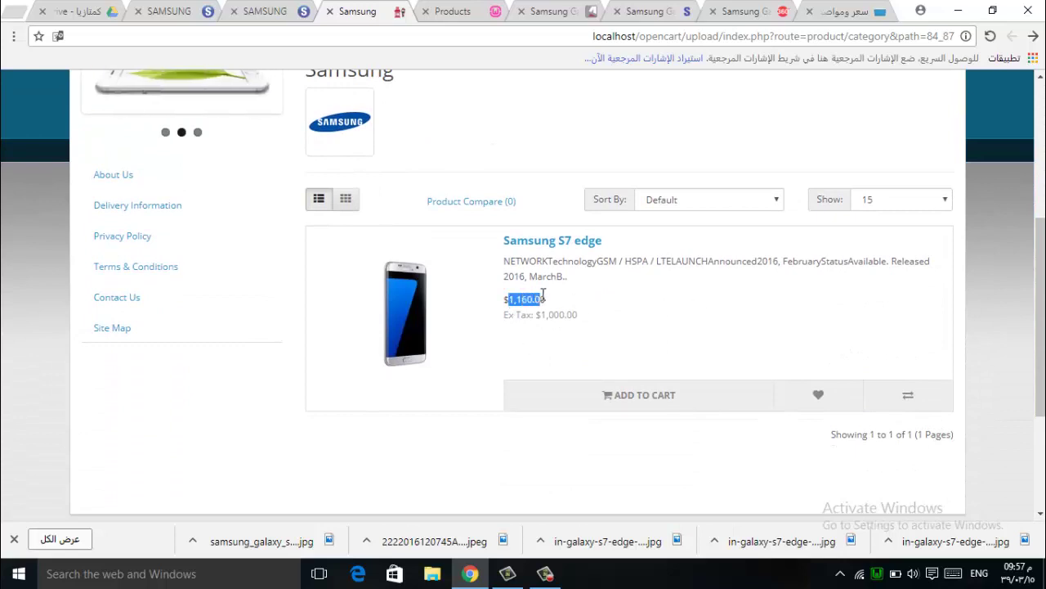
left_click(505, 316)
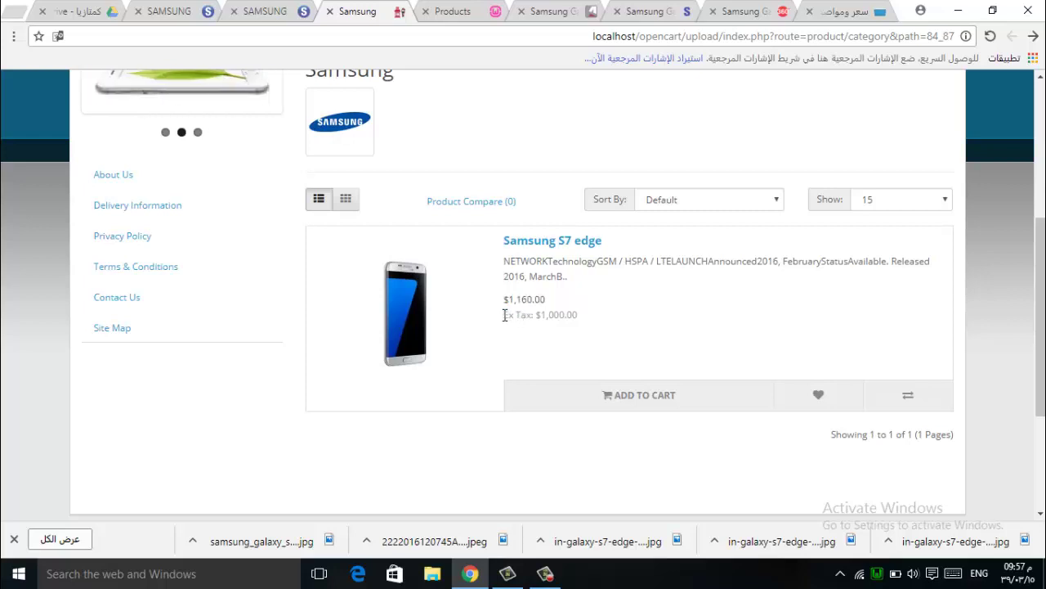
left_click_drag(504, 316, 576, 315)
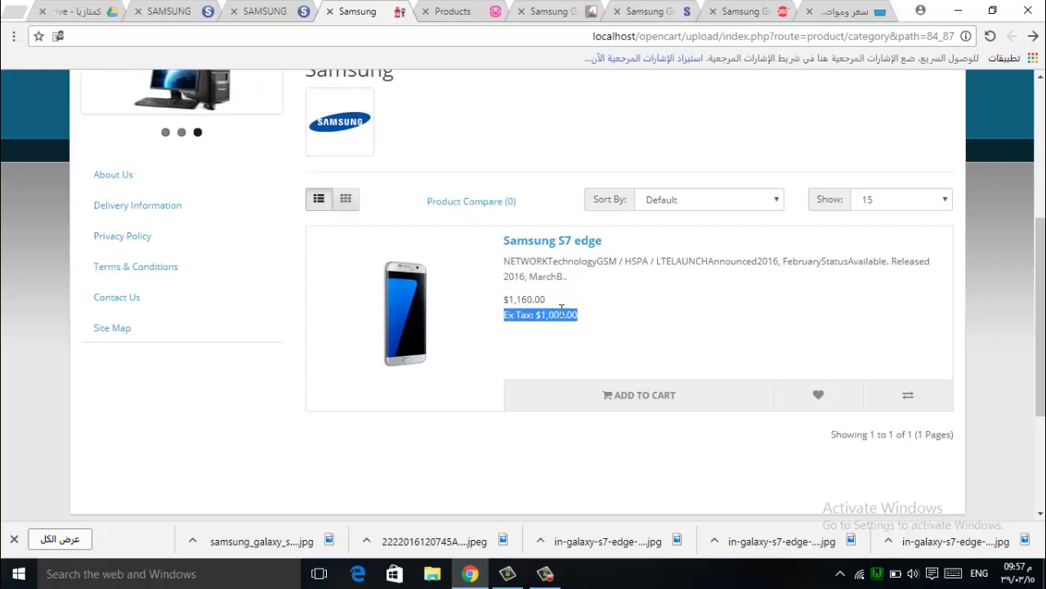
left_click_drag(501, 300, 556, 301)
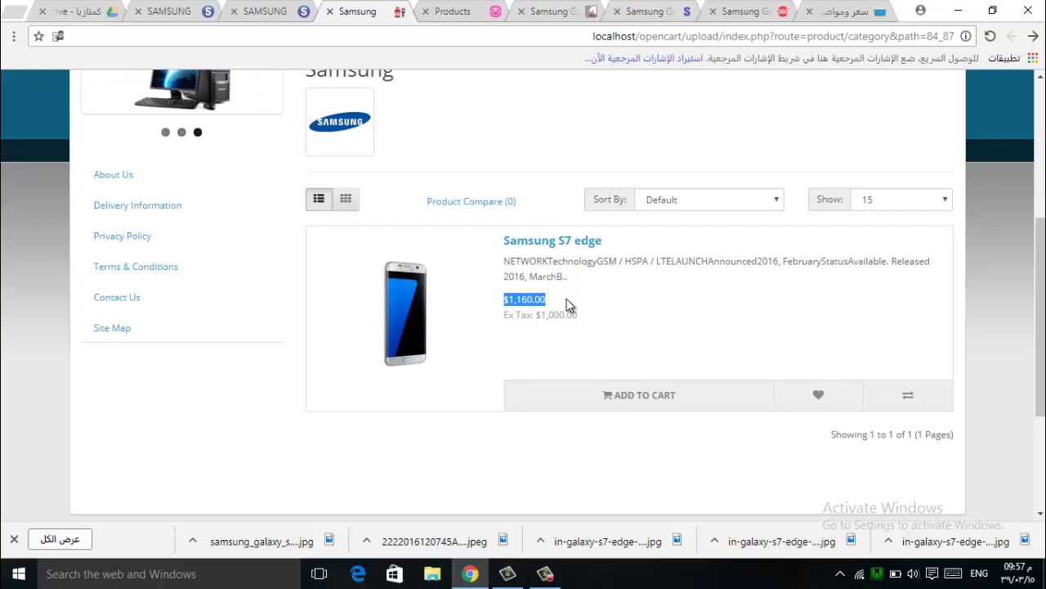
Add the Samsung S7 edge to the cart and examine the discounted sub-total, VAT and total in the cart summary
left_click(627, 397)
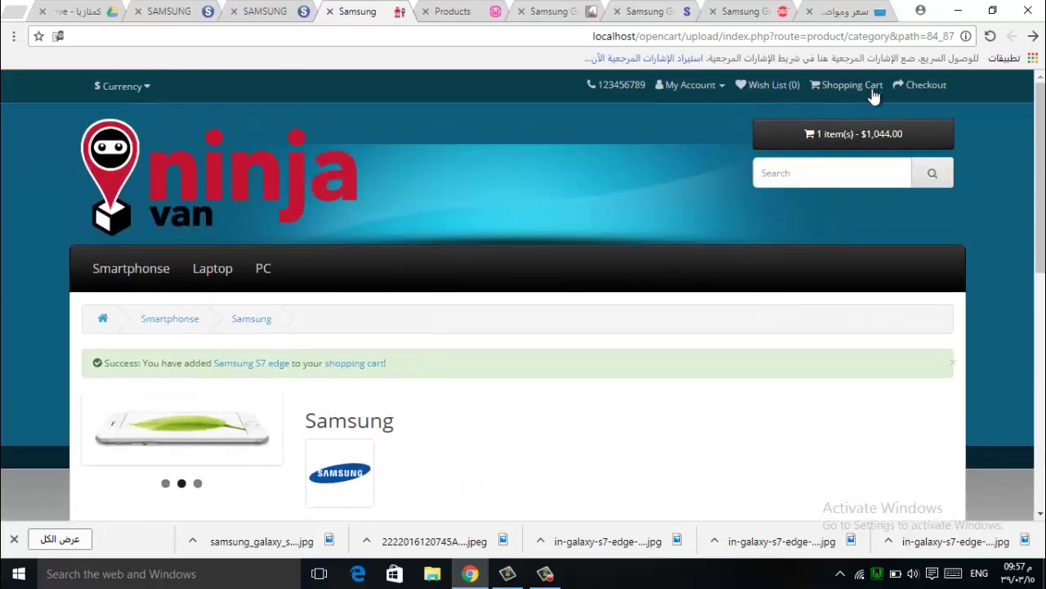
left_click(848, 134)
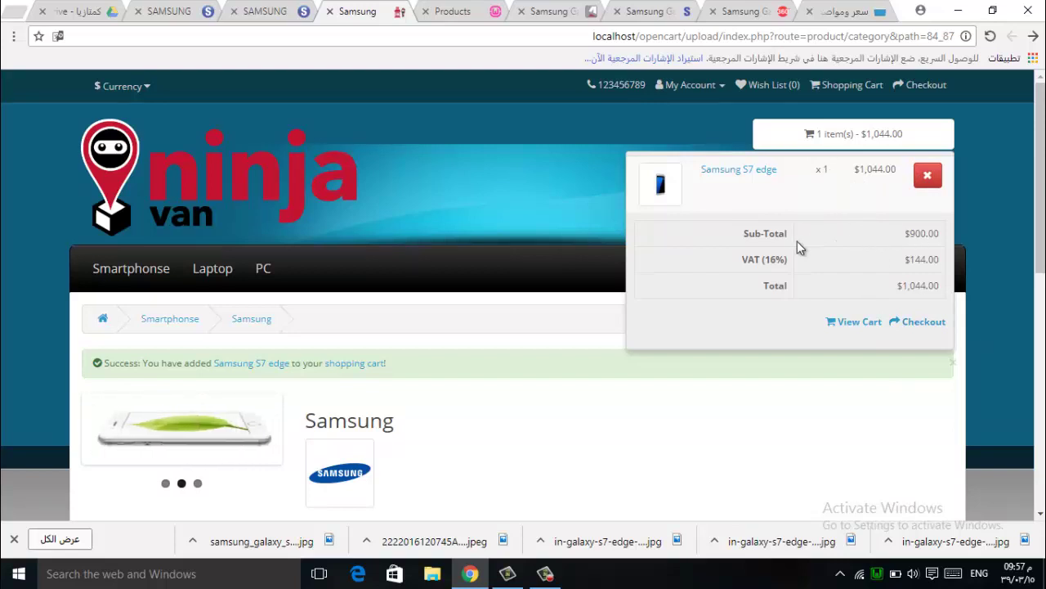
scroll(491, 409, "down", 4)
left_click_drag(503, 362, 546, 362)
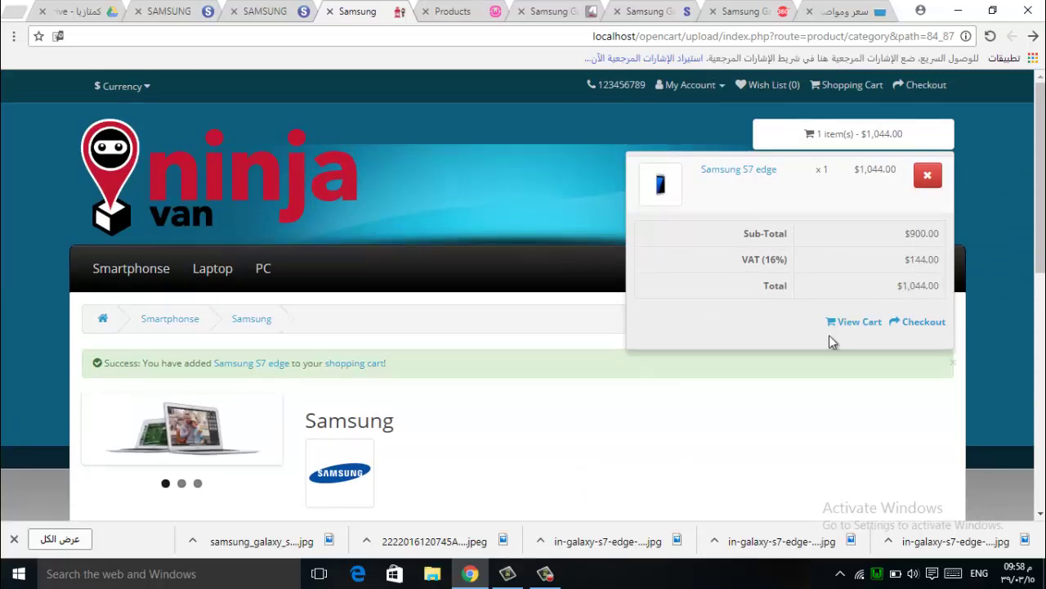
scroll(523, 363, "down", 5)
scroll(730, 212, "up", 3)
scroll(730, 213, "up", 3)
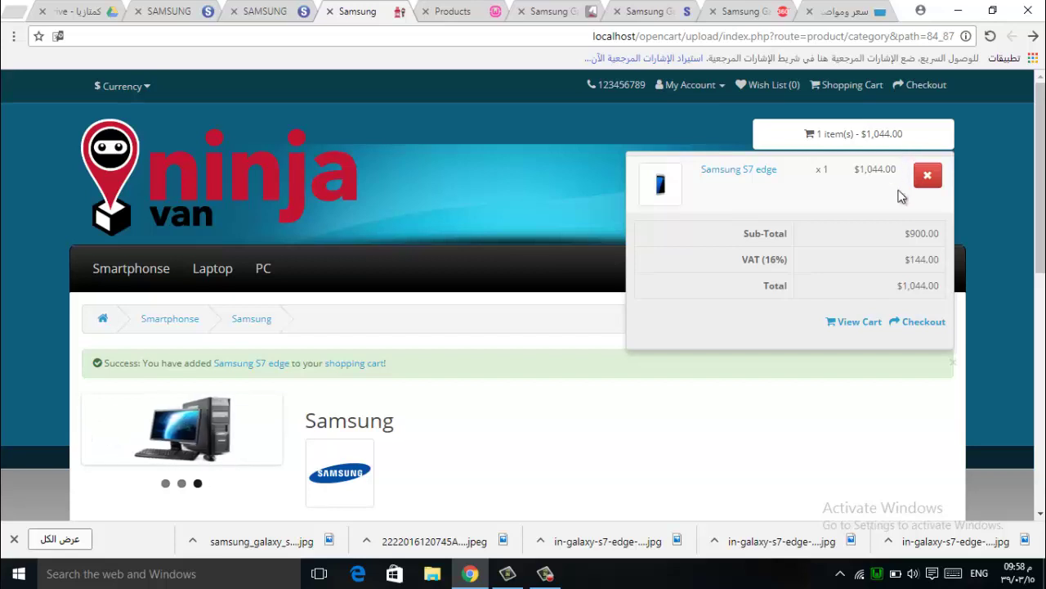
Open the full shopping cart and update the Samsung S7 edge quantity to 2
left_click(868, 321)
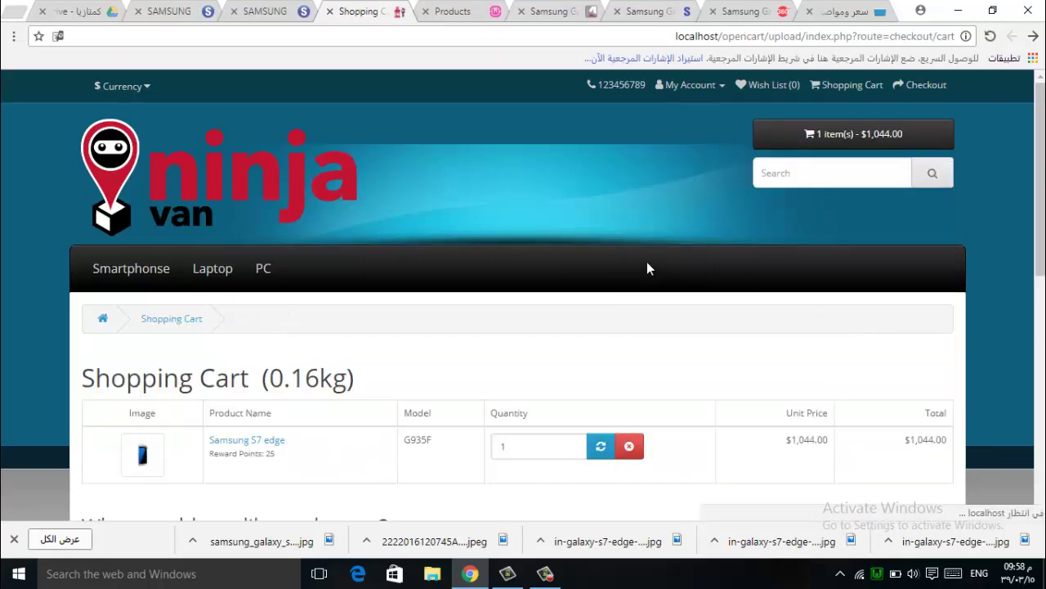
scroll(646, 266, "down", 2)
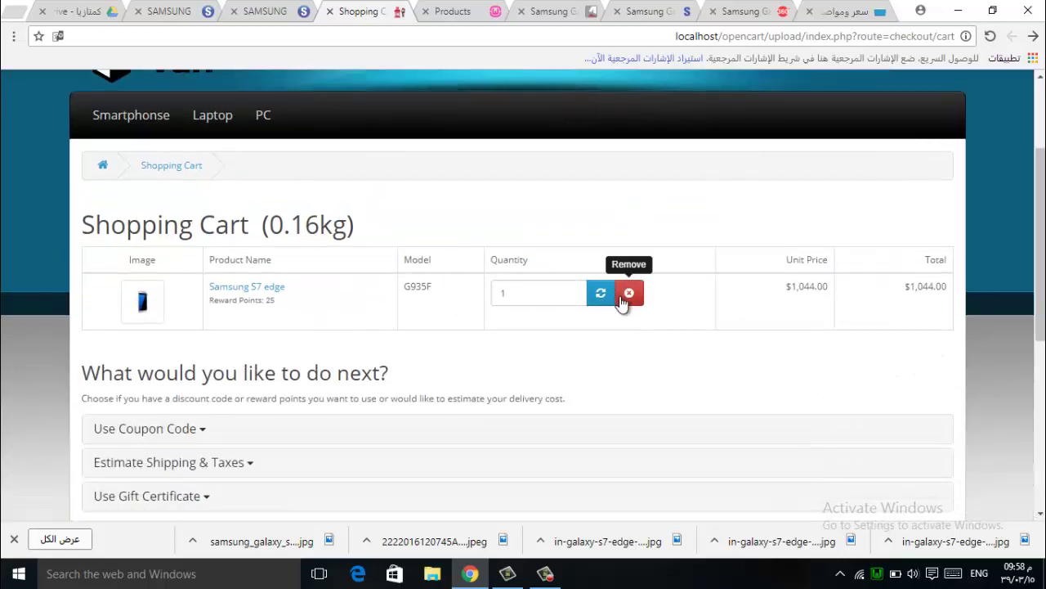
double_click(503, 294)
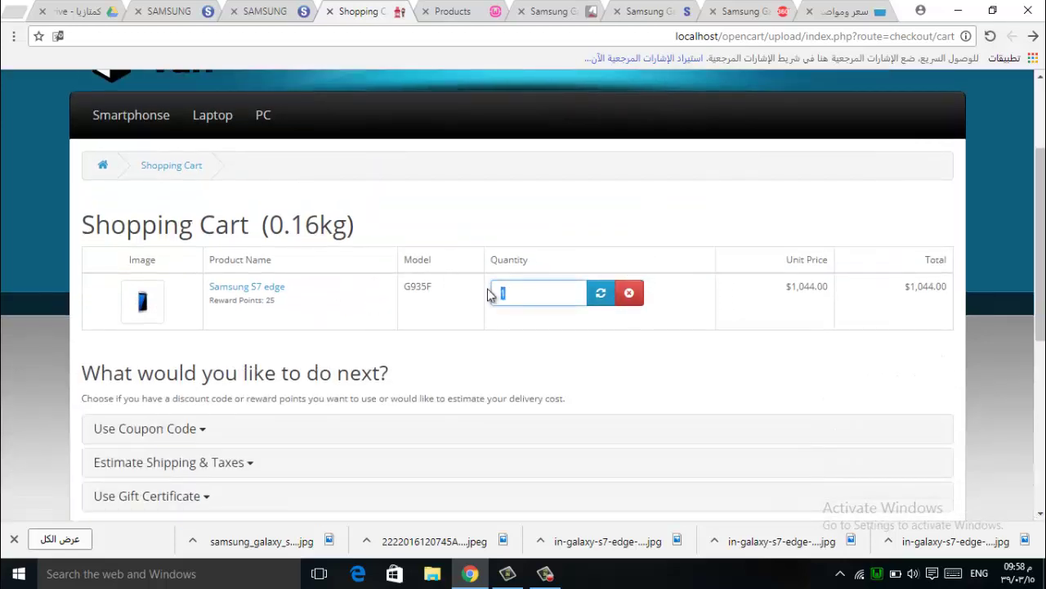
type("2")
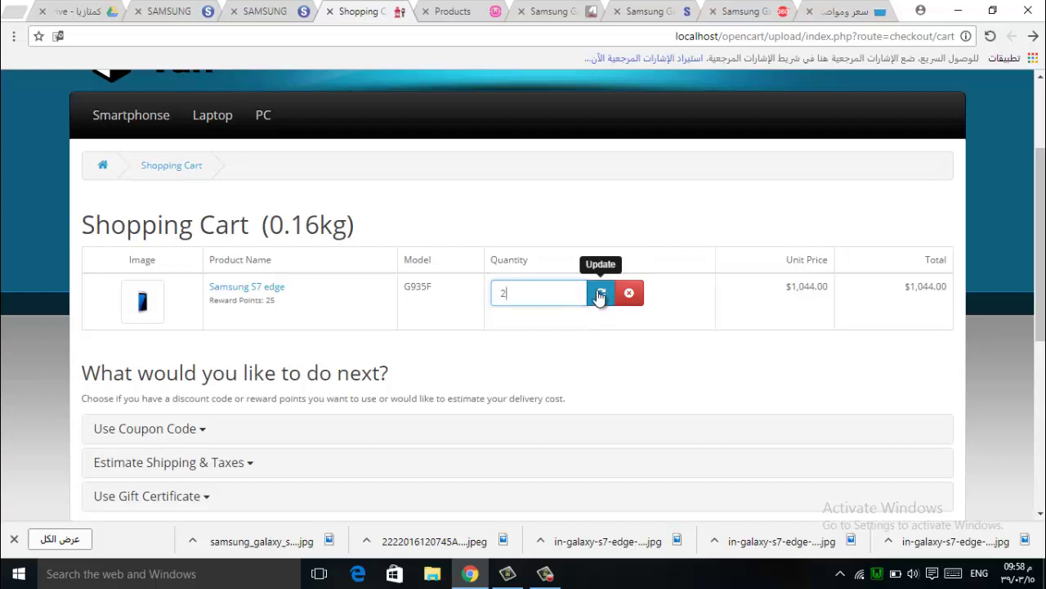
left_click(600, 292)
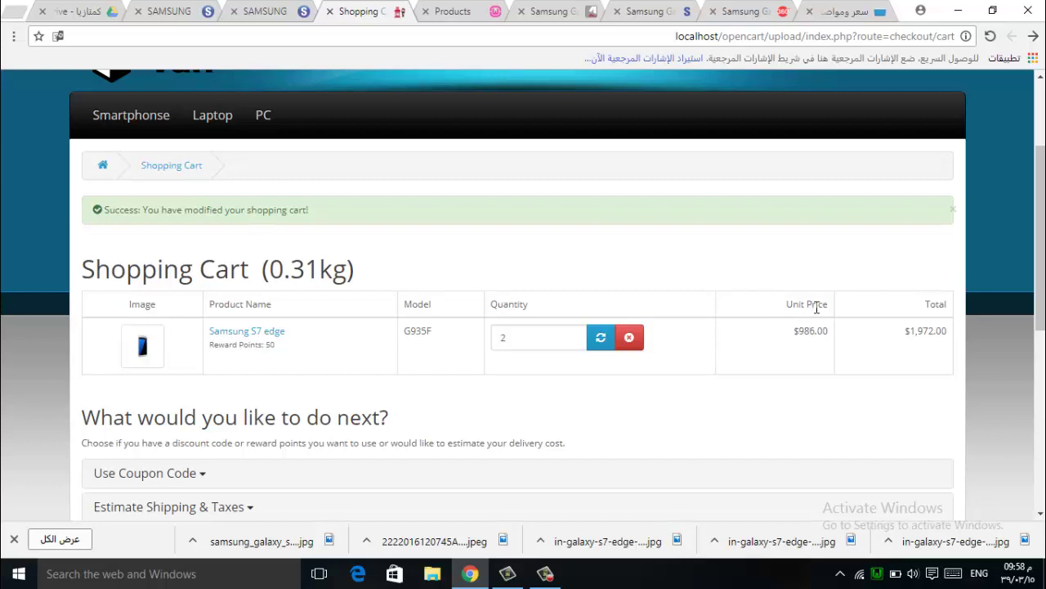
Examine the cart's coupon and shipping estimate sections and the sub-total, VAT and total amounts
scroll(806, 327, "down", 2)
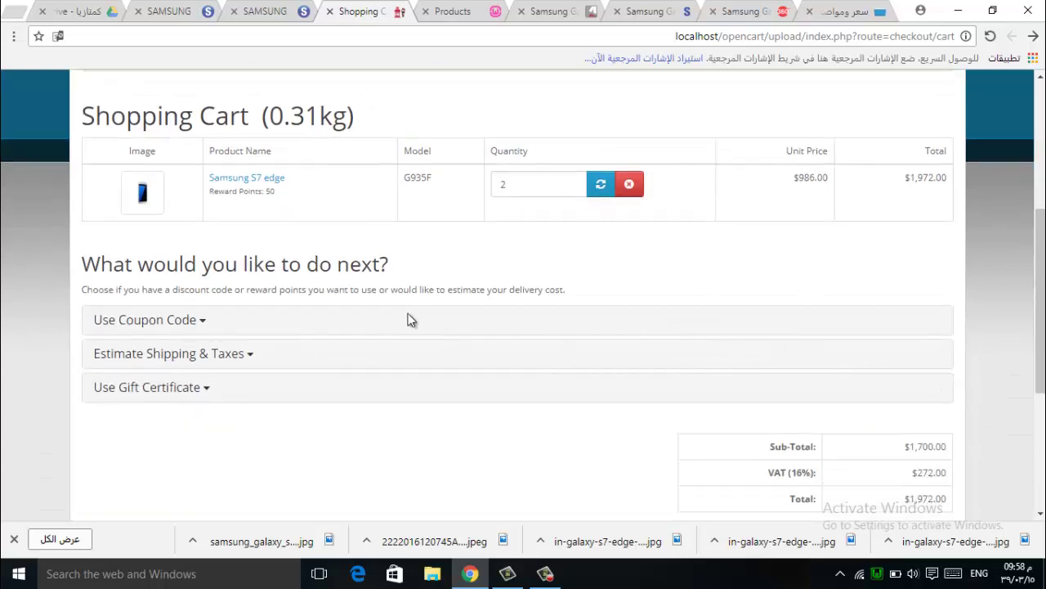
left_click(249, 358)
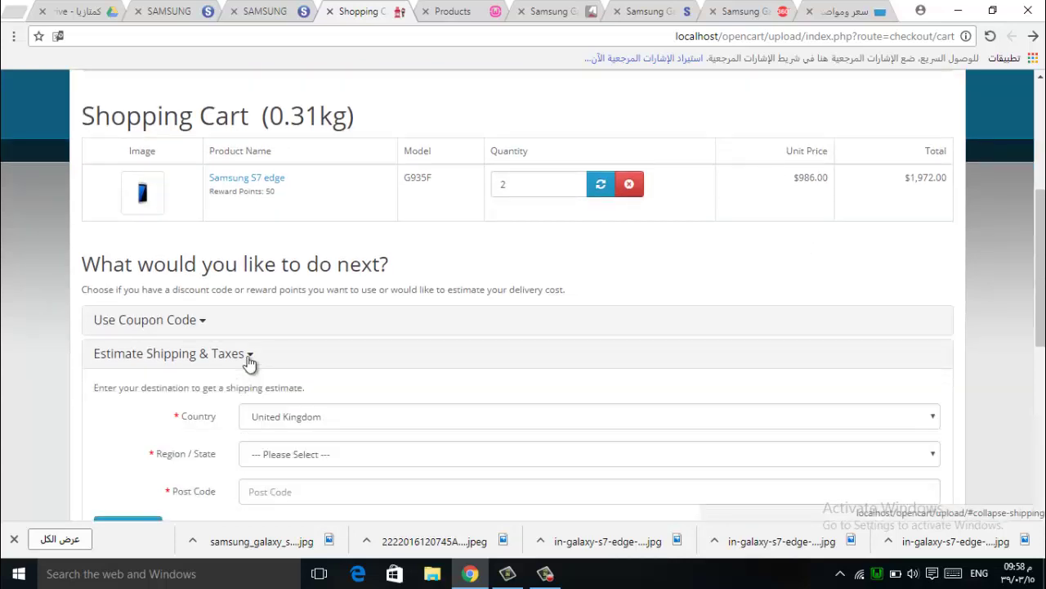
left_click(249, 357)
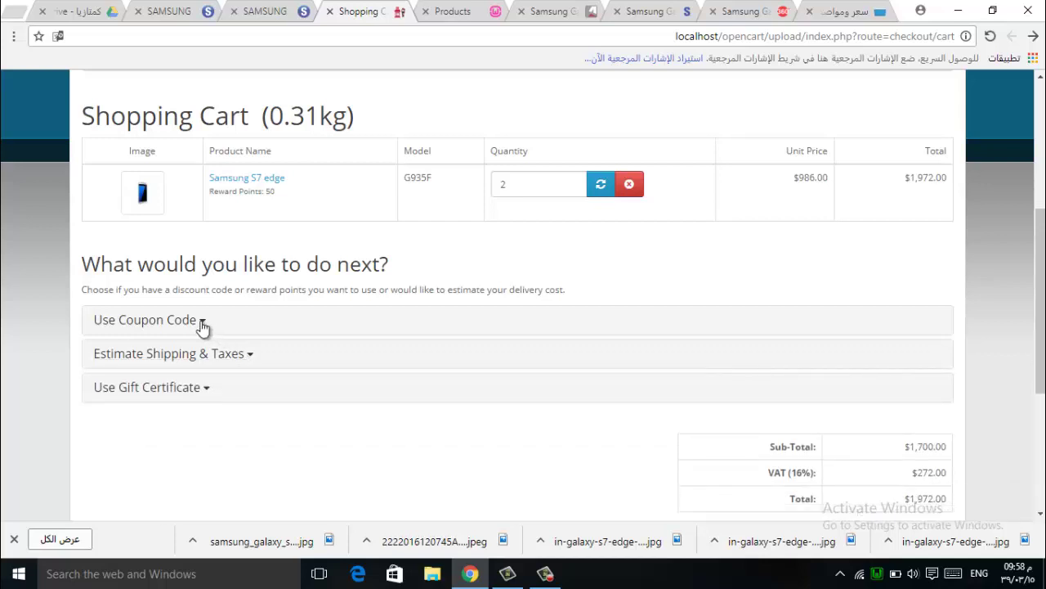
left_click(202, 322)
left_click(201, 322)
scroll(931, 184, "down", 2)
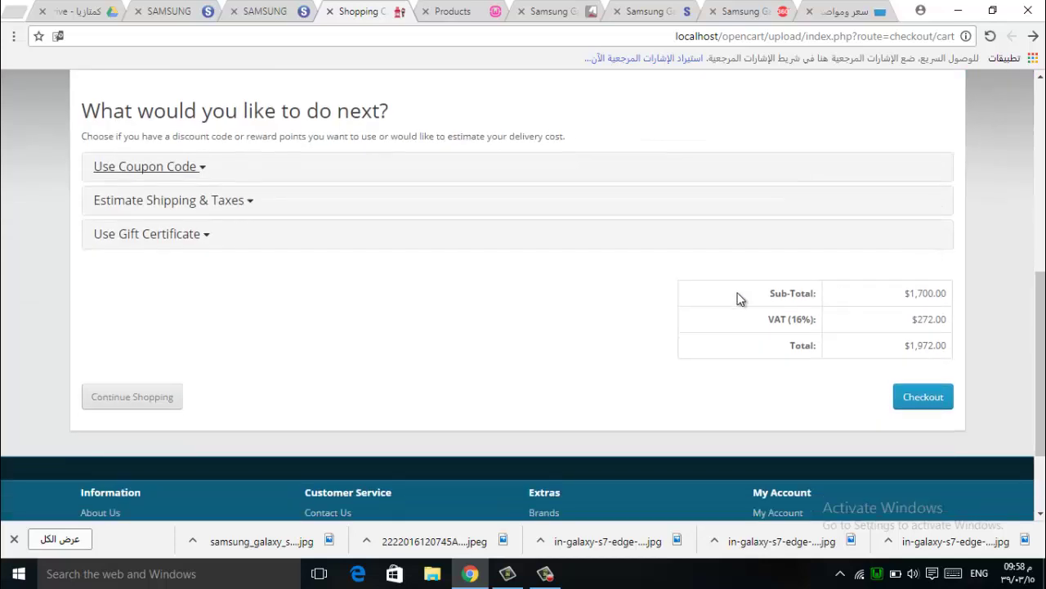
left_click_drag(772, 292, 812, 290)
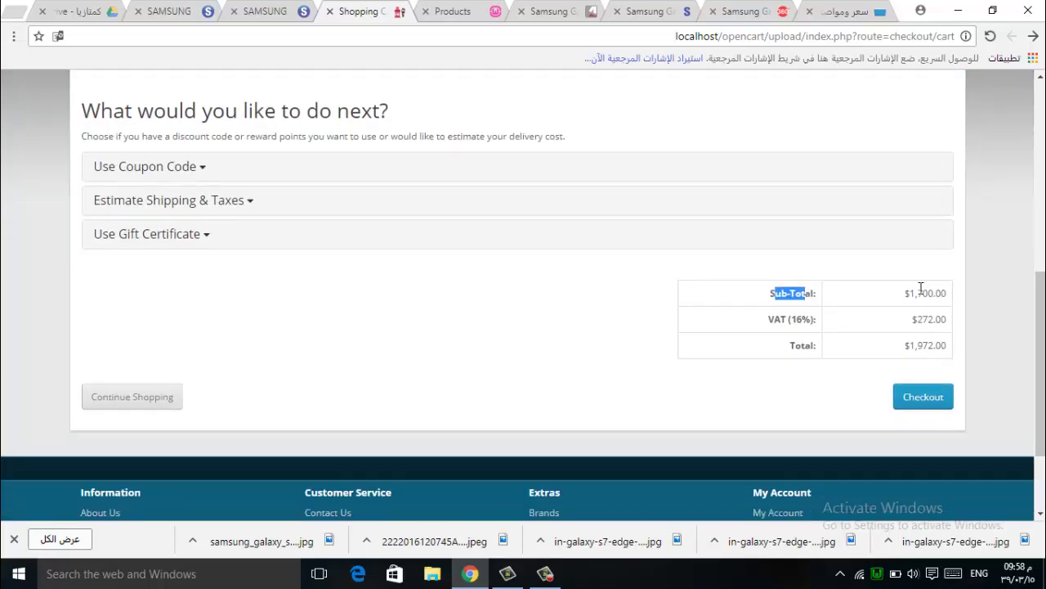
left_click_drag(914, 292, 933, 293)
mouse_move(907, 345)
left_mouse_down()
mouse_move(952, 347)
mouse_move(912, 345)
left_mouse_up()
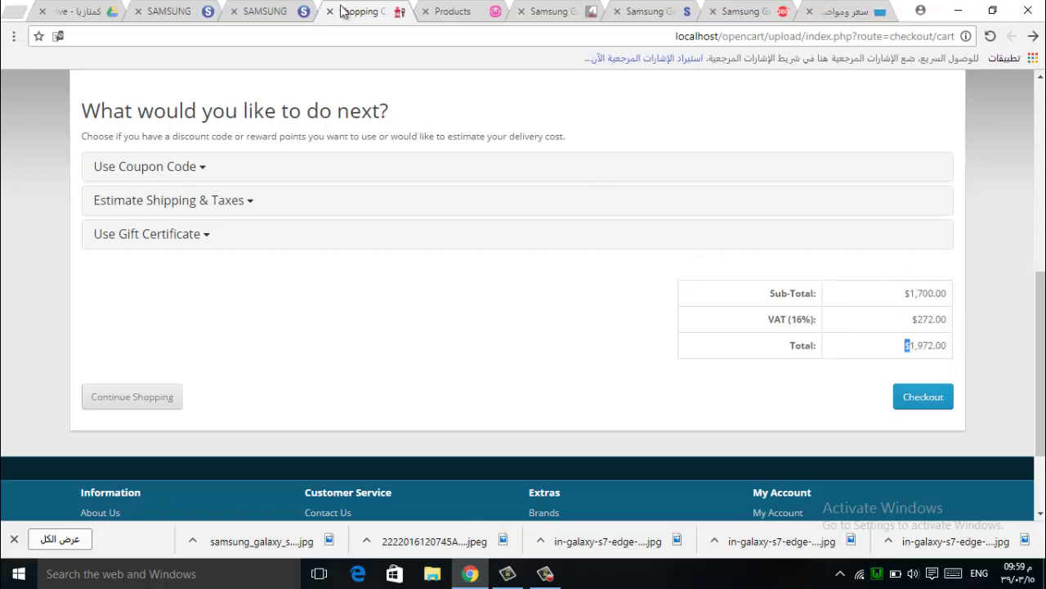
Switch to the store admin and open the tax classes list in the localisation settings
left_click(462, 10)
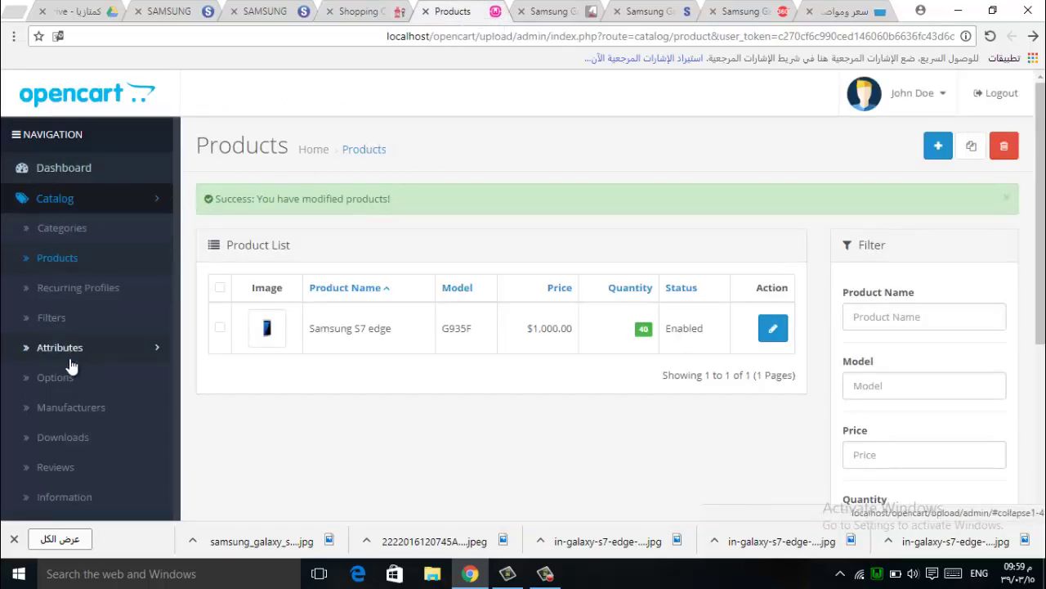
scroll(71, 457, "down", 1)
scroll(33, 428, "down", 2)
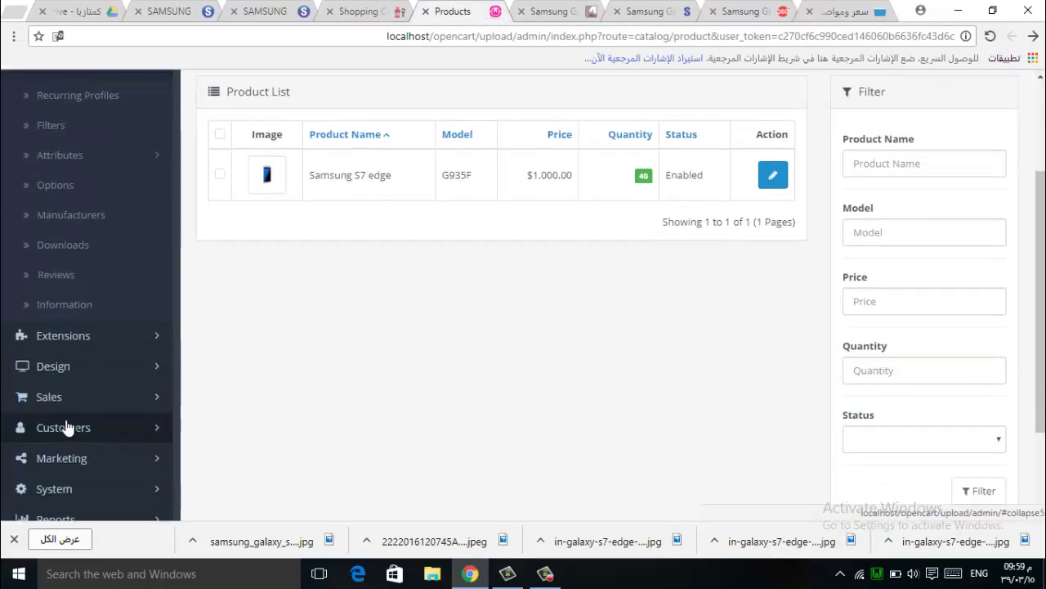
left_click(60, 363)
left_click(73, 370)
scroll(82, 400, "down", 3)
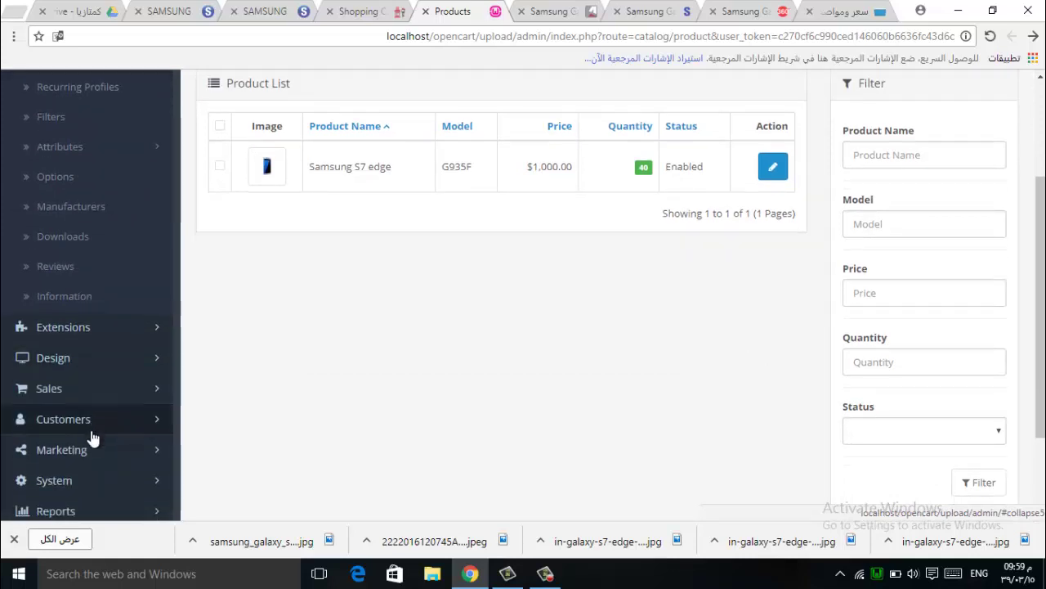
left_click(66, 365)
scroll(94, 397, "down", 2)
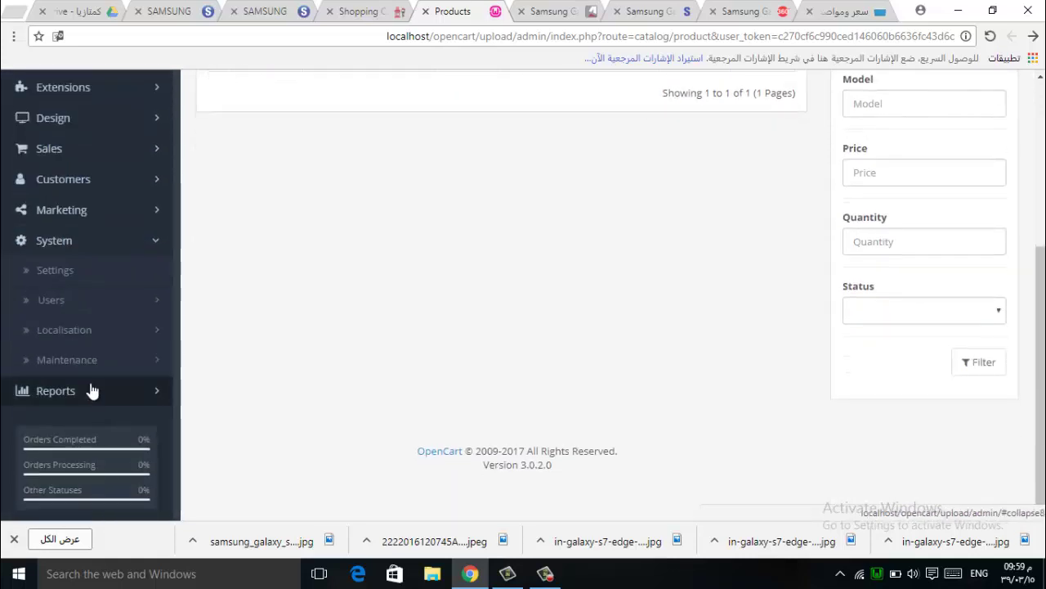
left_click(94, 332)
scroll(102, 364, "down", 2)
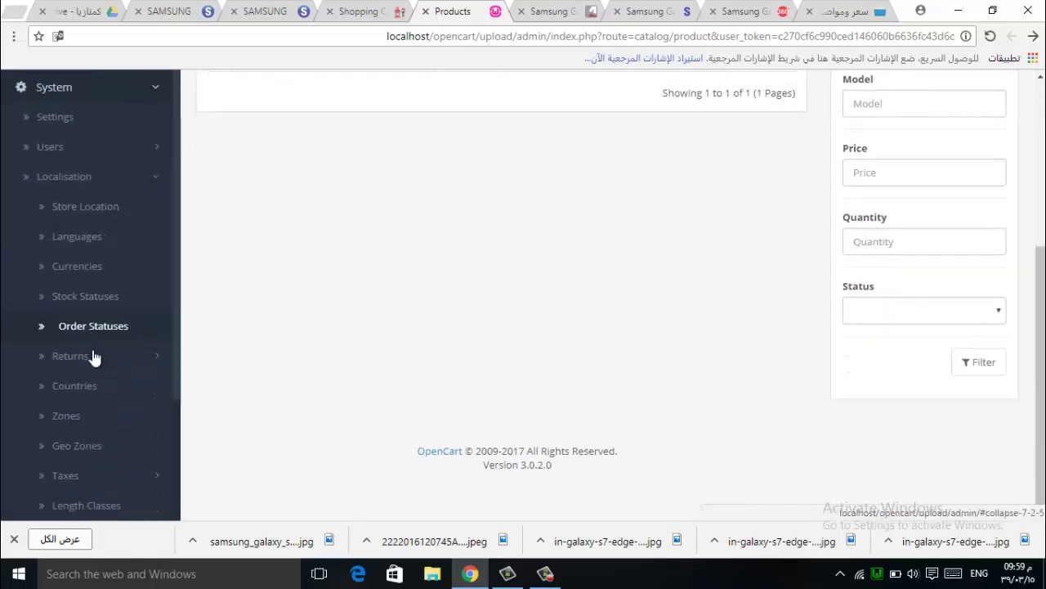
scroll(96, 475, "down", 2)
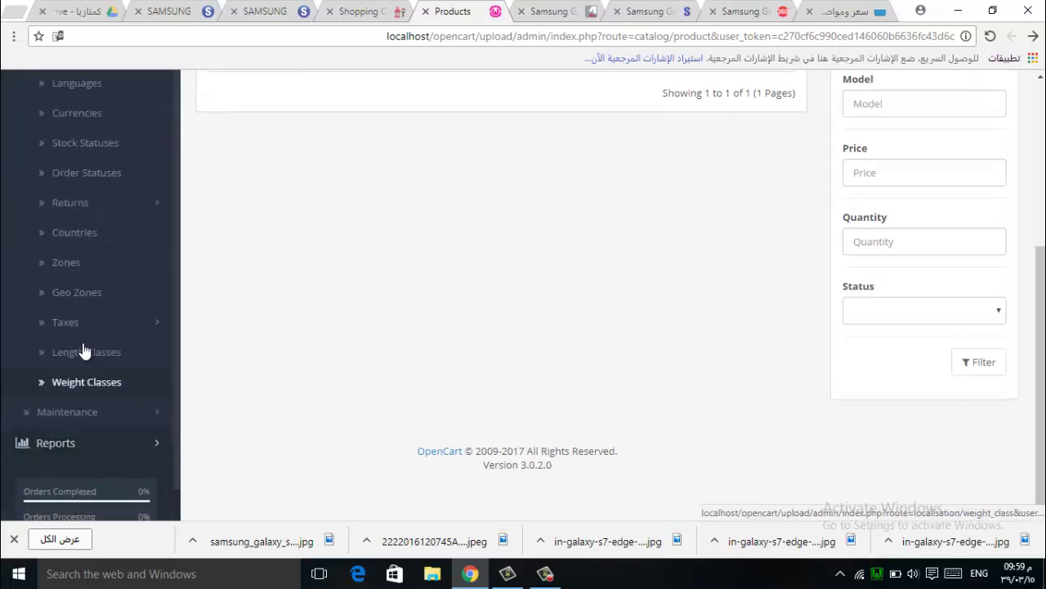
left_click(93, 325)
left_click(93, 360)
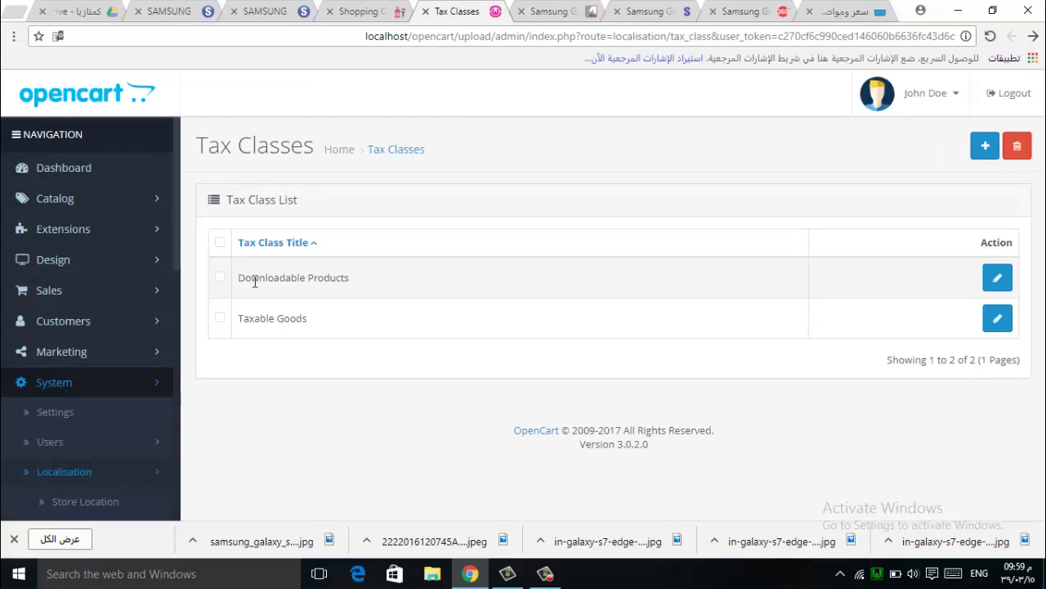
Examine the Downloadable Products and Taxable Goods entries in the tax class list
left_click_drag(251, 280, 349, 281)
left_click(290, 270)
left_click_drag(273, 278, 327, 278)
left_click_drag(254, 320, 303, 319)
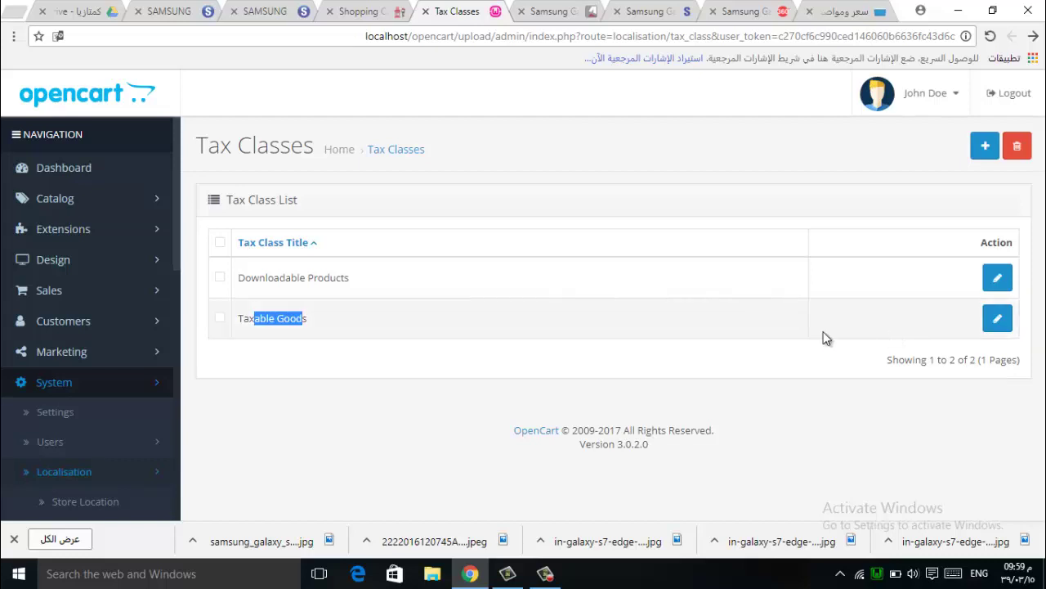
Open the tax rates list and examine the Eco Tax and VAT entries
scroll(106, 421, "down", 2)
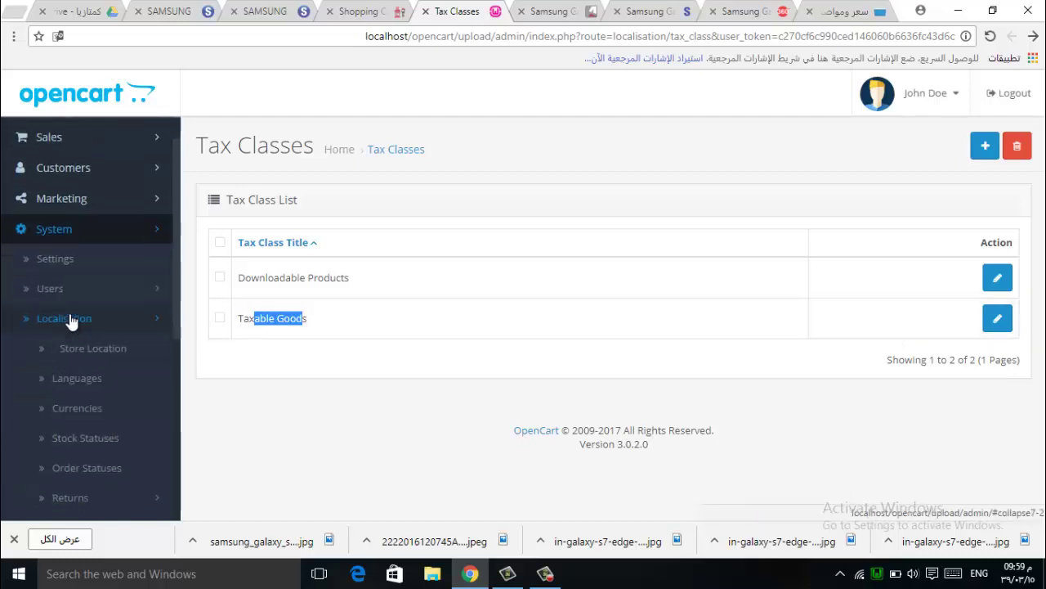
scroll(90, 401, "down", 4)
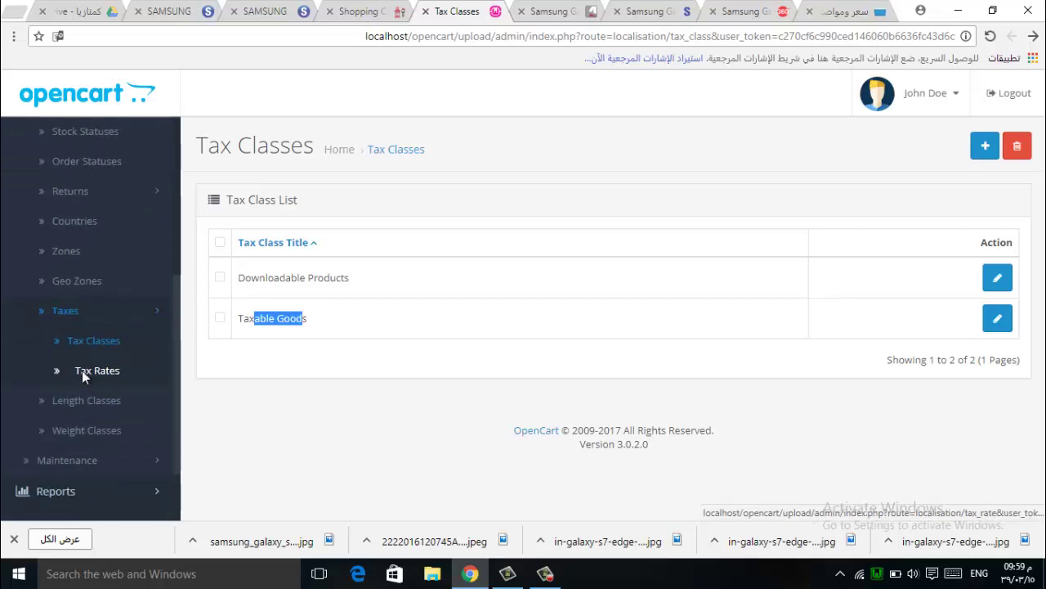
left_click(82, 372)
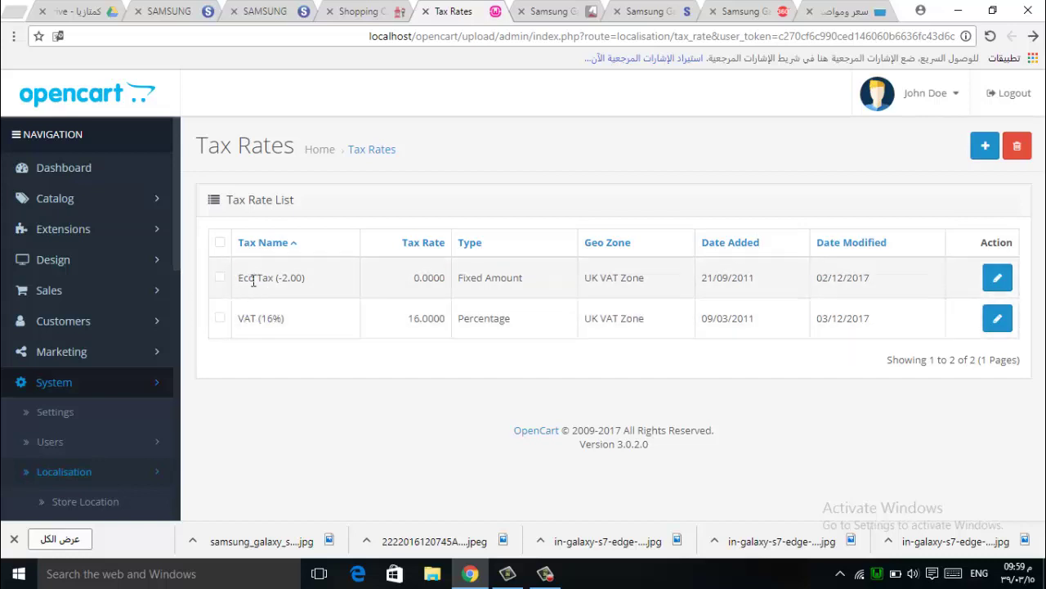
left_click_drag(238, 278, 309, 280)
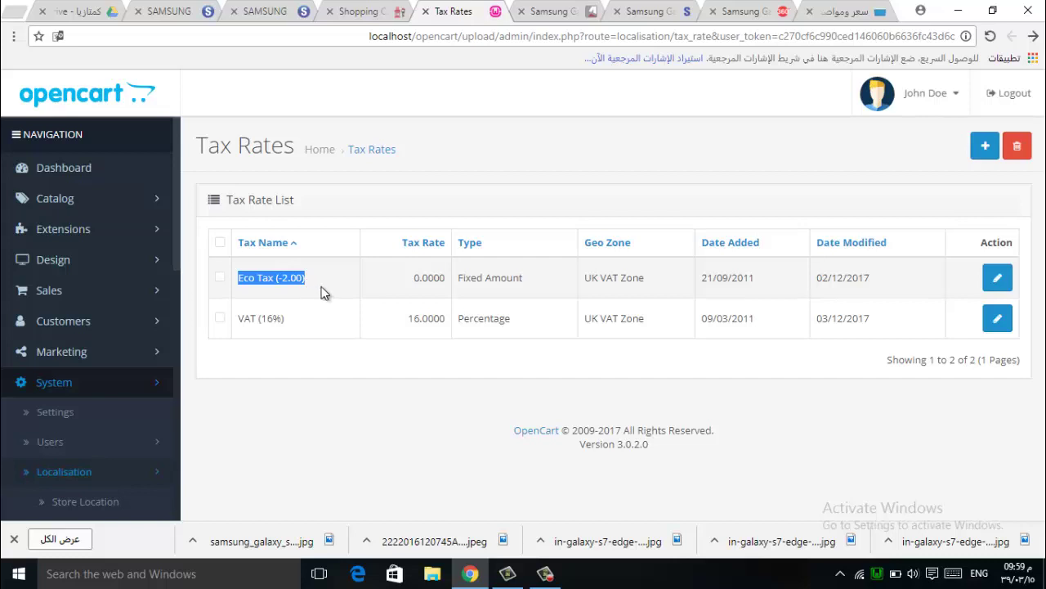
left_click_drag(242, 318, 292, 322)
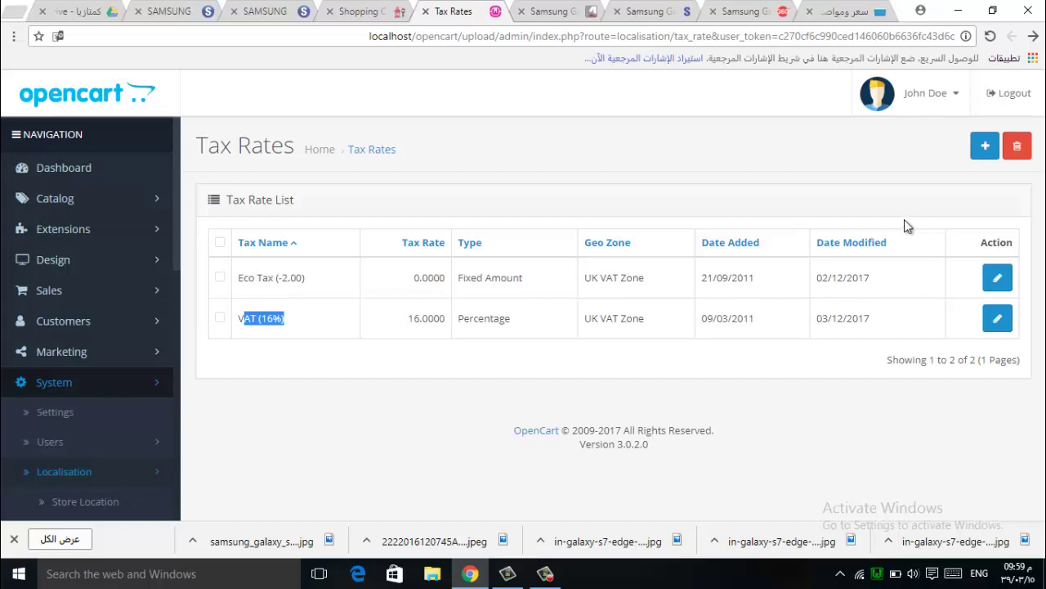
Start a new tax rate named "Tax (5%)" with a rate of 5
left_click(985, 146)
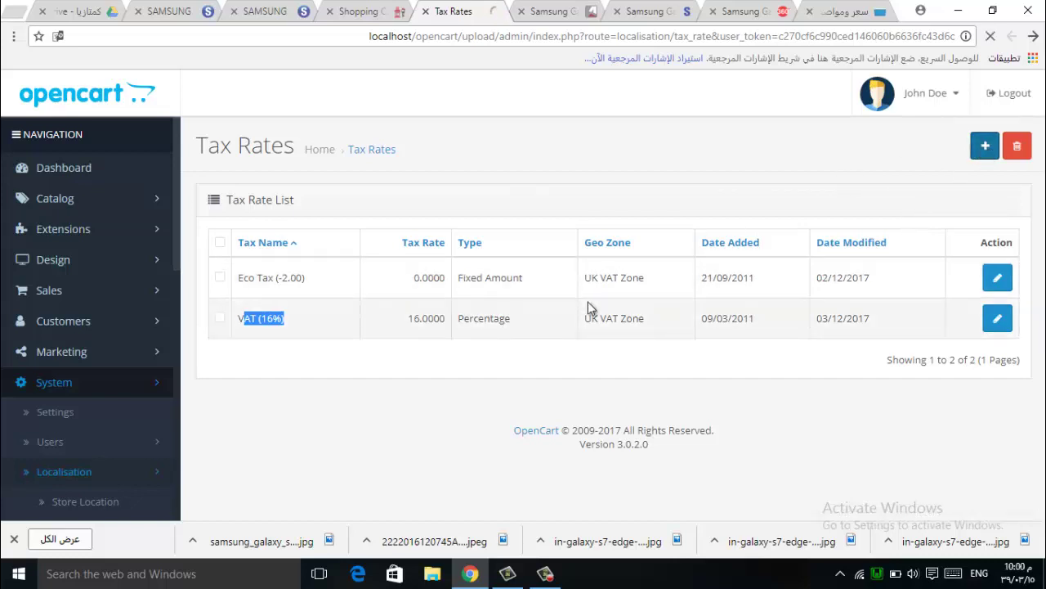
left_click(388, 255)
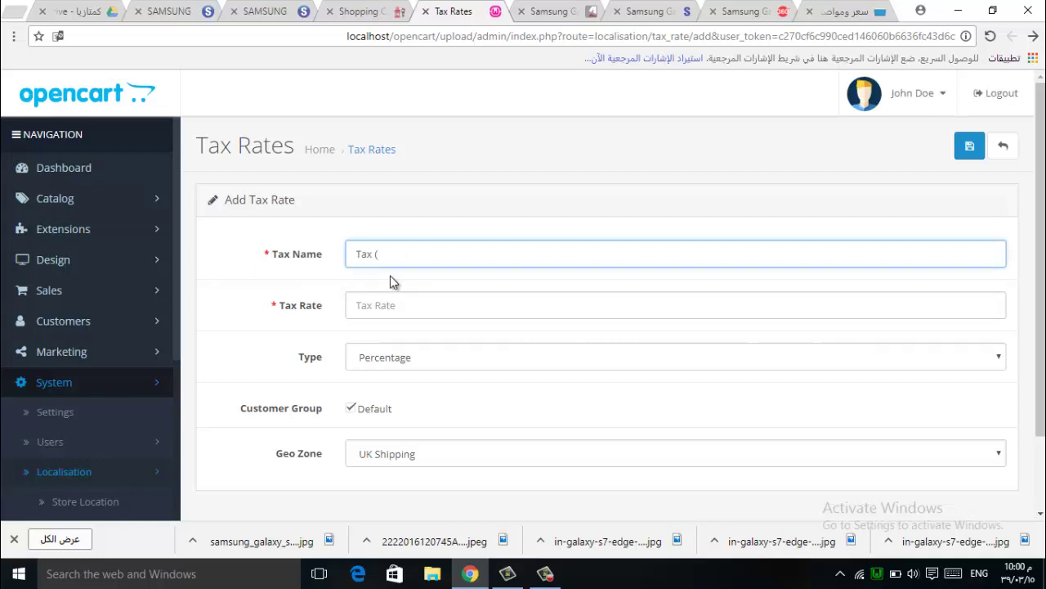
type("Tax (5%)")
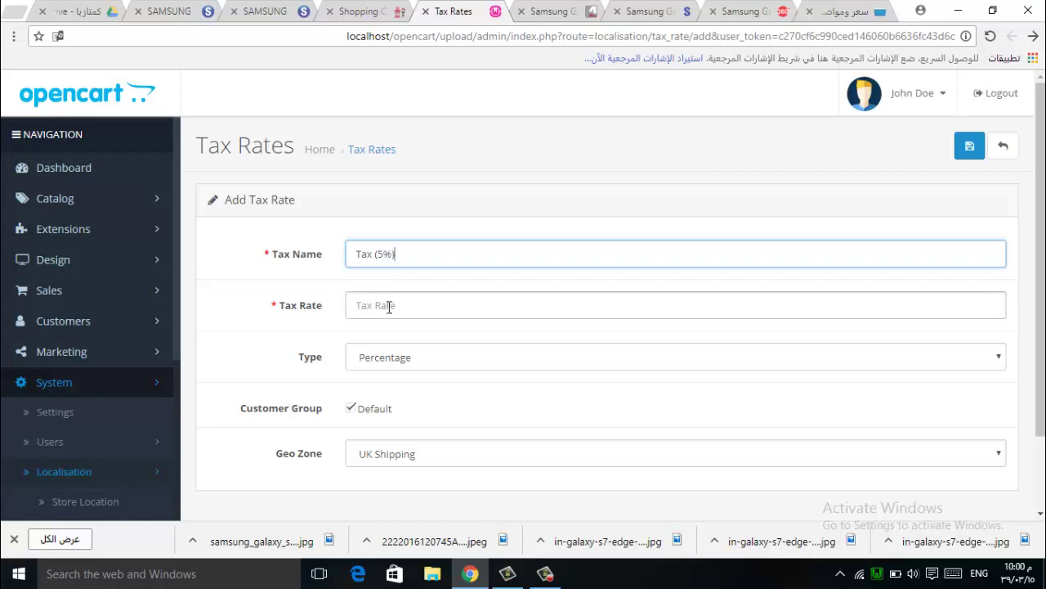
left_click(390, 305)
type("5")
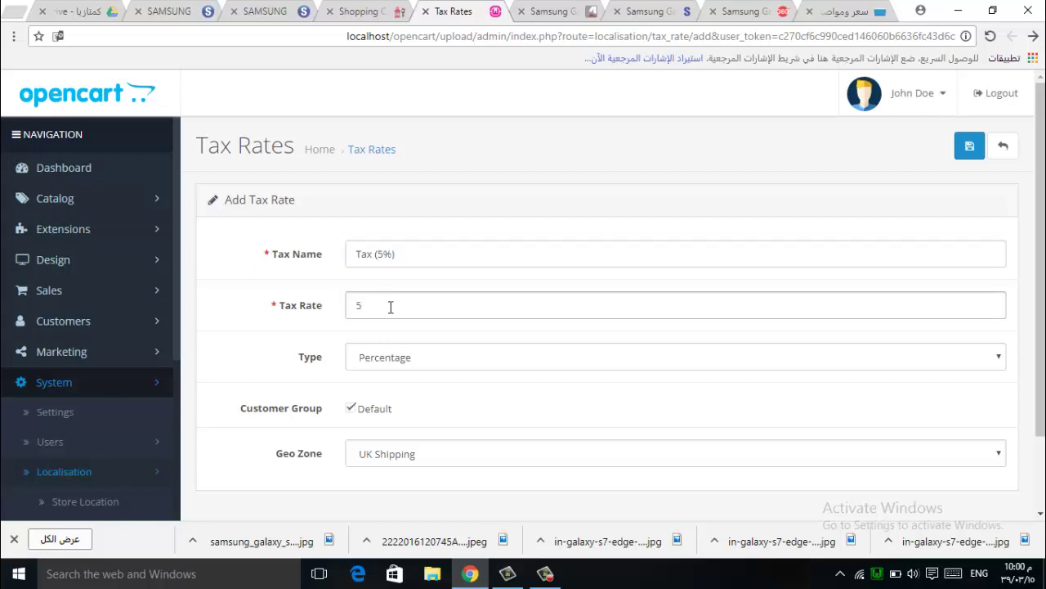
Review the tax type options, keep Percentage for the new rate, and choose UK Shipping as its geo zone
left_click(395, 364)
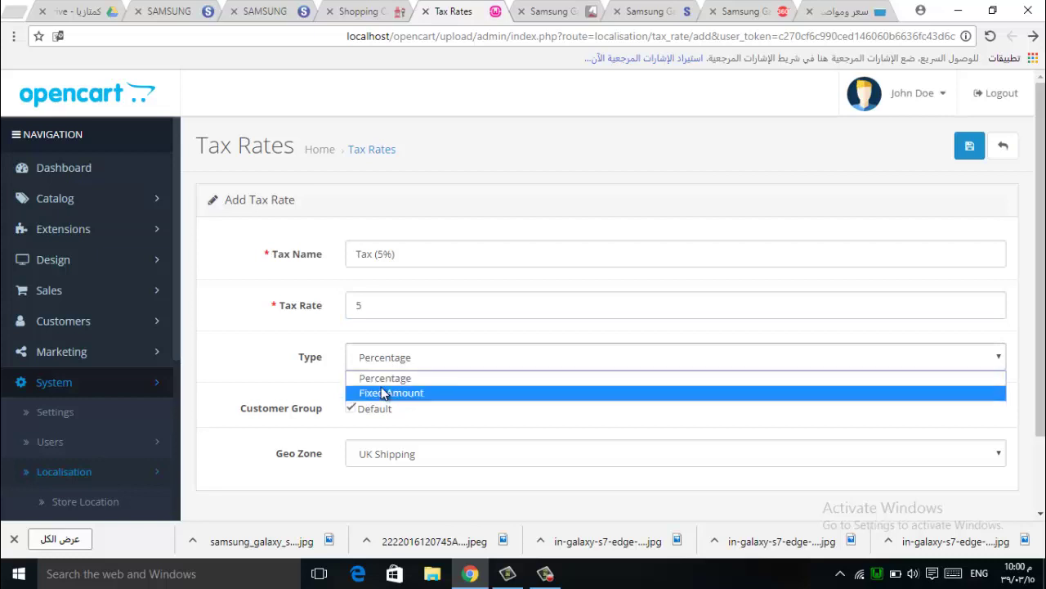
left_click(351, 314)
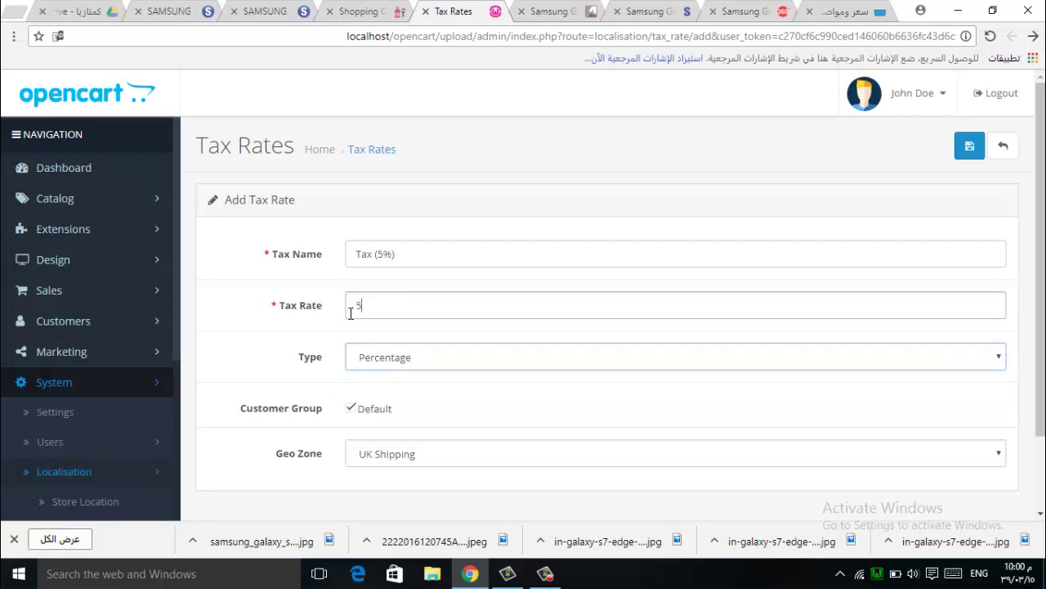
double_click(351, 314)
left_click(373, 357)
left_click(390, 310)
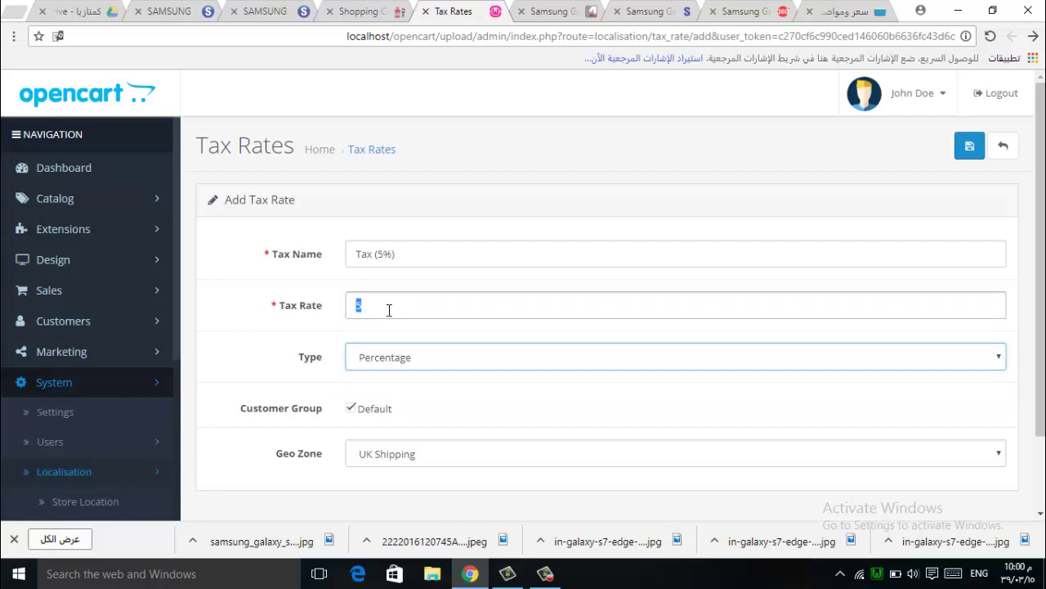
left_click(388, 310)
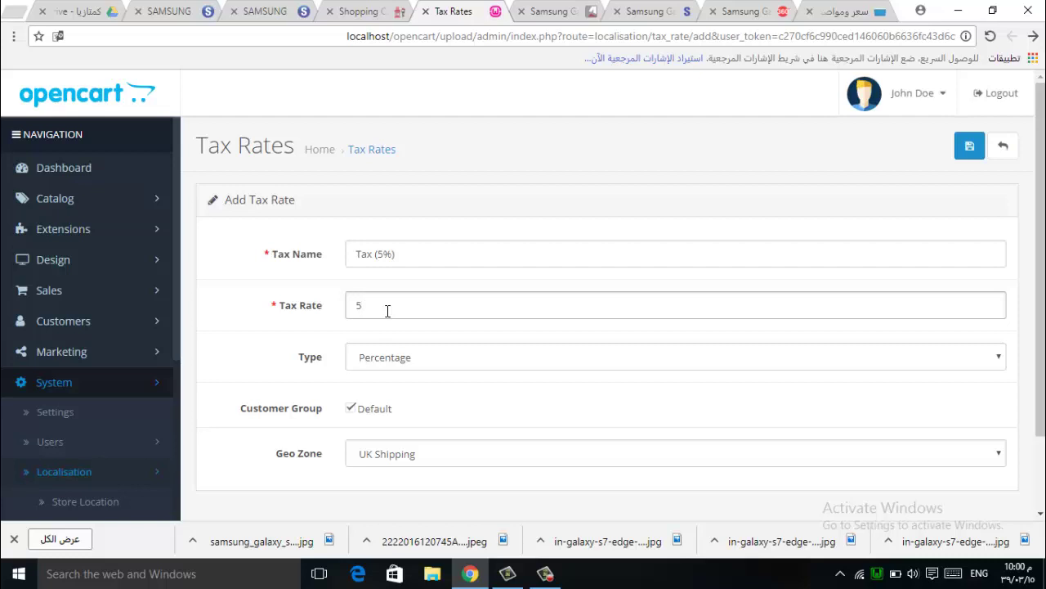
left_click(387, 314)
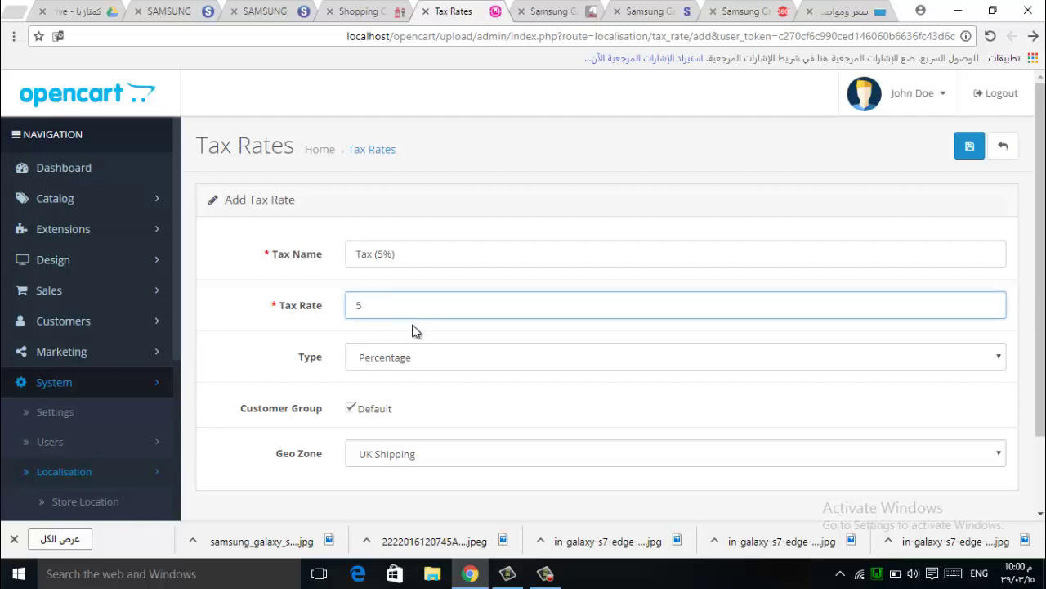
scroll(412, 360, "down", 2)
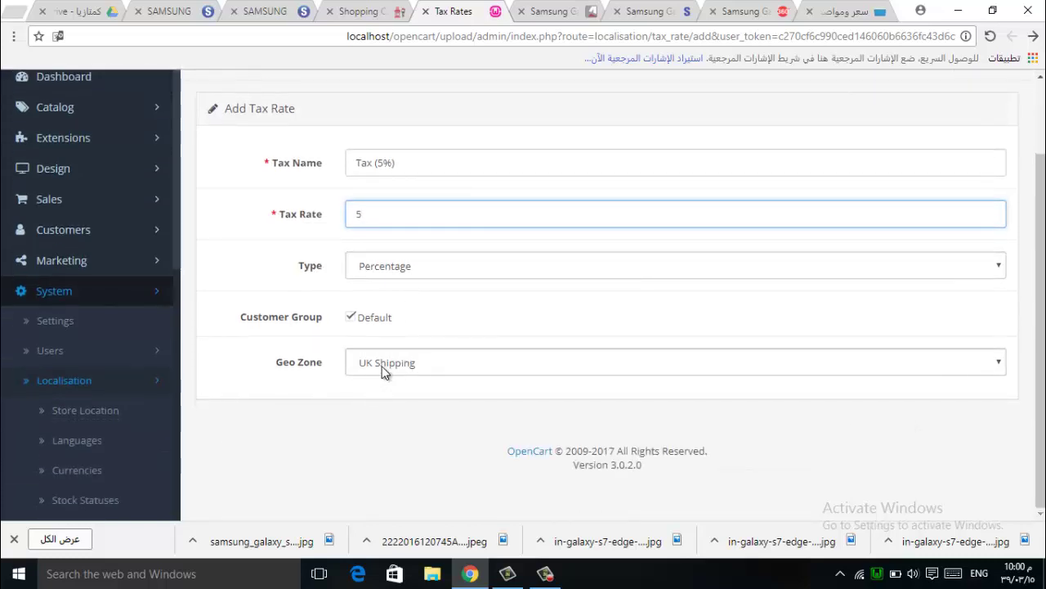
left_click(378, 362)
left_click(401, 380)
scroll(402, 379, "up", 2)
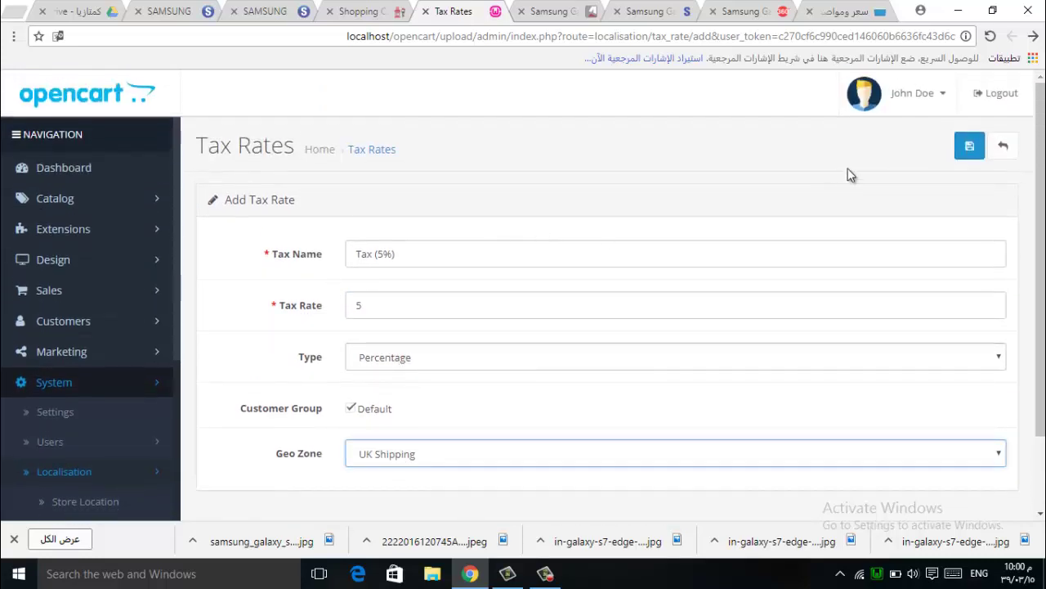
Save the Tax (5%) rate, and add and save another percentage tax rate named "Tax free" with a rate of 0.0000
left_click(969, 145)
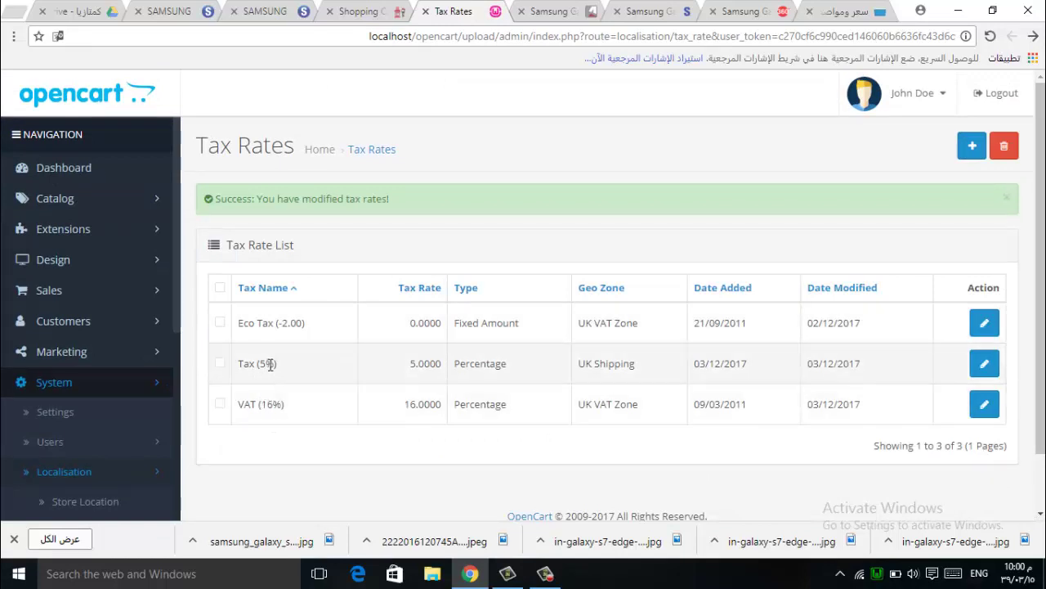
left_click(972, 146)
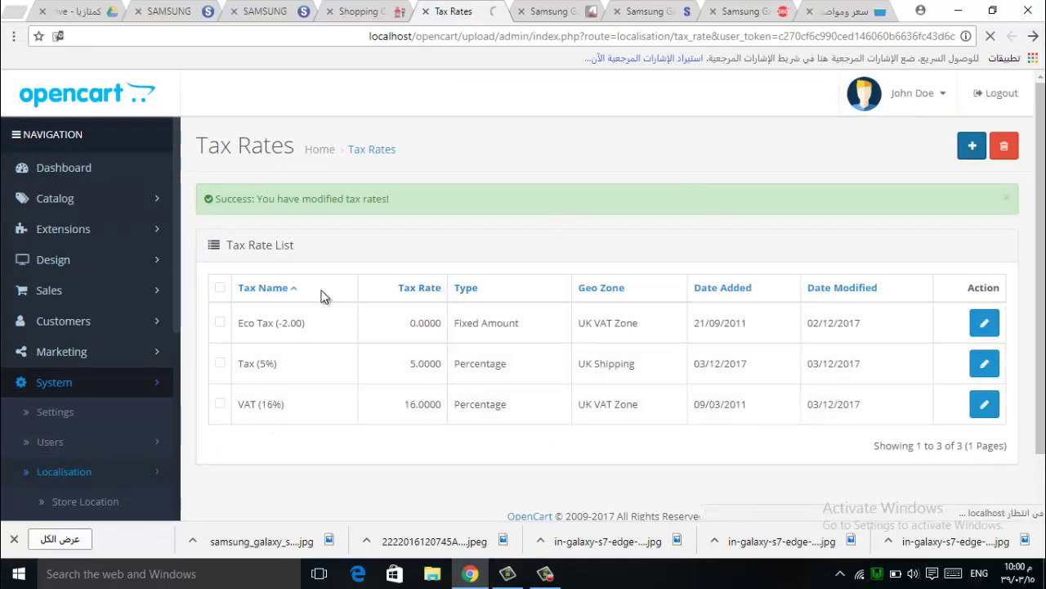
left_click(353, 254)
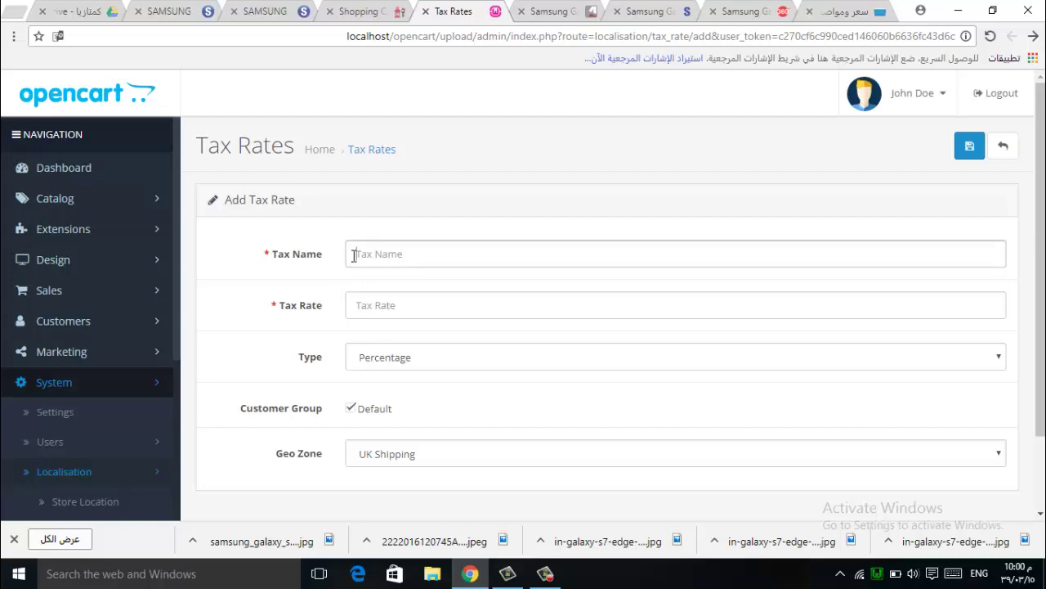
type("Tax free")
left_click(362, 304)
type("0")
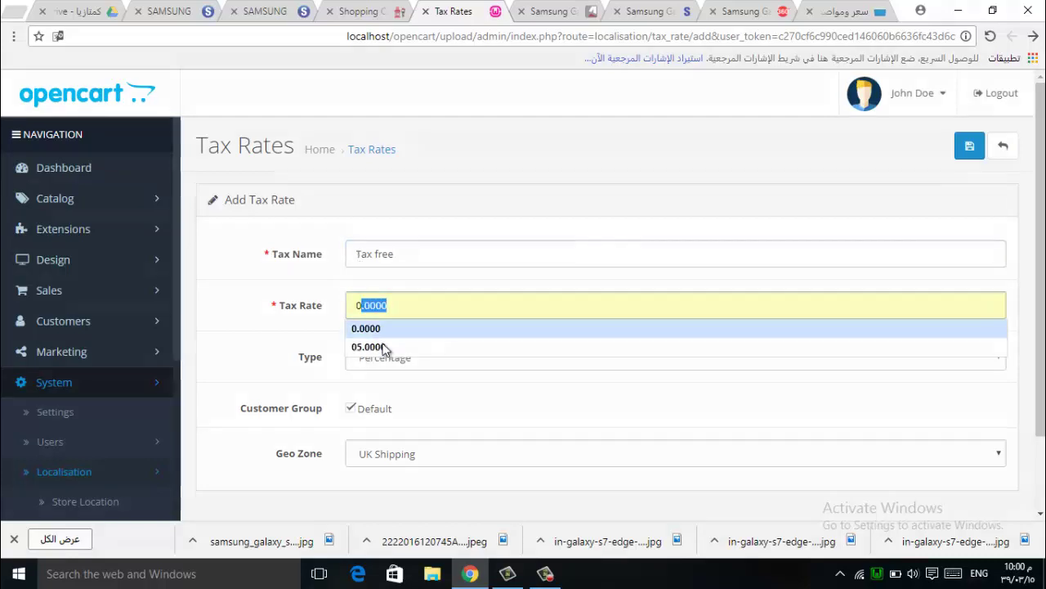
left_click(376, 329)
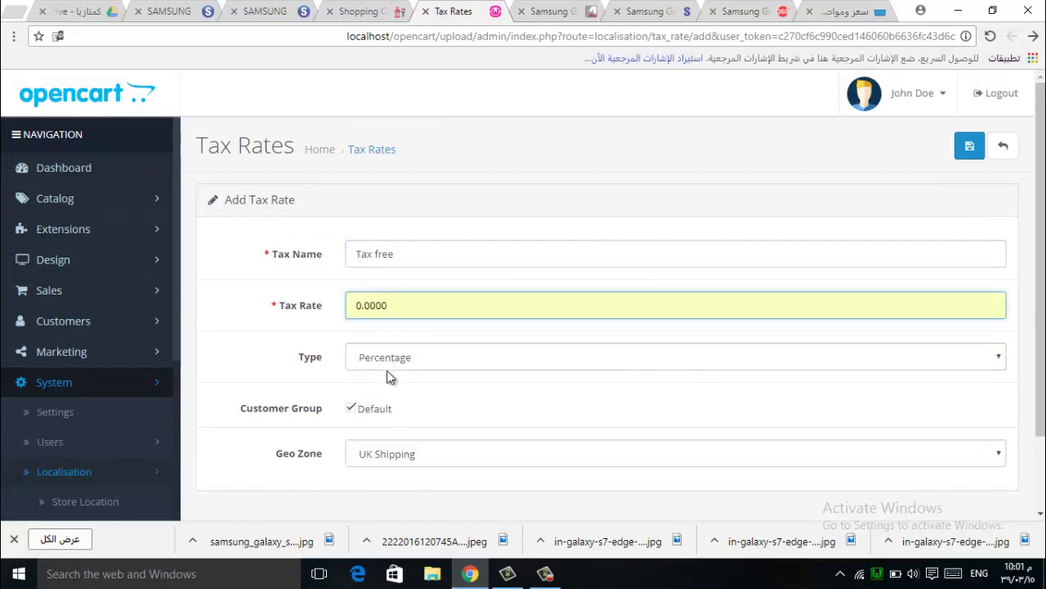
scroll(408, 382, "down", 2)
scroll(736, 270, "up", 2)
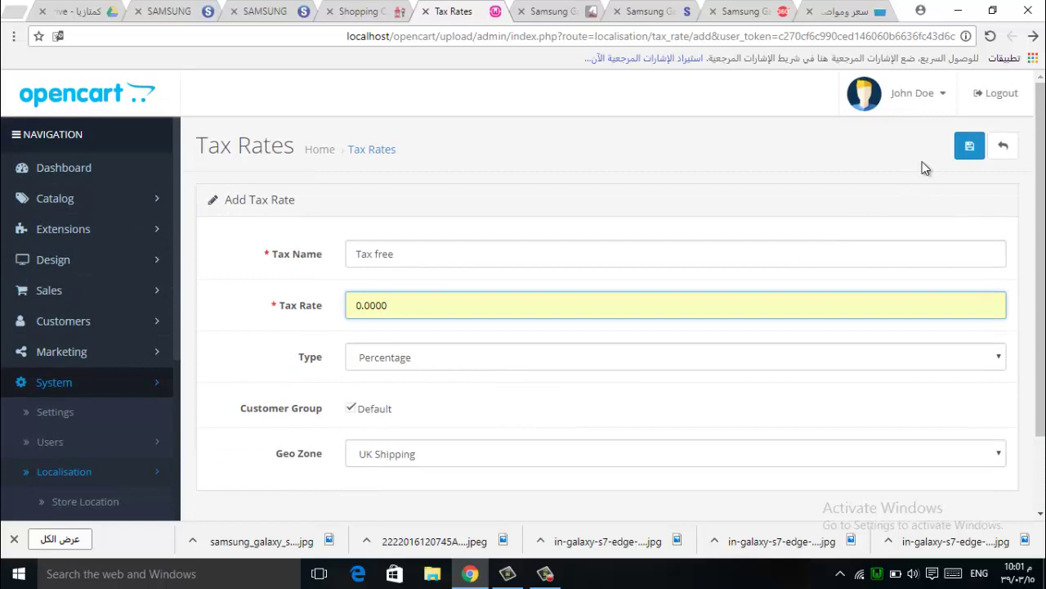
left_click(970, 147)
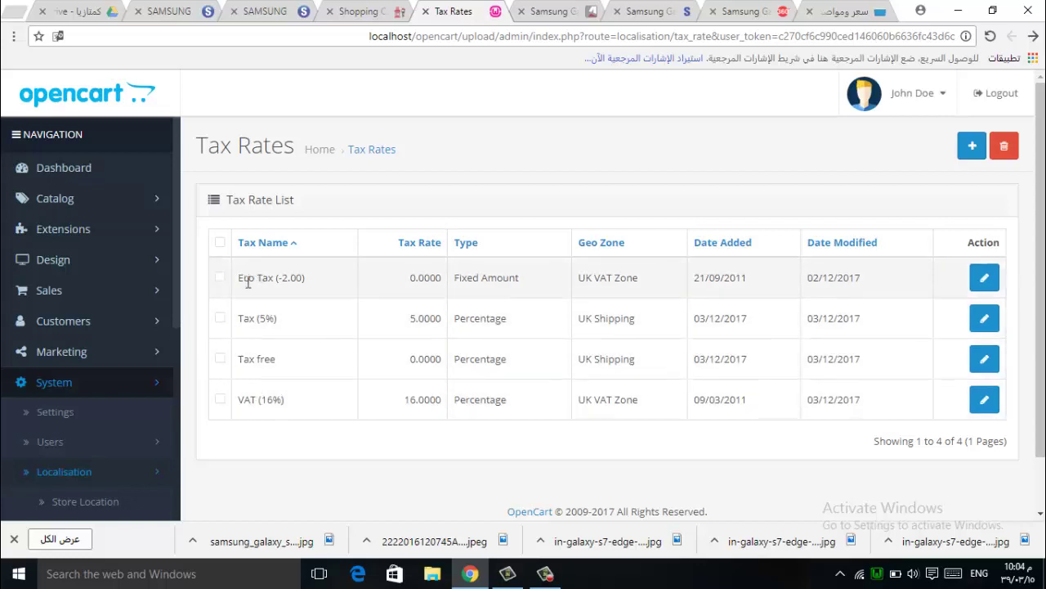
Check the Eco Tax entry in the tax rate list and open the list of tax classes
left_click_drag(248, 282, 297, 278)
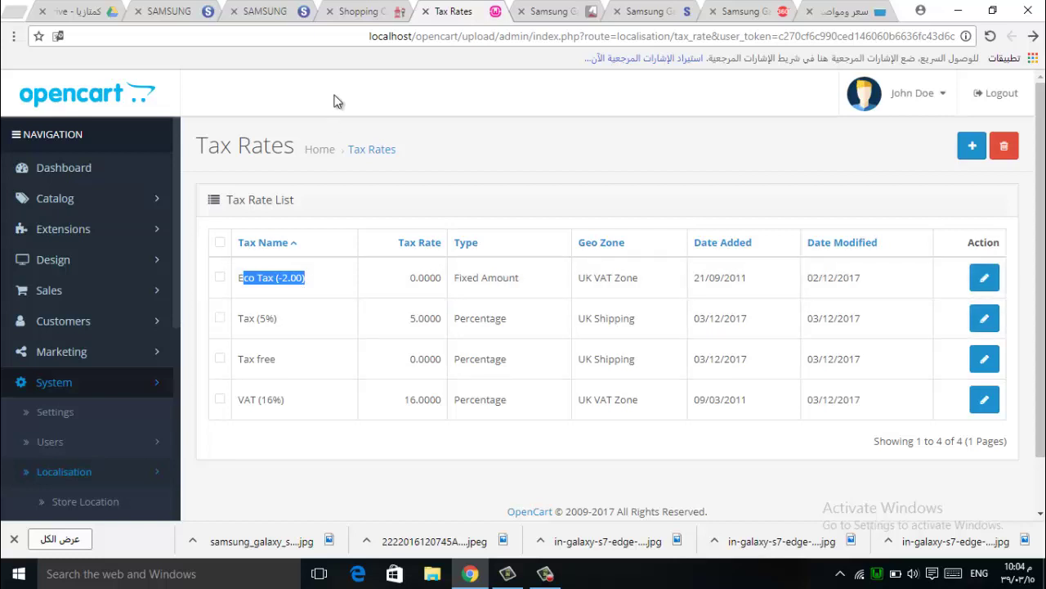
scroll(70, 407, "down", 3)
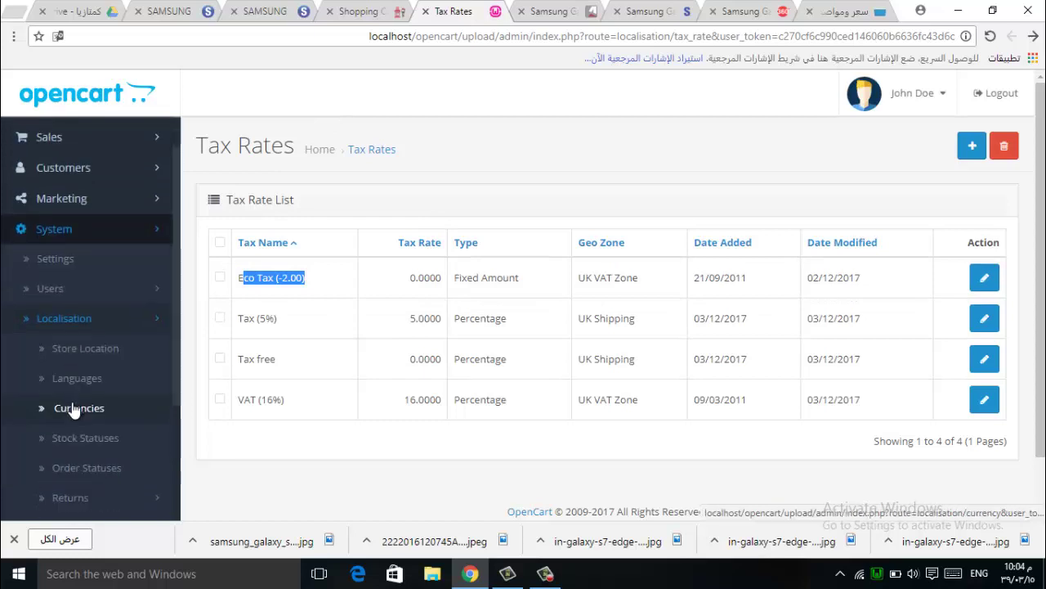
scroll(93, 364, "down", 4)
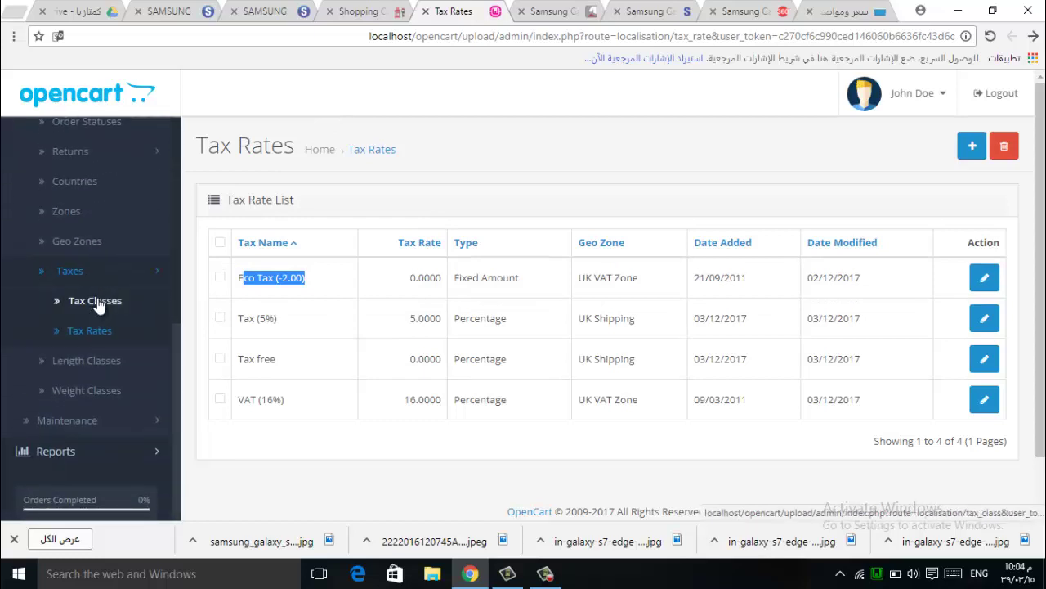
left_click(98, 303)
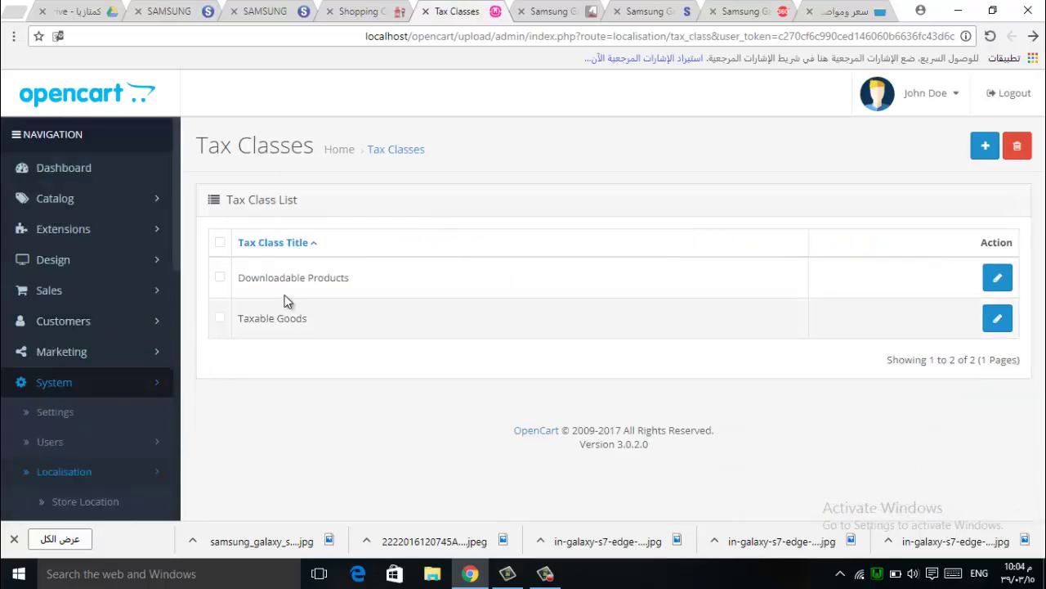
Examine the tax rates and rate options assigned to the Downloadable Products class, and return to the class list without saving
left_click_drag(264, 278, 343, 278)
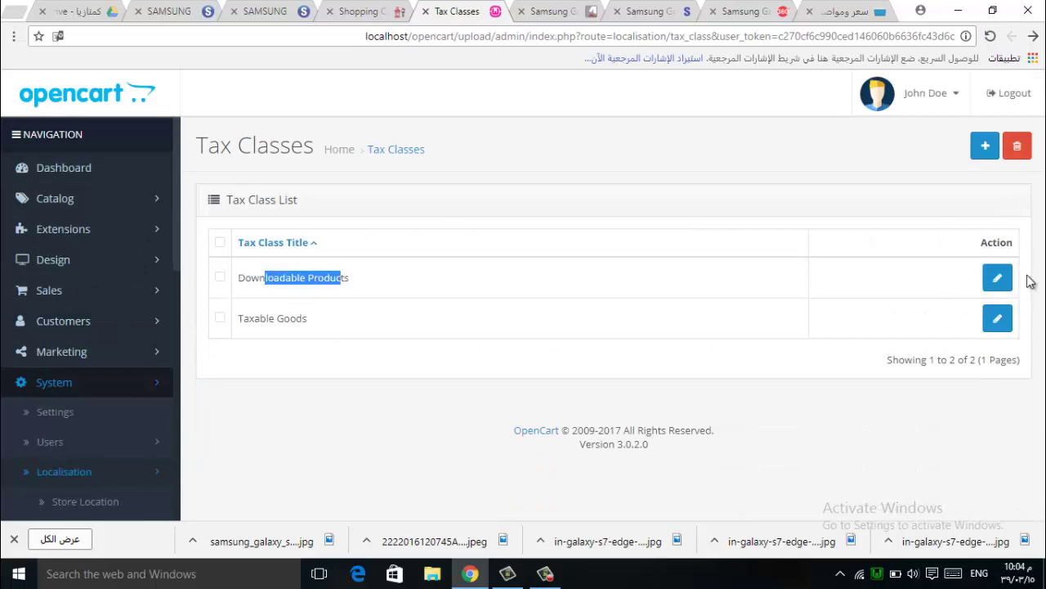
left_click(999, 278)
scroll(544, 332, "down", 2)
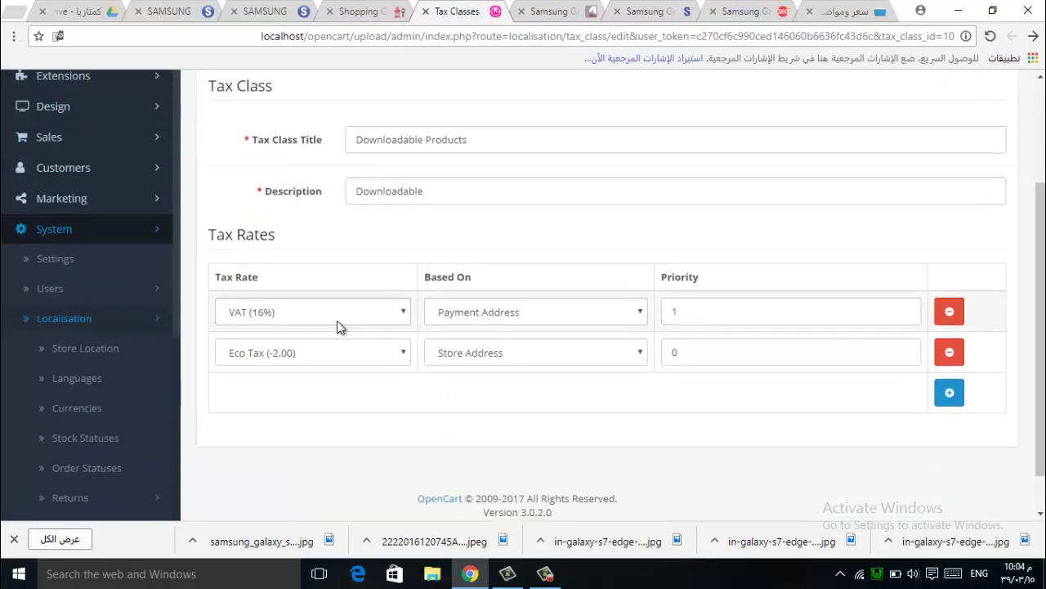
left_click(289, 316)
left_click(289, 317)
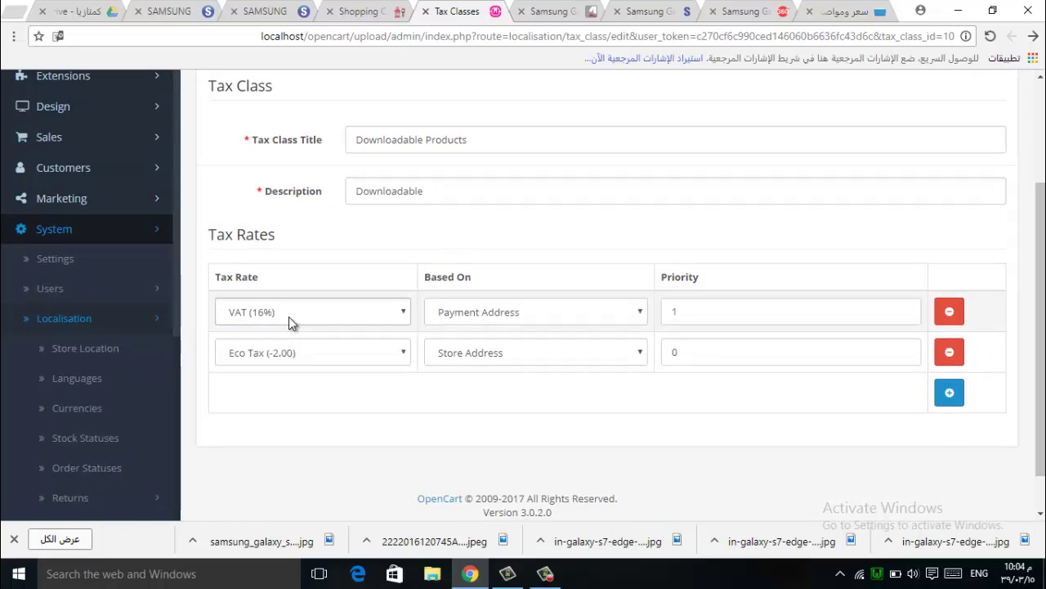
left_click(308, 355)
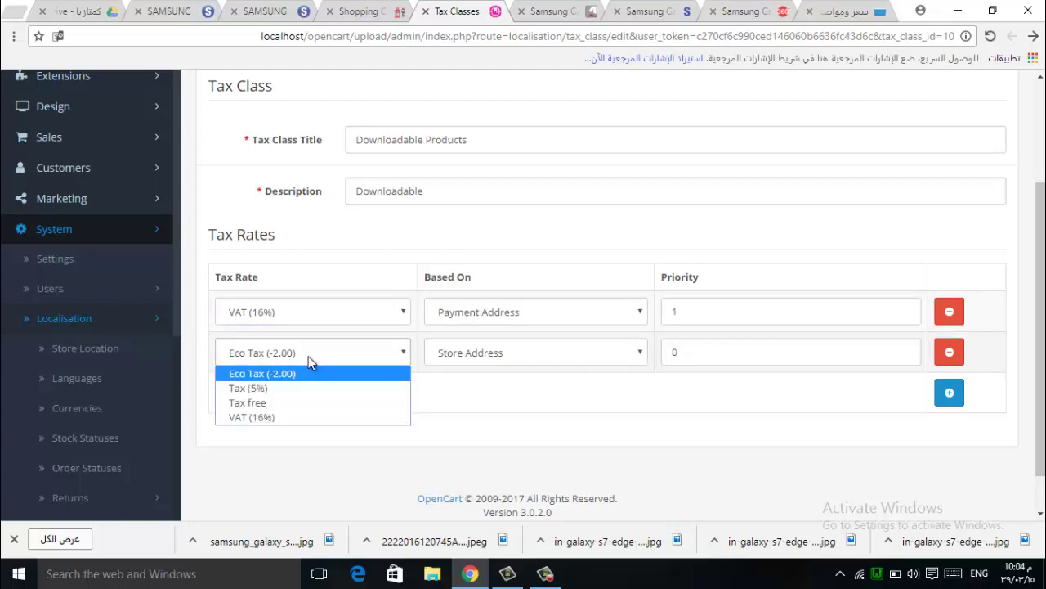
left_click(308, 356)
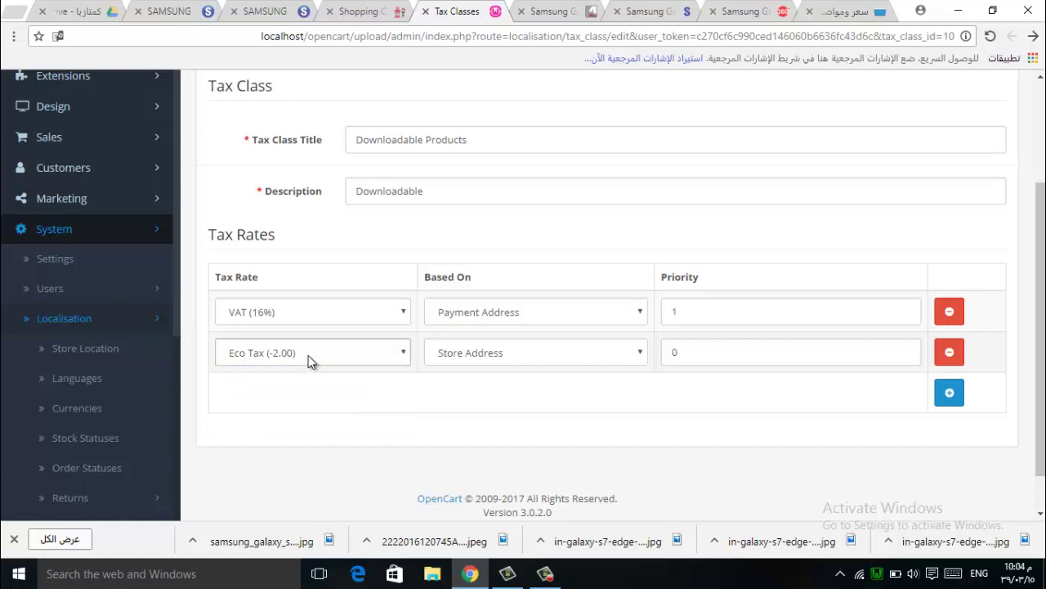
scroll(146, 318, "up", 2)
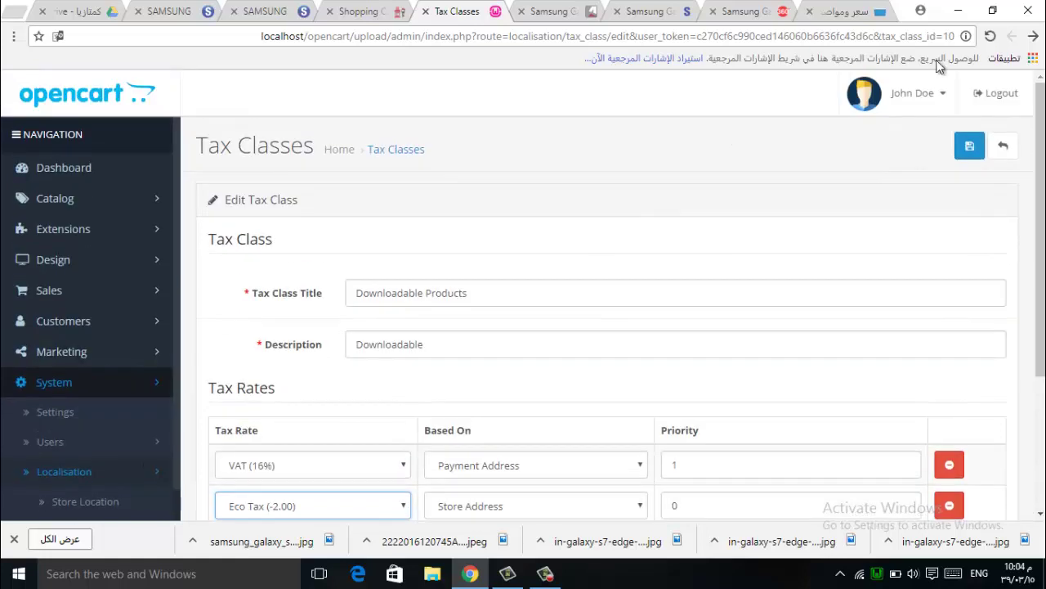
left_click(1003, 145)
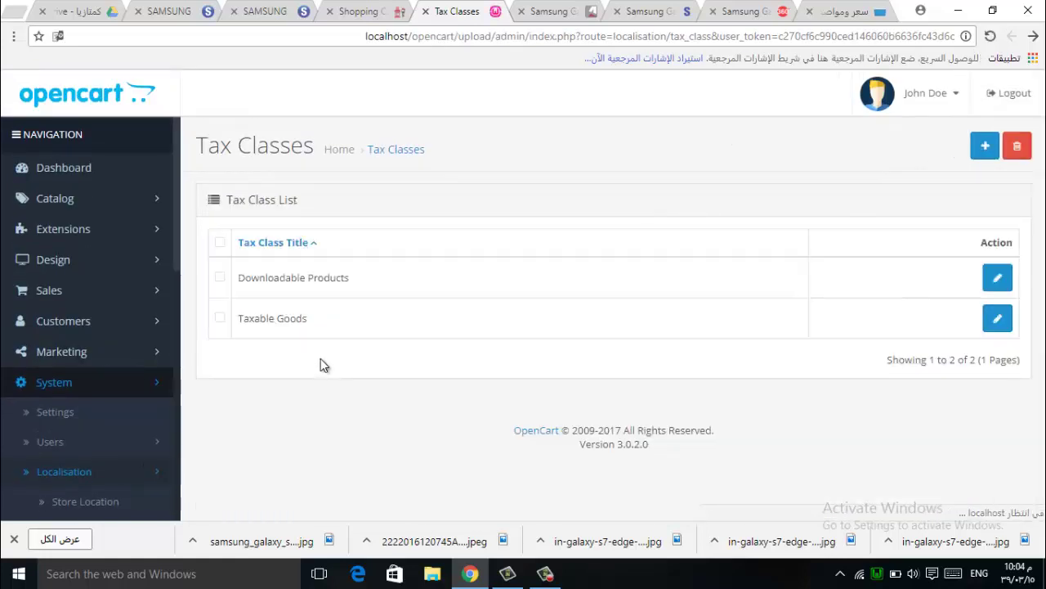
Change the first tax rate of the Taxable Goods class to Tax (5%) and save the class
left_click(999, 318)
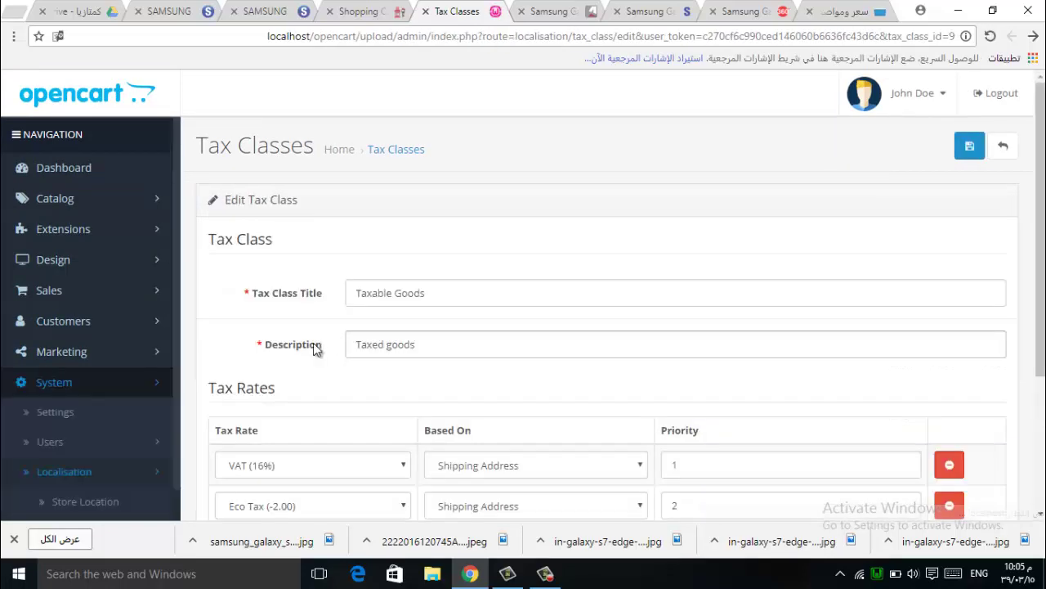
scroll(343, 295, "down", 3)
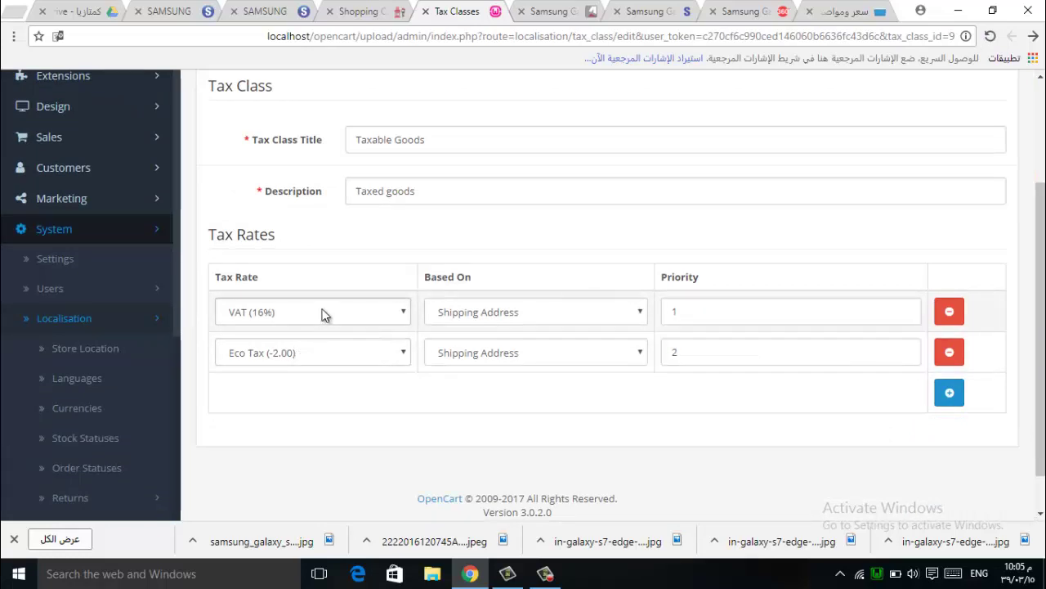
left_click(321, 311)
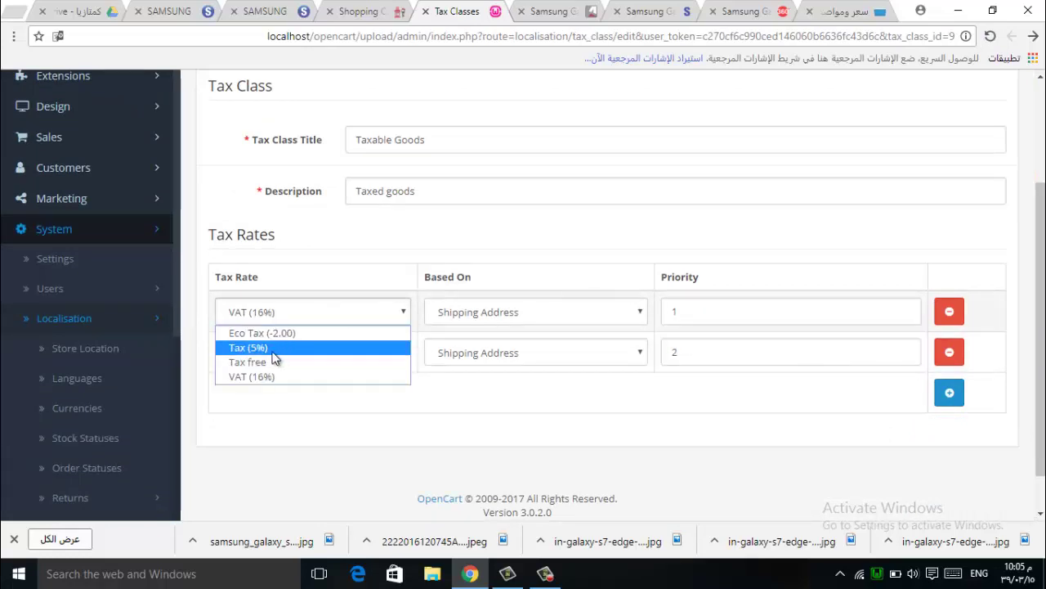
left_click(238, 349)
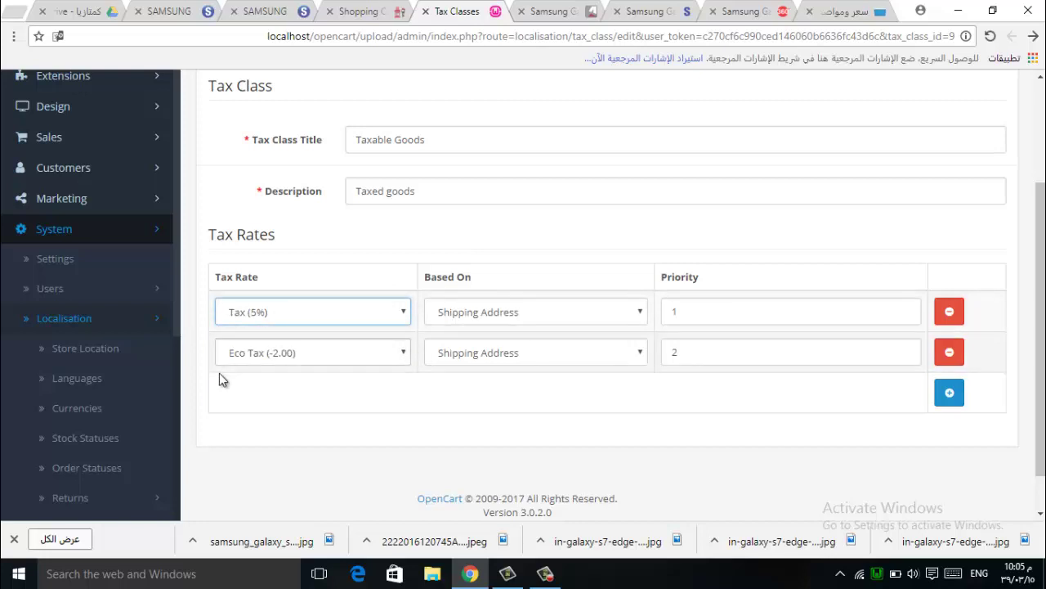
scroll(245, 400, "up", 3)
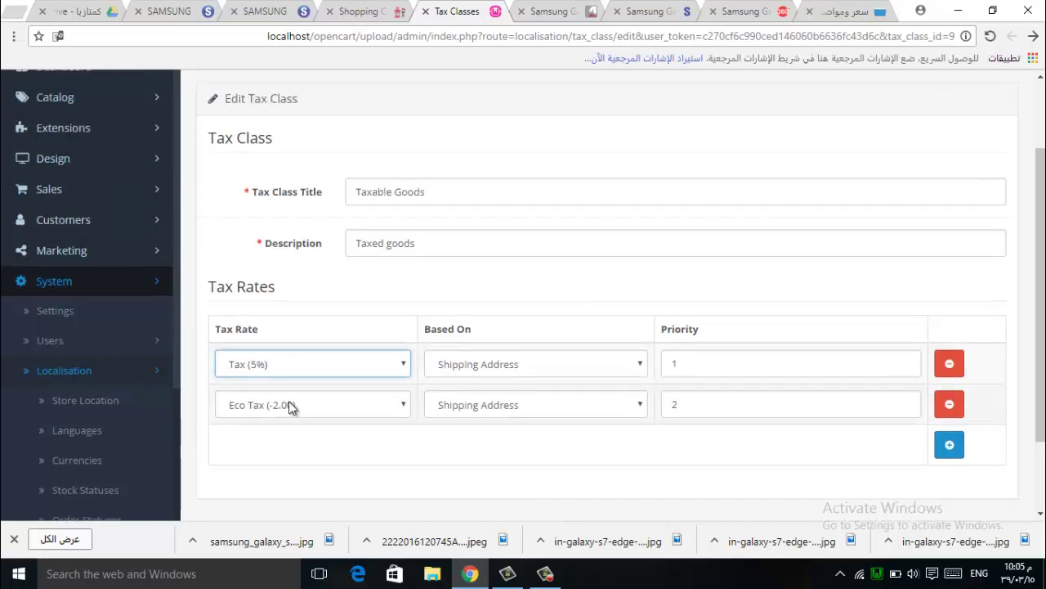
left_click(969, 145)
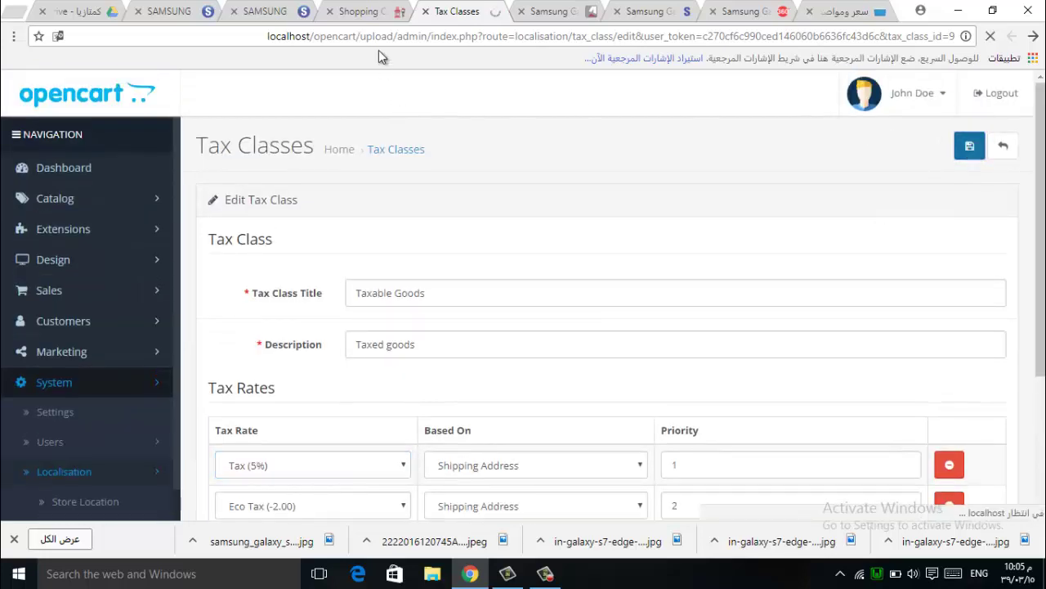
Reload the store's shopping cart page and check the tax line in the order totals
left_click(364, 12)
left_click(426, 37)
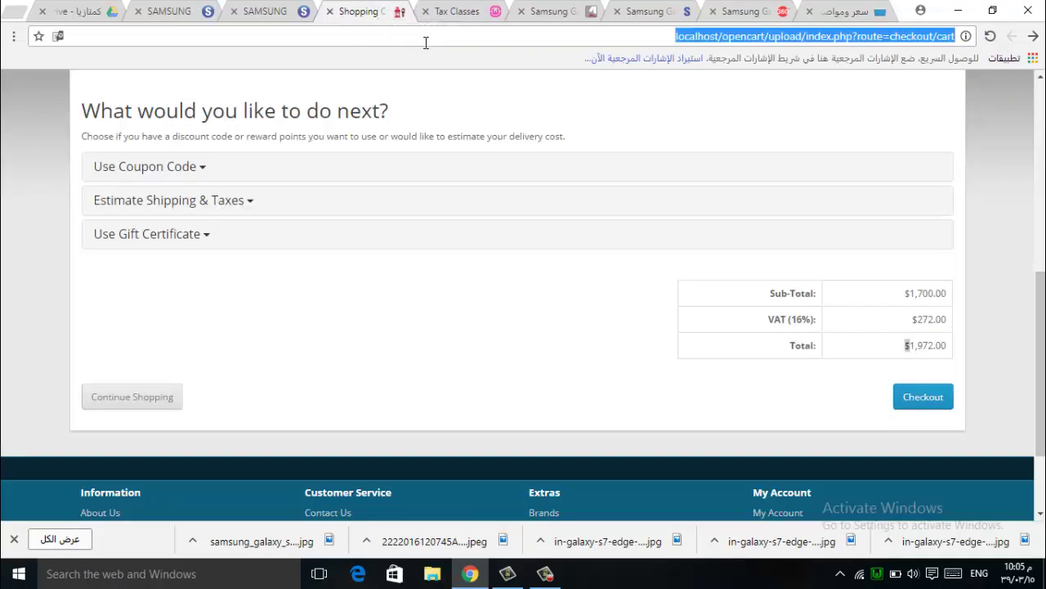
key("Return")
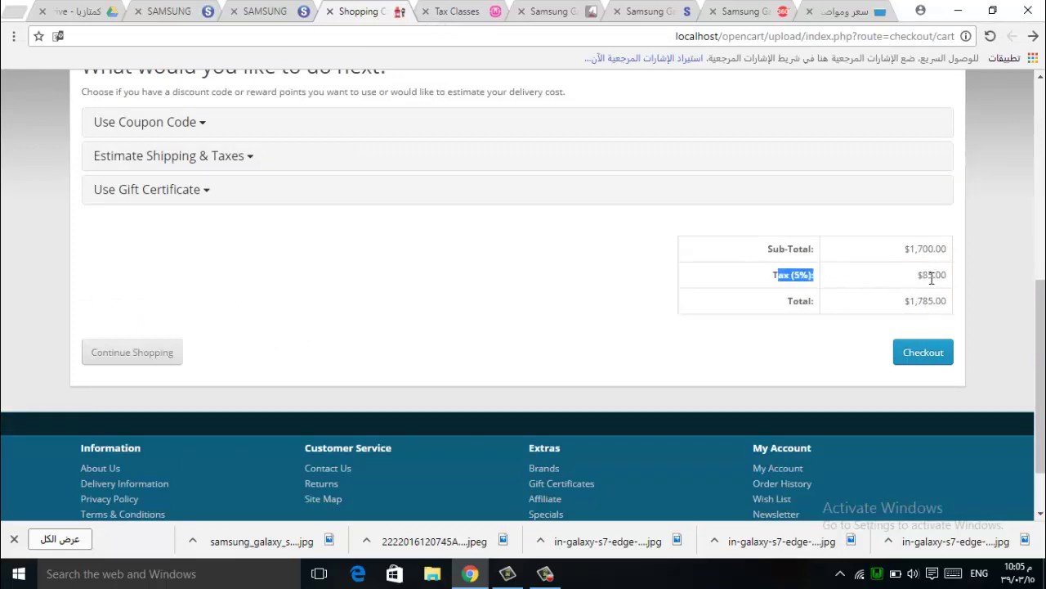
left_click_drag(933, 276, 902, 275)
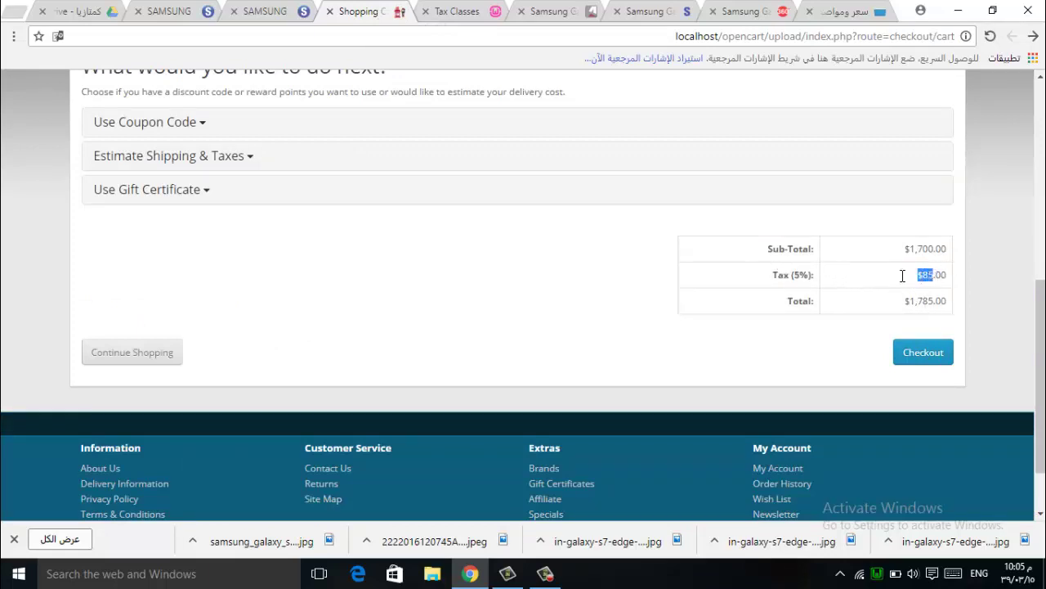
Start a new tax class titled "Tax free" with the description "No tax will be paid"
left_click(463, 10)
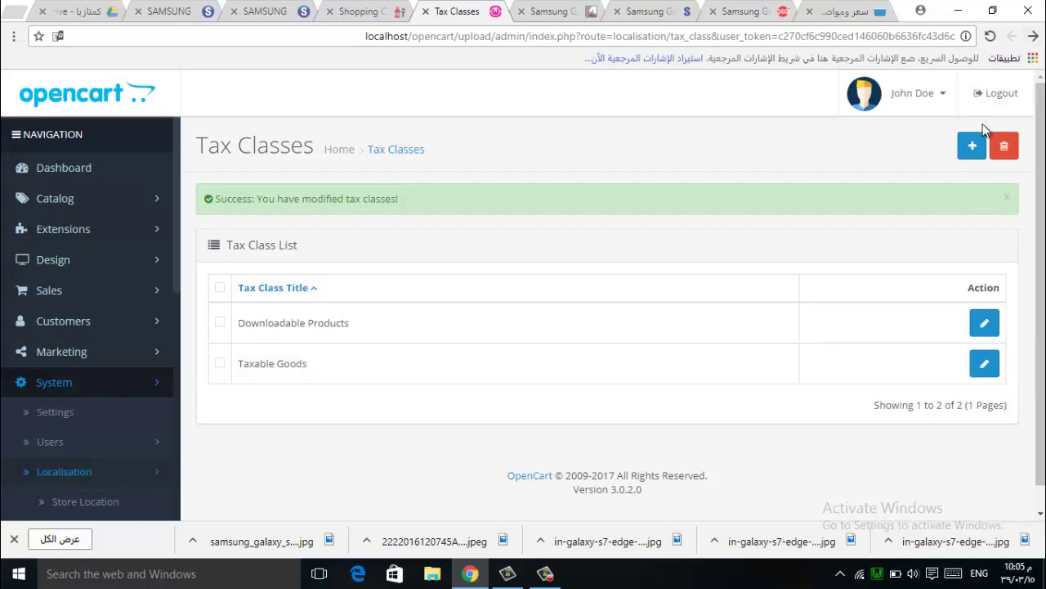
left_click(971, 147)
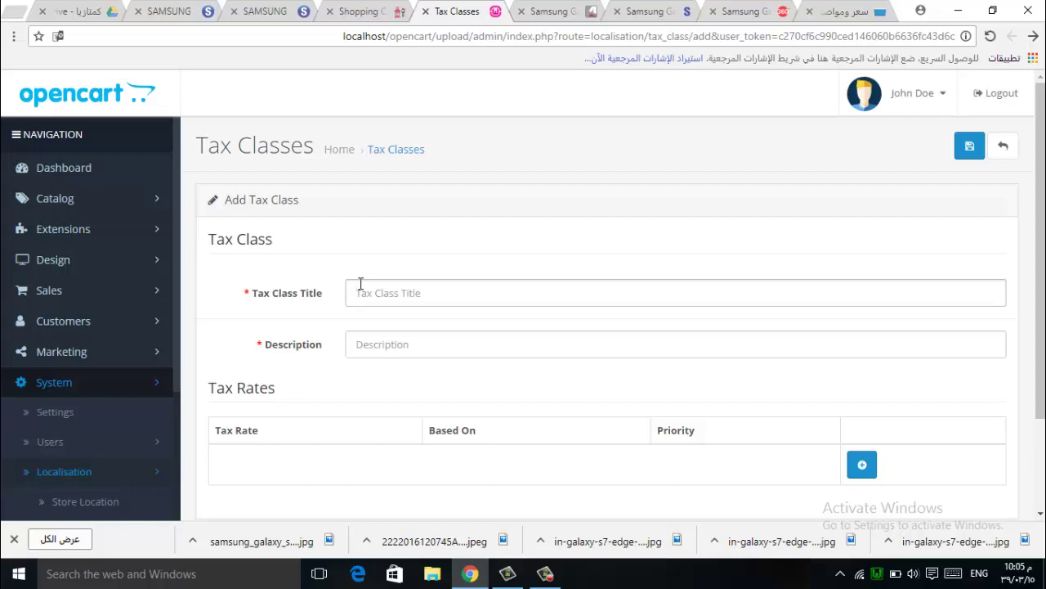
left_click(360, 284)
type("Tax free")
left_click(372, 337)
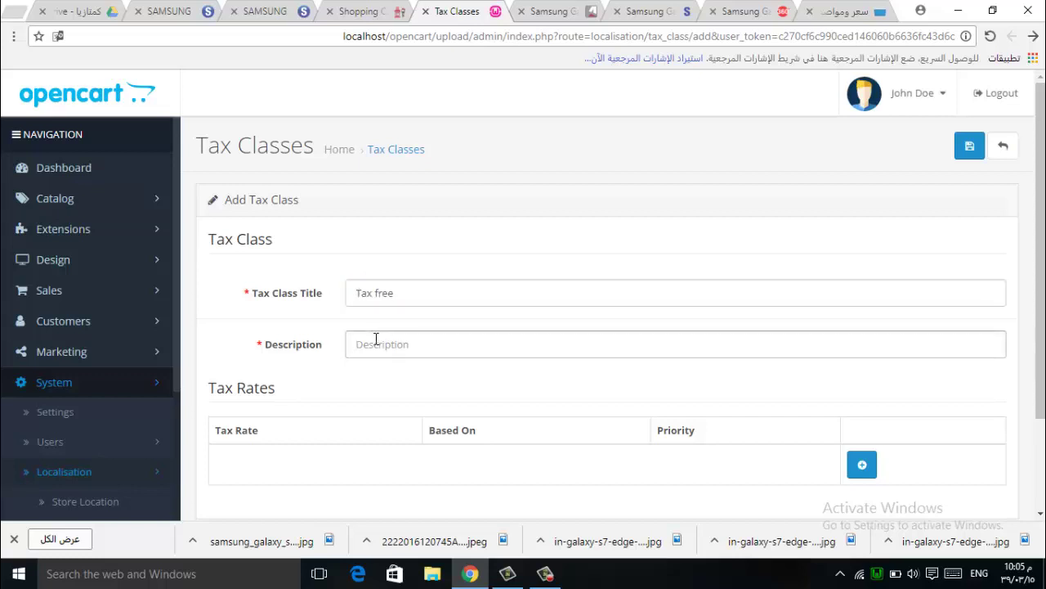
type("No tax will be paid")
left_click(376, 337)
scroll(377, 336, "down", 2)
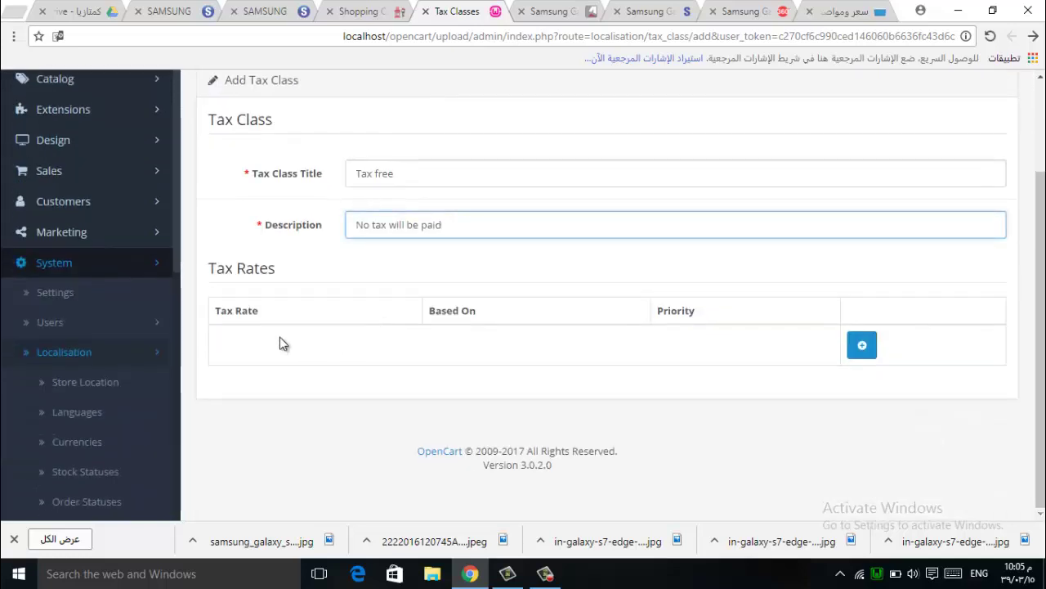
Add the Tax free rate to the new class, based on Shipping Address, and save the class
left_click(863, 347)
left_click(397, 346)
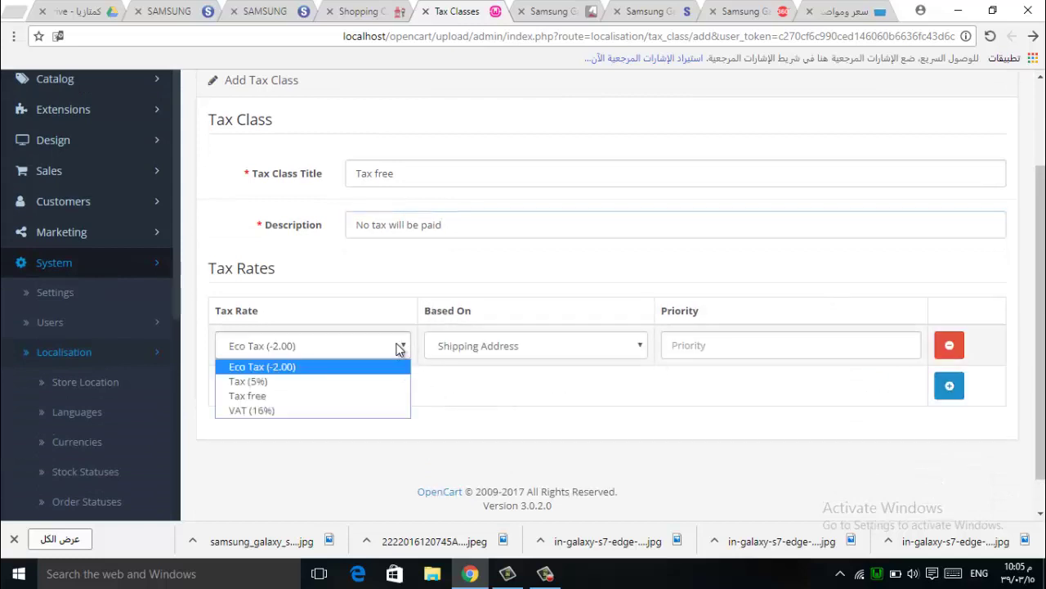
left_click(334, 401)
scroll(514, 362, "up", 2)
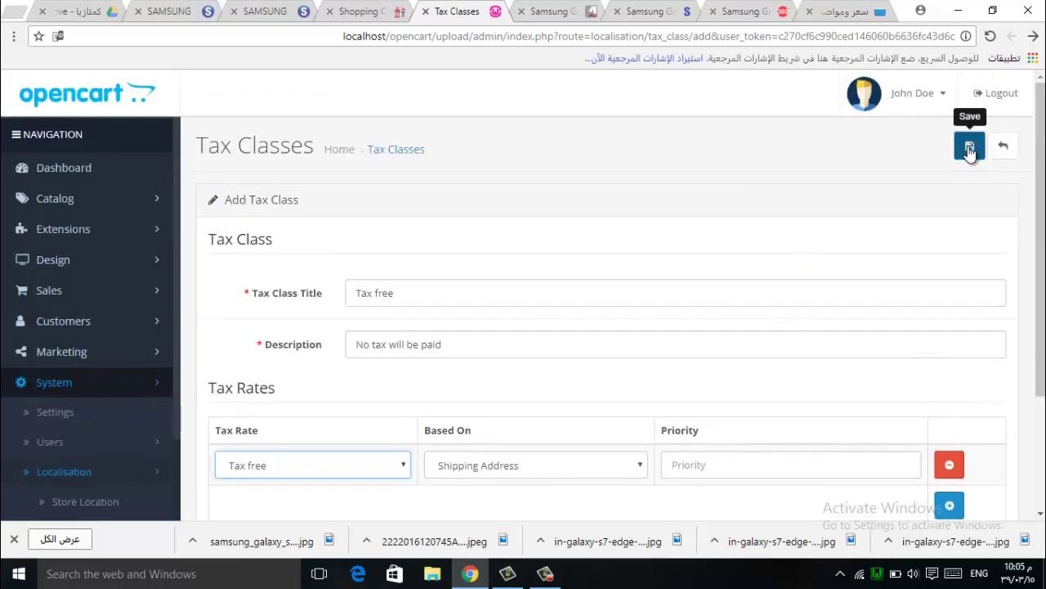
left_click(970, 147)
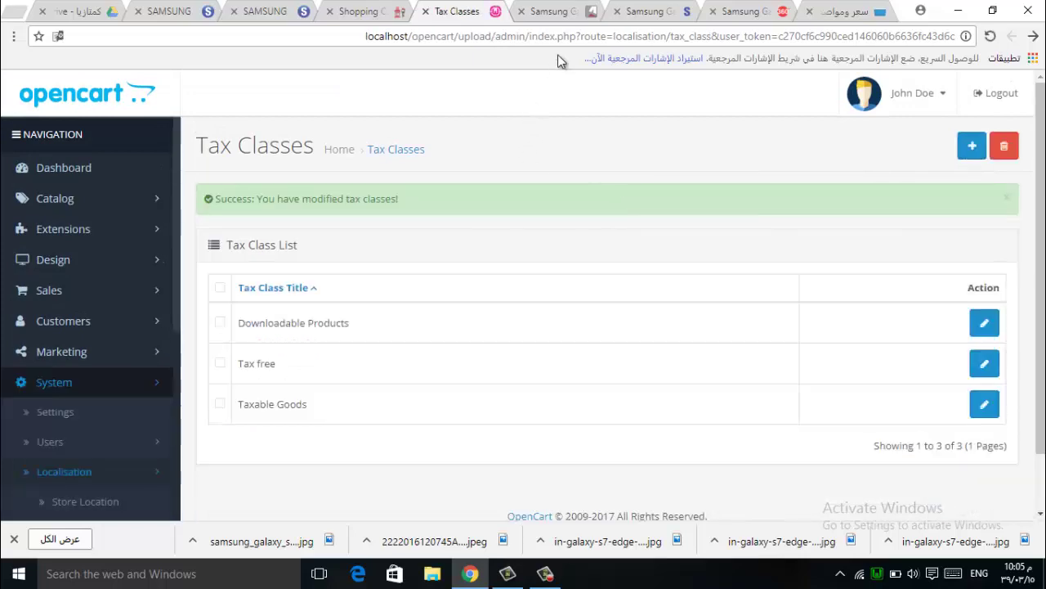
Reload the store's shopping cart page and review the Samsung S7 edge line
left_click(561, 11)
left_click(364, 11)
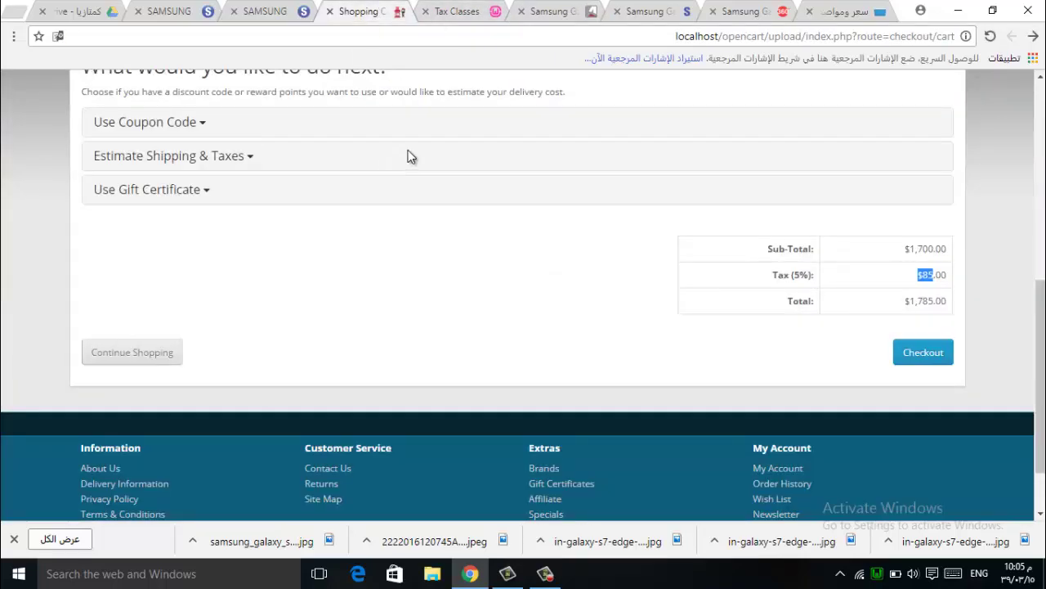
scroll(411, 157, "up", 5)
left_click(452, 11)
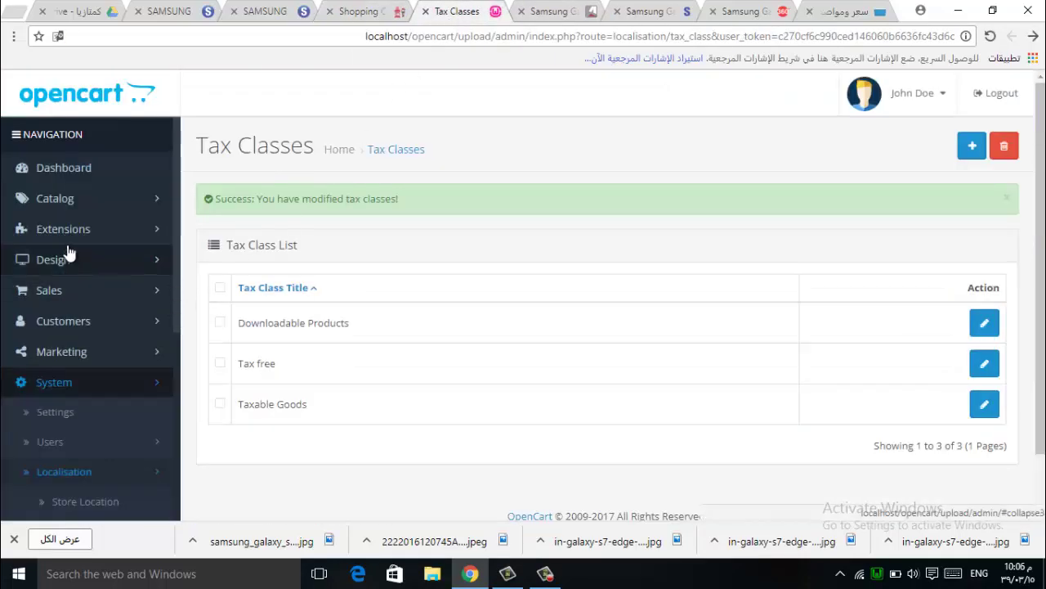
left_click(409, 10)
left_click(403, 33)
key("Return")
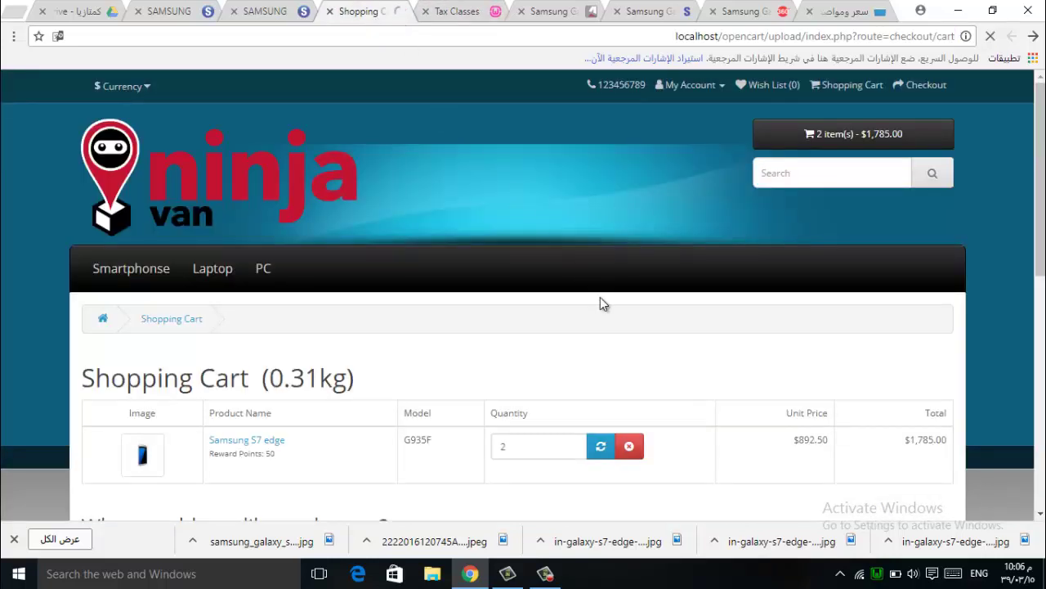
scroll(609, 307, "down", 2)
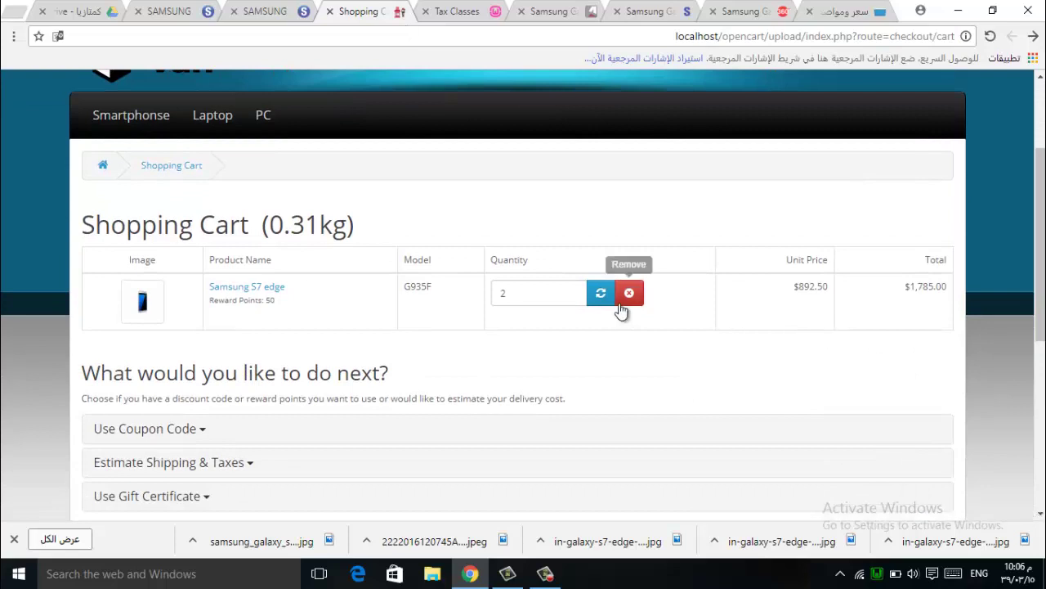
Open the Samsung S7 edge product for editing in the store administration and show its Data settings
left_click(451, 12)
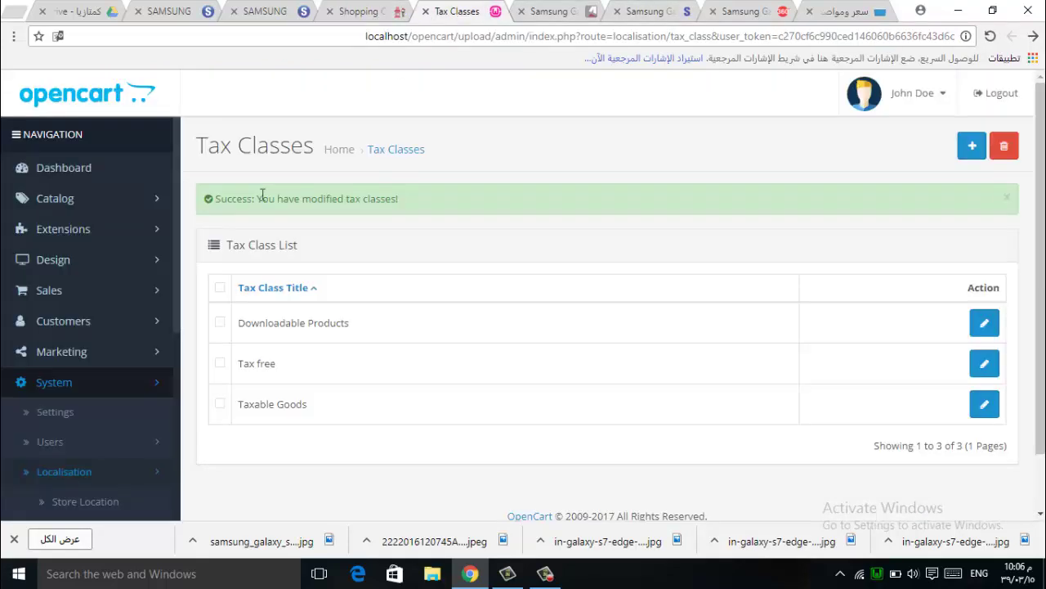
left_click(63, 201)
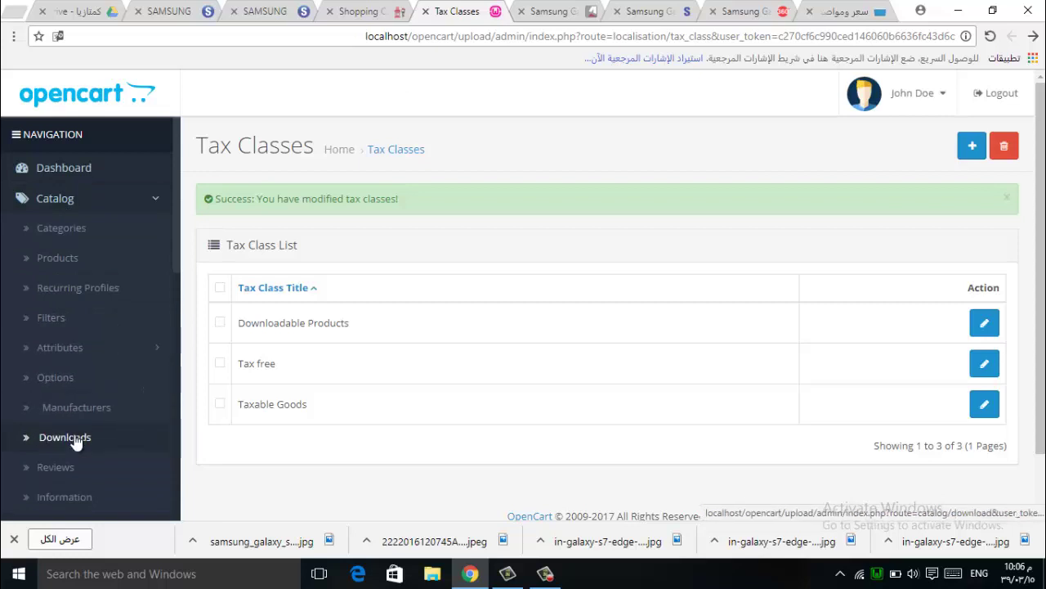
left_click(74, 259)
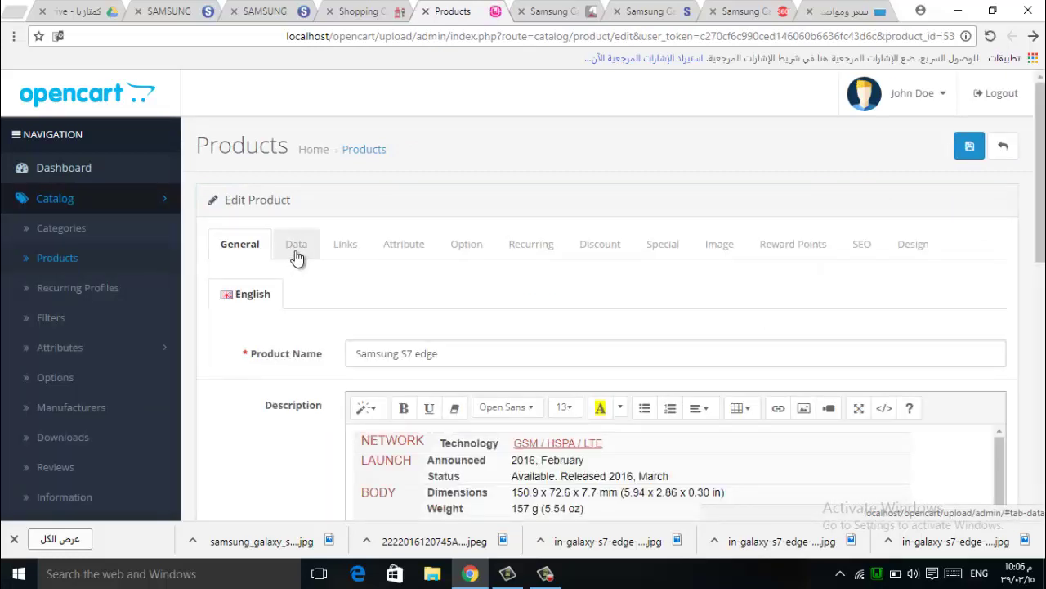
left_click(297, 247)
Set the Samsung S7 edge's tax class to Tax free and save the product
scroll(422, 278, "down", 10)
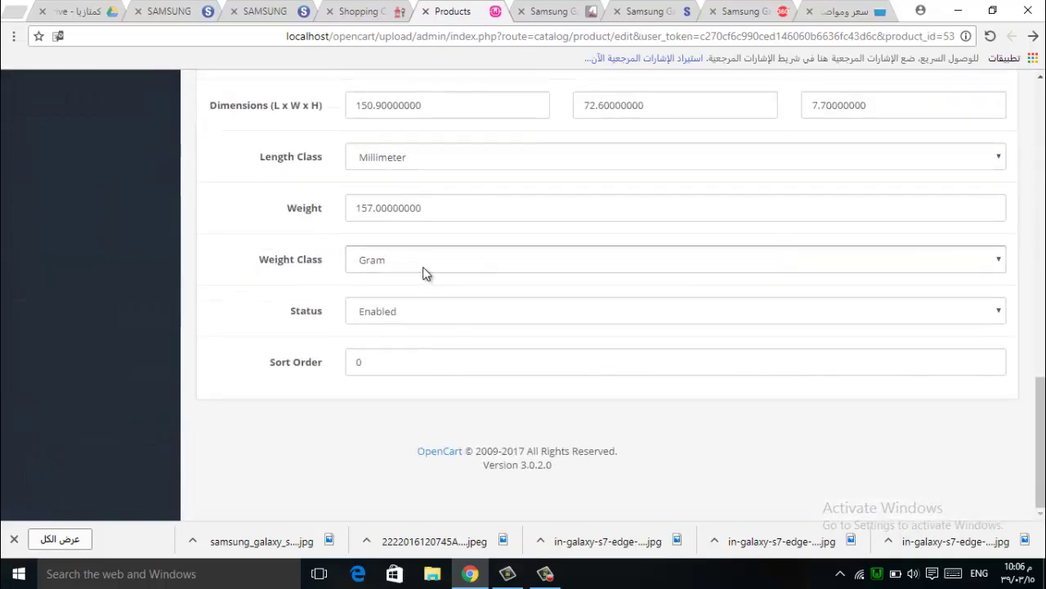
scroll(423, 267, "up", 2)
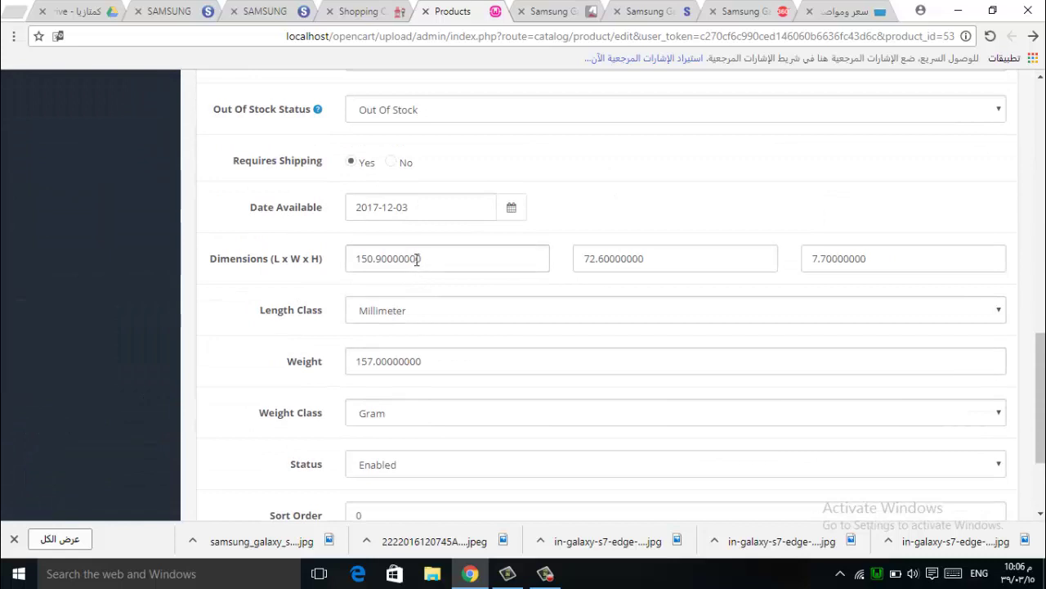
scroll(441, 266, "up", 2)
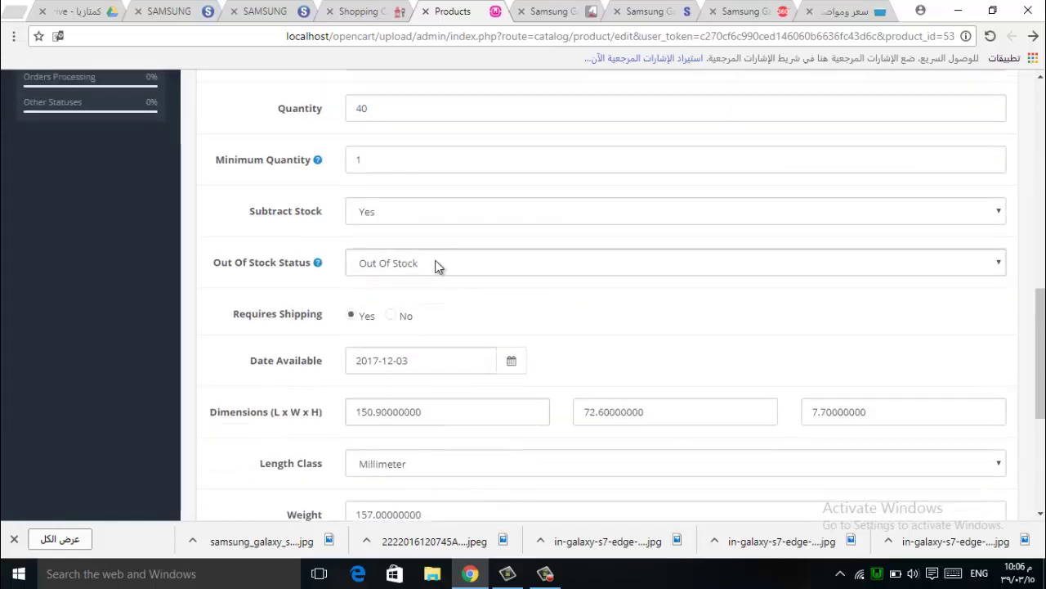
scroll(433, 271, "up", 2)
left_click(437, 210)
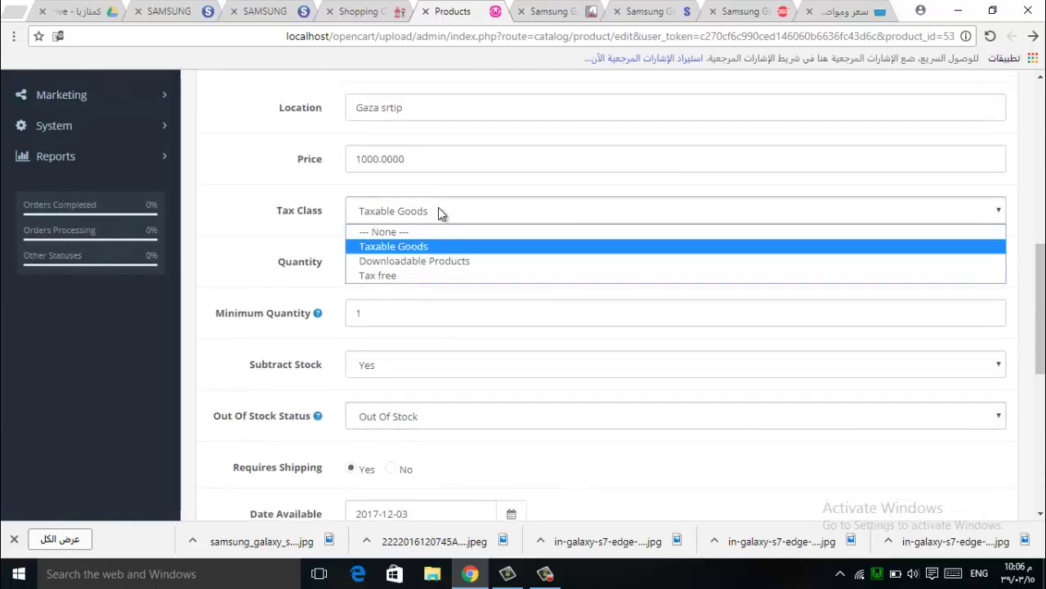
left_click(378, 276)
scroll(823, 163, "up", 8)
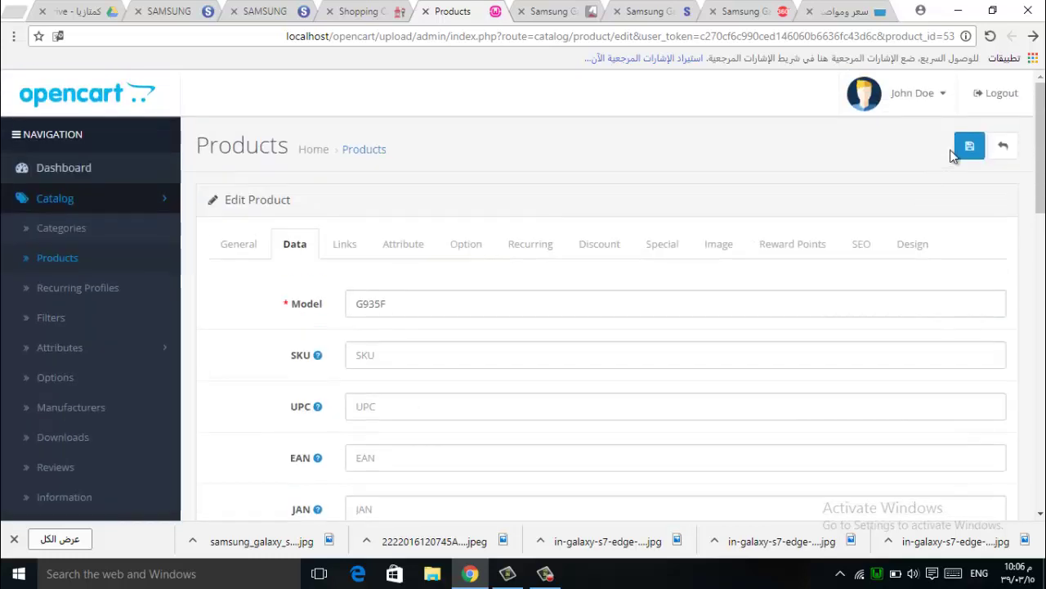
left_click(969, 146)
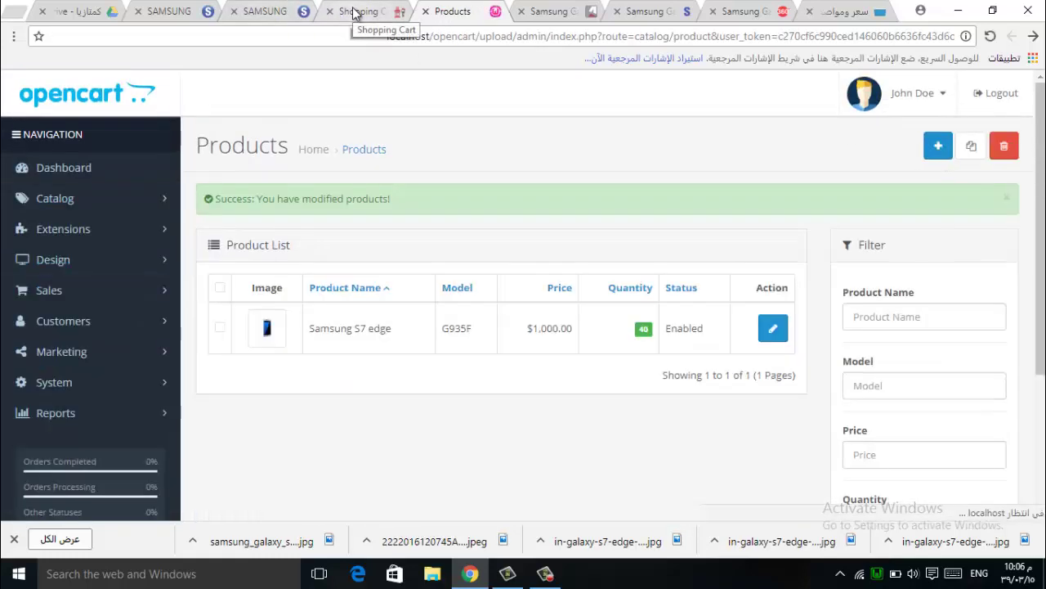
Reload the store's shopping cart and check the order totals under the Tax free class
left_click(362, 16)
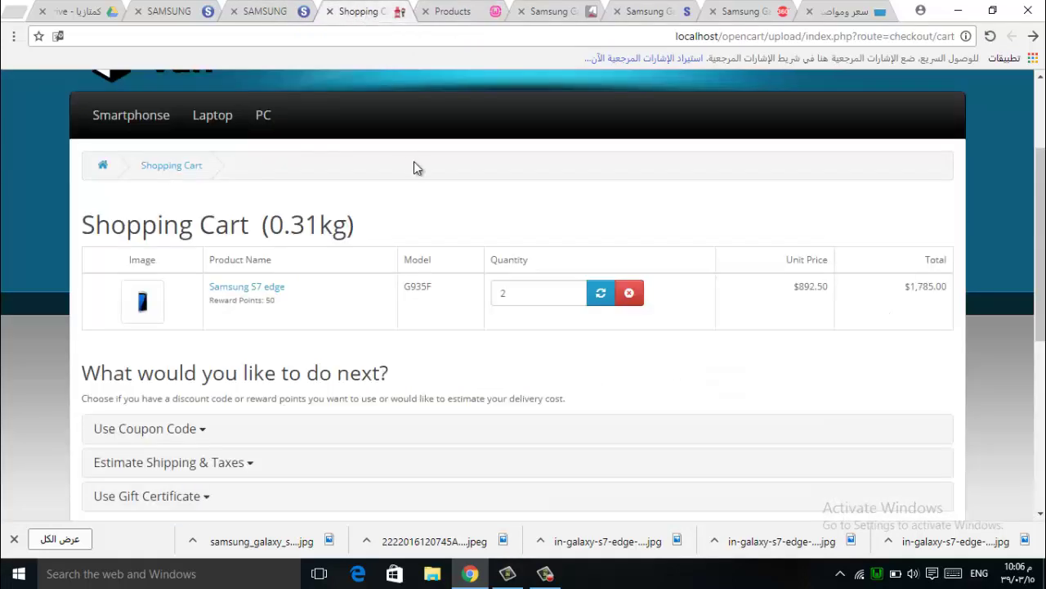
left_click(275, 11)
left_click(359, 11)
left_click(755, 38)
key("Return")
scroll(822, 327, "down", 4)
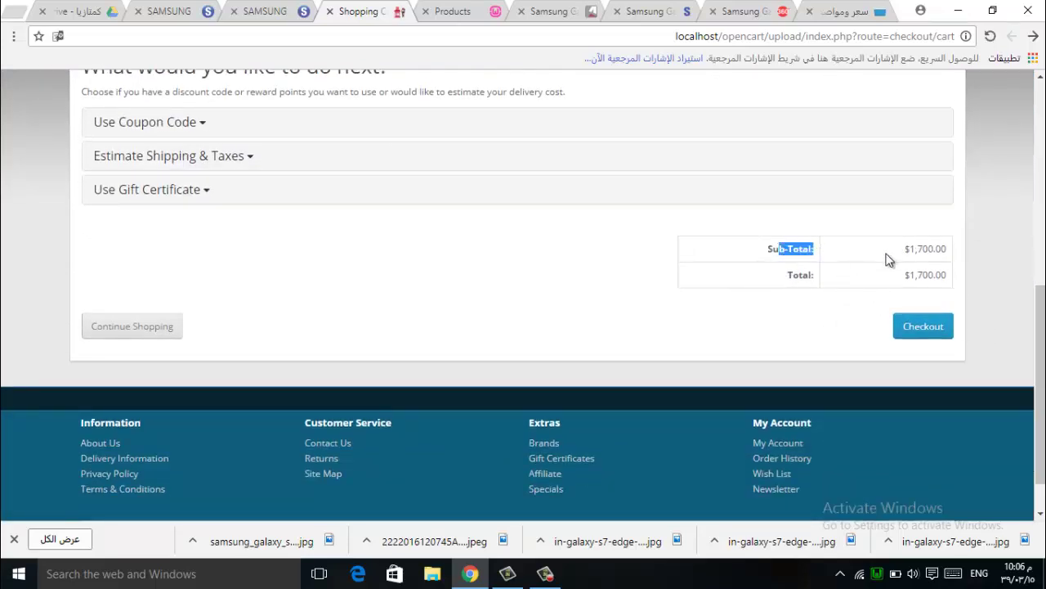
left_click_drag(902, 249, 936, 253)
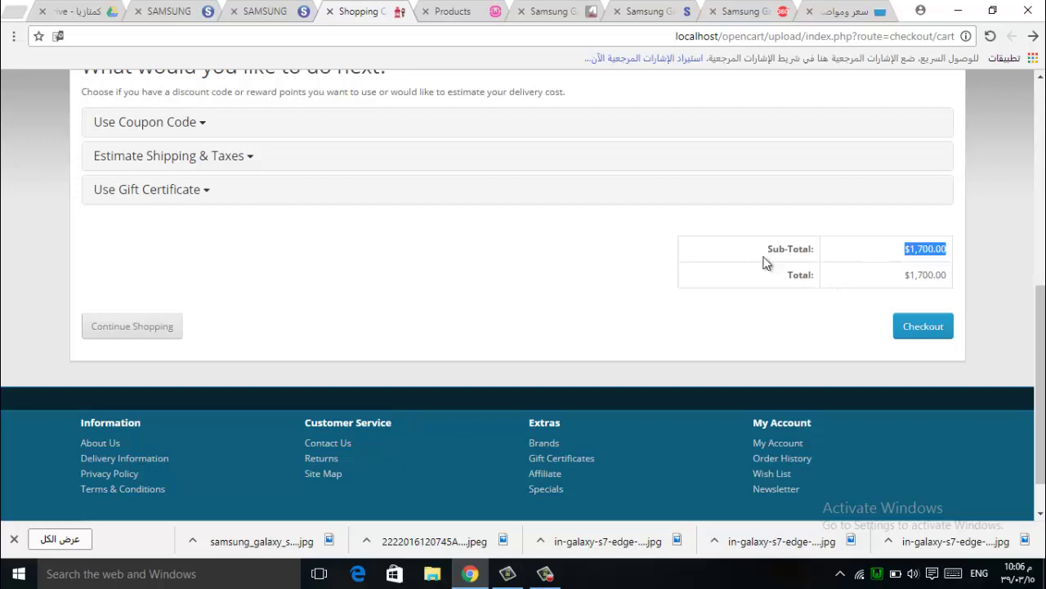
Review the Length Classes list and the Weight Classes list in the administration's localisation settings
left_click(452, 10)
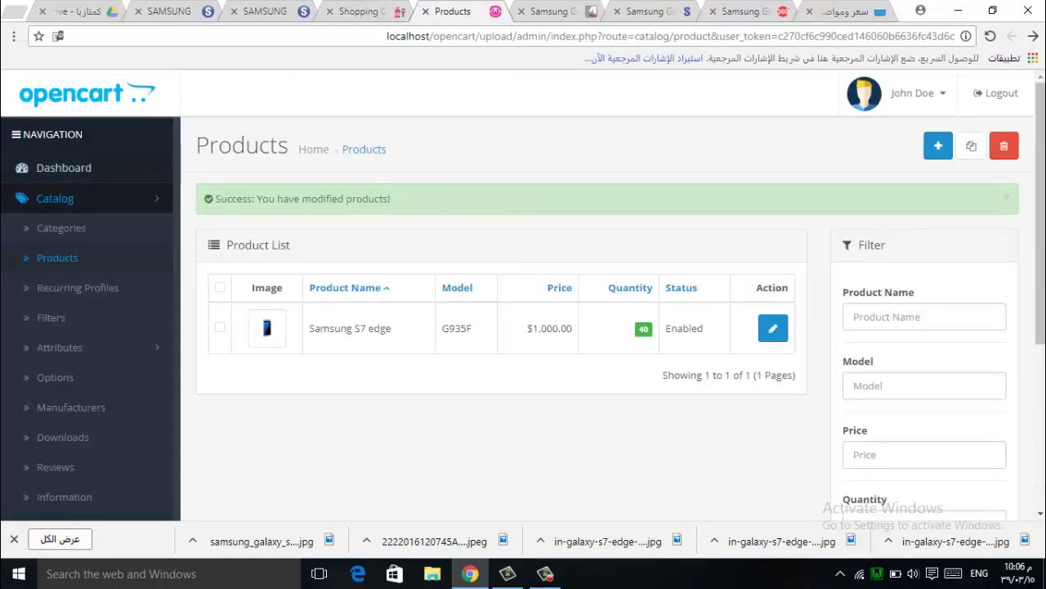
scroll(89, 379, "down", 4)
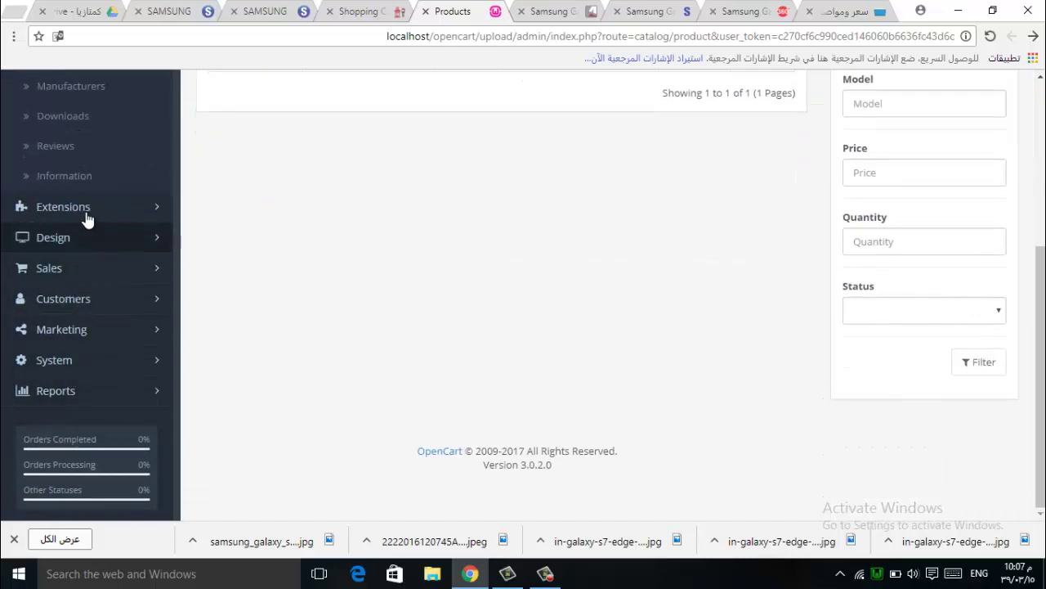
left_click(70, 358)
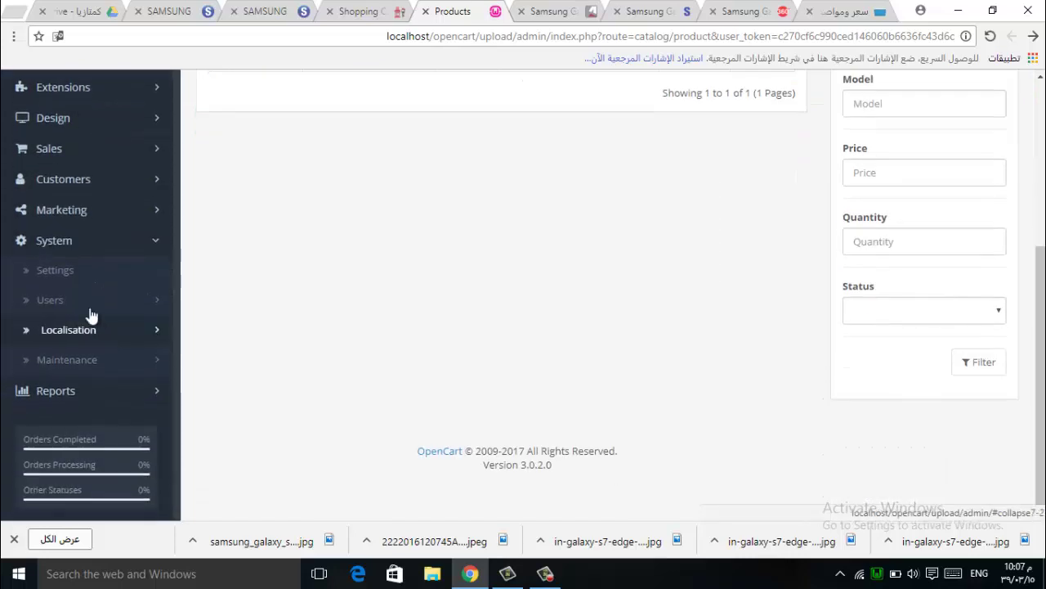
left_click(89, 330)
scroll(112, 331, "down", 4)
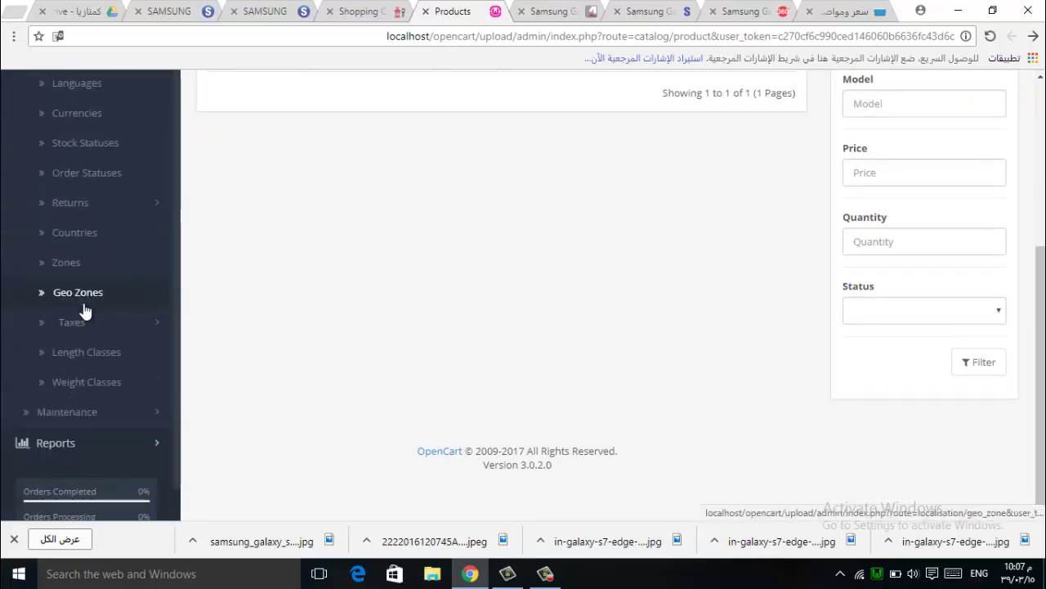
left_click(82, 321)
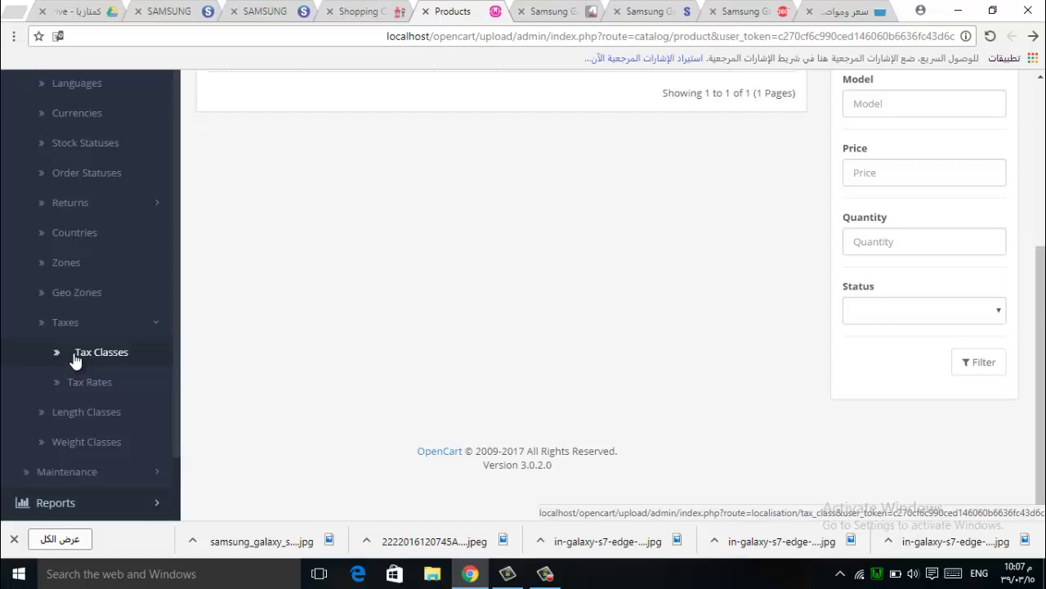
left_click(85, 413)
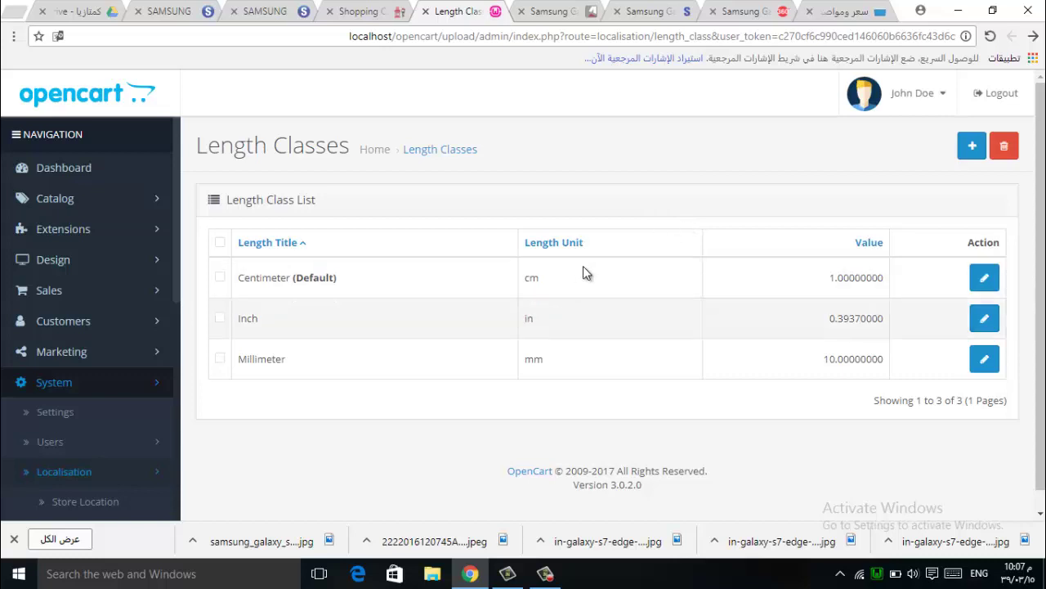
scroll(140, 425, "down", 5)
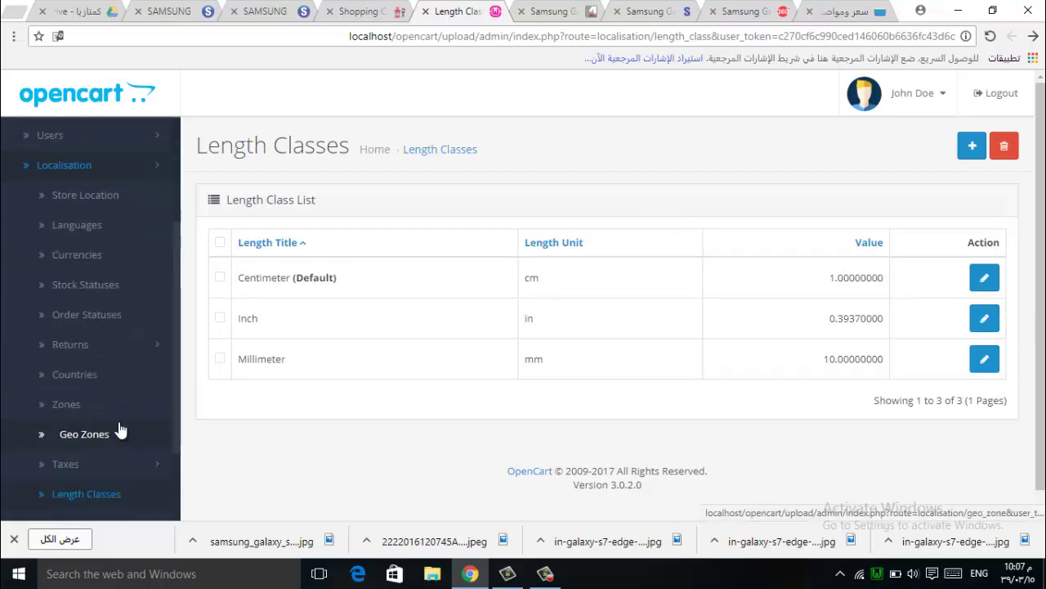
left_click(99, 372)
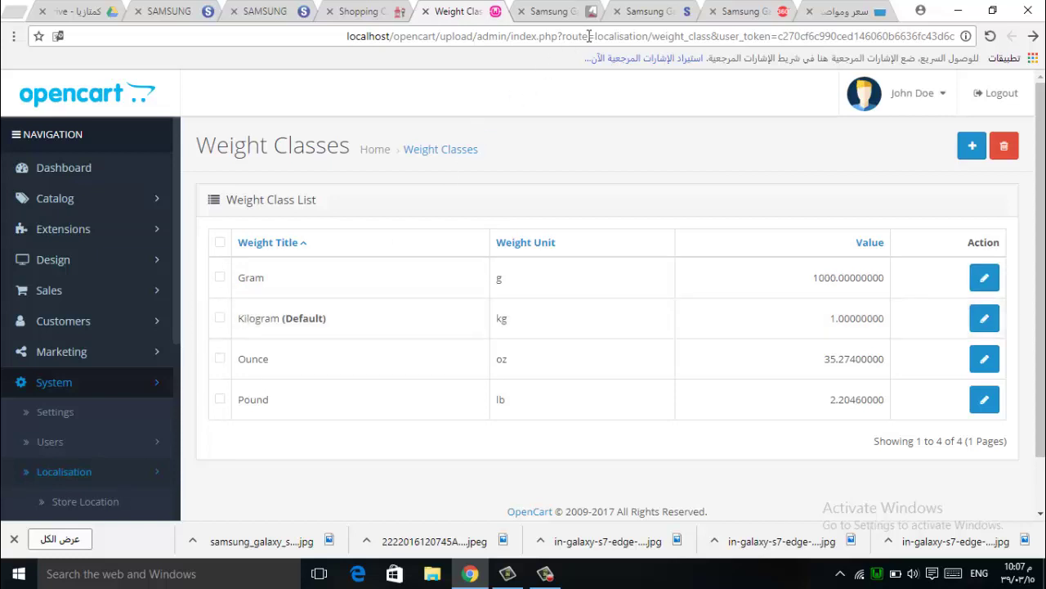
Open the storefront's Samsung smartphone category and view its products as a grid
left_click(360, 11)
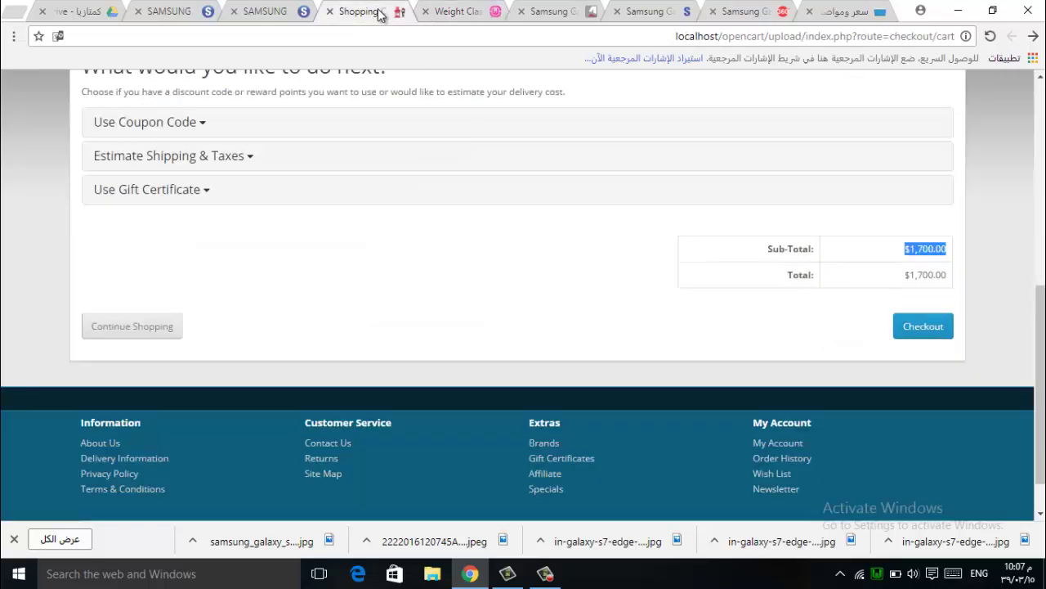
scroll(432, 273, "up", 10)
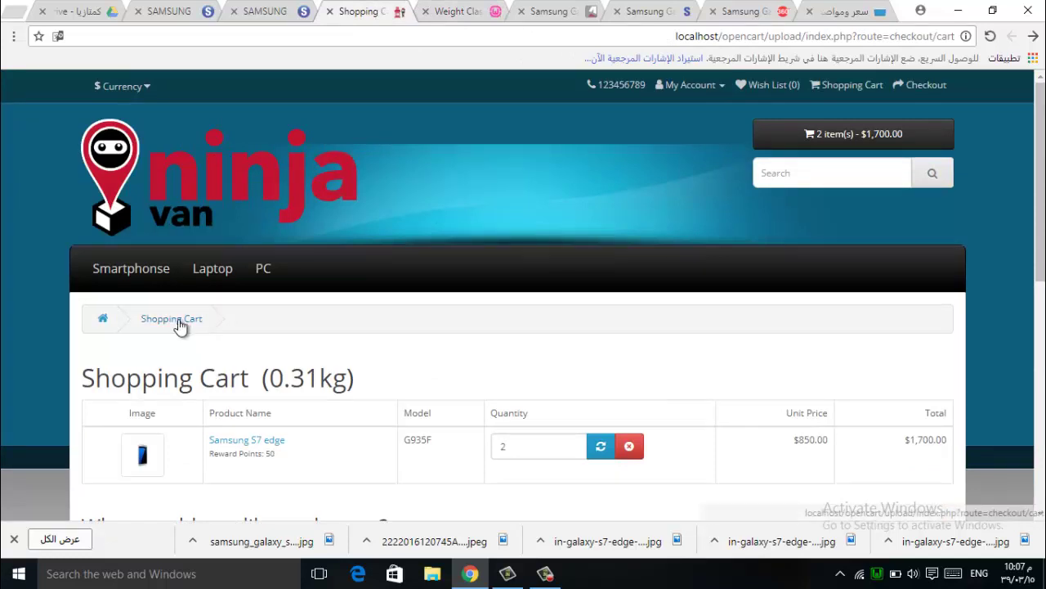
mouse_move(124, 268)
left_click(138, 309)
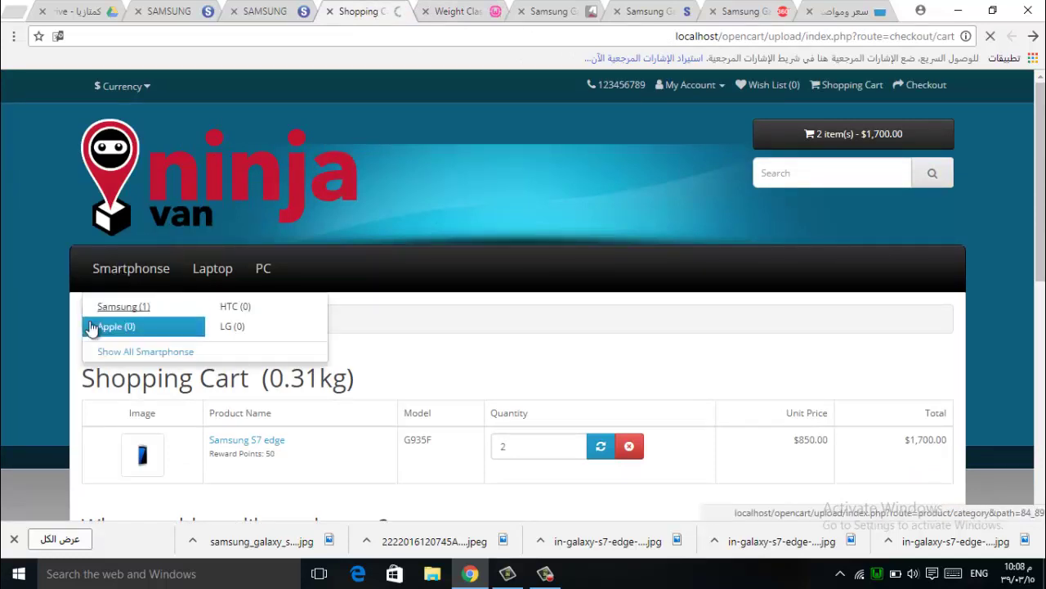
scroll(107, 344, "down", 4)
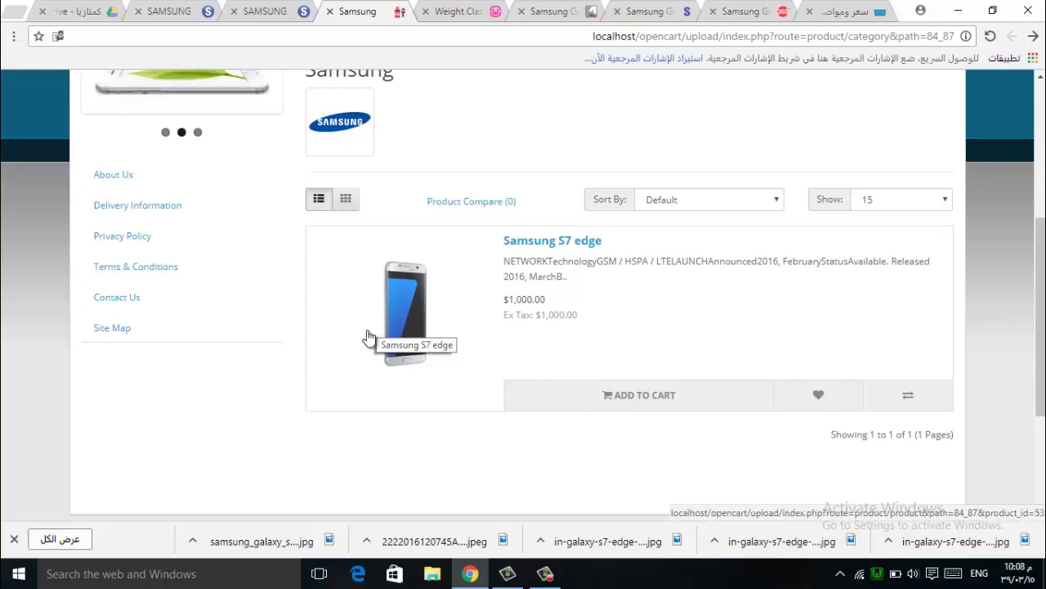
scroll(367, 338, "up", 2)
scroll(374, 351, "down", 2)
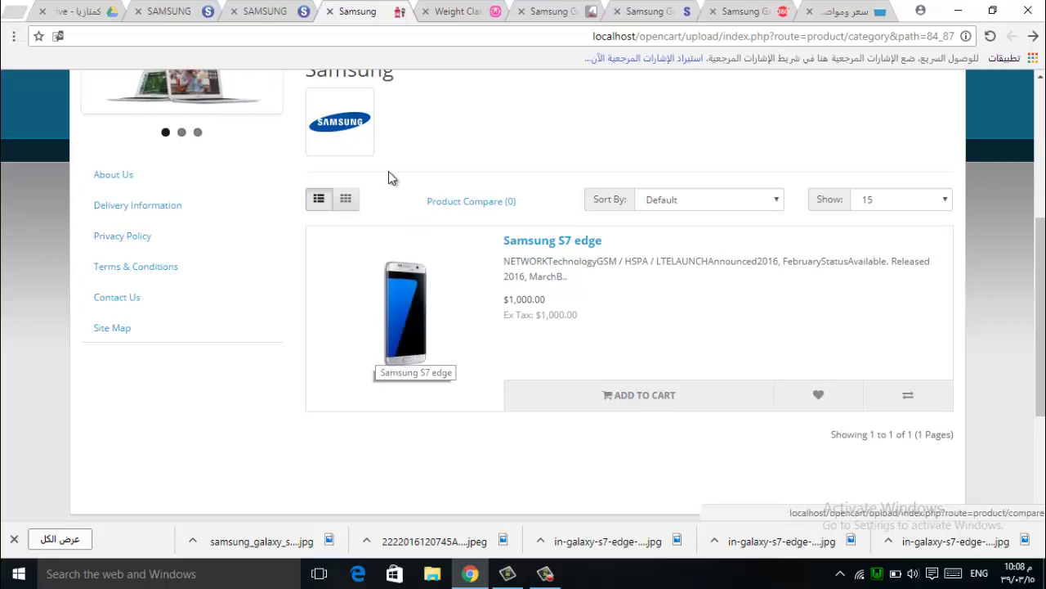
left_click(349, 203)
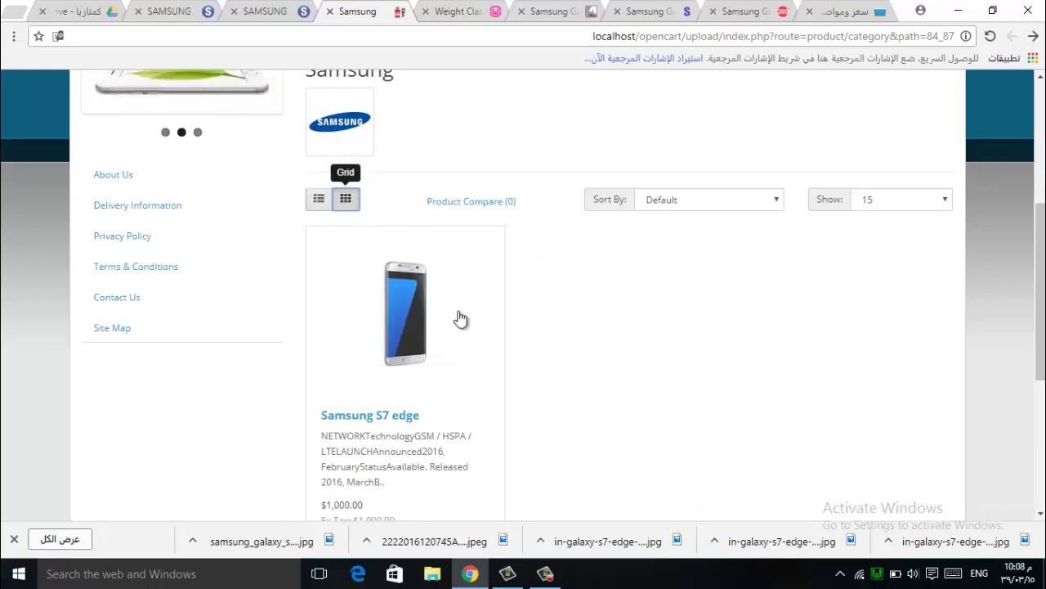
scroll(482, 315, "down", 4)
scroll(498, 323, "up", 2)
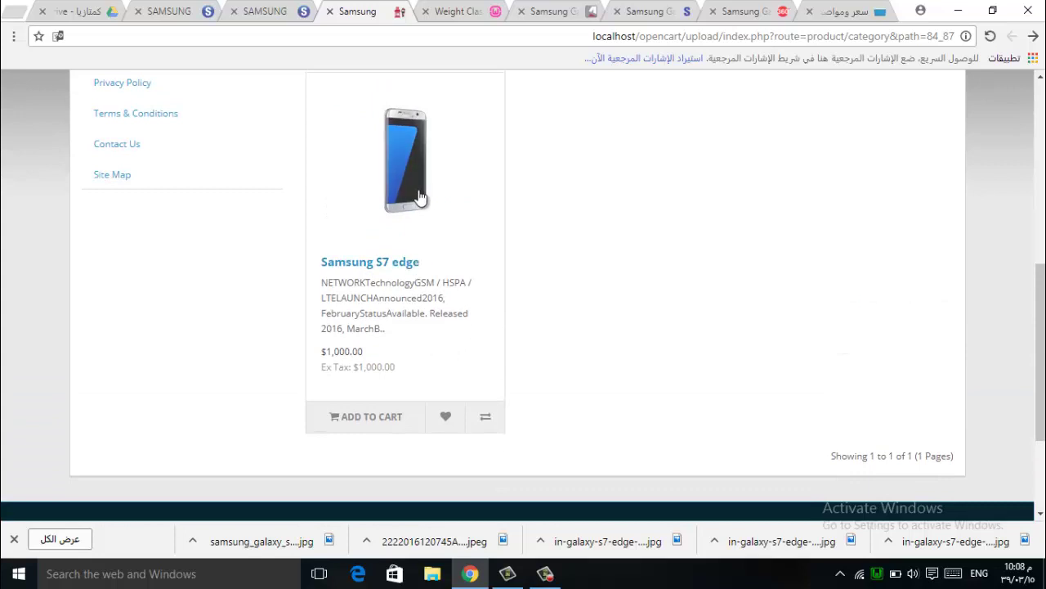
Open the Samsung S7 edge product page and browse through its enlarged images
left_click(423, 248)
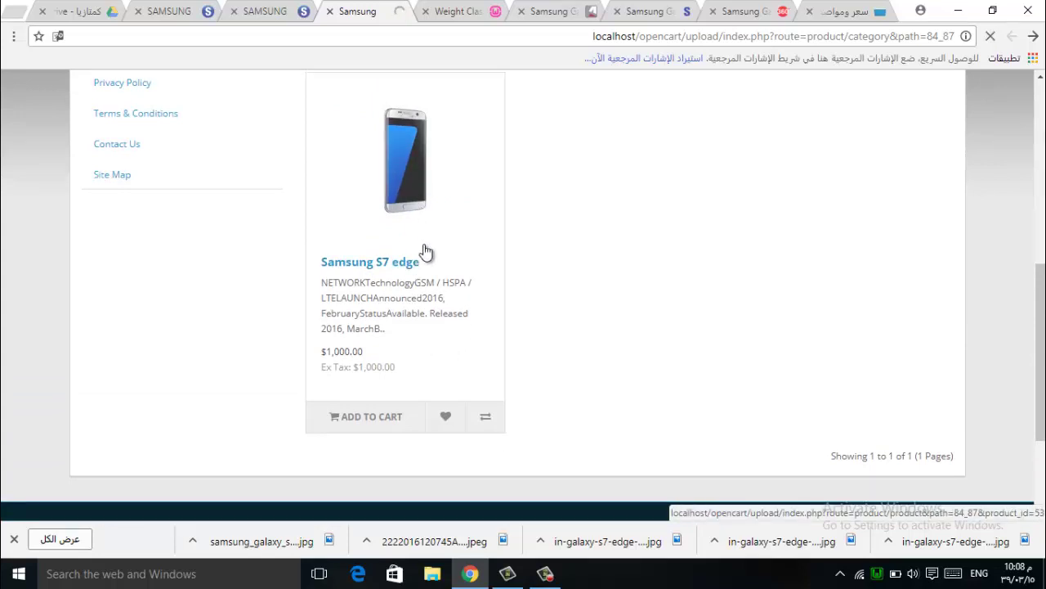
scroll(428, 249, "down", 4)
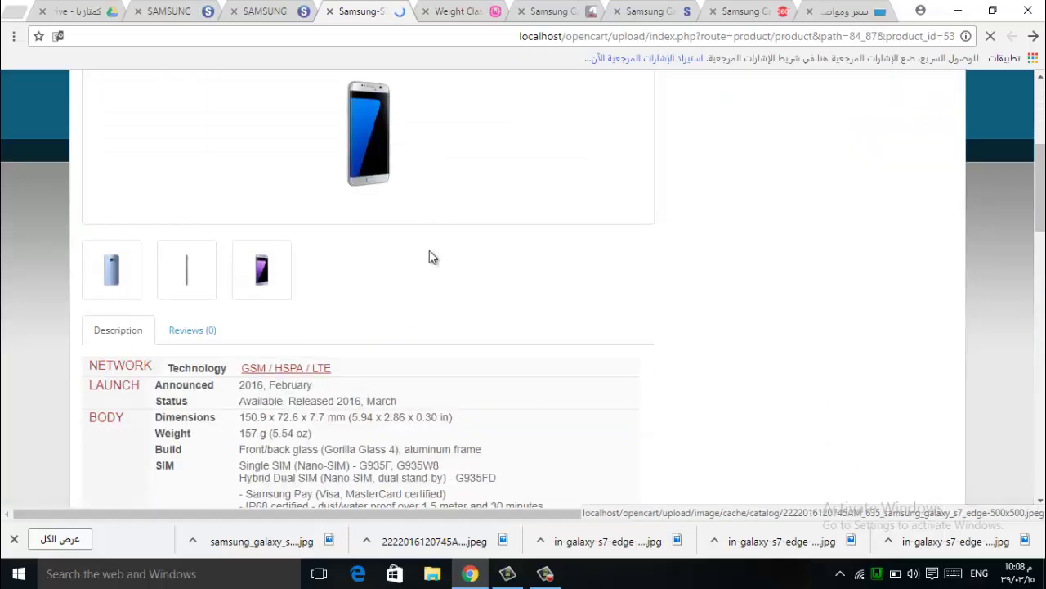
left_click(127, 292)
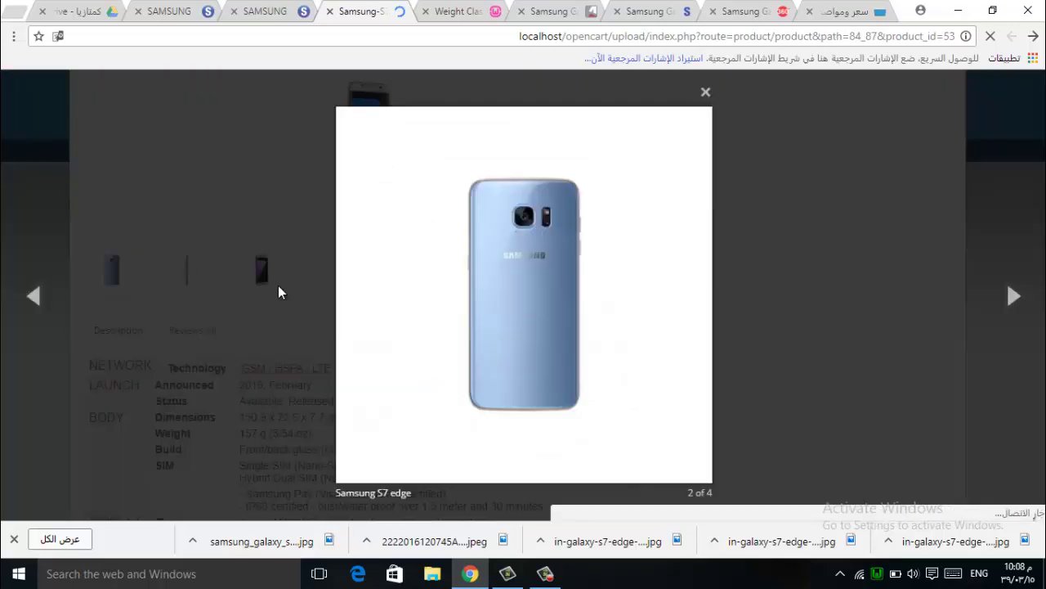
left_click(1013, 303)
left_click(1012, 300)
left_click(1010, 298)
left_click(1007, 297)
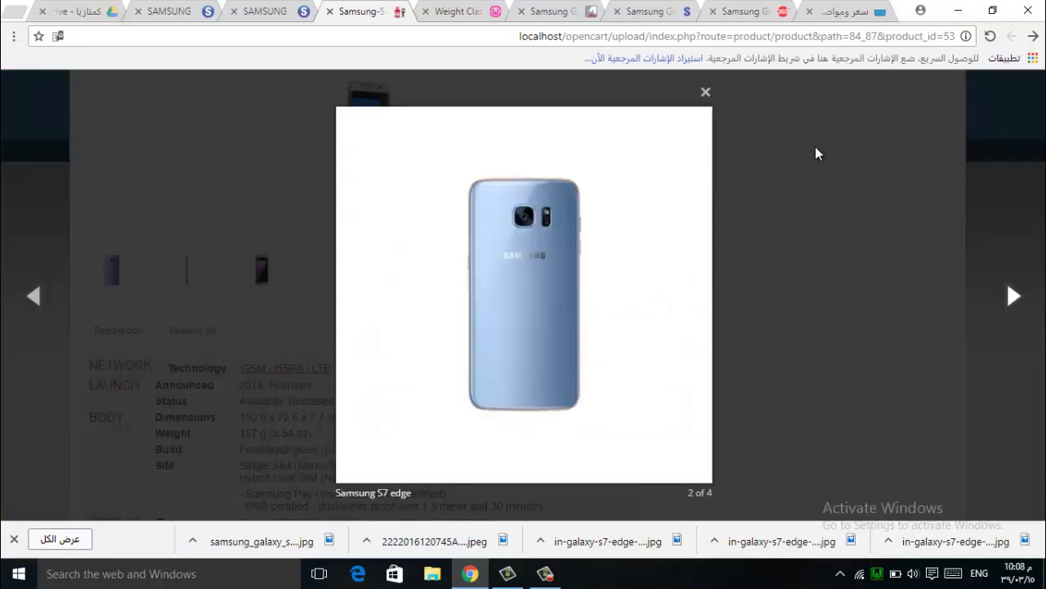
Close the enlarged image and review the Samsung S7 edge page's specifications, review form and price details
left_click(706, 92)
scroll(237, 270, "down", 5)
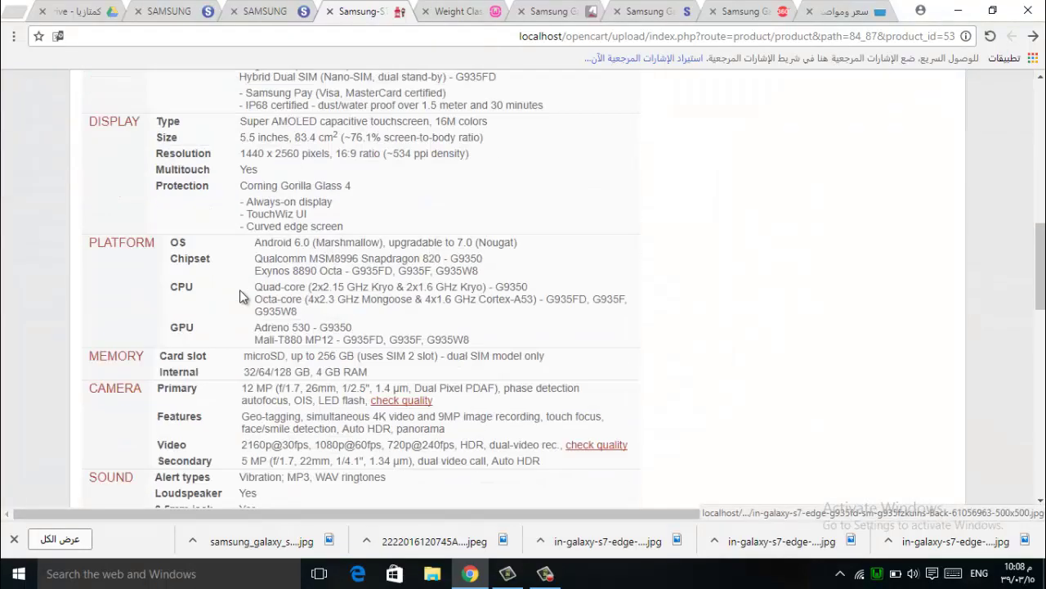
scroll(237, 303, "down", 6)
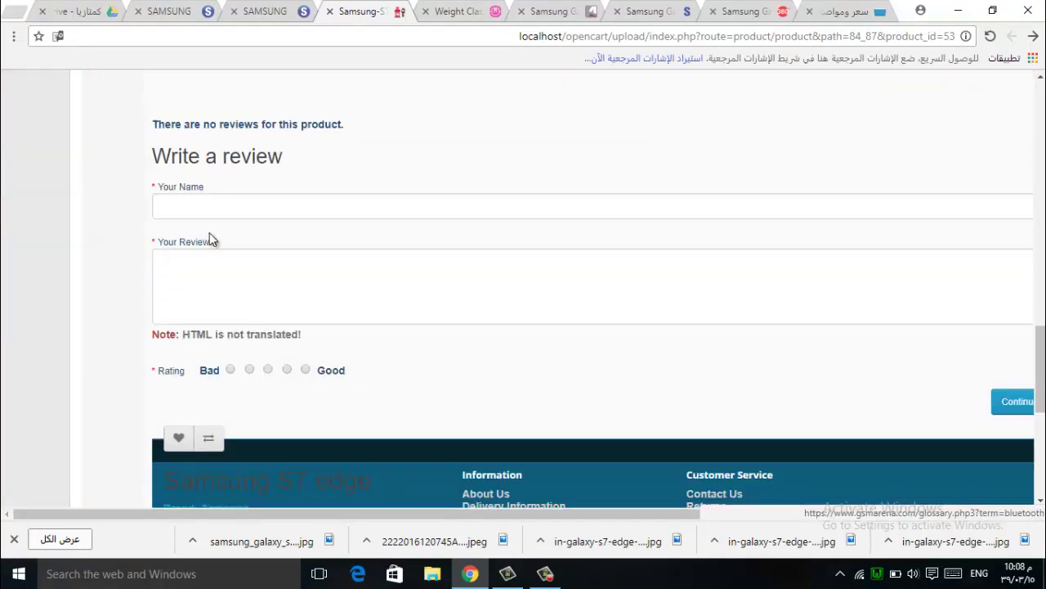
left_click(217, 205)
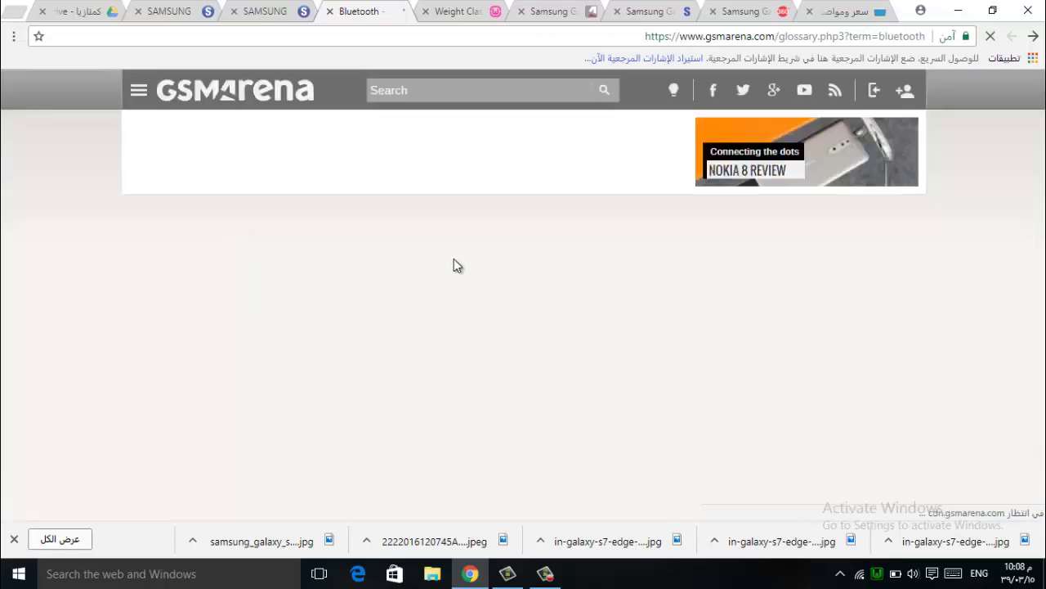
key("alt+Left")
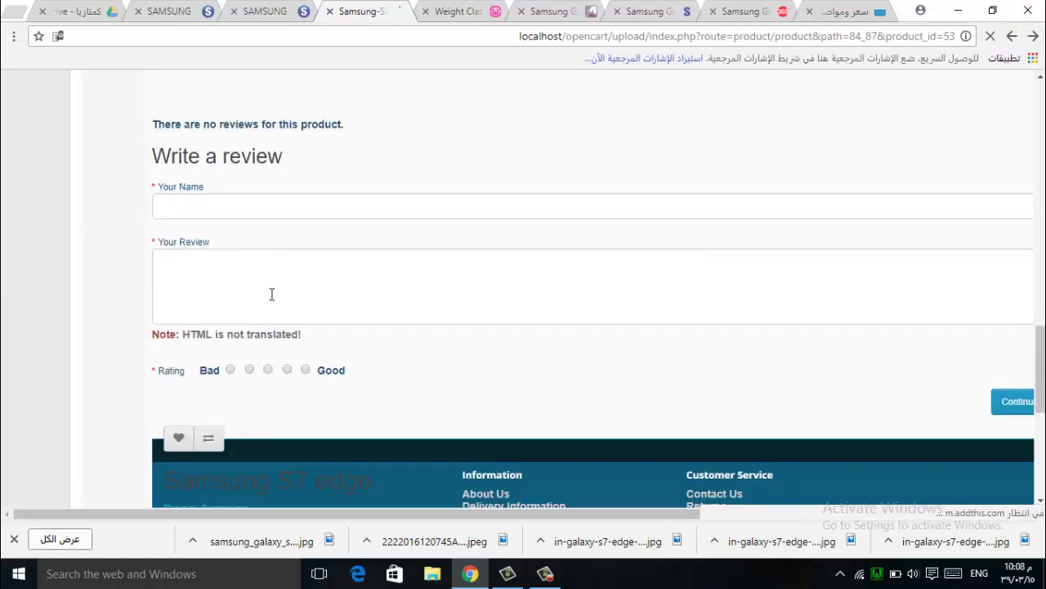
scroll(286, 368, "down", 3)
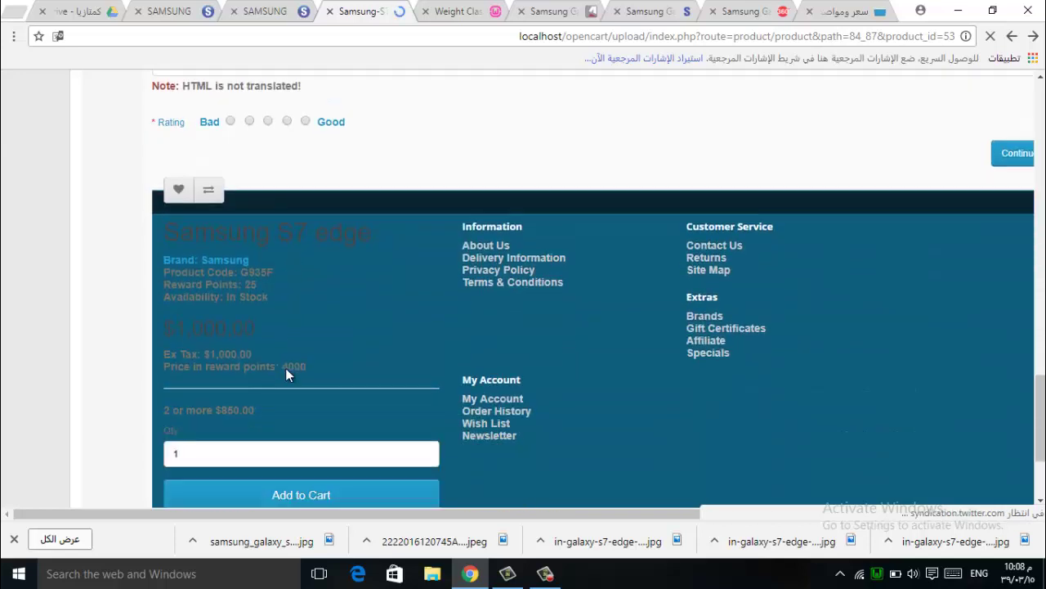
scroll(287, 372, "down", 2)
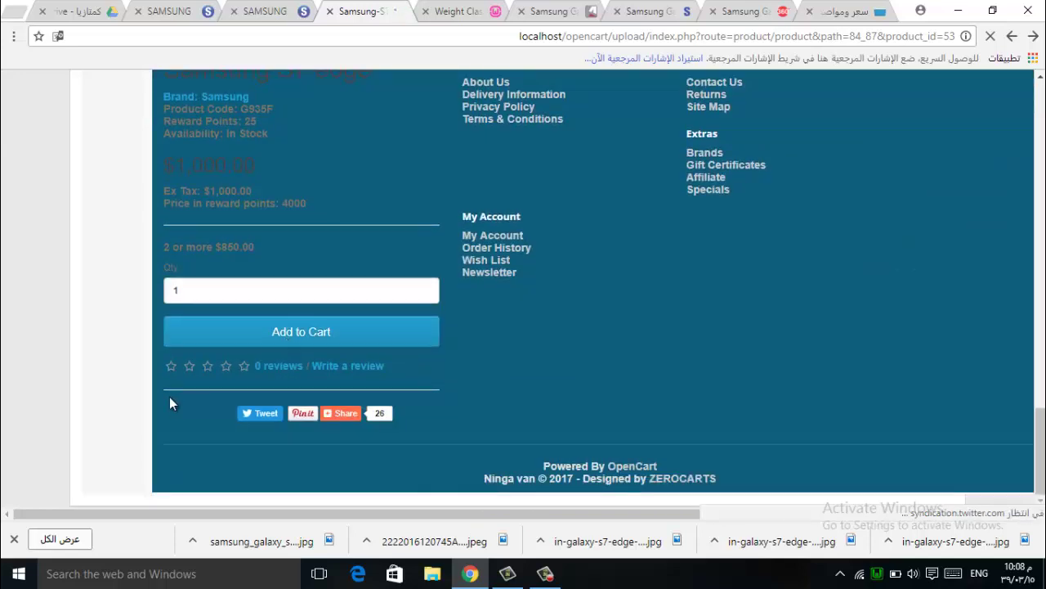
left_click_drag(190, 165, 244, 165)
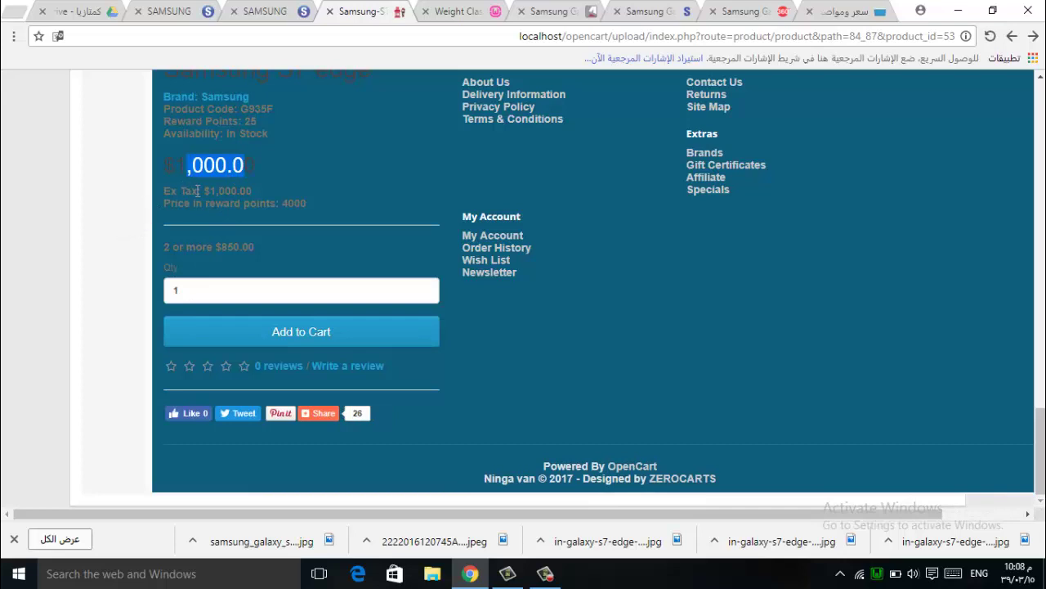
left_click_drag(191, 190, 252, 193)
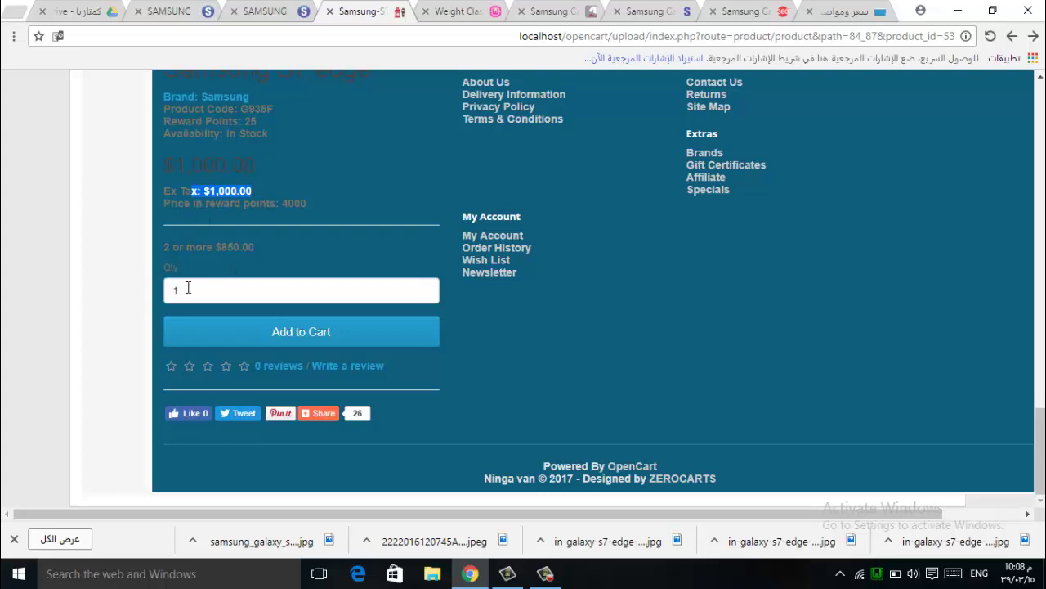
Add 3 units of the Samsung S7 edge to the cart and open the cart summary
left_click_drag(188, 288, 158, 300)
type("3")
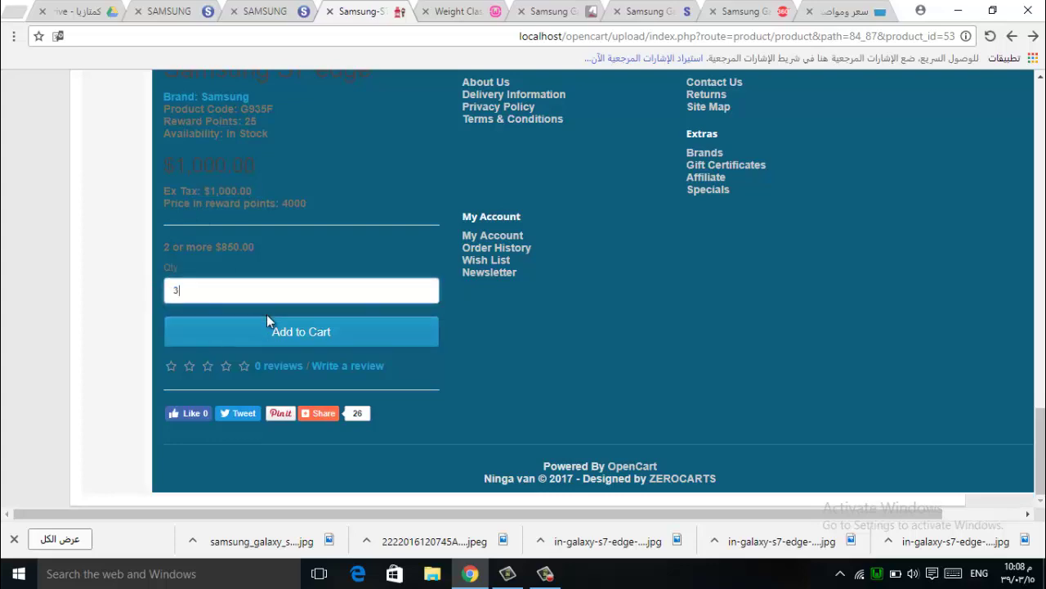
left_click(278, 333)
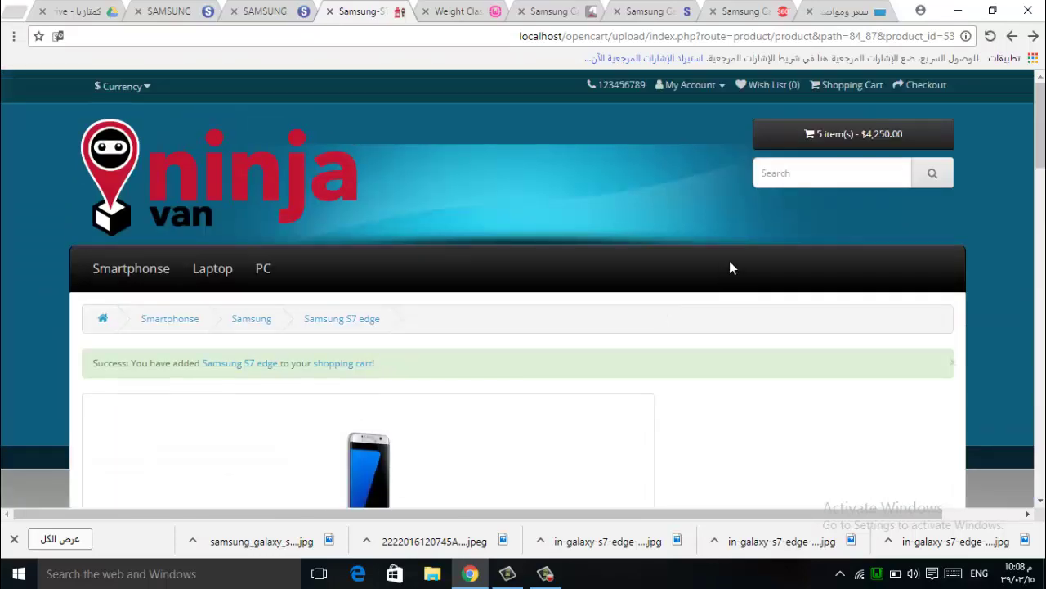
left_click(833, 136)
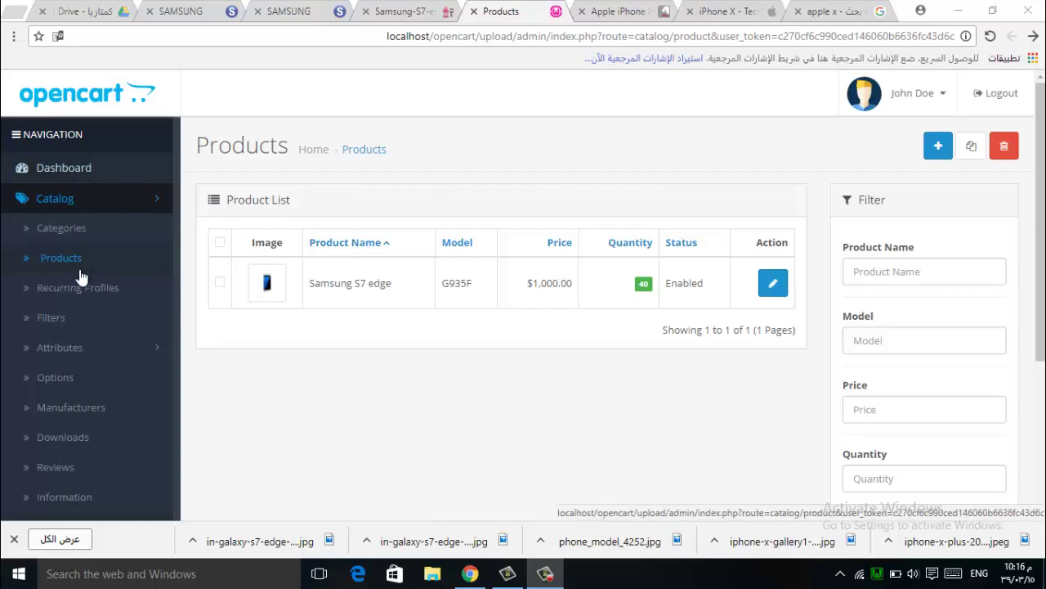
Start a new product in the store administration's catalog and name it Iphone X
left_click(937, 145)
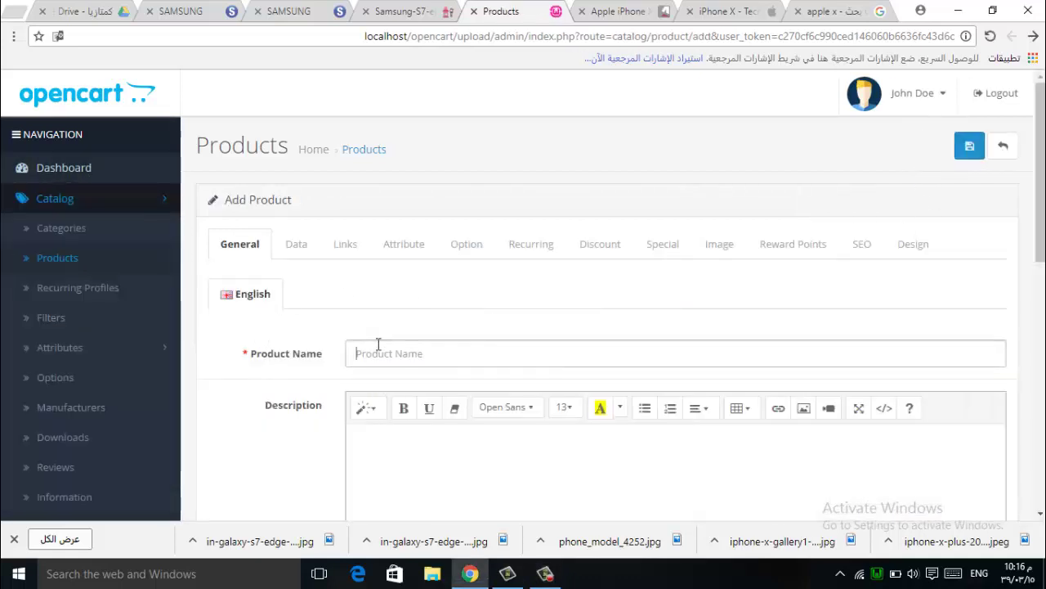
left_click(377, 344)
type("A")
key("BackSpace")
type("Iphone X")
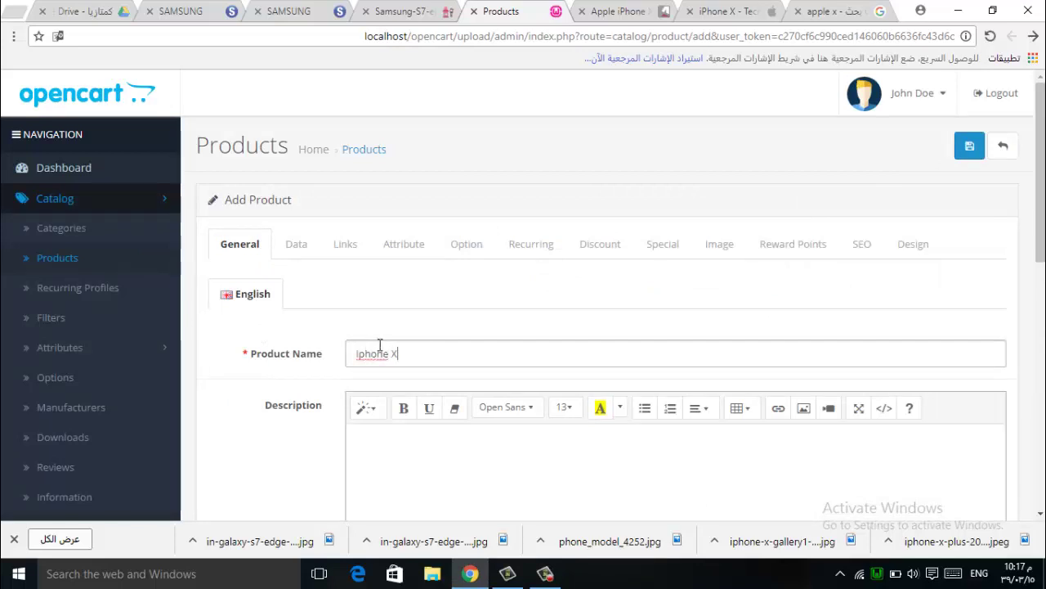
scroll(379, 345, "down", 4)
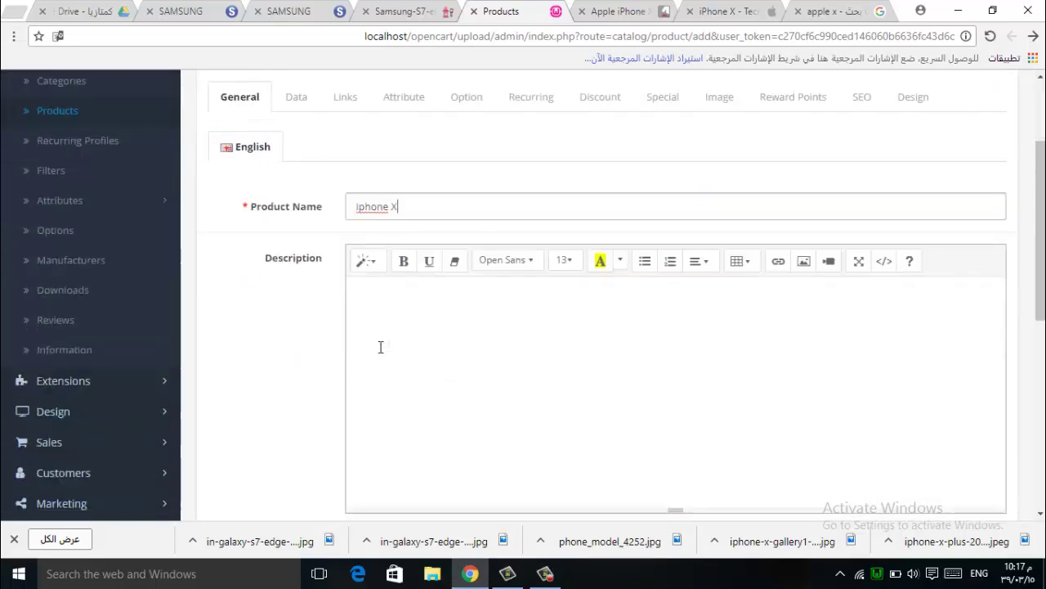
scroll(492, 187, "up", 4)
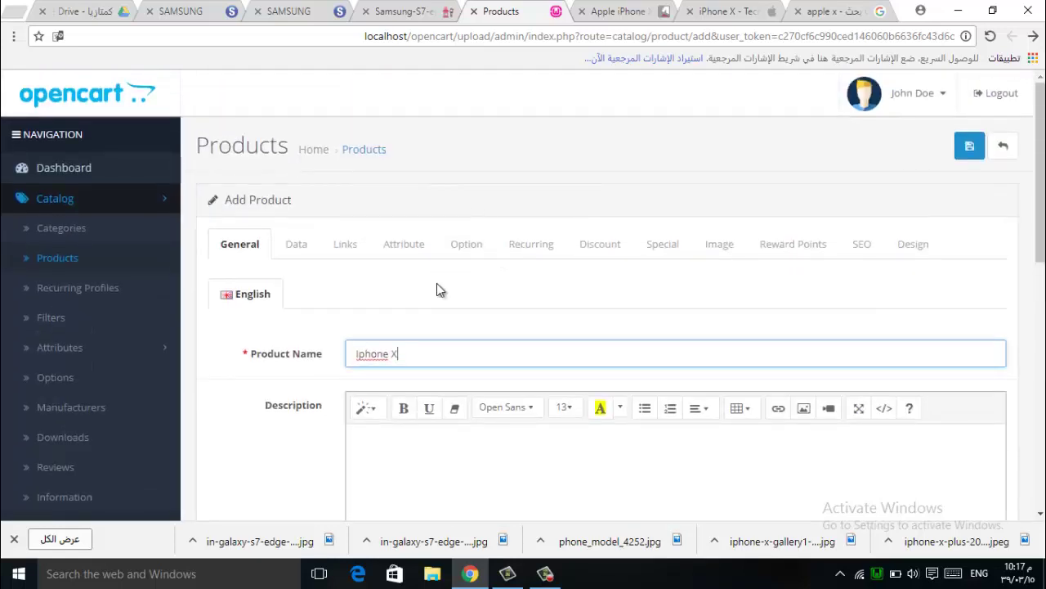
Copy the product name into the meta tag title and set the product tag to iphone
key("ctrl+a")
key("ctrl+c")
scroll(434, 311, "down", 5)
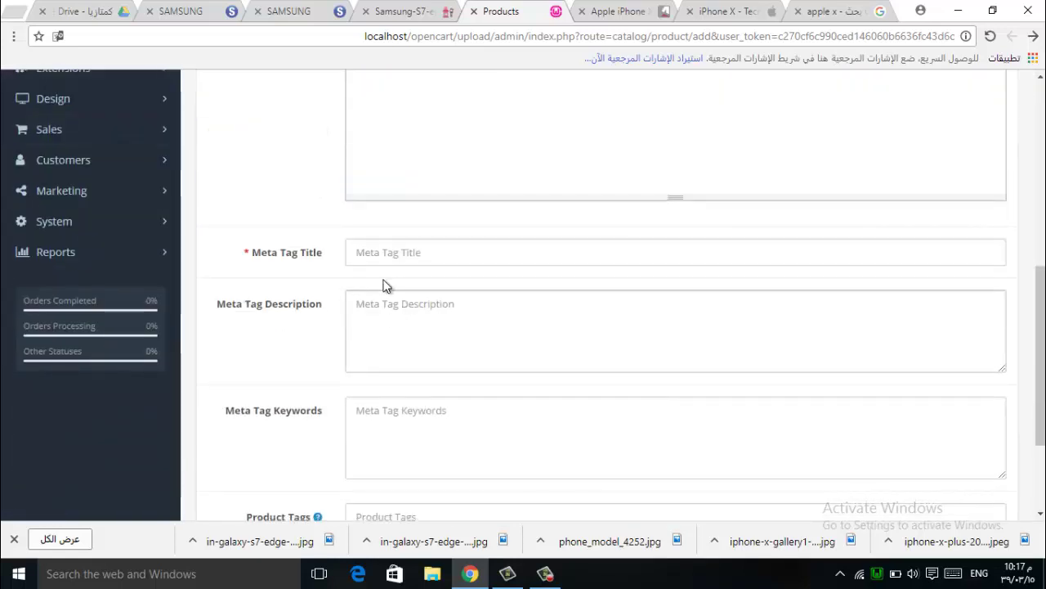
left_click(385, 252)
key("ctrl+v")
scroll(434, 311, "down", 2)
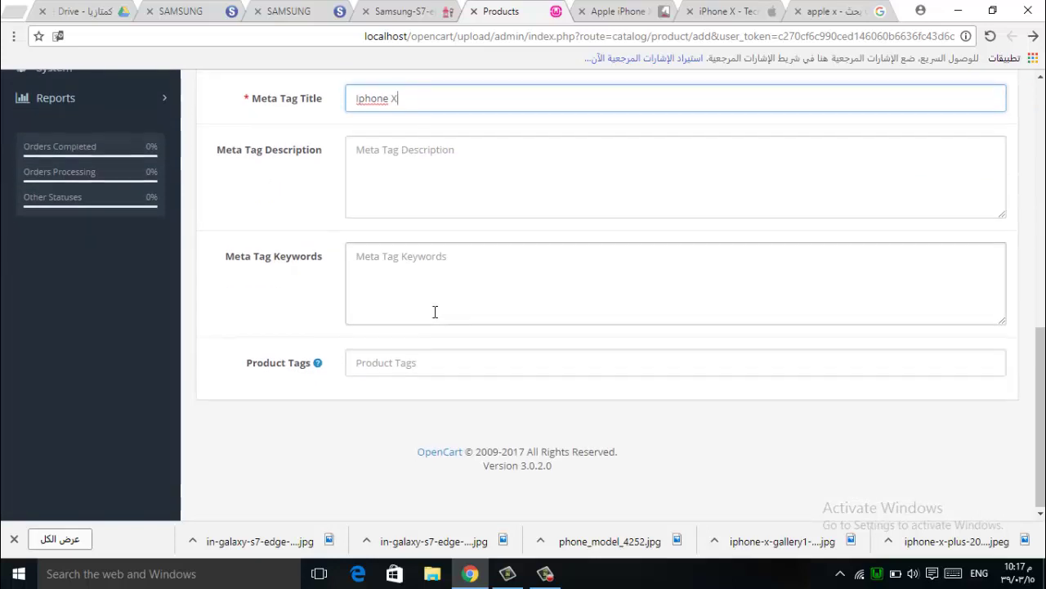
left_click(403, 362)
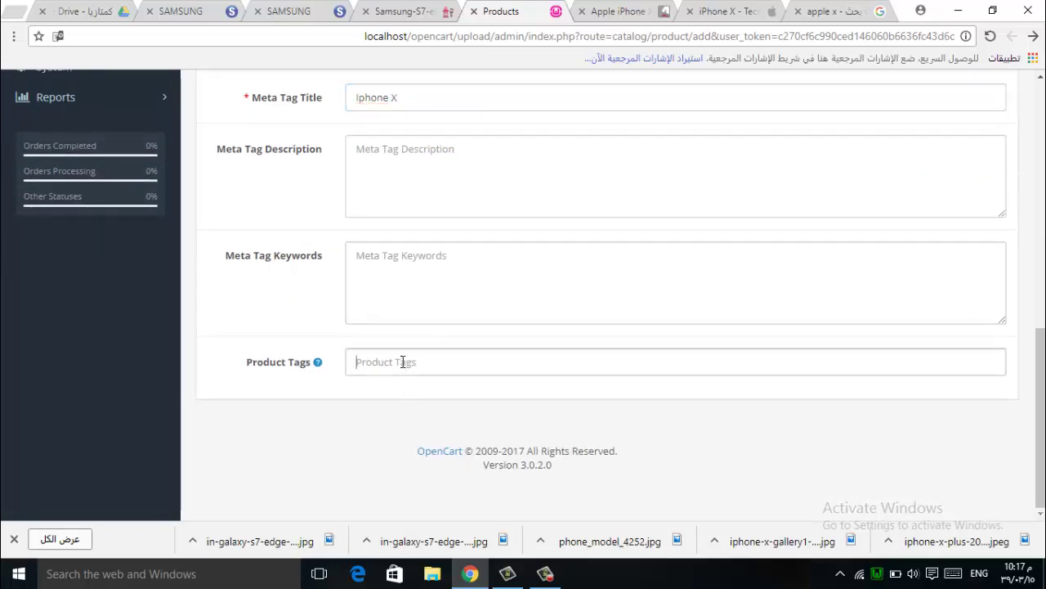
type("iphone")
left_click(393, 286)
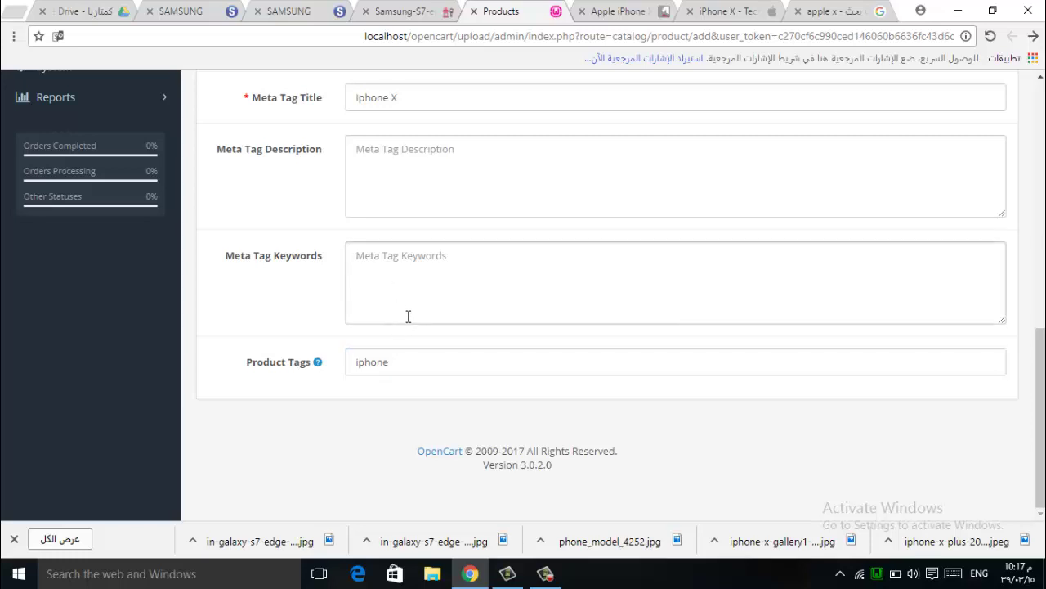
scroll(408, 316, "up", 8)
left_click(301, 246)
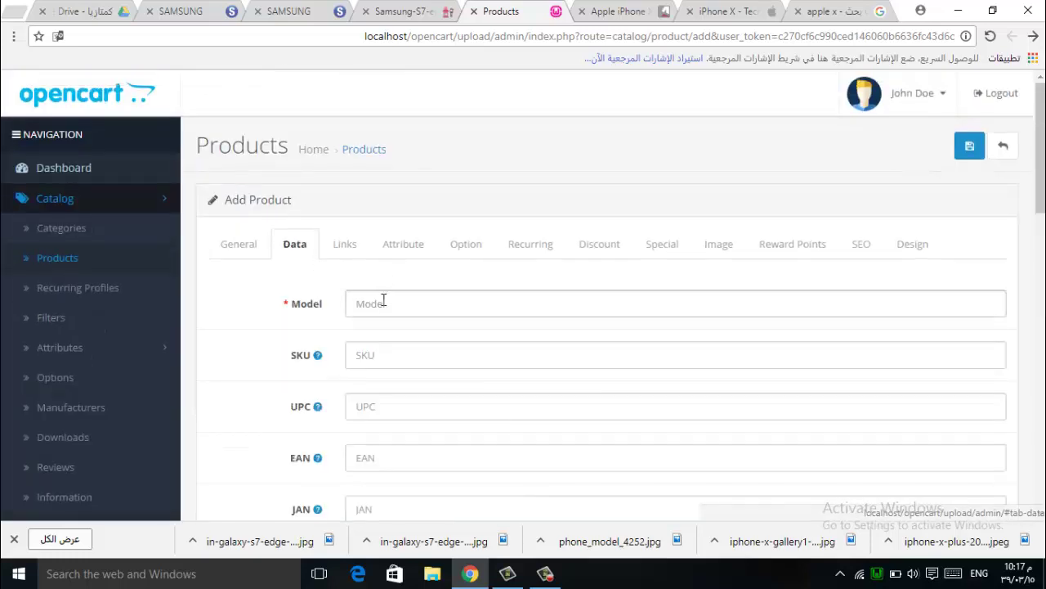
left_click(397, 294)
left_click(727, 11)
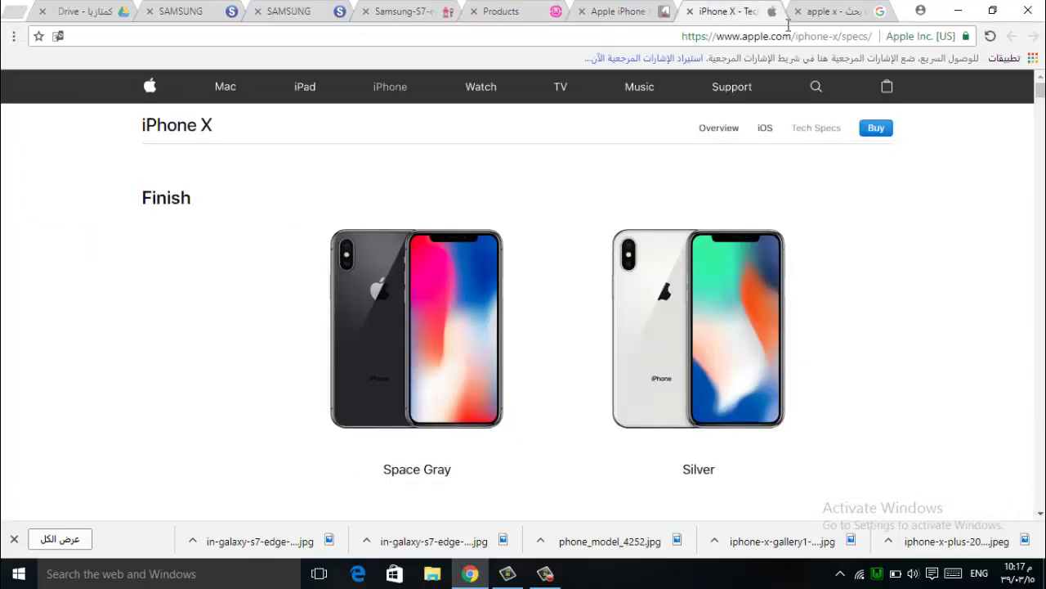
scroll(614, 231, "down", 6)
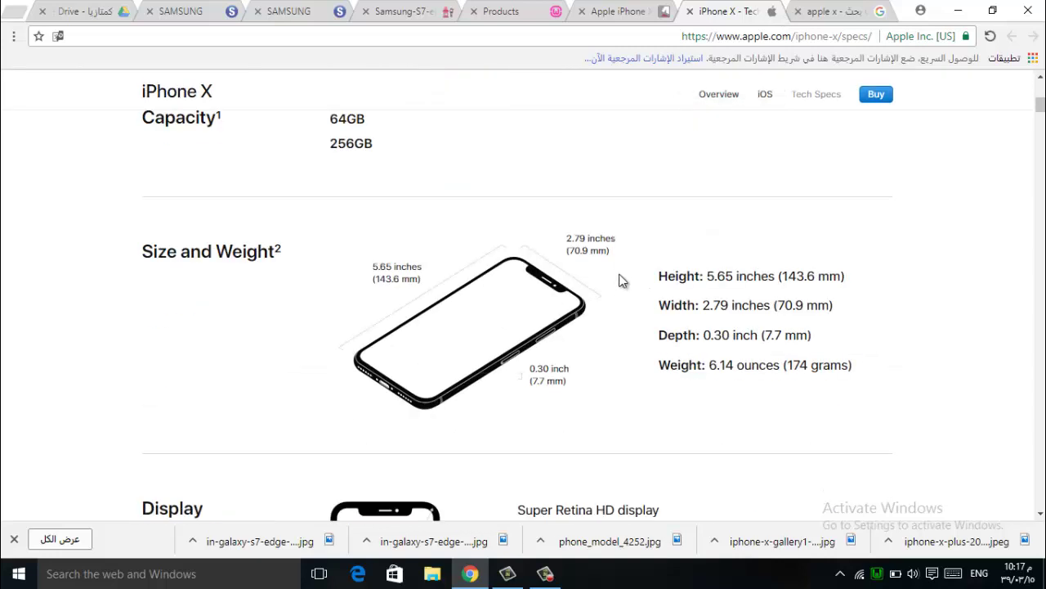
scroll(360, 278, "up", 5)
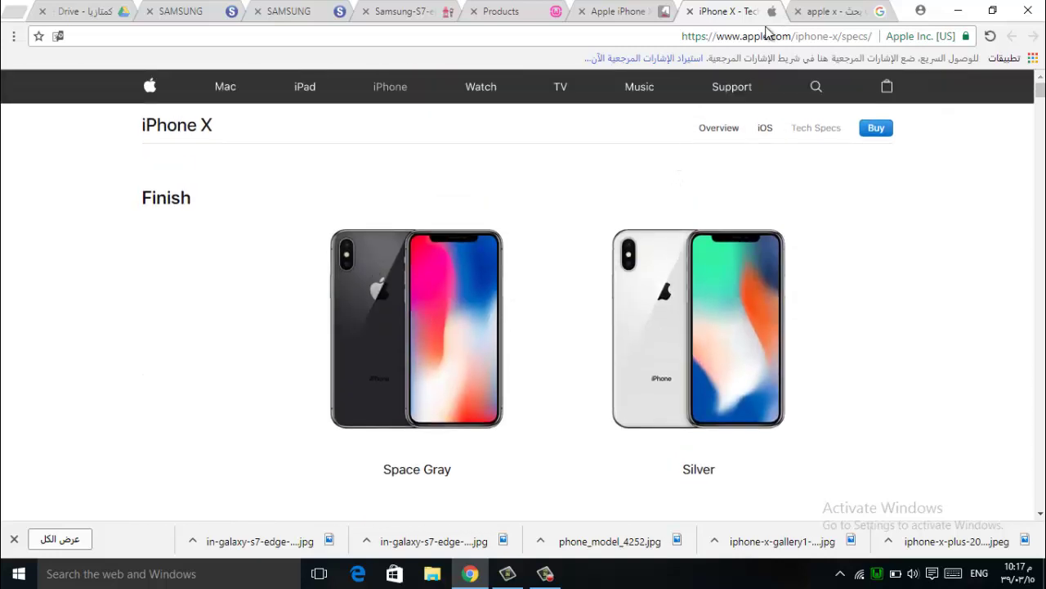
Search the web for "iphone x models" in Google
left_click(818, 9)
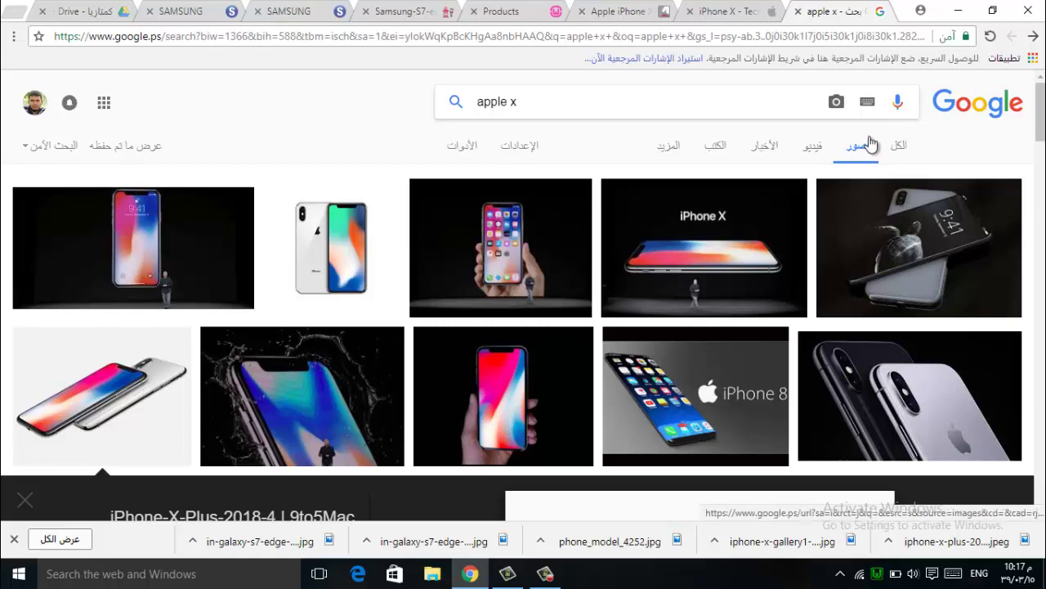
left_click(896, 145)
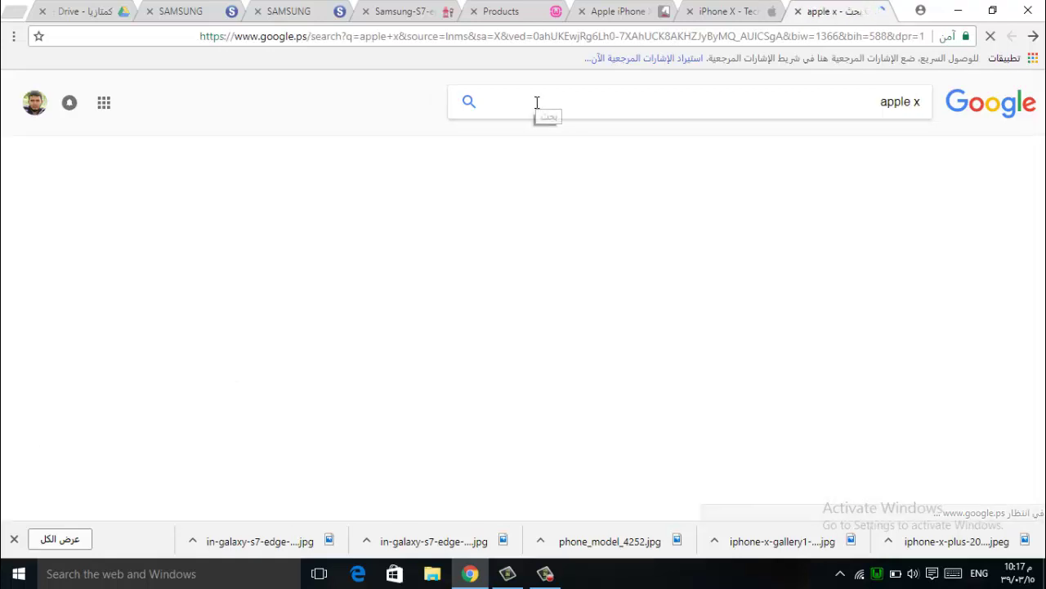
double_click(576, 108)
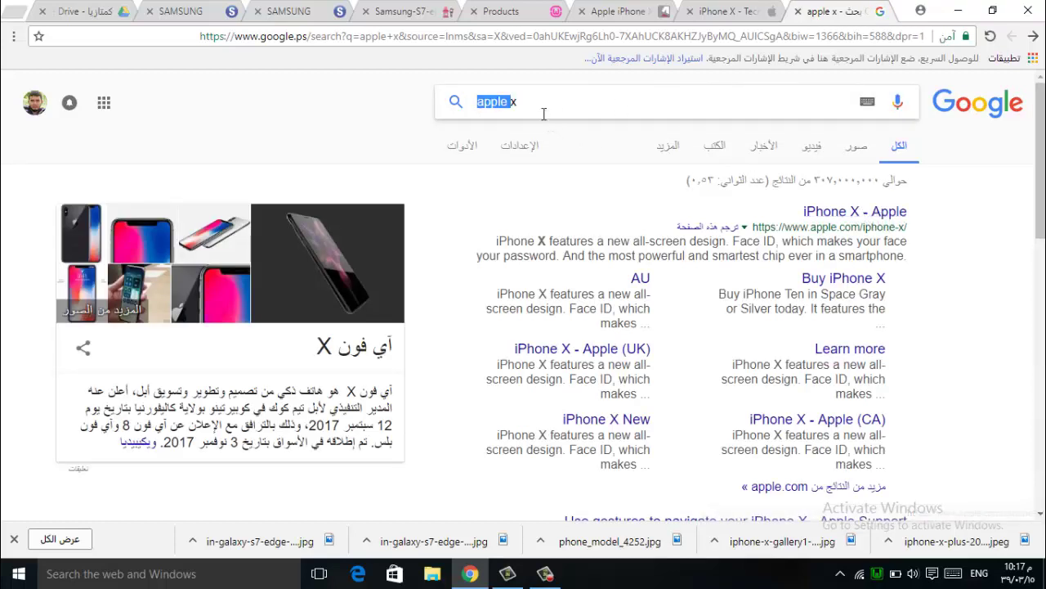
type("ipho")
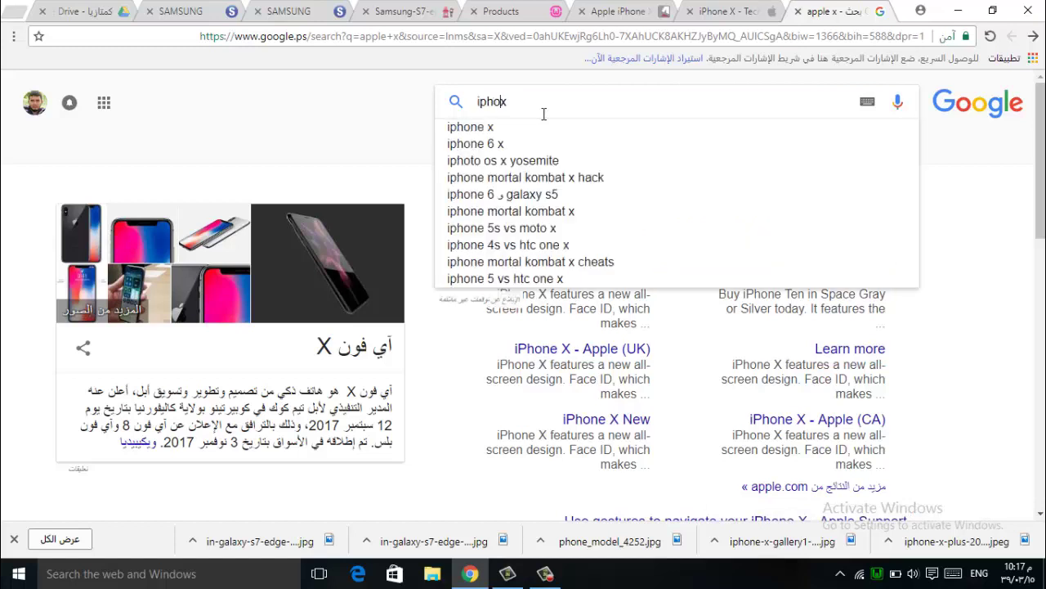
type("ne")
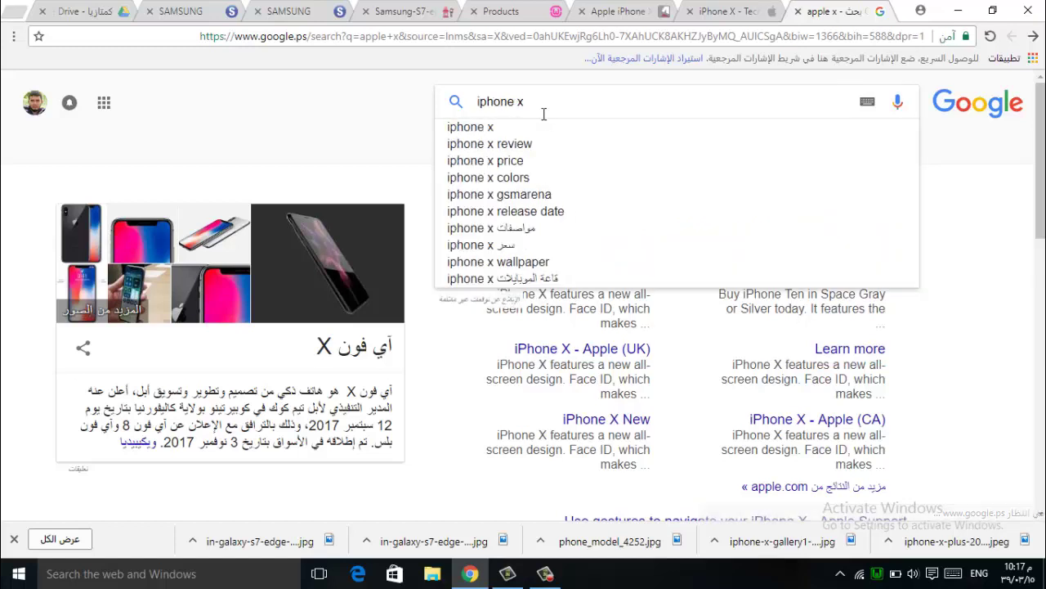
type(" x models")
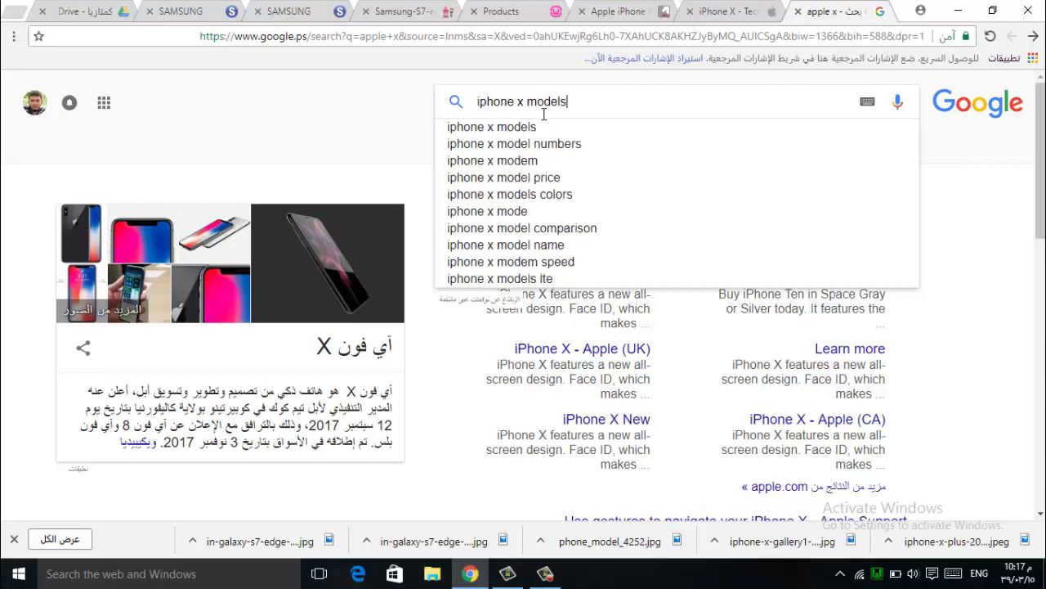
key("Return")
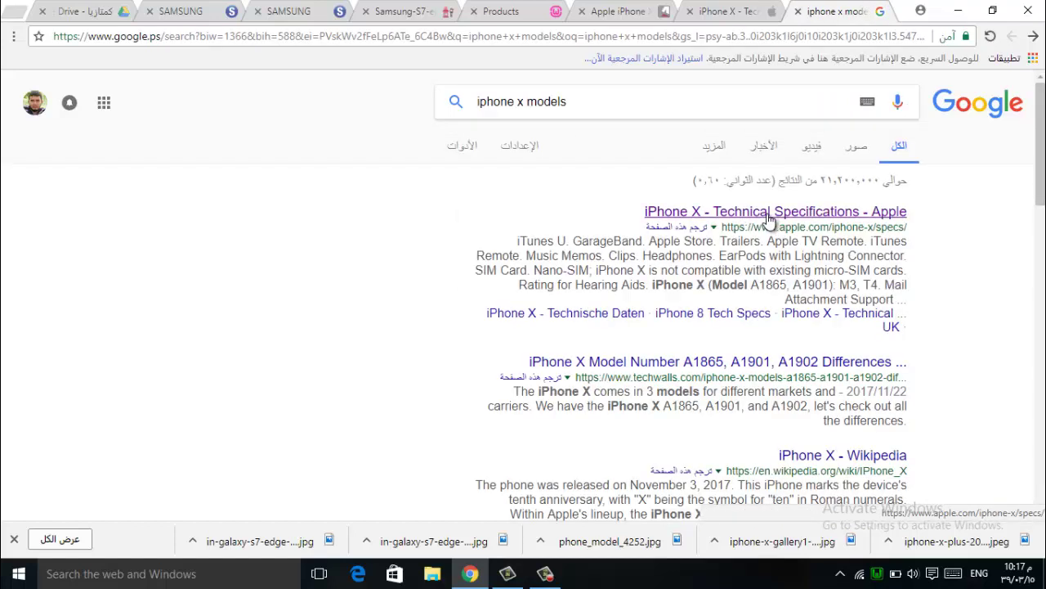
Copy the model number A1901 from the GSMArena Apple iPhone X page into the new product's Model field
left_click(627, 17)
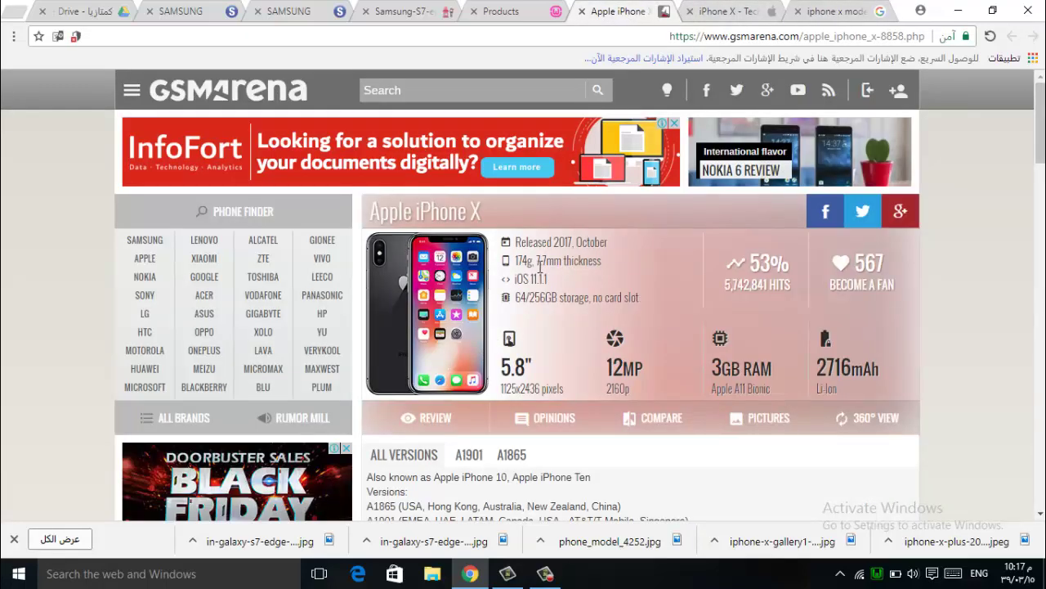
scroll(538, 269, "down", 2)
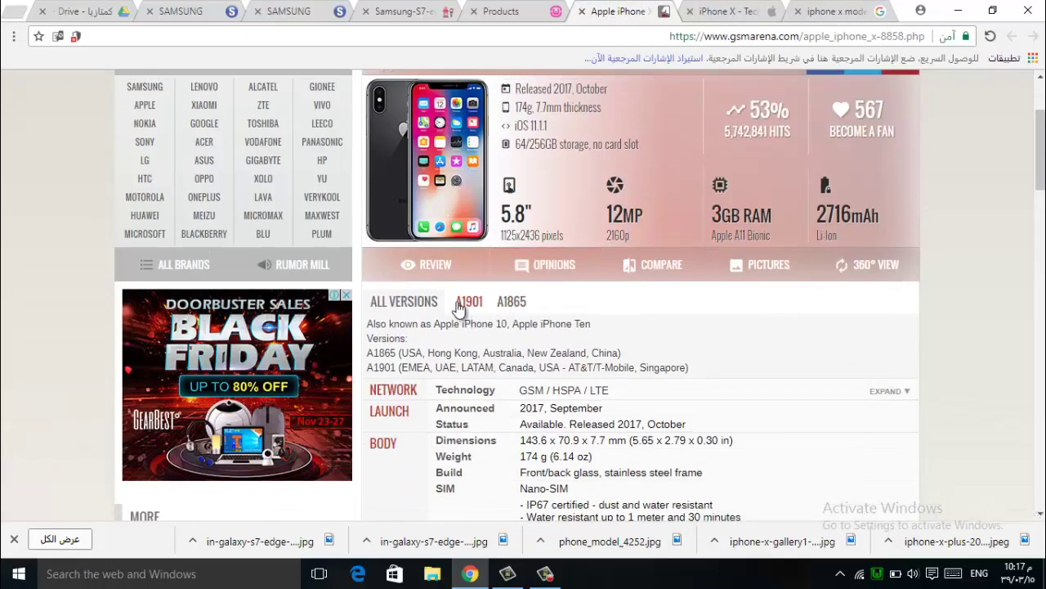
left_click_drag(454, 306, 489, 304)
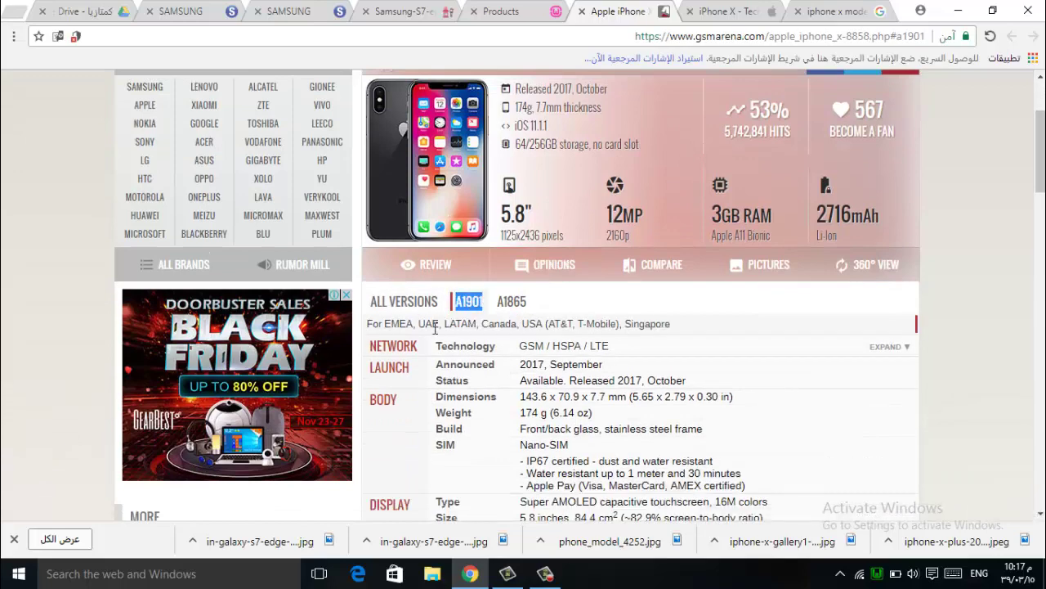
left_click(506, 19)
left_click(406, 298)
key("ctrl+v")
scroll(411, 297, "down", 3)
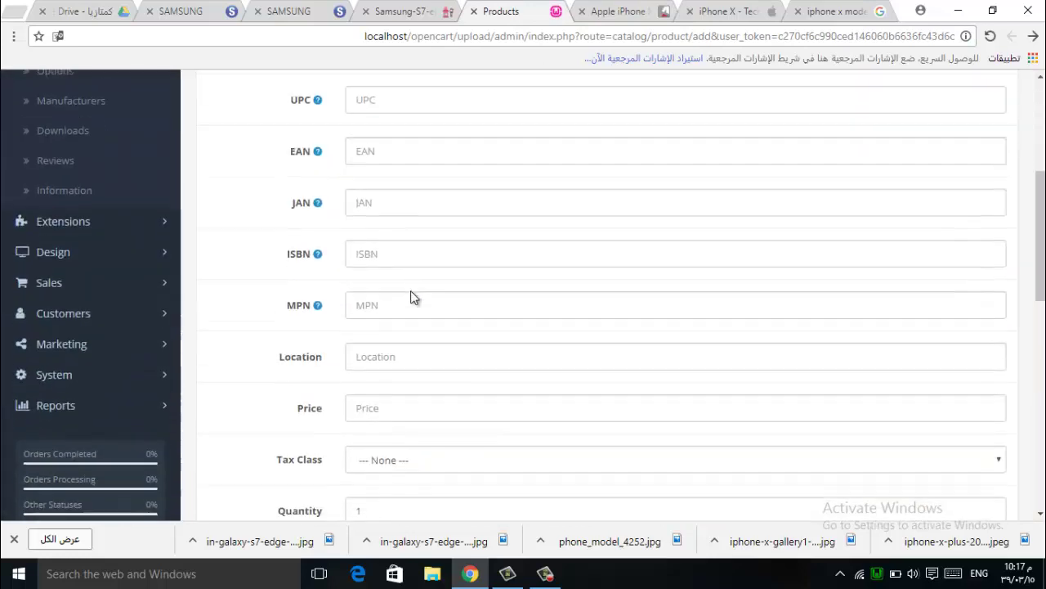
scroll(359, 262, "down", 2)
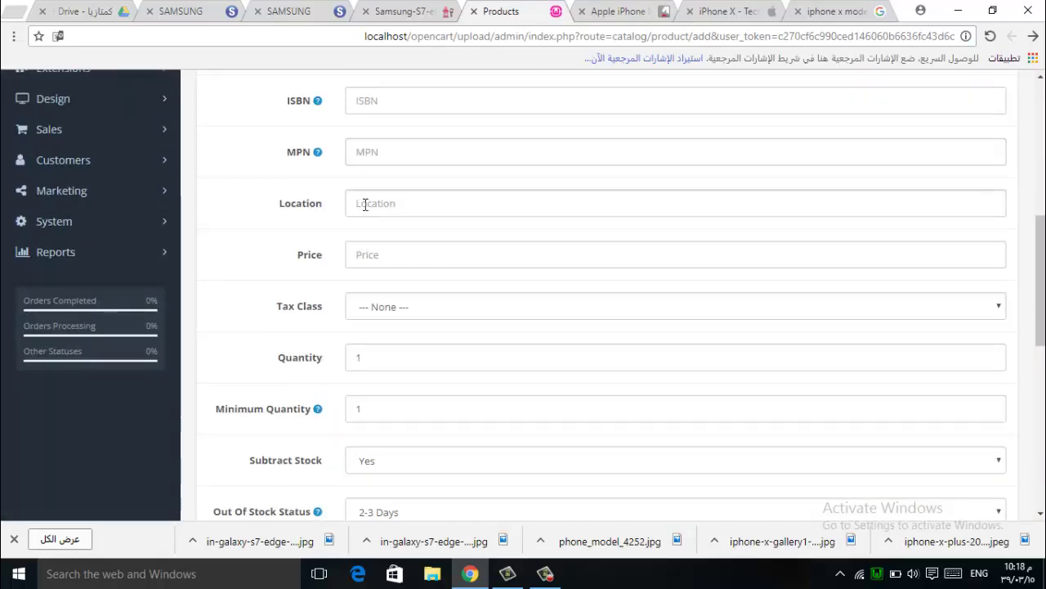
Set the new product's location to Gaza srtip and its price to 1200
left_click(366, 204)
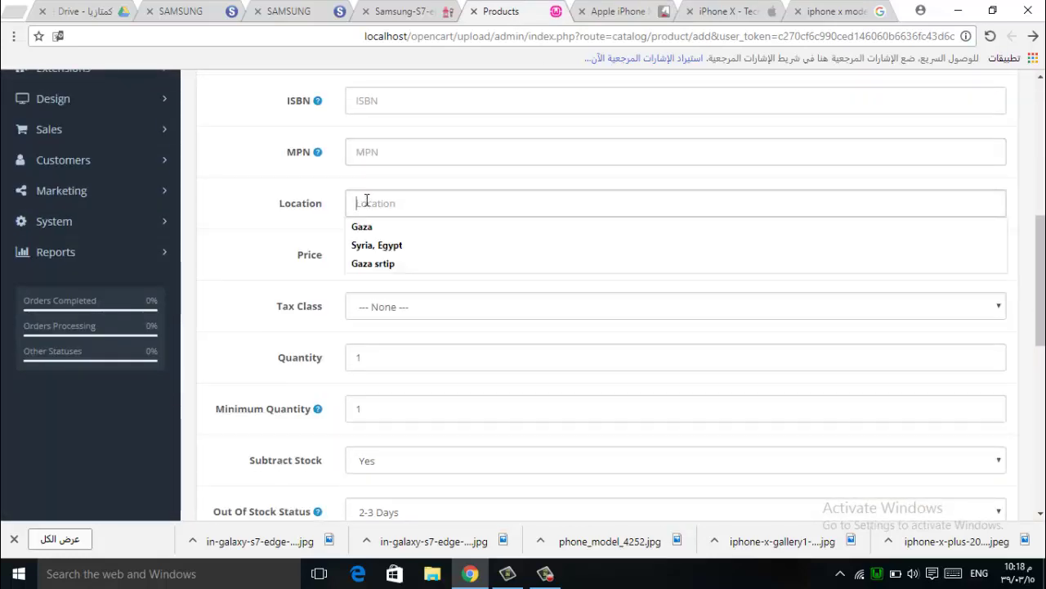
left_click(386, 264)
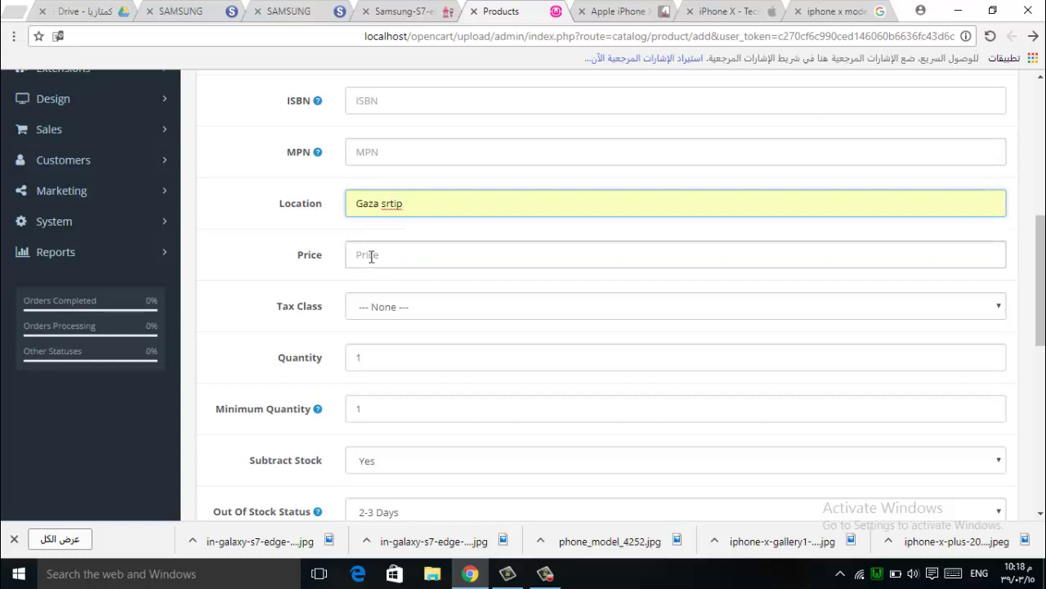
left_click(370, 256)
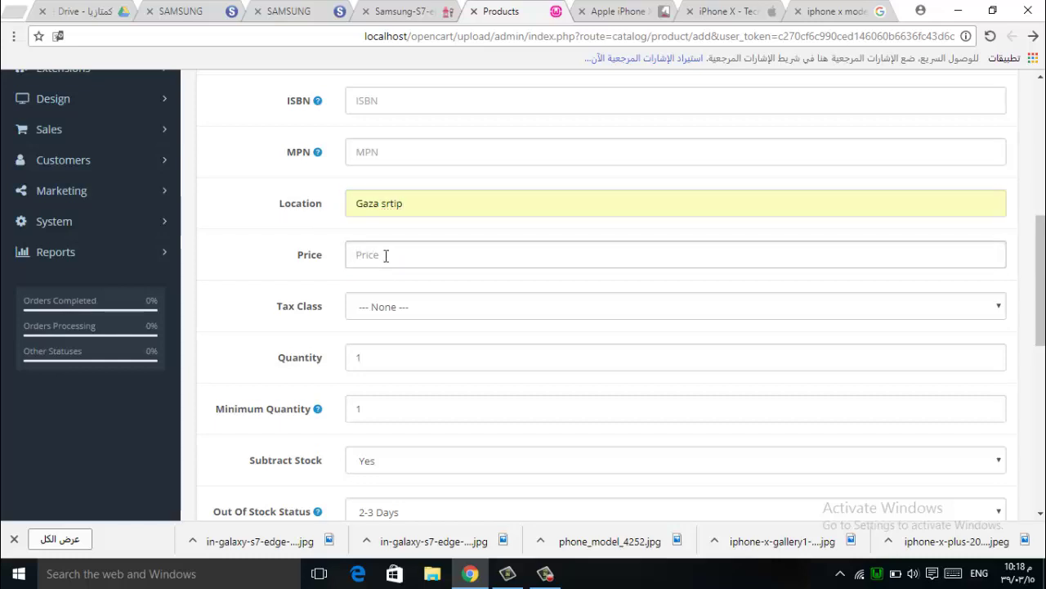
type("1200")
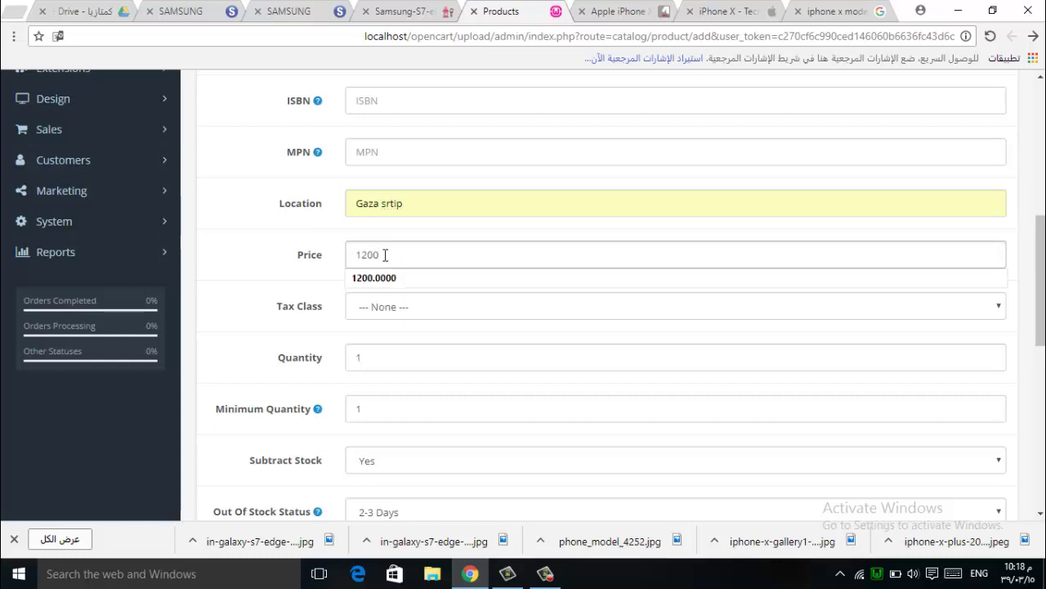
Assign the Taxable Goods tax class to the product and set its quantity to 20
left_click(372, 310)
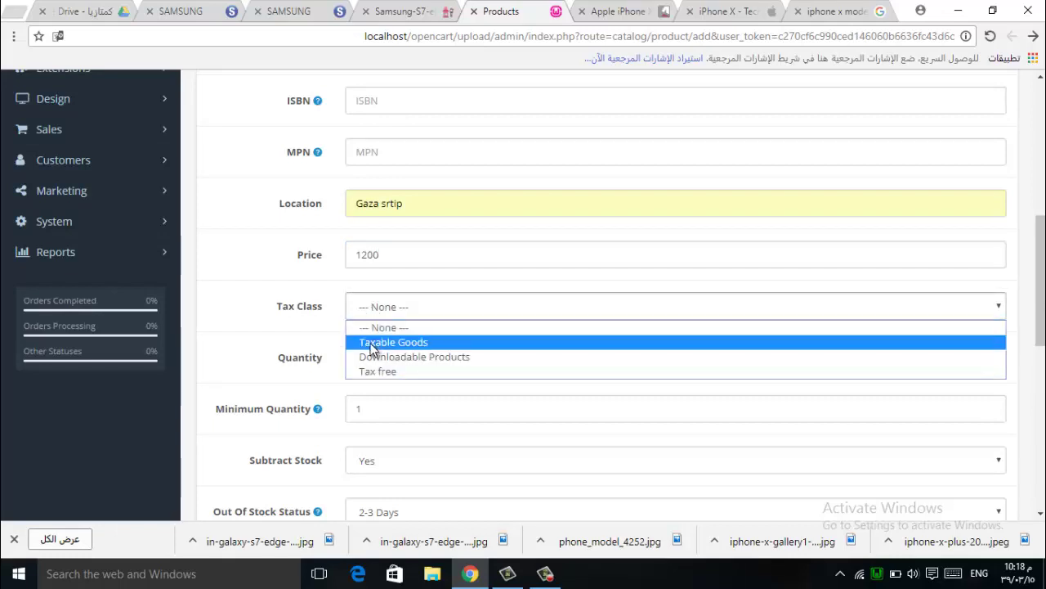
left_click(368, 343)
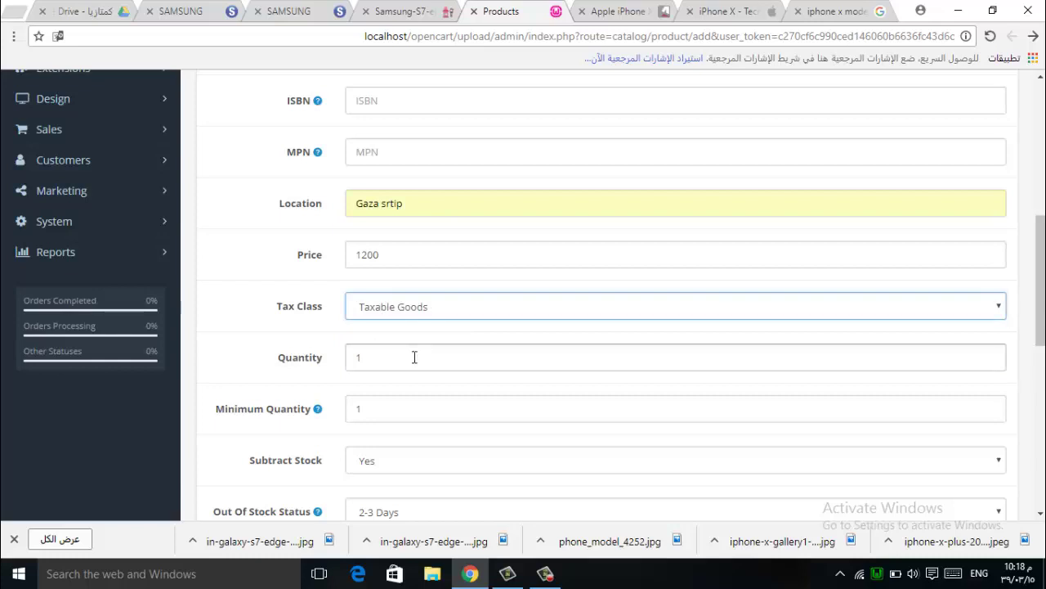
scroll(373, 257, "down", 2)
double_click(362, 207)
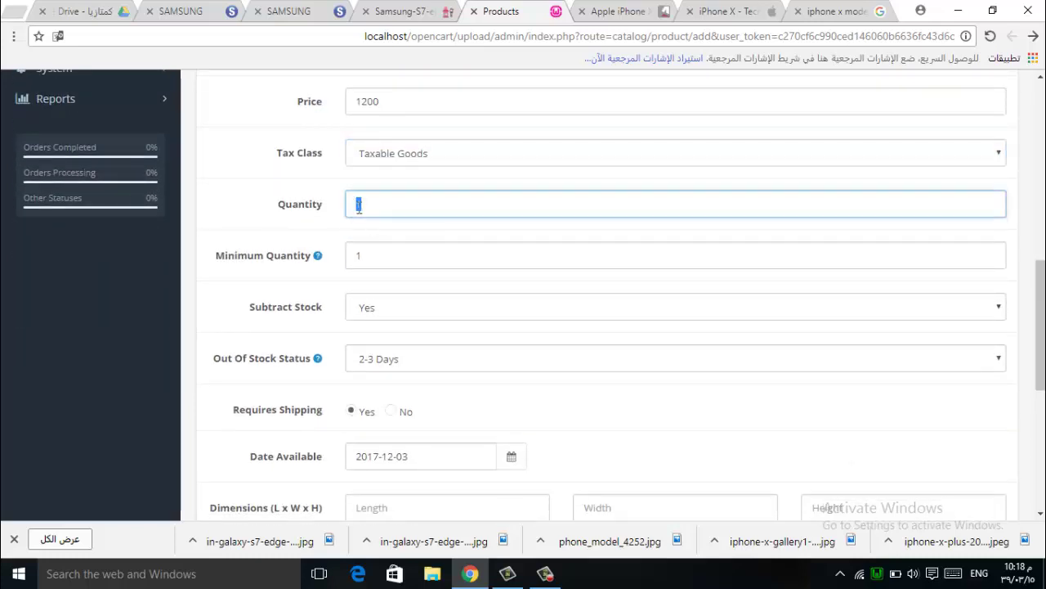
type("20")
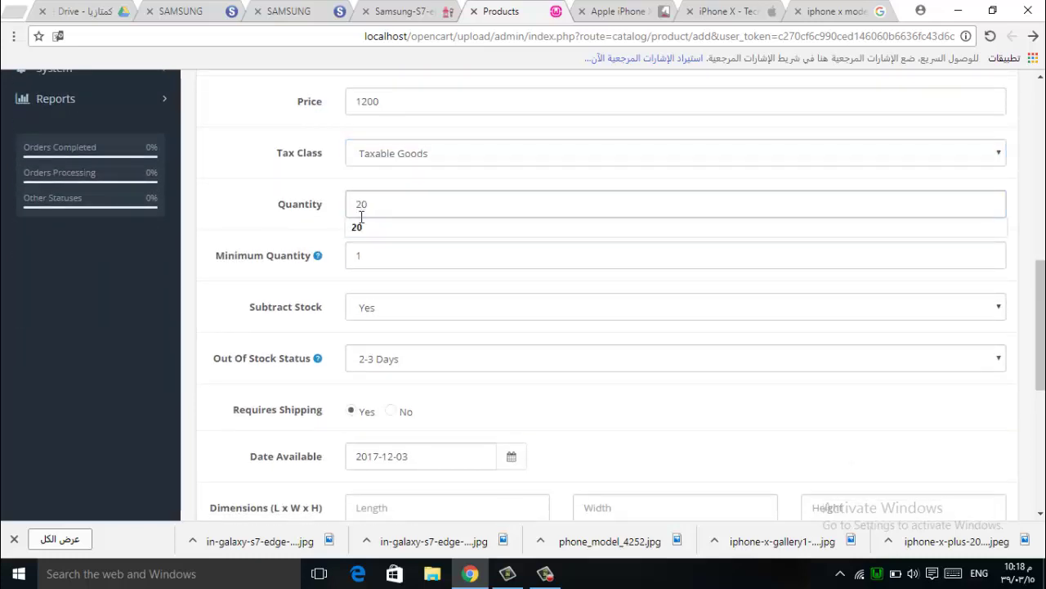
Keep Subtract Stock at Yes and set the product's out of stock status to Out Of Stock
double_click(353, 255)
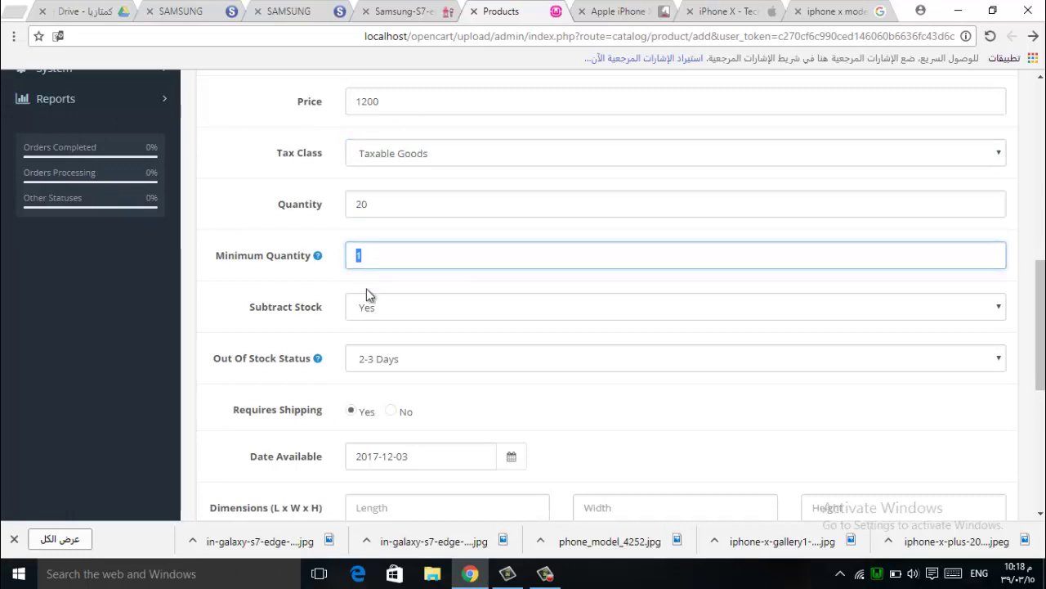
left_click(383, 310)
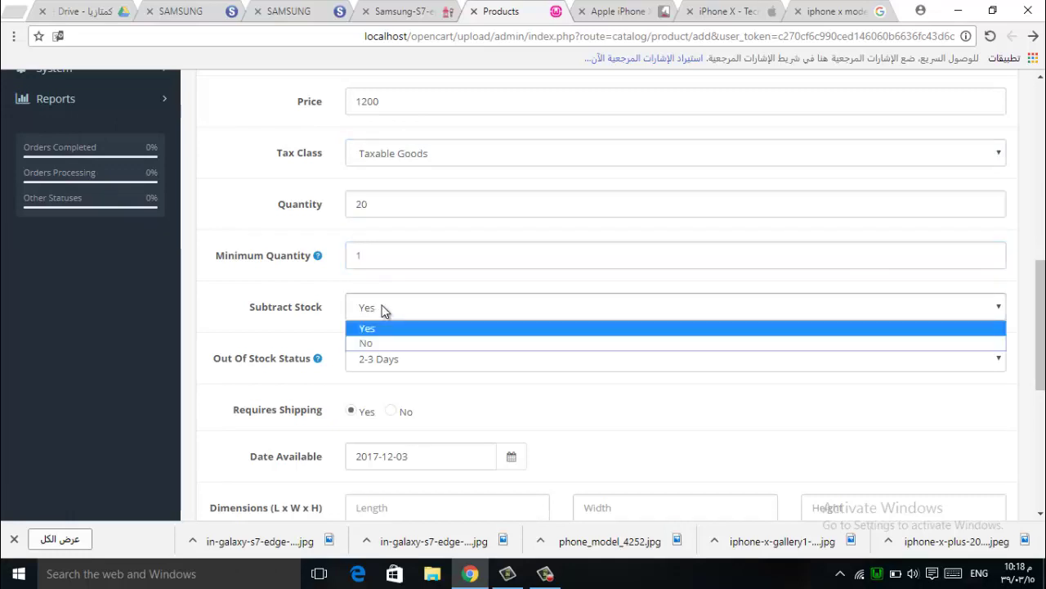
left_click(373, 308)
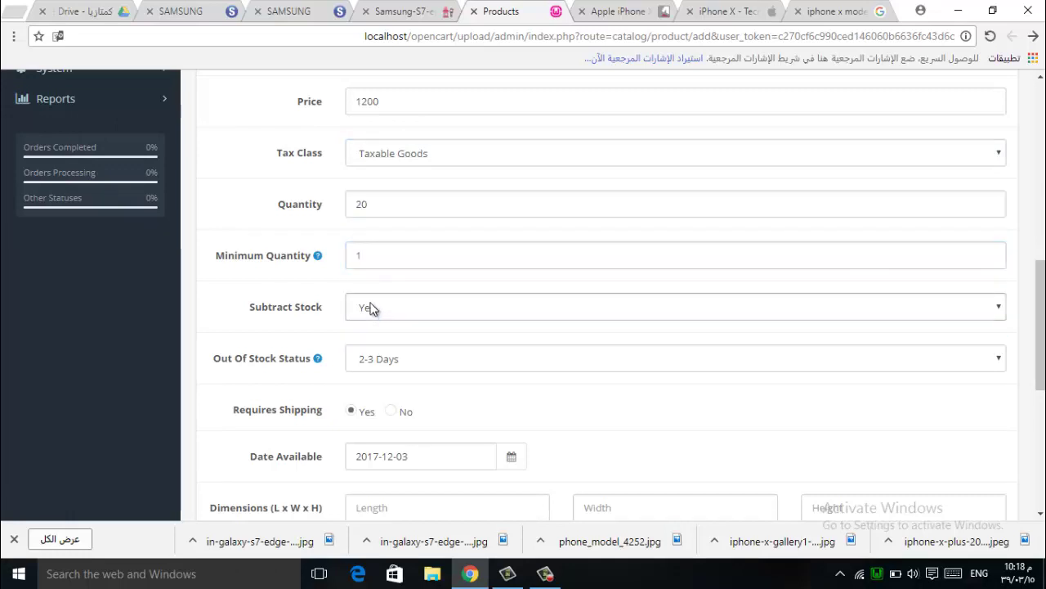
left_click(405, 358)
left_click(391, 412)
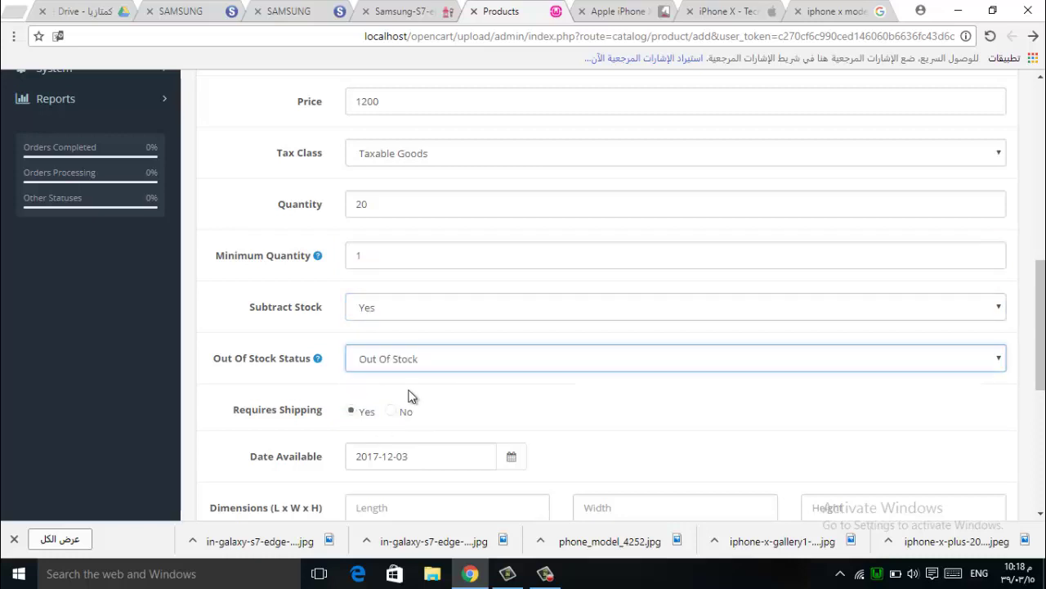
scroll(352, 433, "down", 2)
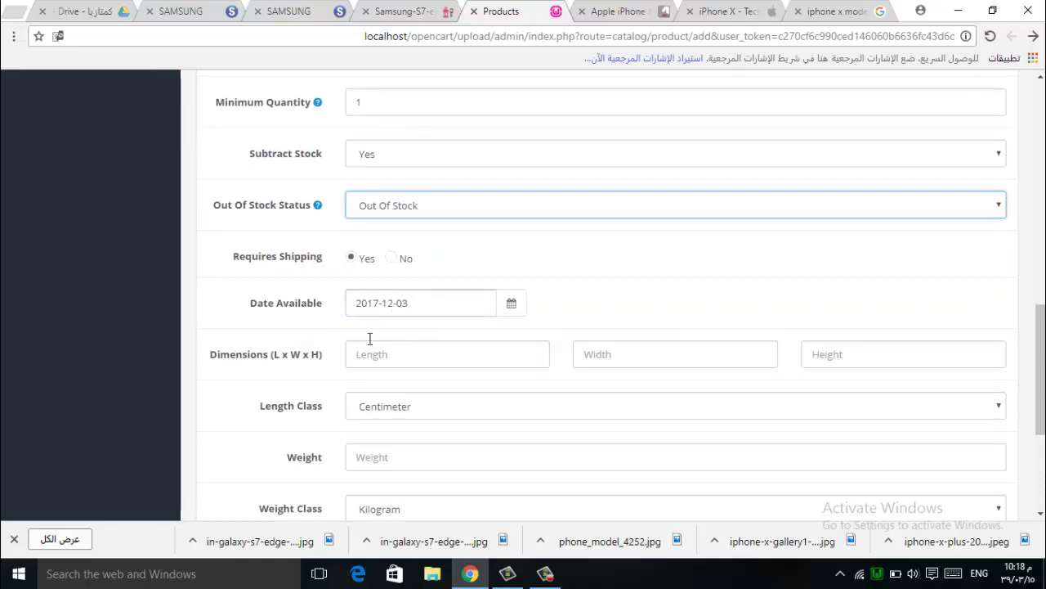
Copy the full A1901 specification table from the GSMArena iPhone X page into the product's Description
left_click(618, 11)
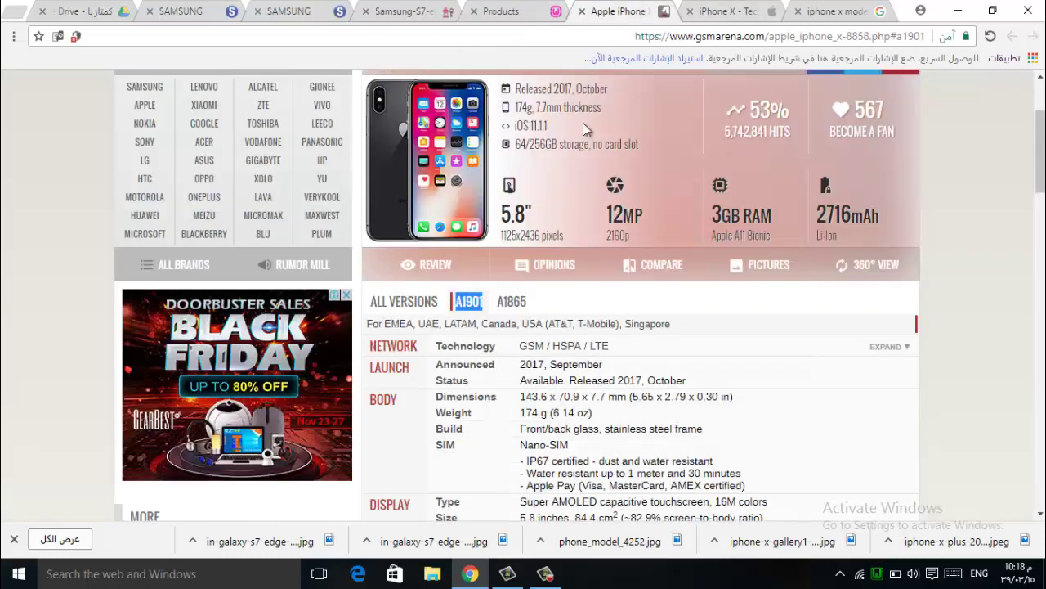
scroll(548, 262, "down", 2)
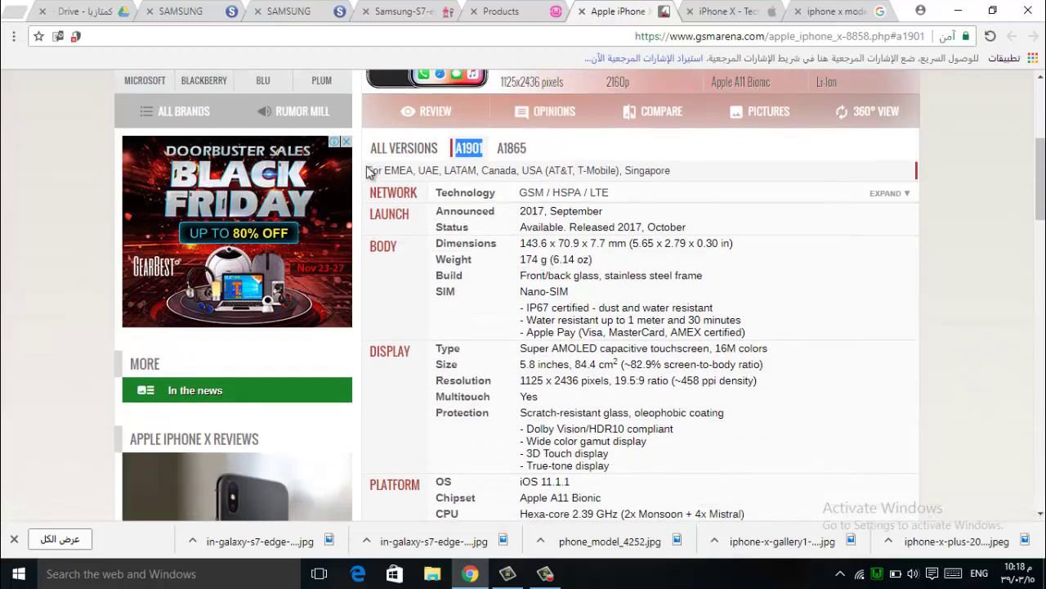
left_click_drag(368, 169, 663, 372)
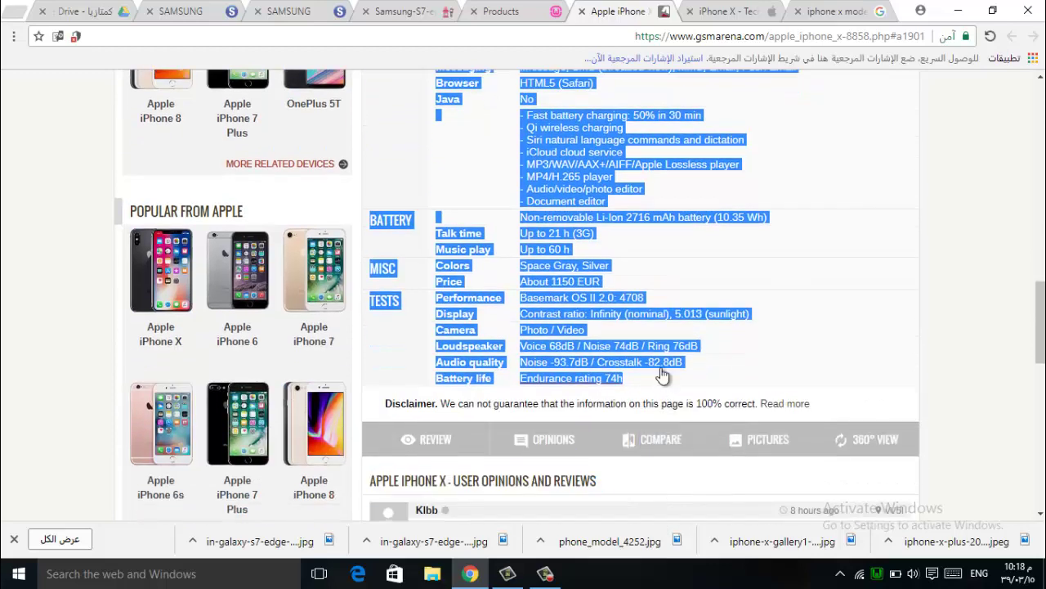
left_click(507, 12)
scroll(385, 145, "up", 8)
scroll(318, 133, "up", 1)
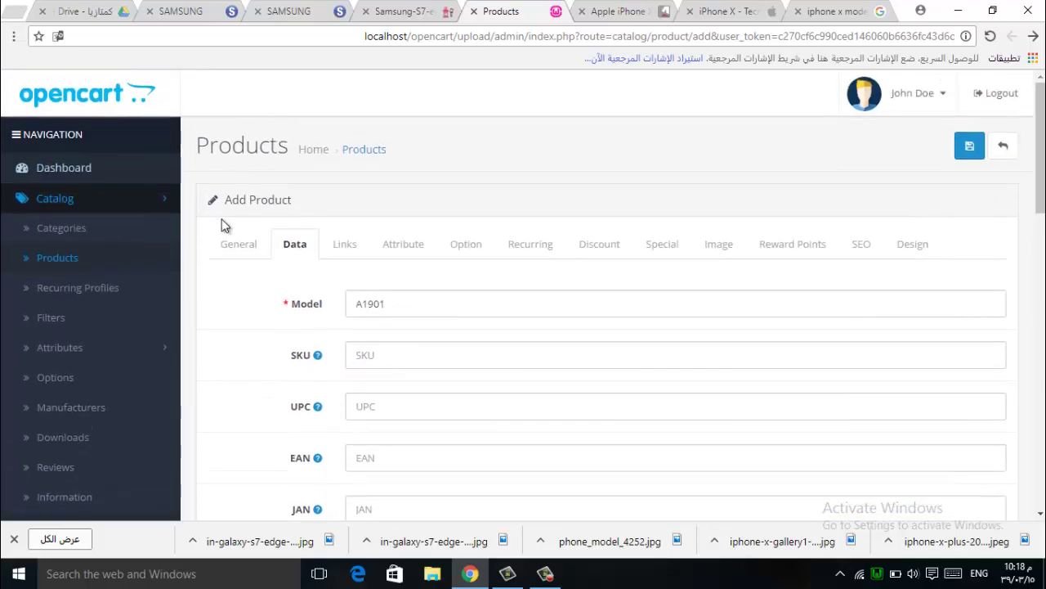
left_click(238, 242)
scroll(376, 368, "down", 2)
left_click(381, 312)
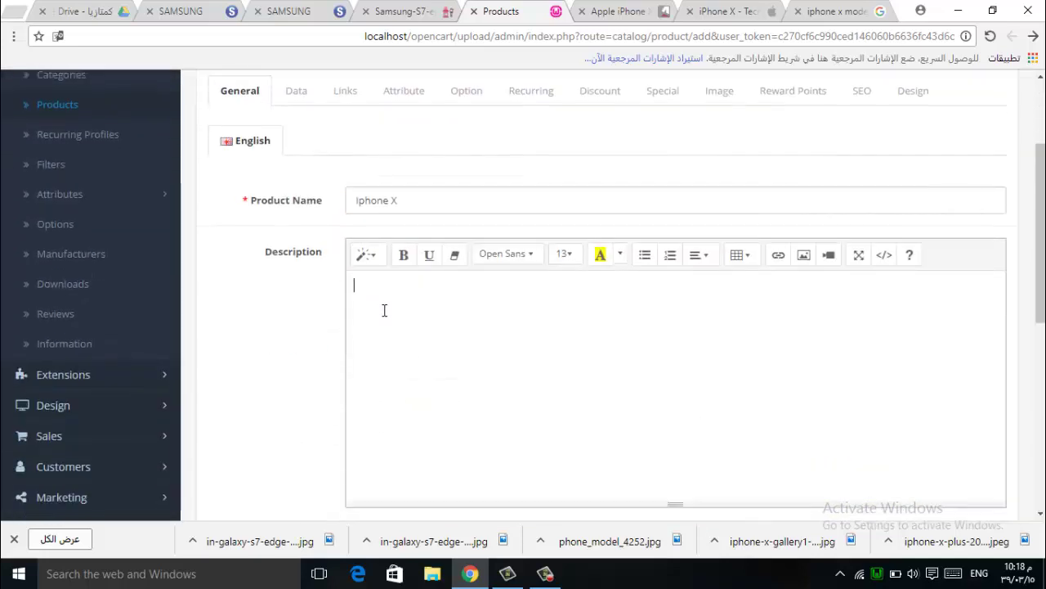
key("ctrl+v")
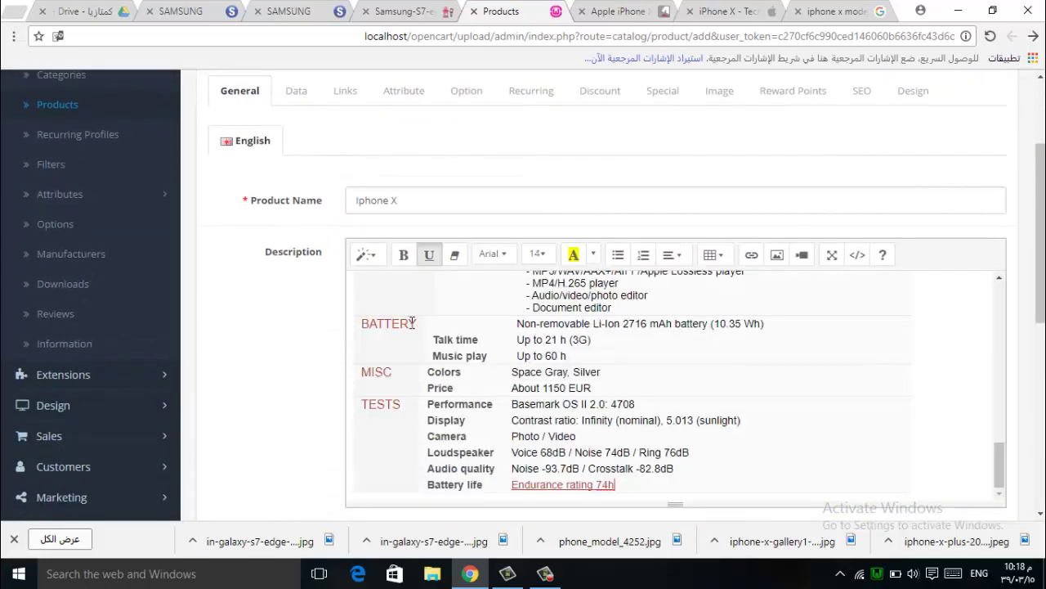
Return to the product's dimension fields and copy the length 143.6 from the GSMArena iPhone X body specifications
left_click(301, 96)
scroll(376, 220, "down", 6)
scroll(394, 241, "down", 2)
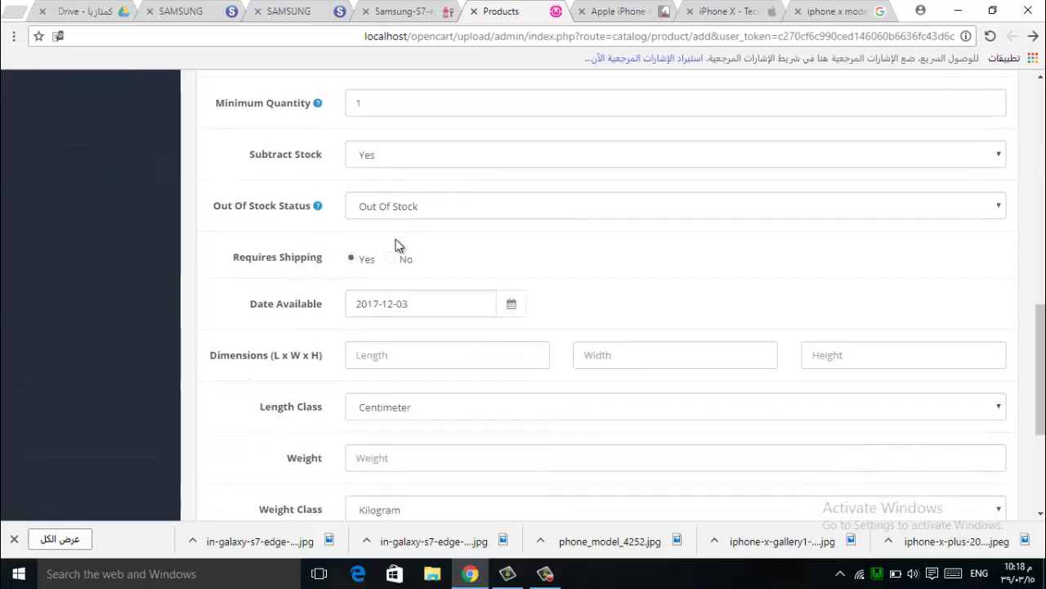
left_click(623, 10)
scroll(630, 274, "up", 13)
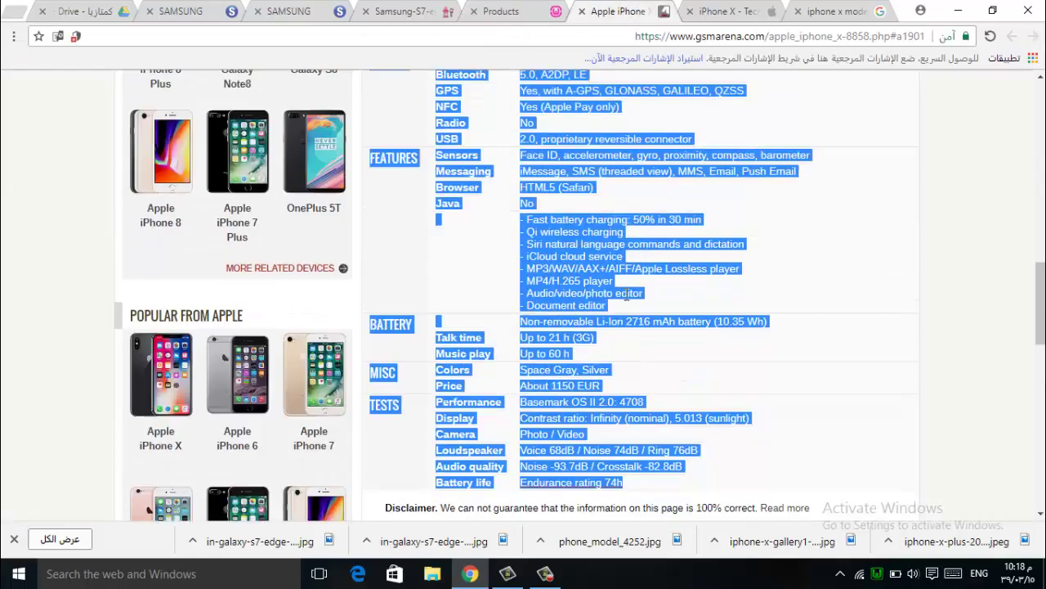
scroll(638, 309, "down", 4)
left_click(739, 285)
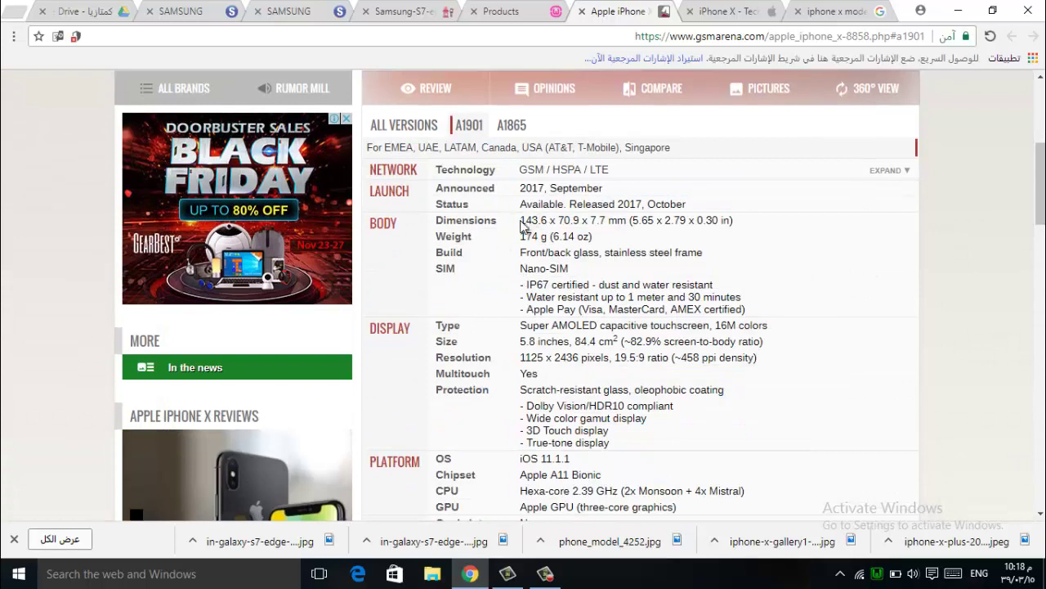
left_click_drag(523, 219, 549, 222)
key("ctrl+c")
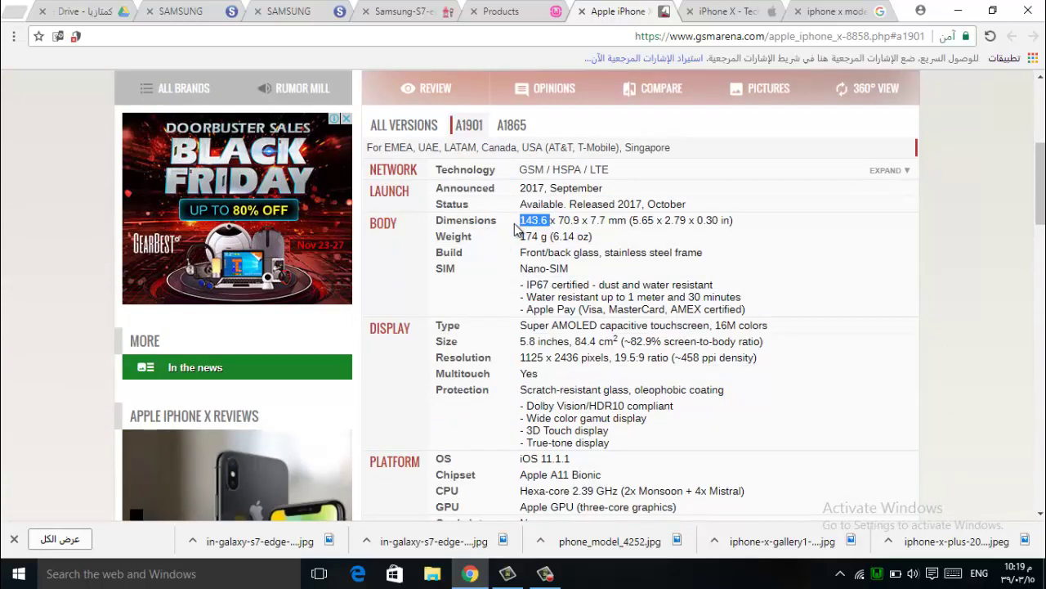
left_click(474, 29)
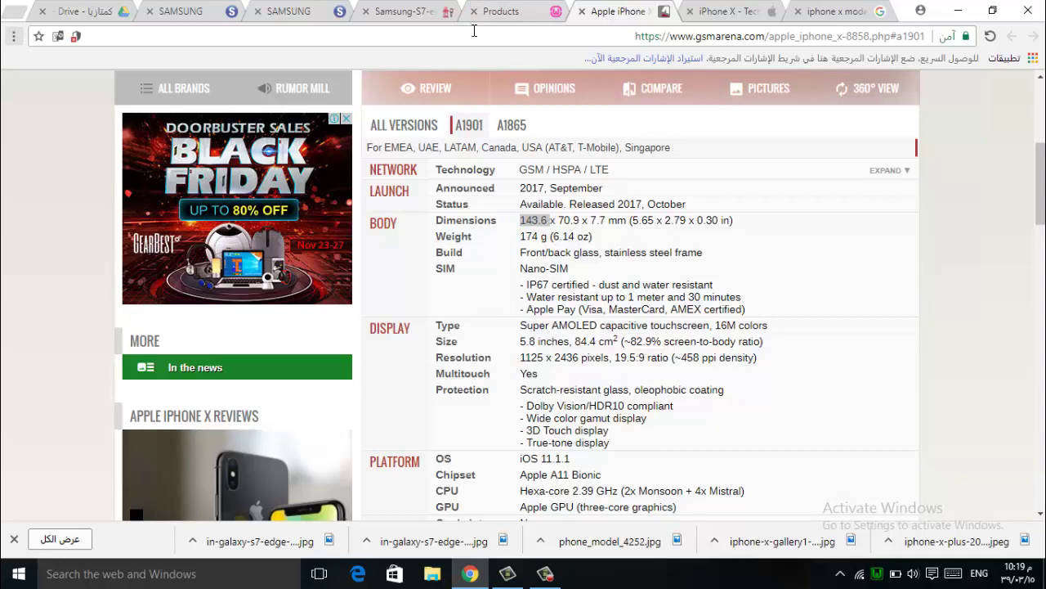
key("alt+f")
key("ctrl+shift+n")
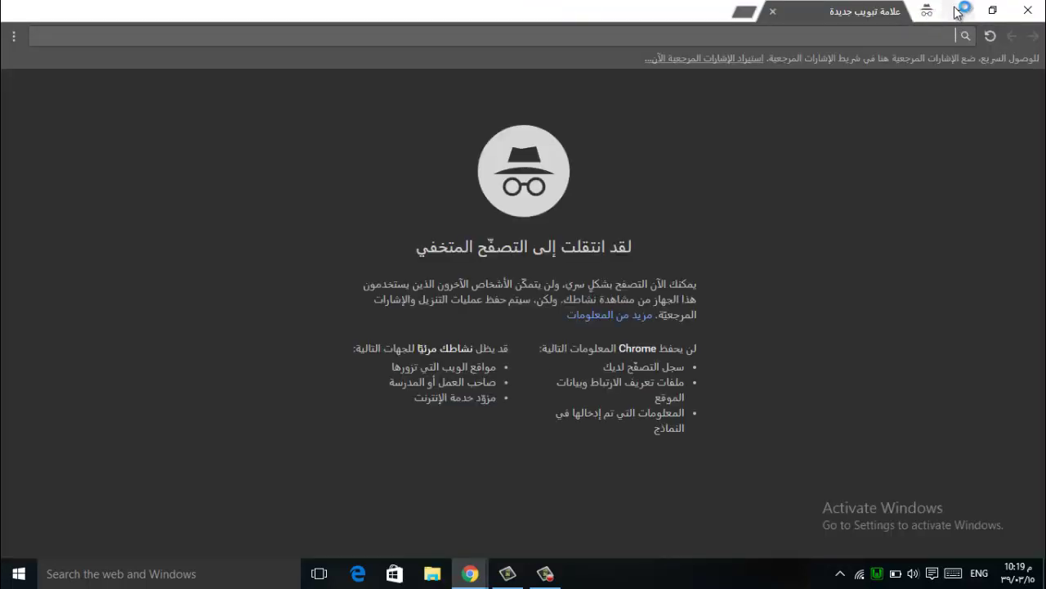
left_click(958, 10)
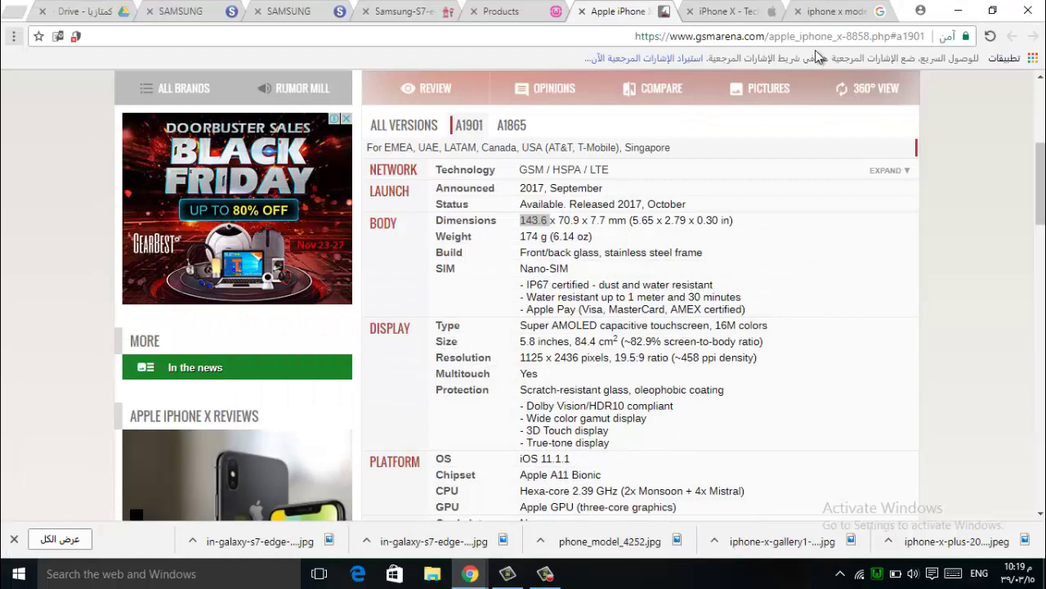
Paste the copied 143.6 into the Length field of the OpenCart product's dimensions
key("ctrl+shift+Tab")
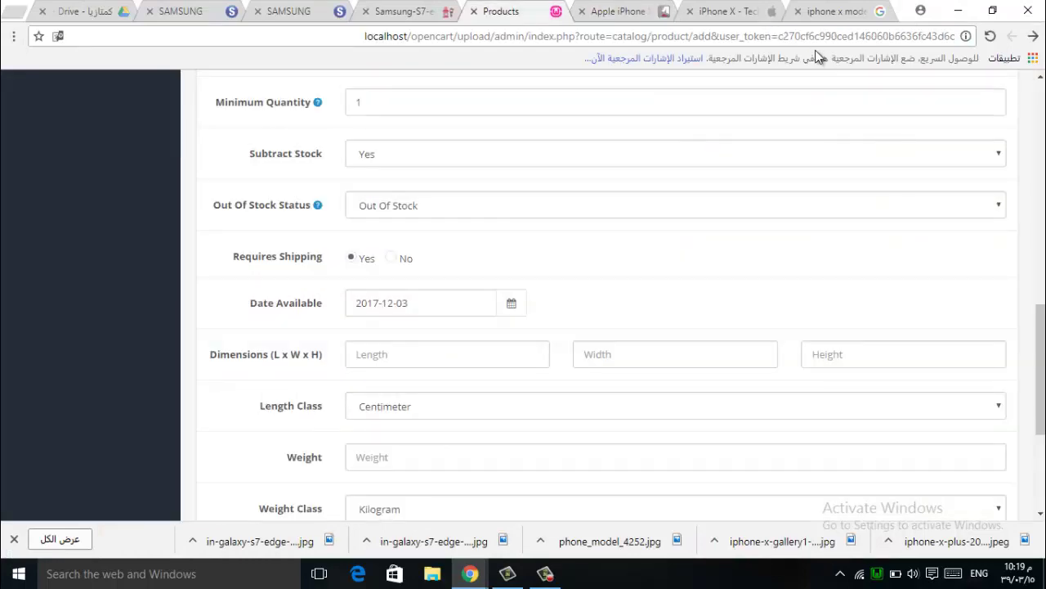
left_click(453, 350)
key("ctrl+v")
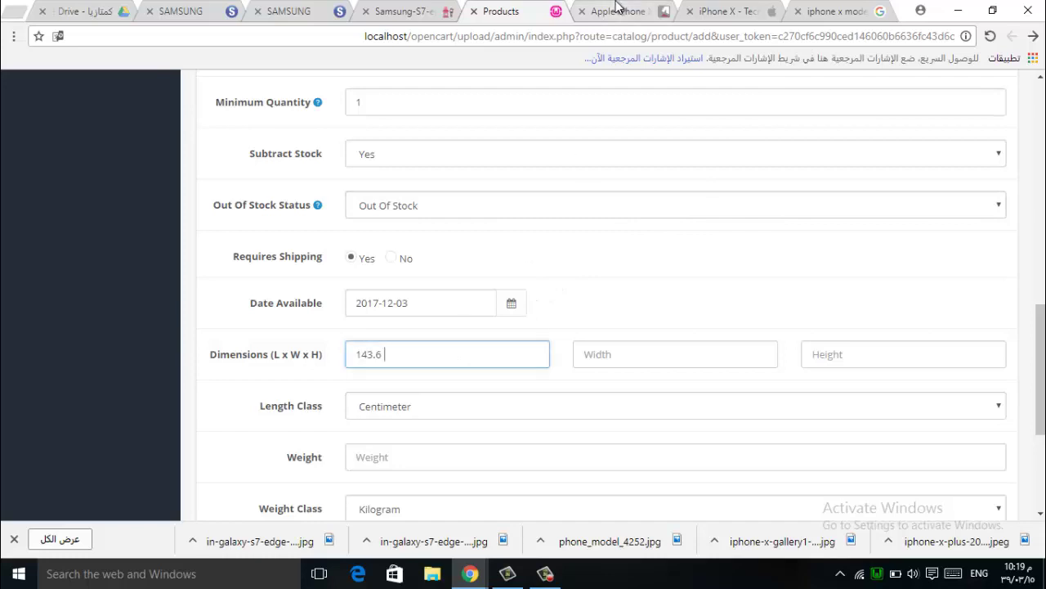
Copy the width 70.9 from the GSMArena dimensions into the product's Width field
left_click(619, 10)
left_click(564, 217)
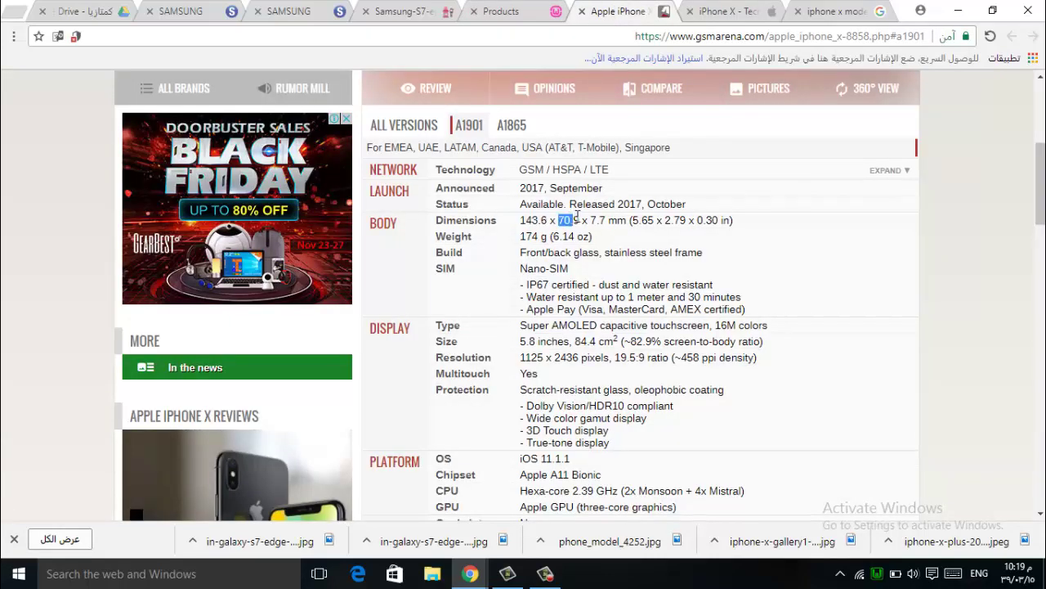
key("ctrl+c")
left_click(511, 11)
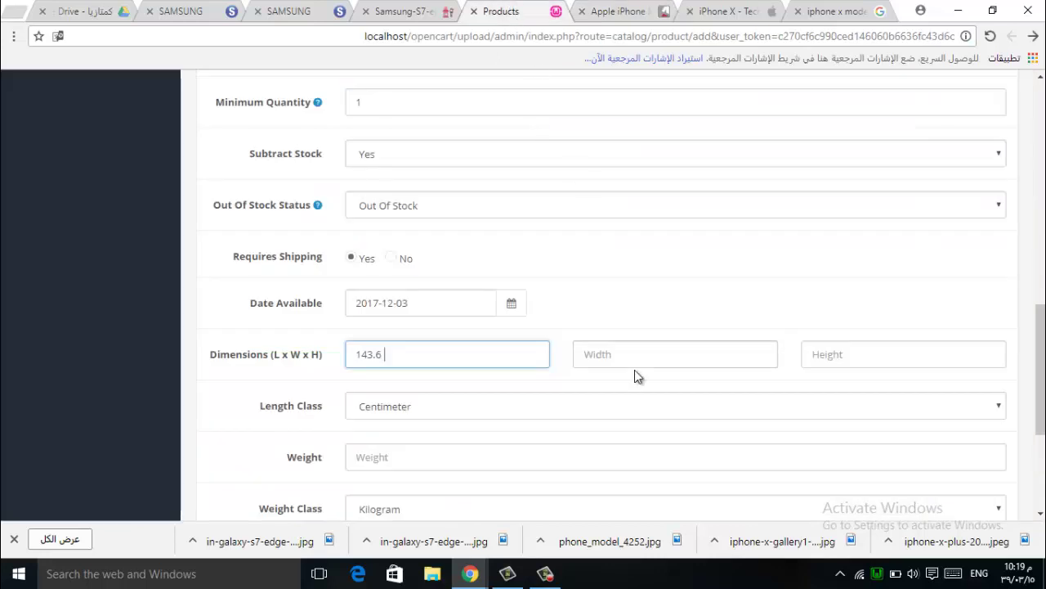
left_click(635, 355)
key("ctrl+v")
Set the product's height to 7.7 and its length class to Millimeter
left_click(839, 353)
type("7.7")
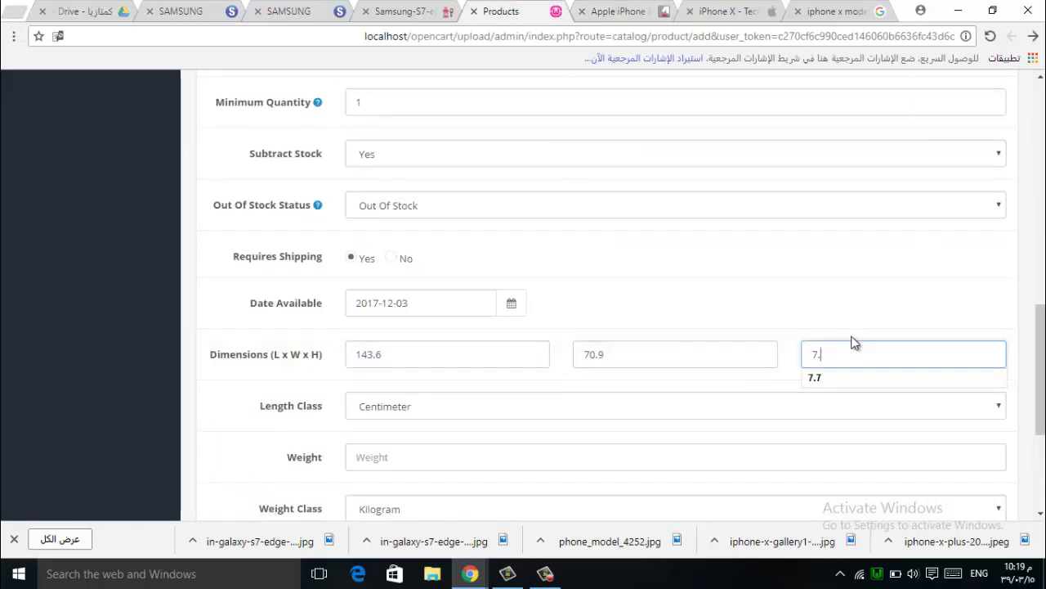
left_click(444, 406)
left_click(422, 444)
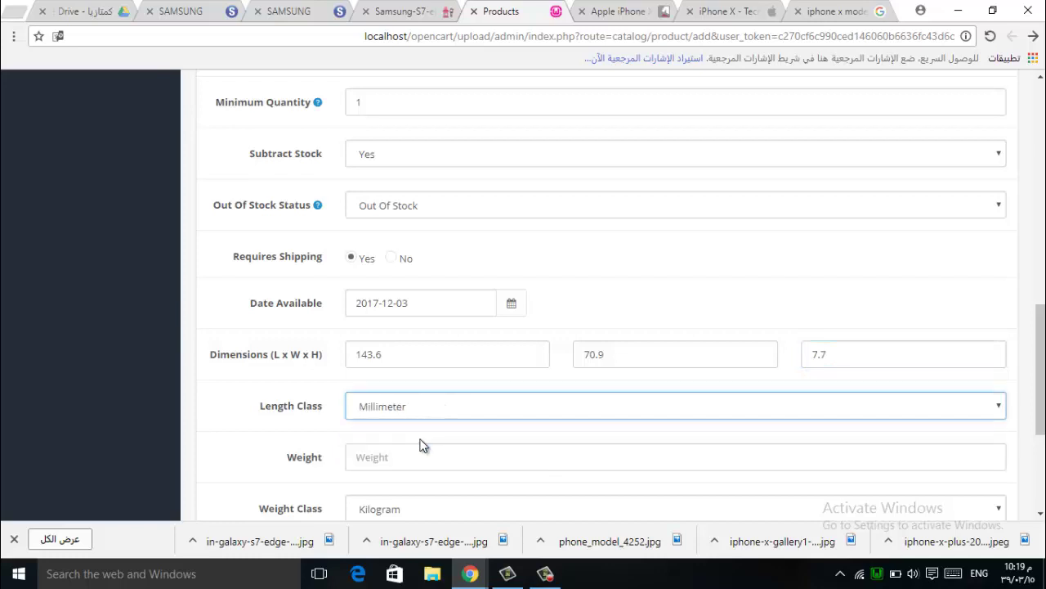
Copy the weight 174 from the GSMArena body specifications into the product's Weight field
scroll(420, 444, "down", 2)
left_click(613, 11)
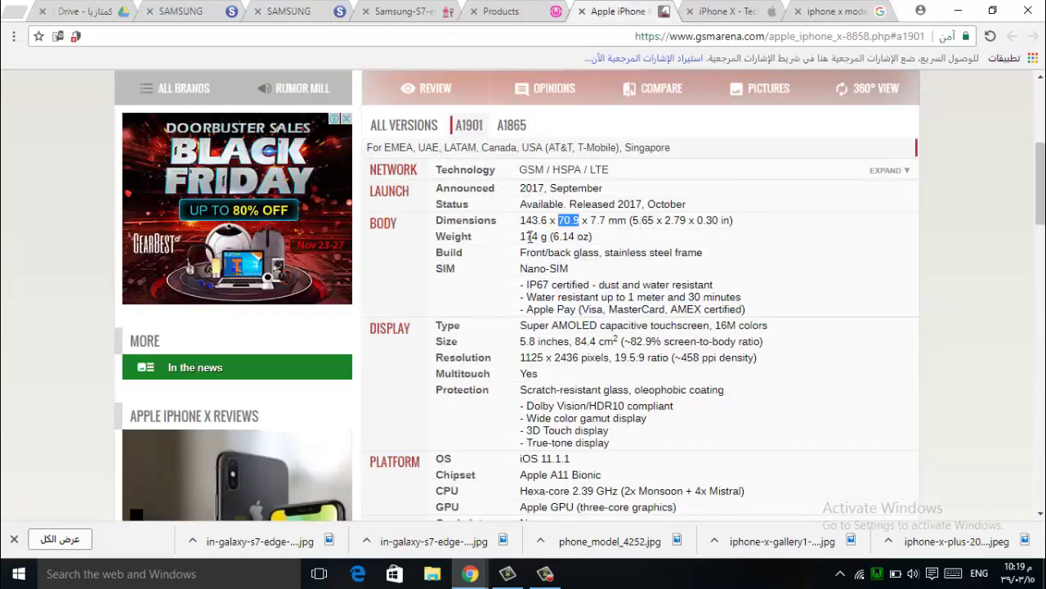
left_click_drag(522, 237, 540, 236)
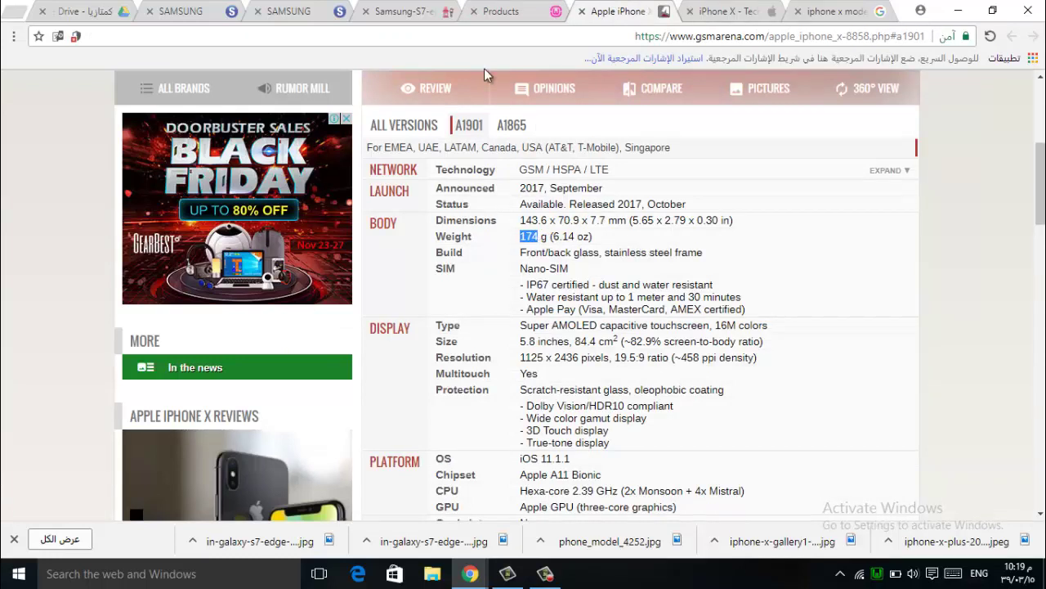
left_click(501, 10)
left_click(434, 294)
key("ctrl+v")
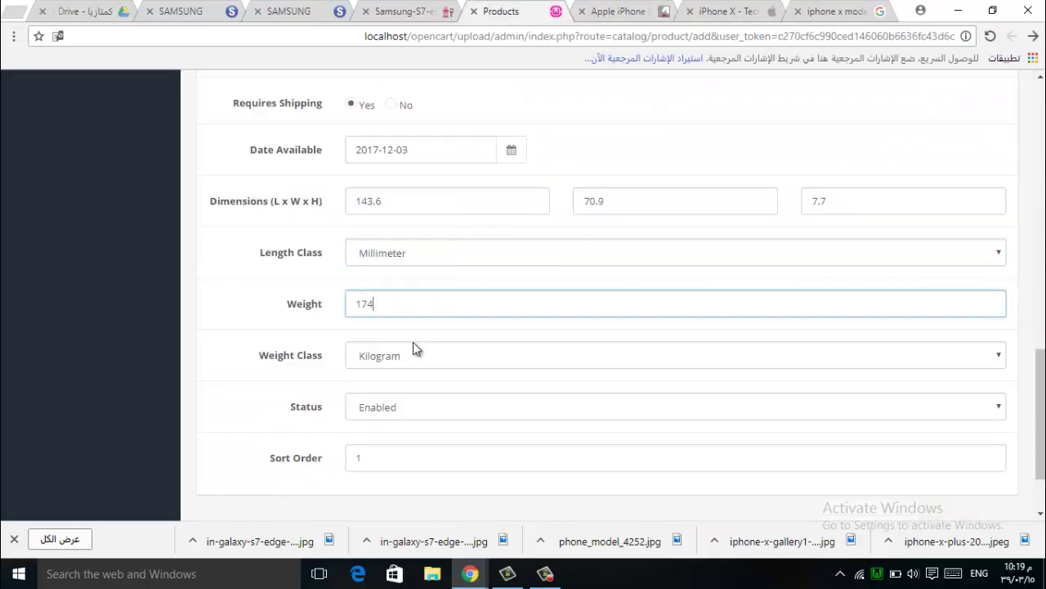
Set the product's weight class to Gram and its sort order to 0
left_click(414, 353)
left_click(404, 390)
scroll(409, 378, "down", 2)
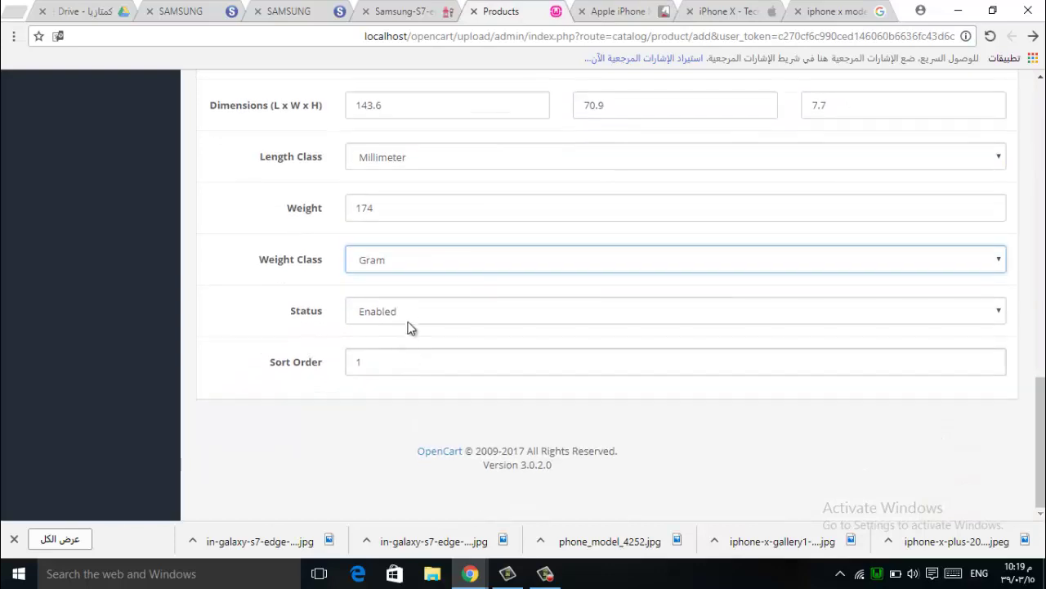
left_click(321, 367)
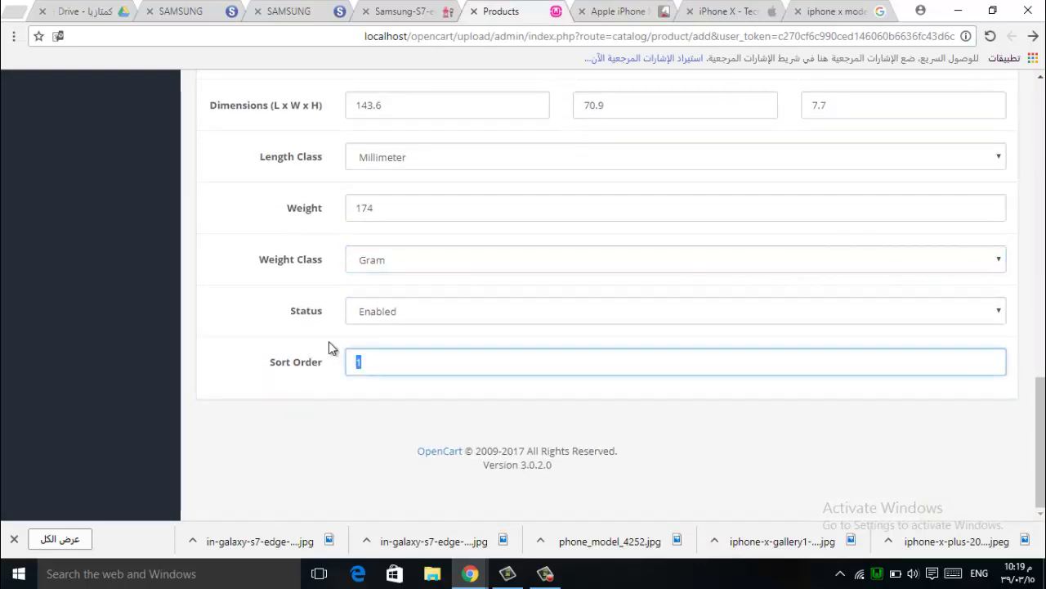
type("0")
Add a discount entry to the product with both its start date and end date set to 2017-12-05
scroll(402, 352, "up", 15)
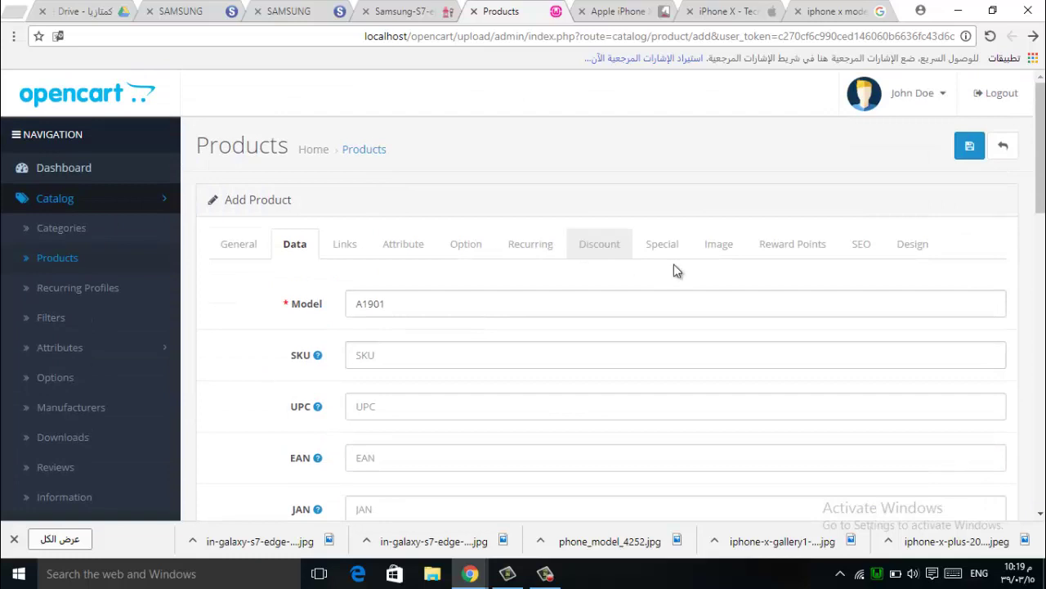
left_click(616, 248)
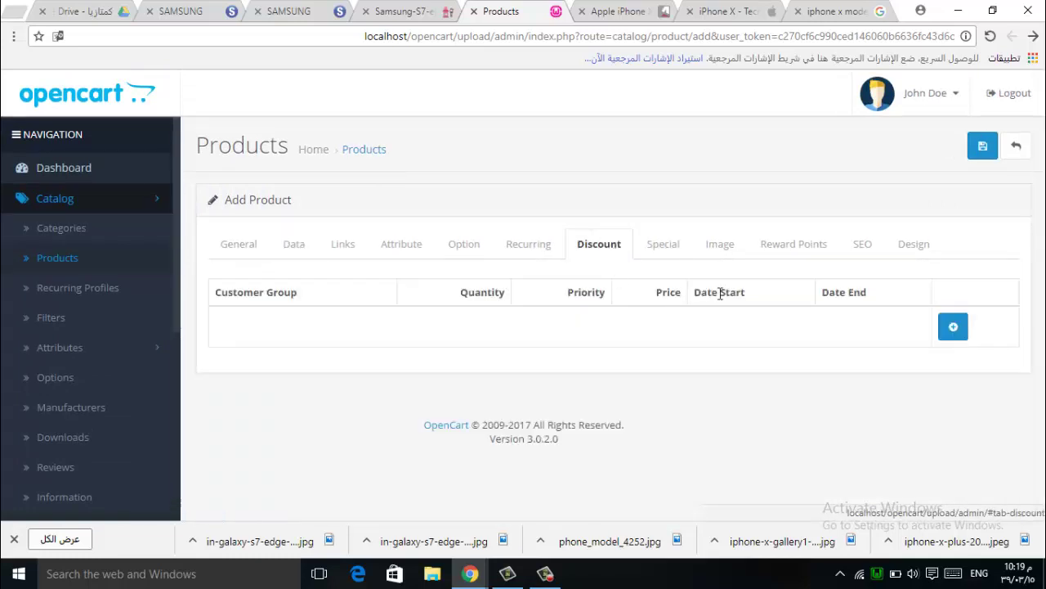
left_click(955, 329)
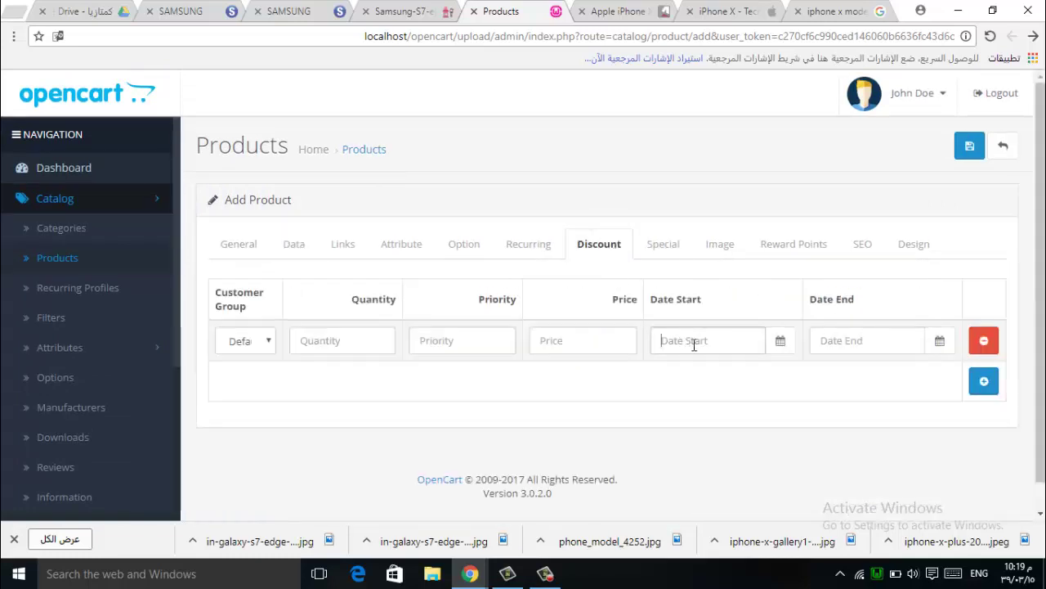
left_click(760, 342)
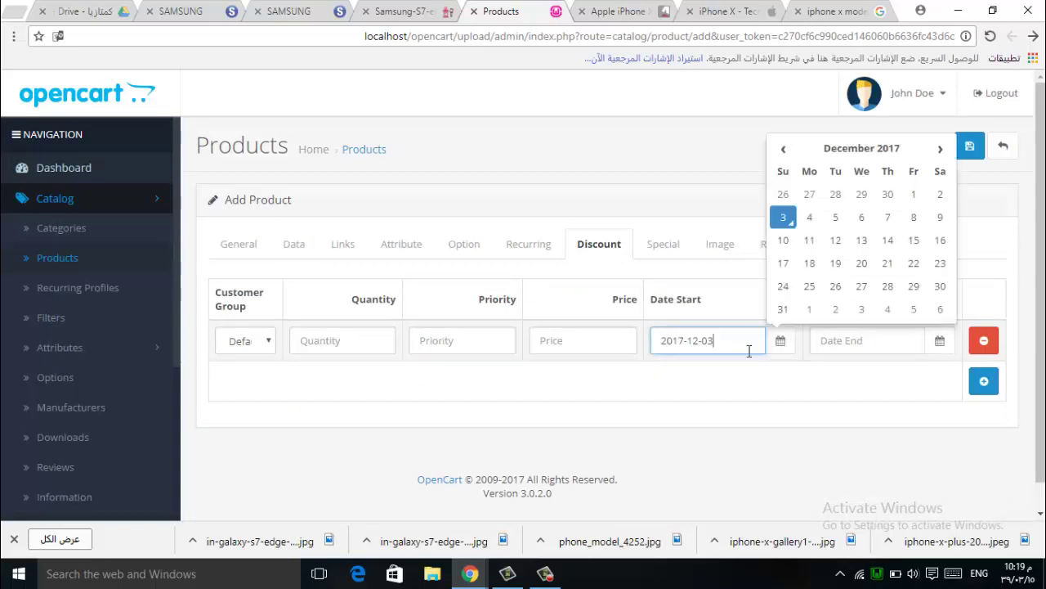
left_click(836, 217)
left_click(940, 342)
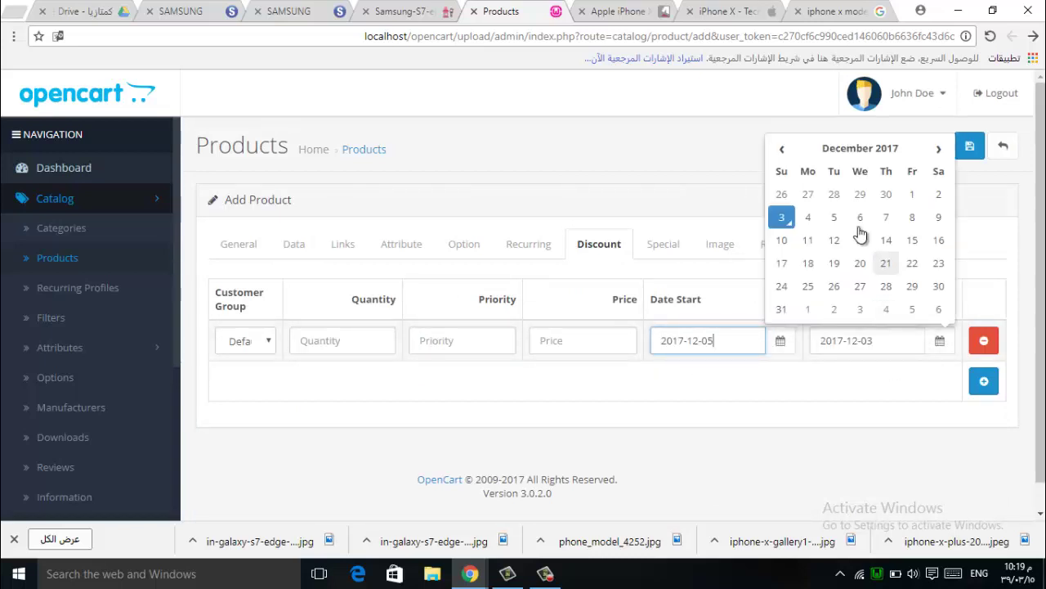
left_click(837, 218)
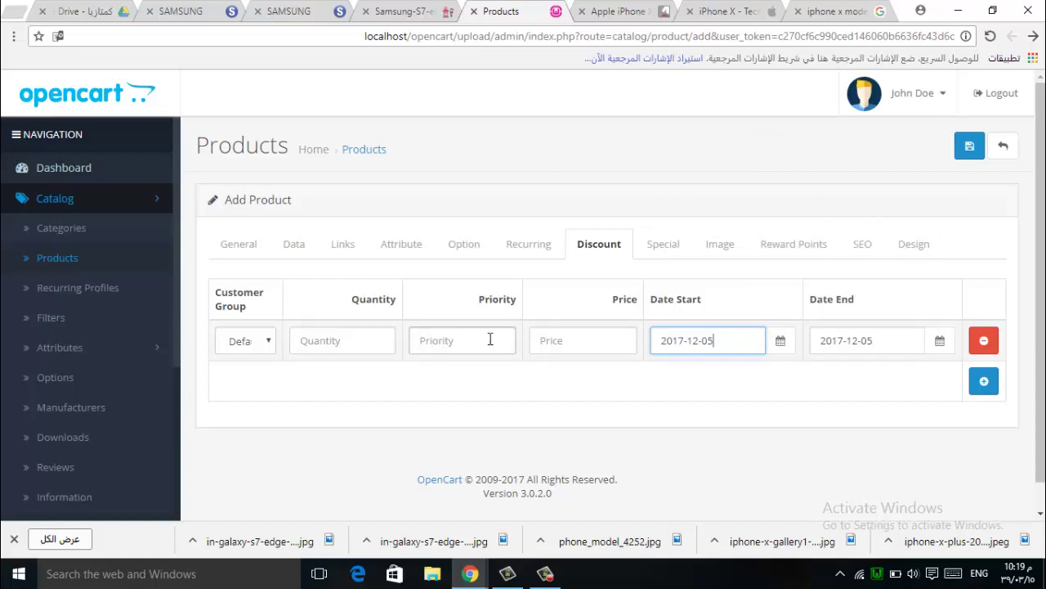
Set the first discount entry's price to 1100
left_click(547, 331)
type("1")
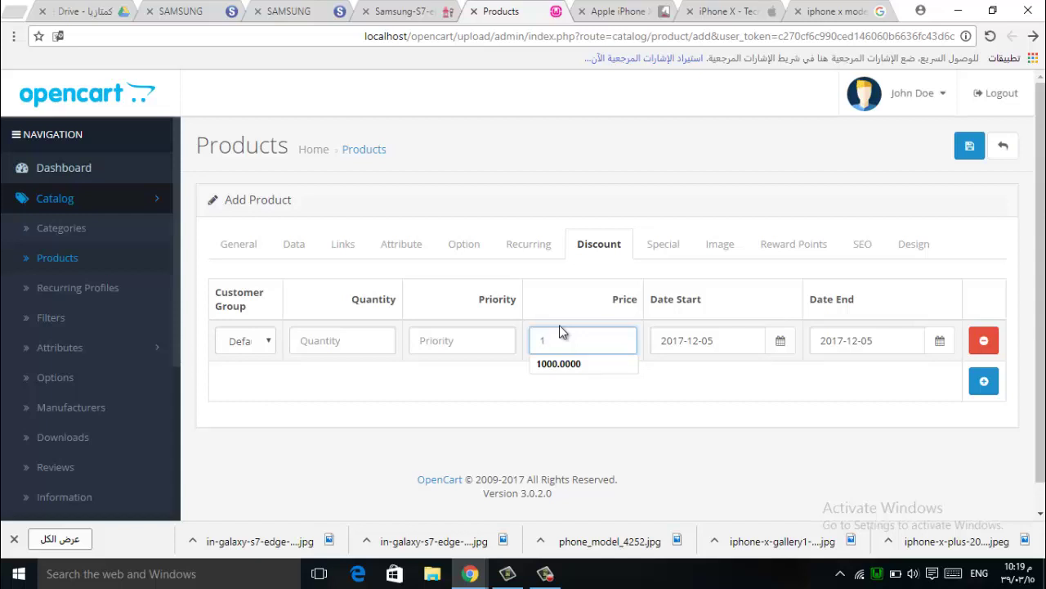
type("100")
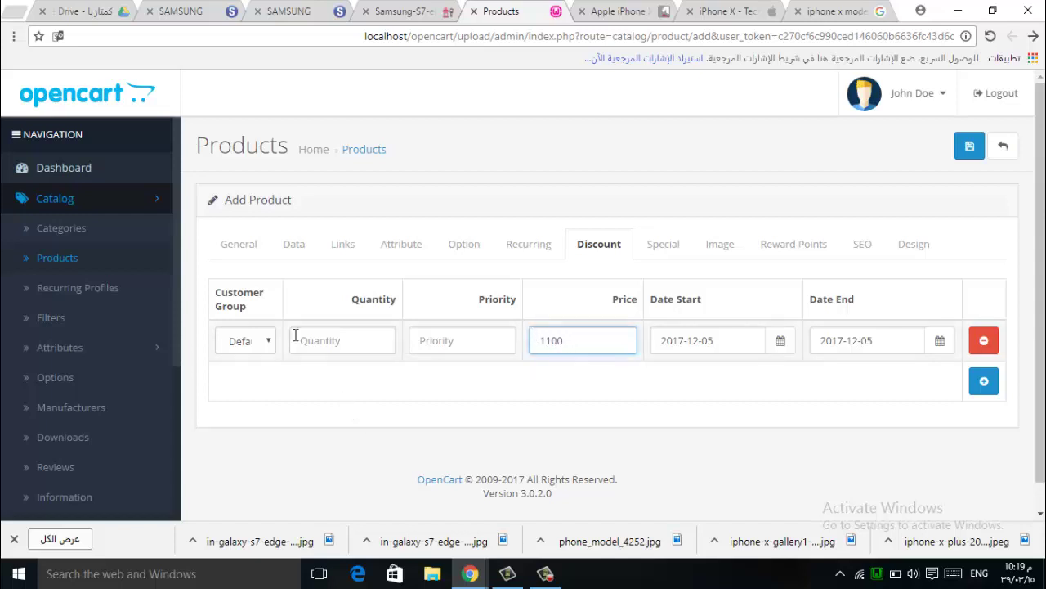
Add a second discount entry with start date 2017-12-03 and end date 2017-12-10
left_click(983, 381)
left_click(694, 379)
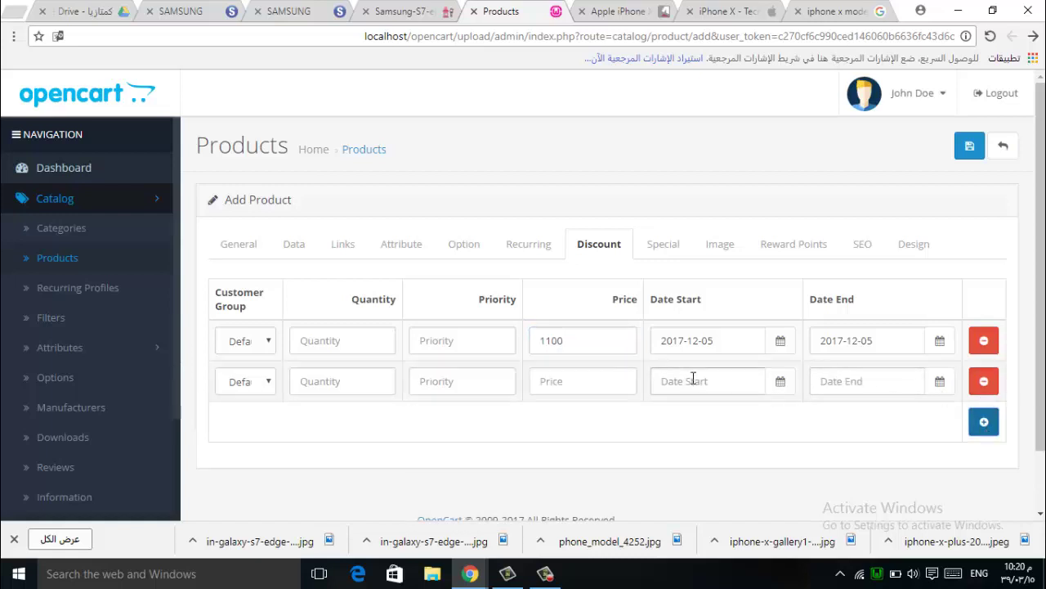
left_click(694, 379)
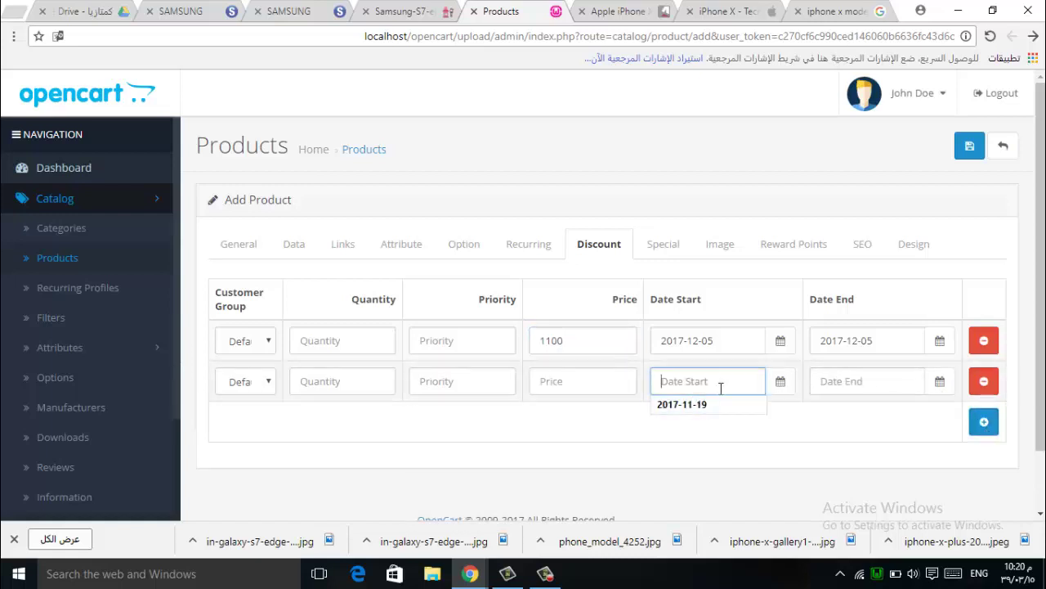
left_click(783, 388)
left_click(784, 258)
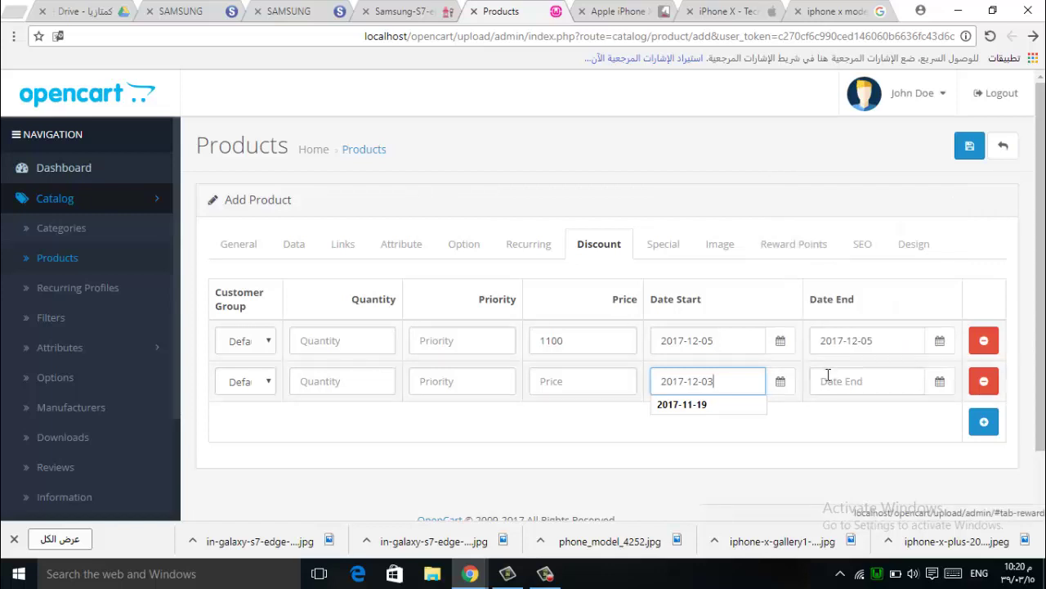
left_click(846, 382)
left_click(939, 384)
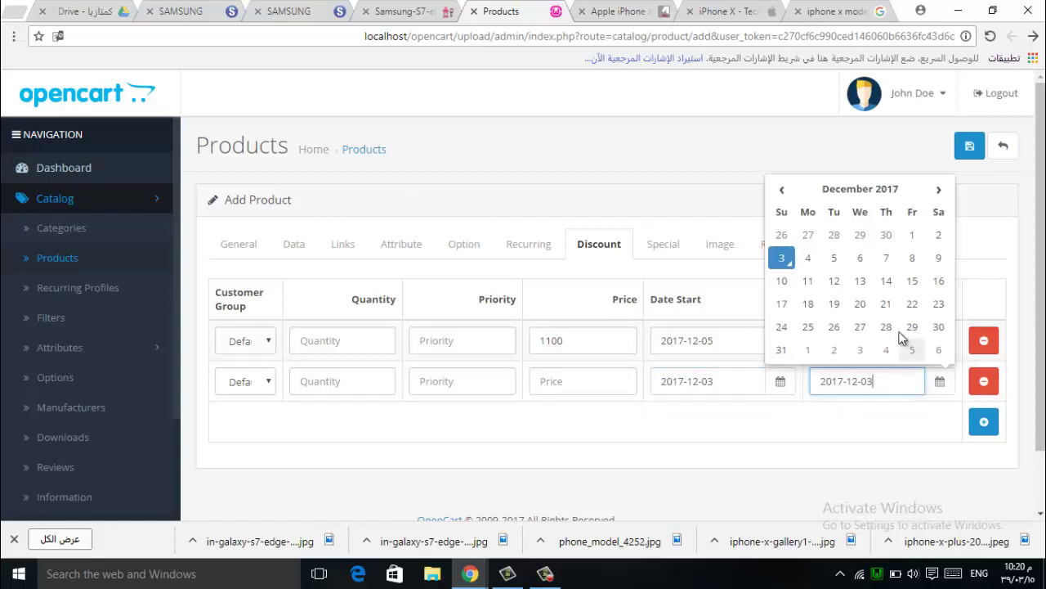
left_click(781, 283)
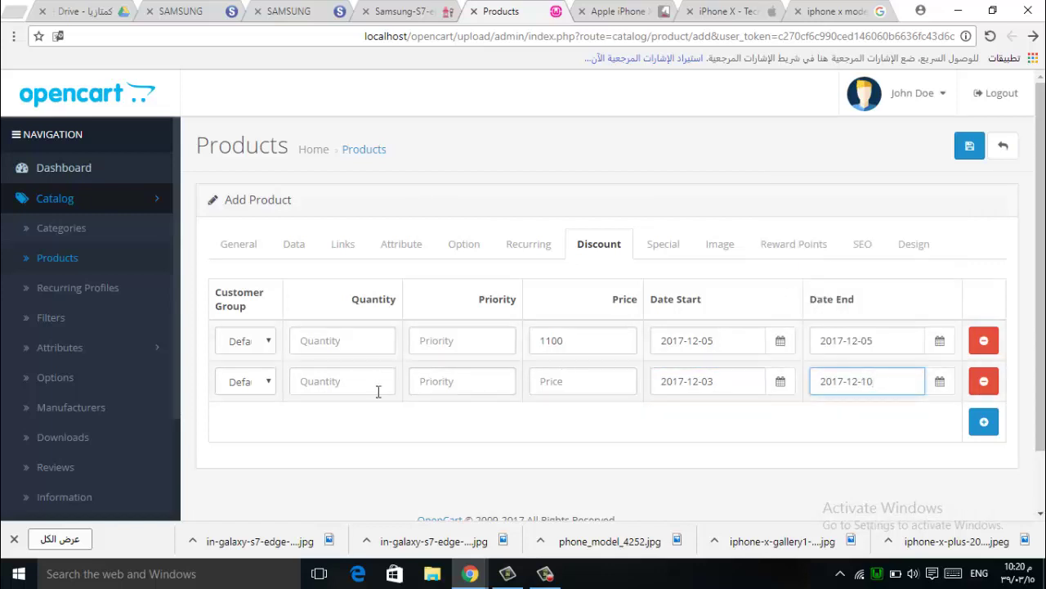
Set the second discount entry's quantity to 2 and its start date to 2017-12-06
left_click(327, 366)
type("2")
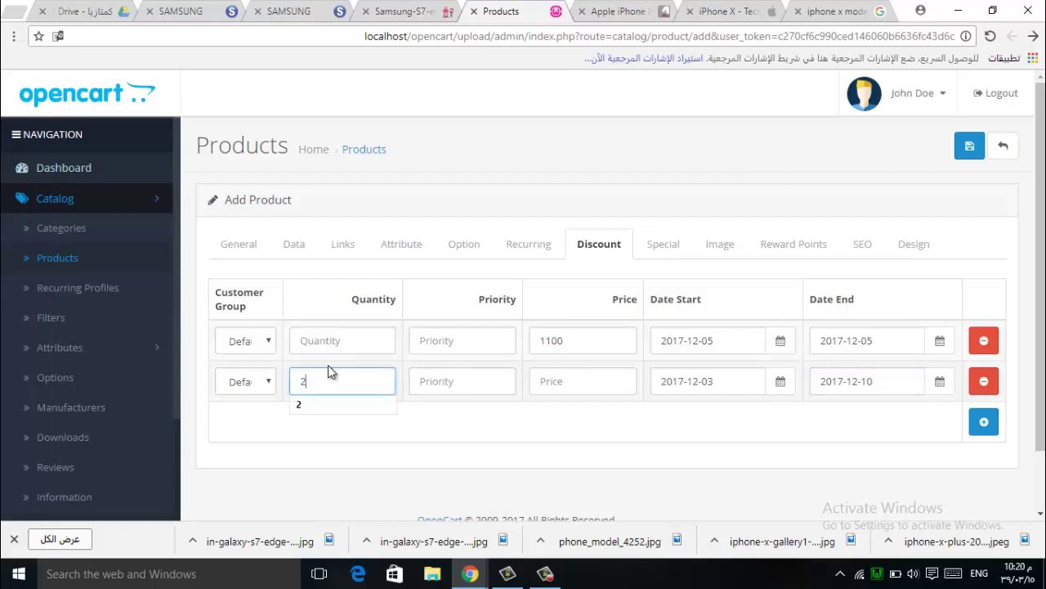
left_click(575, 380)
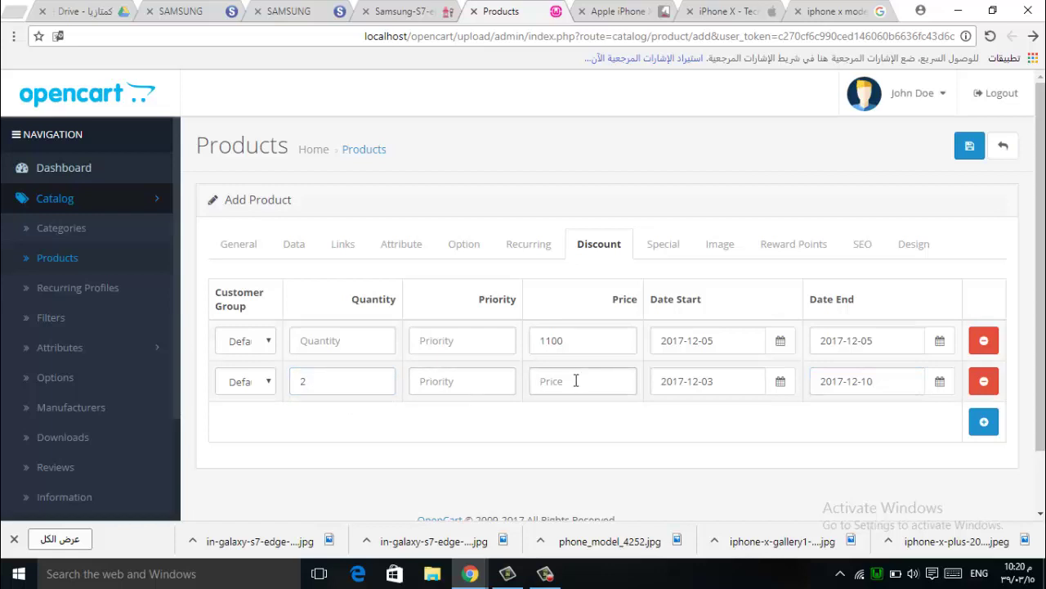
left_click(781, 386)
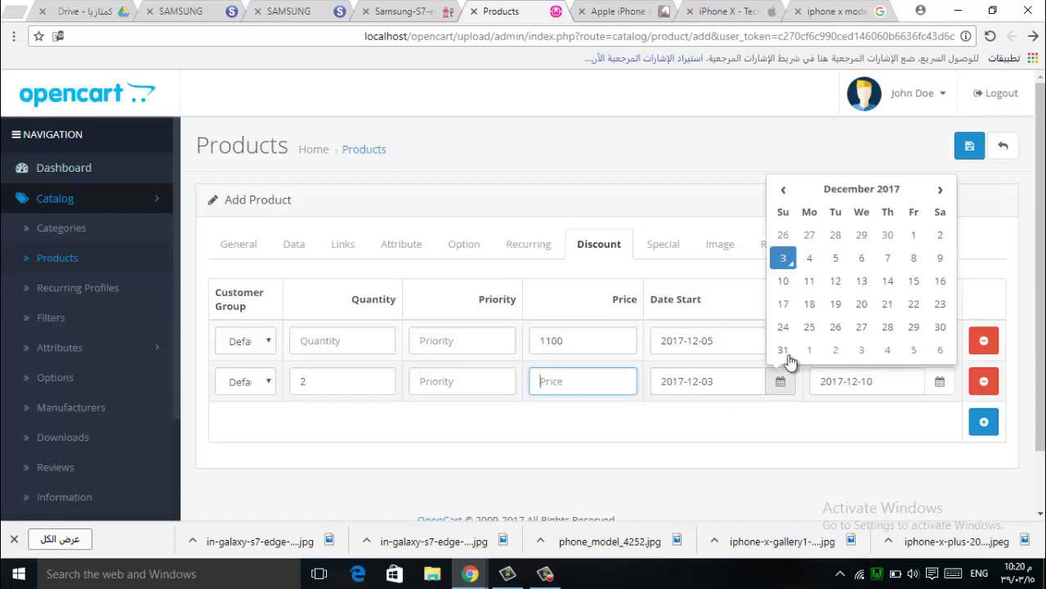
left_click(858, 261)
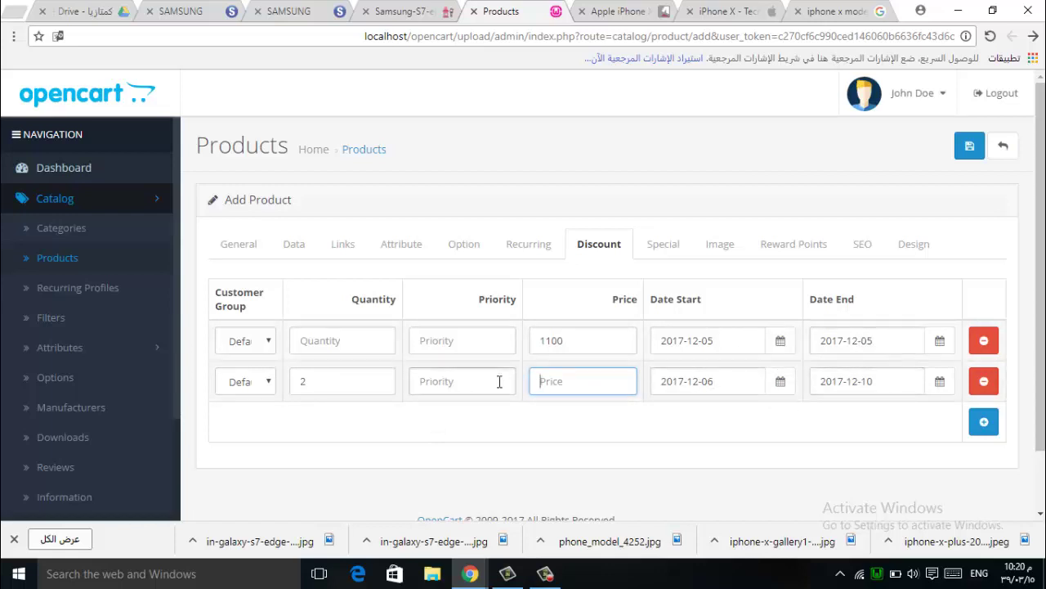
Set the second discount entry's price to 1050
left_click(544, 372)
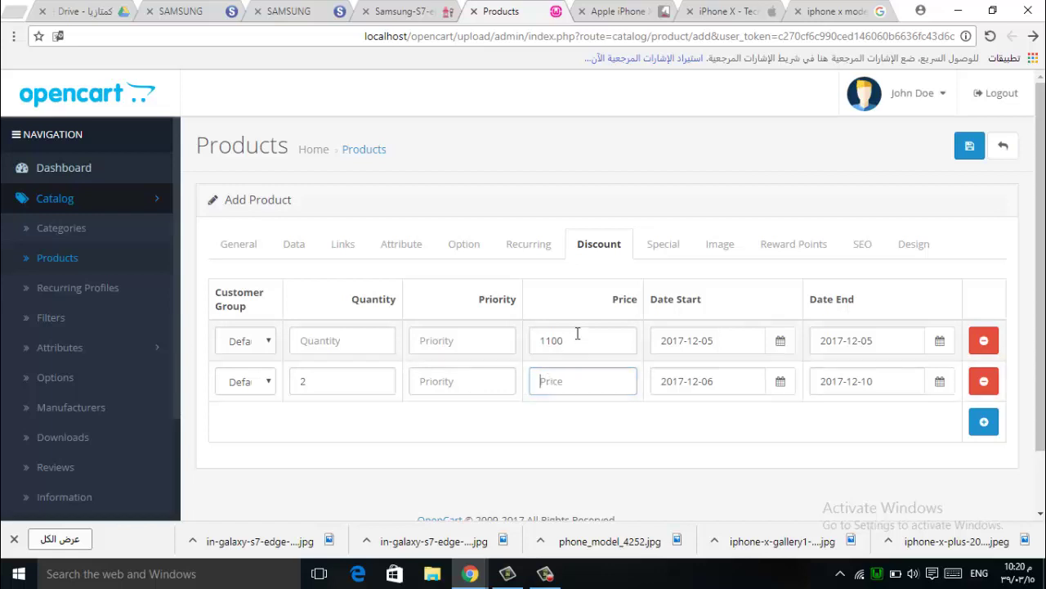
type("1")
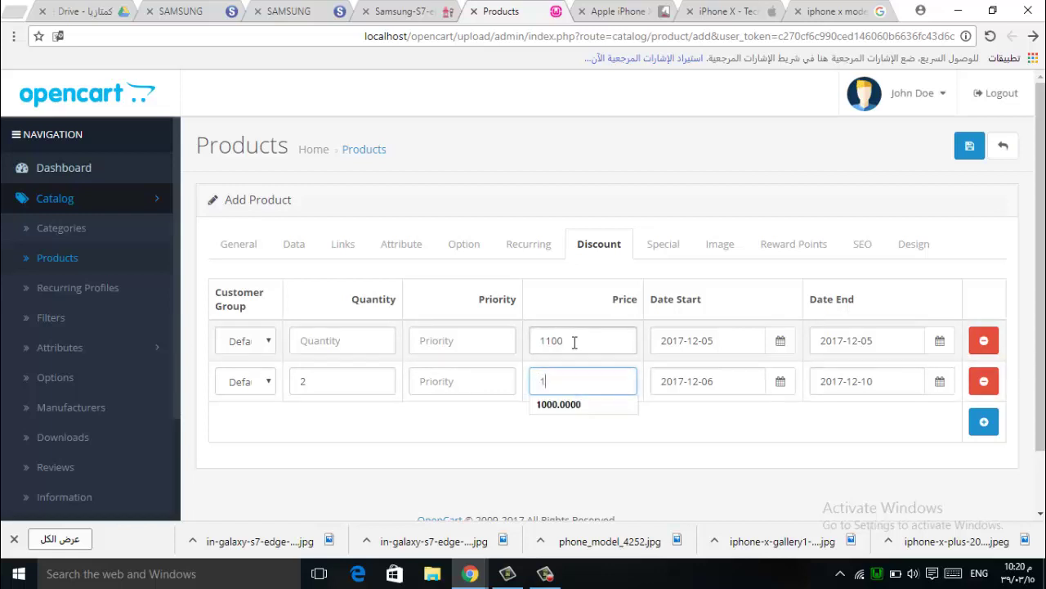
type("050")
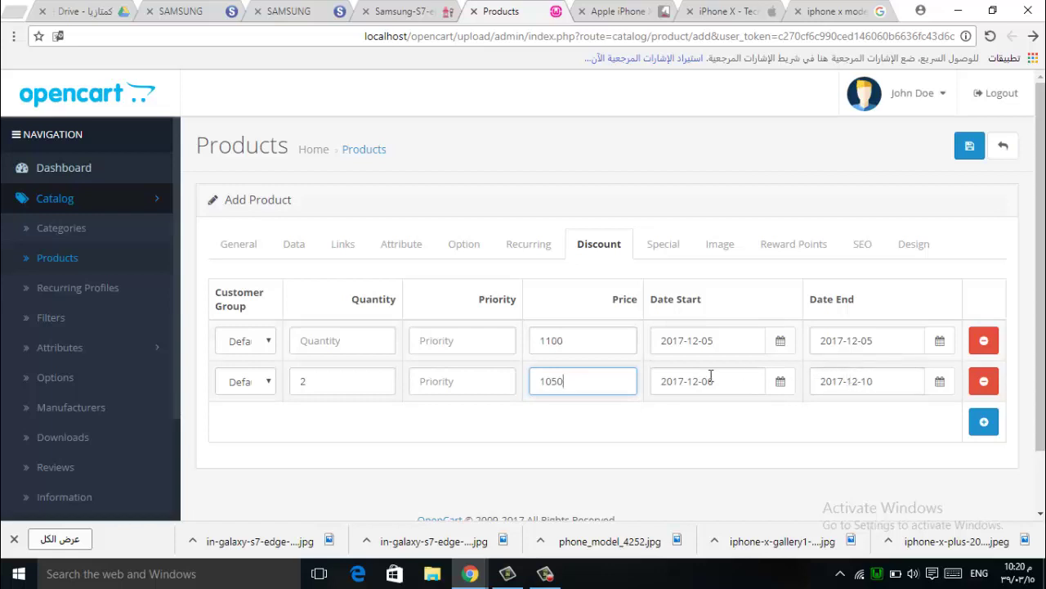
Add a special offer for the Default customer group with a price of 1150
left_click(658, 245)
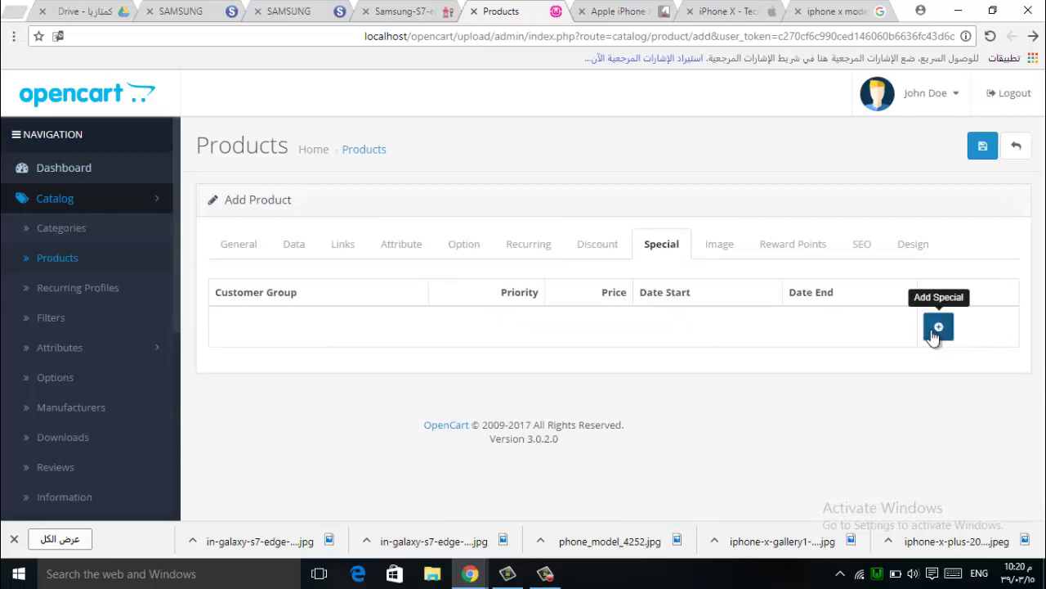
left_click(935, 334)
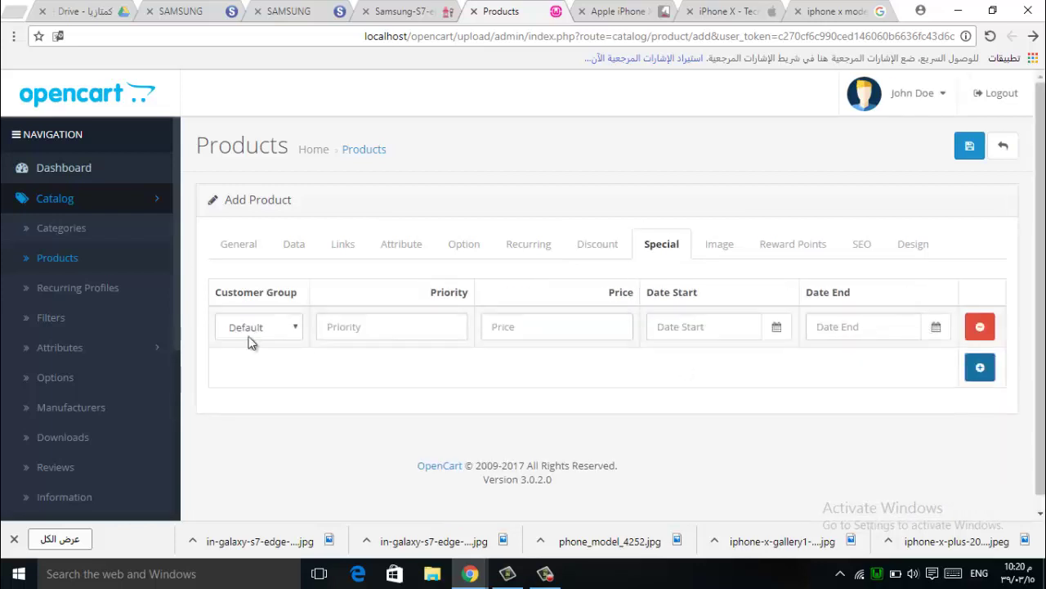
left_click(574, 325)
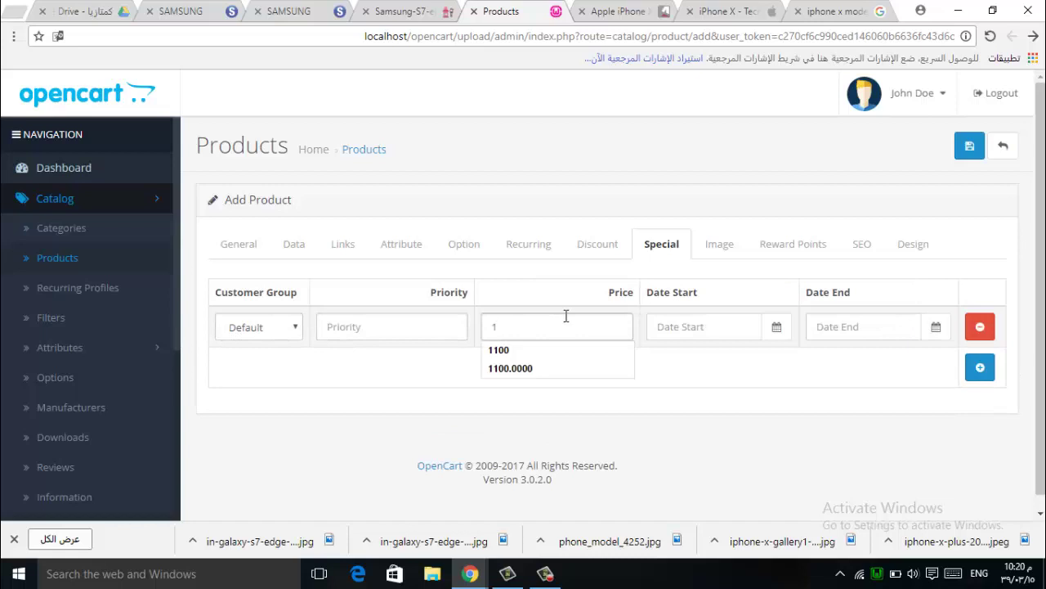
type("1150")
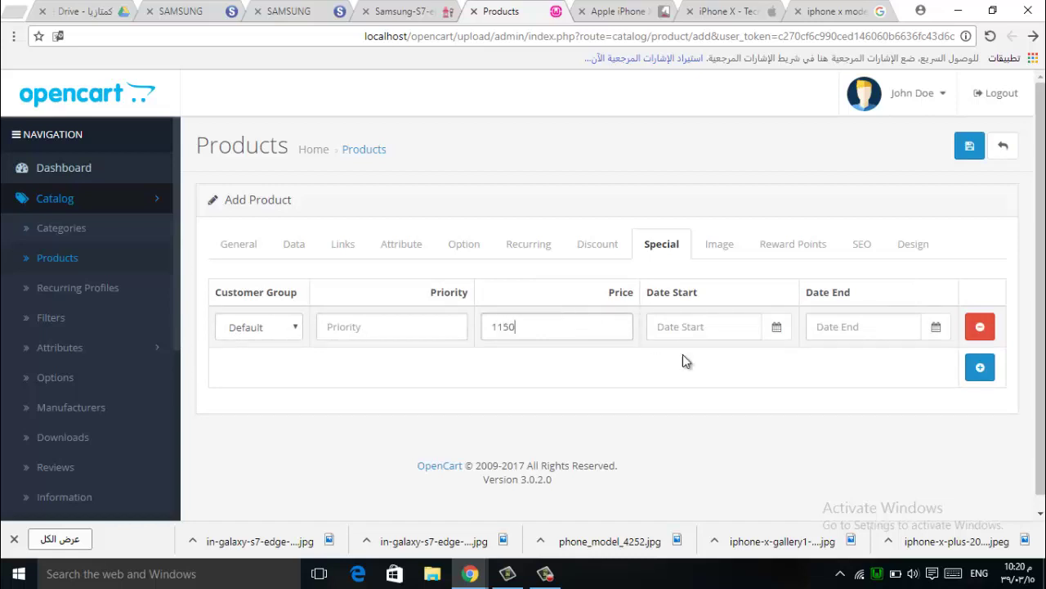
Set the special offer's start date to 2017-12-03 and its end date to 2017-12-05
left_click(714, 327)
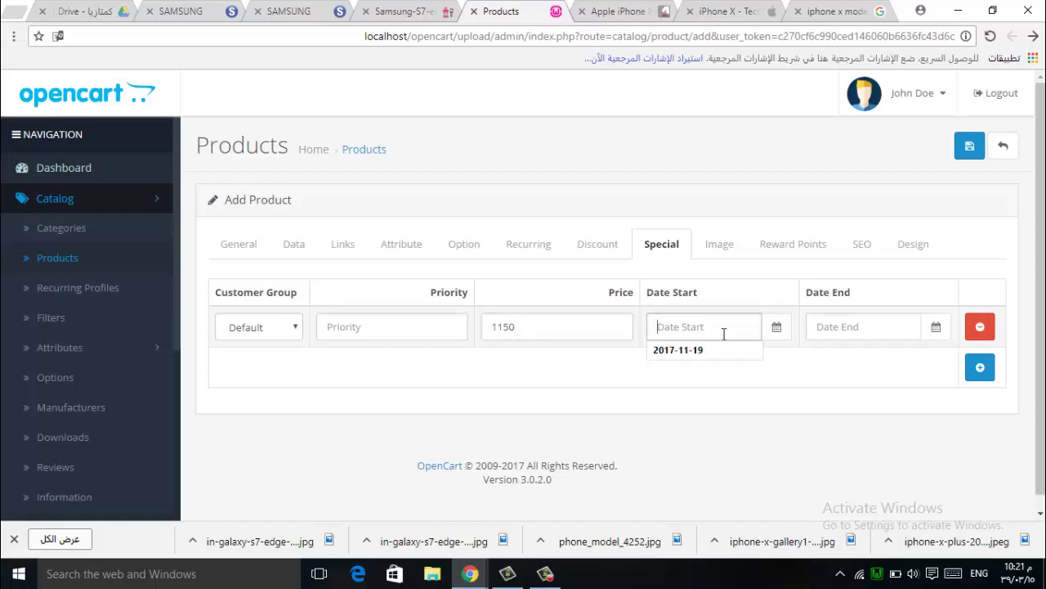
left_click(776, 327)
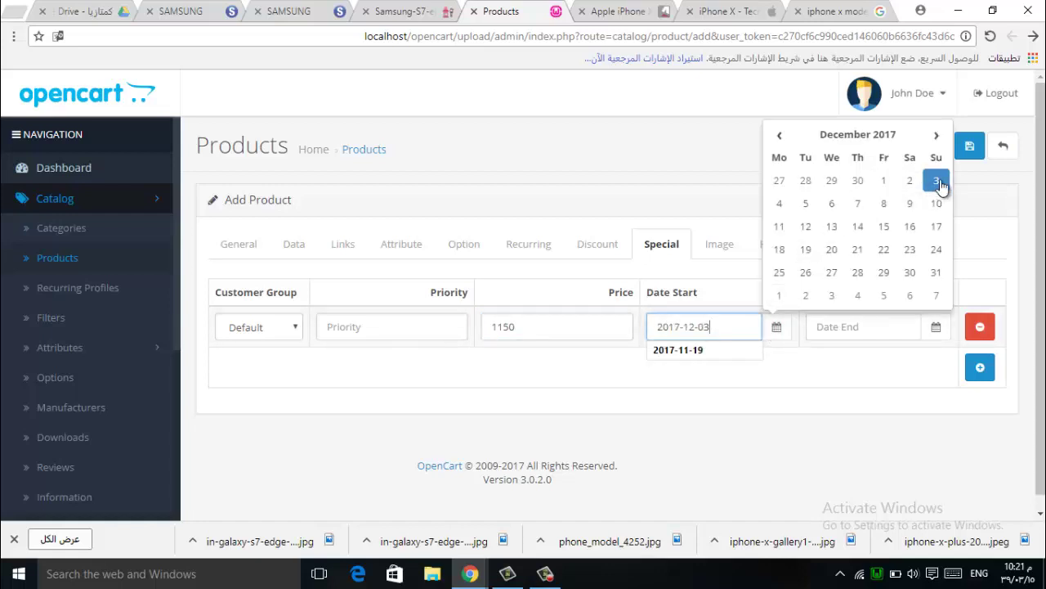
left_click(937, 182)
left_click(930, 329)
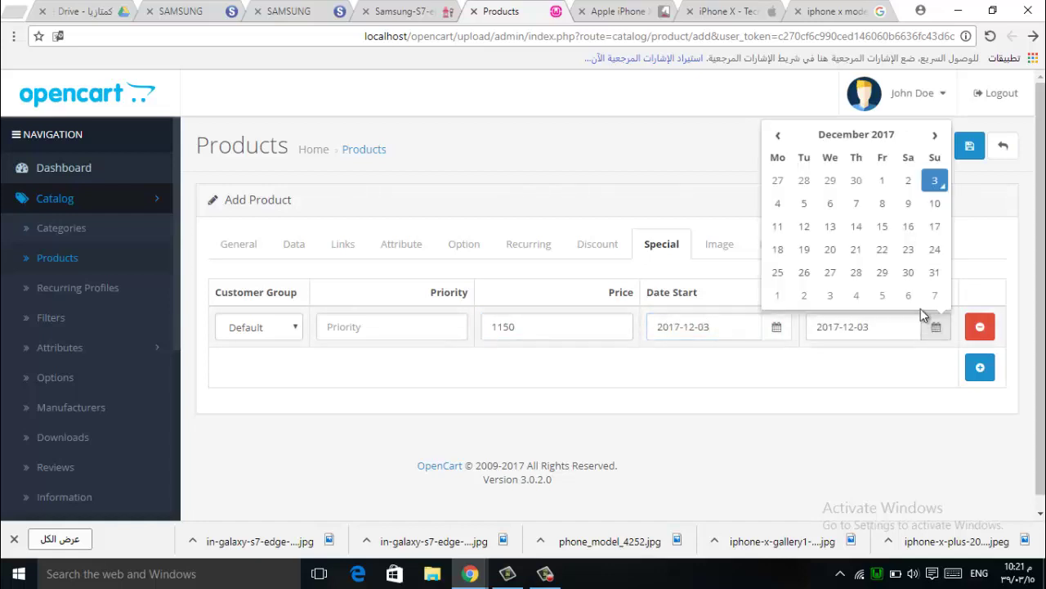
left_click(804, 203)
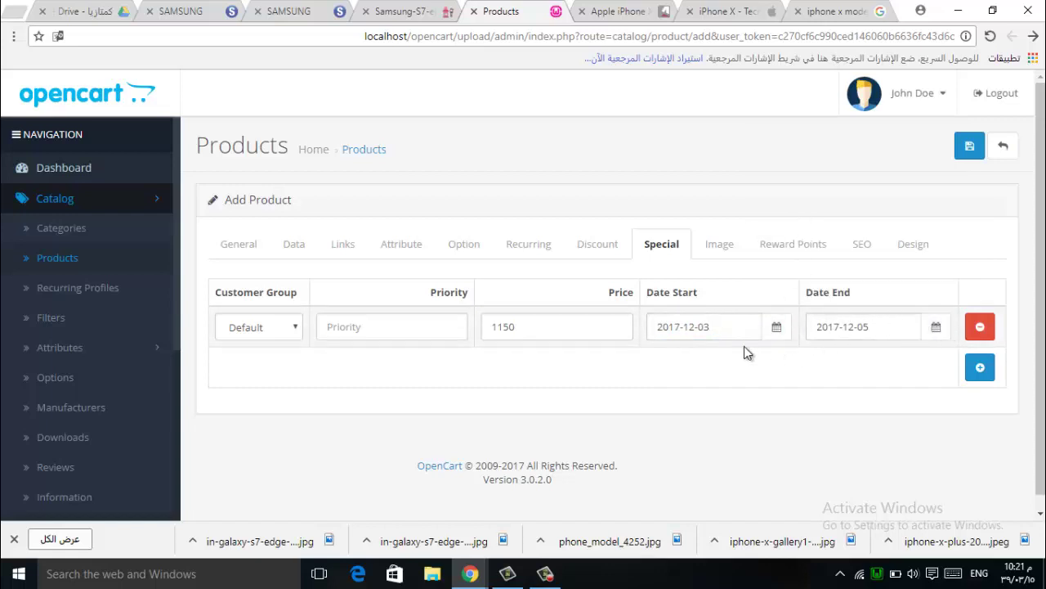
Save the new product and check the special price of iphone X in the product list
left_click(517, 327)
left_click(970, 155)
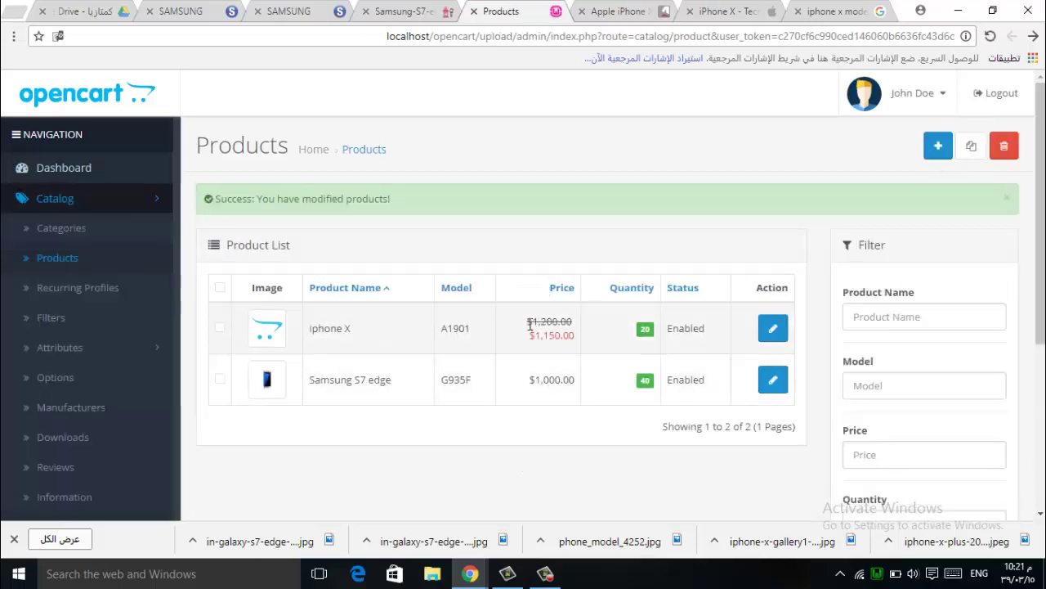
left_click_drag(530, 325, 574, 330)
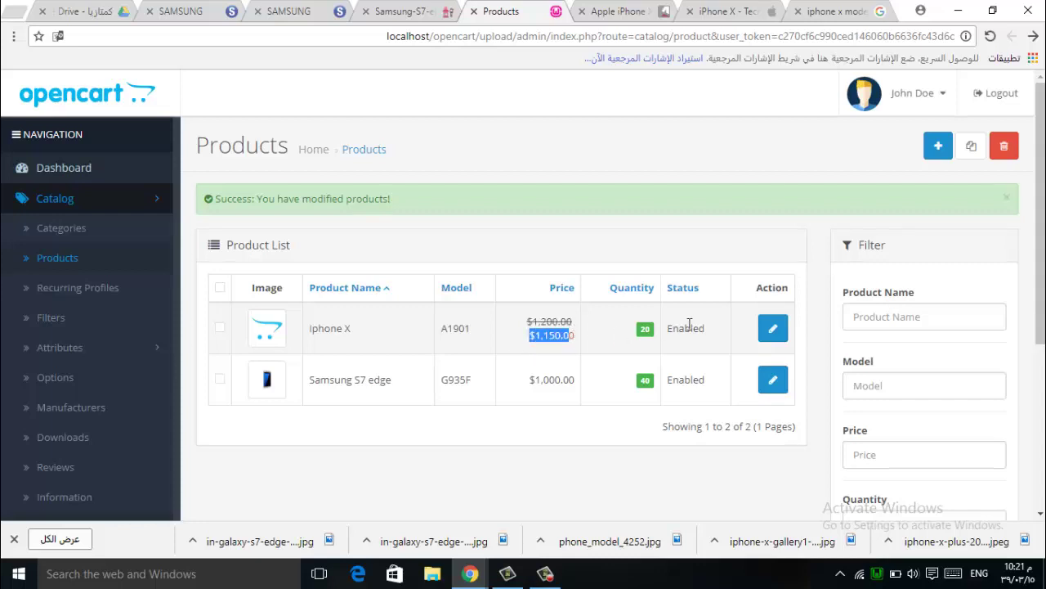
Open the iphone X product for editing and set its manufacturer to Apple
left_click(769, 336)
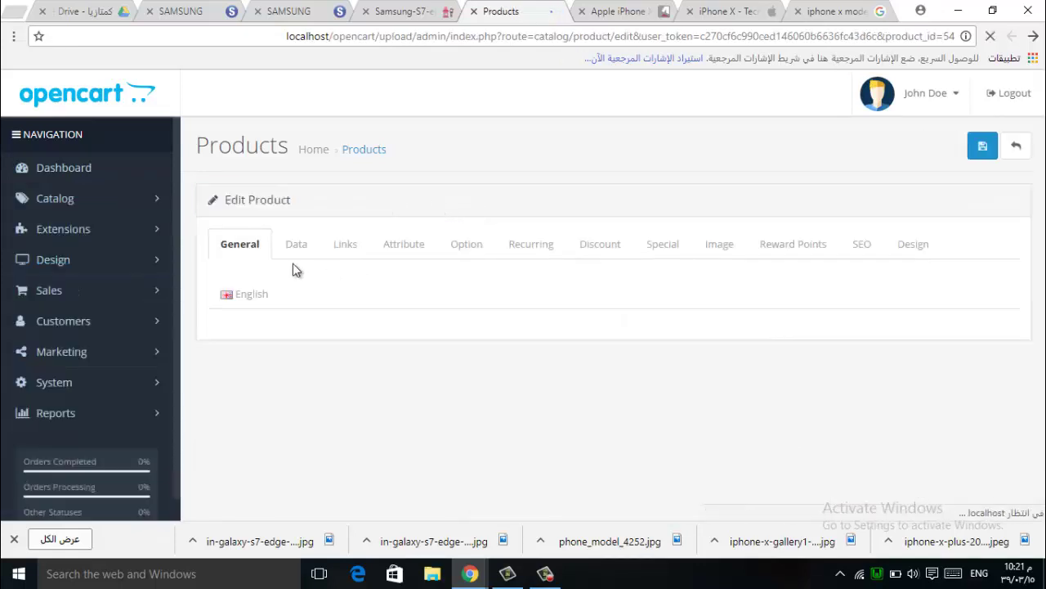
left_click(349, 245)
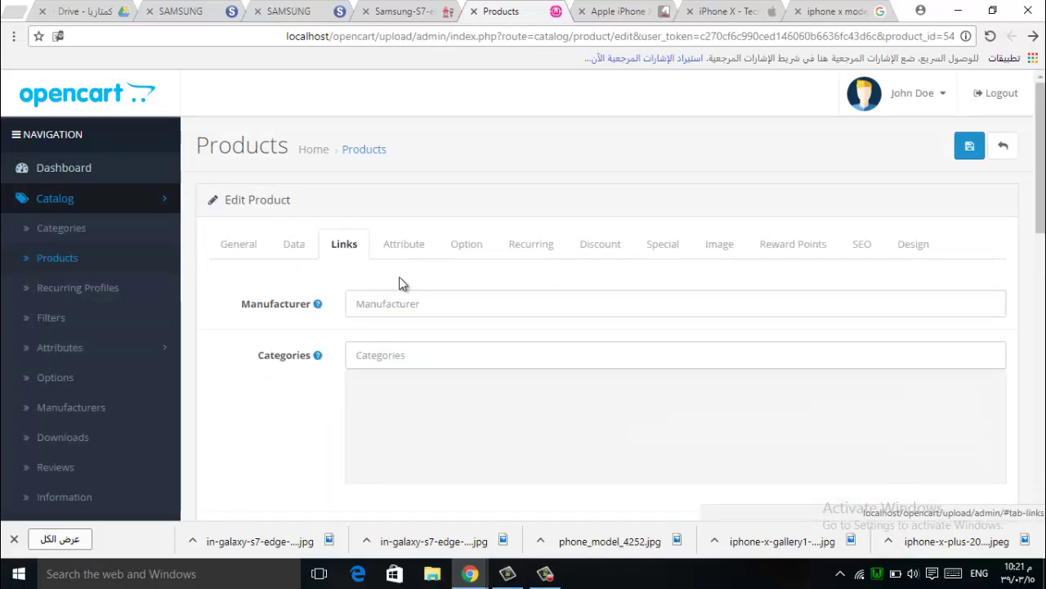
left_click(389, 303)
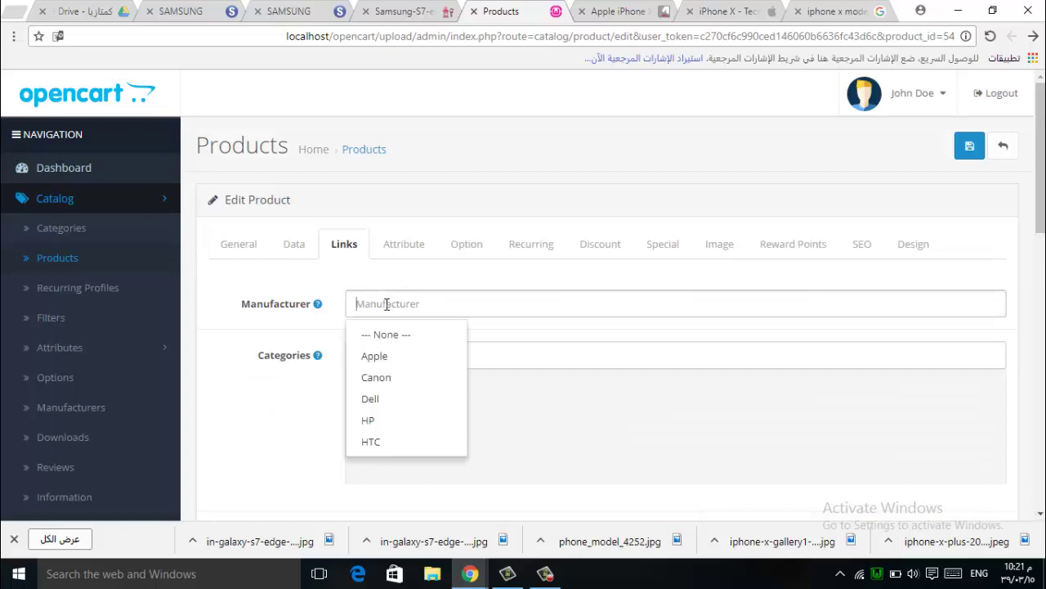
left_click(389, 357)
Assign the product to the categories Smartphonse > Apple and Smartphonse
scroll(406, 292, "down", 2)
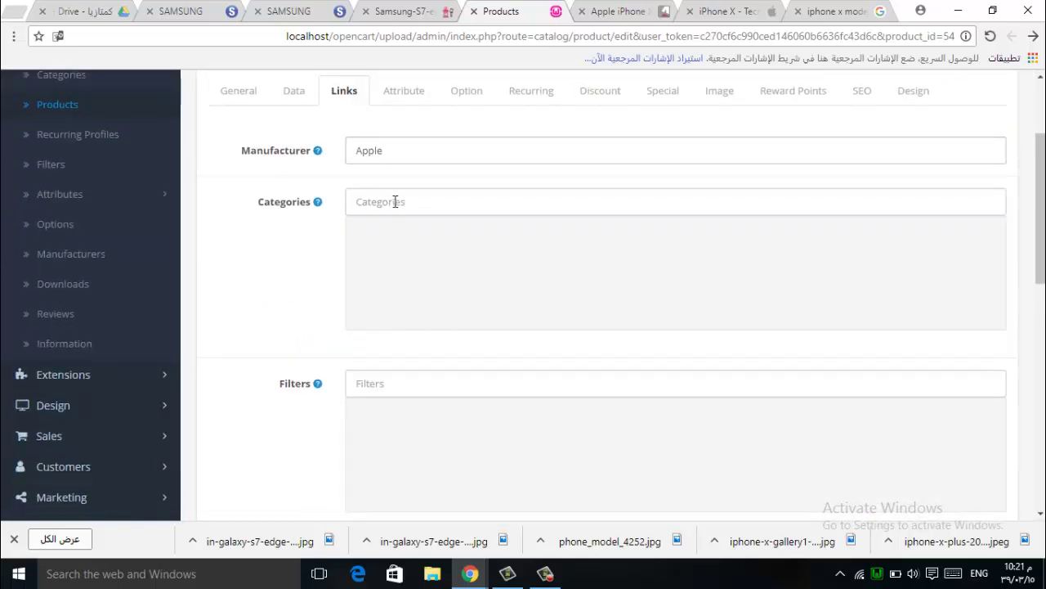
left_click(395, 202)
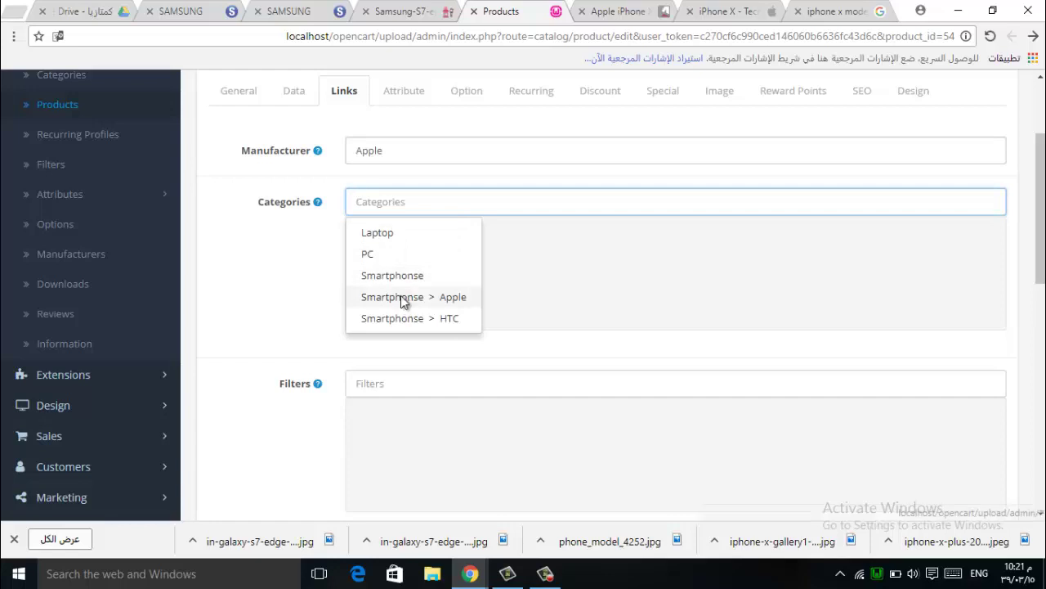
left_click(400, 297)
left_click(418, 199)
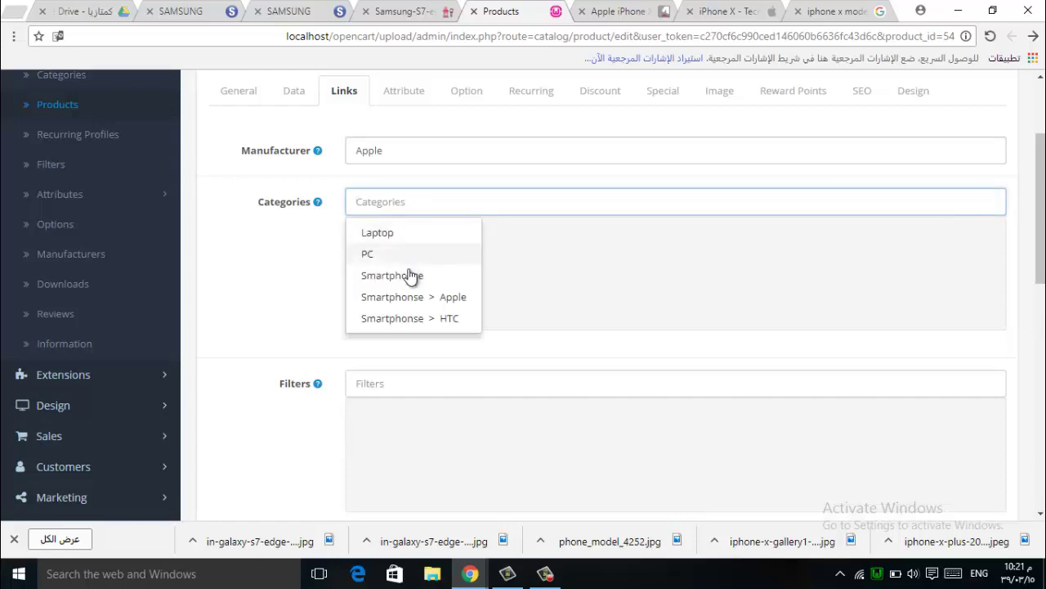
left_click(411, 277)
scroll(462, 299, "down", 5)
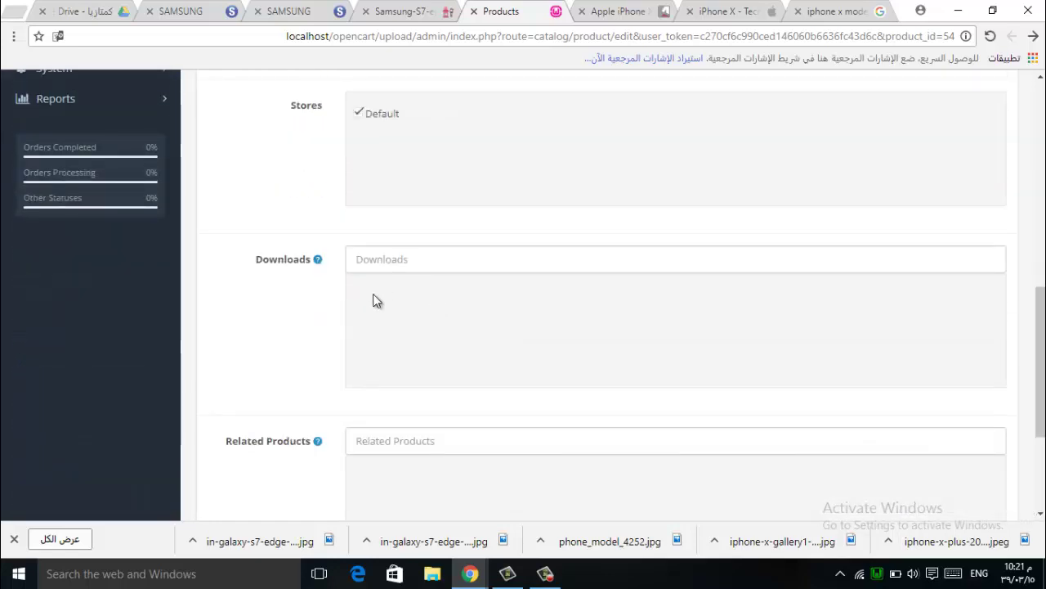
scroll(383, 260, "down", 3)
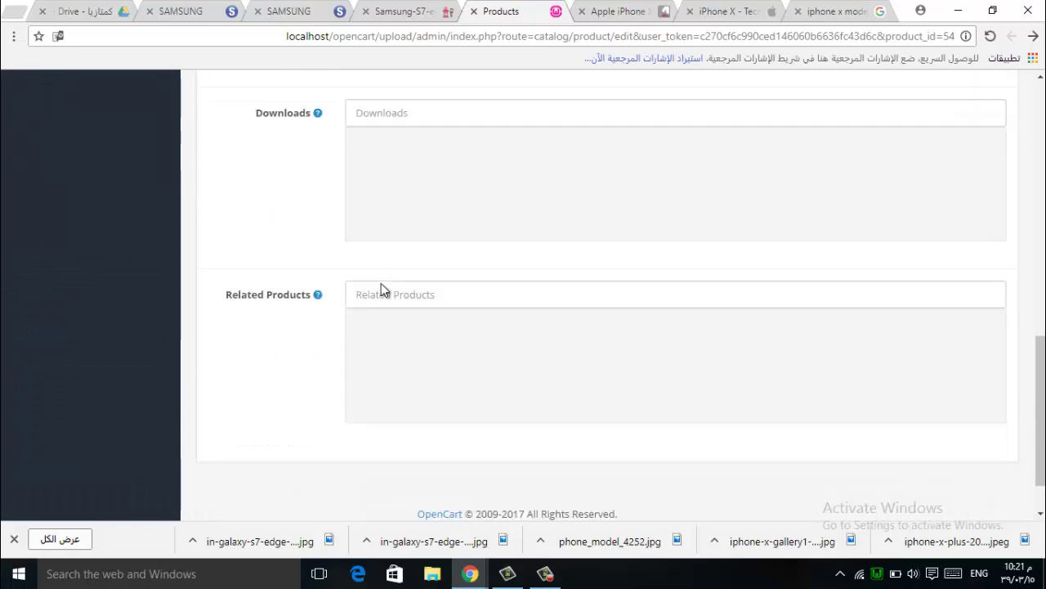
scroll(381, 292, "up", 10)
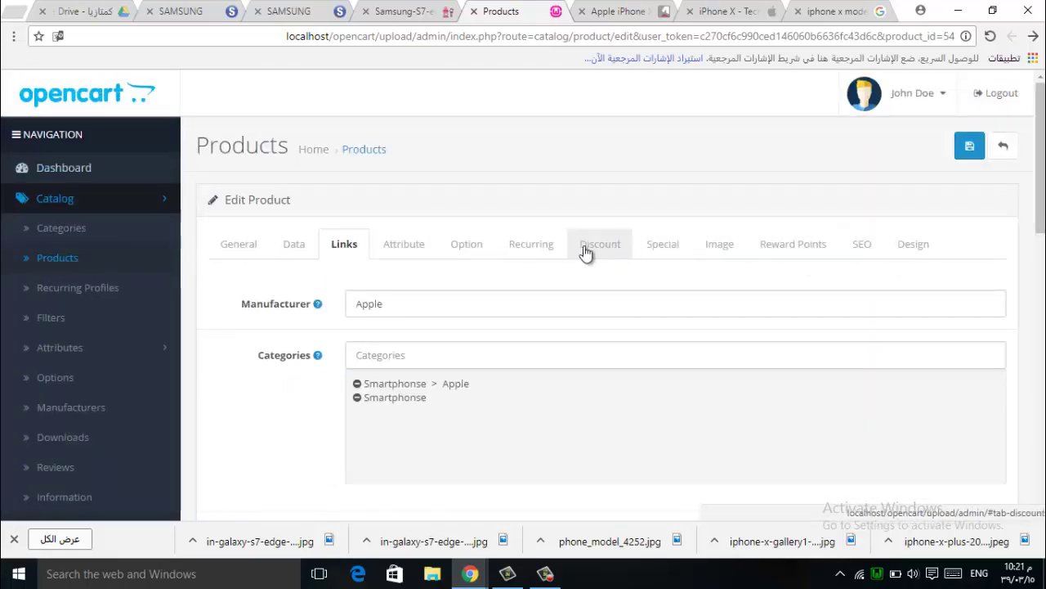
From the main image's image manager, upload iphone-x-gallery1-2017.jpg, iphone-x-plus-2018-4.jpeg and phone_model_4252.jpg from the Desktop
left_click(716, 243)
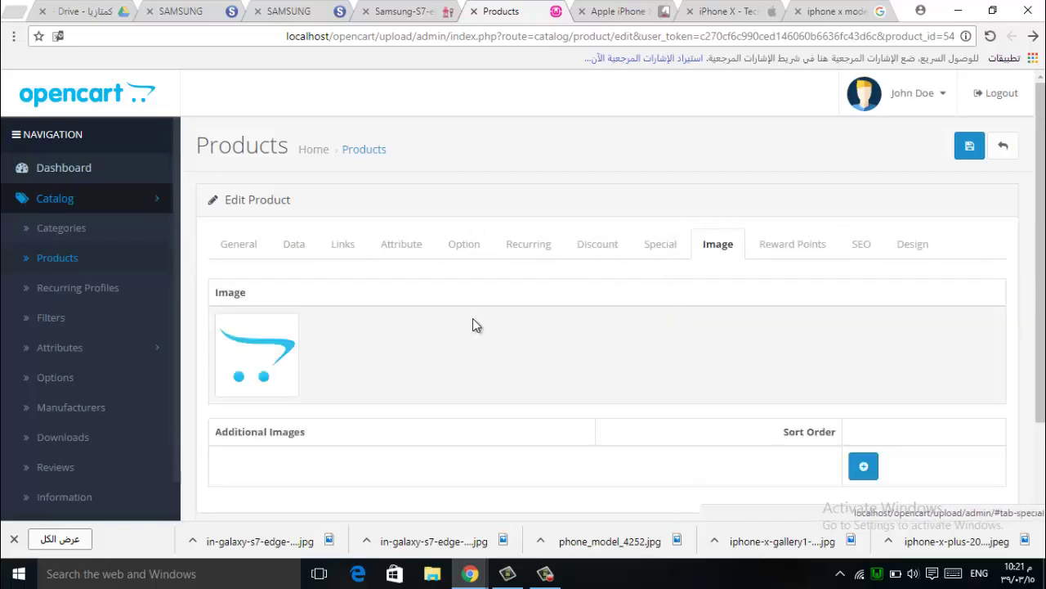
scroll(473, 318, "down", 2)
left_click(290, 245)
left_click(328, 252)
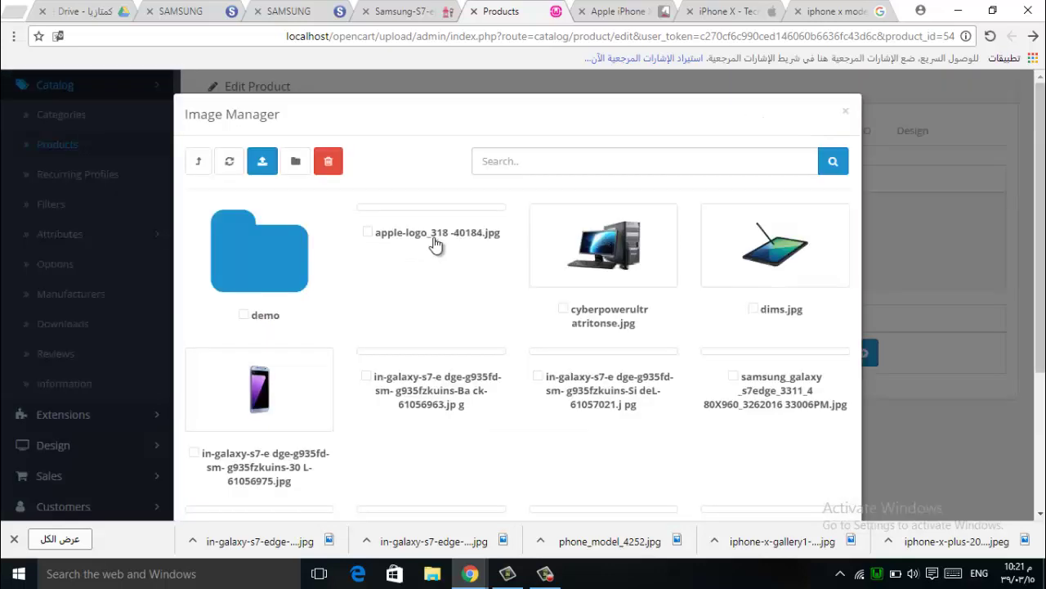
left_click(264, 163)
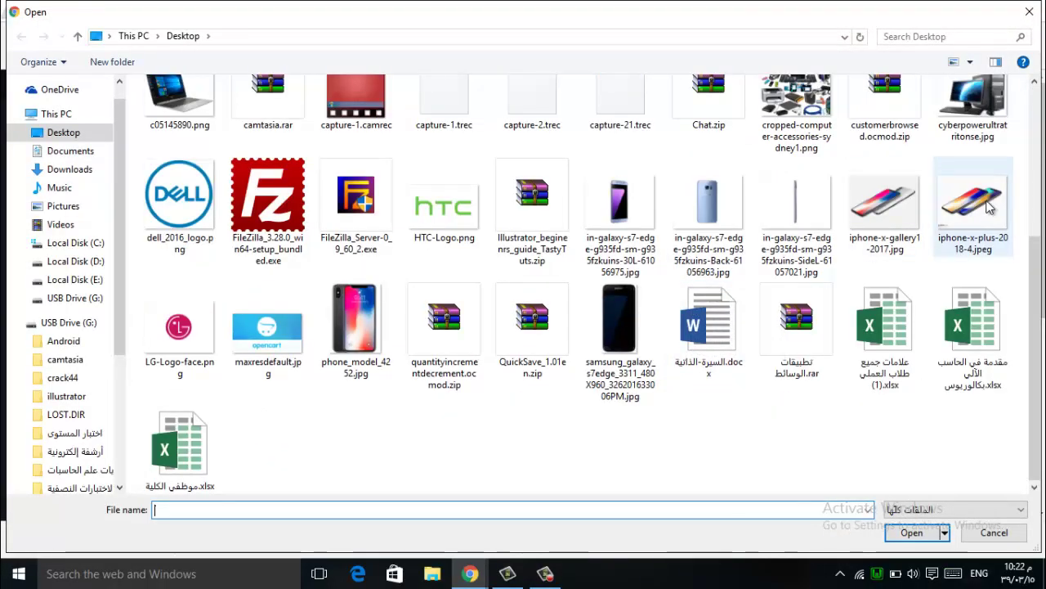
left_click(972, 209)
left_click(885, 208)
left_click(969, 212, "ctrl")
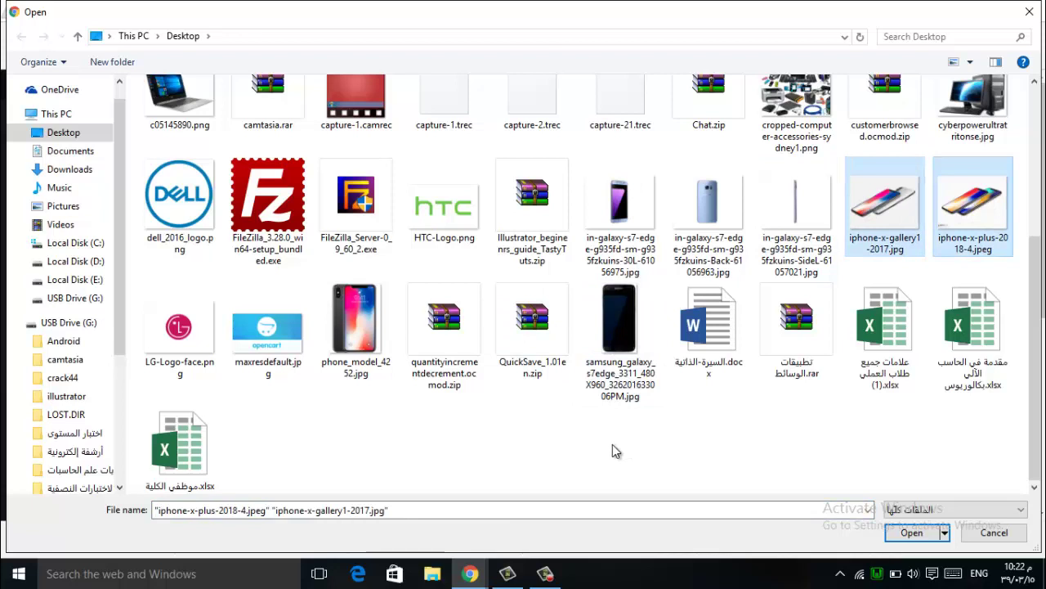
scroll(612, 444, "up", 2)
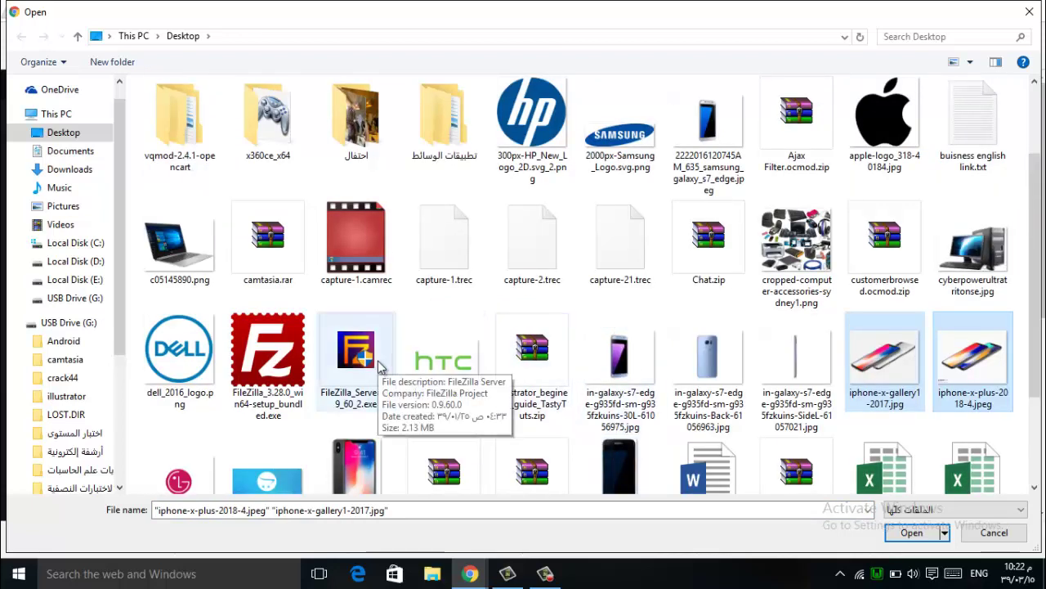
scroll(380, 372, "down", 2)
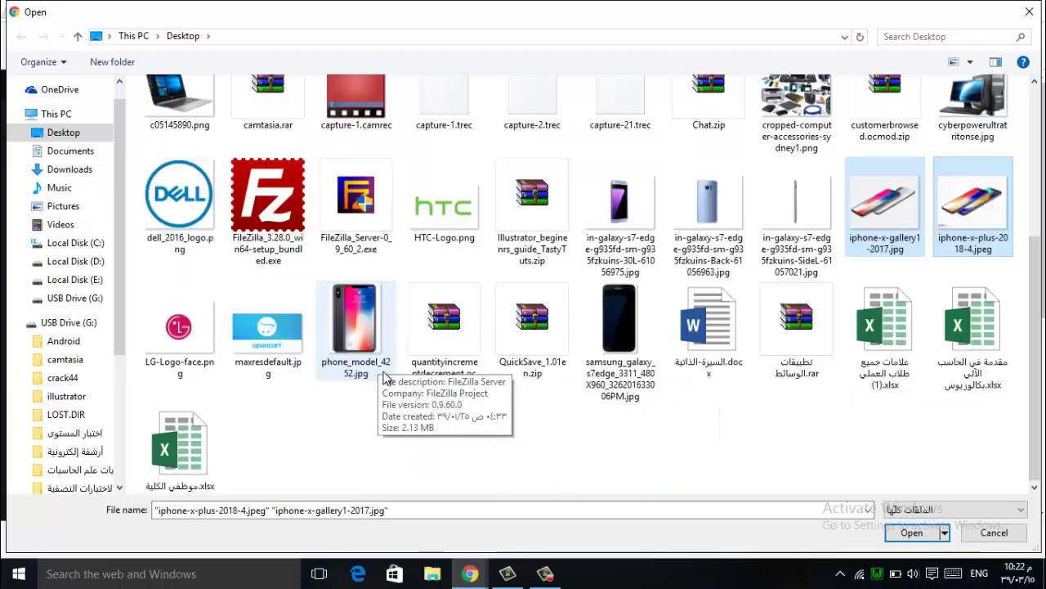
left_click(381, 374, "ctrl")
key("Return")
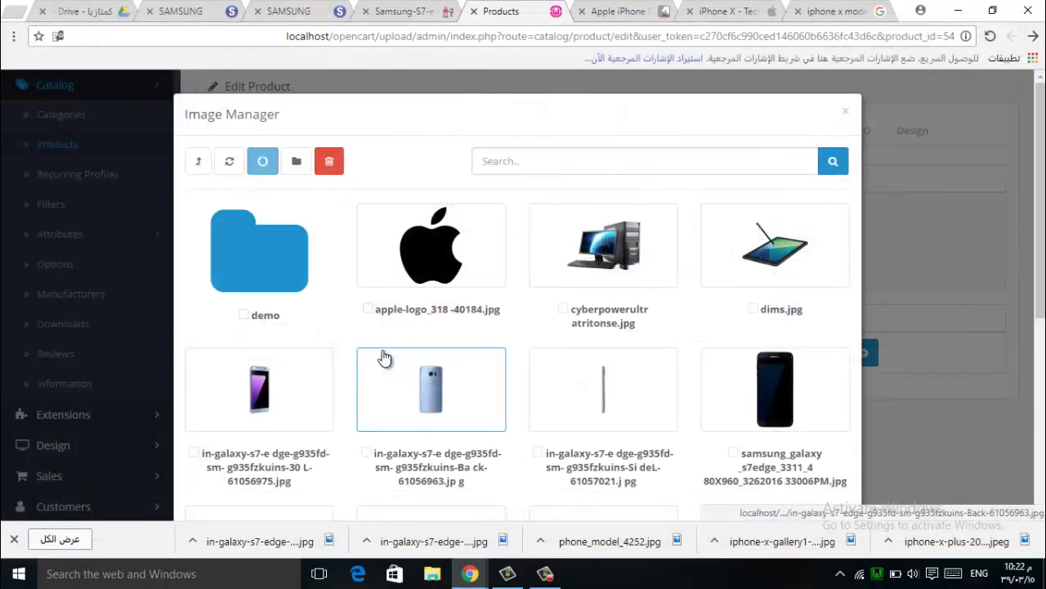
left_click(397, 121)
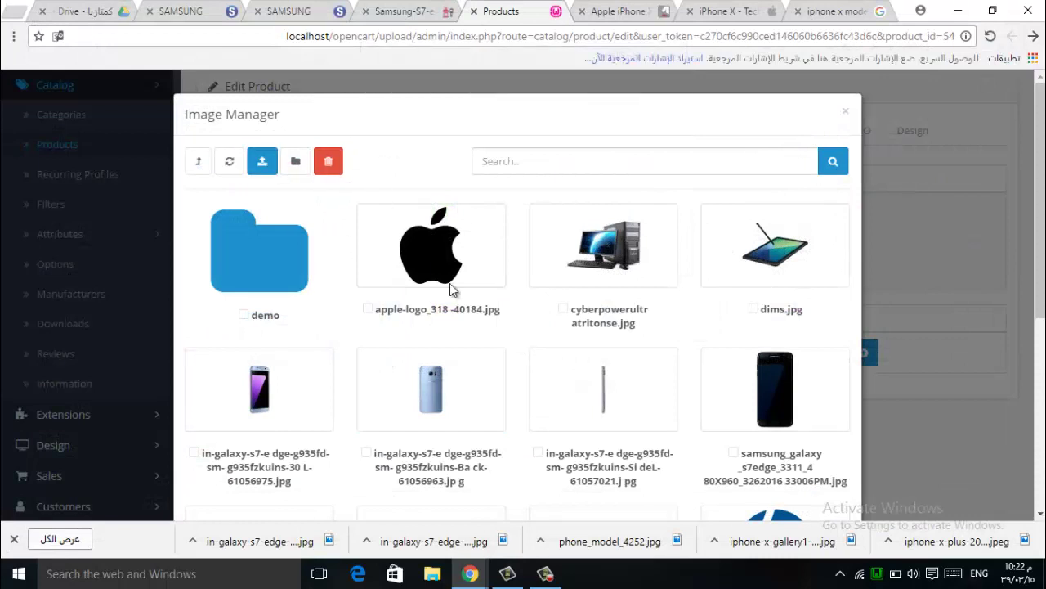
Use phone_model_4252.jpg as the product's main image
scroll(512, 349, "down", 2)
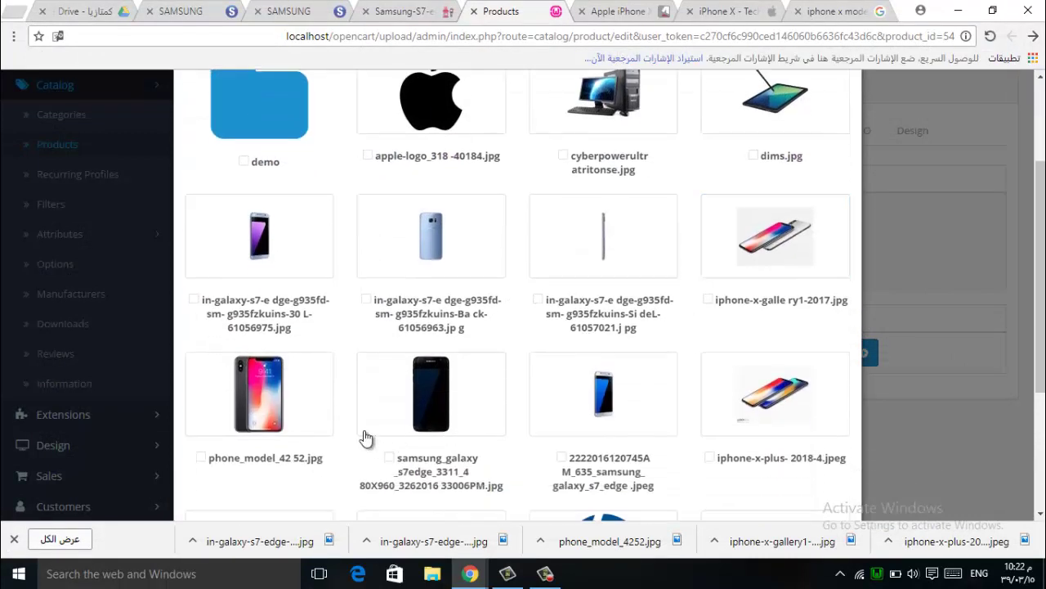
left_click(259, 394)
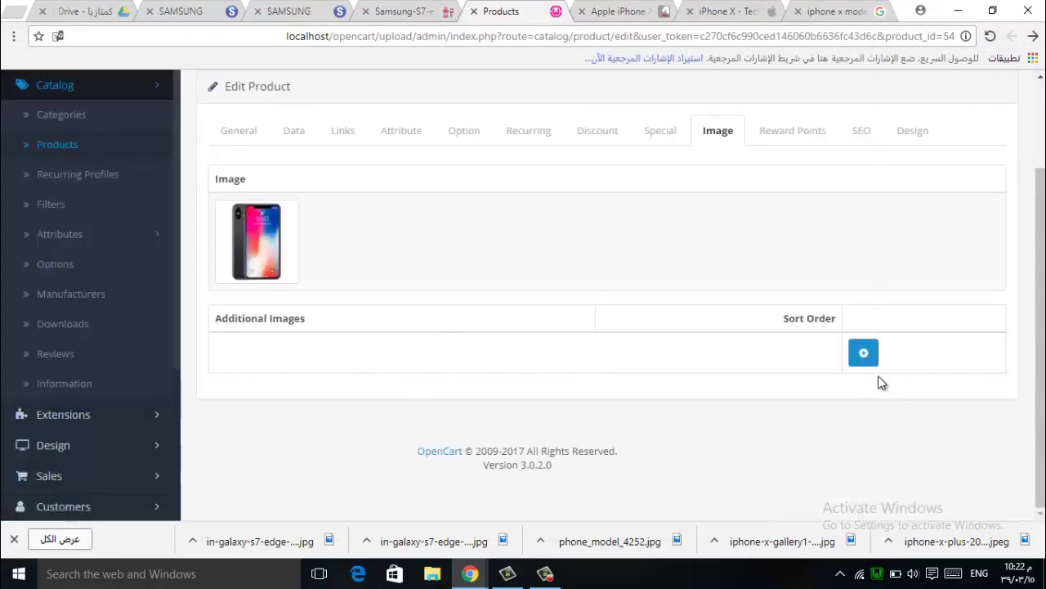
Add an additional product image using iphone-x-gallery1-2017.jpg
left_click(863, 352)
left_click(909, 382)
left_click(865, 355)
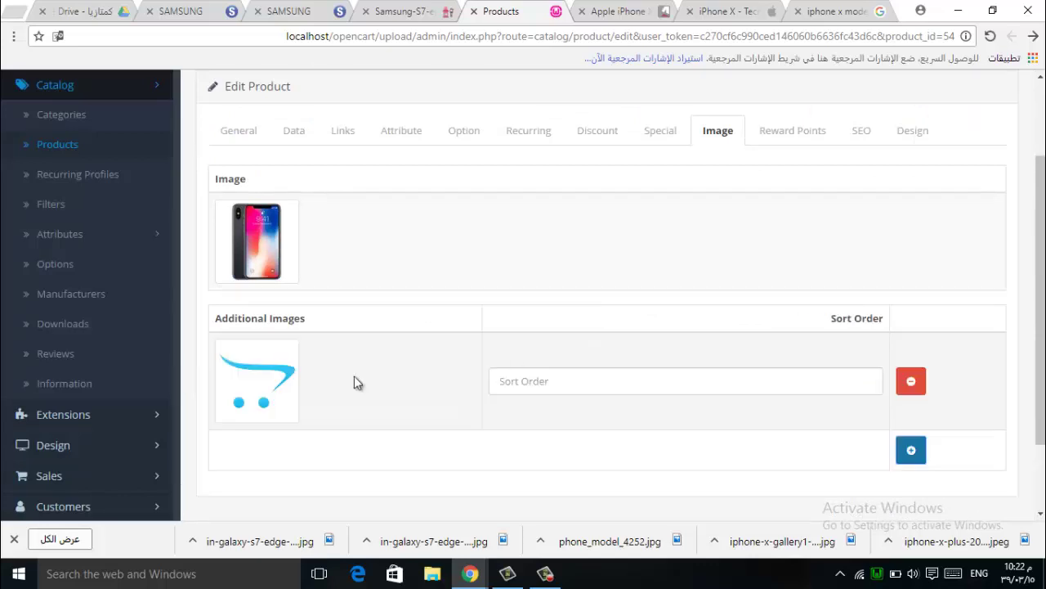
left_click(290, 386)
left_click(332, 378)
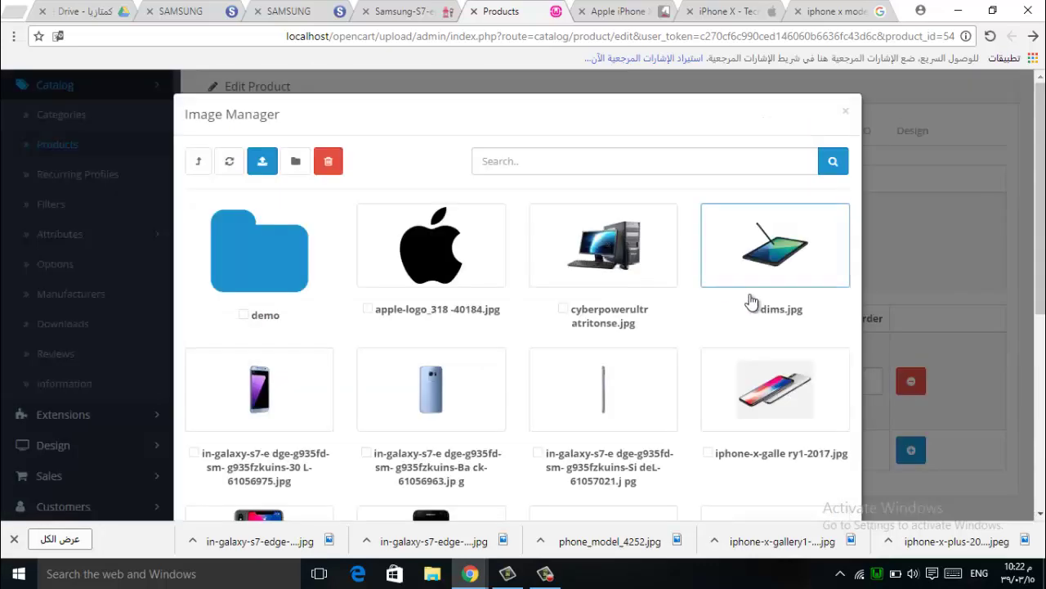
left_click(789, 382)
Add a second additional product image using iphone-x-plus-2018-4.jpeg
left_click(912, 452)
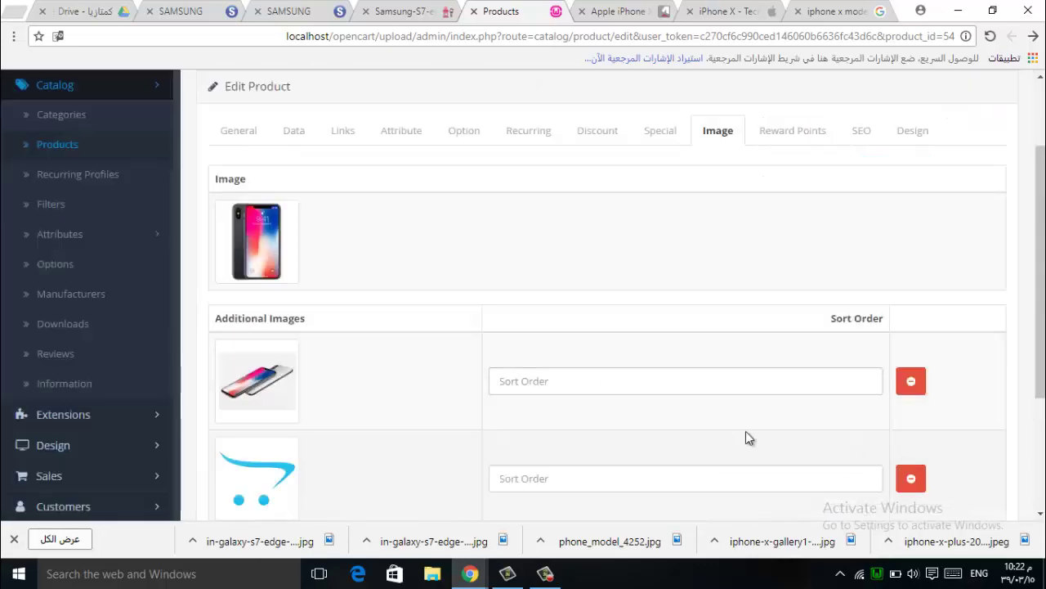
left_click(258, 478)
left_click(337, 476)
scroll(319, 400, "down", 2)
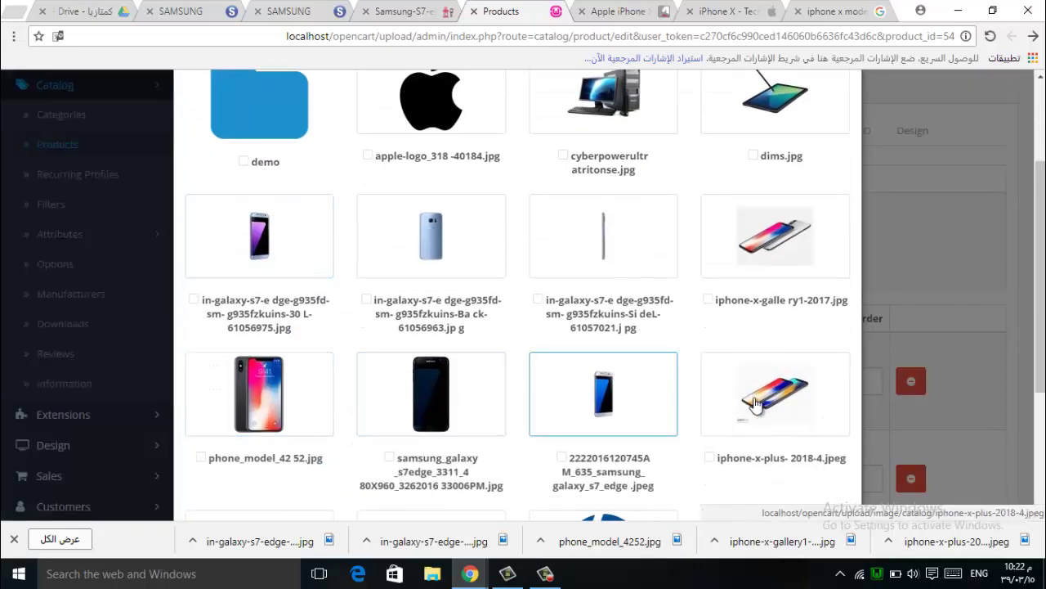
left_click(754, 402)
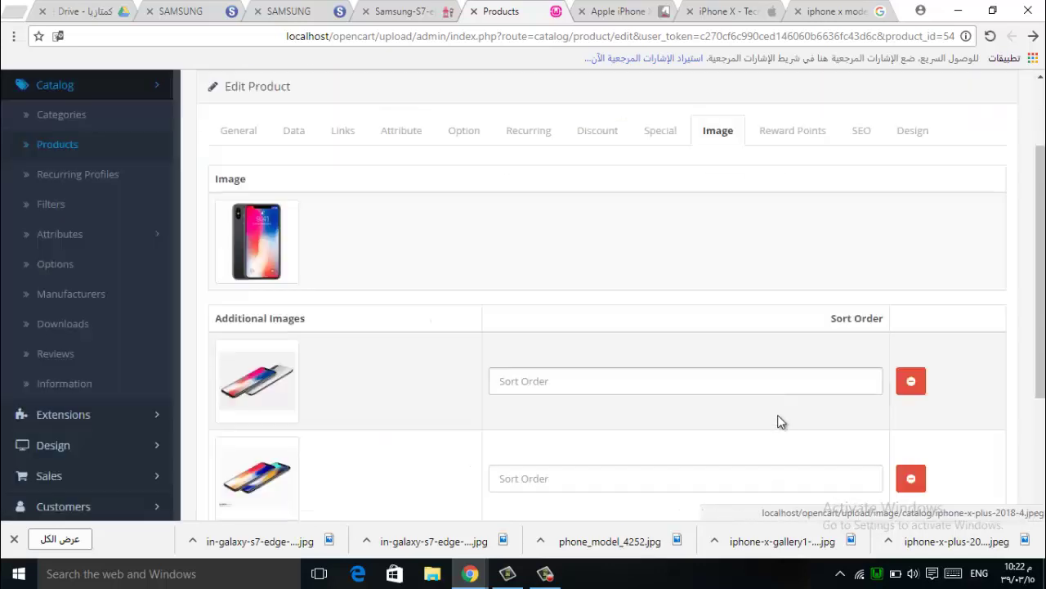
Set the sort order of the two additional images to 0 and 1 and save the product
left_click(564, 374)
type("0")
left_click(555, 478)
type("1")
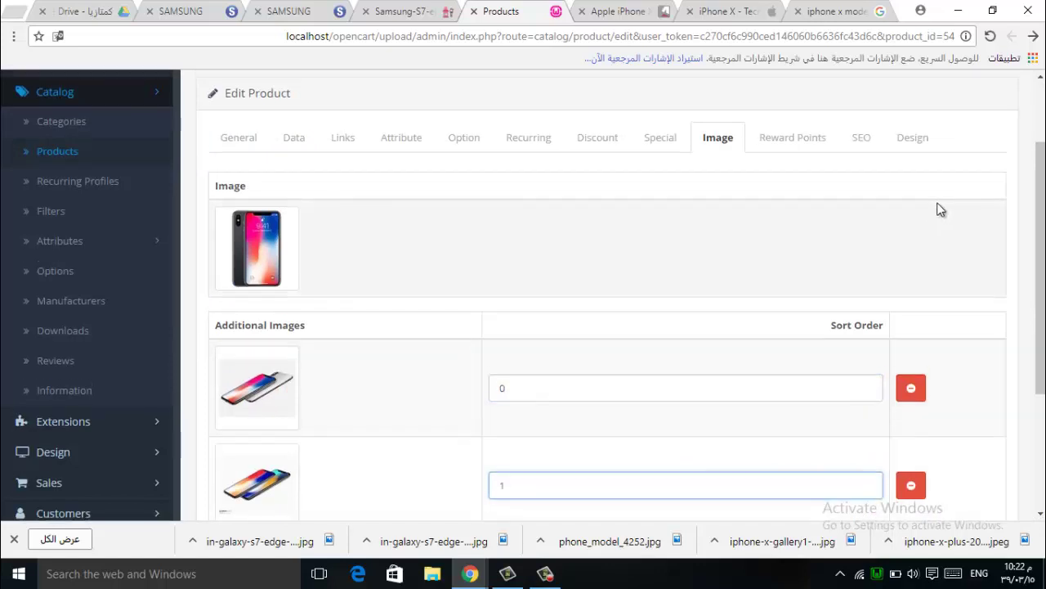
scroll(941, 210, "up", 2)
left_click(968, 150)
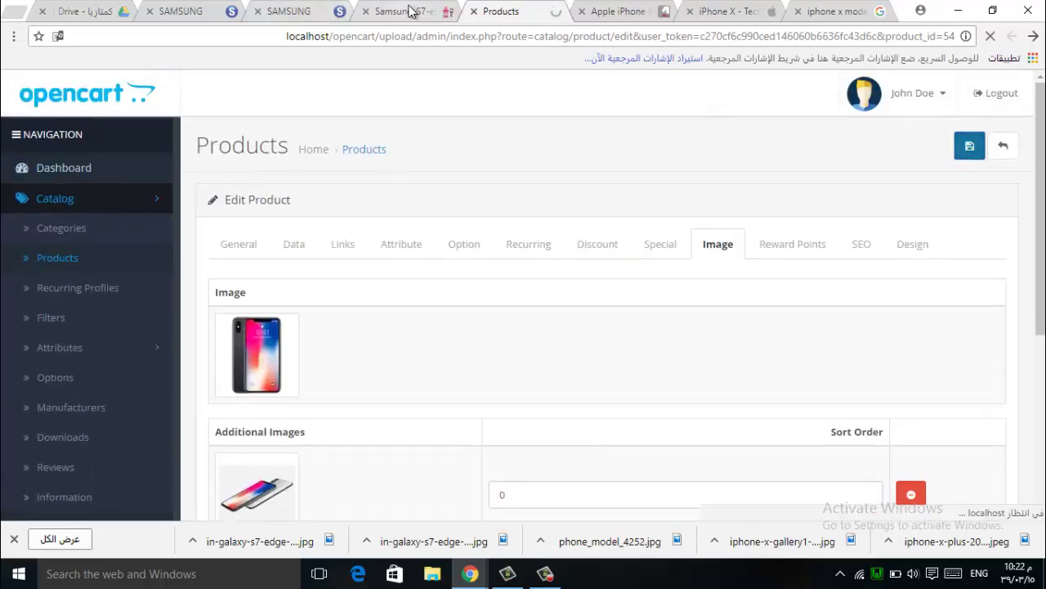
Reload the storefront and view the Iphone X listing in the Apple category under Smartphonse
left_click(411, 11)
left_click(412, 42)
key("Return")
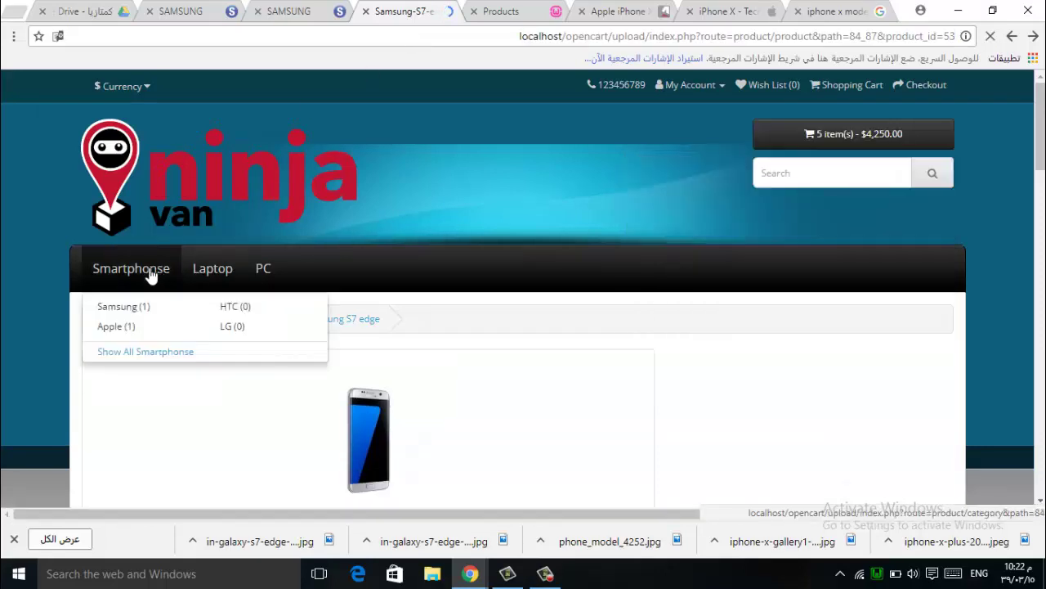
left_click(120, 328)
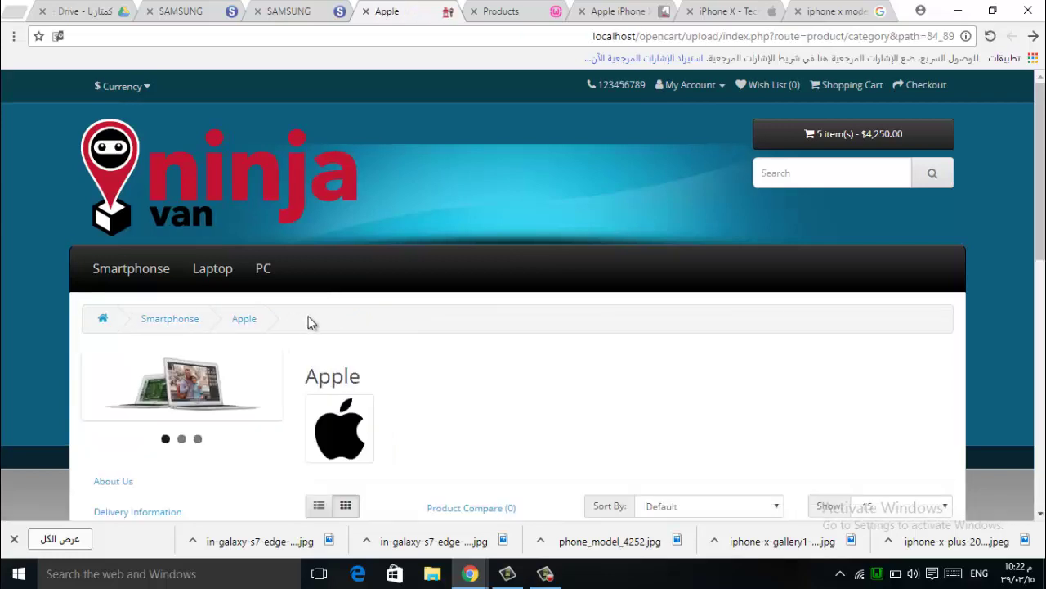
scroll(373, 264, "down", 4)
scroll(436, 336, "down", 2)
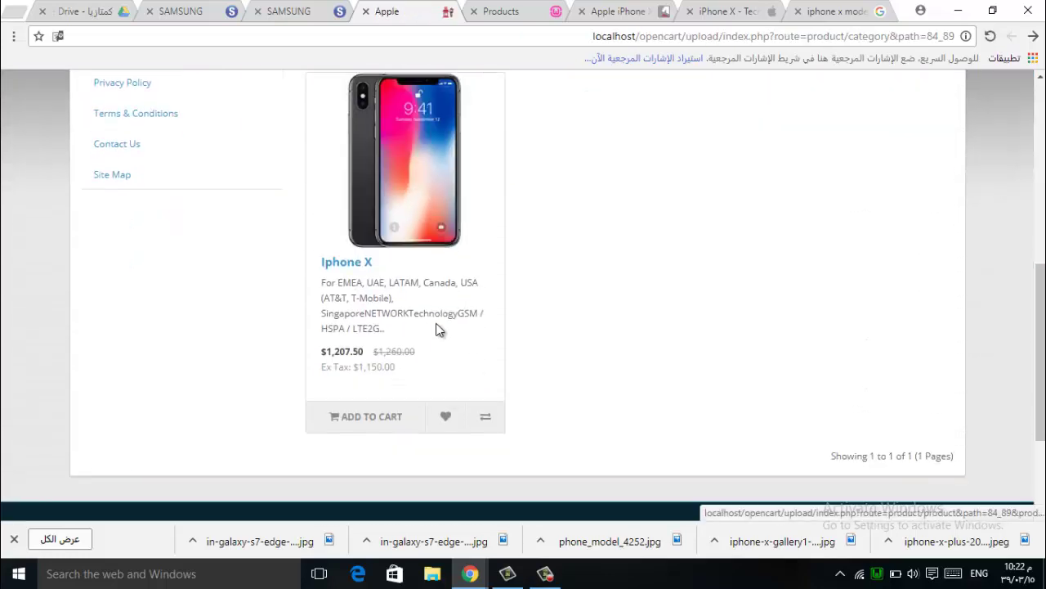
Add the Iphone X to the shopping cart and remove the Samsung S7 edge from it
left_click(370, 419)
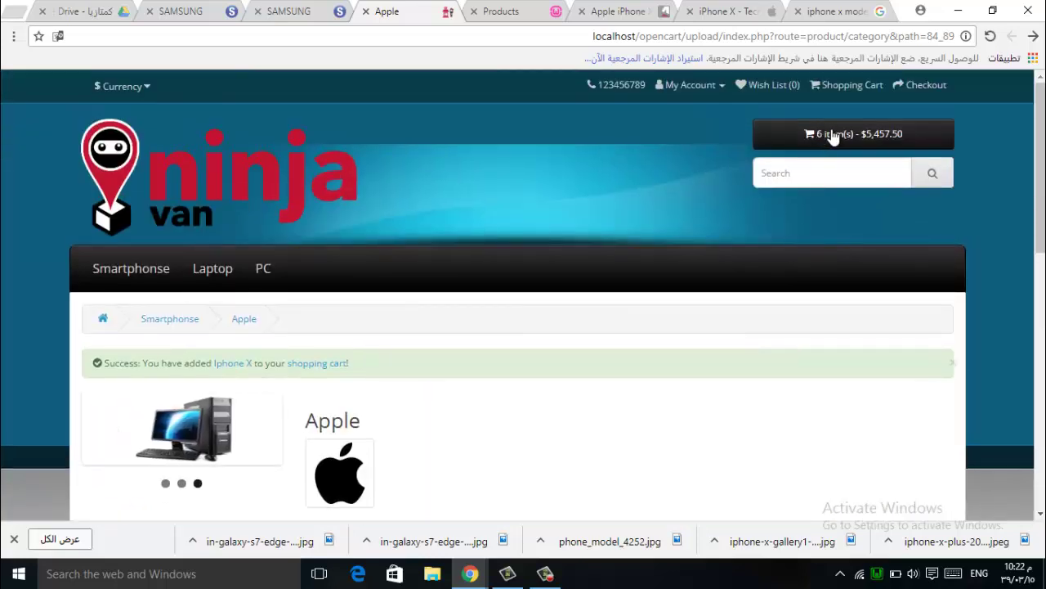
left_click(833, 138)
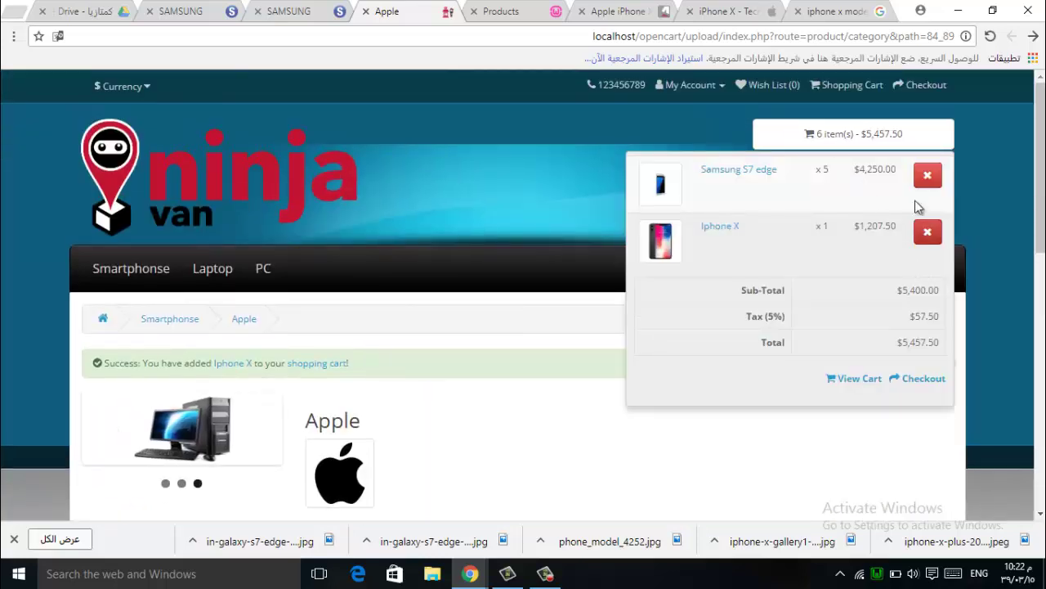
left_click(927, 179)
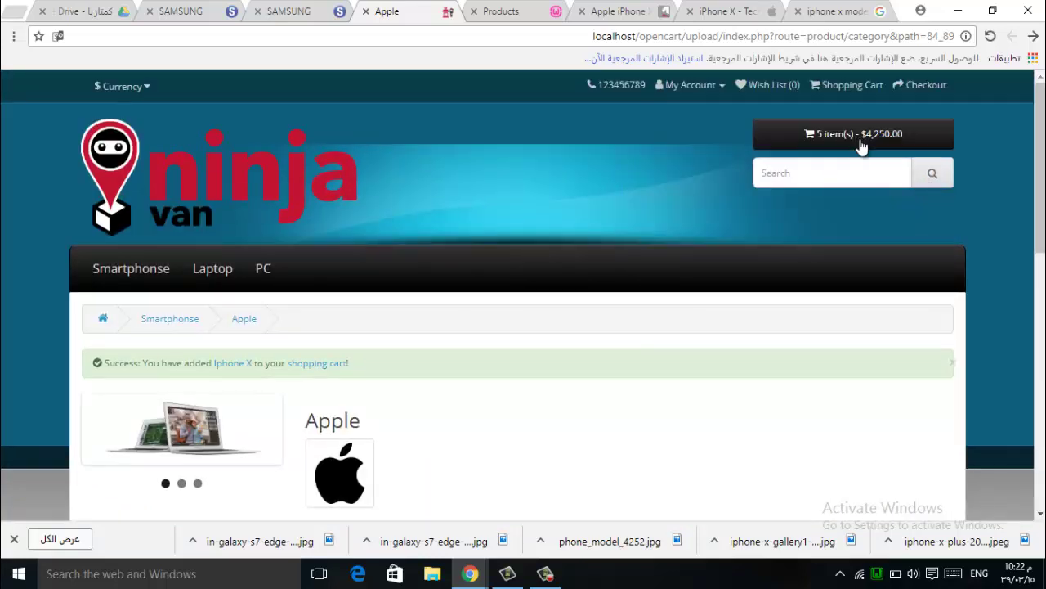
Check the cart's sub-total and compare it with the Iphone X price in the category listing
left_click(850, 144)
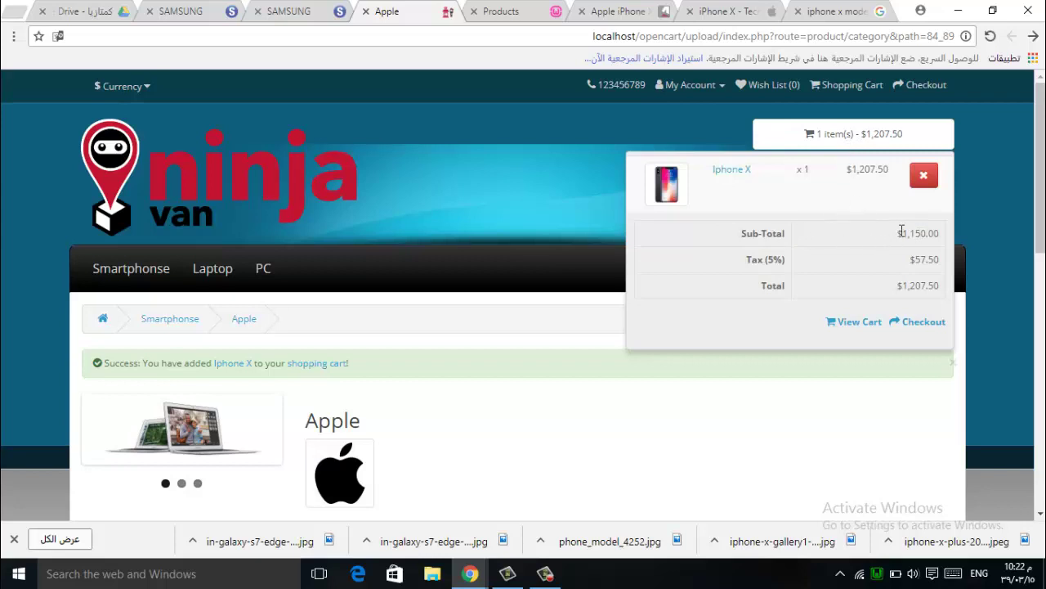
left_click_drag(902, 232, 944, 236)
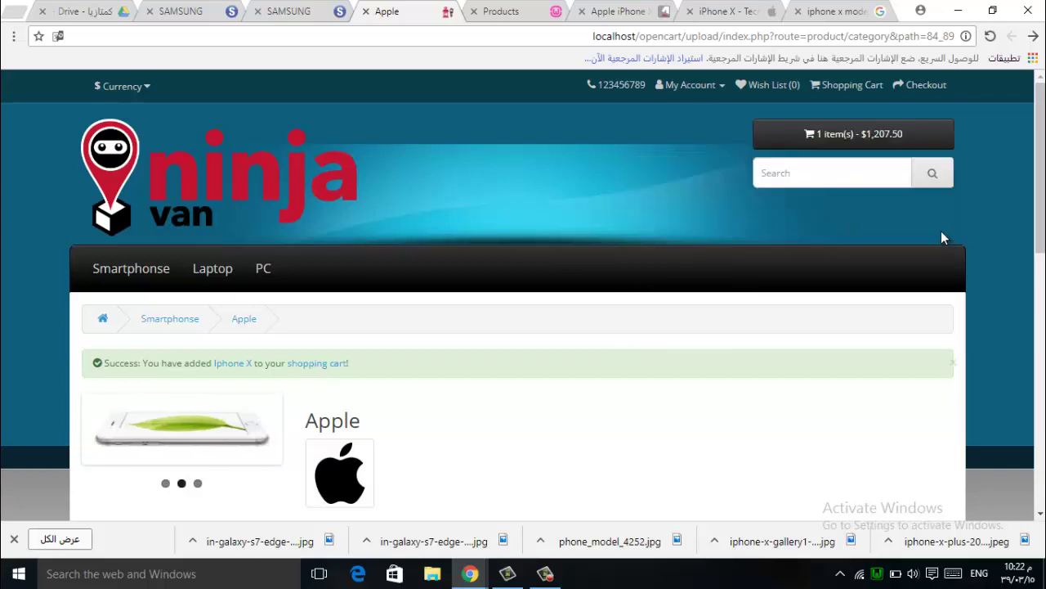
scroll(486, 419, "down", 6)
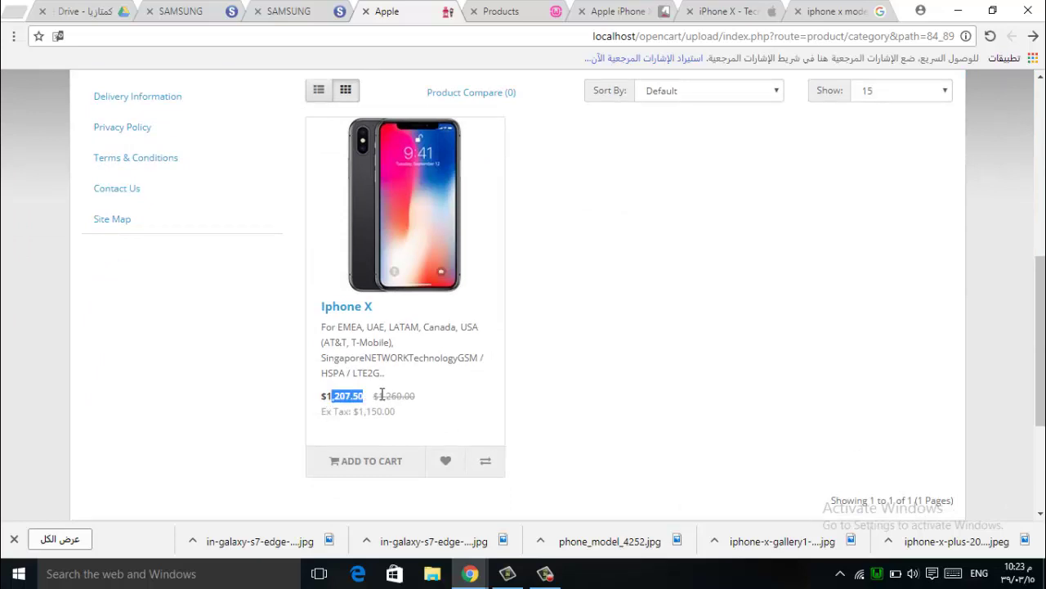
Compare the Iphone X special price in the category listing with the tax-inclusive total in the cart summary
left_click_drag(344, 418, 381, 407)
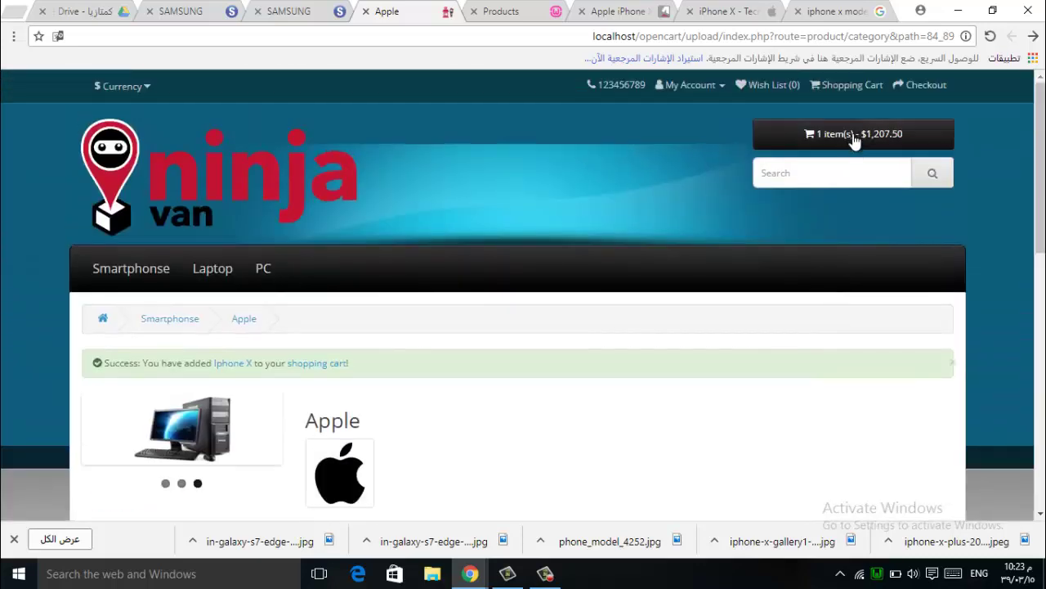
left_click(851, 144)
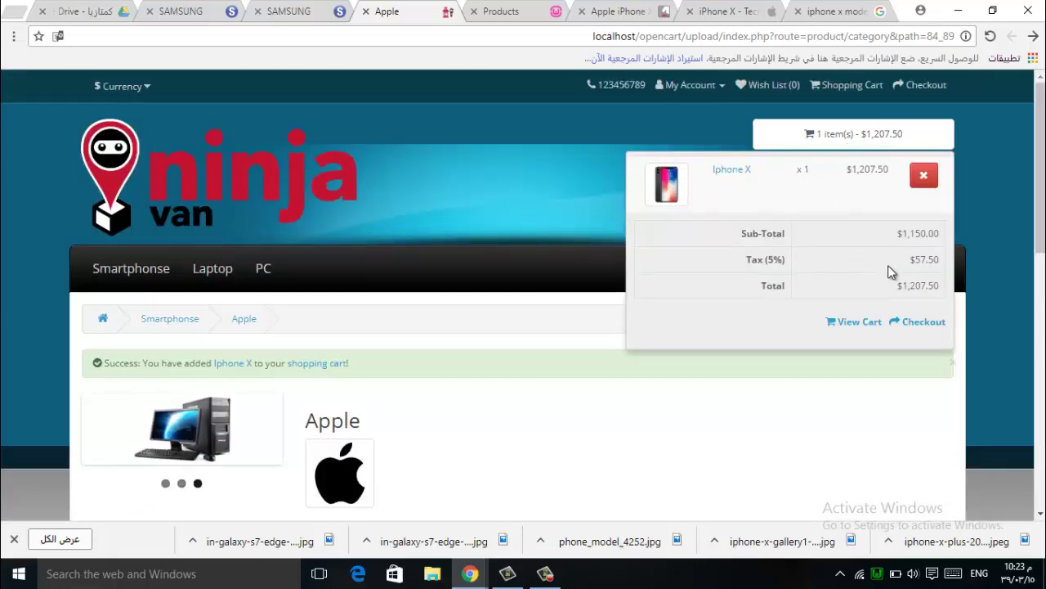
left_click(913, 288)
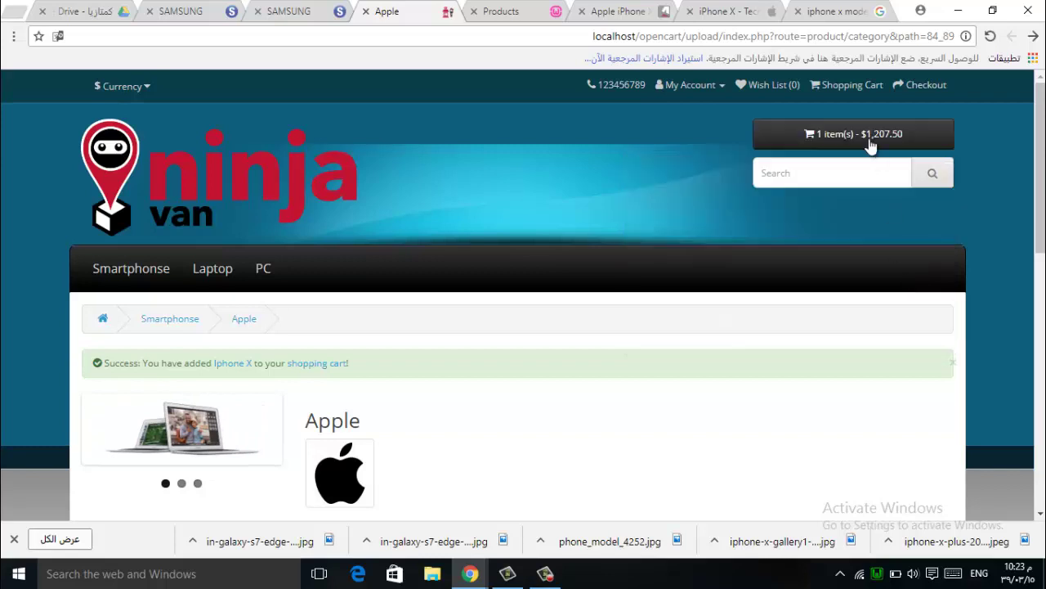
left_click(871, 144)
left_click(910, 286)
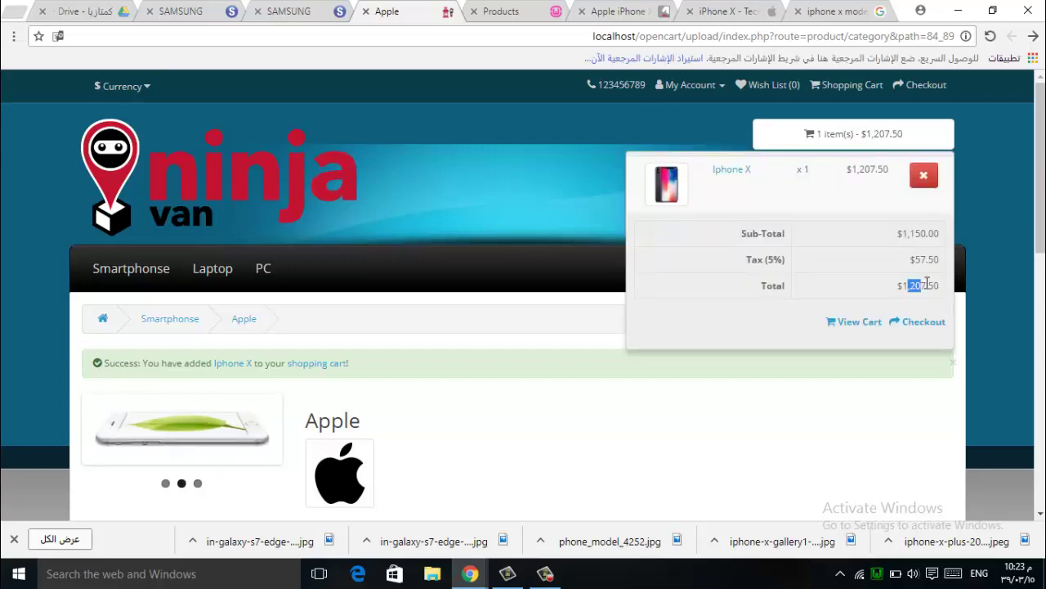
left_click(937, 286)
left_click(864, 135)
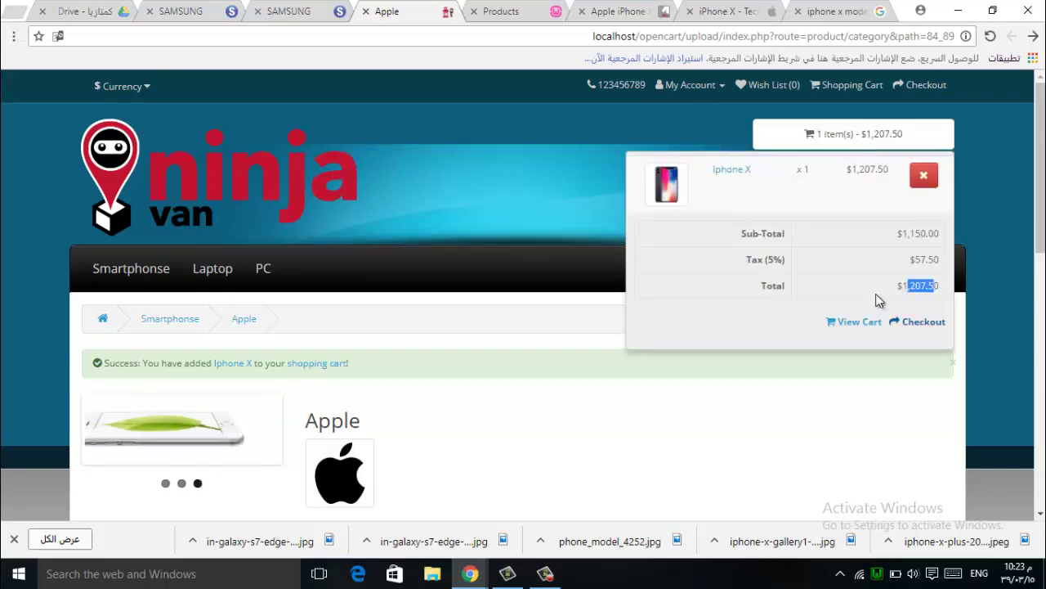
Proceed from the cart summary to checkout and review the available checkout options
left_click(917, 323)
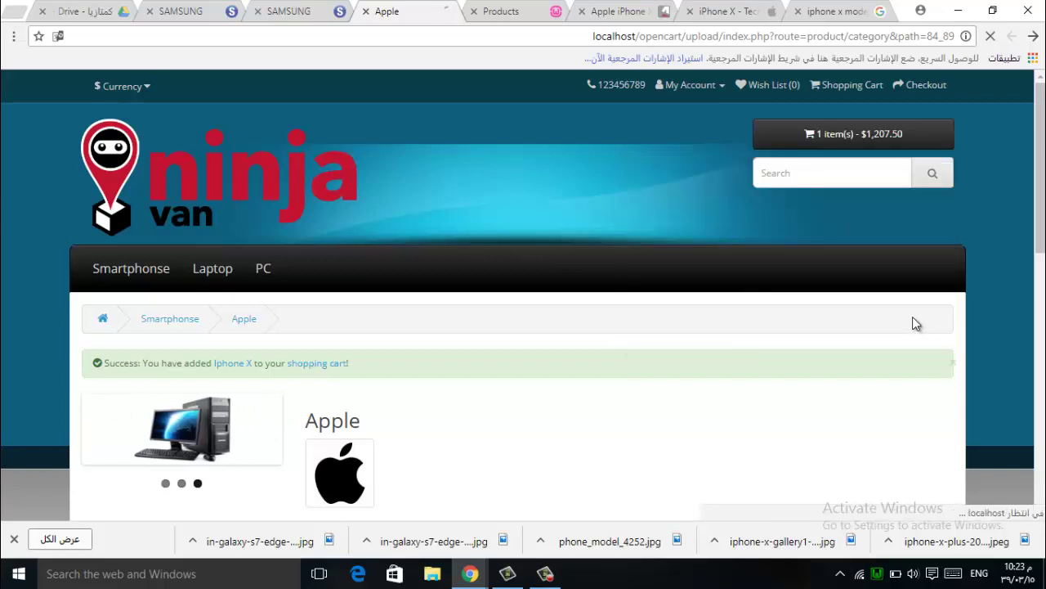
scroll(597, 285, "down", 4)
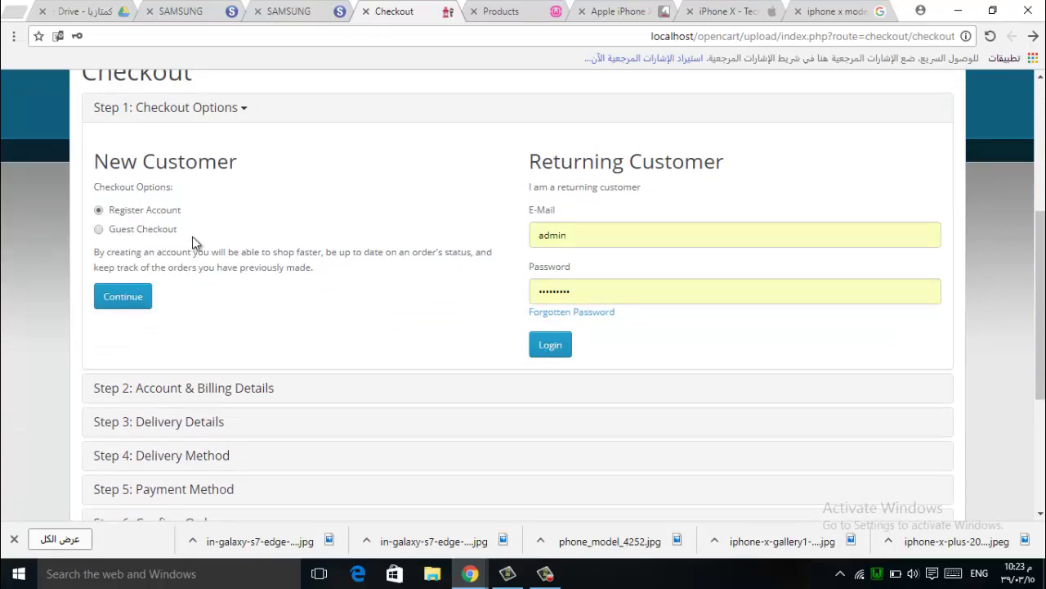
scroll(253, 268, "up", 4)
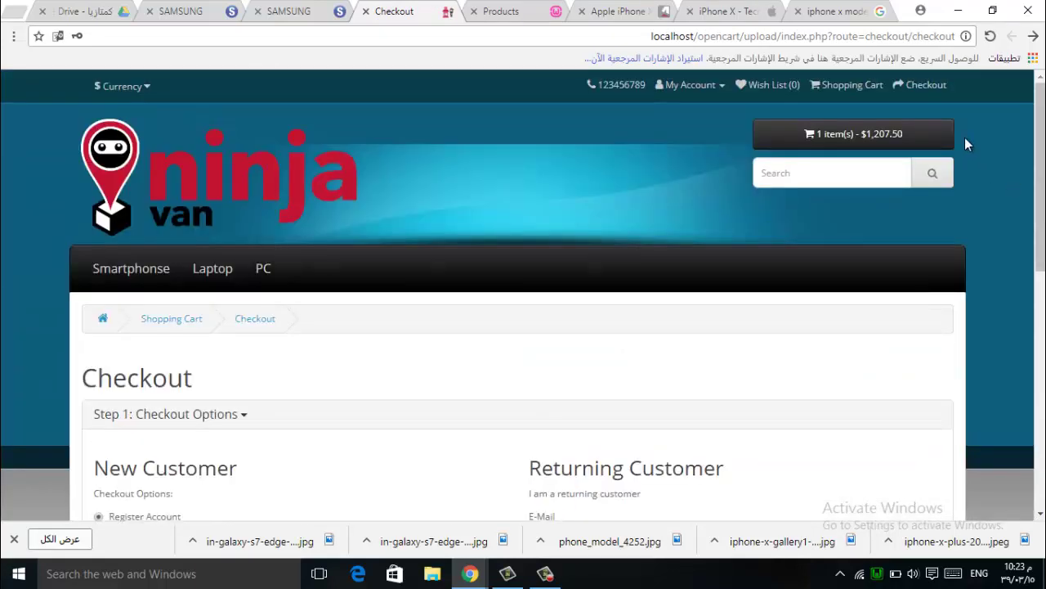